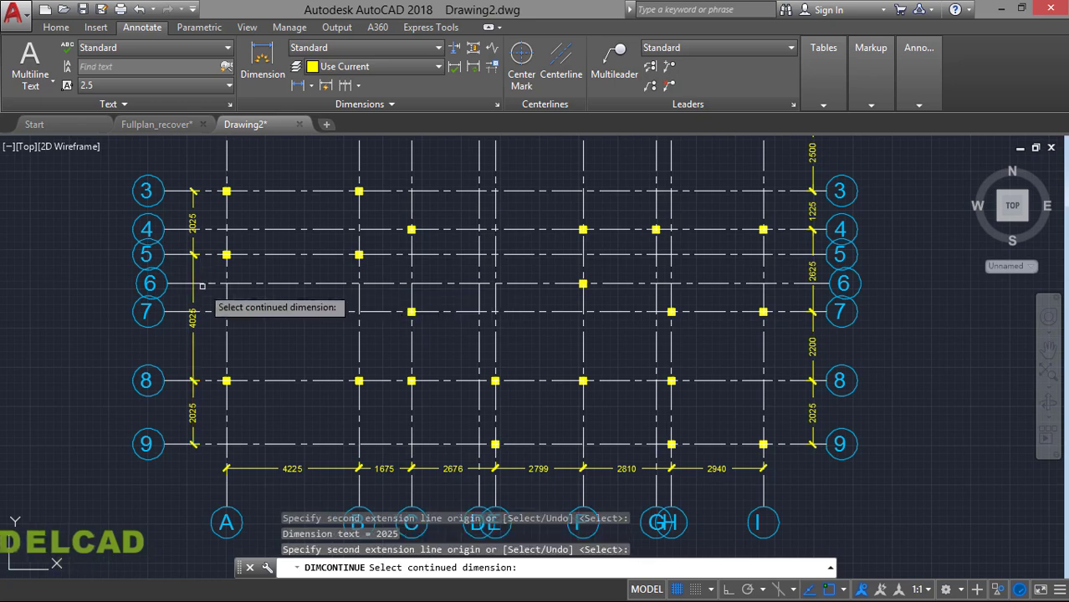
Add a vertical linear dimension between gridlines 3 and 1, in line with the existing dimensions along the grid's left side.
middle_drag(193, 283, 205, 375)
middle_drag(186, 256, 186, 311)
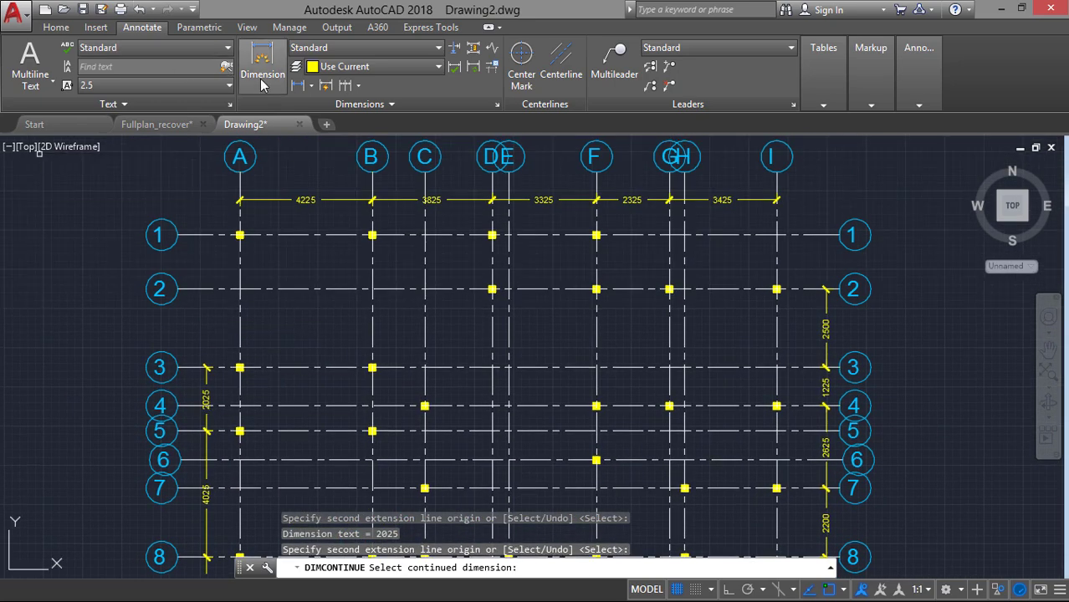
click(297, 86)
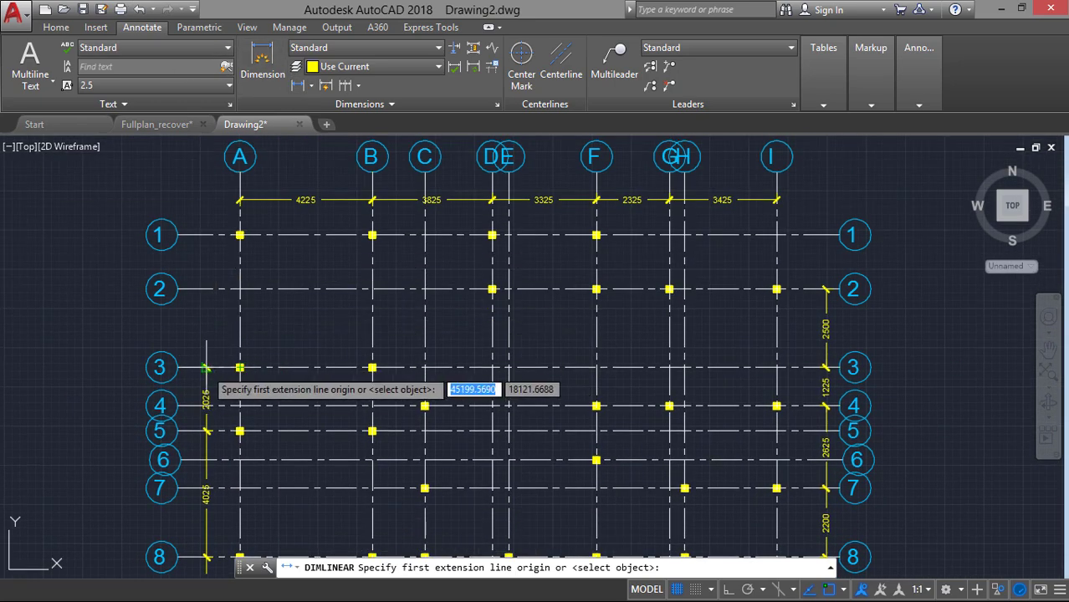
click(206, 368)
click(208, 235)
click(208, 236)
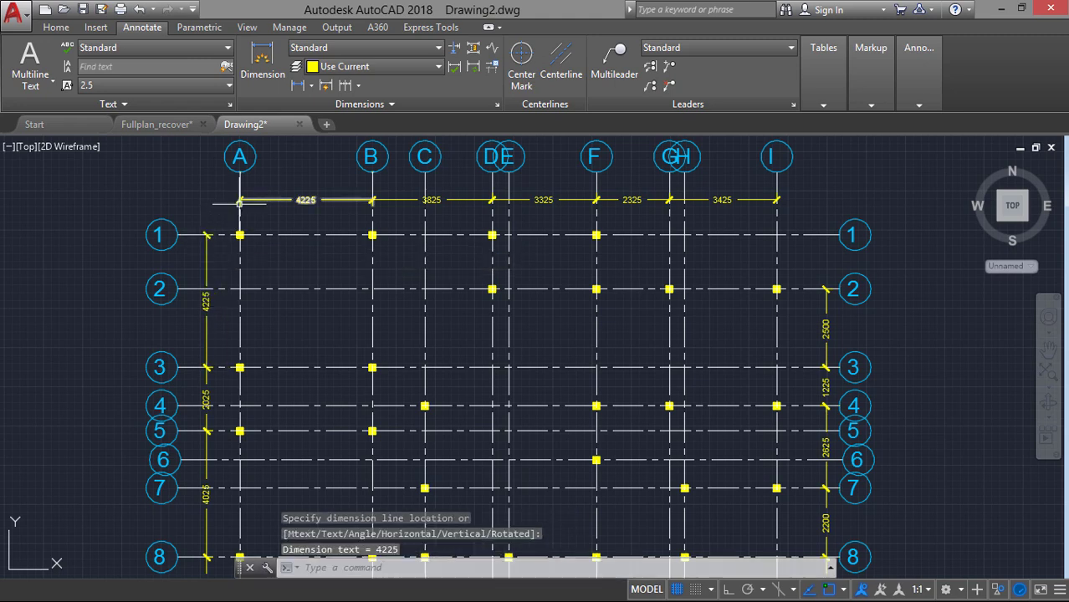
Examine the finished column layout with its grid dimensions and compare it with the ground floor plan.
scroll(224, 235, down, 4)
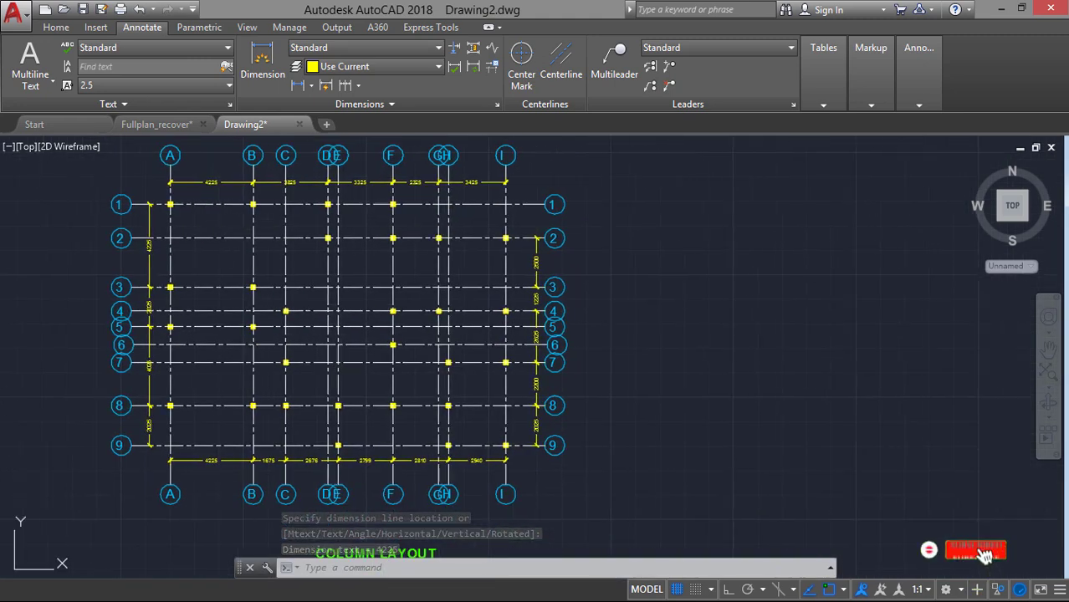
middle_drag(375, 306, 429, 323)
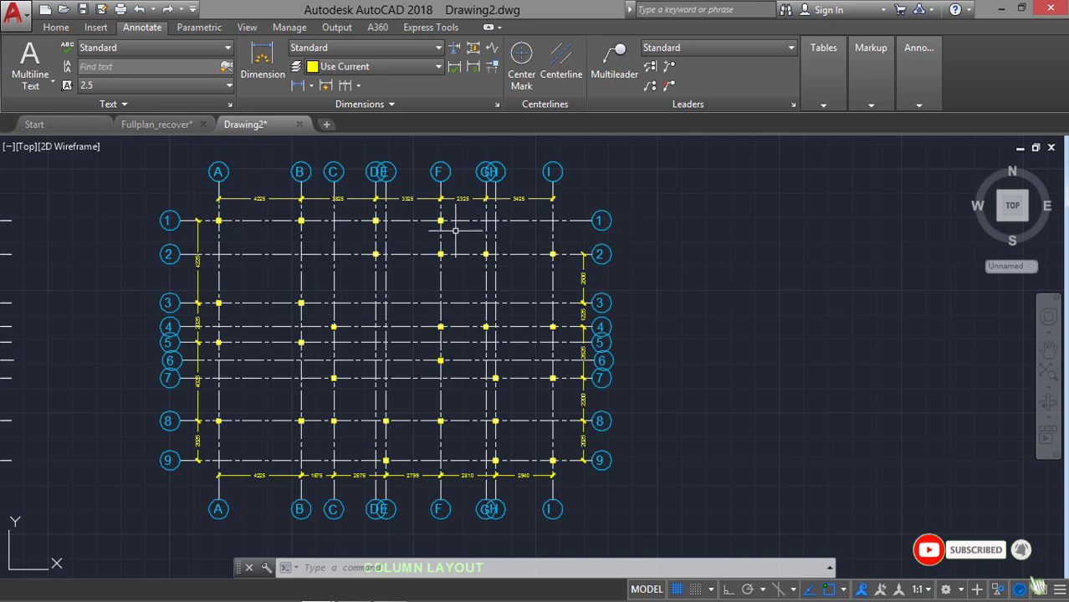
middle_drag(473, 290, 538, 303)
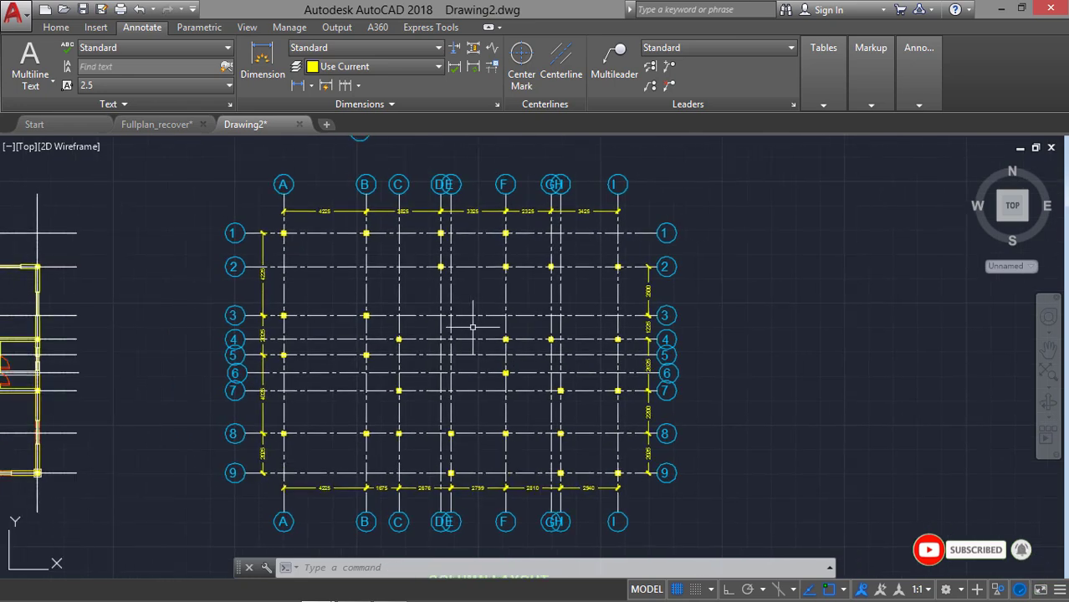
click(1048, 373)
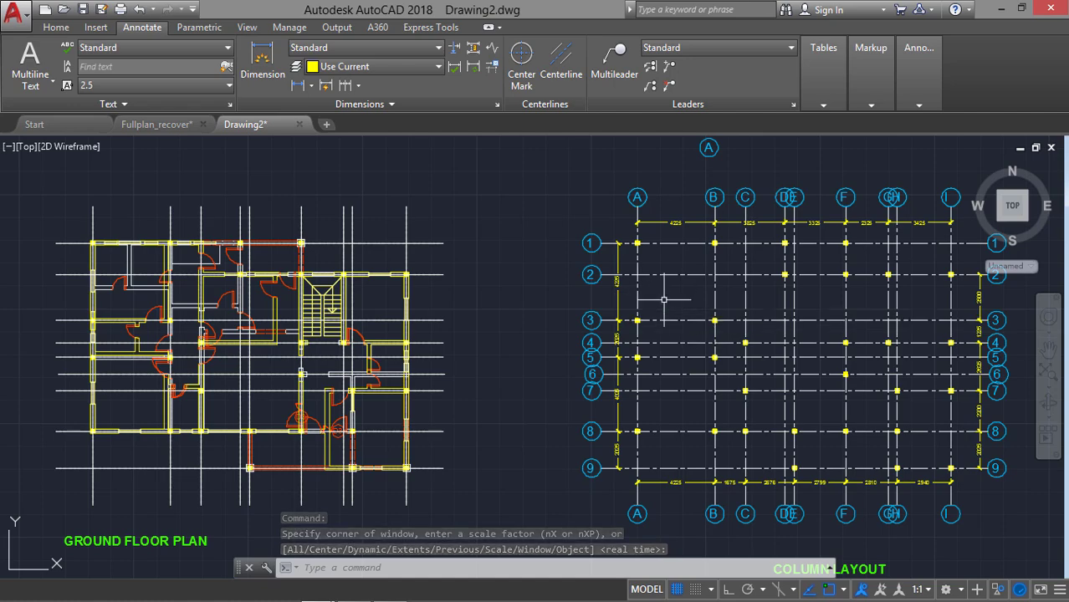
mouse_move(640, 294)
middle_down()
mouse_move(577, 281)
mouse_move(206, 288)
middle_up()
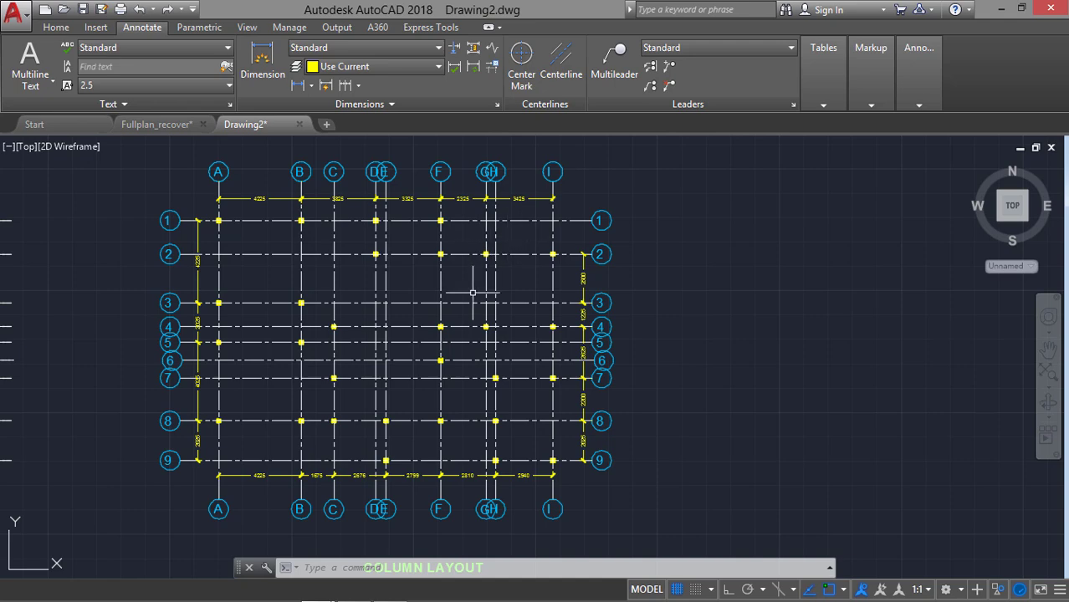
middle_drag(472, 293, 537, 306)
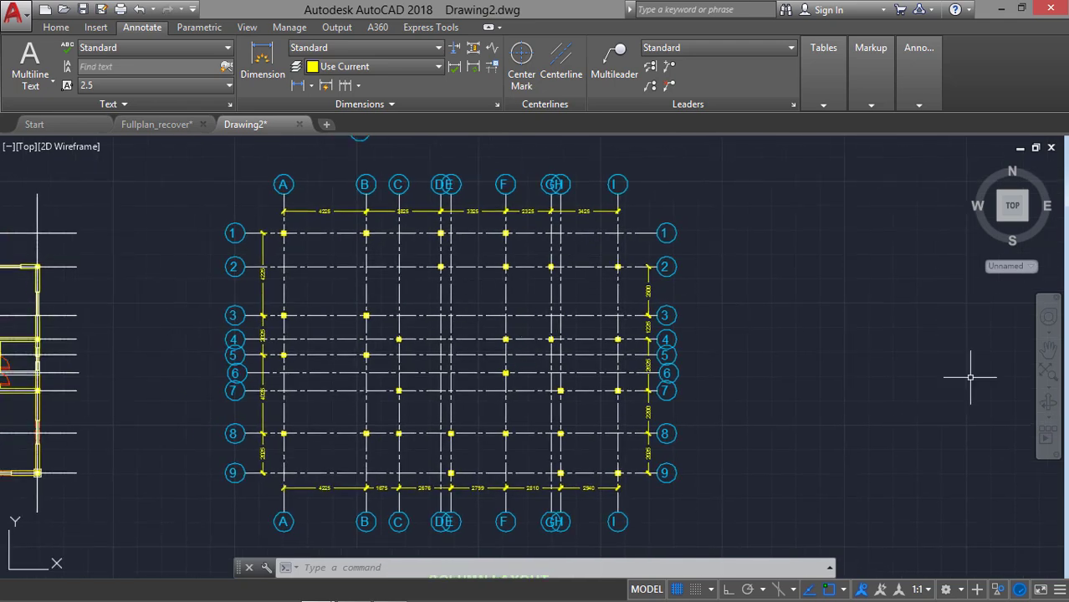
click(1048, 373)
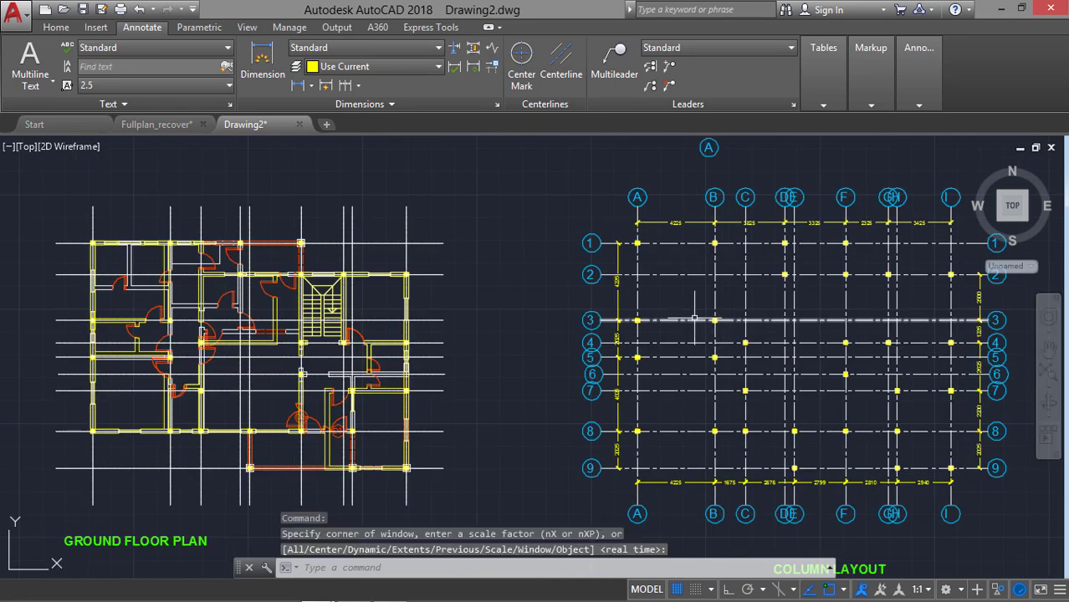
scroll(690, 316, down, 2)
scroll(608, 309, up, 2)
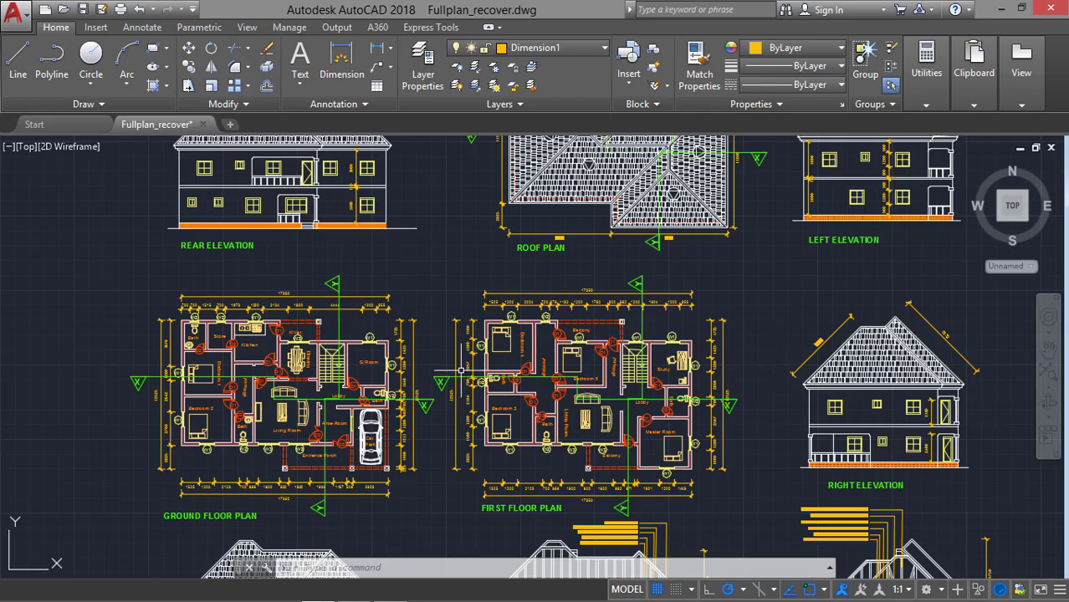
Examine the ground floor and first floor plans in the Fullplan_recover drawing.
scroll(317, 431, up, 3)
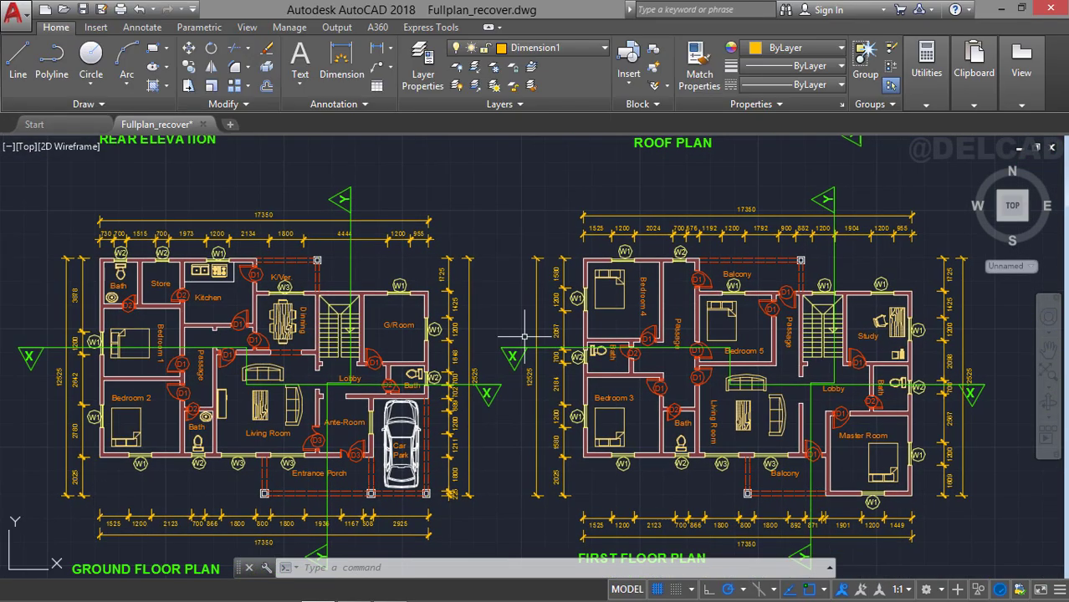
scroll(523, 337, down, 3)
mouse_move(523, 336)
middle_down()
mouse_move(483, 369)
mouse_move(474, 393)
mouse_move(485, 333)
mouse_move(496, 340)
mouse_move(468, 349)
middle_up()
scroll(497, 341, up, 2)
scroll(501, 332, down, 2)
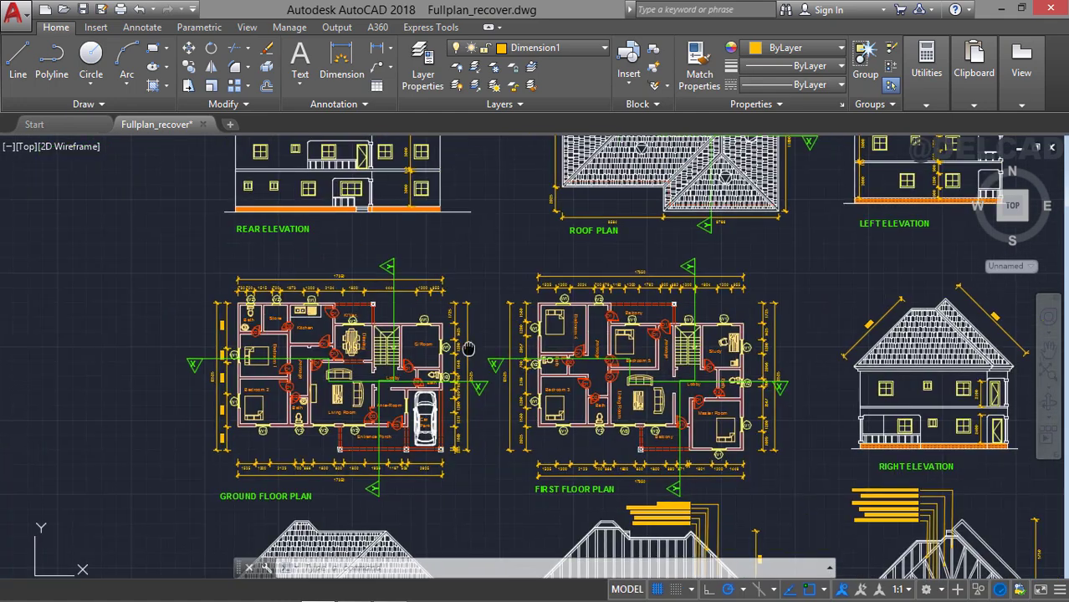
scroll(469, 346, up, 2)
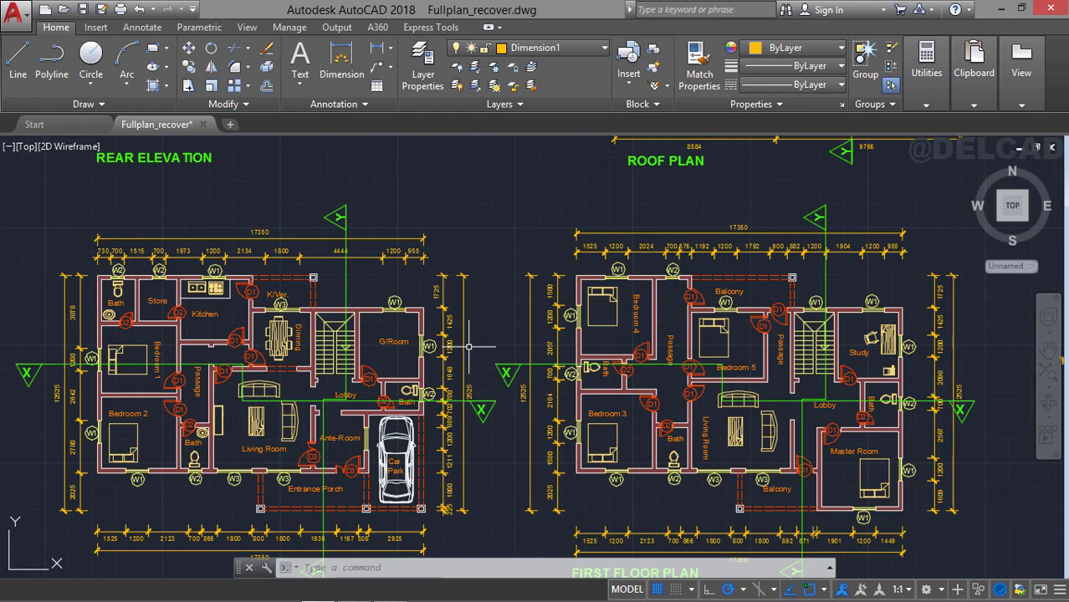
middle_drag(426, 345, 458, 306)
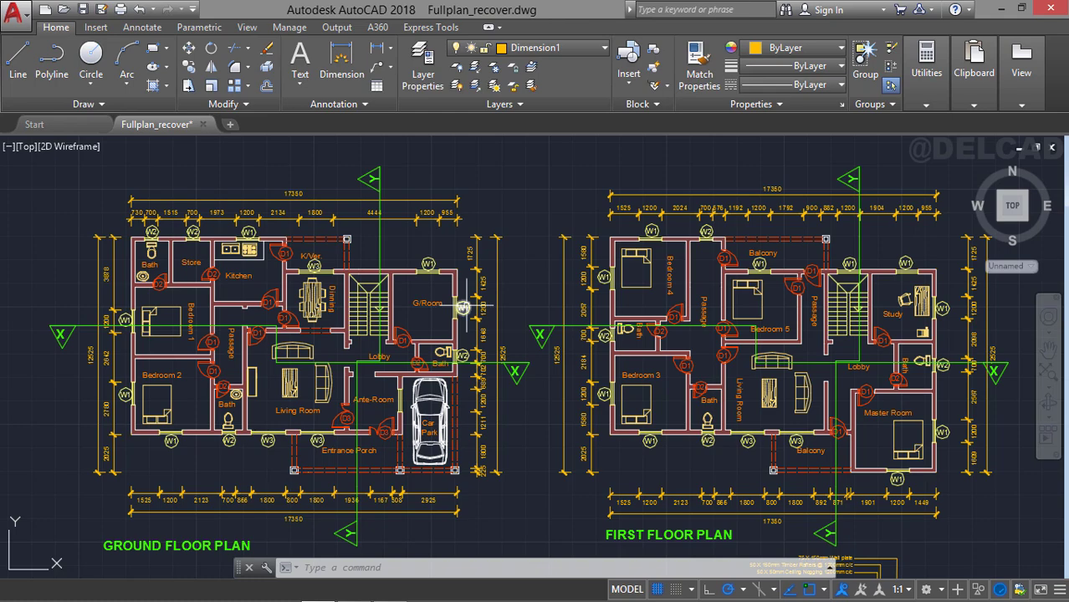
middle_drag(499, 312, 489, 296)
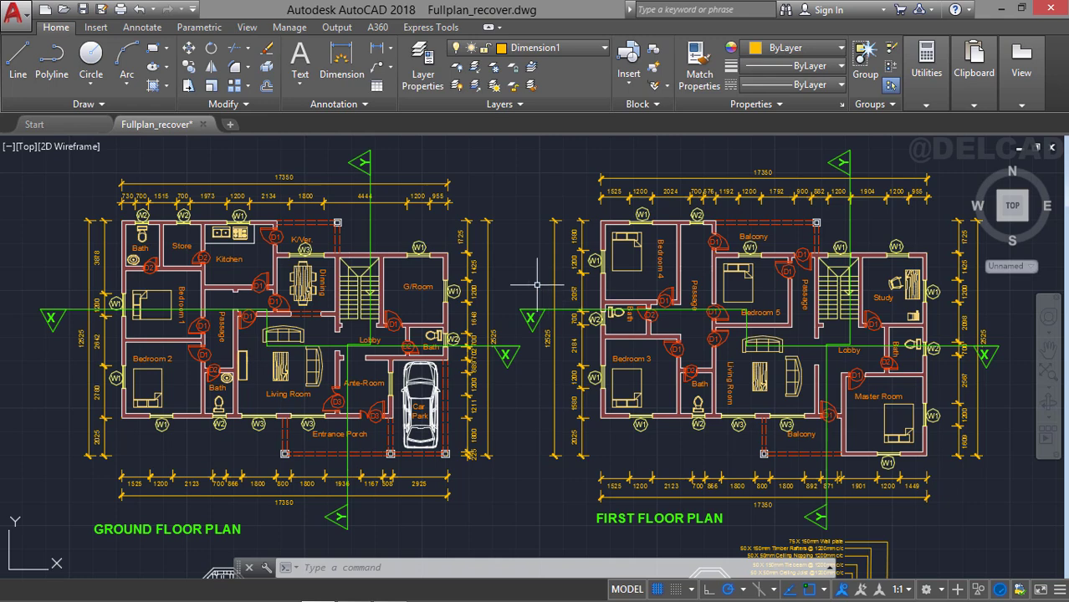
Make layer 0 current and turn off the Dimension1, Text and Furnitures layers.
click(574, 48)
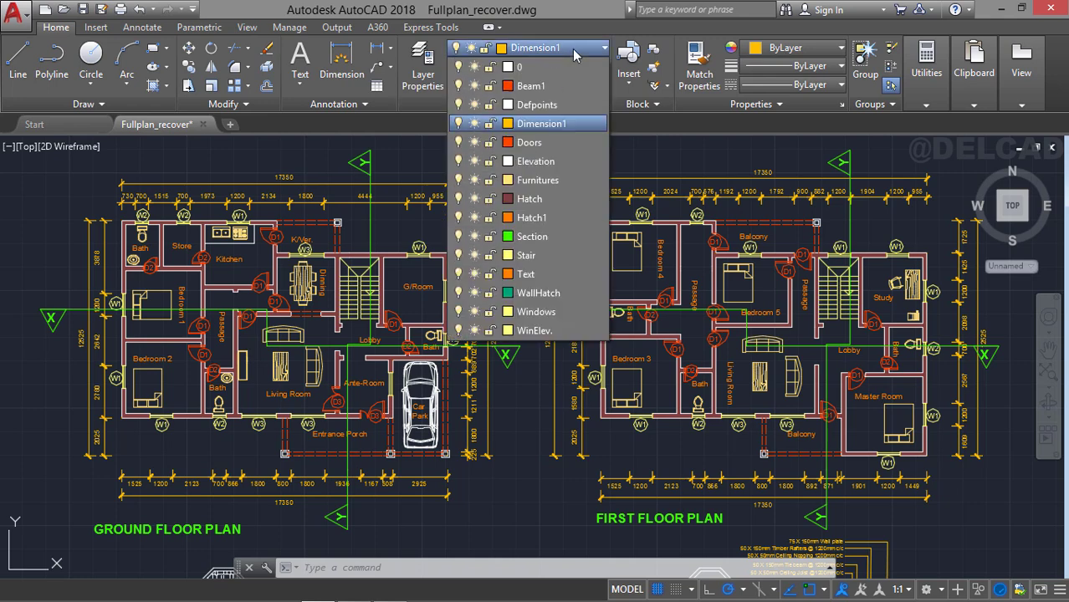
click(570, 66)
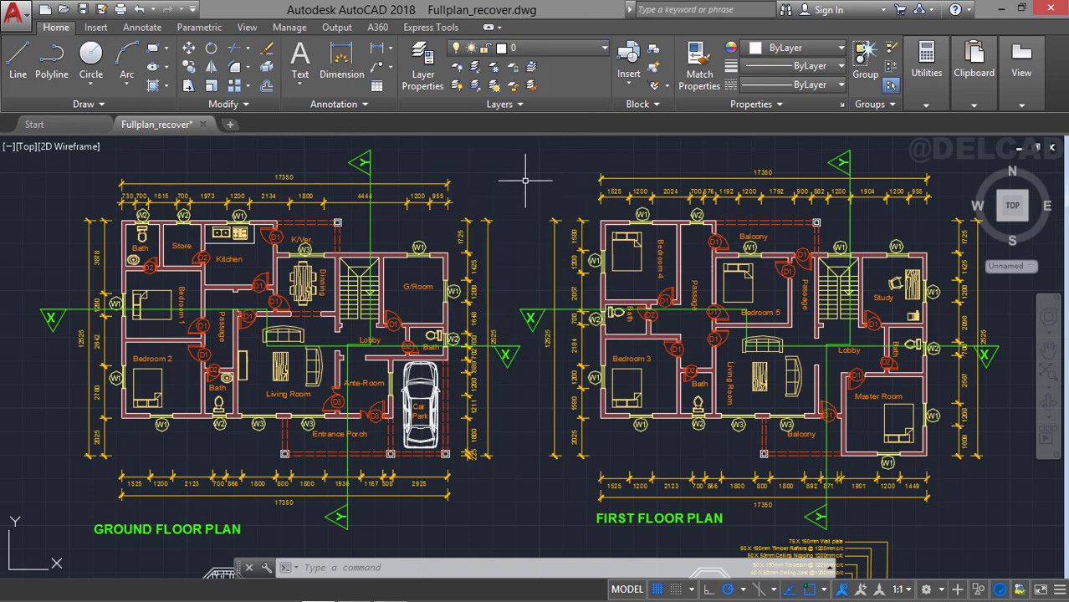
click(557, 51)
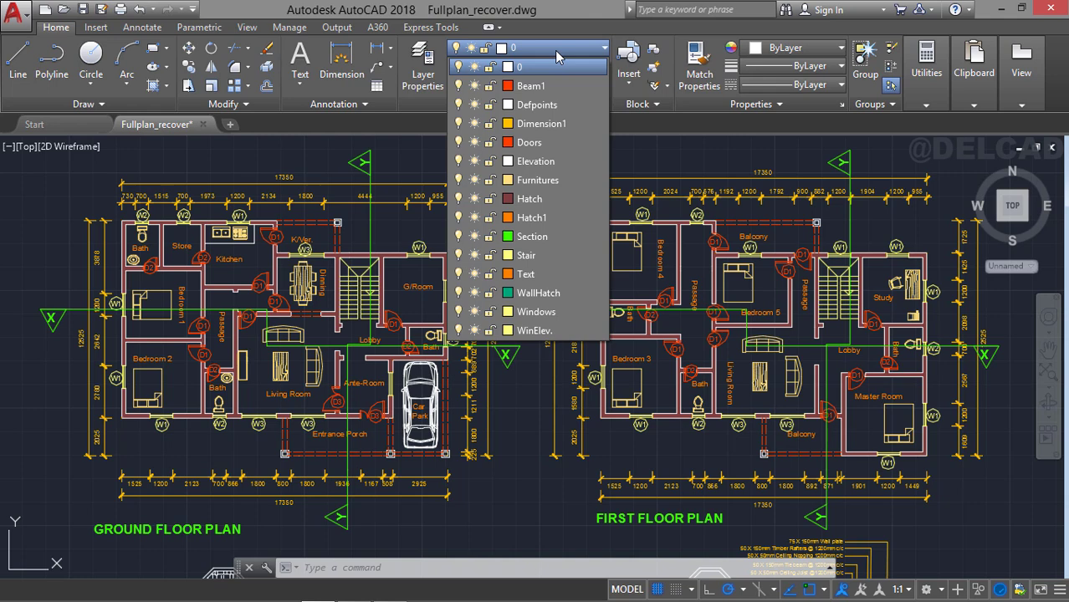
click(463, 124)
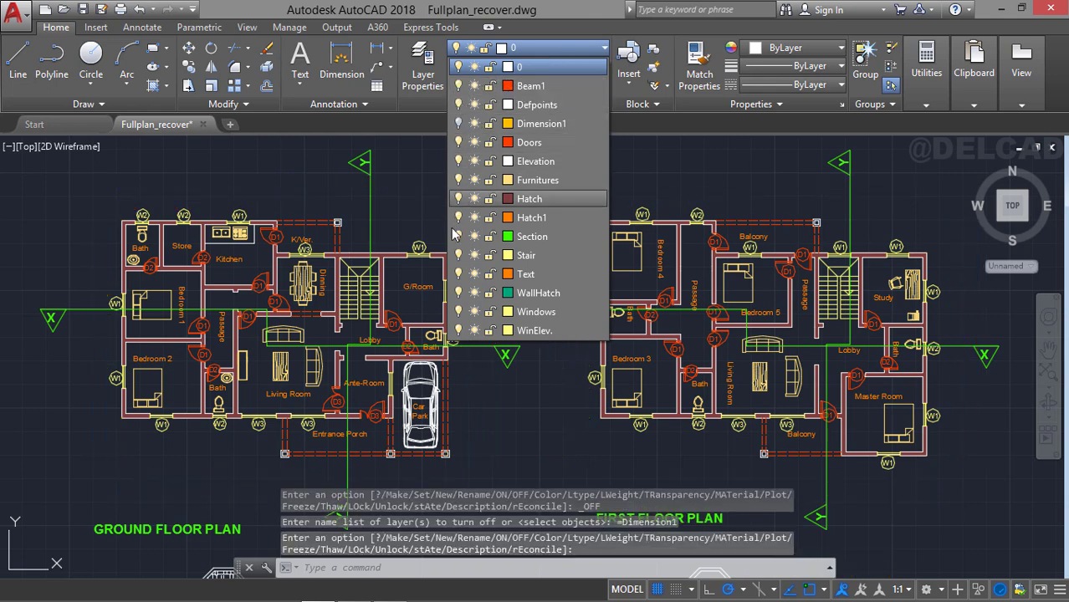
click(458, 274)
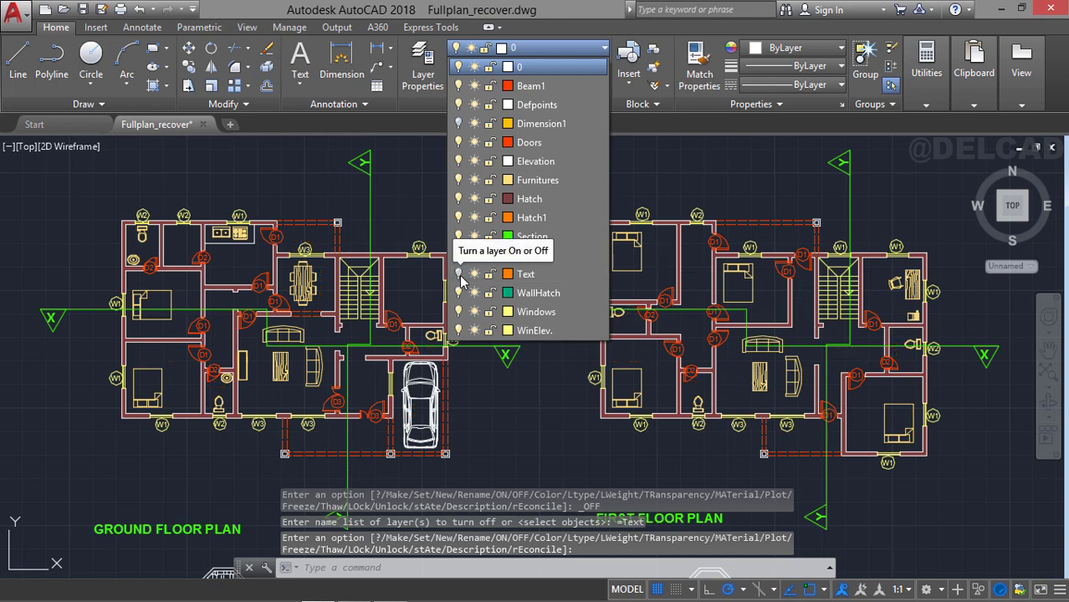
click(465, 182)
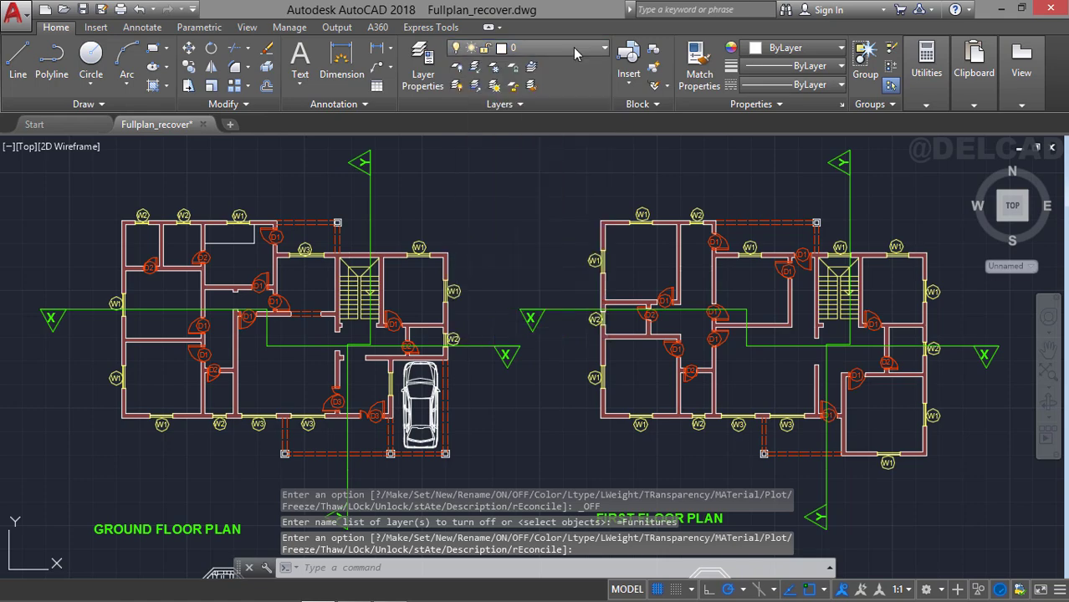
Copy the ground and first floor plans to the clipboard, using the ground floor's upper-left outer wall corner as the base point.
scroll(551, 223, down, 2)
middle_drag(551, 221, 520, 216)
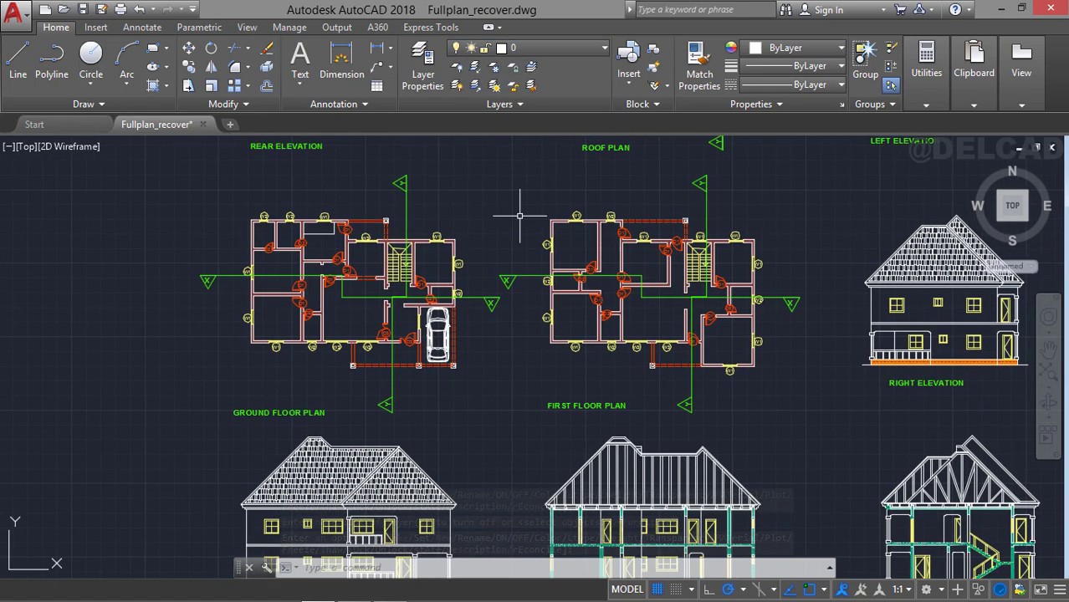
click(177, 162)
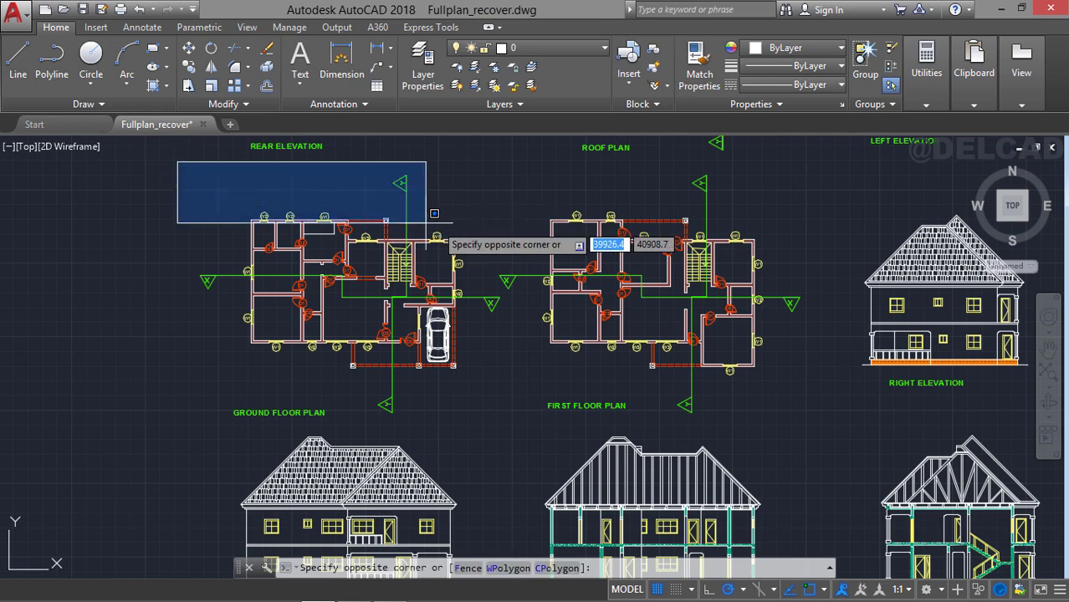
click(816, 422)
scroll(643, 333, up, 2)
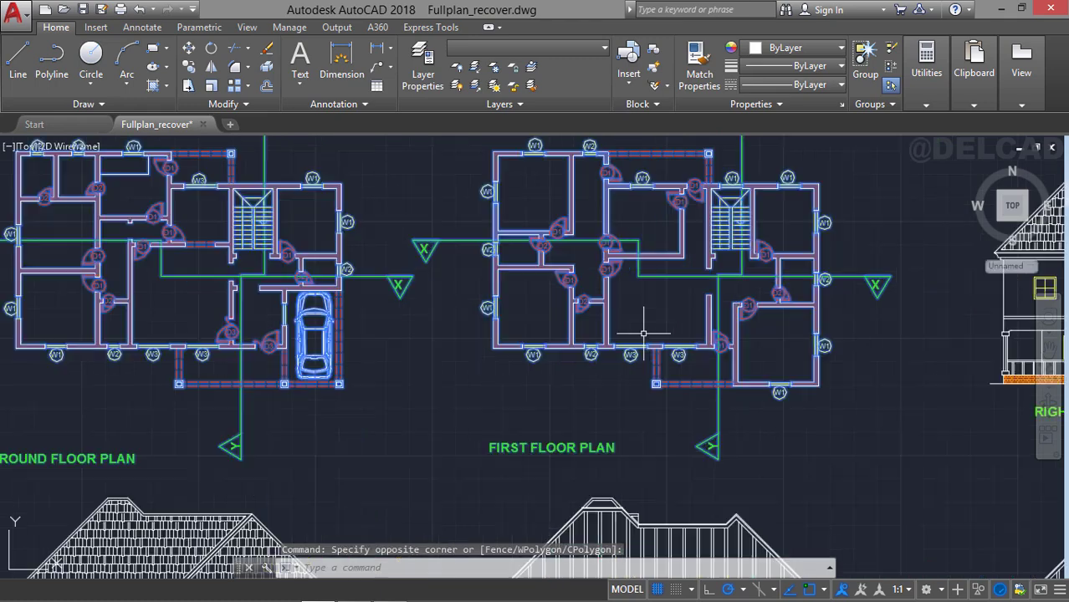
scroll(444, 289, down, 3)
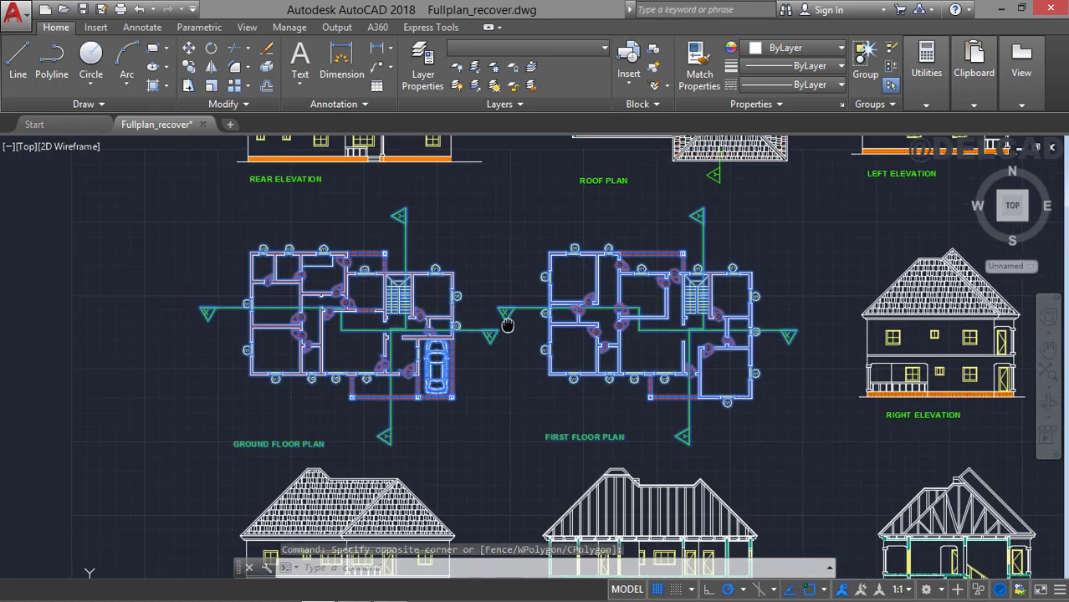
right_click(244, 225)
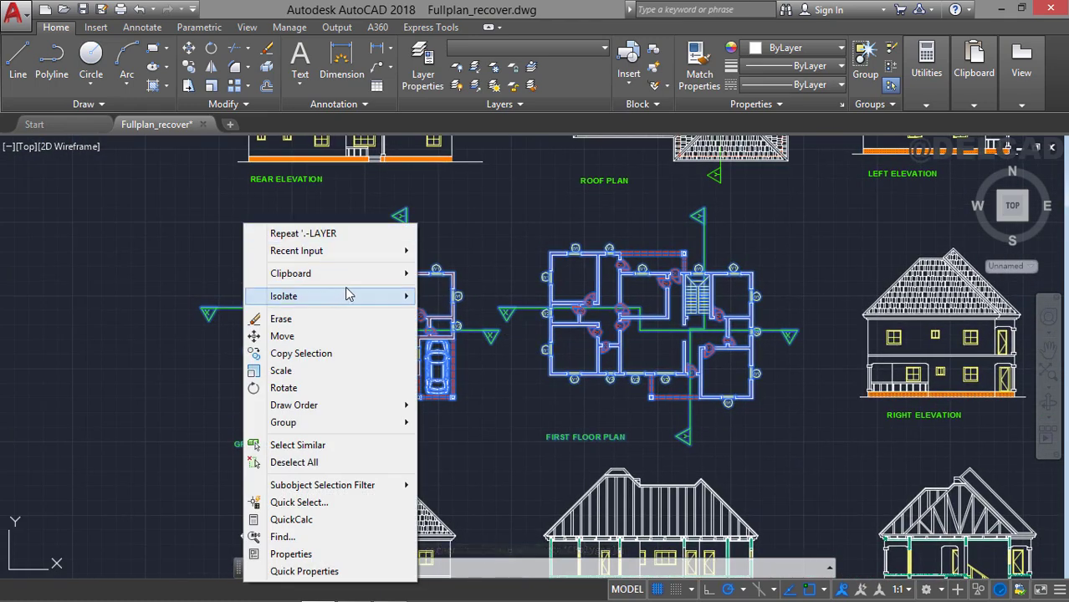
mouse_move(366, 277)
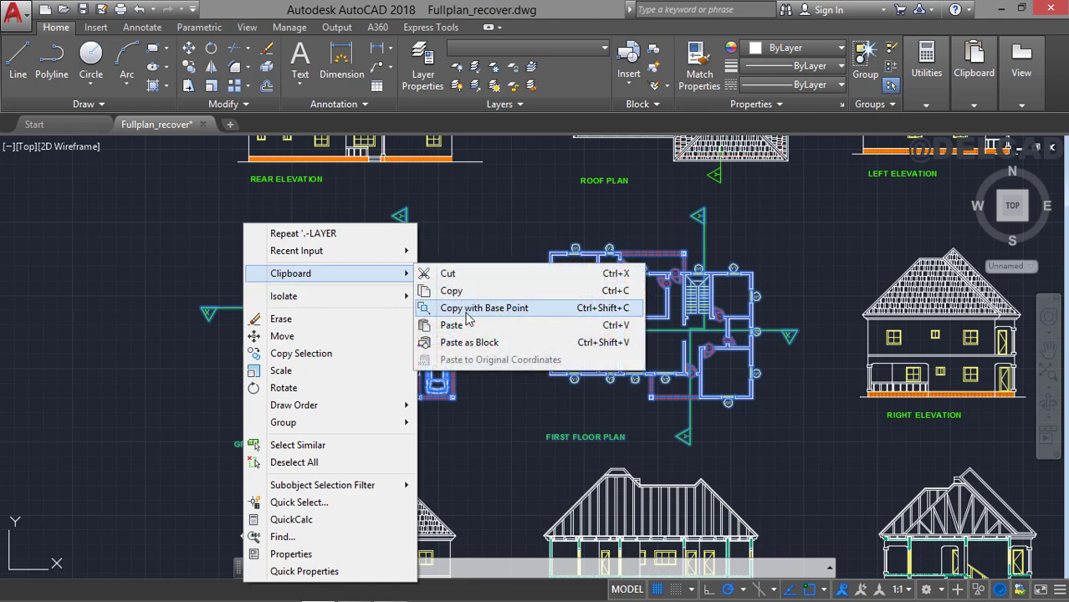
click(469, 316)
scroll(250, 242, up, 3)
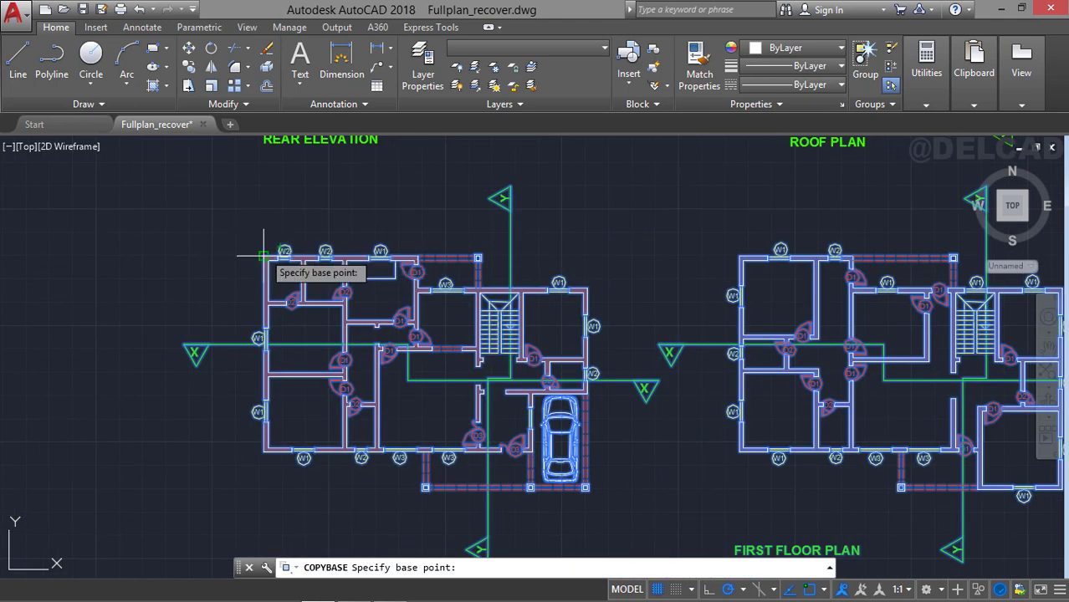
click(262, 254)
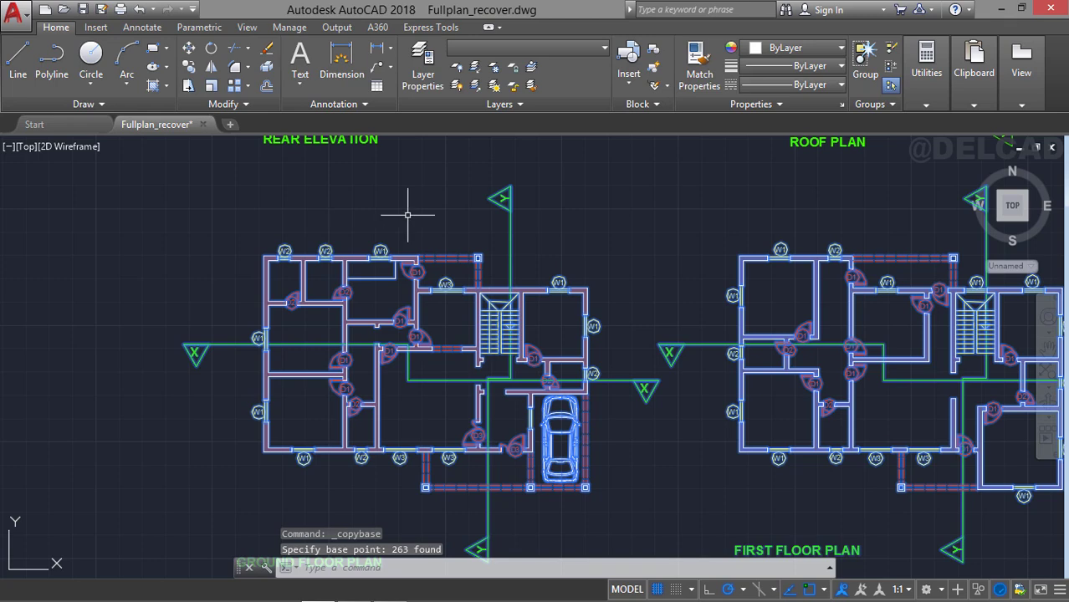
Create a new drawing and paste the copied floor plans at a free point in it.
click(231, 125)
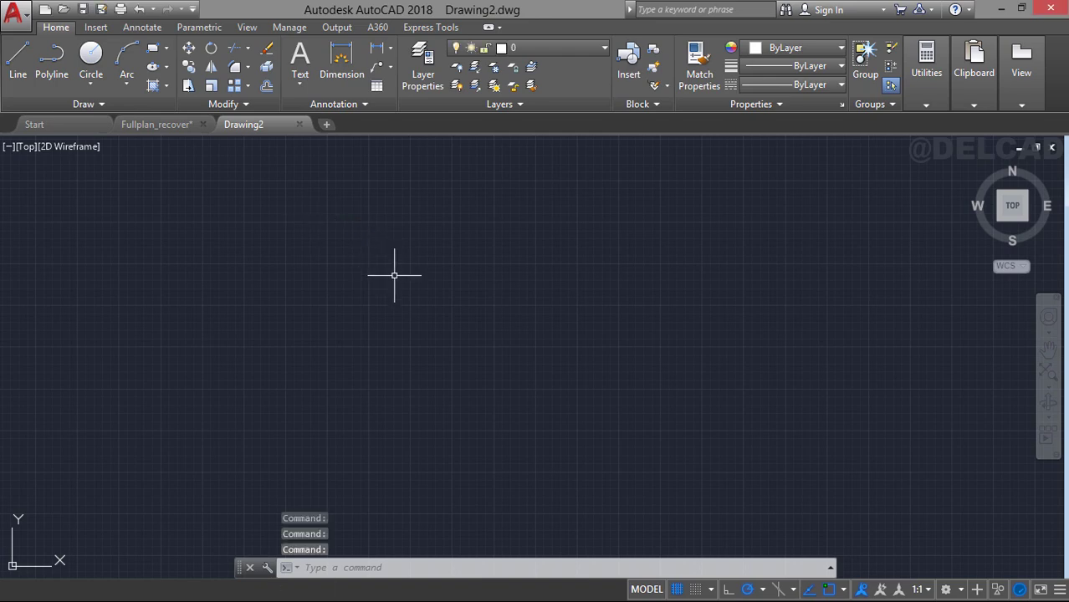
middle_drag(405, 281, 364, 277)
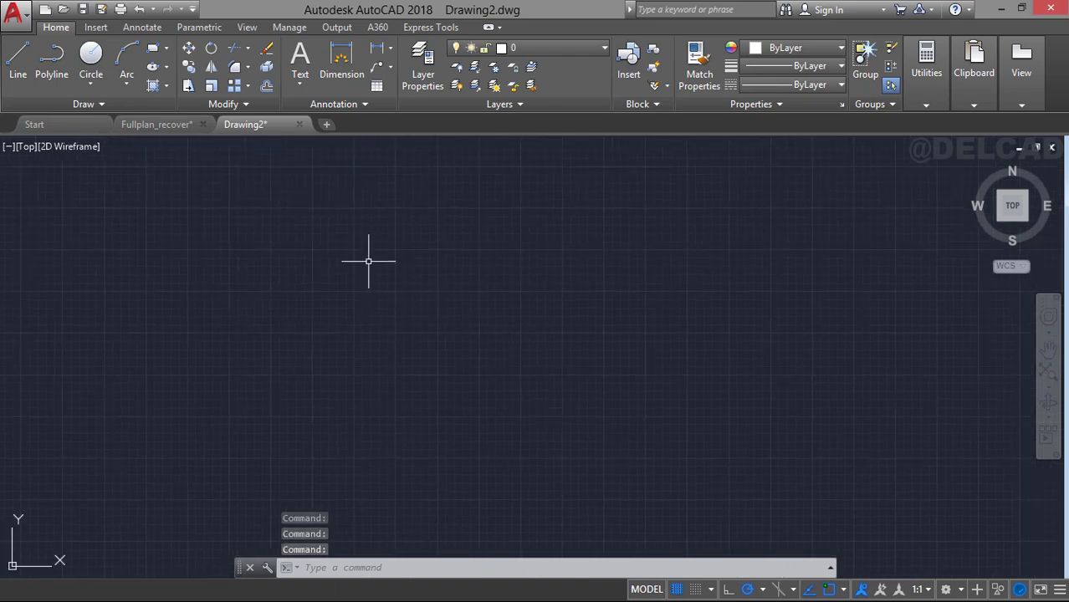
right_click(368, 261)
mouse_move(452, 294)
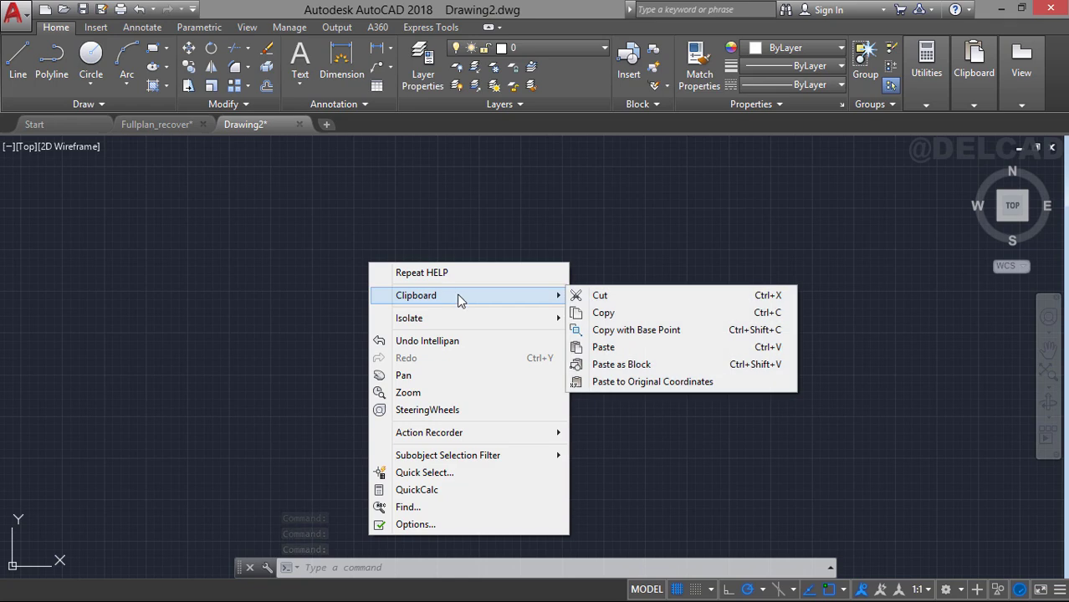
click(603, 348)
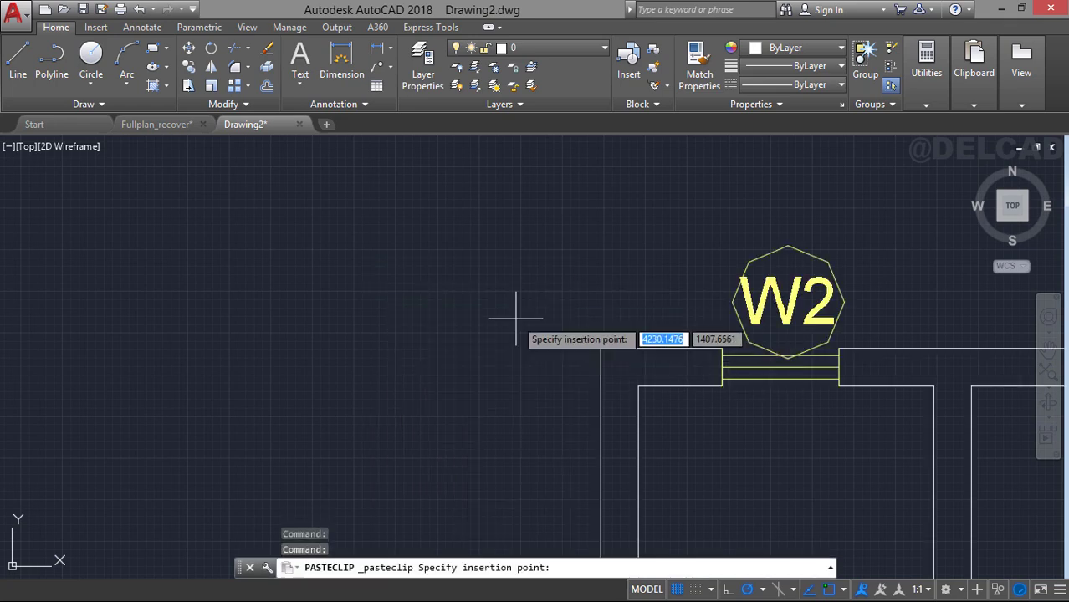
click(297, 273)
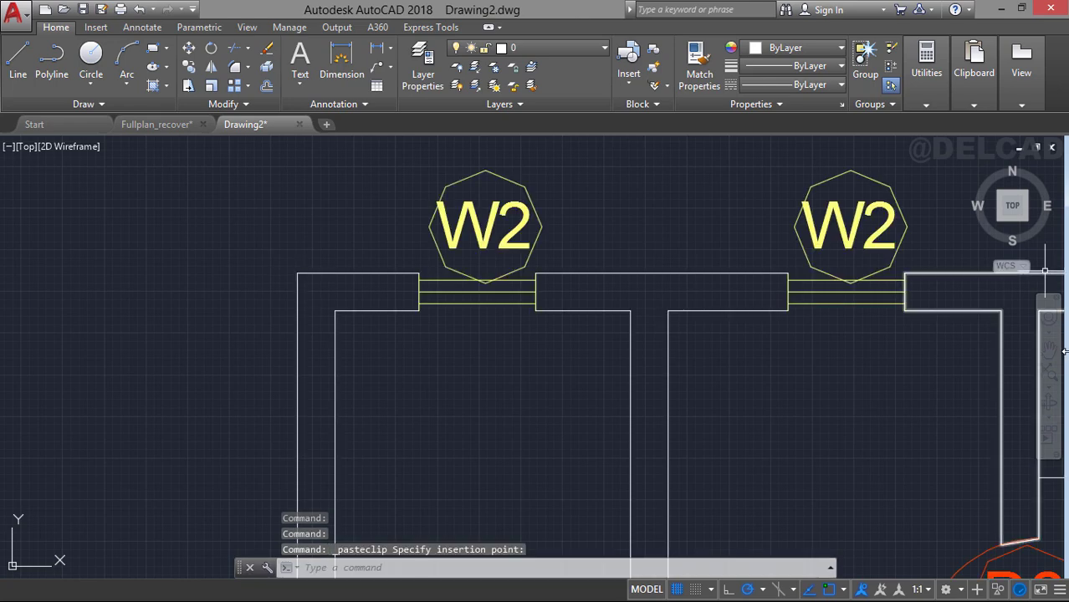
Send all hatches to the back so the wall lines of both pasted floor plans lie above the fill.
click(1048, 376)
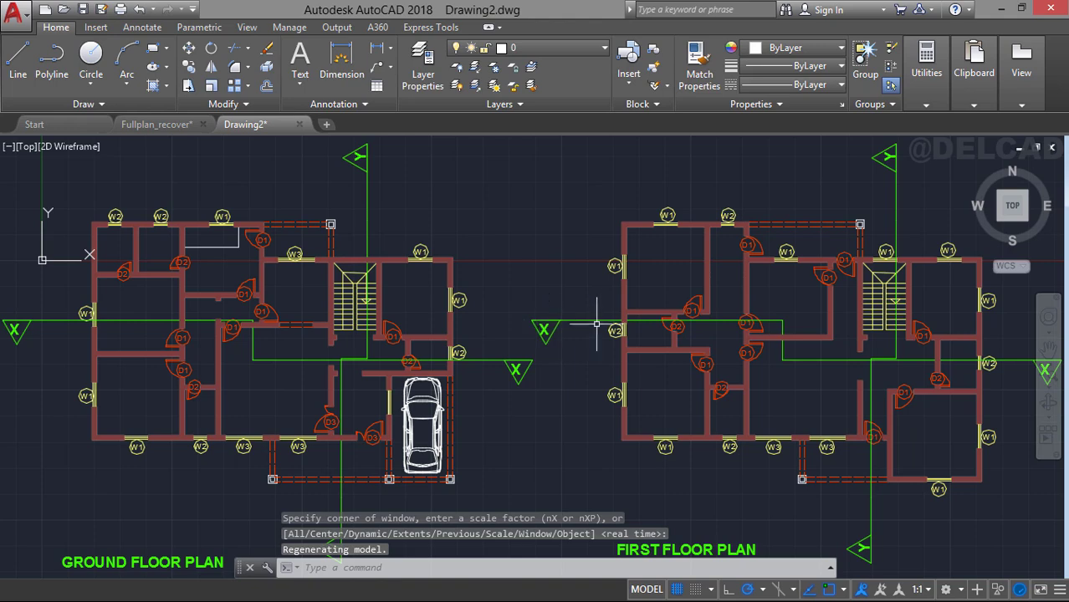
middle_drag(392, 256, 422, 249)
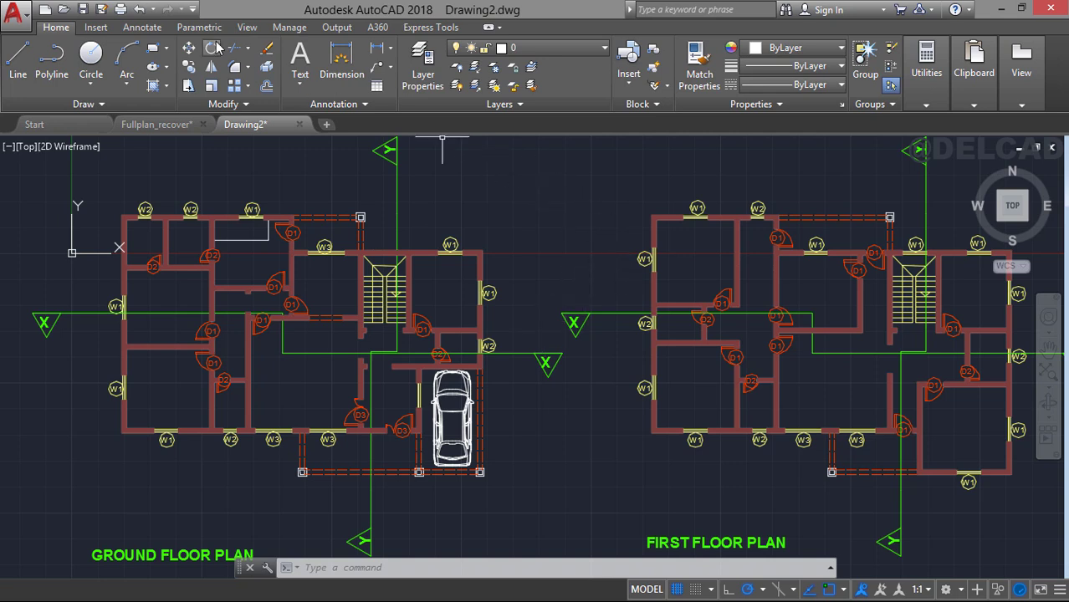
click(256, 105)
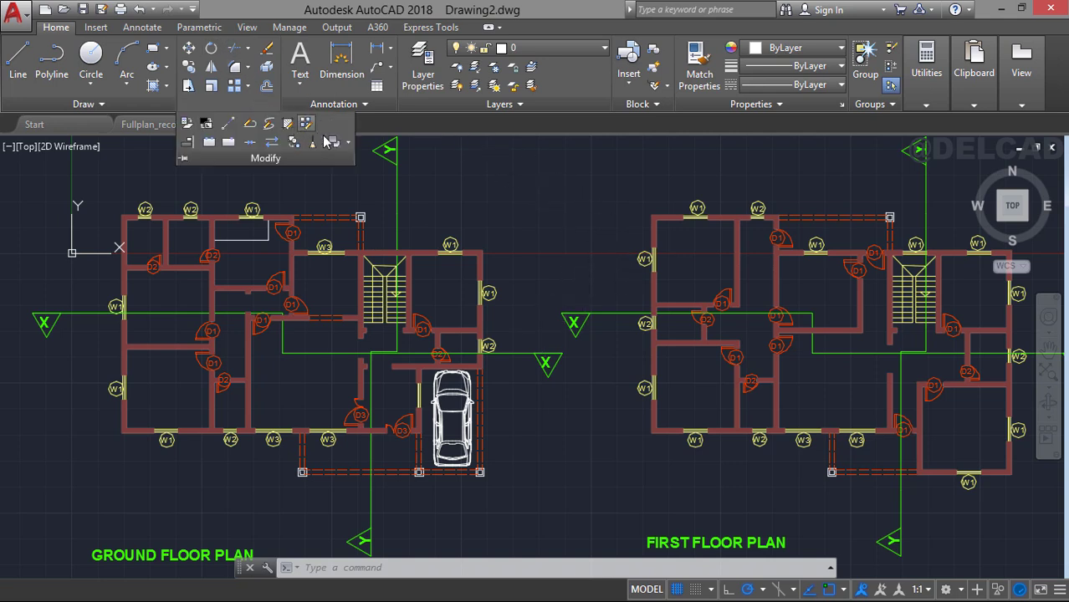
click(349, 143)
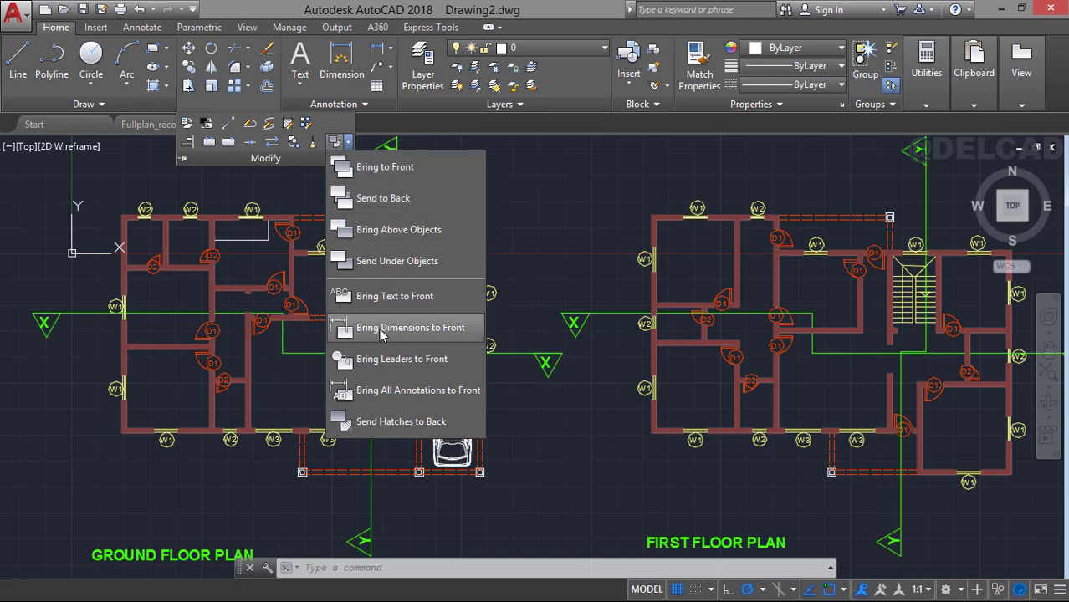
click(393, 424)
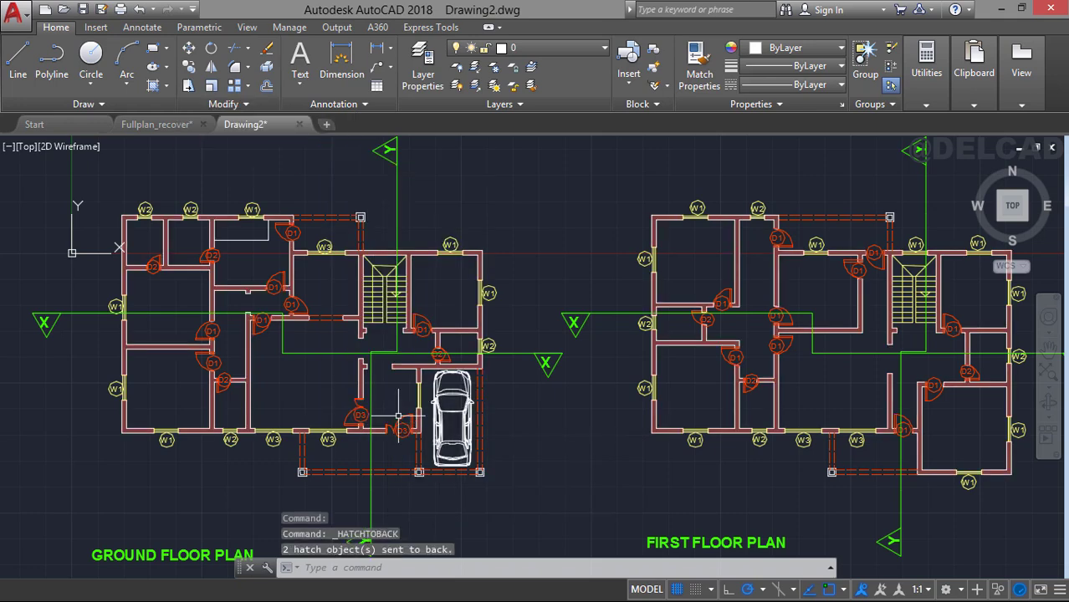
middle_drag(437, 355, 415, 338)
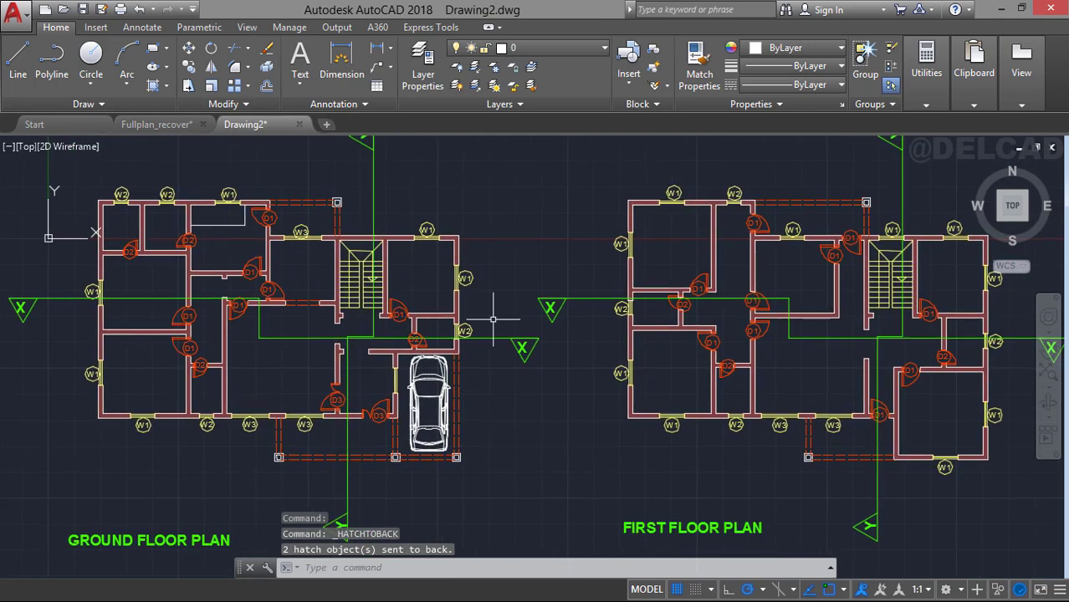
Hide the car block in the ground floor plan's carport.
scroll(317, 261, up, 2)
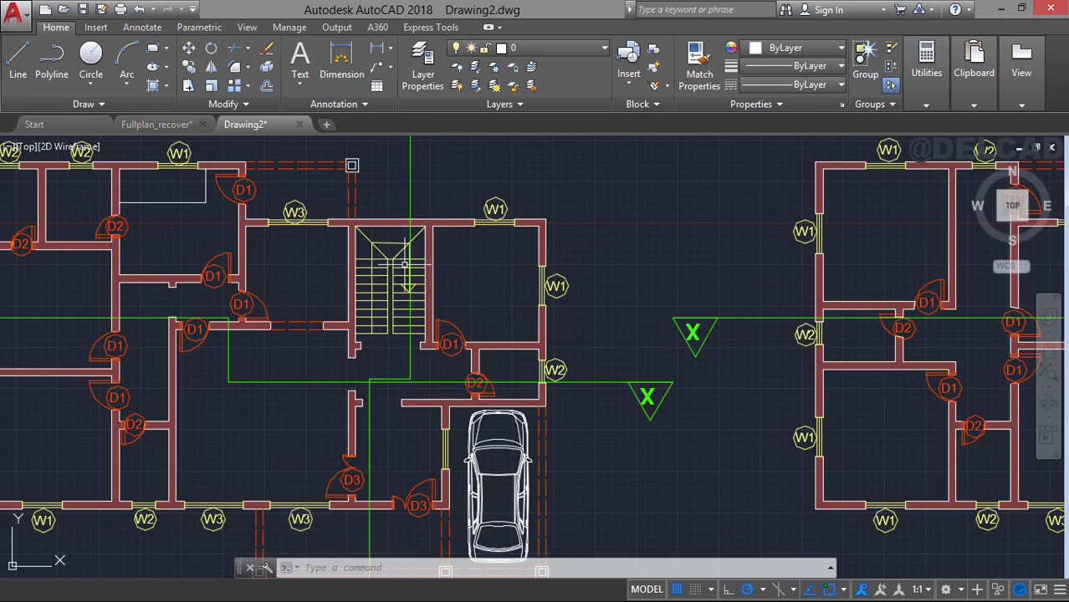
scroll(460, 285, down, 2)
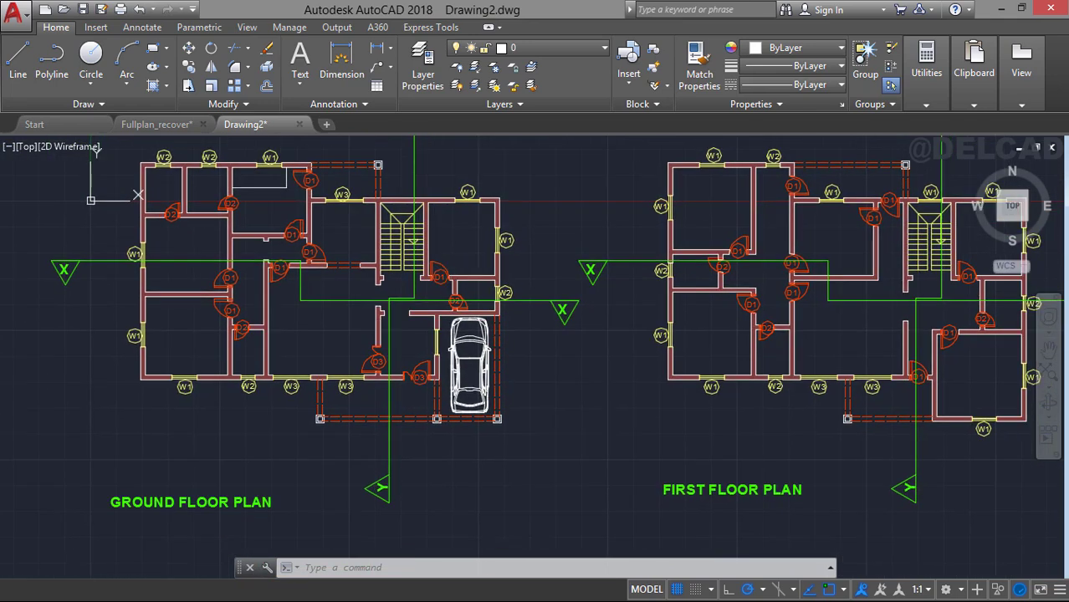
click(481, 355)
right_click(481, 355)
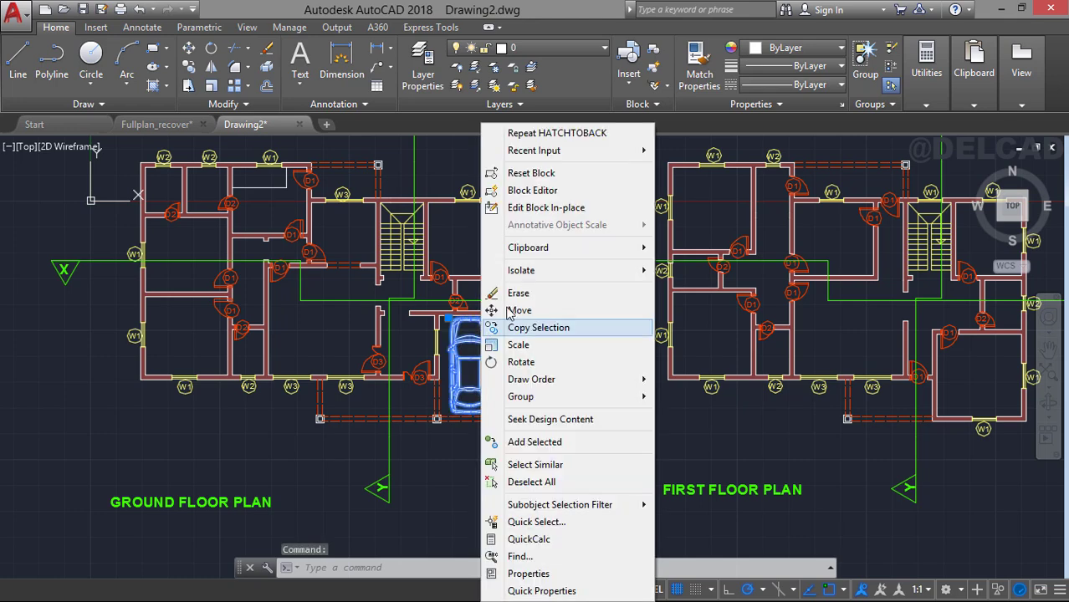
mouse_move(573, 269)
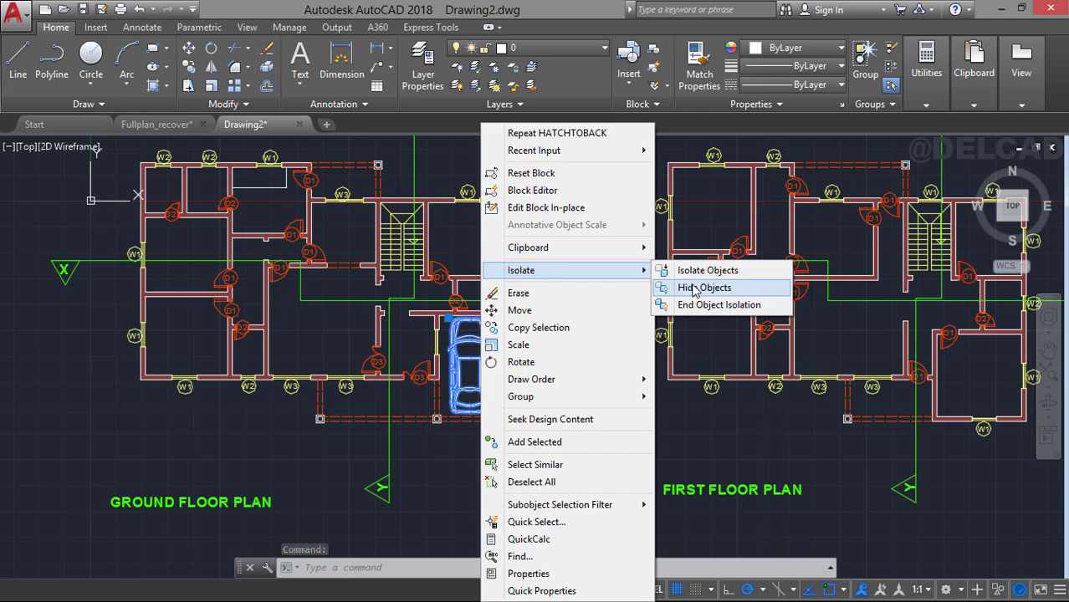
click(682, 291)
mouse_move(614, 270)
middle_down()
mouse_move(586, 280)
mouse_move(583, 299)
middle_up()
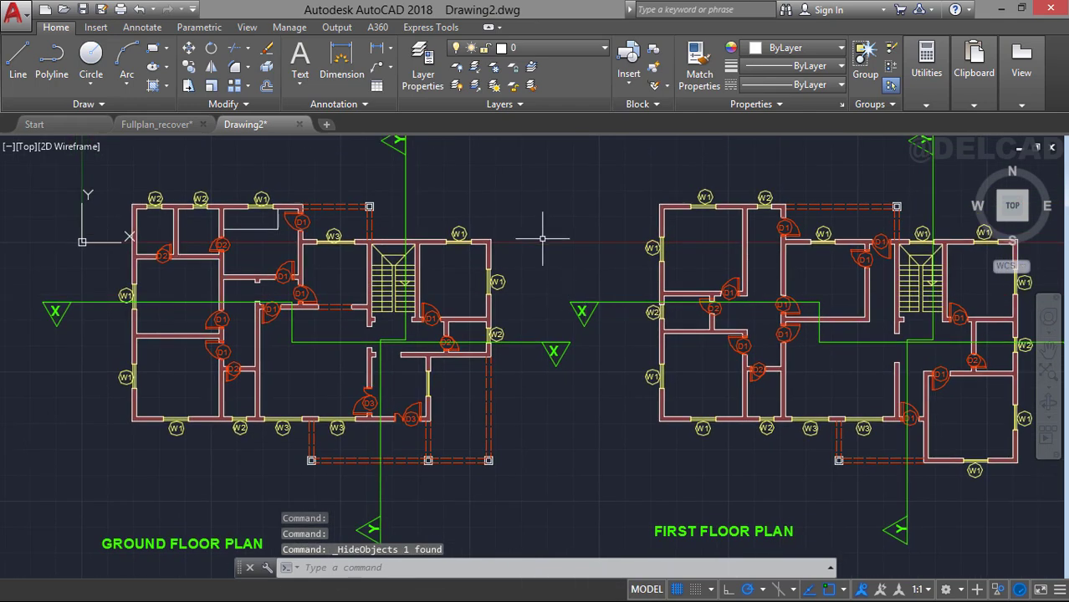
Select all W1 window tags in both plans with Select Similar and hide them.
middle_drag(459, 233, 473, 255)
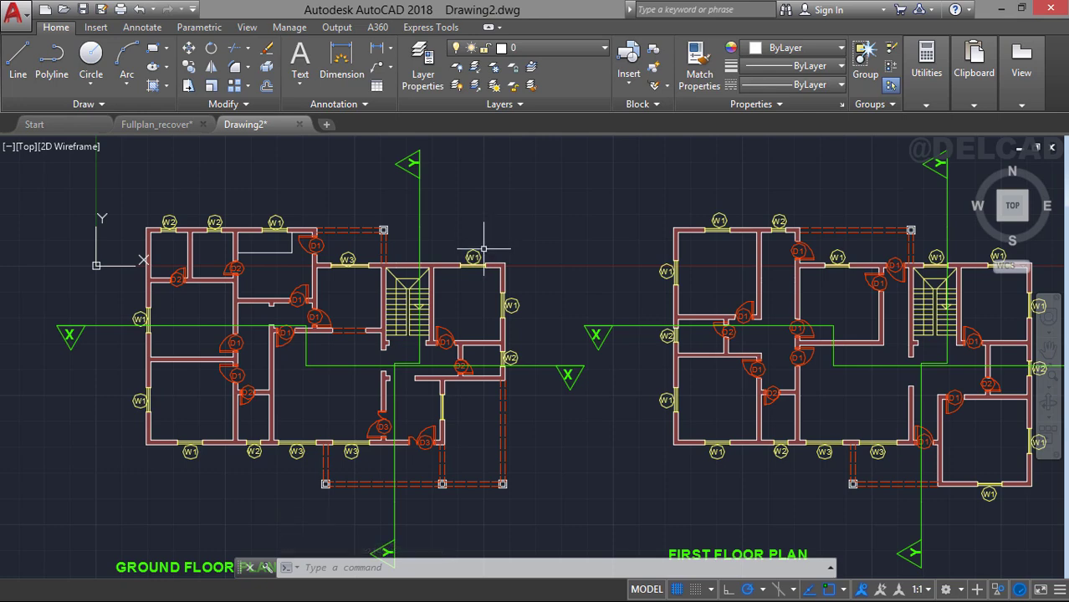
scroll(471, 251, up, 2)
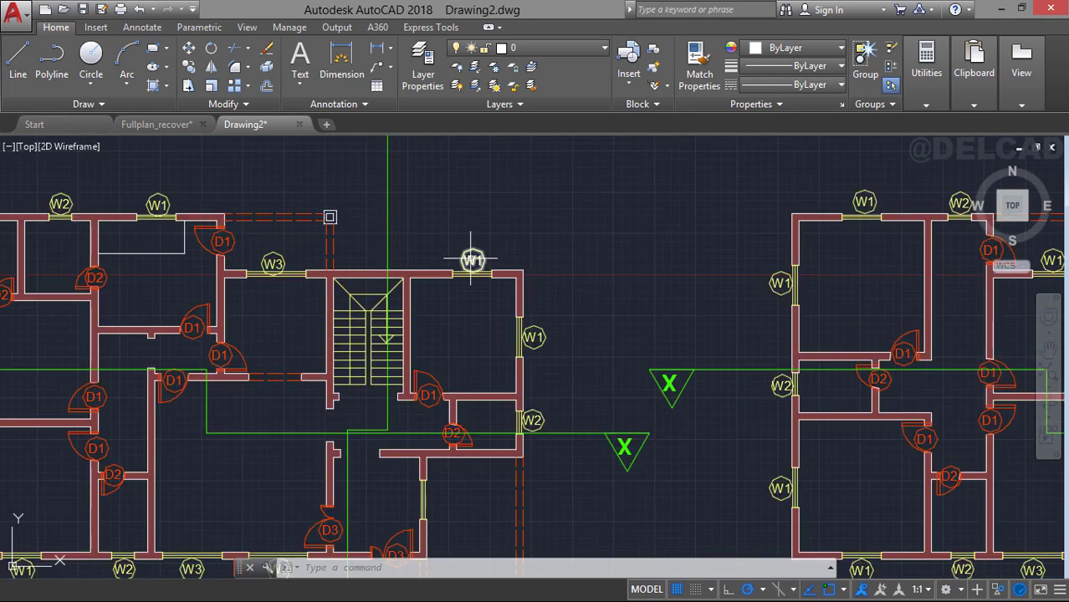
click(471, 260)
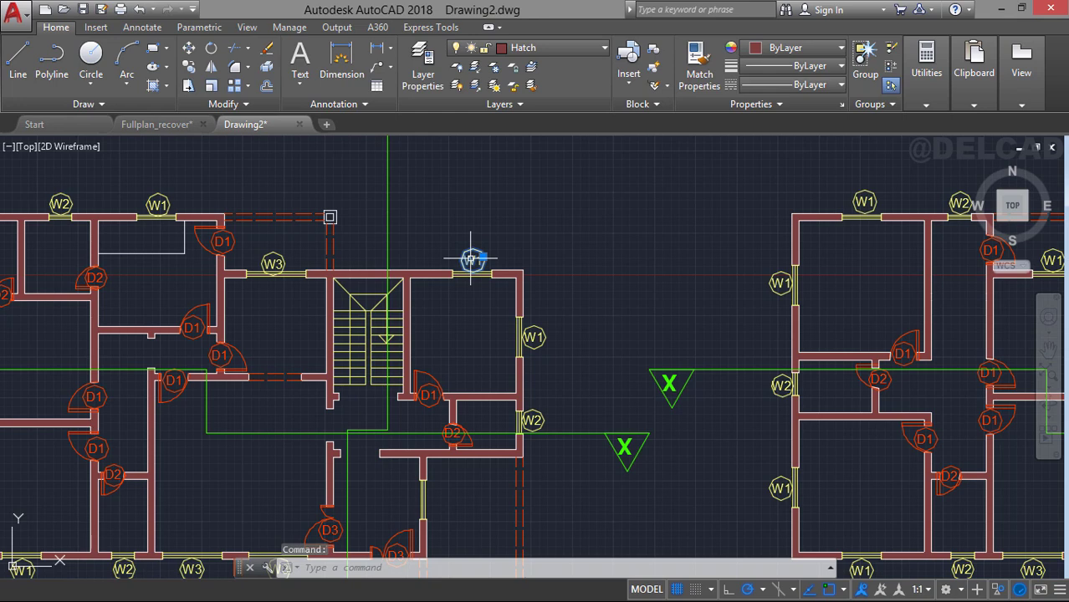
right_click(471, 260)
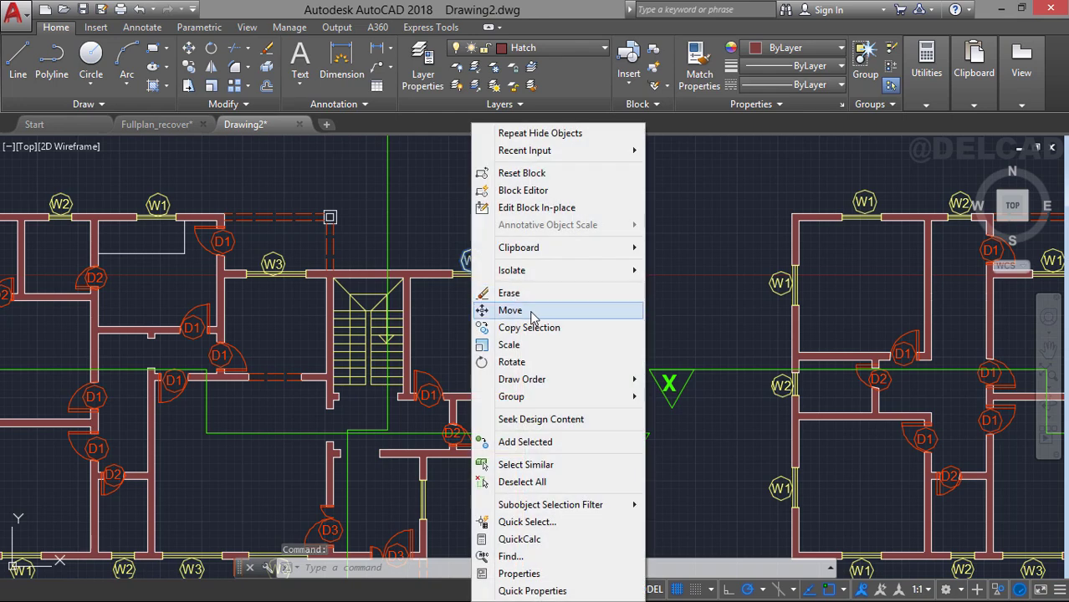
click(536, 464)
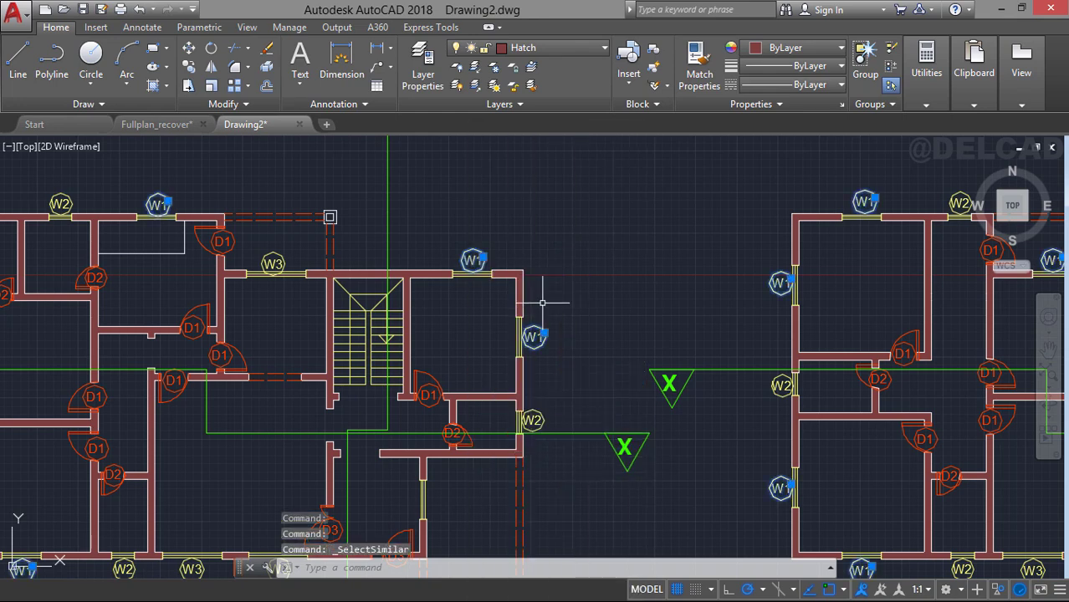
right_click(538, 235)
mouse_move(628, 318)
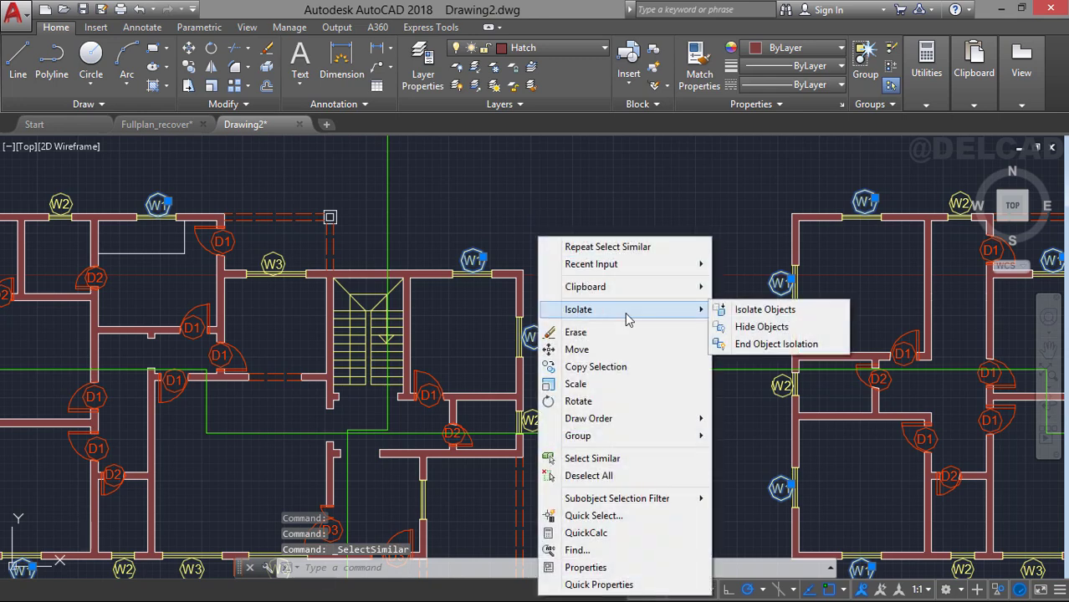
click(753, 326)
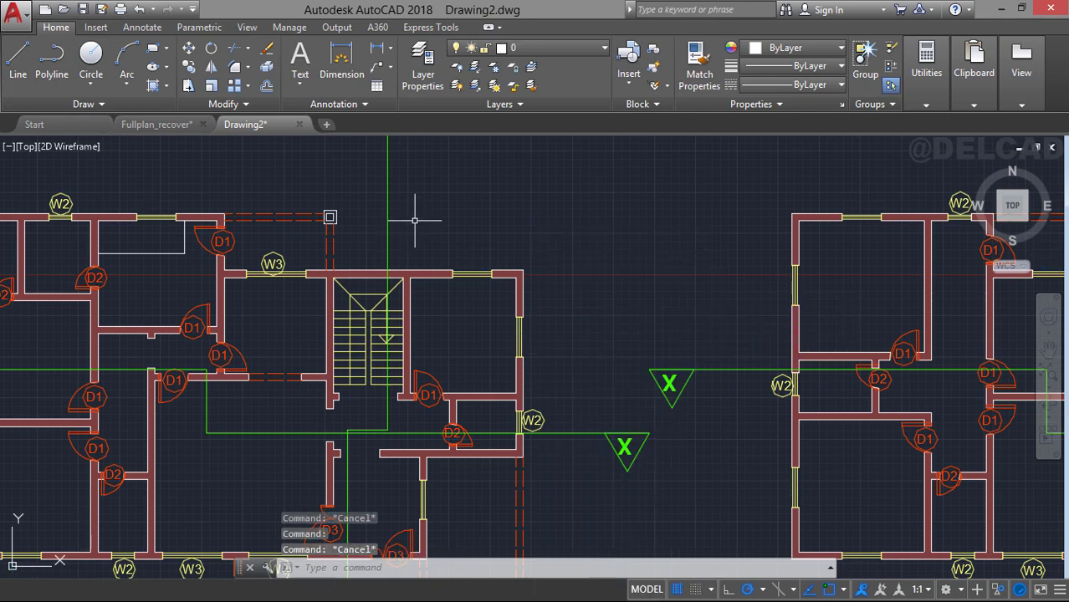
key(Escape)
Hide all W3 window tags in both plans, starting from the one beside the staircase room.
right_click(273, 265)
click(359, 461)
right_click(421, 239)
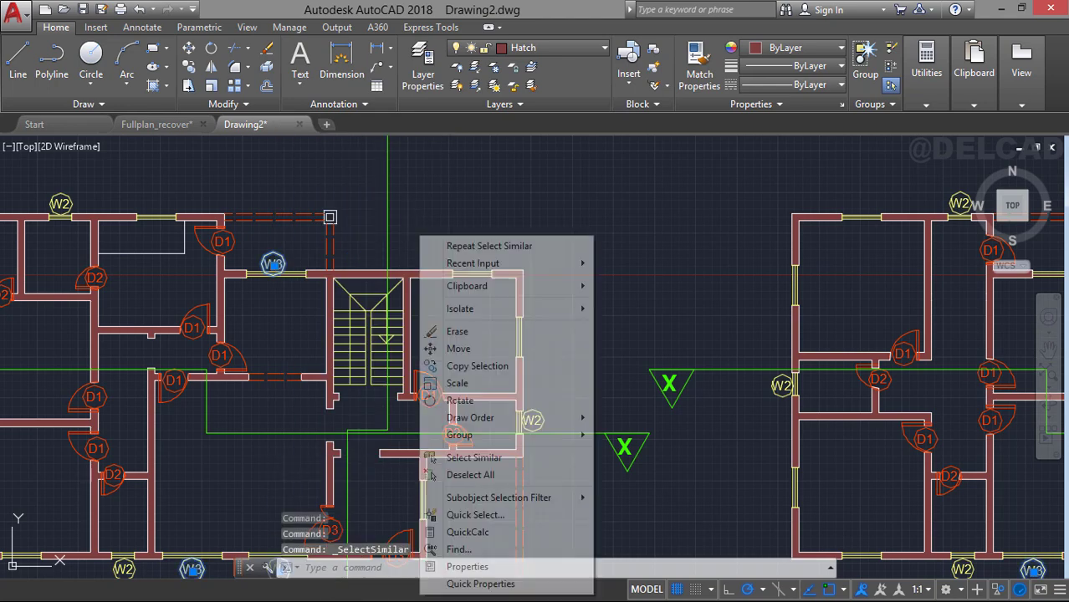
mouse_move(568, 327)
click(636, 326)
scroll(418, 301, down, 3)
scroll(276, 250, up, 3)
Select every D1 door tag with Select Similar and hide them in both plans.
click(310, 274)
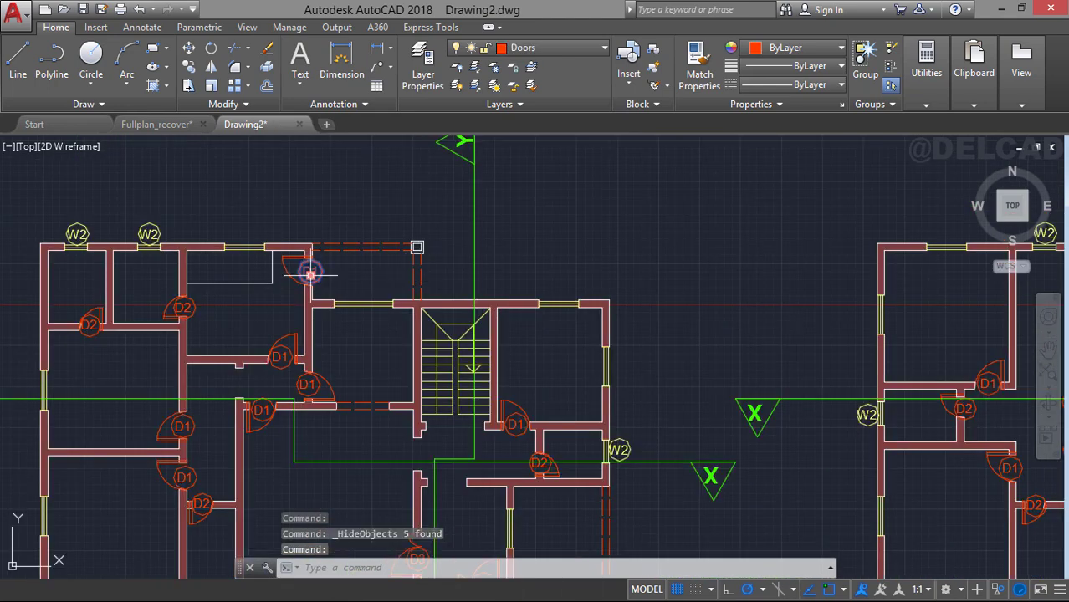
right_click(309, 274)
click(376, 464)
right_click(475, 236)
click(686, 332)
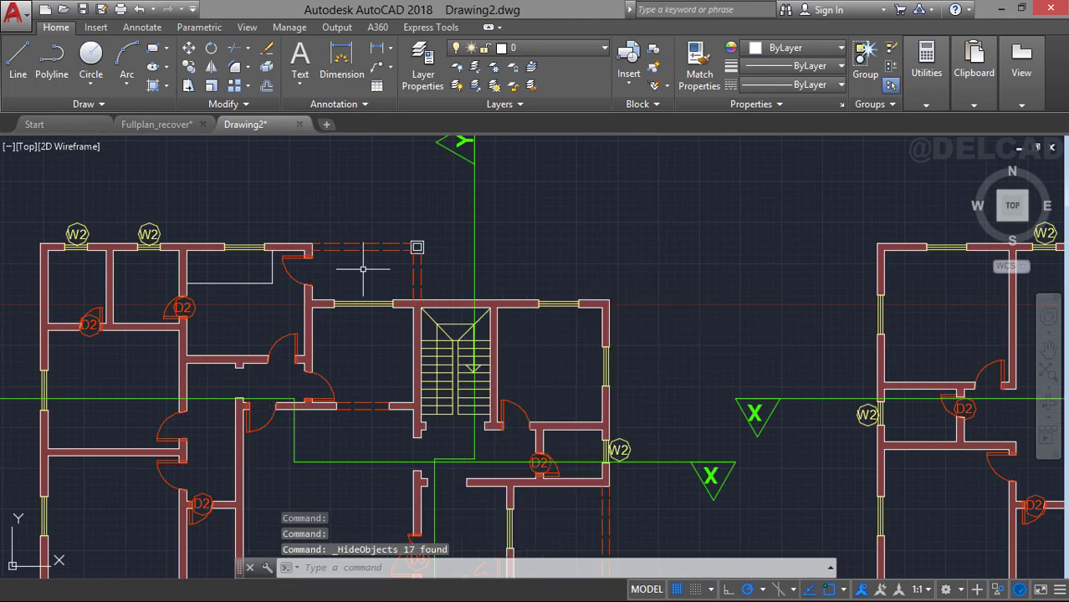
Hide all remaining W2 window tags in the ground floor and first floor plans.
middle_drag(149, 227, 206, 227)
click(206, 234)
right_click(282, 236)
click(393, 463)
right_click(339, 214)
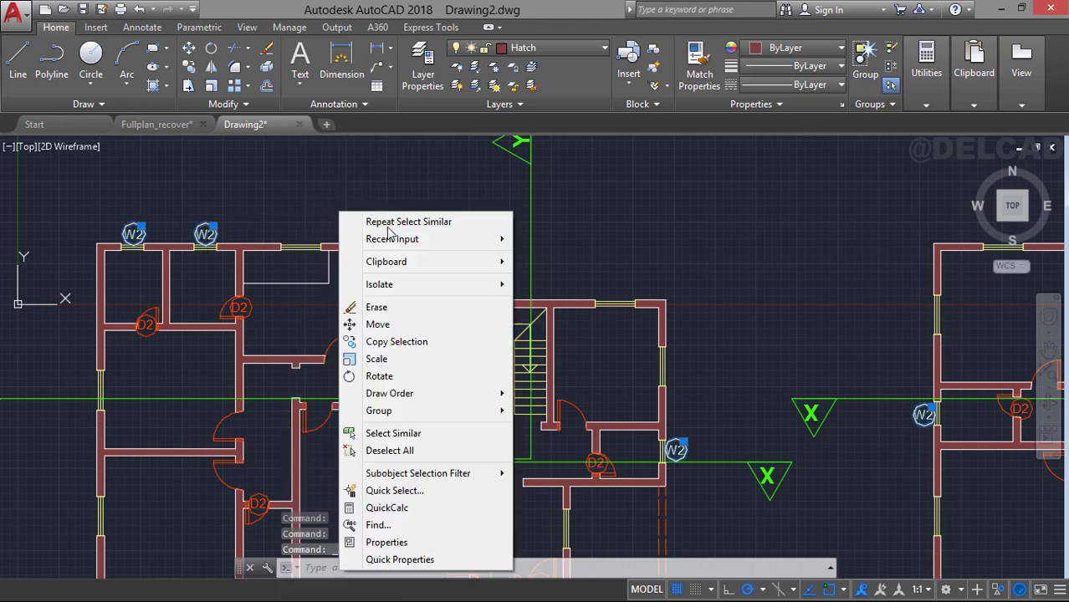
click(539, 301)
Select all D2 door tags with Select Similar and hide them, leaving the door symbols displayed.
click(238, 308)
right_click(249, 307)
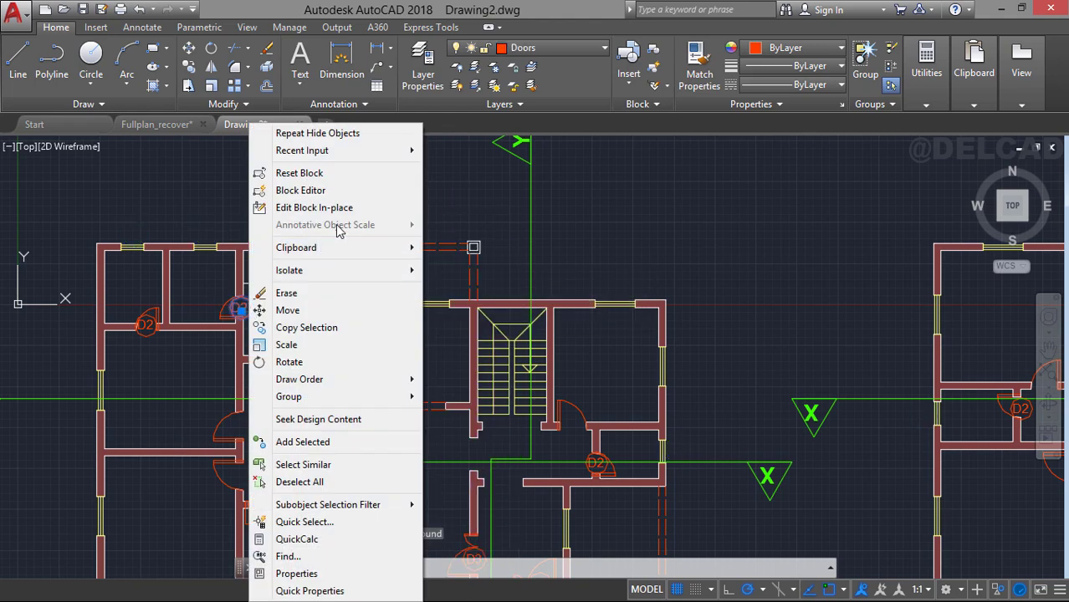
click(360, 464)
right_click(327, 186)
click(568, 284)
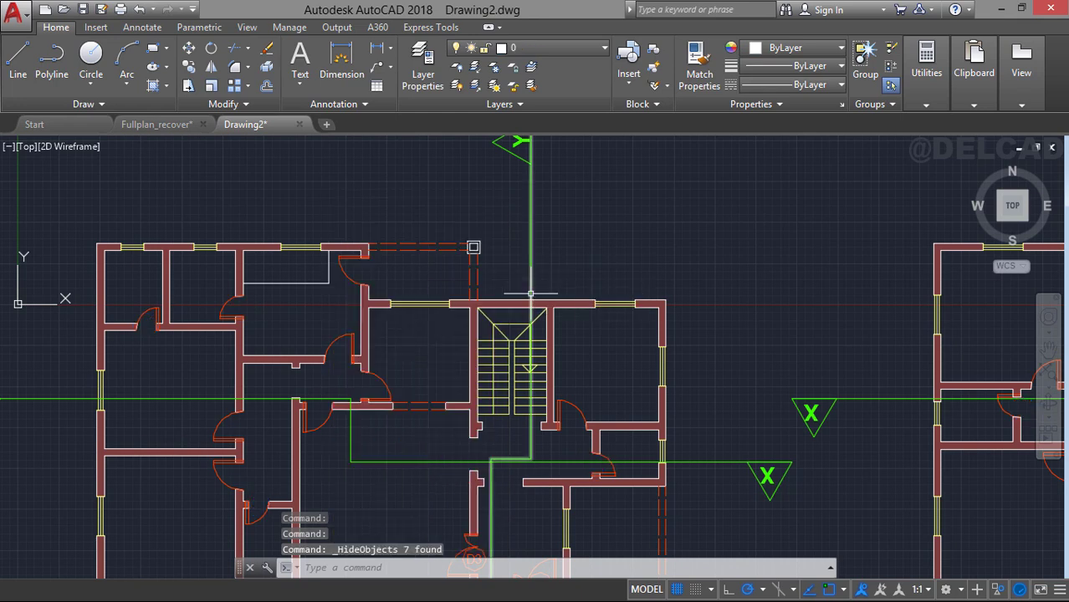
scroll(552, 288, down, 3)
middle_drag(501, 276, 354, 259)
key(Escape)
key(Escape)
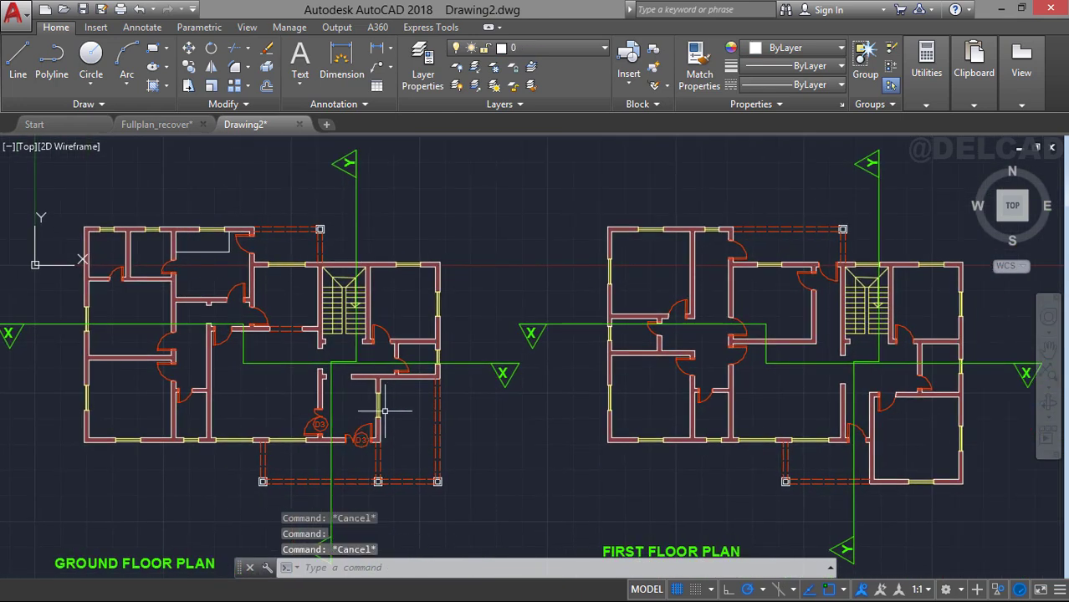
Select all the green section lines across both plans with Select Similar and hide them.
click(357, 209)
right_click(356, 199)
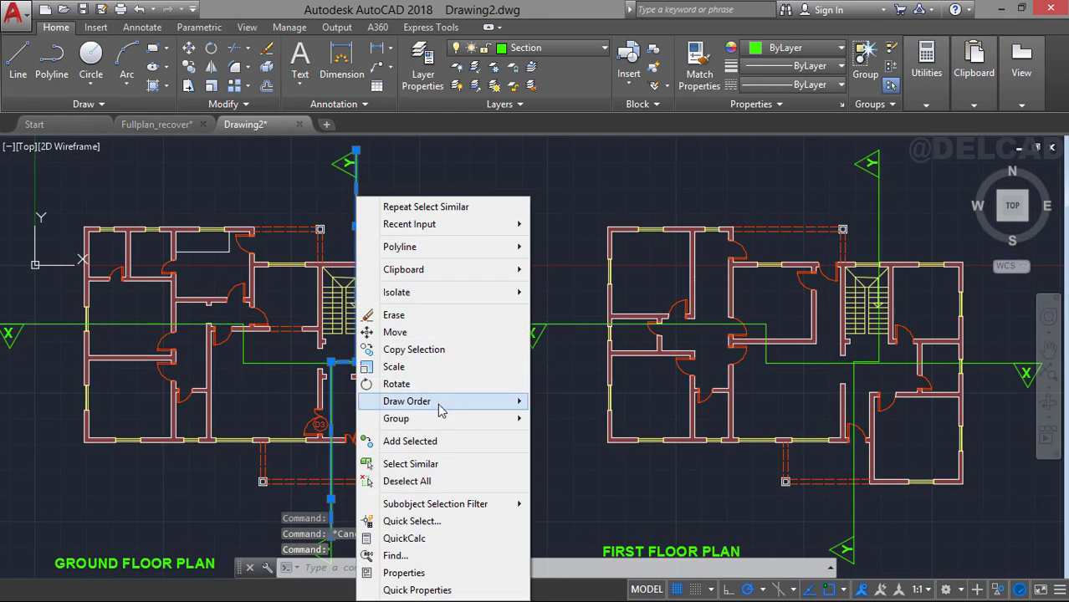
click(441, 465)
right_click(434, 243)
mouse_move(489, 313)
click(656, 333)
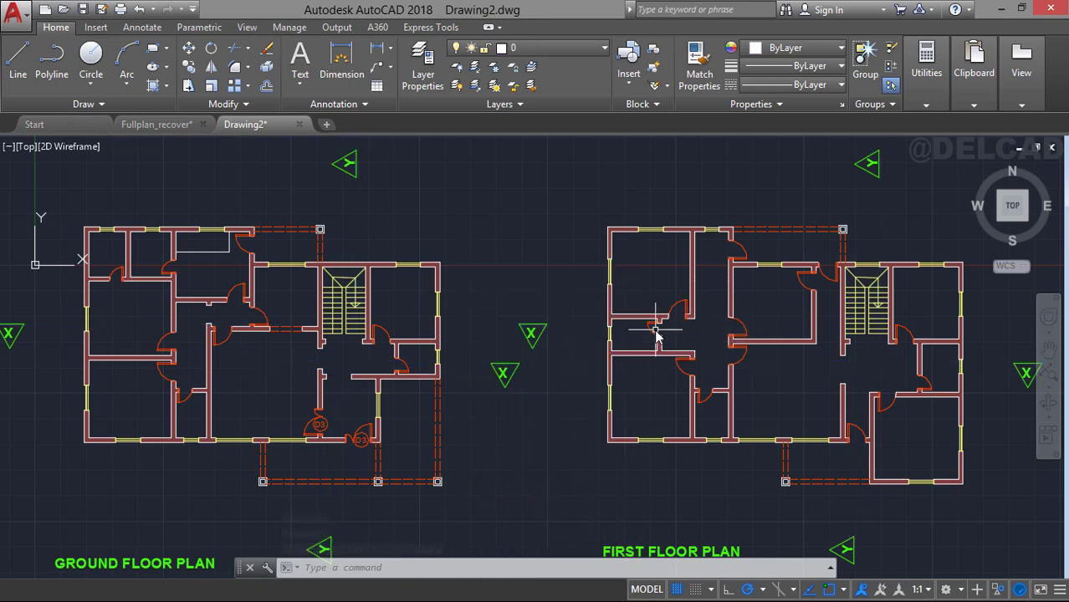
Hide all the triangular Y section markers above and below both plans.
right_click(353, 200)
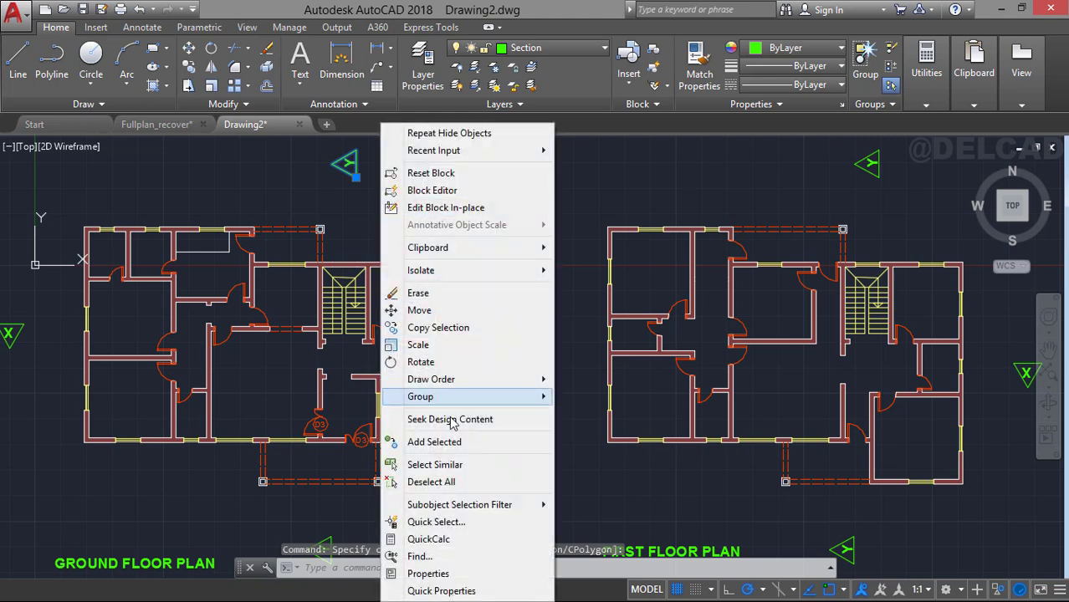
click(385, 509)
right_click(431, 222)
mouse_move(552, 294)
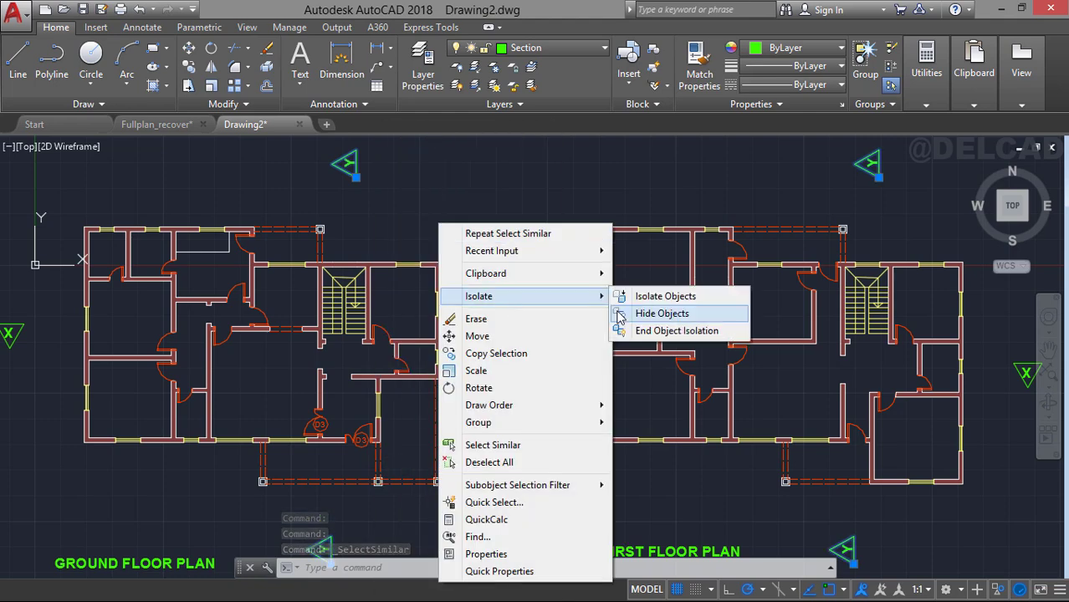
click(680, 313)
Hide all the triangular X section markers beside both plans using Select Similar.
click(510, 286)
right_click(535, 291)
click(607, 466)
right_click(516, 243)
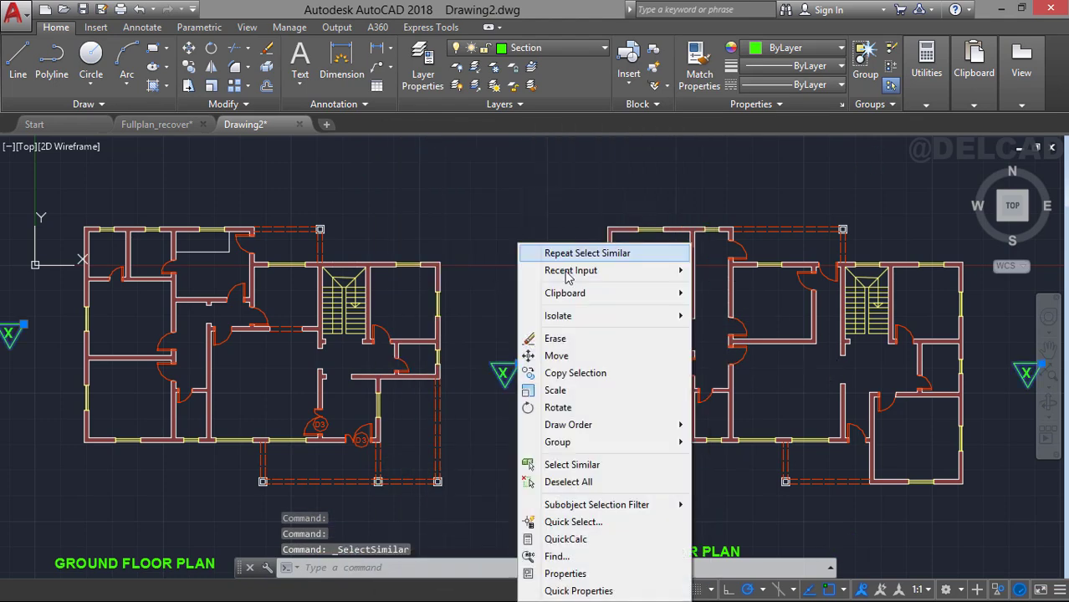
mouse_move(586, 316)
click(724, 334)
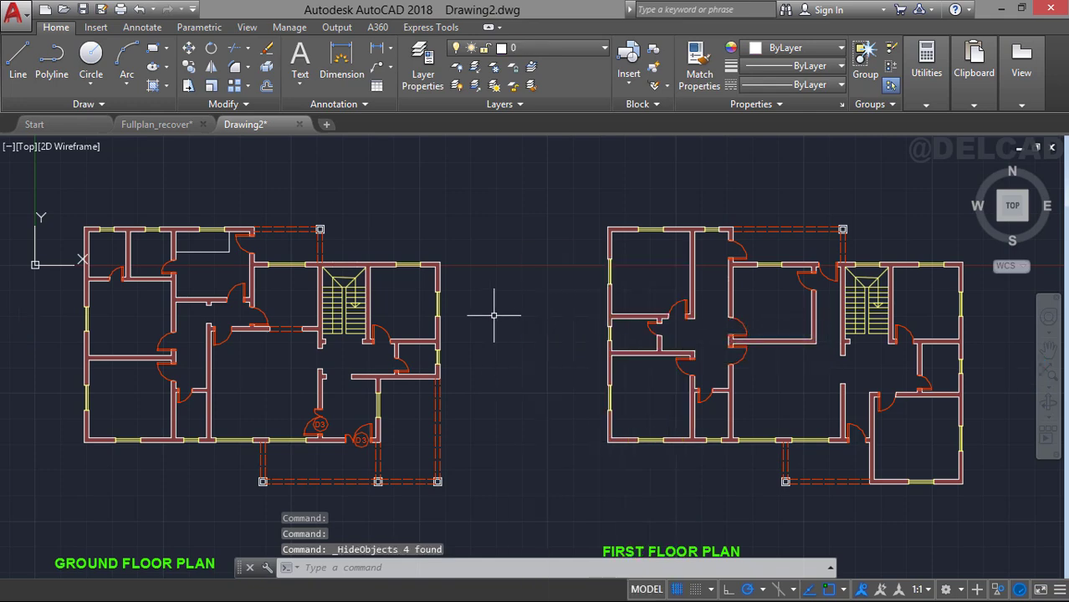
Turn off the Hatch layer to remove the wall fill from both floor plans.
mouse_move(493, 315)
middle_down()
mouse_move(508, 270)
mouse_move(453, 262)
mouse_move(485, 279)
middle_up()
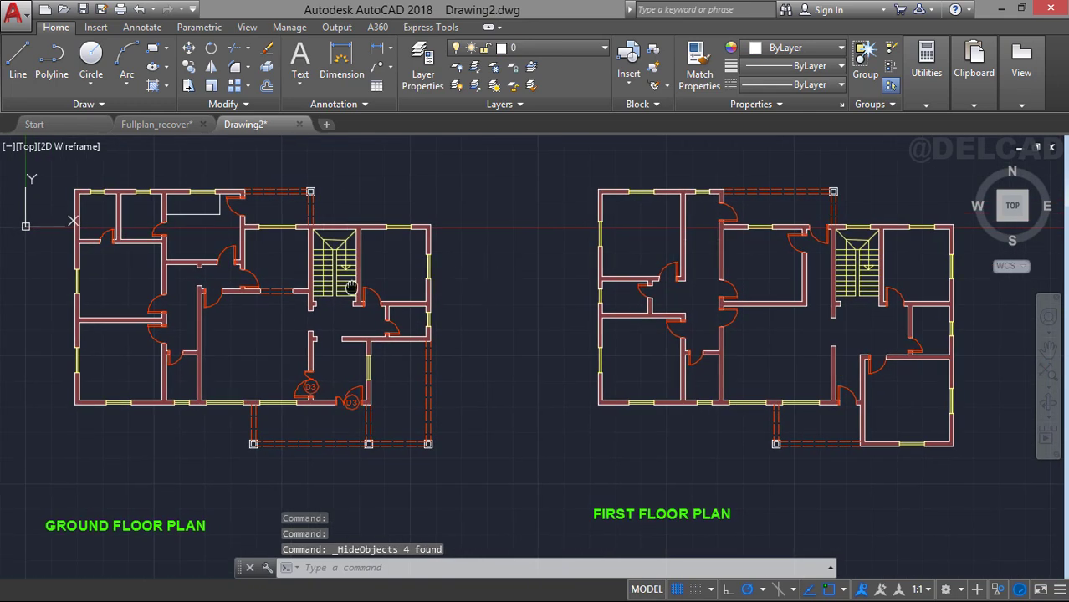
middle_drag(350, 287, 409, 297)
scroll(427, 299, up, 2)
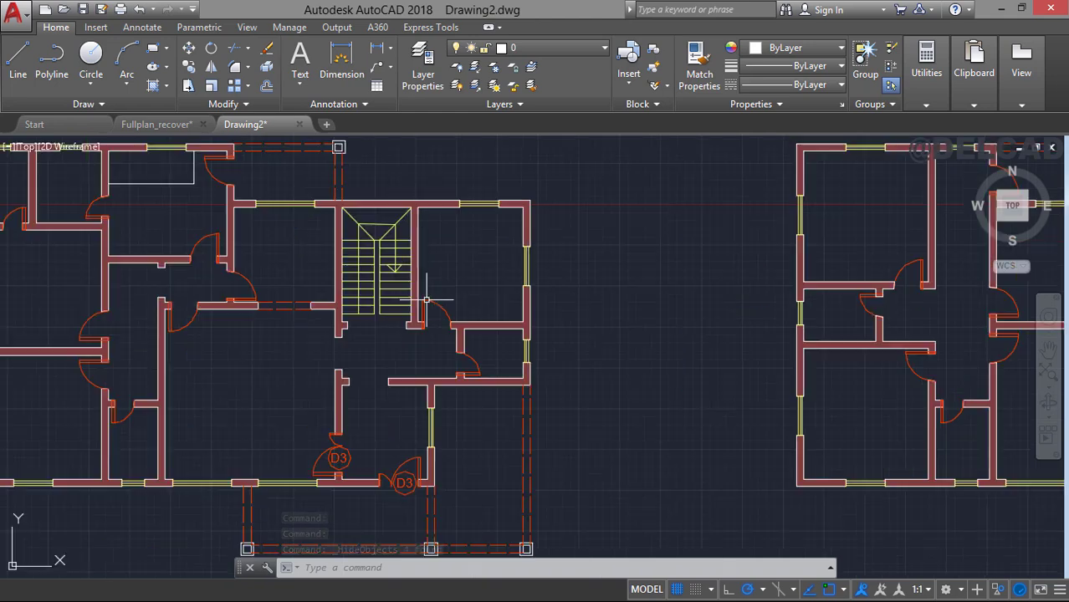
middle_drag(391, 250, 444, 315)
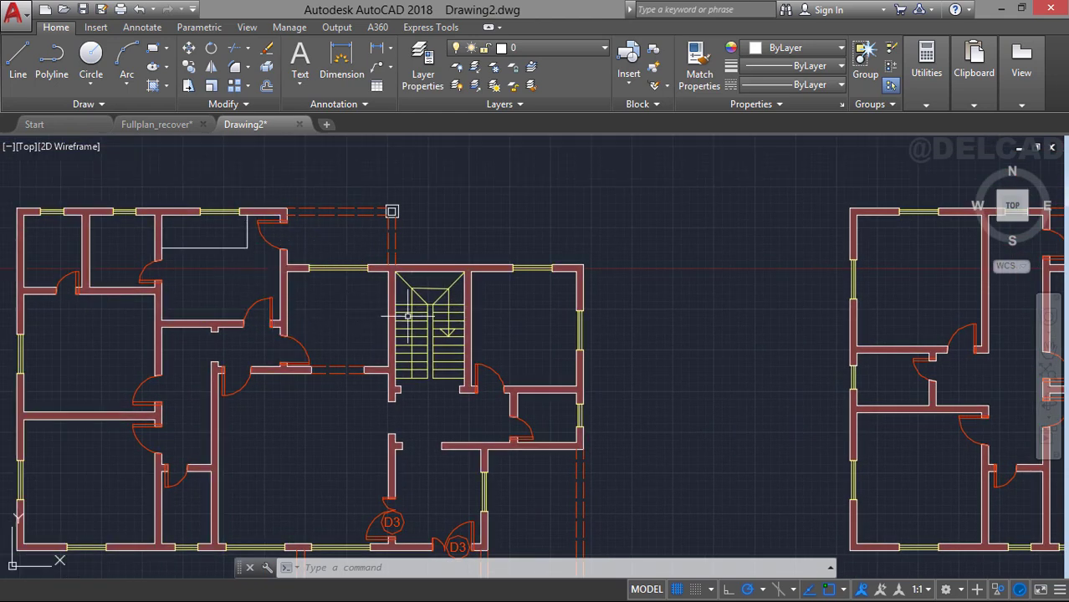
click(565, 48)
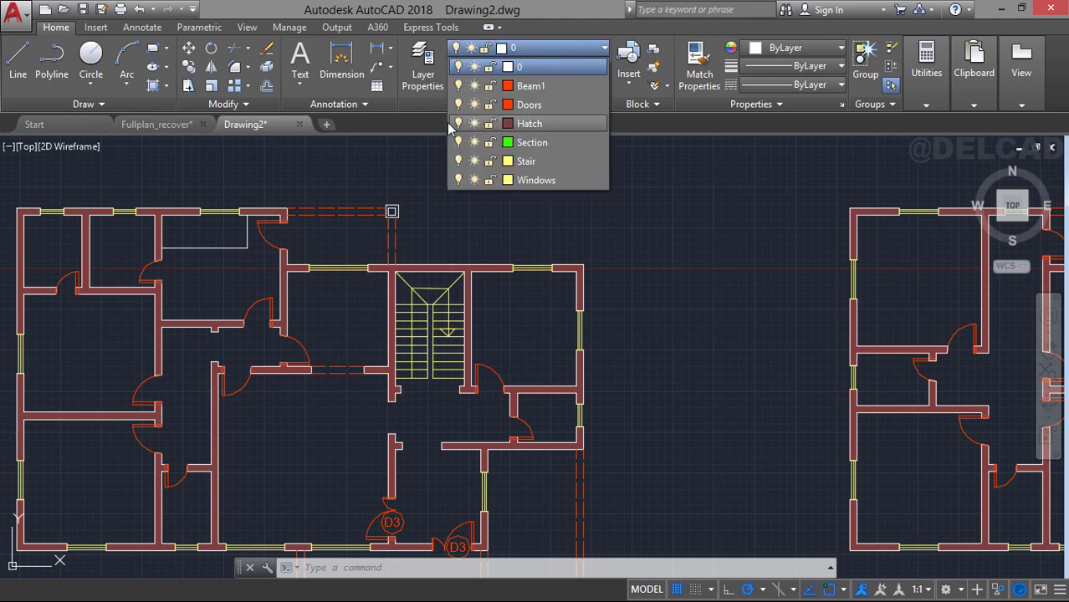
click(458, 123)
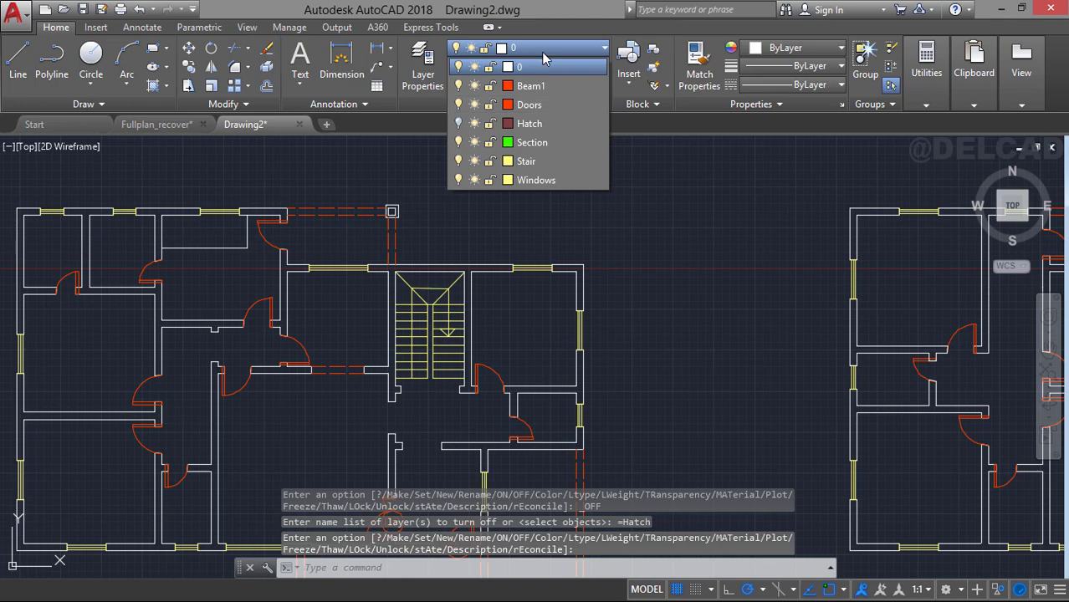
scroll(425, 248, down, 3)
mouse_move(425, 249)
middle_down()
mouse_move(351, 239)
mouse_move(330, 196)
middle_up()
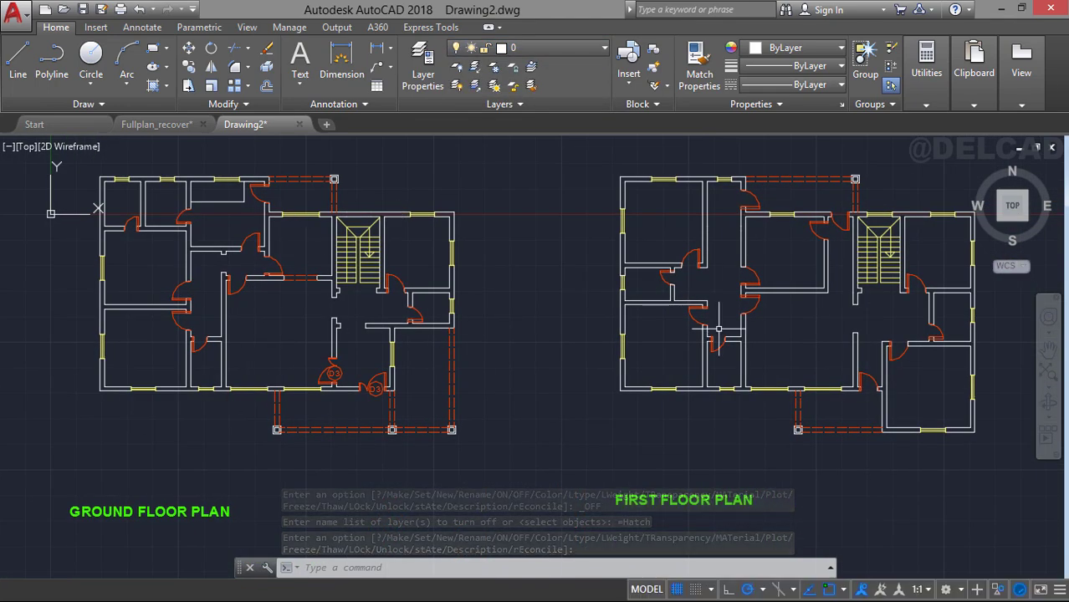
Select all wall outlines of the first floor plan and change their color to Yellow, leaving doors, windows, stairs and beams unselected.
mouse_move(783, 309)
middle_down()
mouse_move(723, 324)
mouse_move(737, 332)
middle_up()
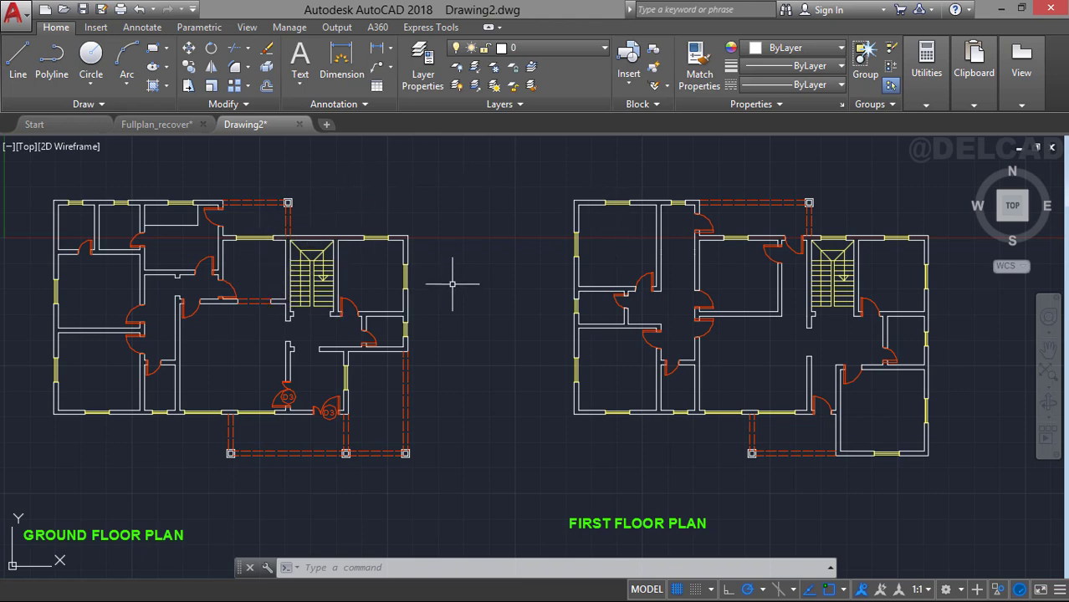
scroll(441, 265, up, 1)
scroll(478, 269, down, 3)
scroll(482, 272, up, 2)
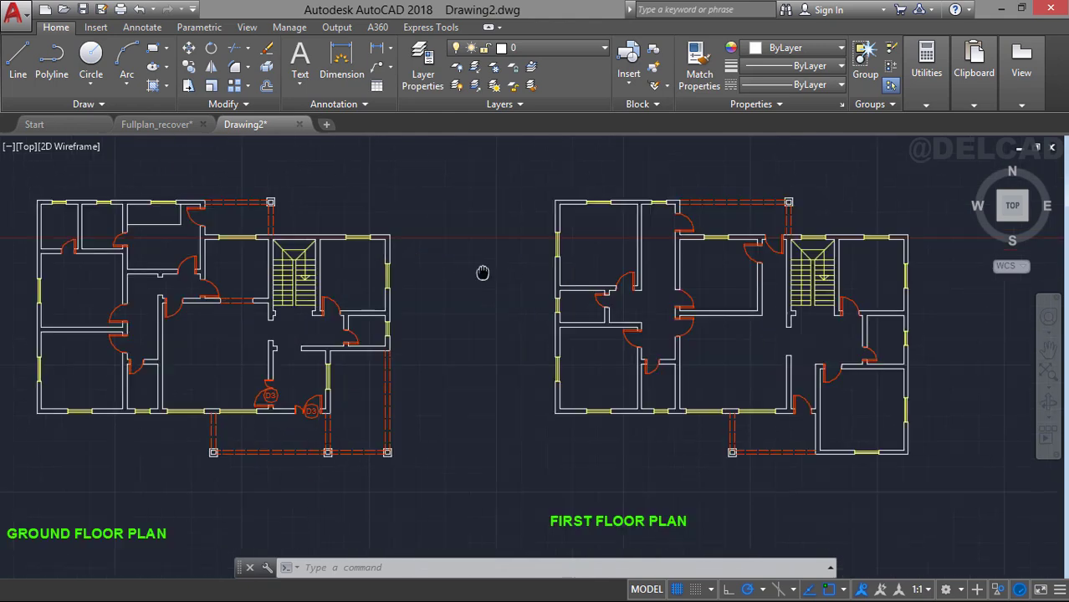
middle_drag(476, 294, 429, 304)
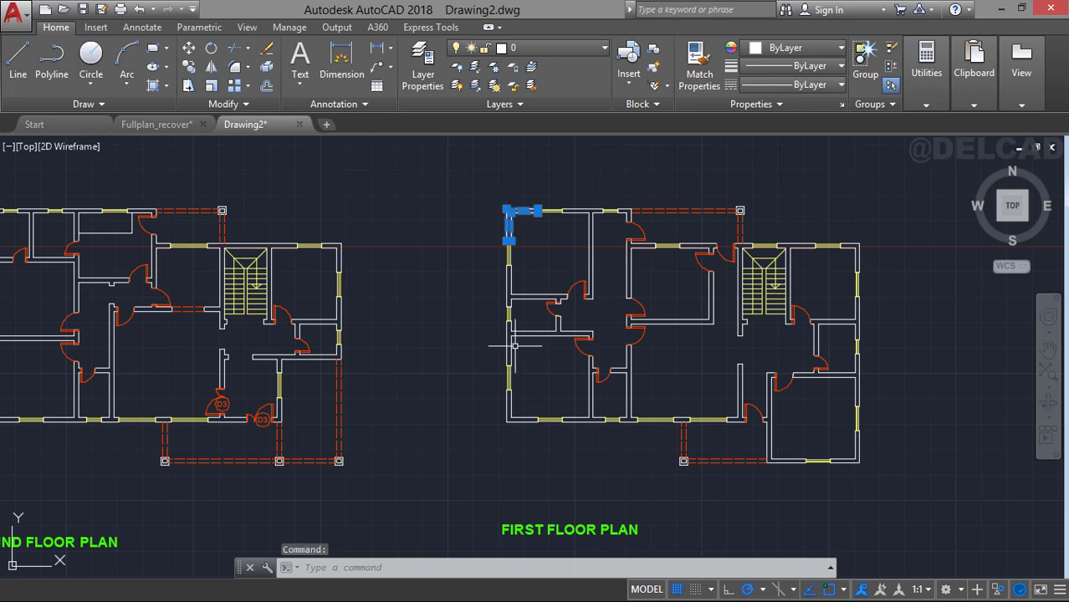
click(590, 246)
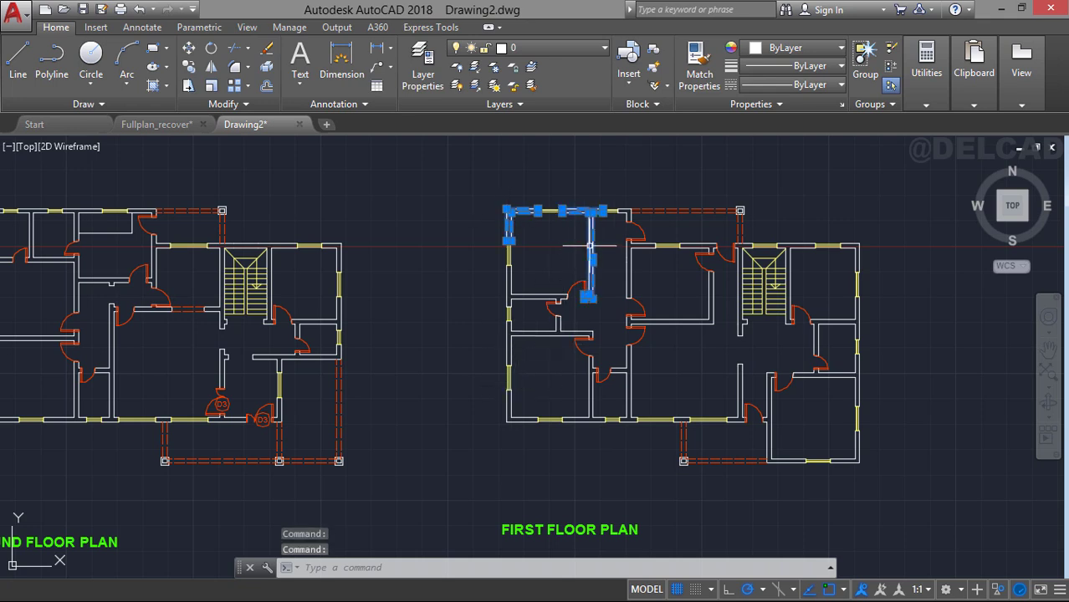
click(627, 273)
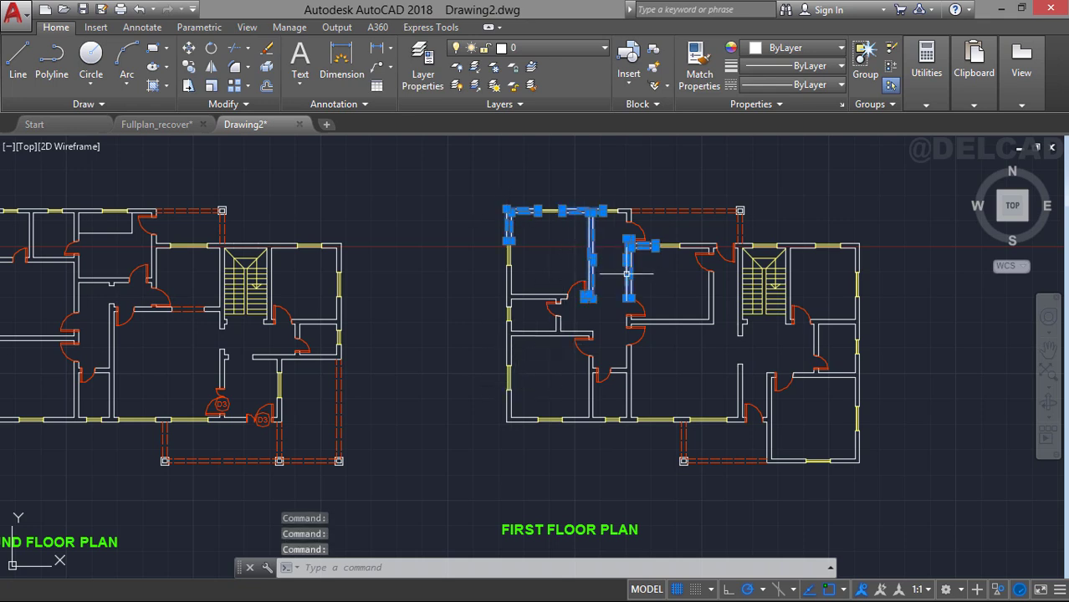
click(520, 291)
click(512, 298)
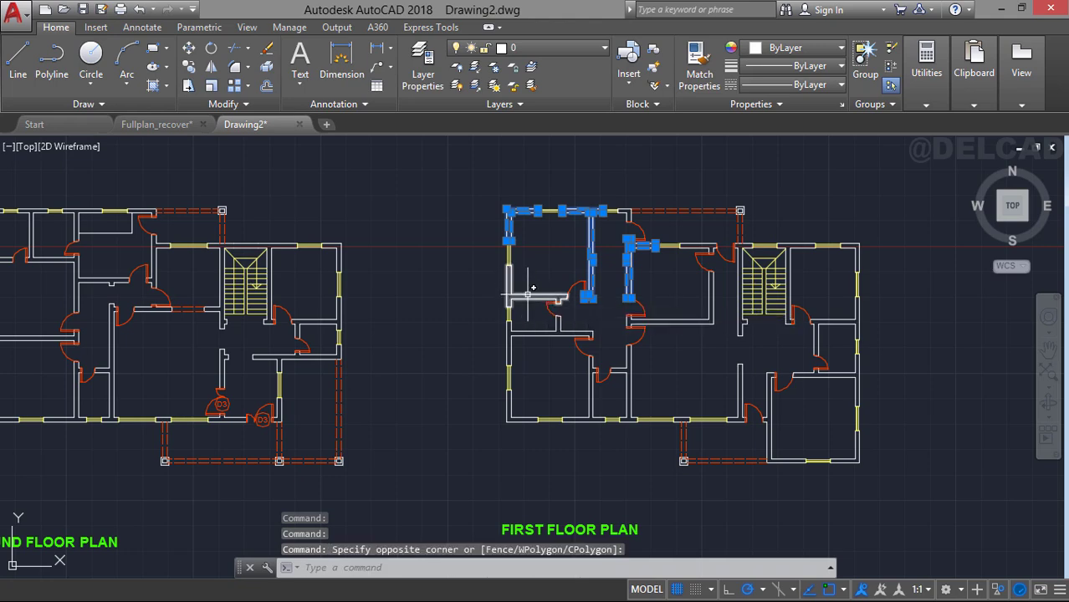
click(575, 333)
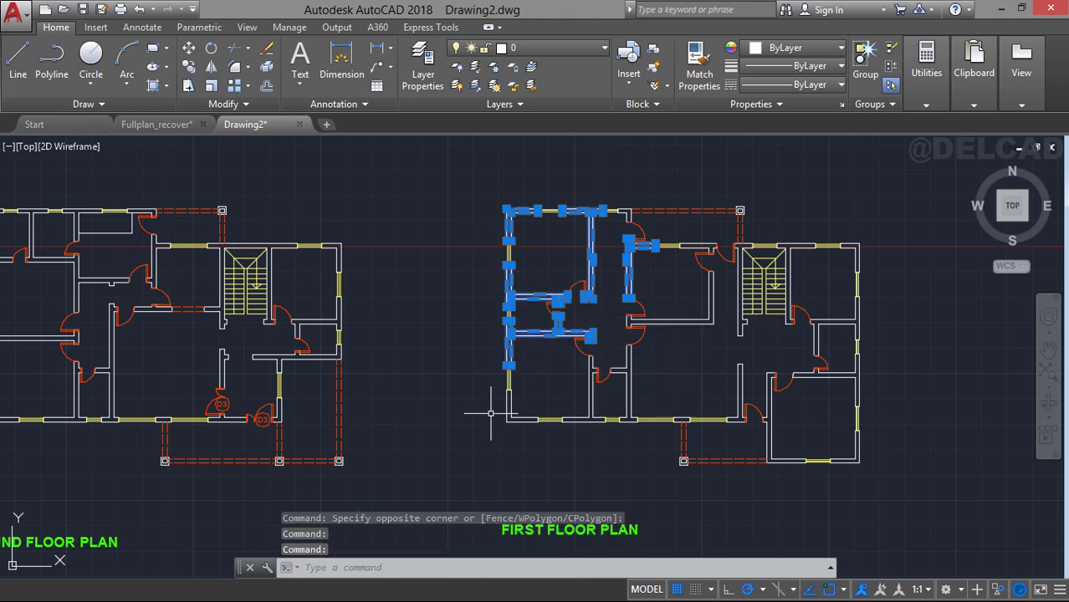
click(591, 398)
click(625, 388)
scroll(651, 368, up, 2)
click(690, 301)
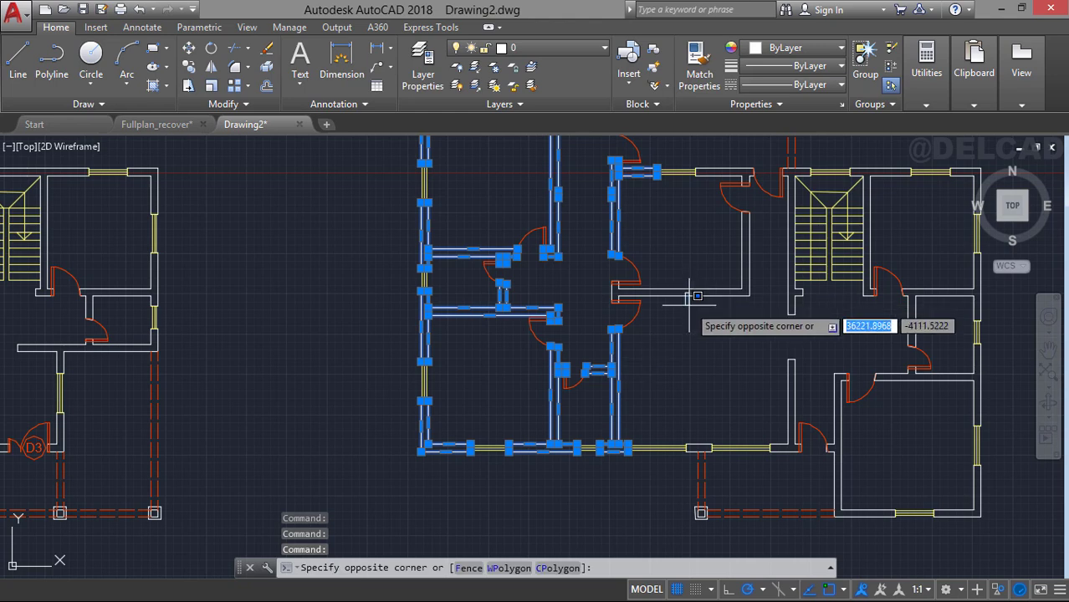
click(690, 300)
click(690, 296)
scroll(605, 288, down, 2)
click(673, 218)
scroll(764, 242, up, 2)
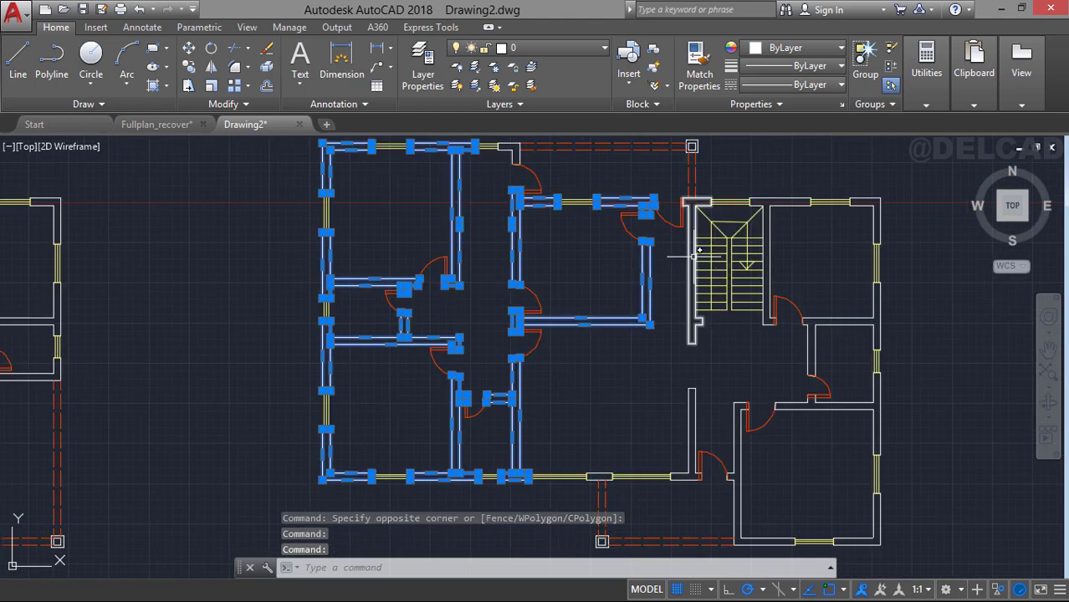
click(693, 255)
click(766, 238)
click(767, 238)
click(768, 237)
click(877, 231)
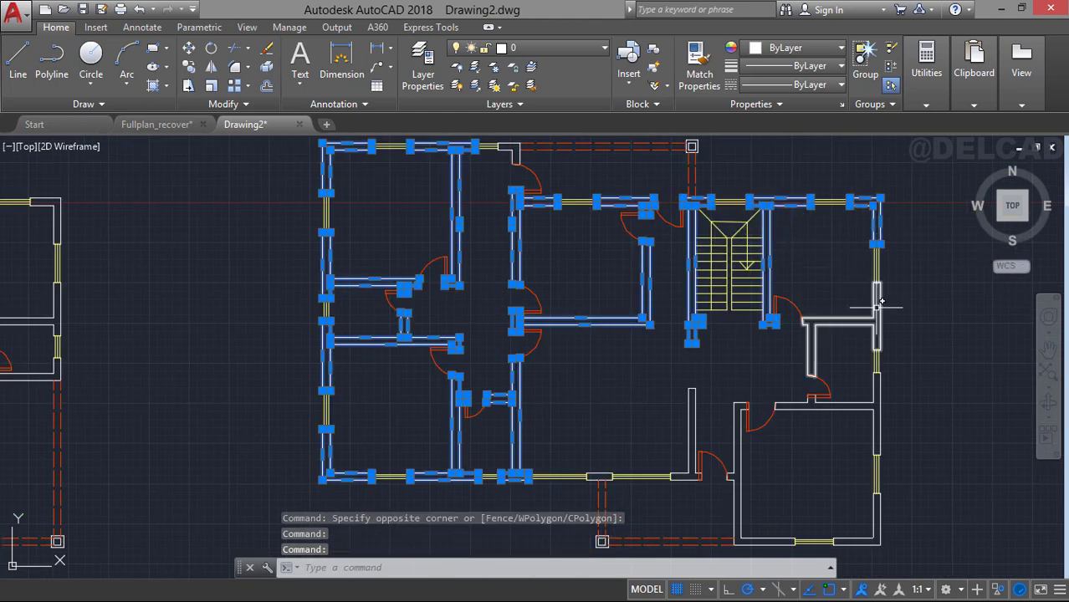
click(875, 306)
click(874, 307)
click(861, 462)
click(873, 518)
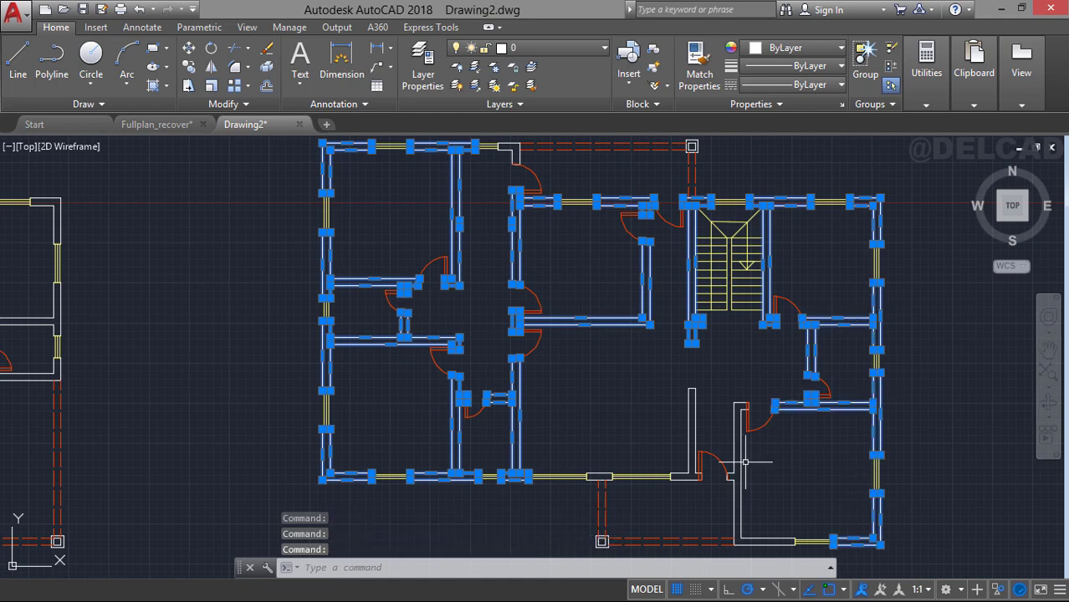
click(740, 466)
click(695, 409)
click(511, 149)
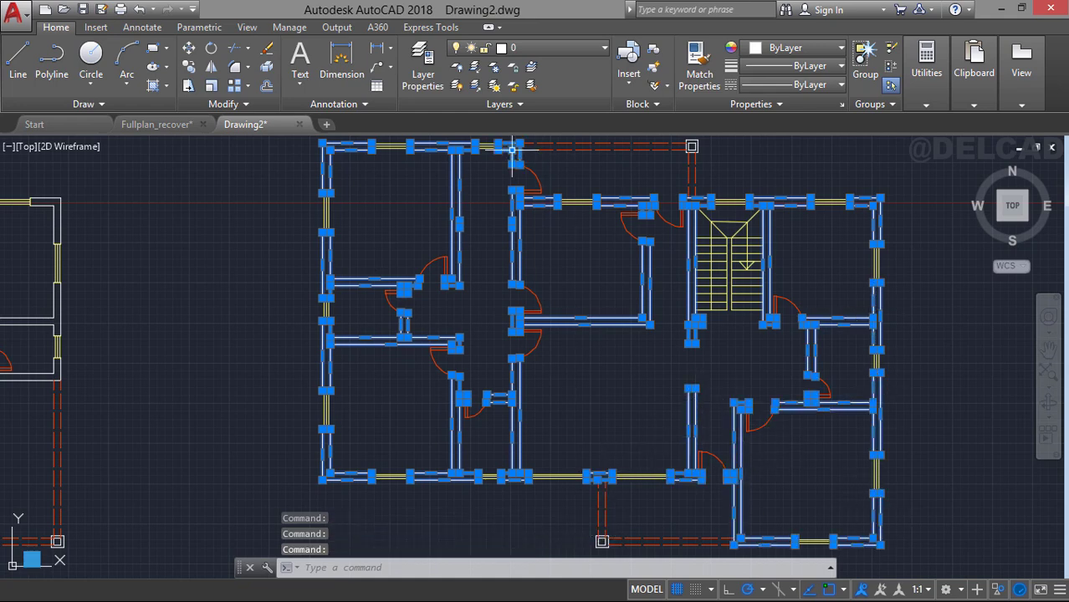
right_click(559, 279)
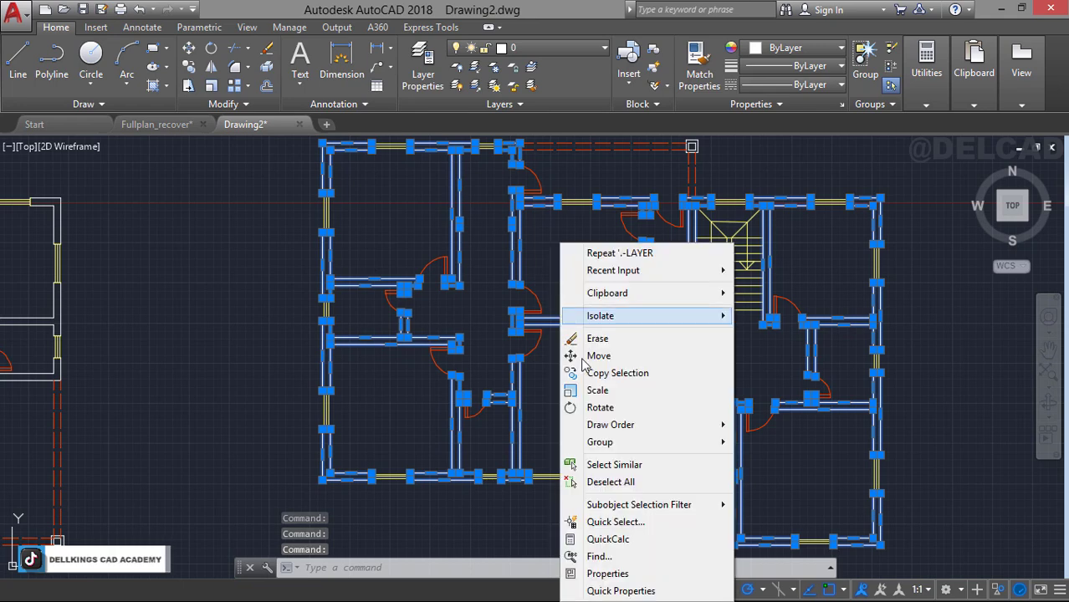
click(595, 572)
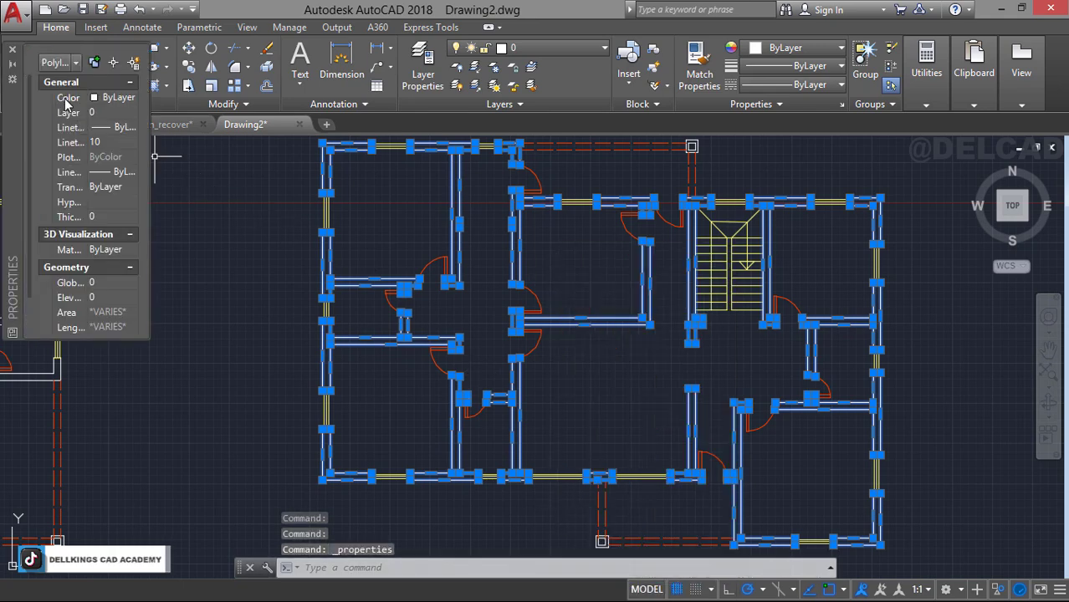
click(117, 98)
click(132, 98)
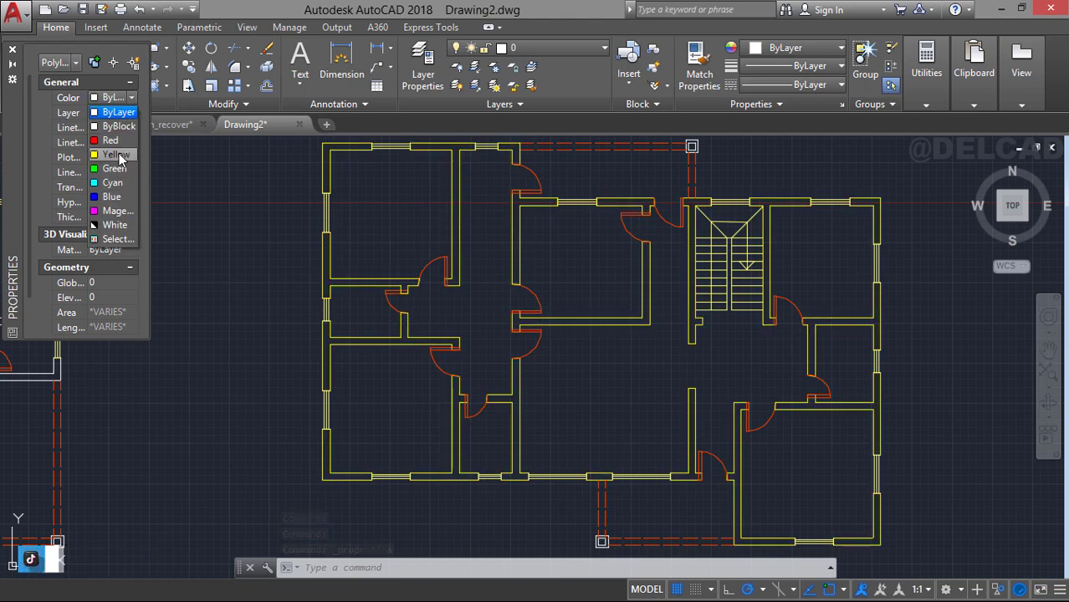
click(115, 154)
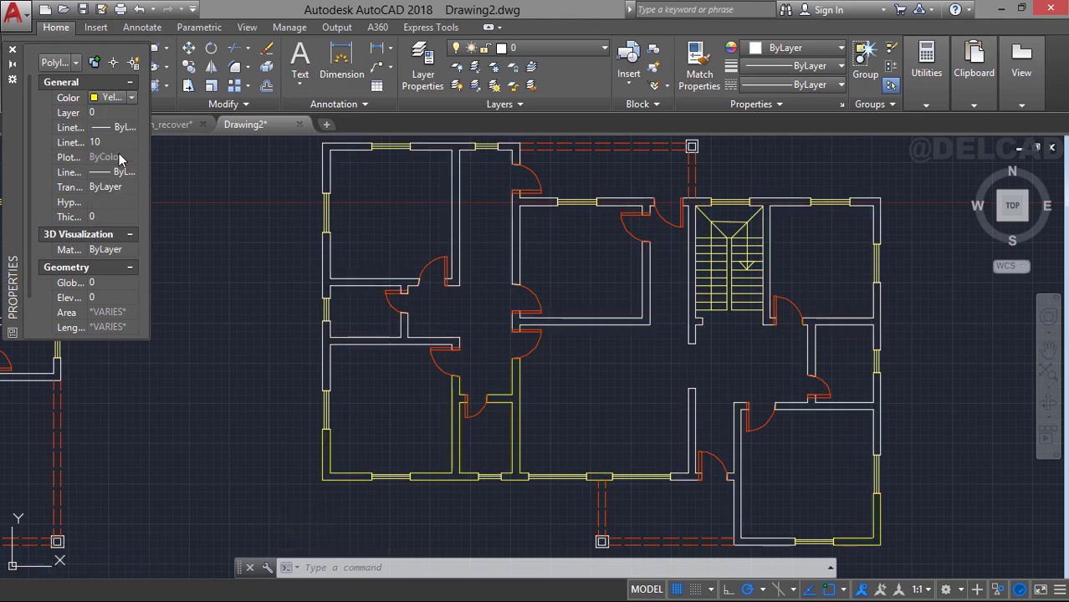
click(12, 51)
scroll(295, 219, down, 2)
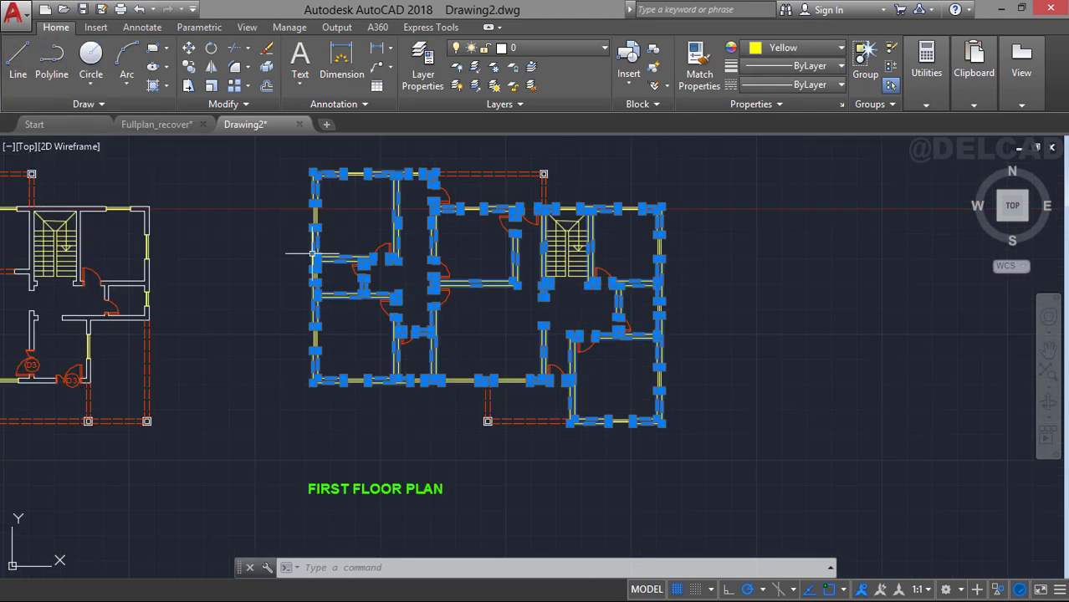
key(Escape)
middle_drag(385, 255, 643, 281)
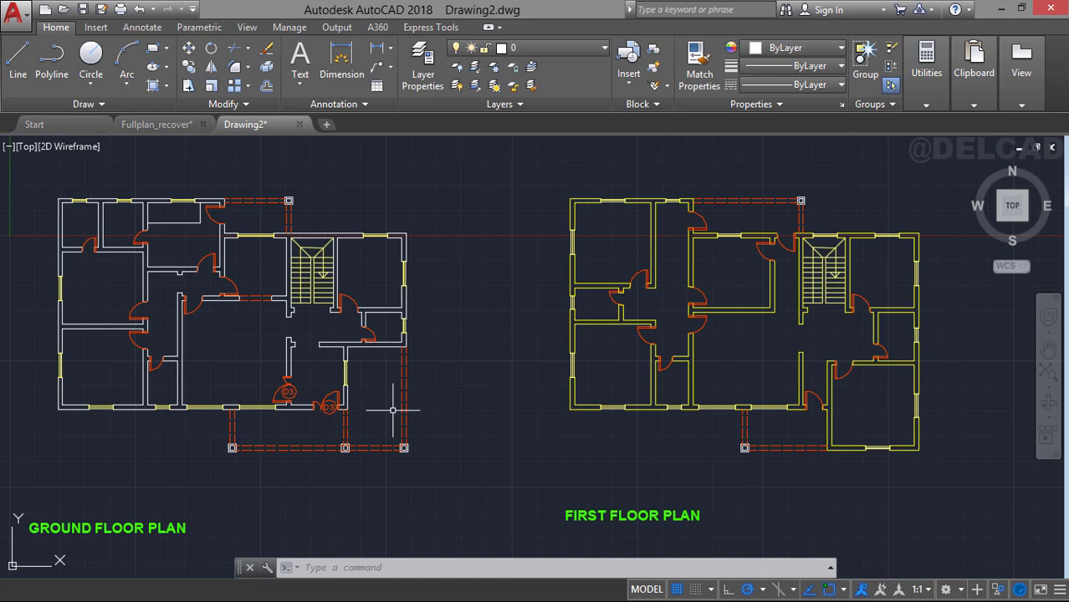
click(573, 516)
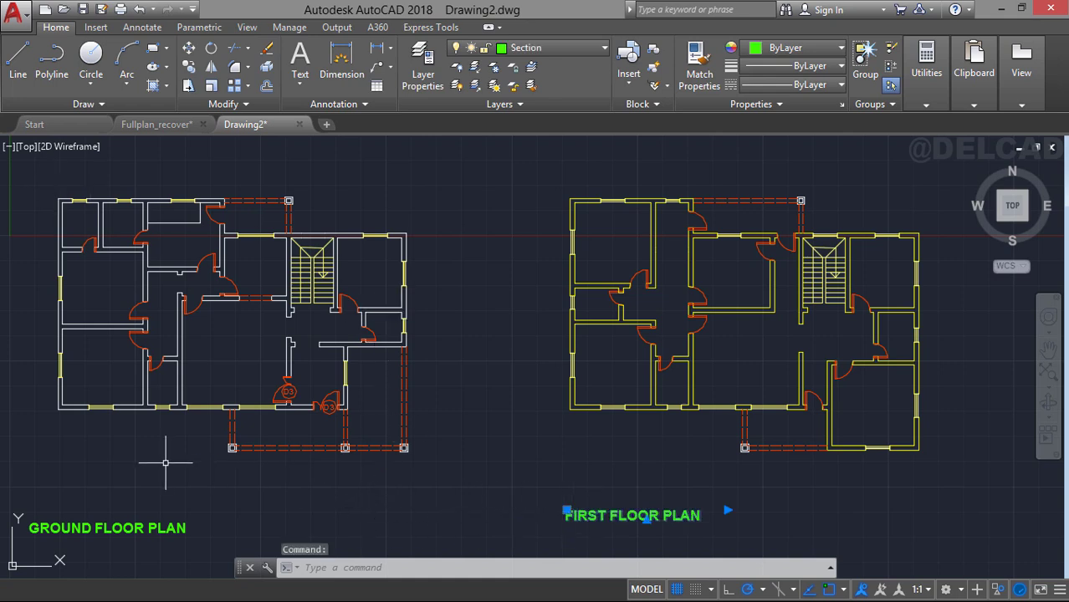
key(Escape)
key(Escape)
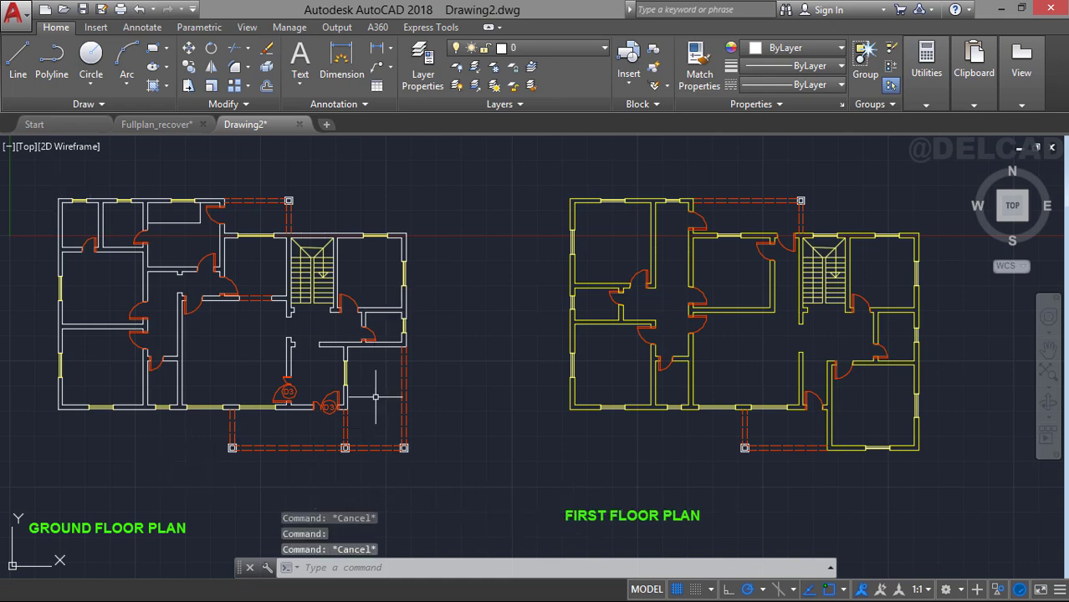
Copy the whole first floor plan, without its title, onto the ground floor plan, matching their upper-left outer wall corners.
click(551, 165)
click(914, 449)
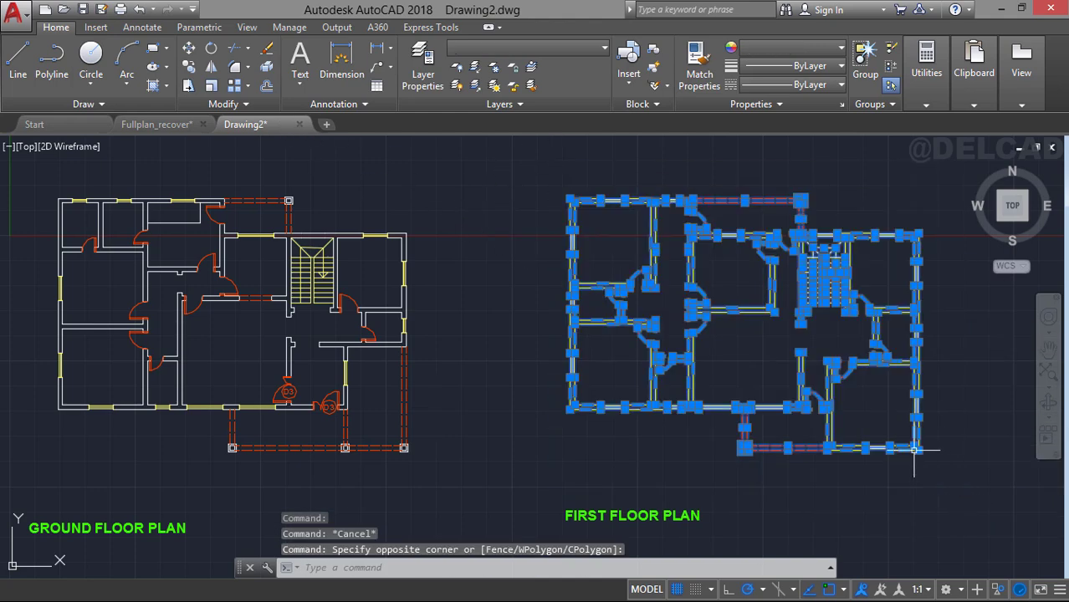
right_click(516, 195)
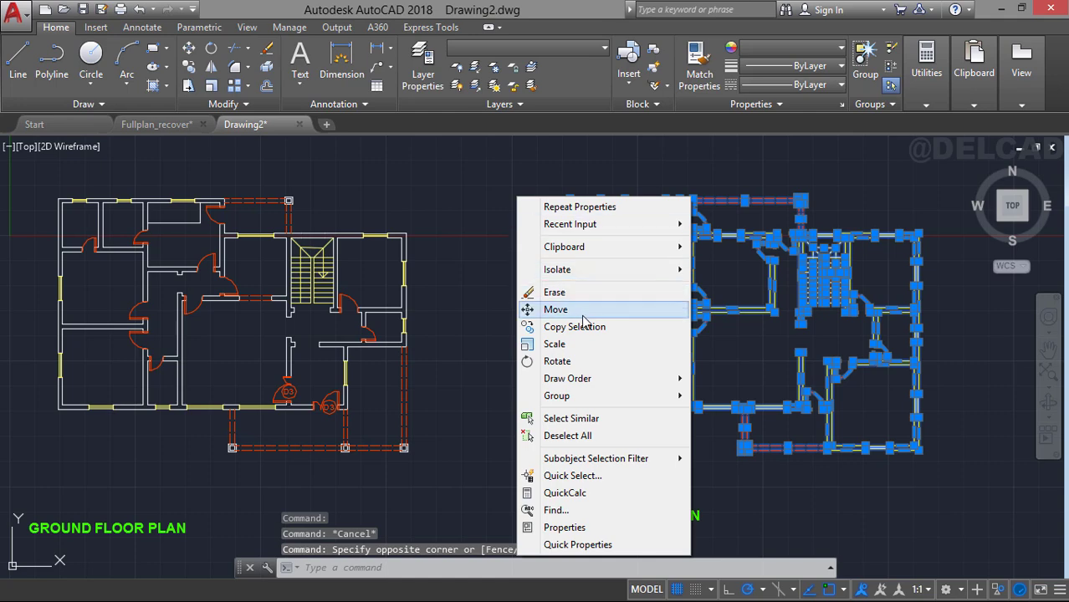
click(544, 320)
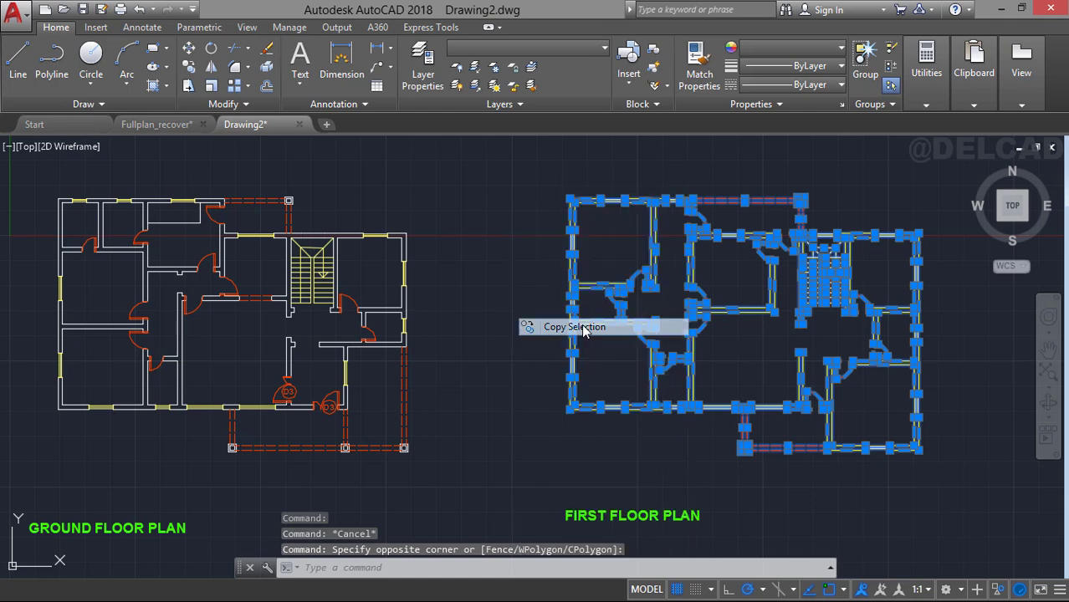
click(571, 201)
middle_drag(410, 201, 643, 223)
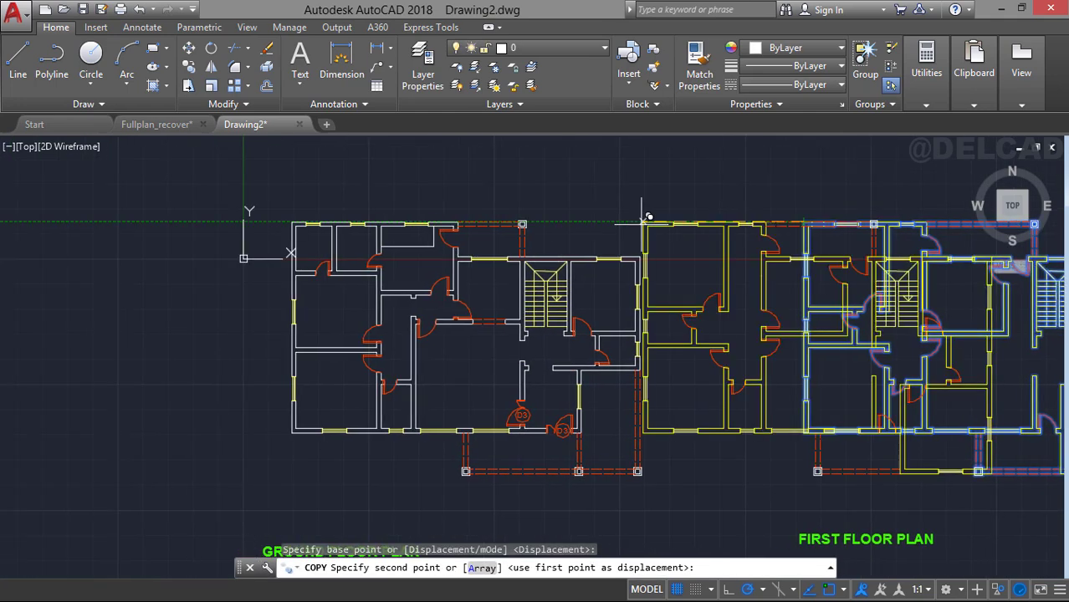
scroll(249, 211, up, 4)
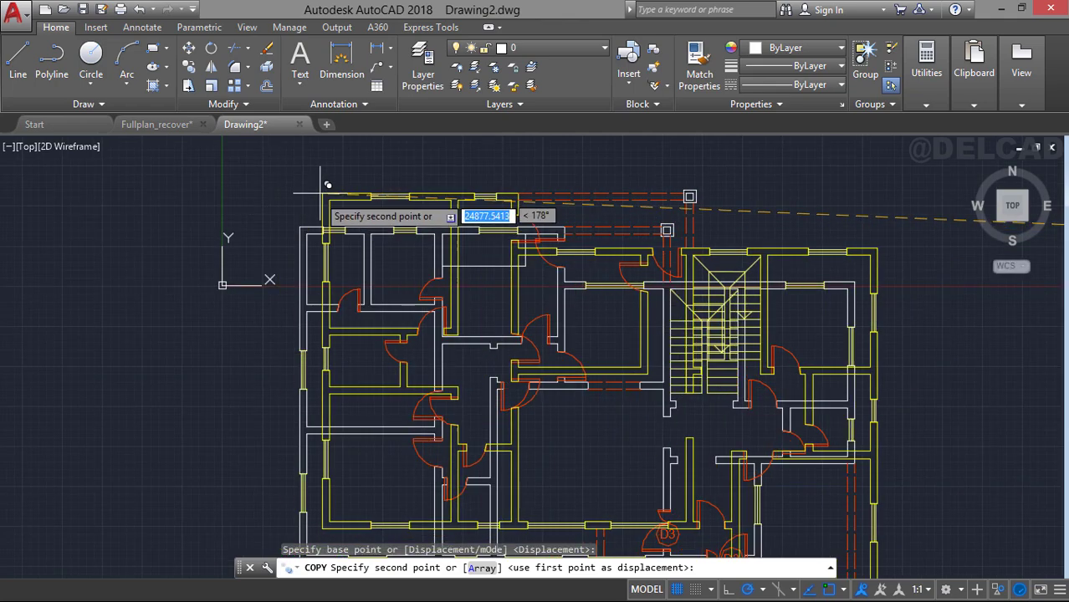
click(300, 226)
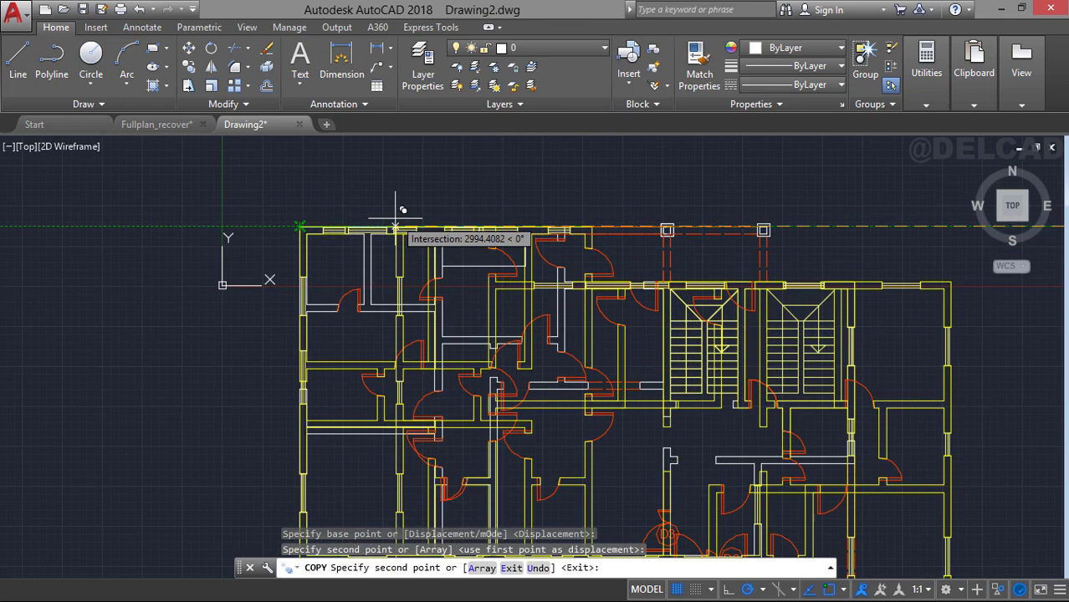
key(Escape)
scroll(439, 240, down, 3)
mouse_move(441, 241)
middle_down()
mouse_move(356, 223)
mouse_move(374, 208)
middle_up()
scroll(368, 219, up, 3)
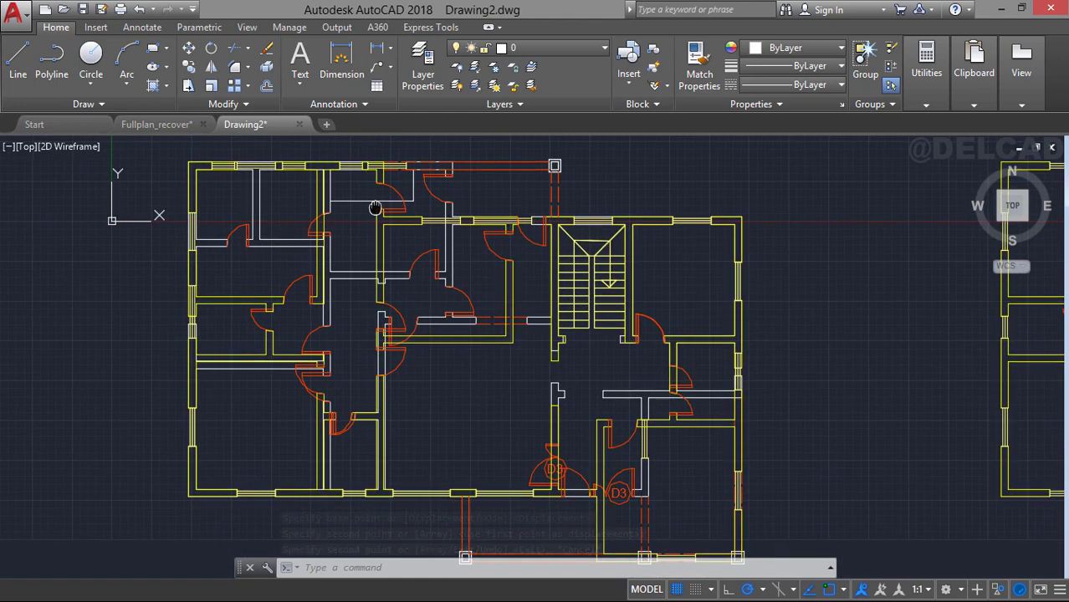
middle_drag(202, 227, 334, 274)
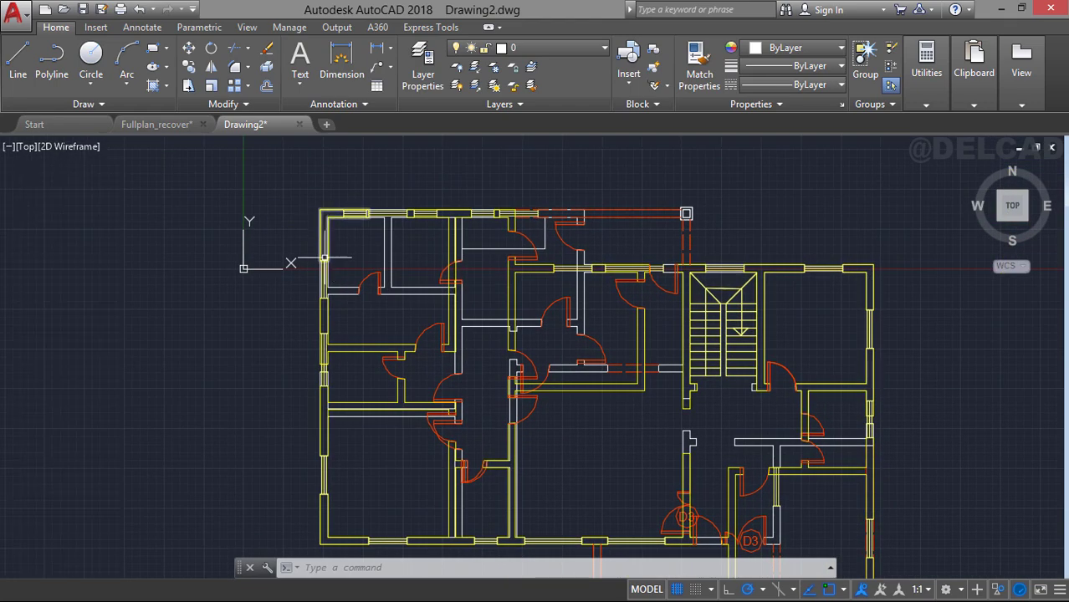
mouse_move(427, 338)
middle_down()
mouse_move(412, 308)
mouse_move(317, 254)
mouse_move(334, 291)
middle_up()
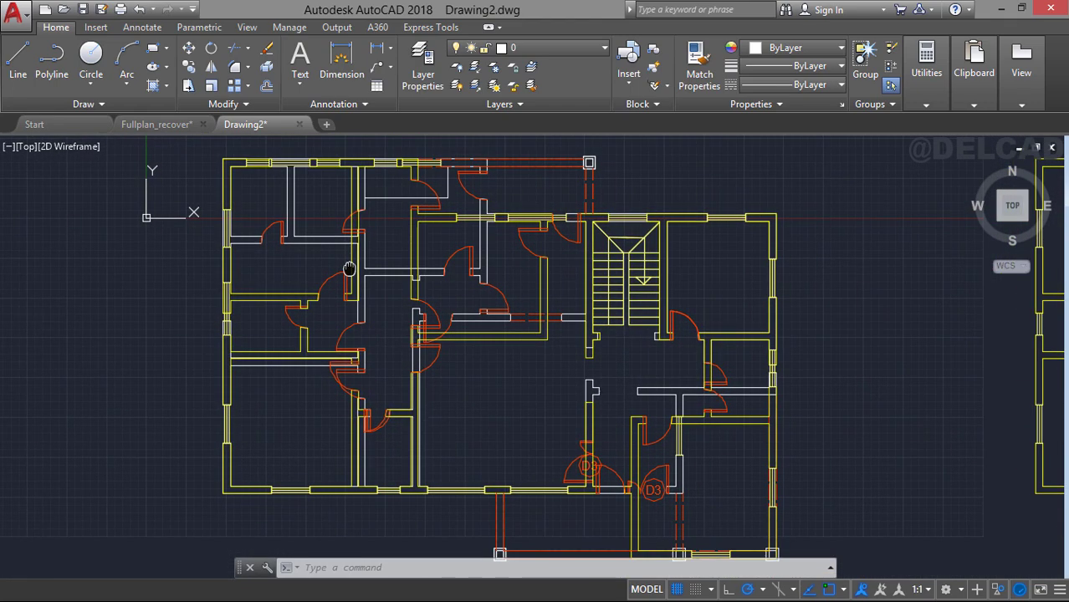
Create a layer named GRIDS with color 70 and make it the current layer.
click(422, 69)
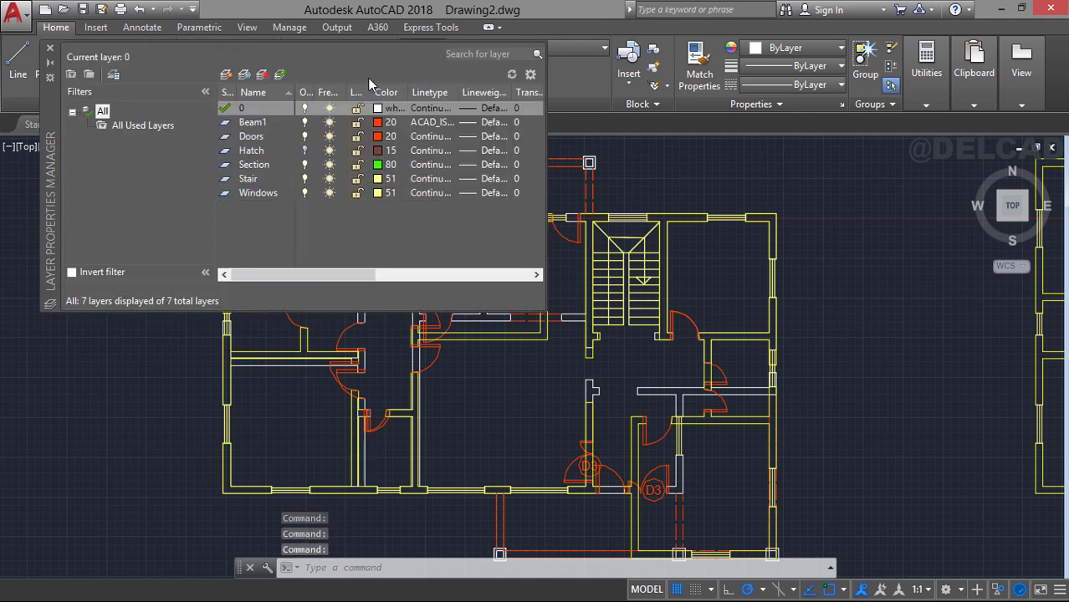
click(226, 74)
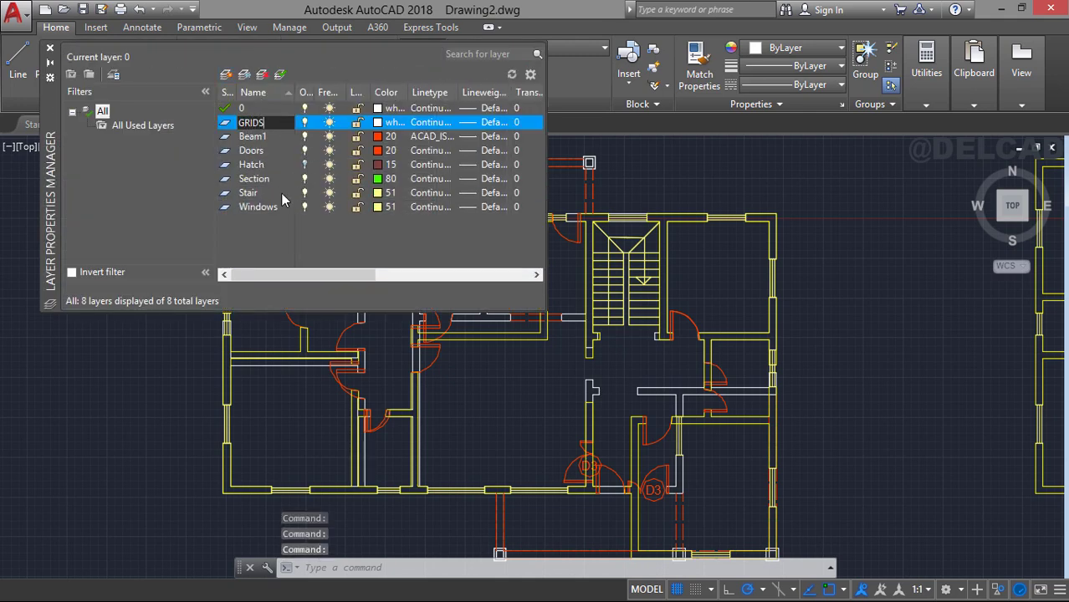
key(Return)
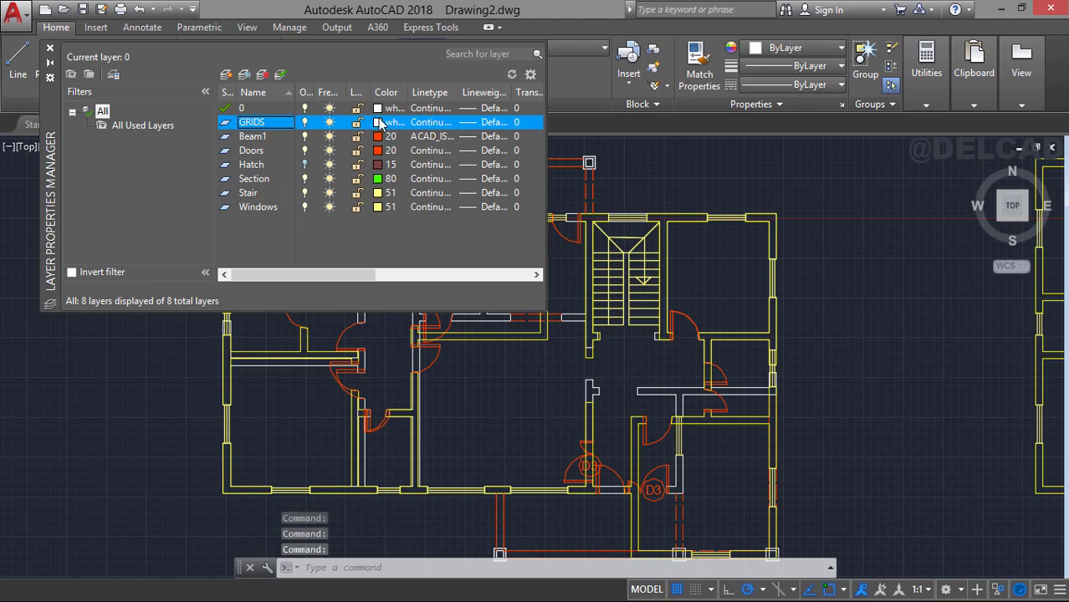
click(380, 123)
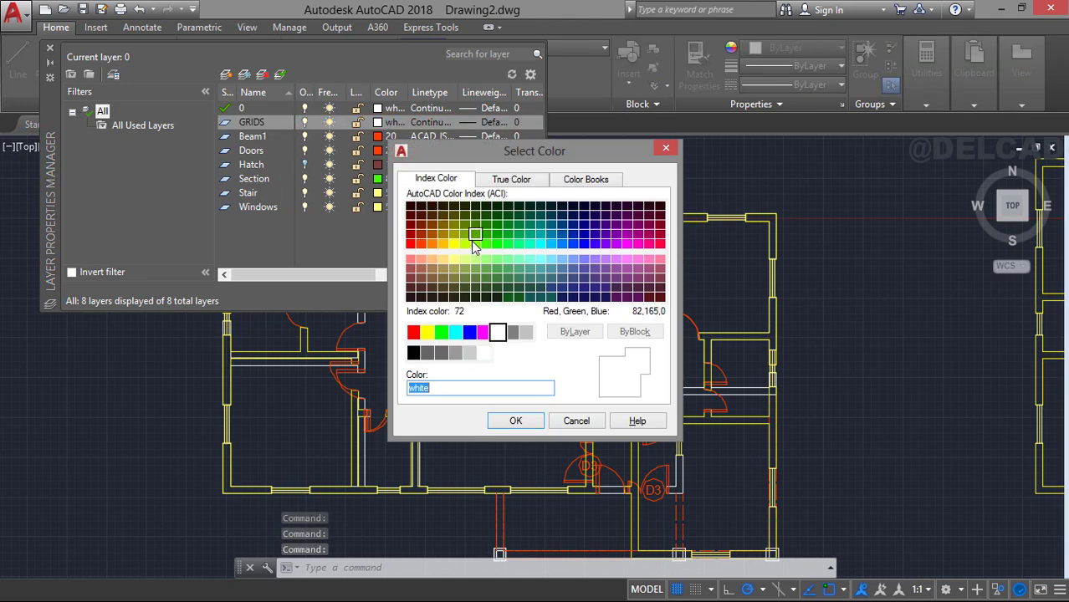
click(474, 244)
click(516, 420)
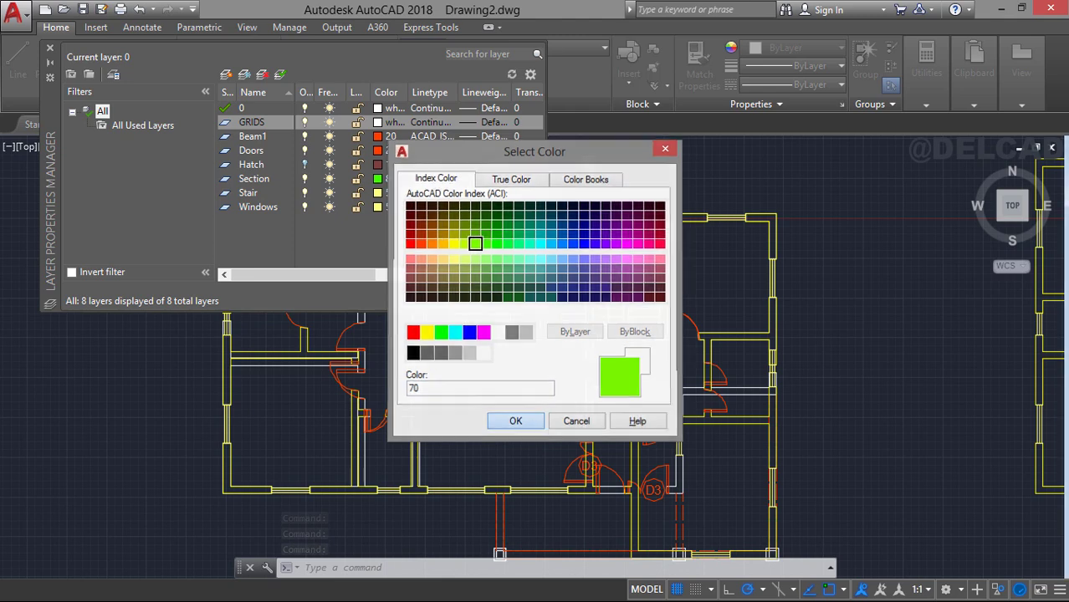
click(46, 47)
click(544, 50)
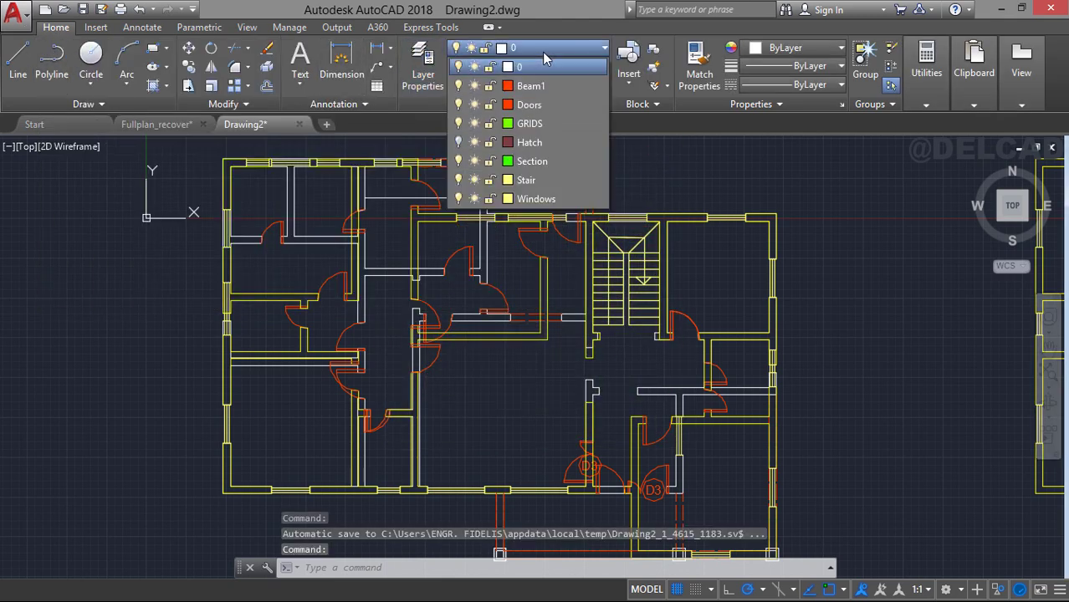
click(528, 123)
Place a vertical construction line along the centre of the leftmost outer wall, midway between its two faces.
mouse_move(431, 185)
middle_down()
mouse_move(456, 214)
mouse_move(490, 218)
middle_up()
middle_drag(325, 221, 337, 234)
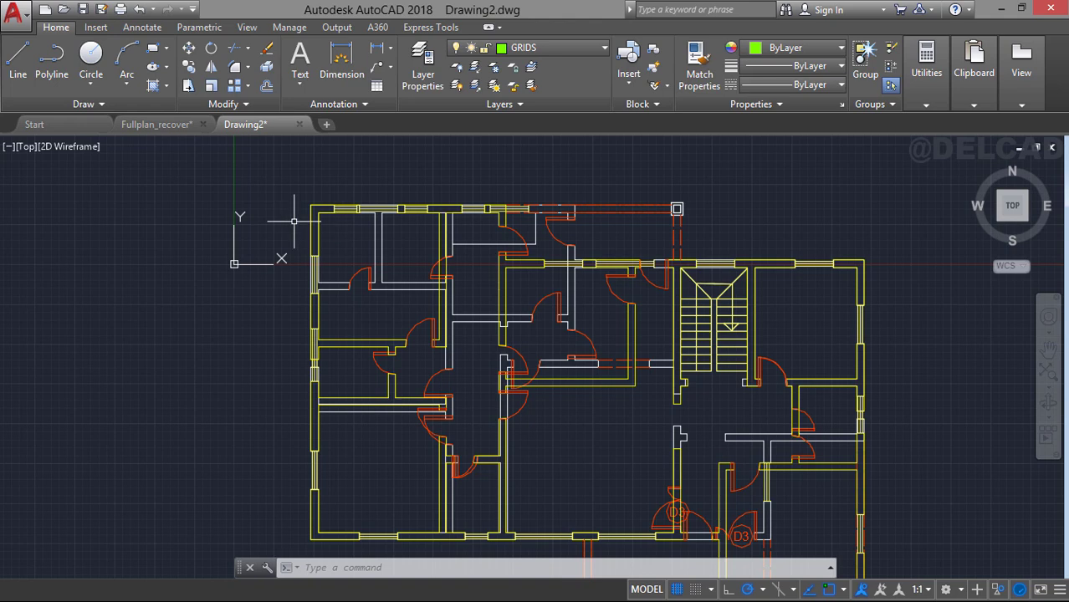
scroll(332, 236, up, 2)
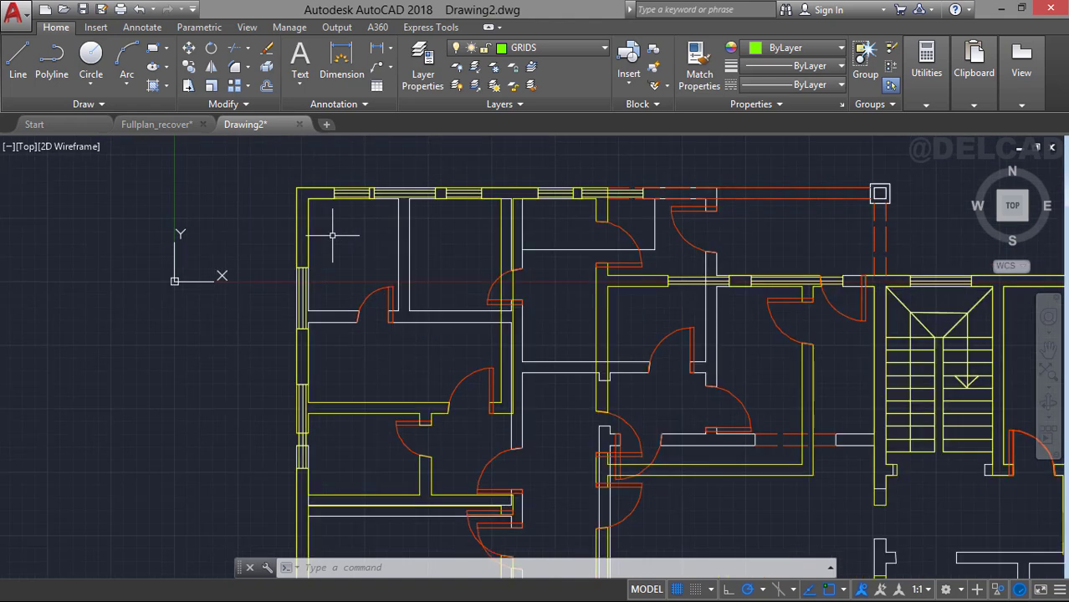
text(L)
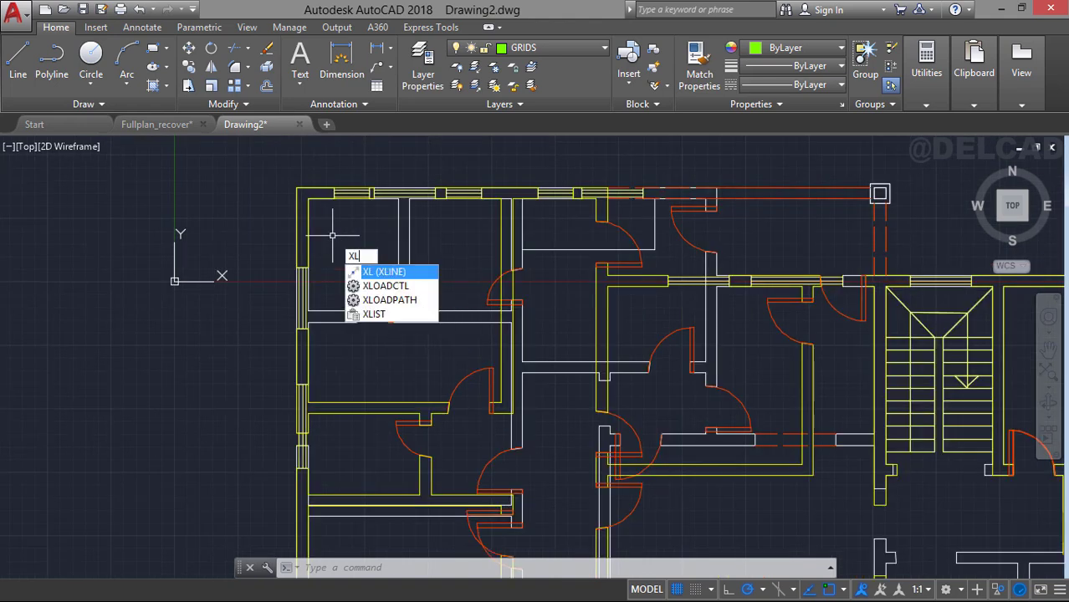
key(Return)
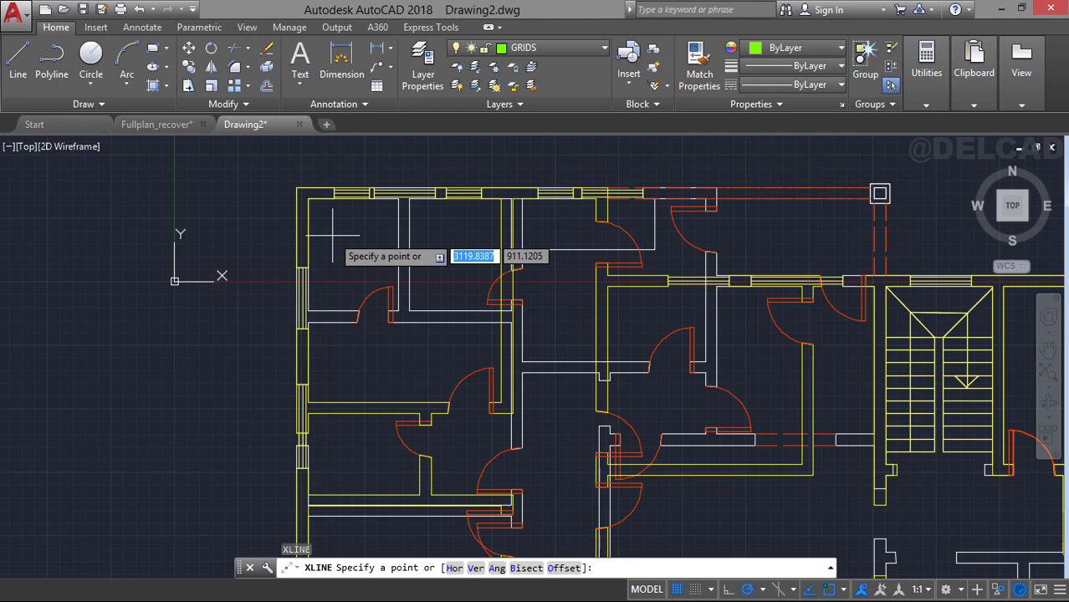
text(V)
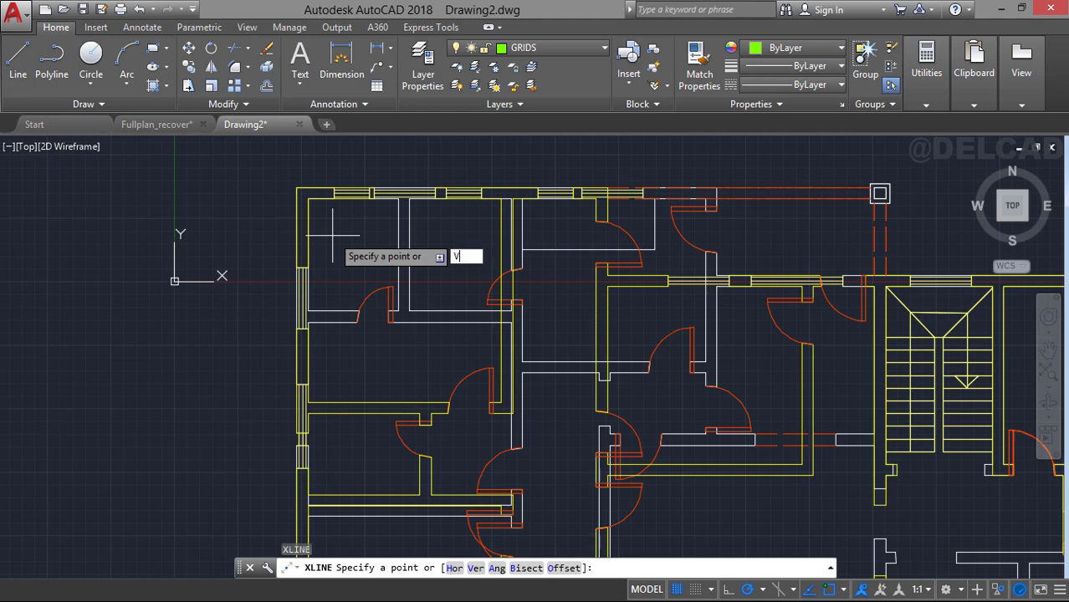
key(Return)
mouse_move(332, 236)
middle_down()
mouse_move(347, 243)
mouse_move(336, 250)
middle_up()
scroll(330, 245, up, 2)
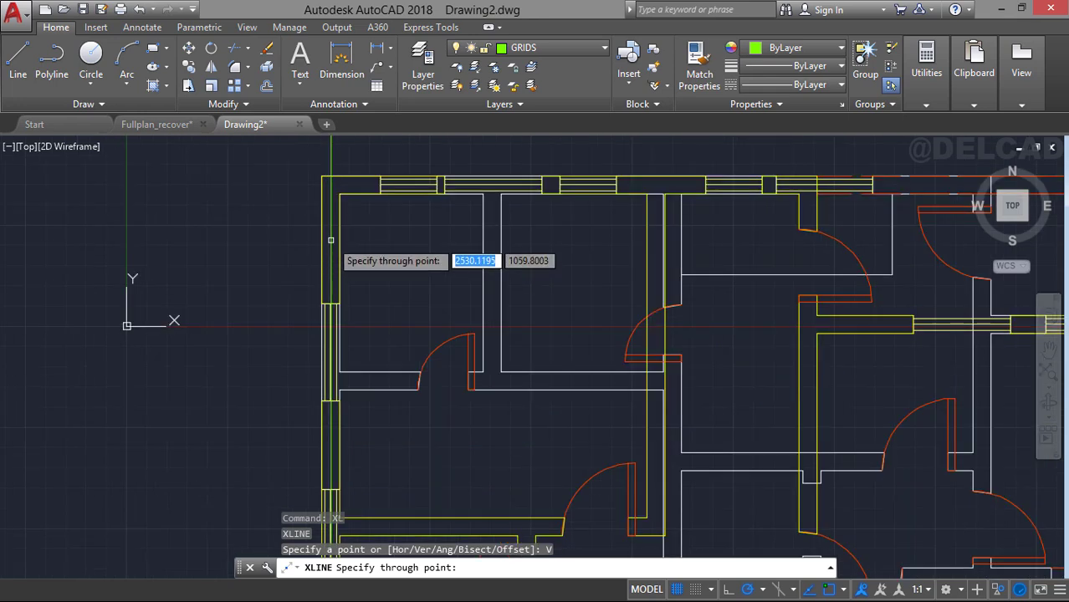
shift+right_click(331, 242)
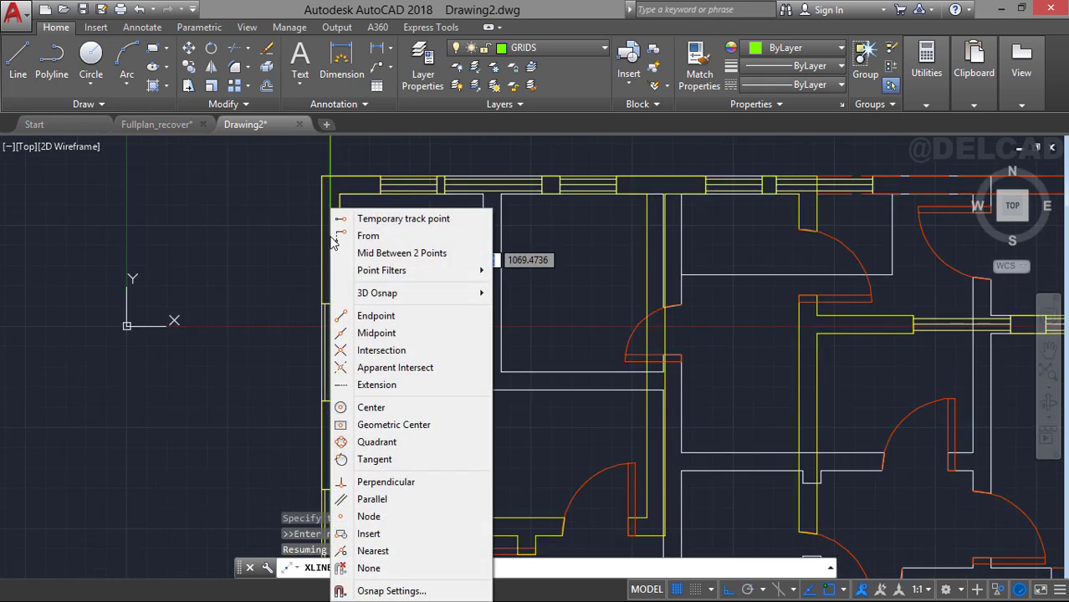
click(372, 254)
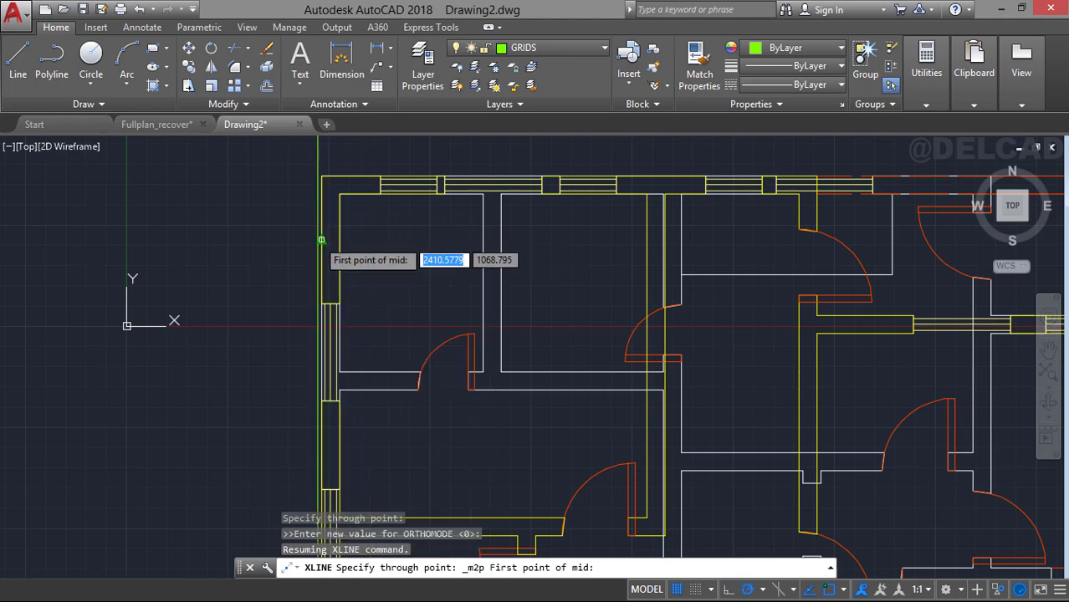
click(321, 240)
click(340, 250)
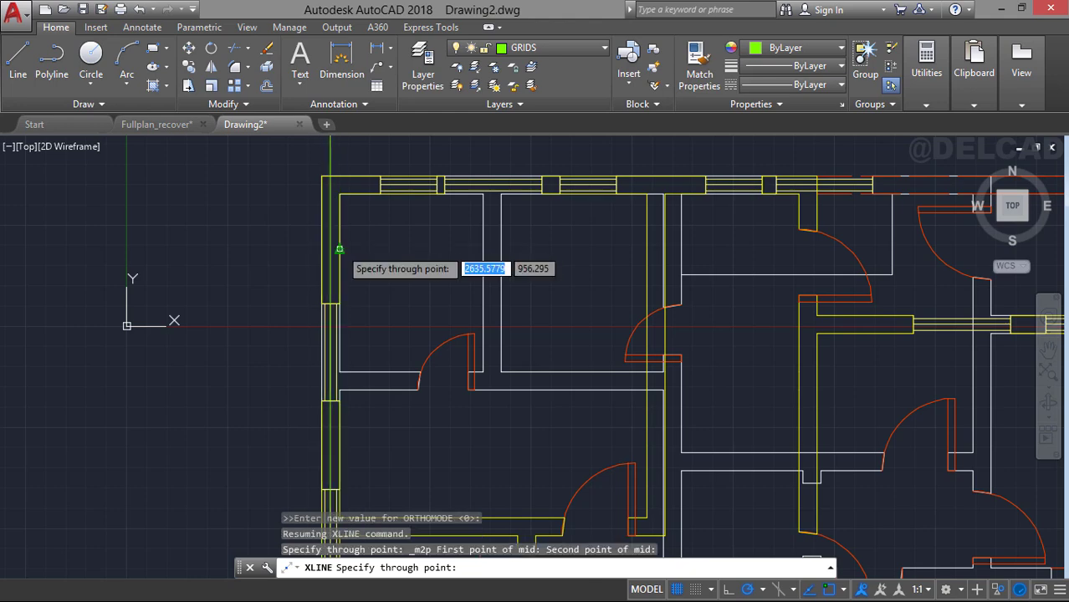
middle_drag(372, 247, 231, 268)
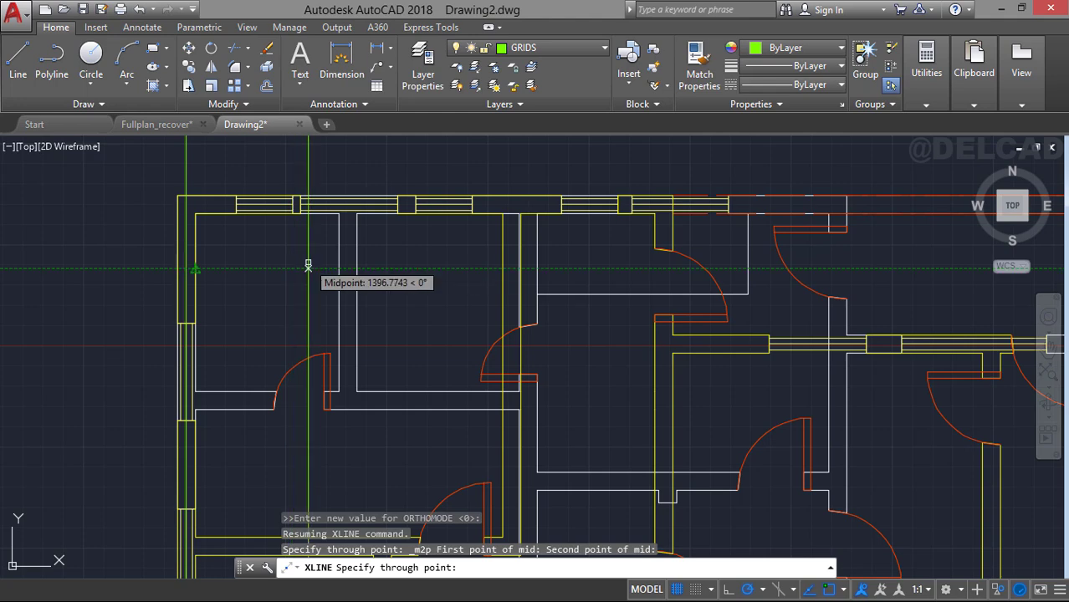
key(Escape)
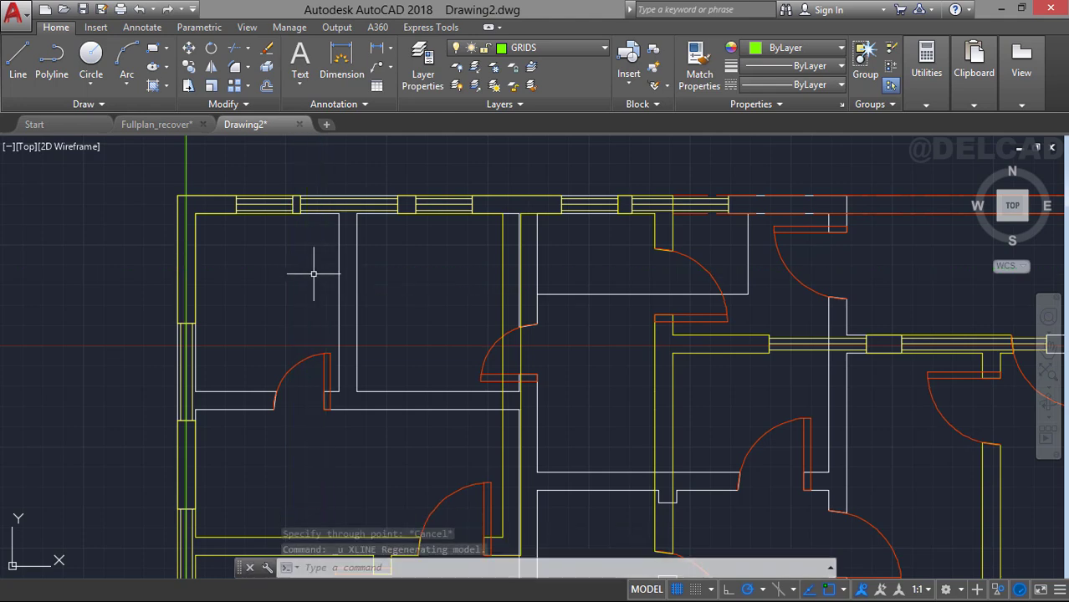
Place a vertical construction line midway between the faces of the white partition separating the two upper-left rooms.
text(l)
key(Return)
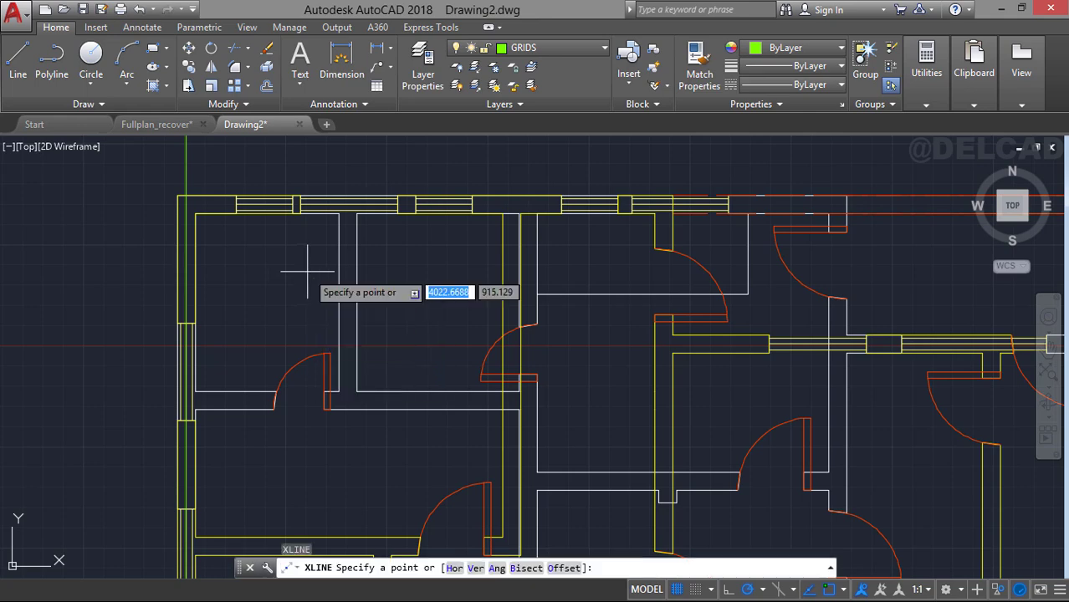
text(v)
key(Return)
shift+right_click(332, 275)
click(372, 258)
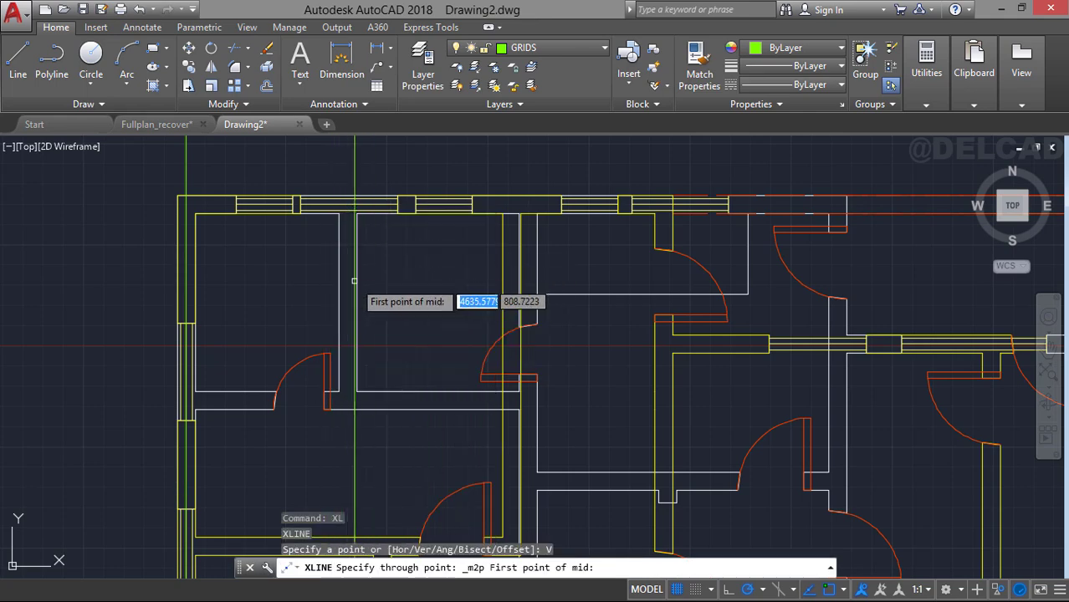
click(338, 303)
click(355, 303)
middle_drag(413, 283, 301, 284)
key(Return)
Add a vertical construction line centred on the white ground floor wall bounding the upper-left rooms, midway between its faces.
key(Return)
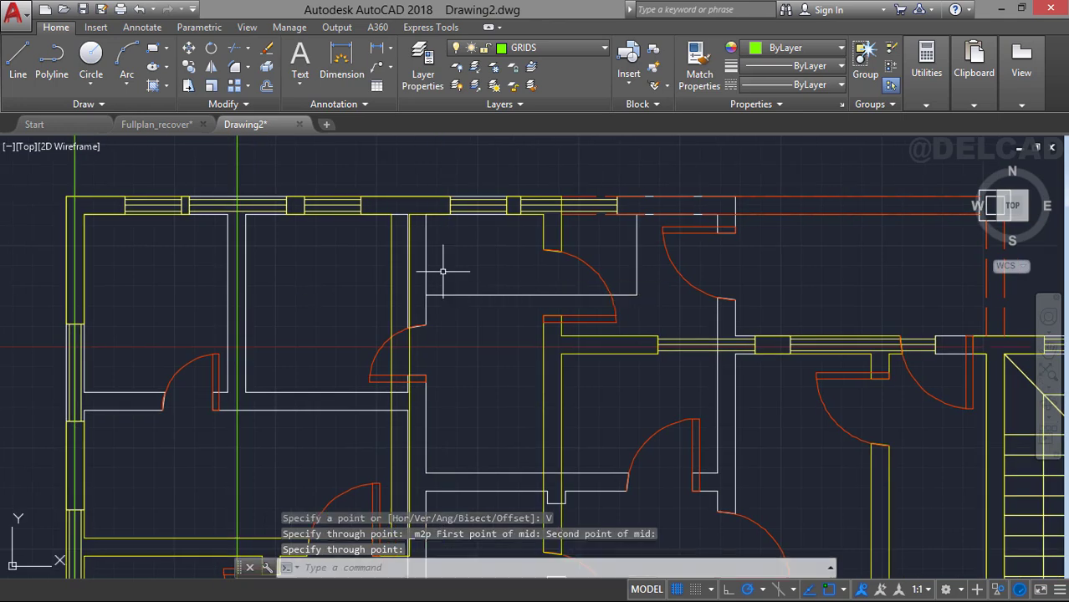
text(v)
key(Return)
shift+right_click(430, 269)
click(470, 253)
scroll(422, 273, up, 5)
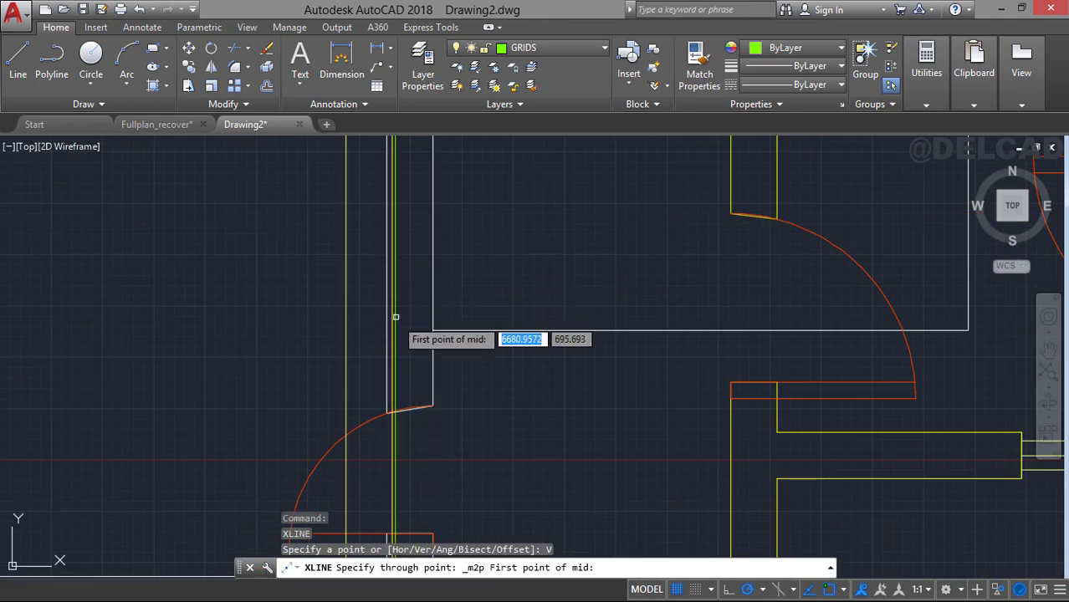
click(384, 351)
click(431, 351)
Add a vertical construction line along the centre of the yellow wall on the right side of the corridor.
scroll(427, 335, down, 5)
shift+right_click(422, 284)
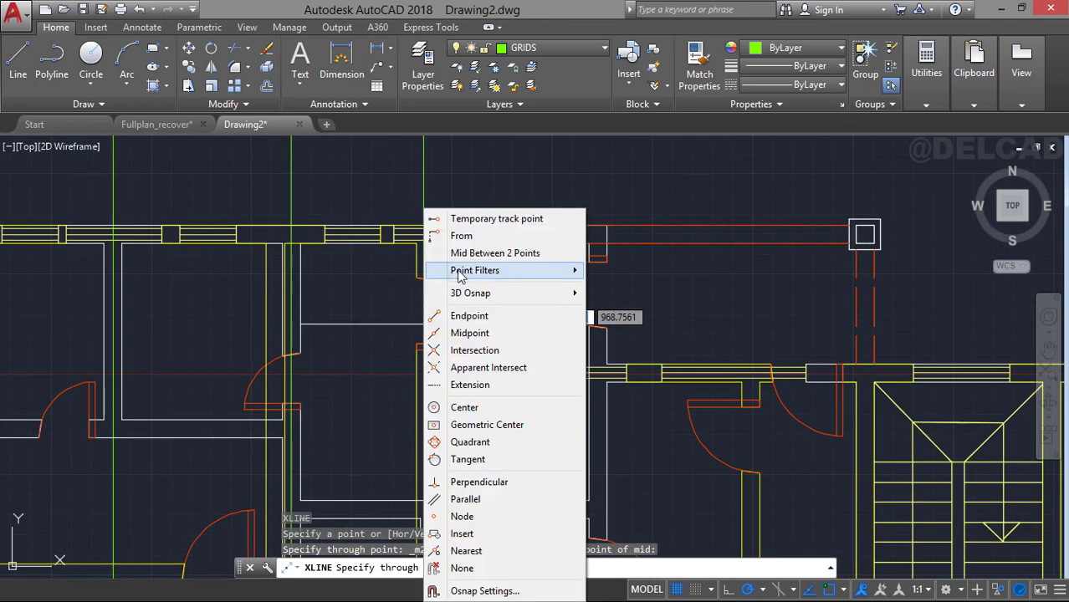
click(468, 248)
click(416, 260)
click(434, 253)
Add a vertical construction line centred on the white ground floor wall between the corridor wall and the staircase.
middle_drag(434, 255, 282, 240)
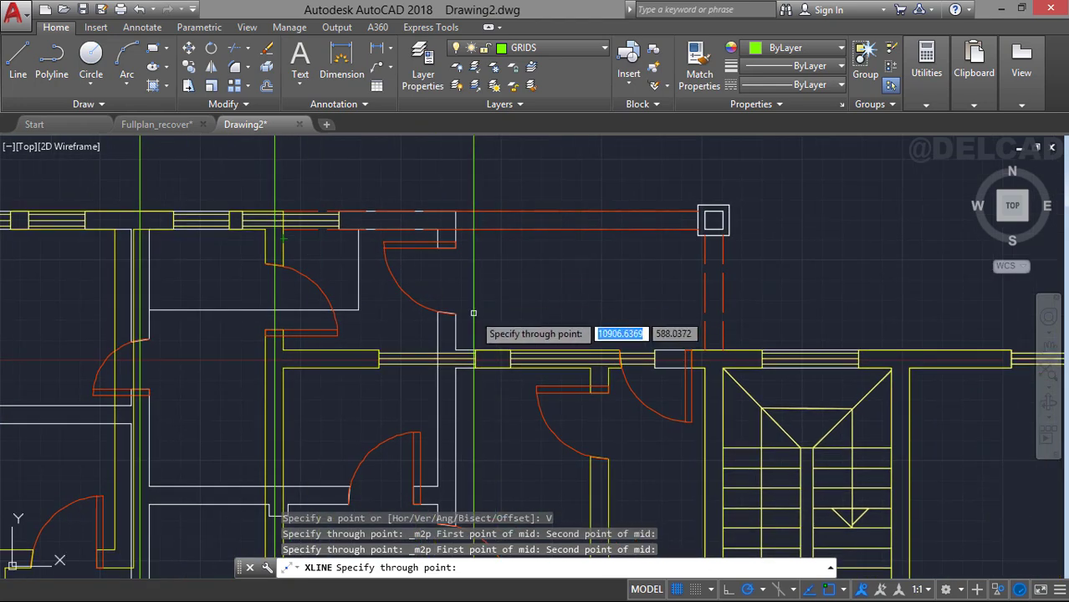
scroll(474, 314, up, 3)
shift+right_click(419, 325)
click(479, 255)
click(414, 309)
click(444, 312)
Add a vertical construction line along the centre of the staircase's left wall, in line with the upper porch column.
scroll(446, 313, down, 2)
middle_drag(500, 314, 221, 278)
shift+right_click(409, 210)
click(432, 255)
middle_drag(433, 255, 252, 174)
Add a vertical construction line midway between the faces of the staircase's right wall.
text(m2p)
key(Return)
click(421, 251)
click(439, 248)
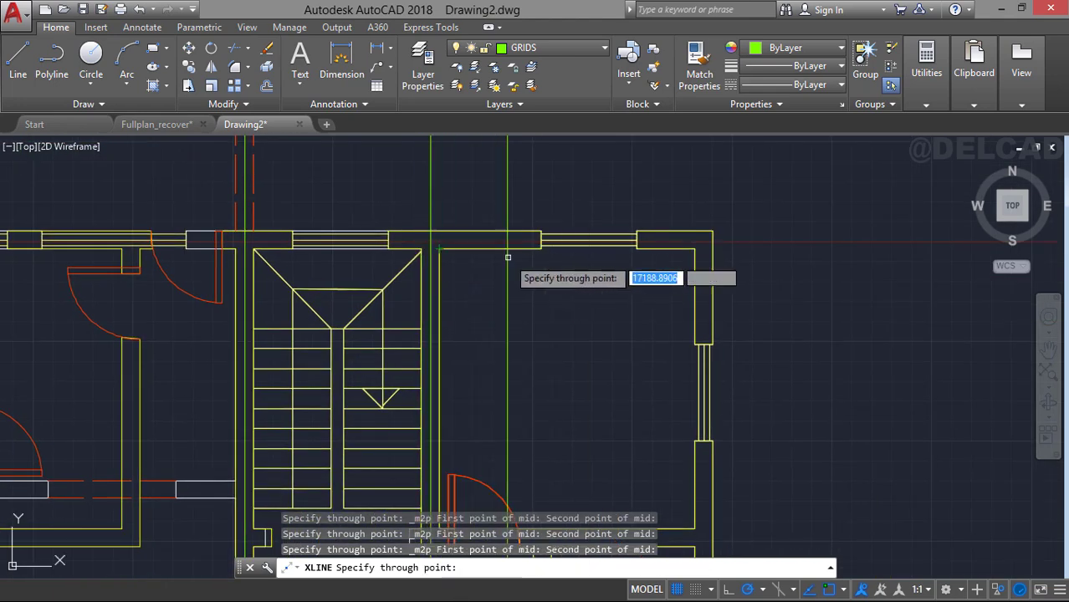
Add a vertical construction line along the centre of the rightmost outer wall.
middle_drag(502, 255, 294, 255)
text(m2p)
key(Return)
click(505, 246)
click(505, 246)
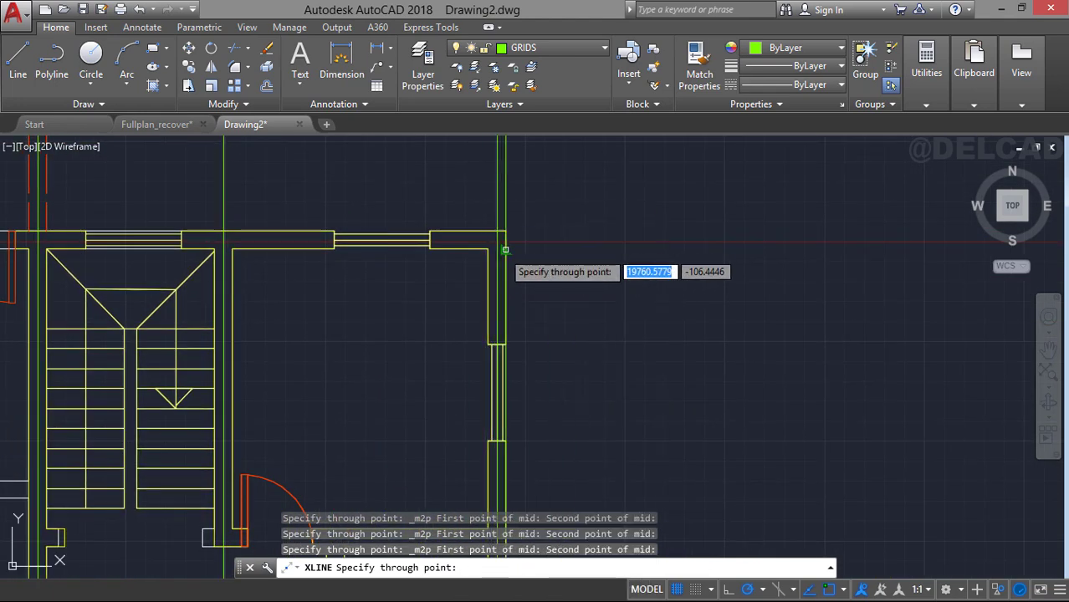
Add a vertical construction line midway between the two beam lines above the lower-left porch column.
scroll(504, 284, down, 2)
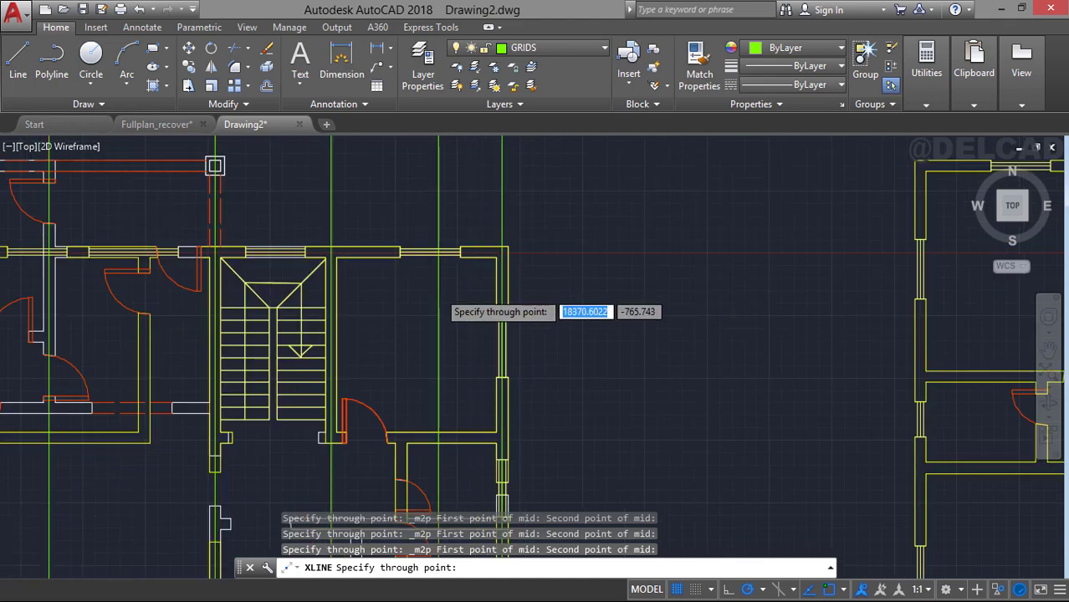
scroll(438, 292, down, 2)
mouse_move(379, 433)
middle_down()
mouse_move(515, 396)
mouse_move(522, 240)
middle_up()
middle_drag(375, 376, 440, 362)
scroll(434, 361, up, 2)
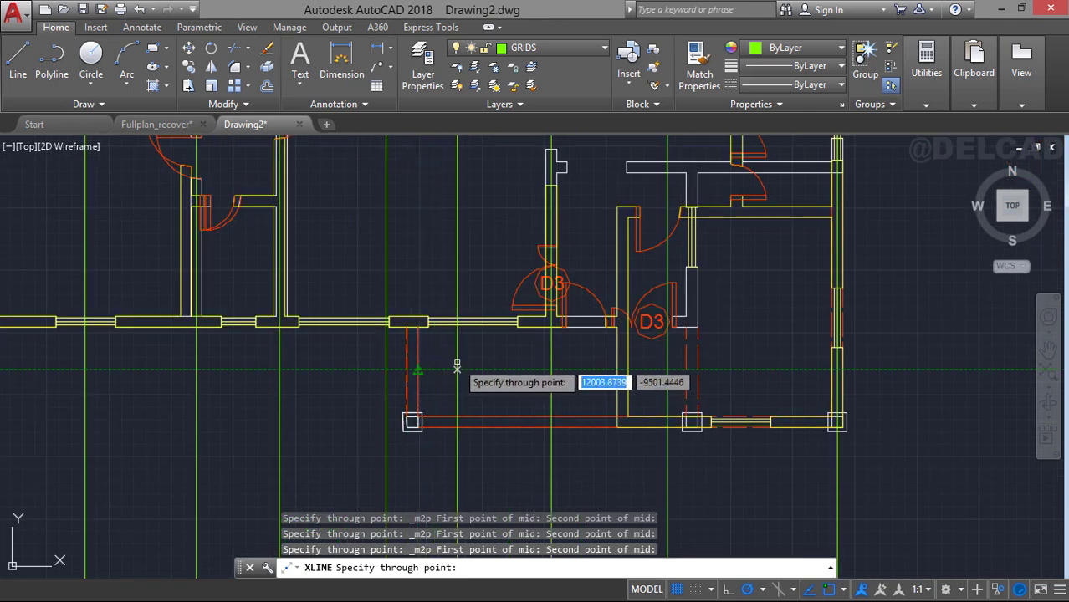
mouse_move(456, 365)
middle_down()
mouse_move(406, 341)
mouse_move(423, 366)
middle_up()
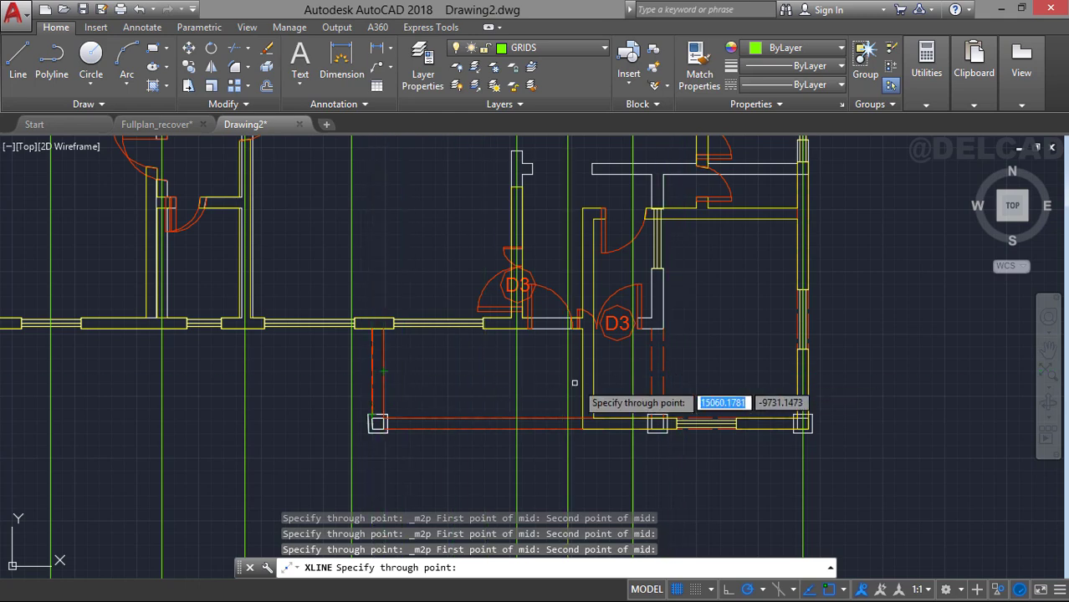
shift+right_click(412, 372)
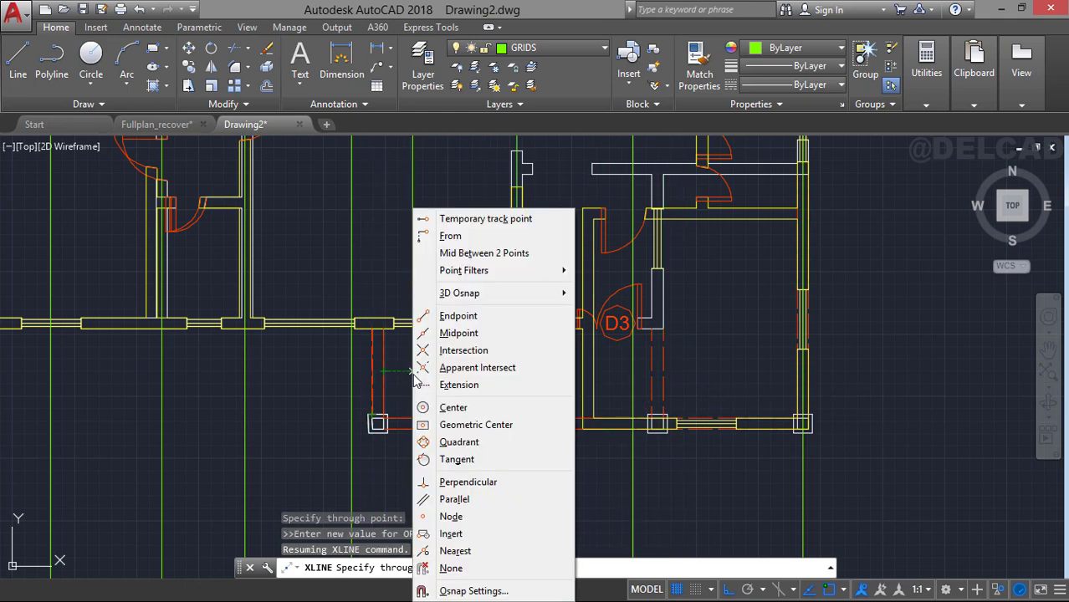
click(479, 254)
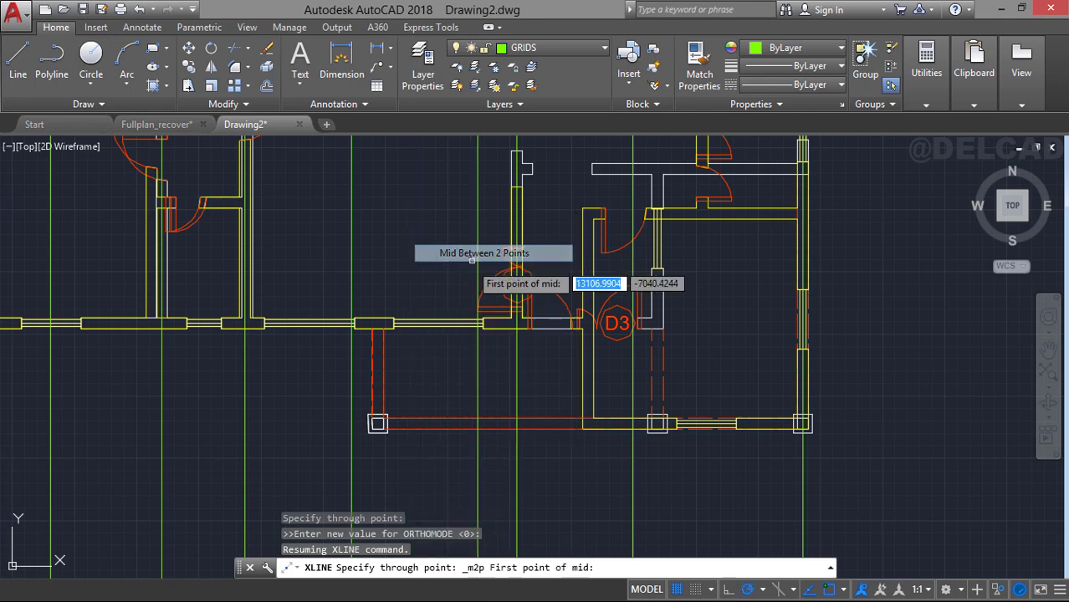
click(372, 371)
click(384, 371)
Add a vertical construction line centred on the dashed beam above the lower middle column, and finish the vertical lines.
middle_drag(511, 368, 373, 370)
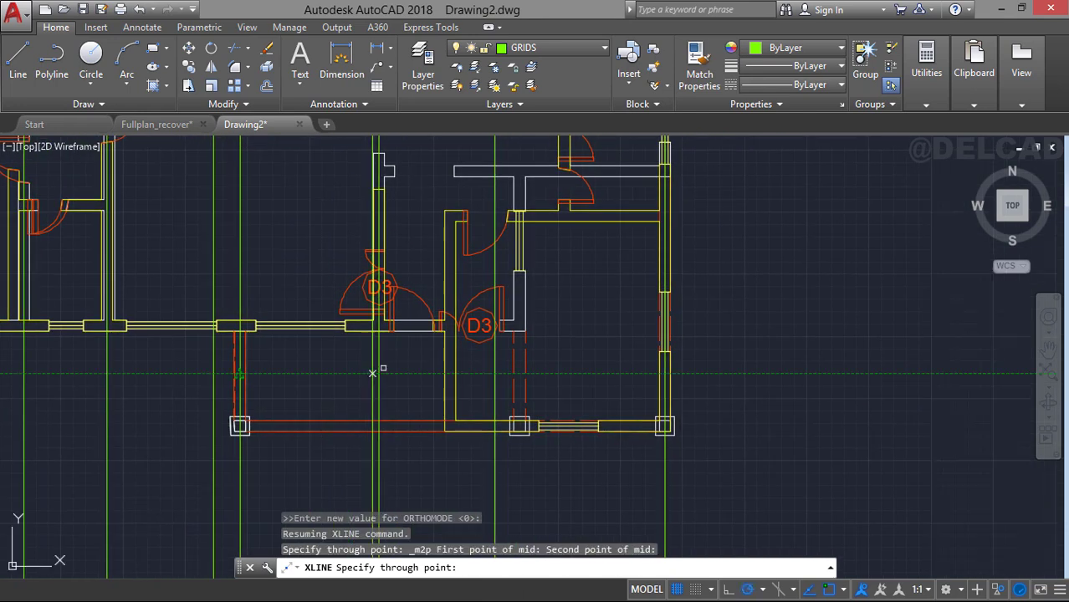
shift+right_click(538, 373)
click(583, 253)
click(558, 335)
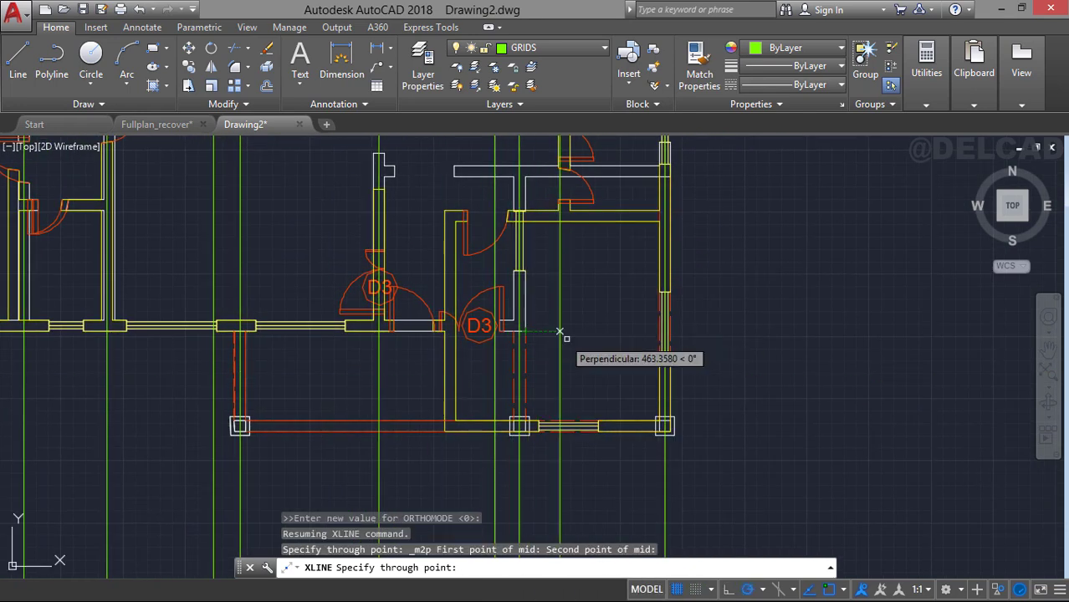
click(558, 341)
scroll(535, 339, down, 2)
mouse_move(477, 336)
middle_down()
mouse_move(498, 391)
mouse_move(488, 440)
middle_up()
scroll(376, 359, down, 2)
mouse_move(373, 357)
middle_down()
mouse_move(384, 377)
mouse_move(358, 370)
middle_up()
key(Escape)
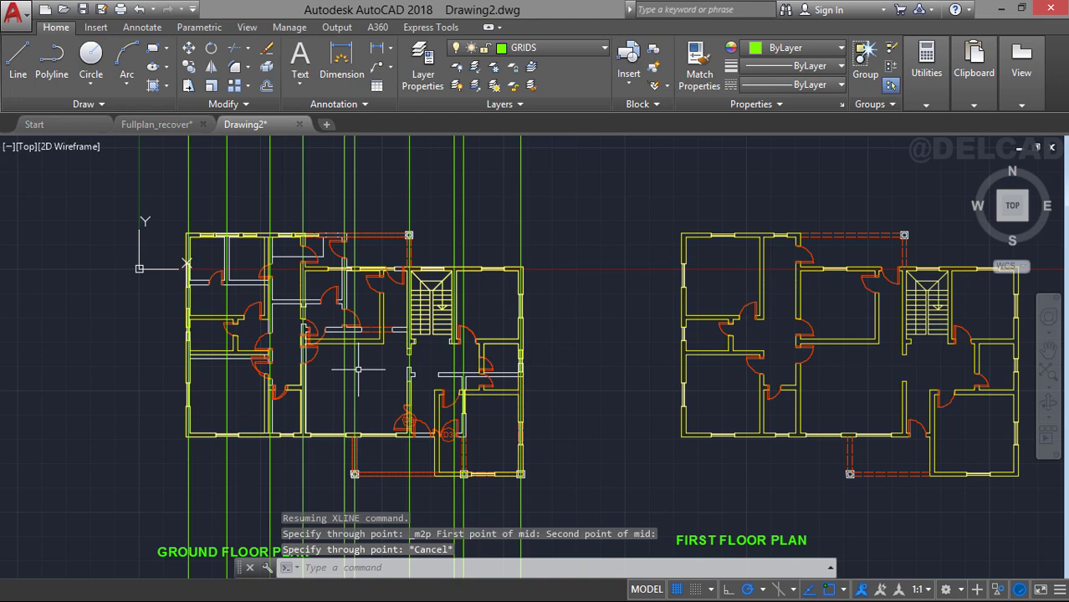
Add a horizontal construction line midway between the faces of the uppermost outer wall of the ground floor plan.
text(XL)
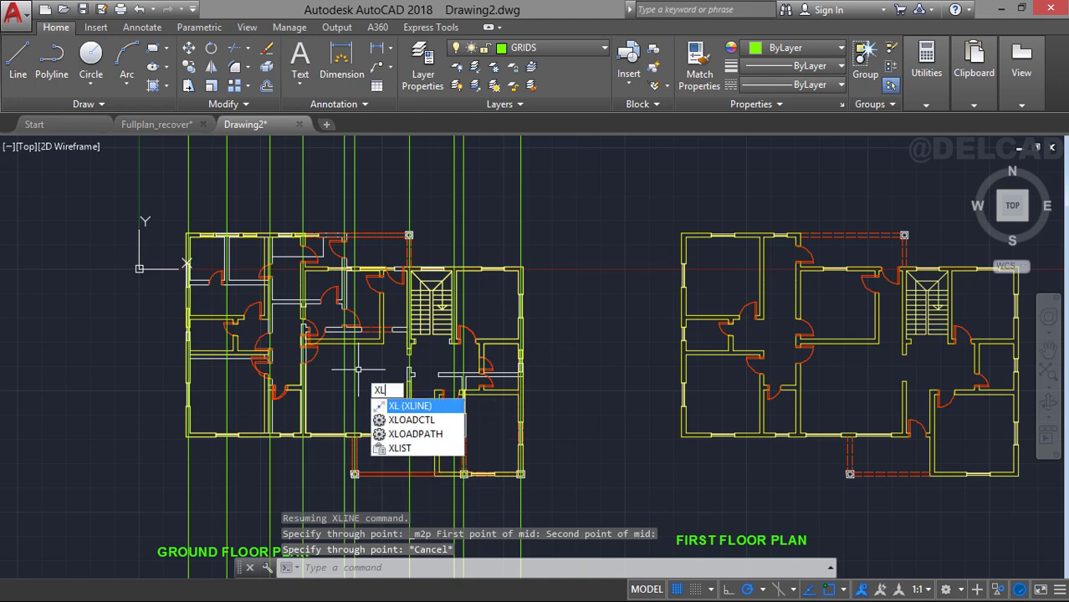
key(Return)
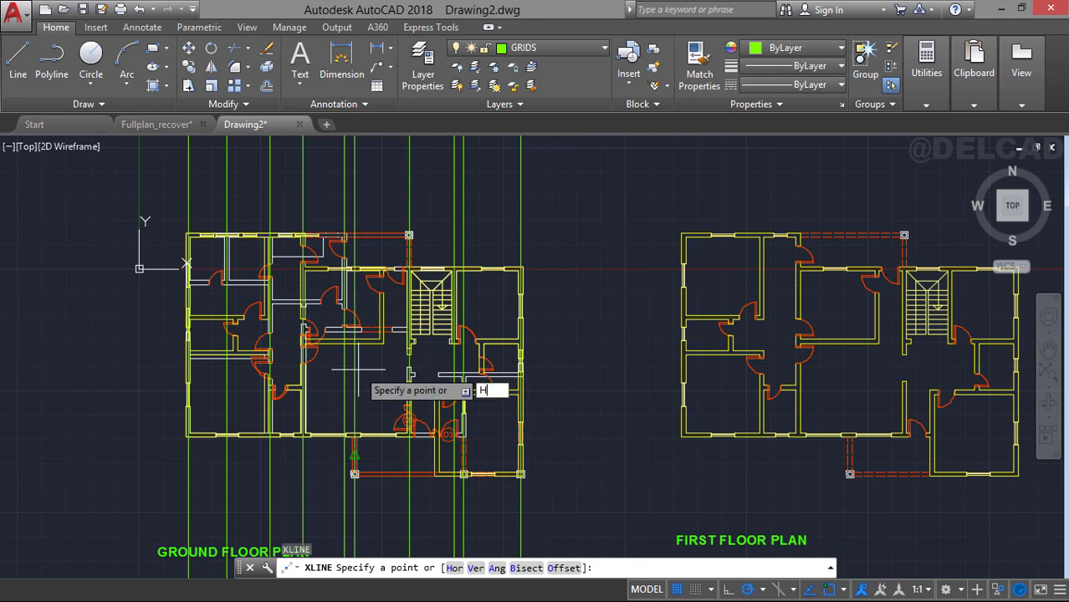
key(Return)
middle_drag(360, 356, 439, 387)
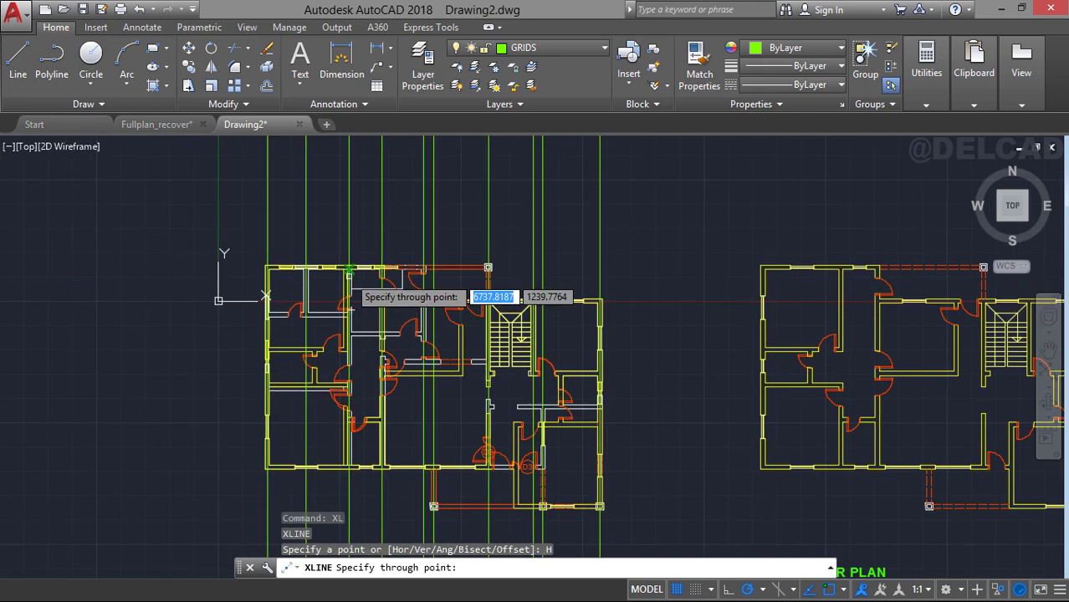
scroll(349, 270, up, 4)
key(F8)
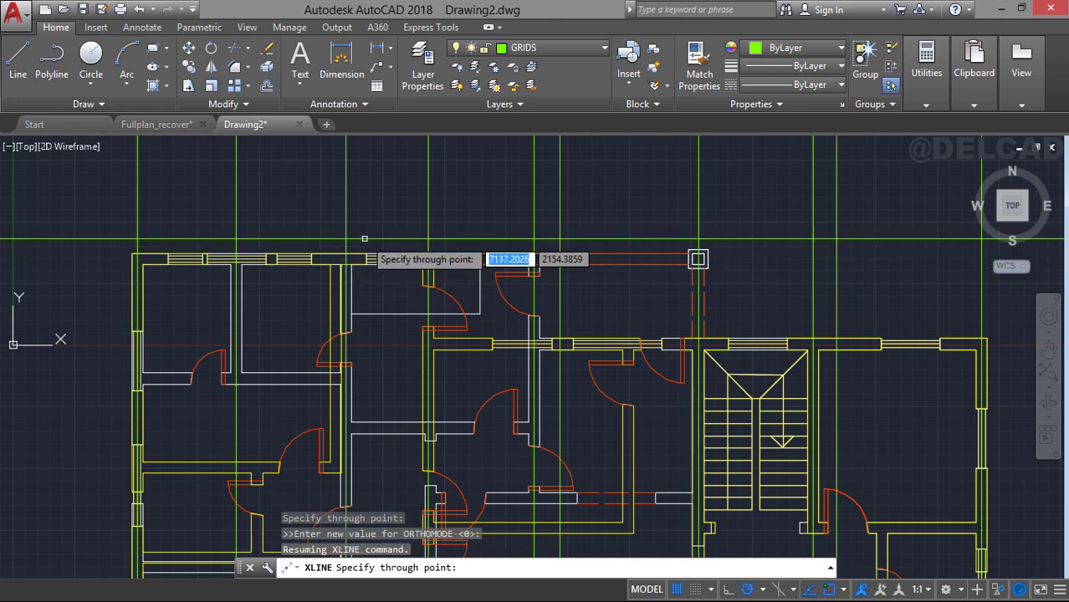
shift+right_click(364, 240)
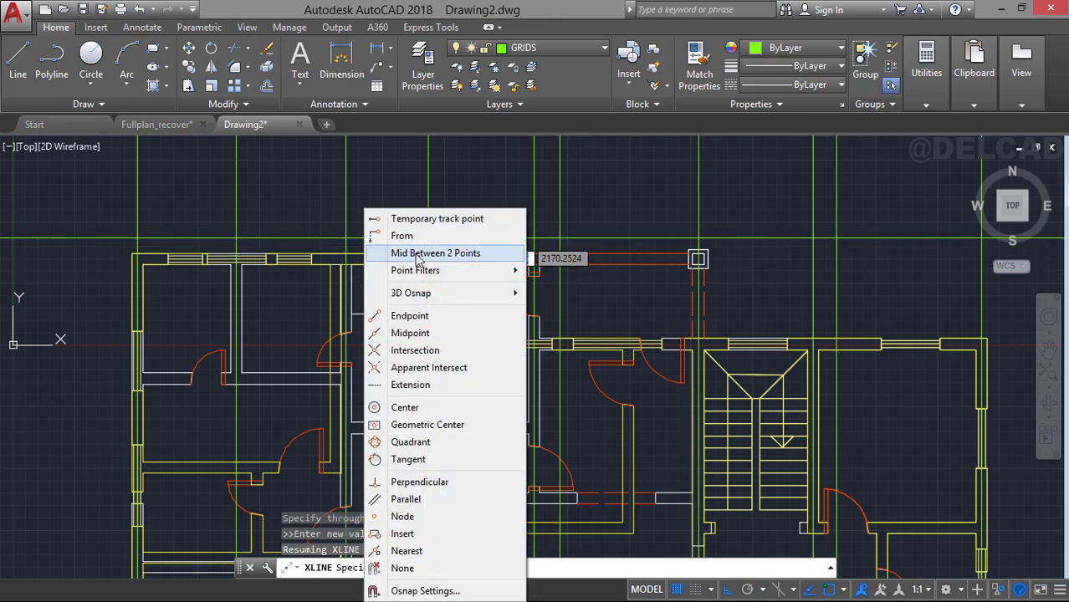
click(416, 254)
scroll(352, 256, up, 2)
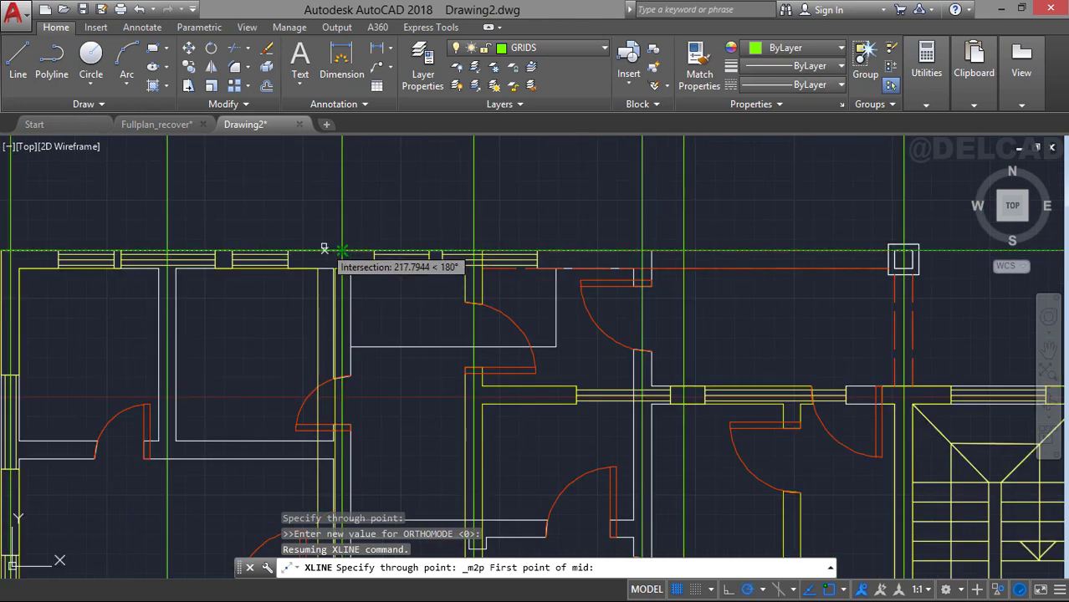
click(342, 250)
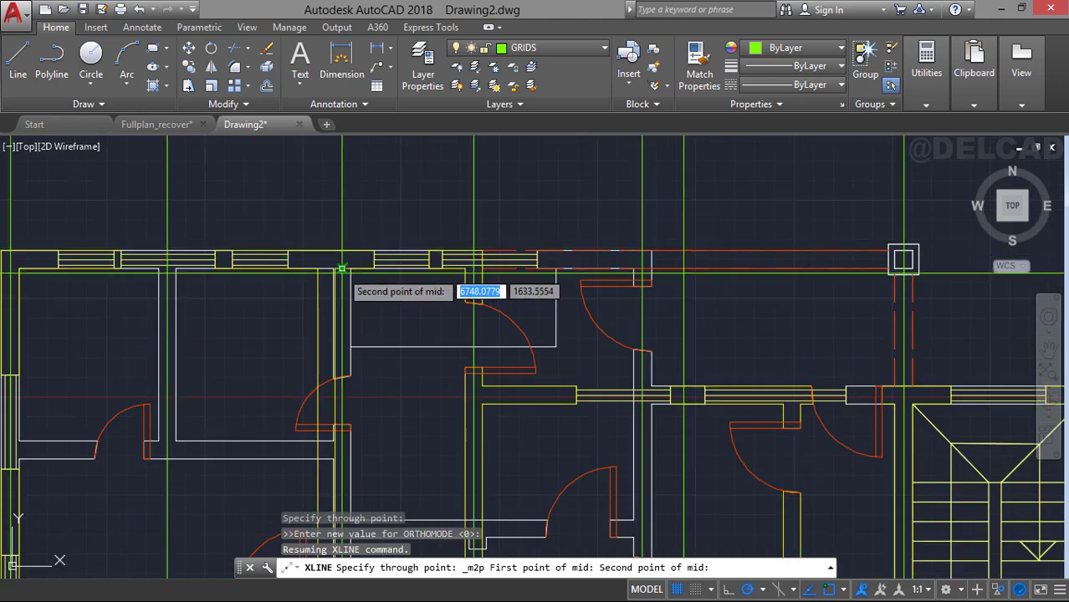
click(342, 268)
Add a horizontal construction line along the centre of the outer wall above the staircase.
scroll(391, 266, down, 3)
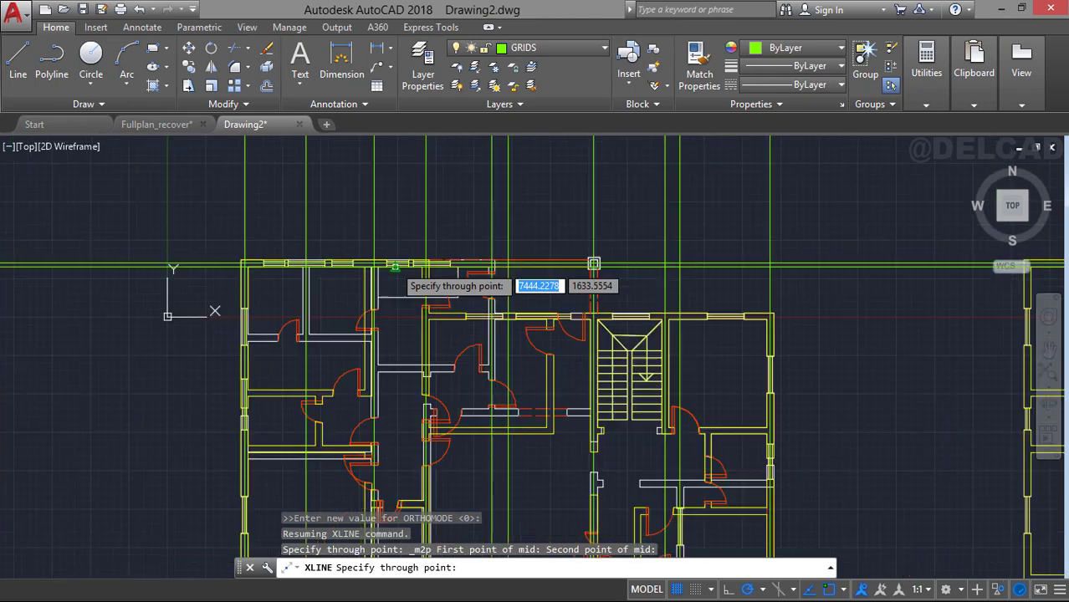
middle_drag(391, 266, 322, 256)
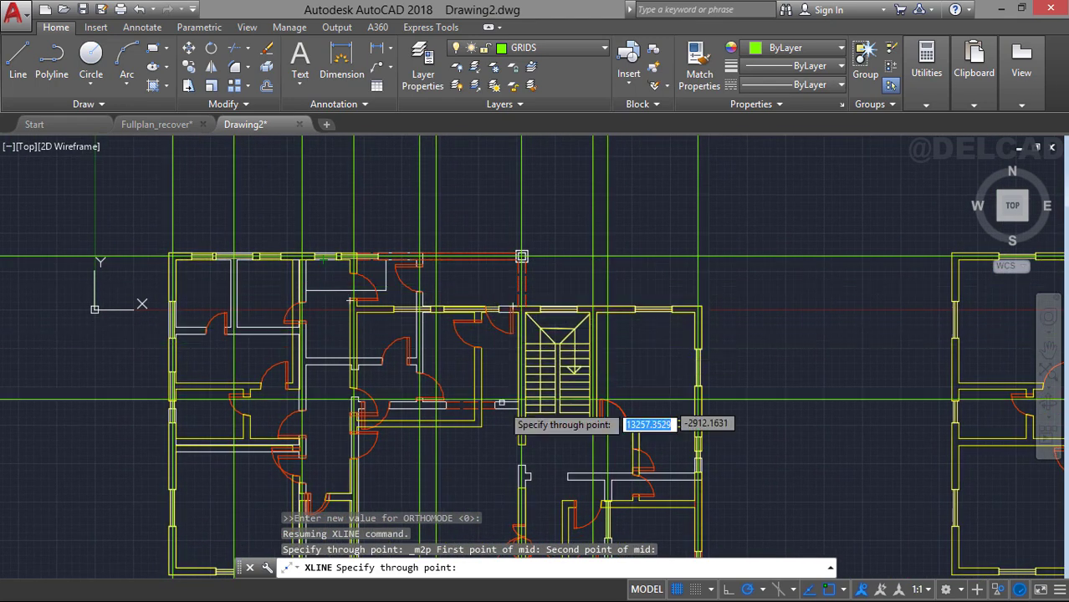
scroll(606, 308, up, 2)
scroll(607, 306, up, 2)
shift+right_click(607, 312)
click(643, 253)
click(599, 310)
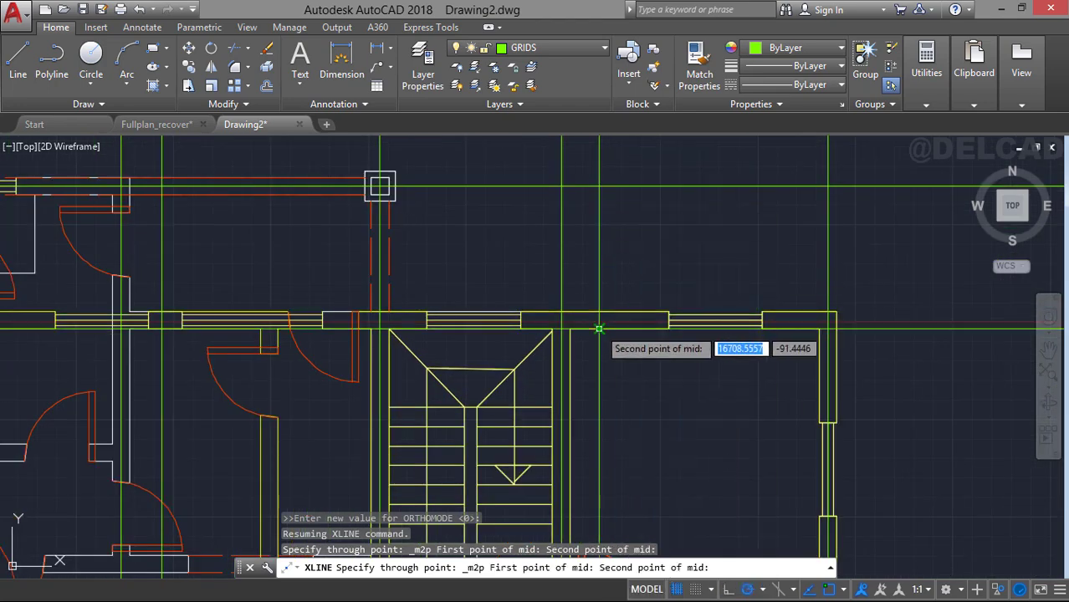
click(599, 327)
Add a horizontal construction line centred on the wall below the upper-left bedroom.
scroll(599, 327, down, 4)
middle_drag(600, 327, 594, 239)
middle_drag(470, 310, 523, 289)
scroll(246, 297, up, 2)
key(space)
key(space)
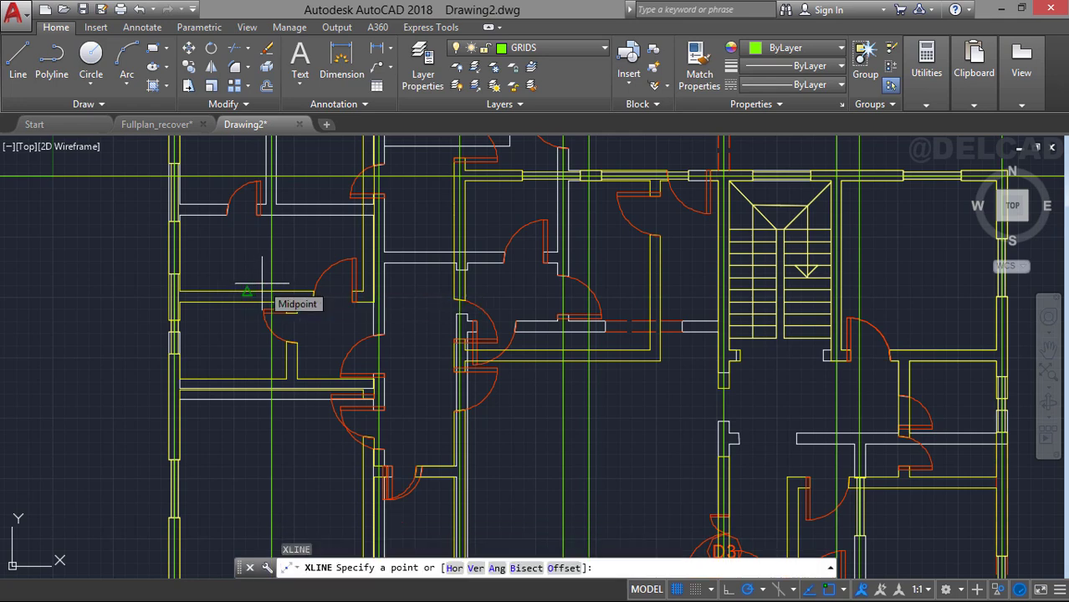
text(h)
key(space)
shift+right_click(255, 278)
click(289, 253)
click(239, 289)
click(234, 301)
Add a horizontal construction line centred on the lower of the two nearly coincident walls above the lower-left room.
middle_drag(333, 319, 322, 271)
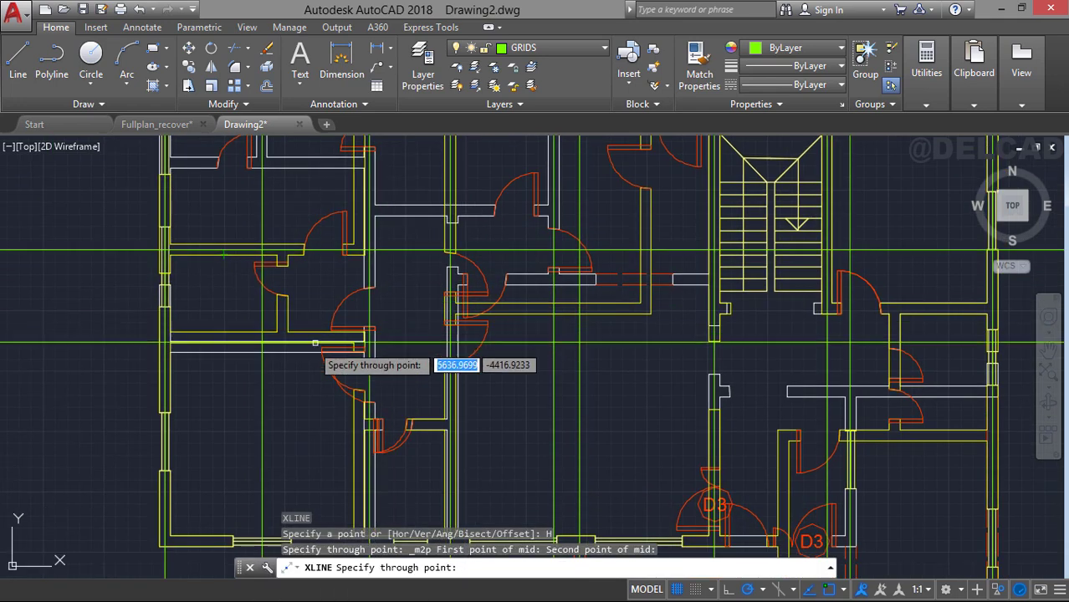
scroll(314, 352, up, 2)
shift+right_click(312, 352)
click(384, 253)
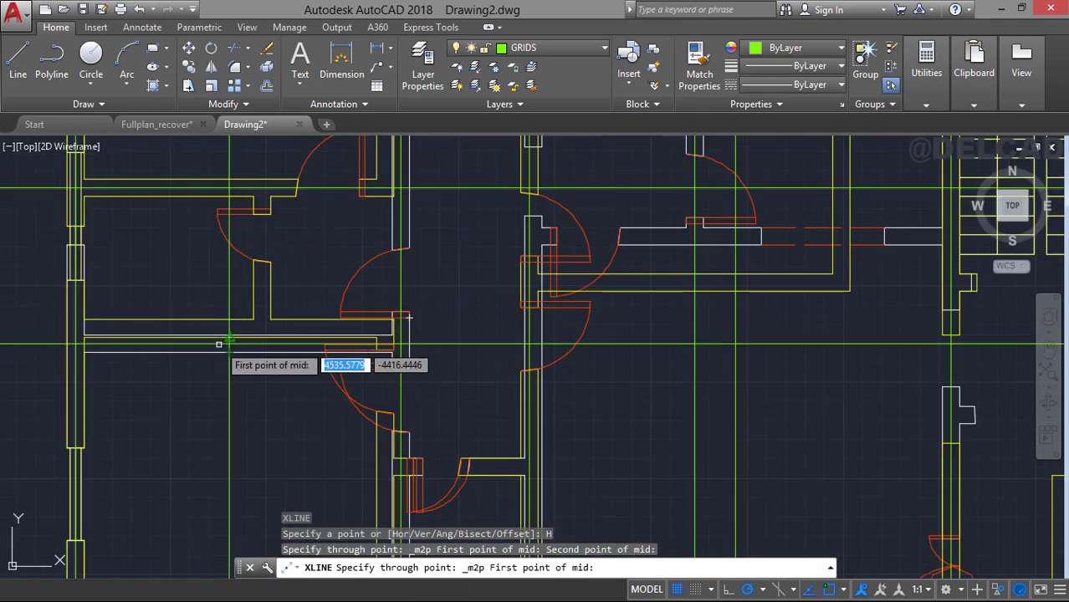
scroll(239, 335, up, 2)
click(230, 322)
click(231, 350)
Add a horizontal construction line midway between the faces of the wall beneath the room right of the staircase.
scroll(251, 347, down, 4)
middle_drag(707, 321, 494, 319)
shift+right_click(661, 269)
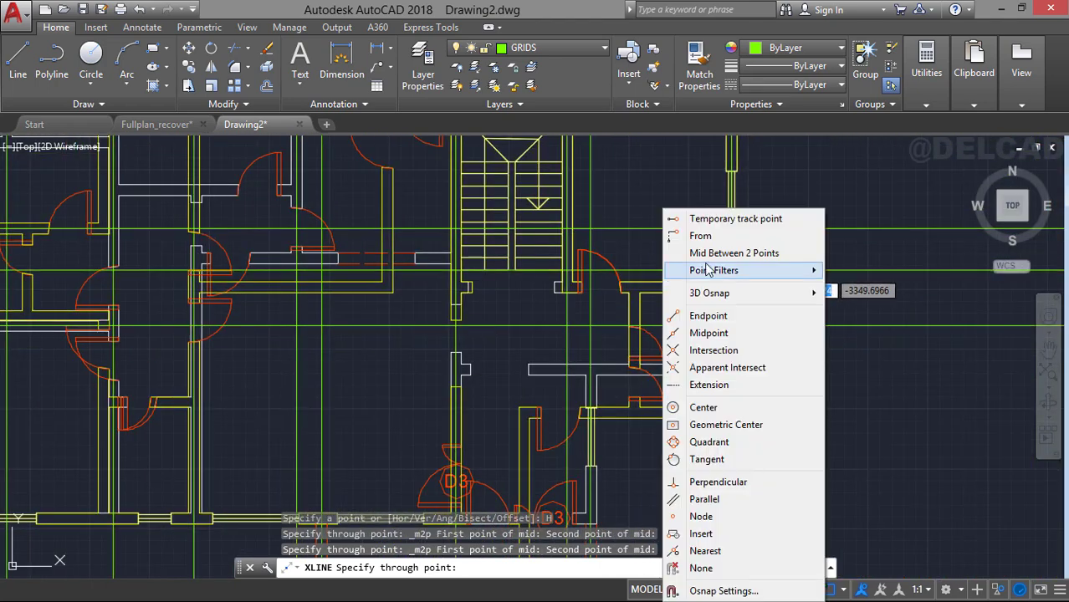
click(760, 252)
click(681, 279)
click(679, 290)
Add a horizontal construction line along the centre of the lower-right room's upper wall.
middle_drag(684, 353, 530, 277)
shift+right_click(535, 263)
click(619, 253)
click(575, 330)
click(574, 341)
Add a horizontal construction line centred on the lower outer wall of the plan's left portion.
scroll(572, 335, down, 2)
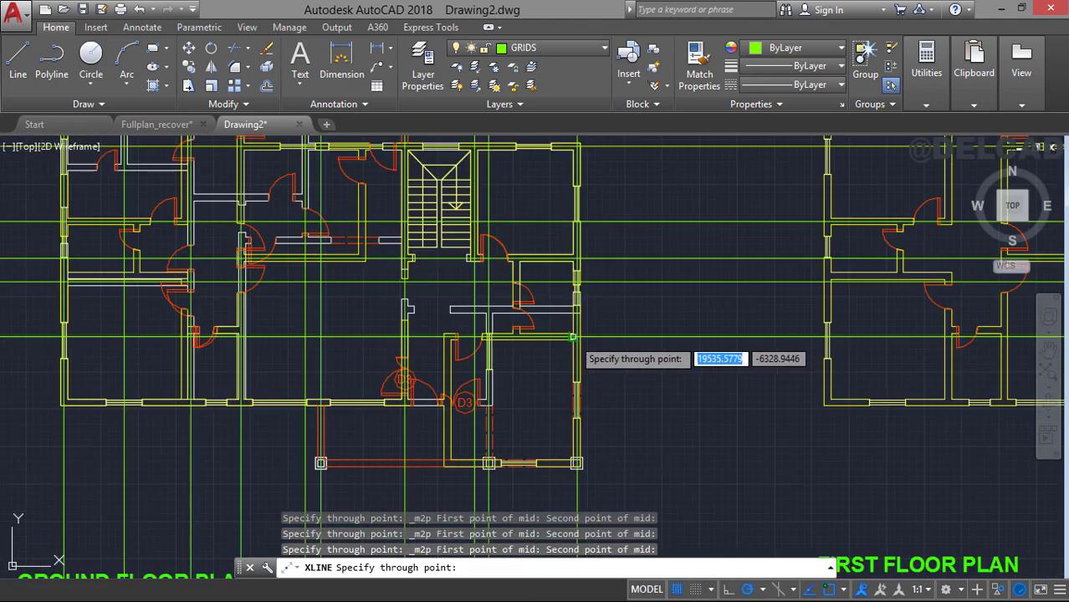
middle_drag(575, 336, 588, 252)
middle_drag(294, 318, 335, 319)
scroll(263, 314, up, 4)
shift+right_click(269, 304)
click(350, 252)
click(288, 316)
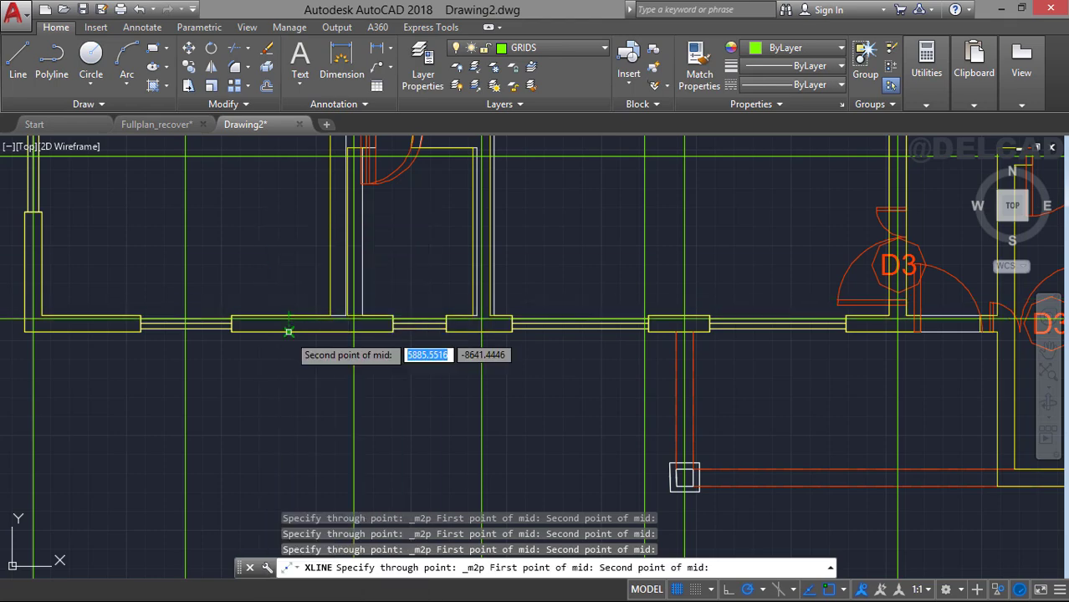
click(288, 330)
Add a horizontal construction line midway between the edges of the lowest porch beam, and finish the horizontal lines.
scroll(288, 330, down, 2)
shift+right_click(483, 366)
click(564, 252)
scroll(499, 405, up, 2)
click(452, 398)
click(451, 415)
scroll(490, 412, down, 4)
middle_drag(494, 380, 512, 408)
scroll(512, 408, down, 2)
middle_drag(492, 355, 417, 362)
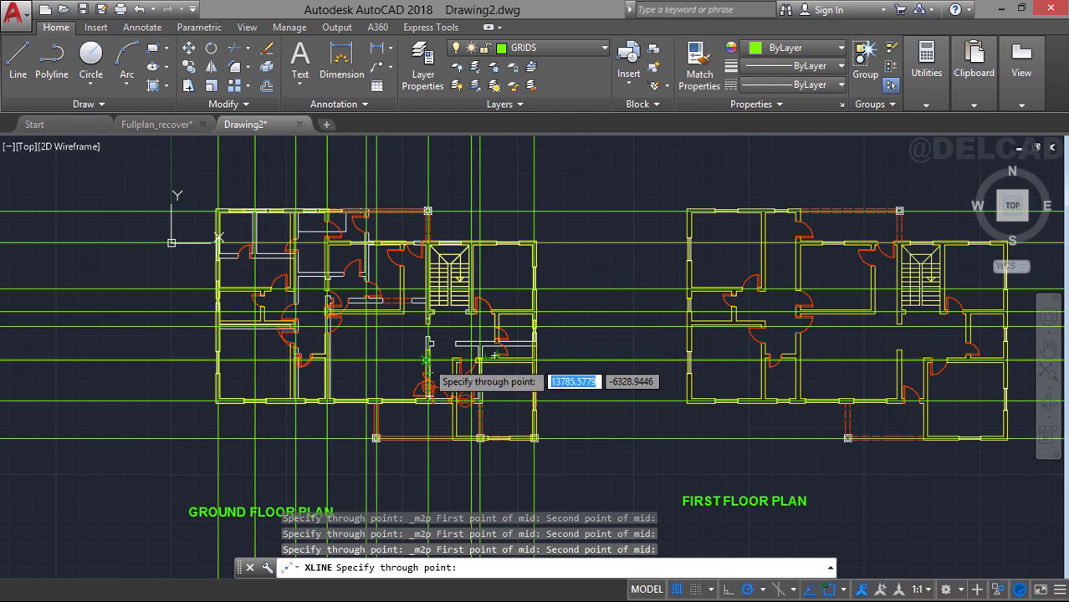
key(Escape)
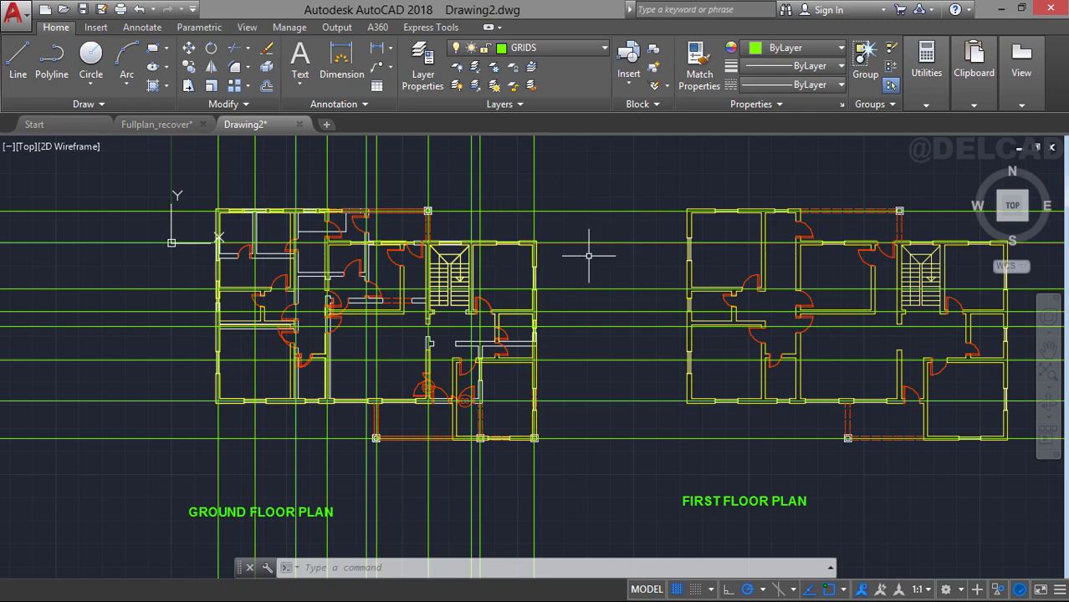
Offset the four outermost grid lines outward by 2000 on the upper, right, left and lower sides of the plan.
key(Return)
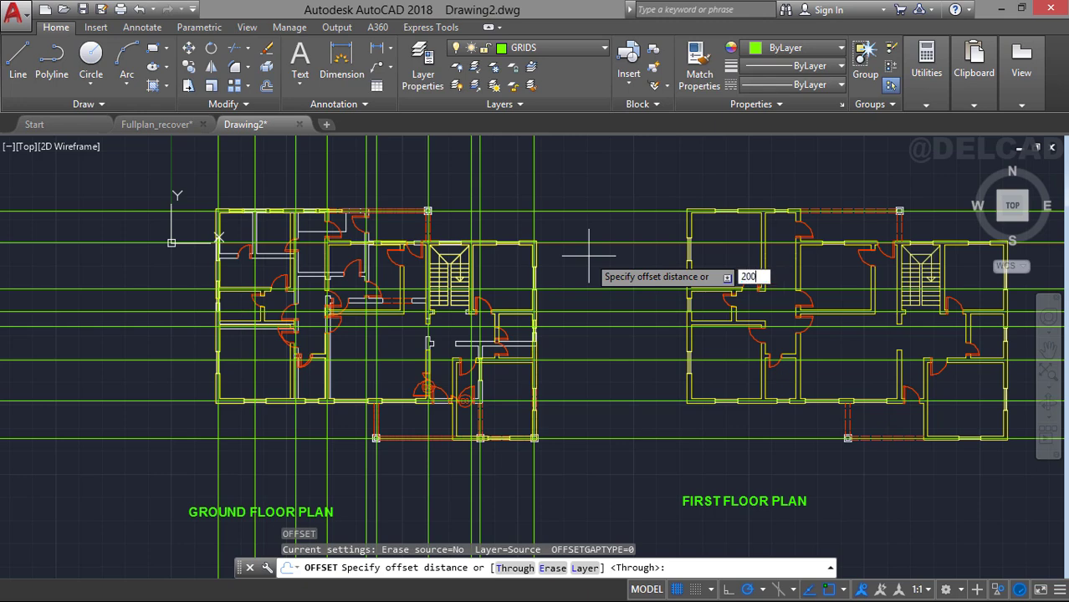
key(Return)
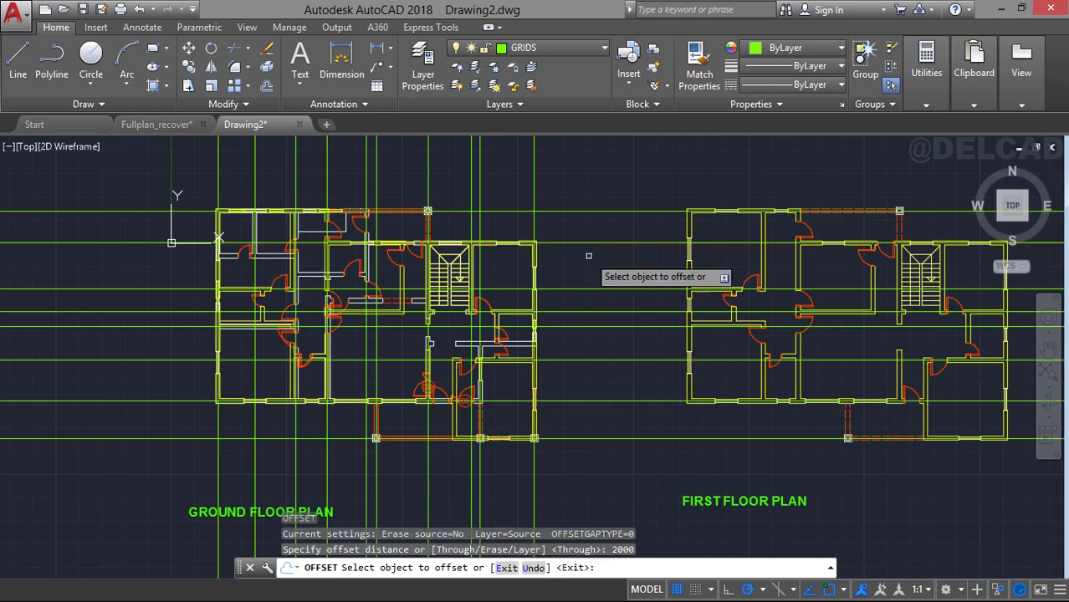
click(589, 211)
click(593, 177)
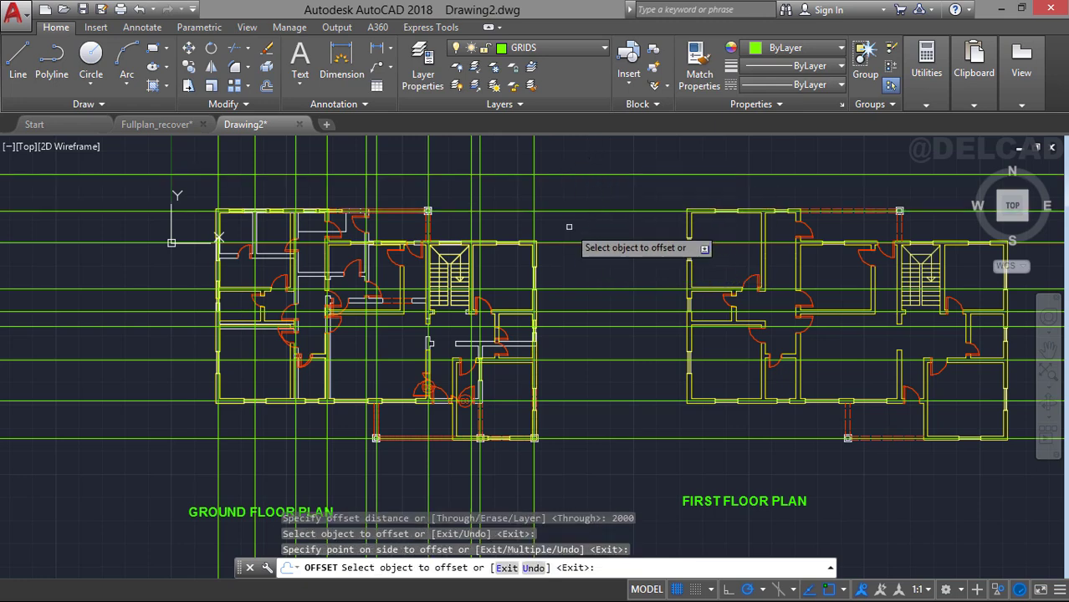
click(533, 191)
click(606, 191)
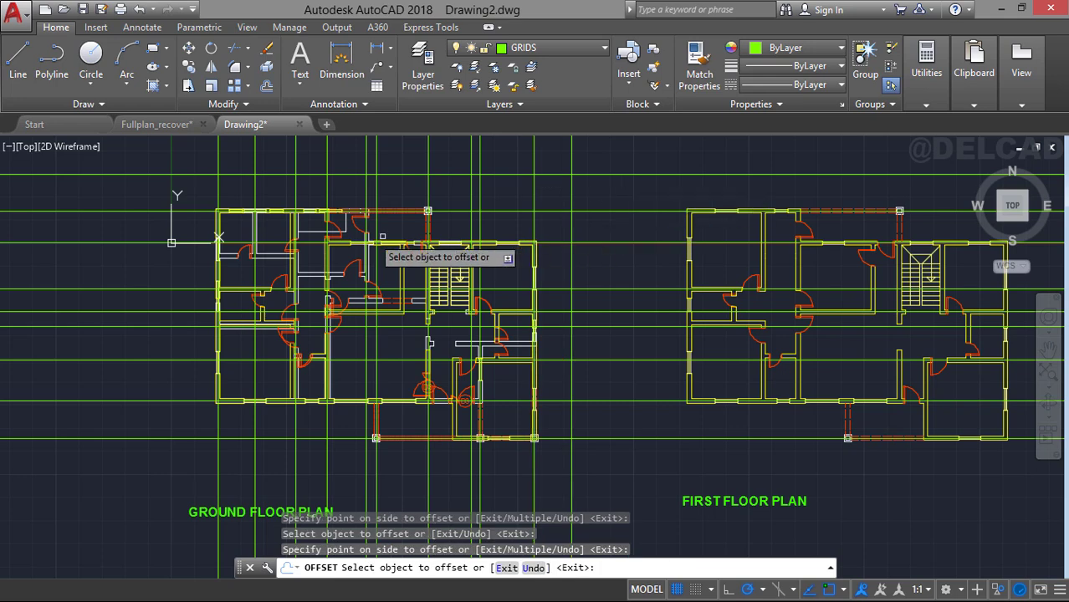
click(218, 189)
click(133, 188)
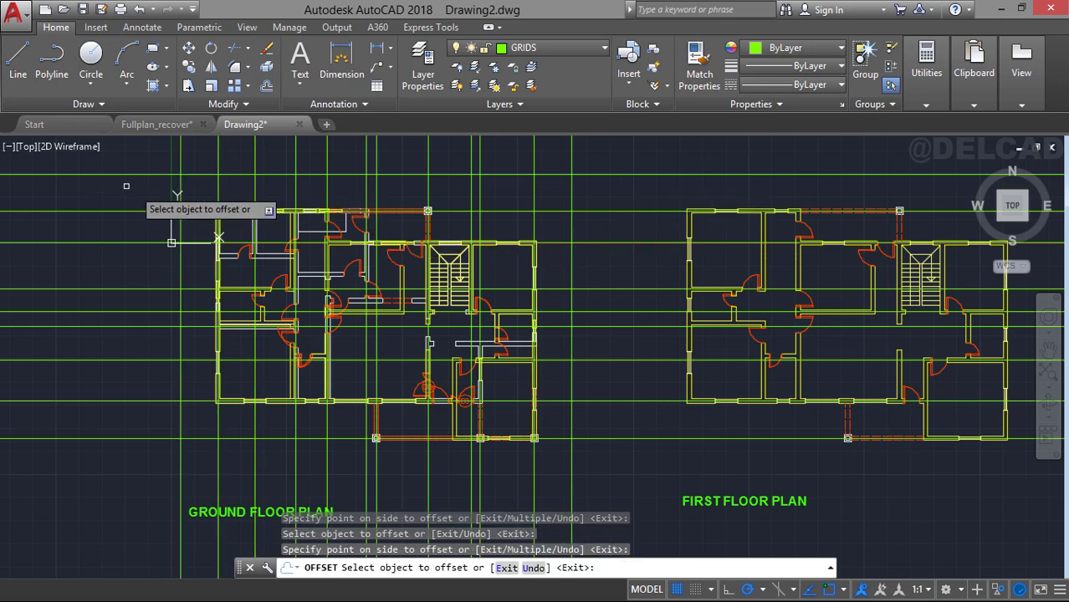
click(614, 438)
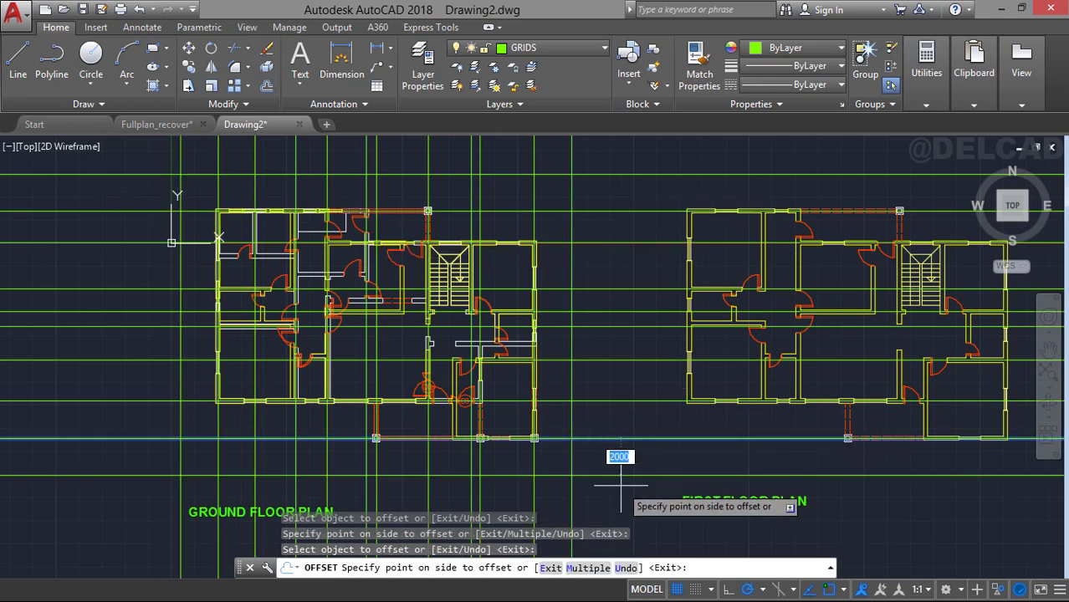
click(624, 483)
key(Escape)
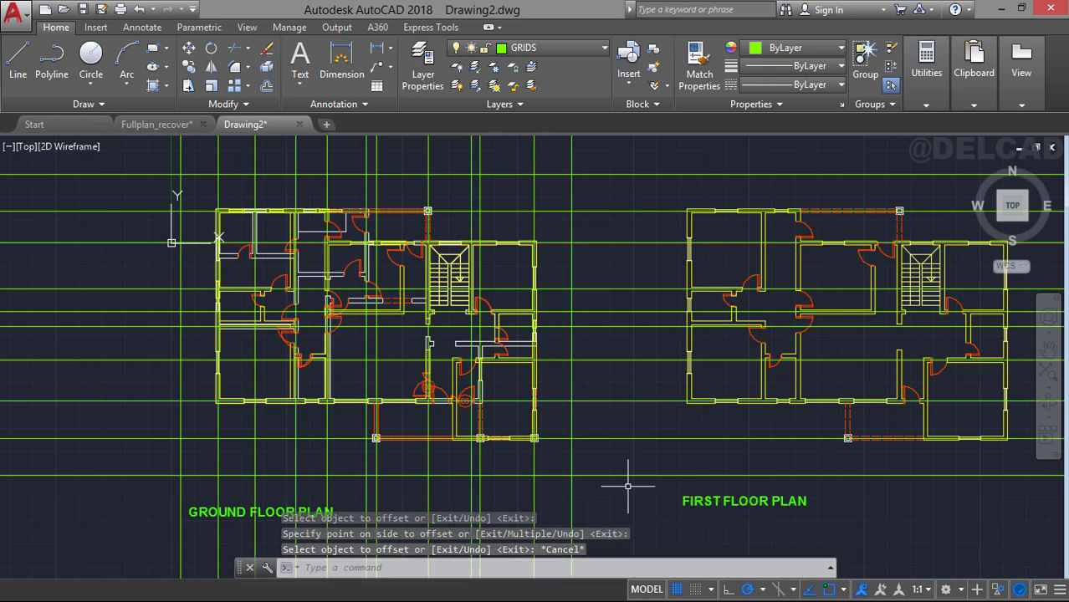
Set up a Trim with the four offset boundary lines as cutting edges and the edge mode set to No extend.
key(Return)
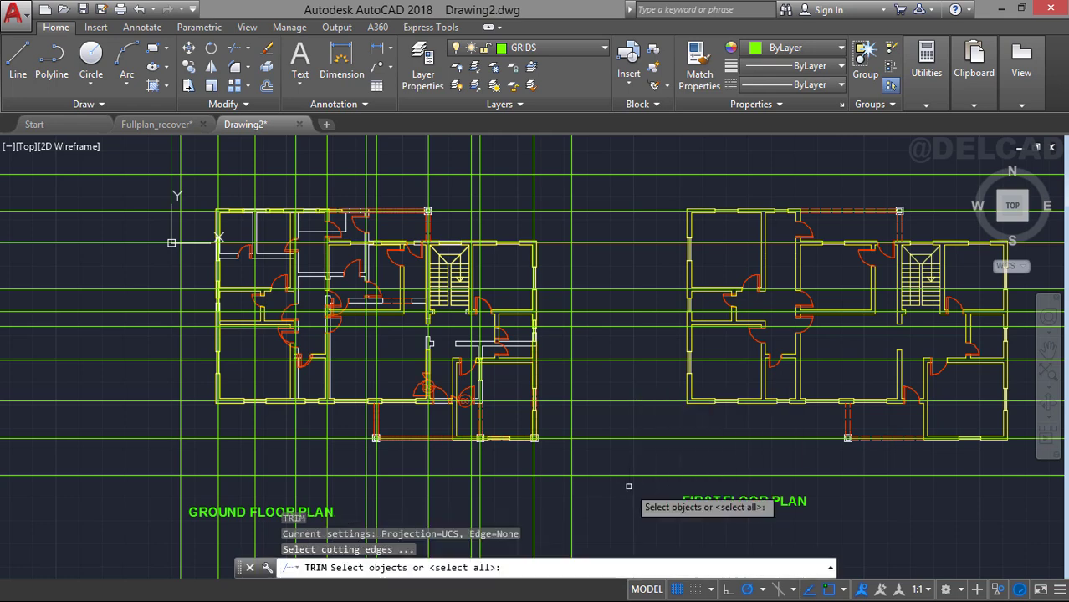
click(624, 174)
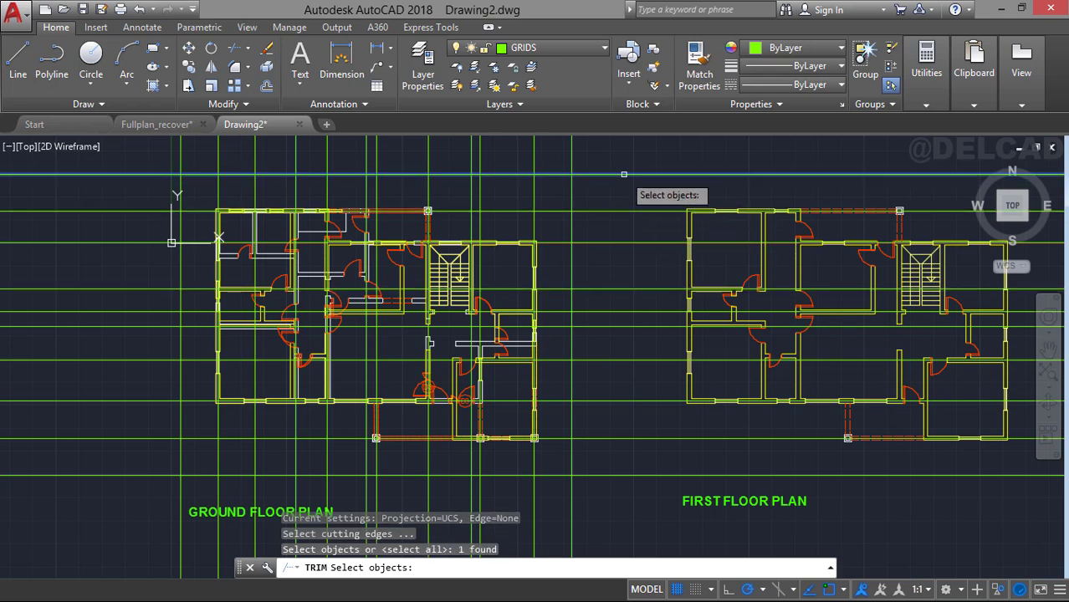
click(572, 192)
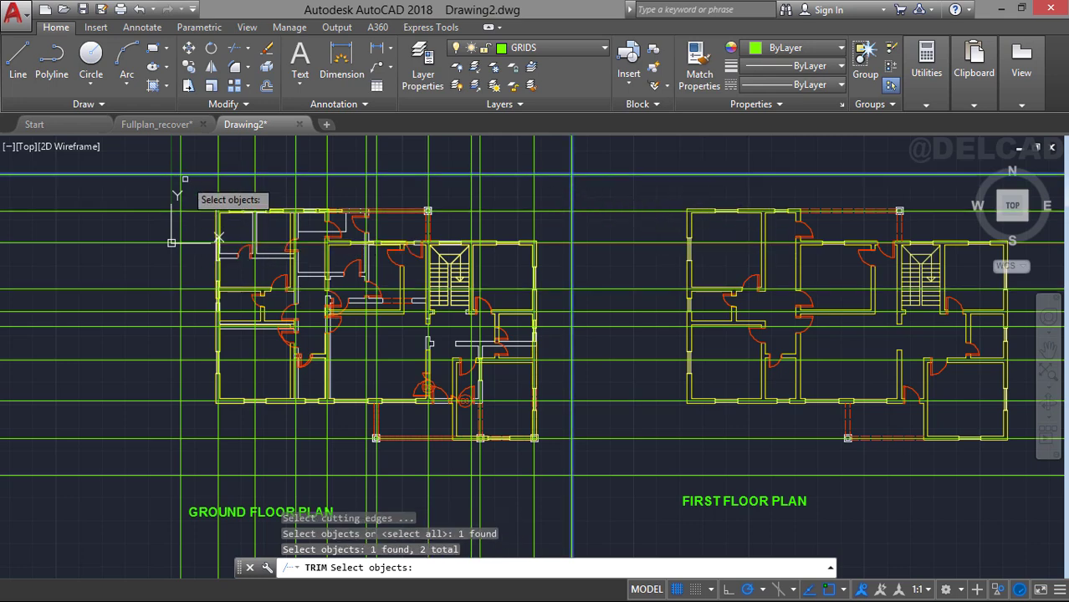
click(180, 151)
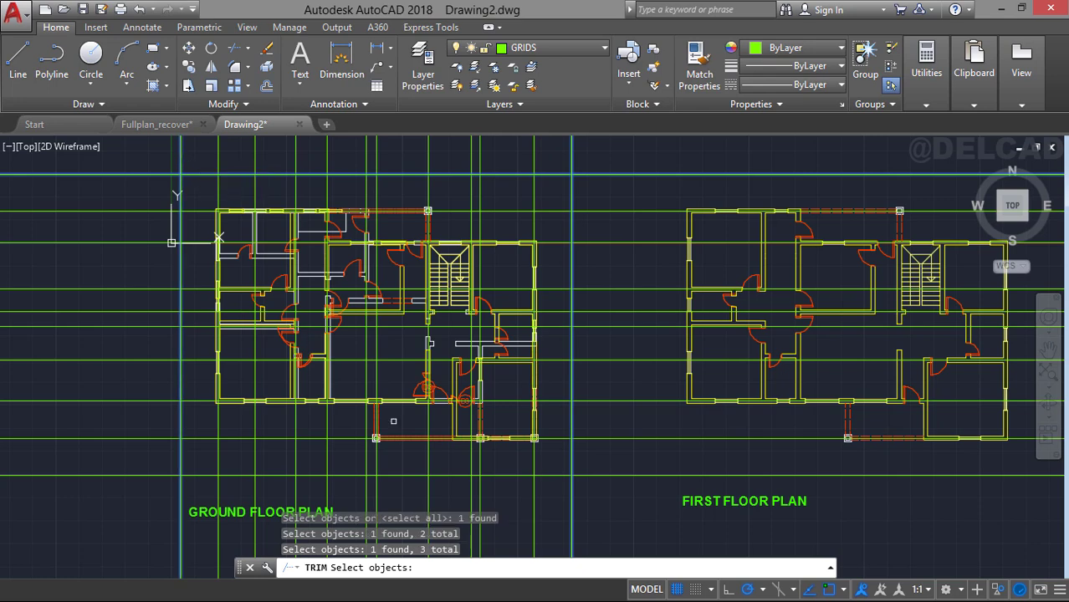
click(631, 474)
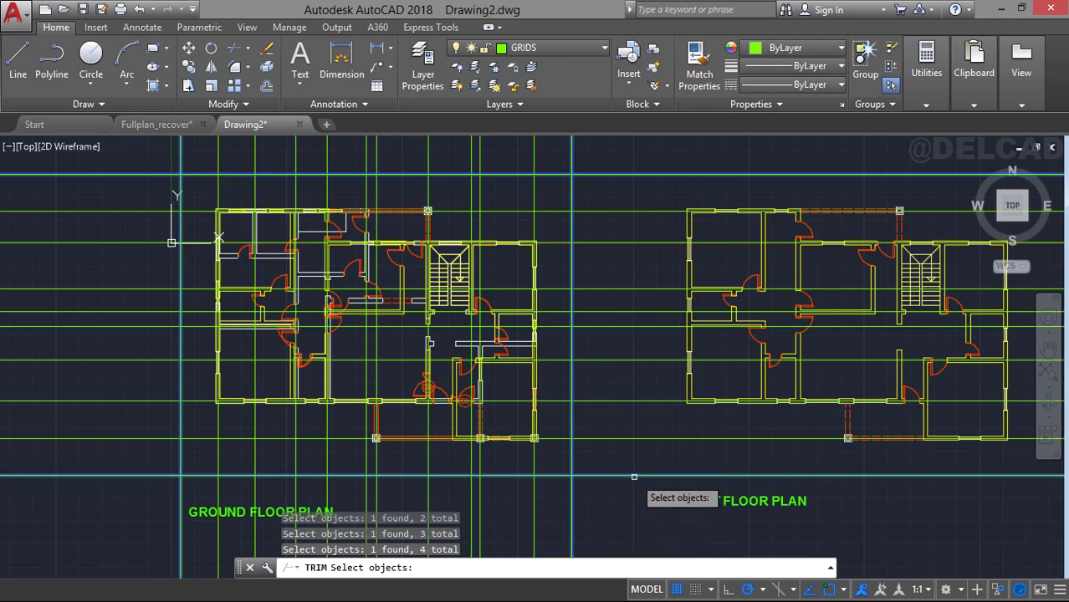
key(Return)
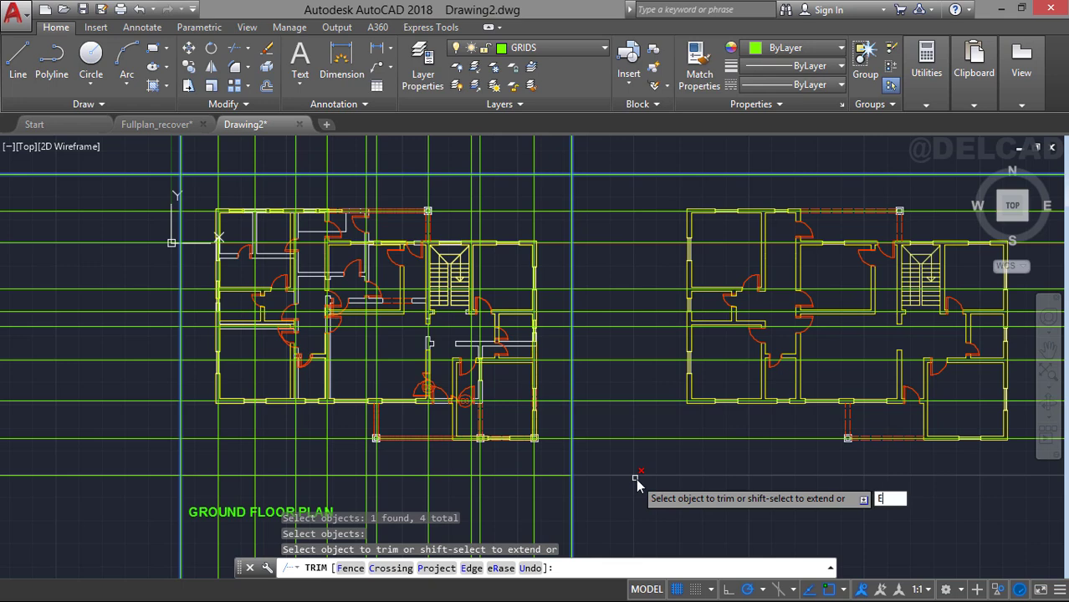
text(E)
key(Return)
key(Down)
key(Down)
key(Return)
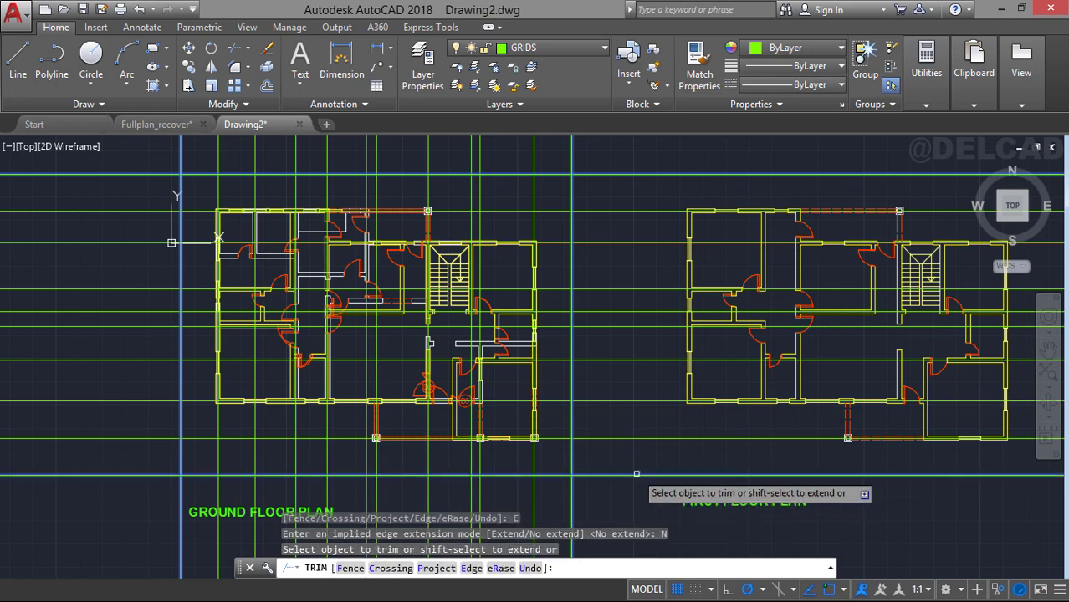
Trim all grid lines outside the rectangular boundary on its right, upper, left and lower sides, and finish the Trim.
click(621, 505)
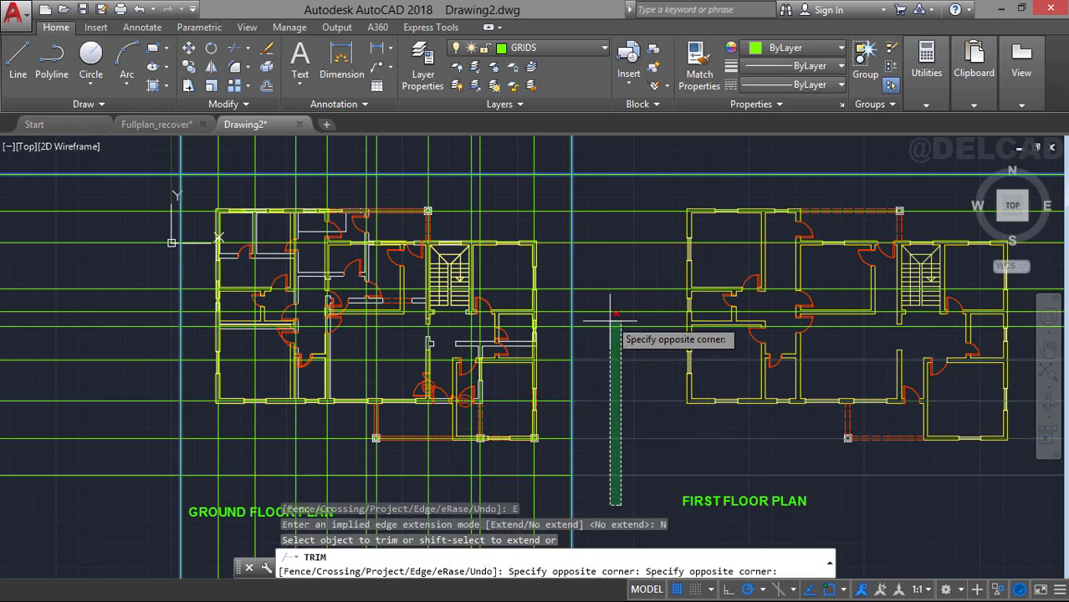
click(613, 164)
click(602, 153)
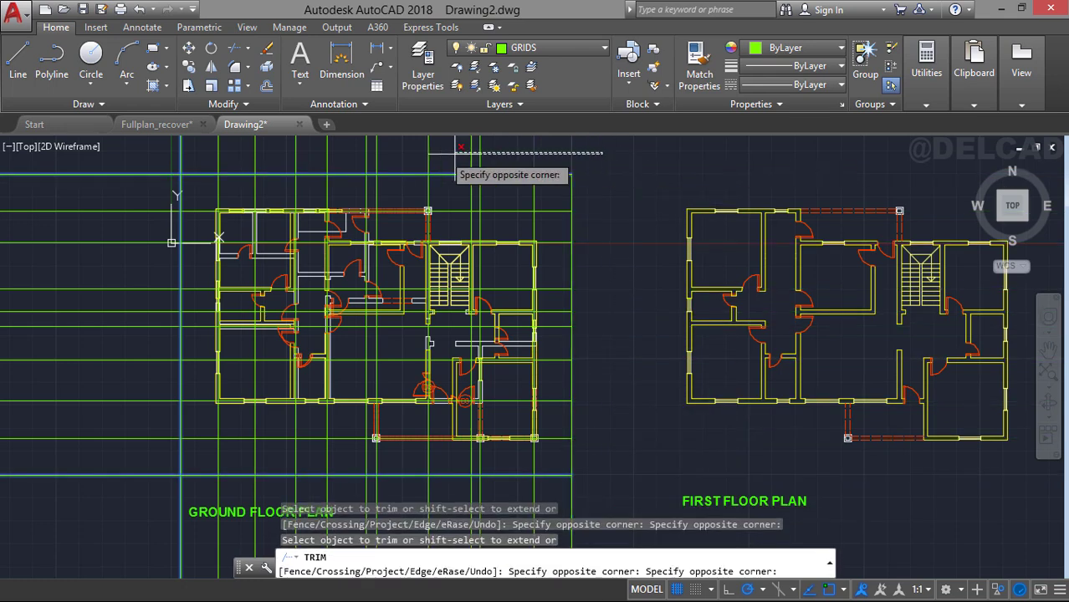
click(138, 144)
click(131, 155)
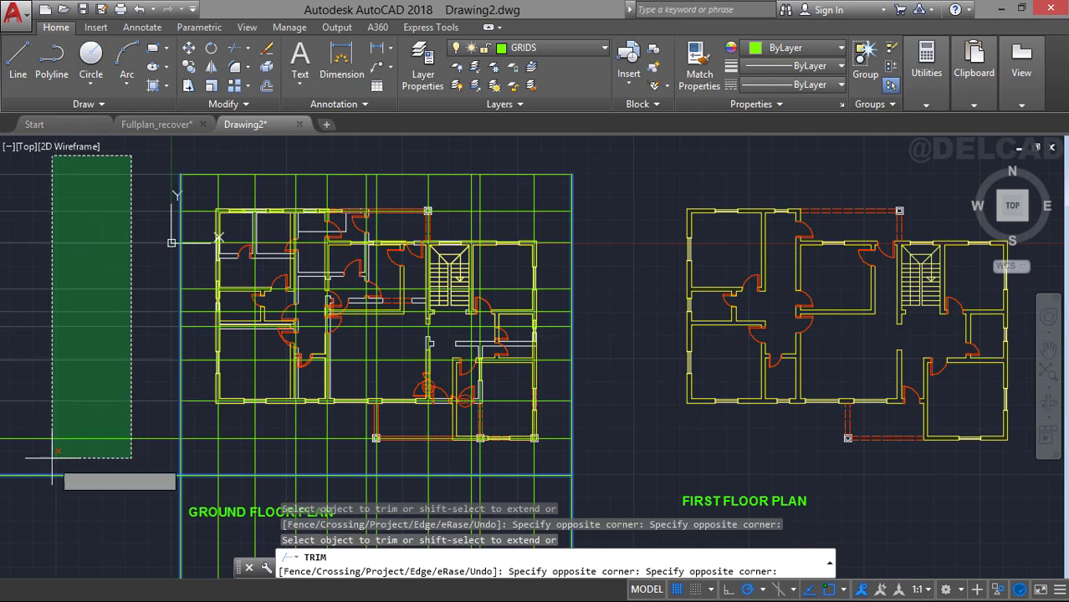
click(52, 458)
click(602, 504)
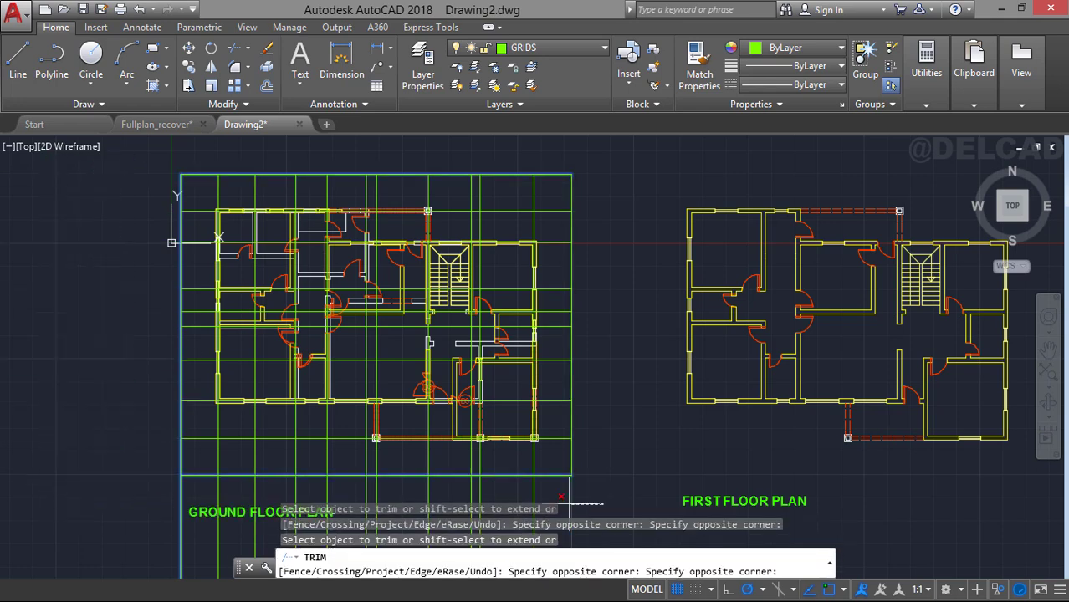
click(137, 490)
key(Escape)
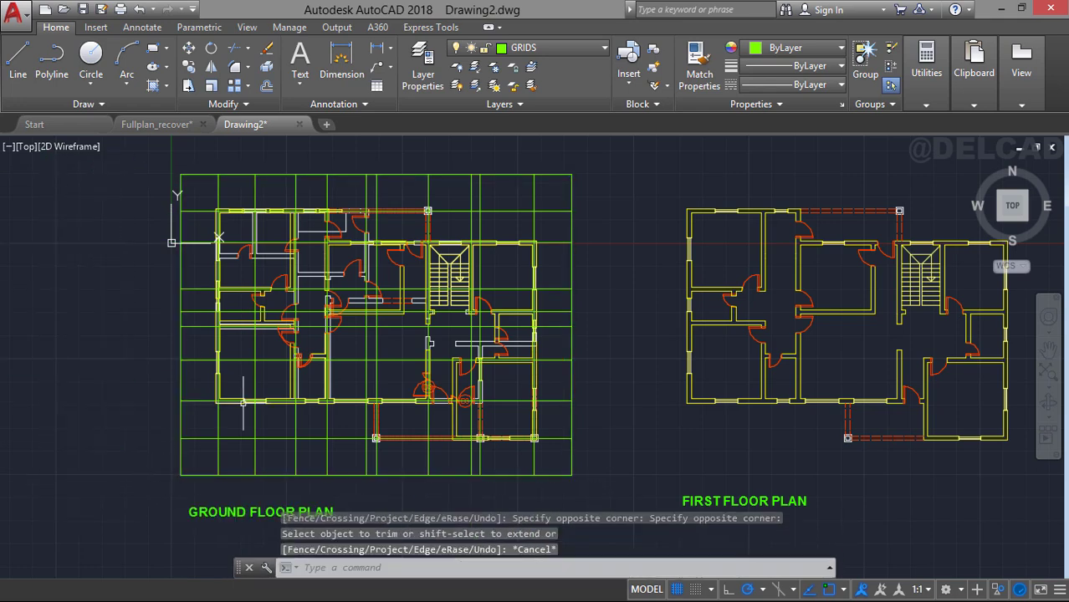
Erase the four offset boundary lines around the ground floor plan's trimmed grid.
click(567, 174)
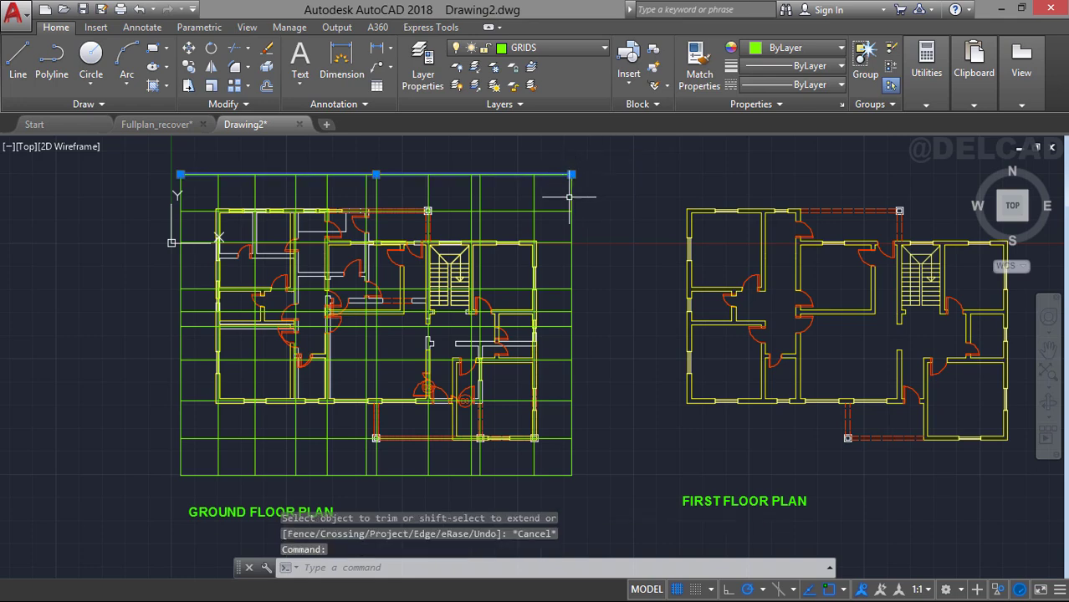
click(571, 196)
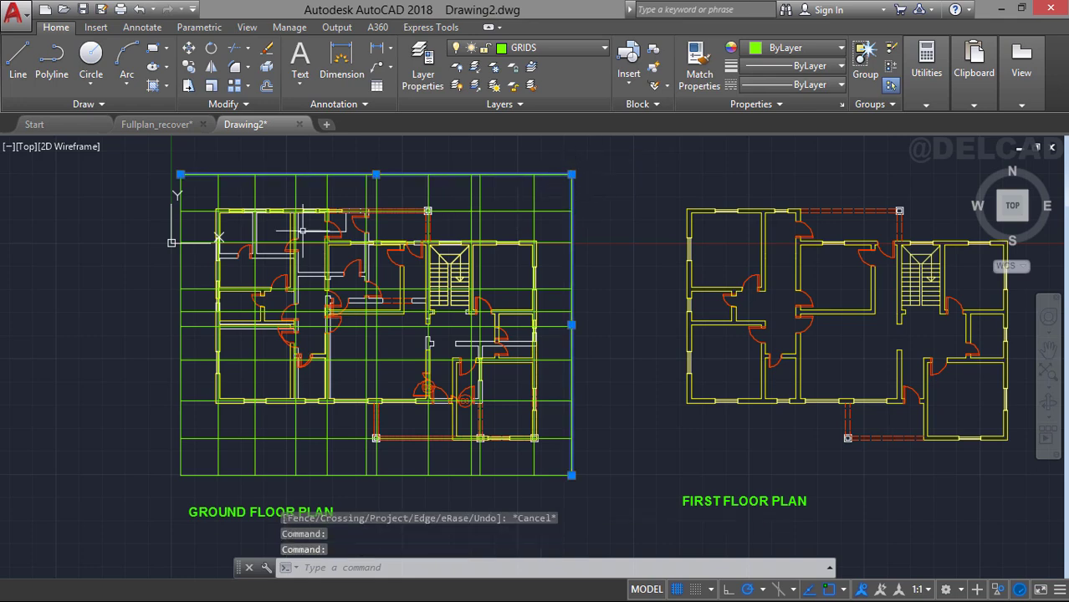
click(181, 270)
click(414, 475)
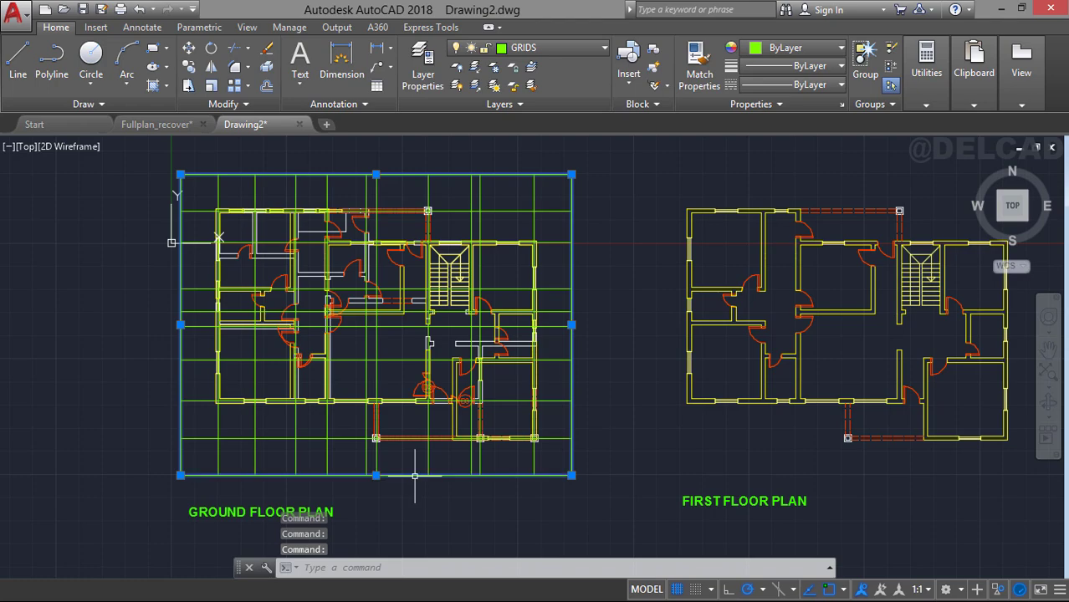
key(Delete)
scroll(483, 407, up, 3)
scroll(482, 390, down, 3)
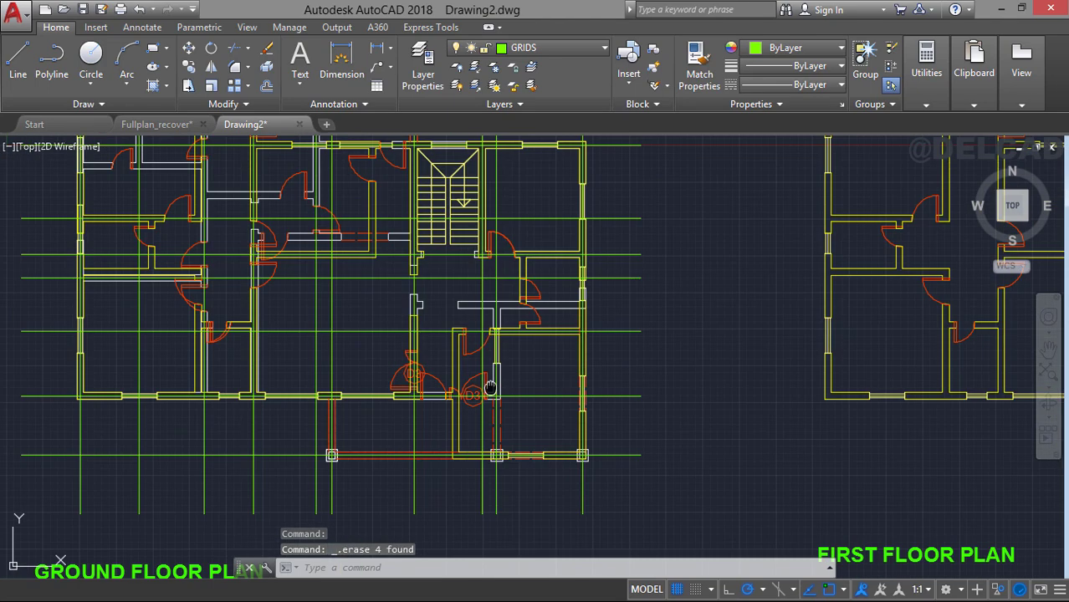
middle_drag(429, 353, 484, 410)
scroll(489, 398, up, 3)
middle_drag(422, 331, 480, 395)
mouse_move(446, 338)
middle_down()
mouse_move(486, 363)
mouse_move(444, 343)
mouse_move(533, 368)
middle_up()
scroll(460, 330, up, 2)
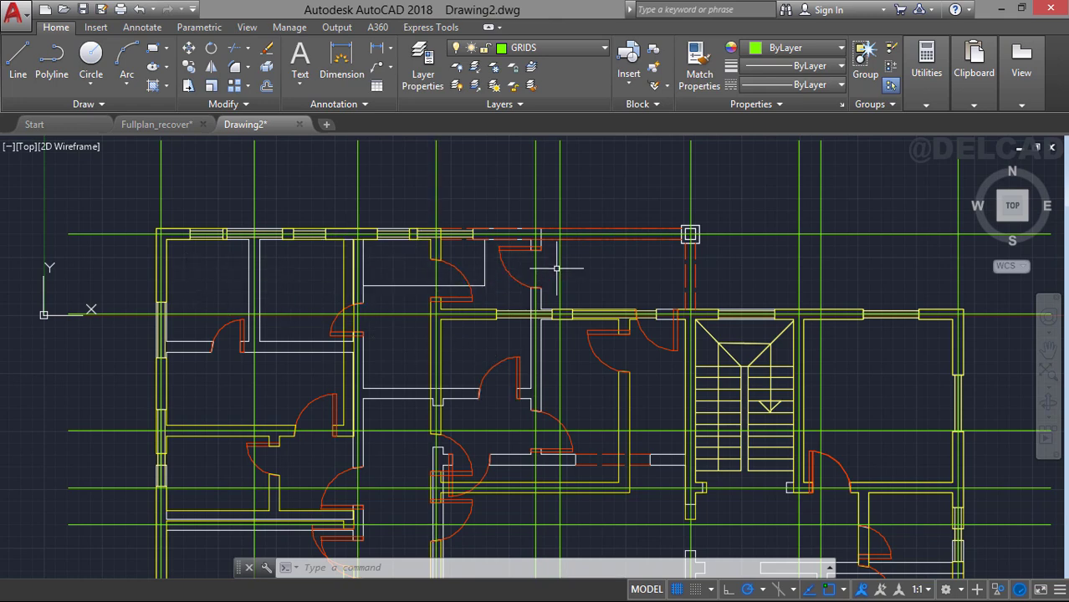
Create a layer named COLUMN with index colour 50.
click(436, 75)
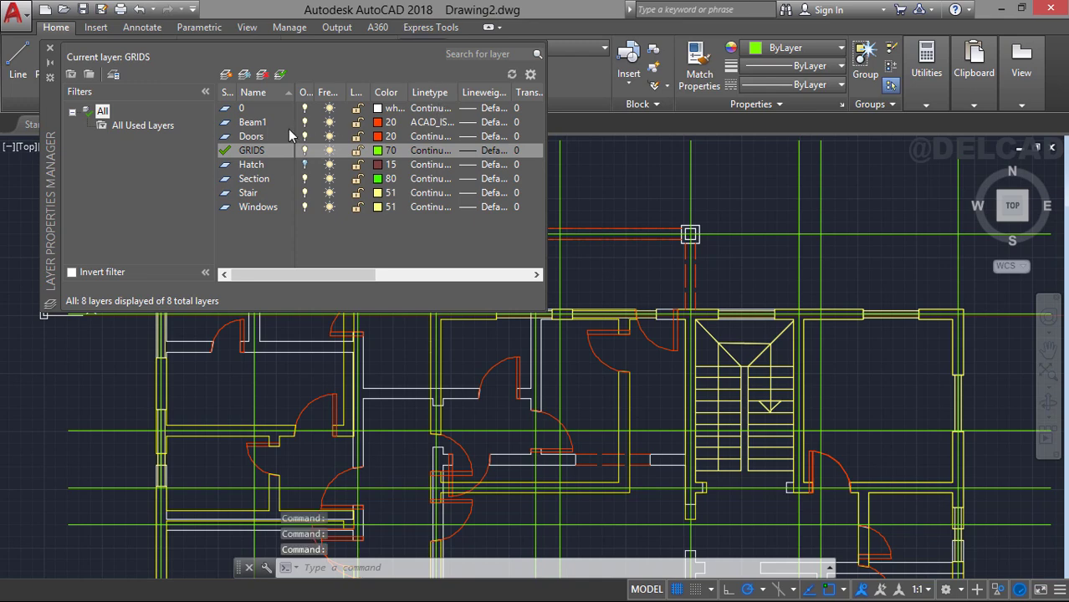
click(228, 74)
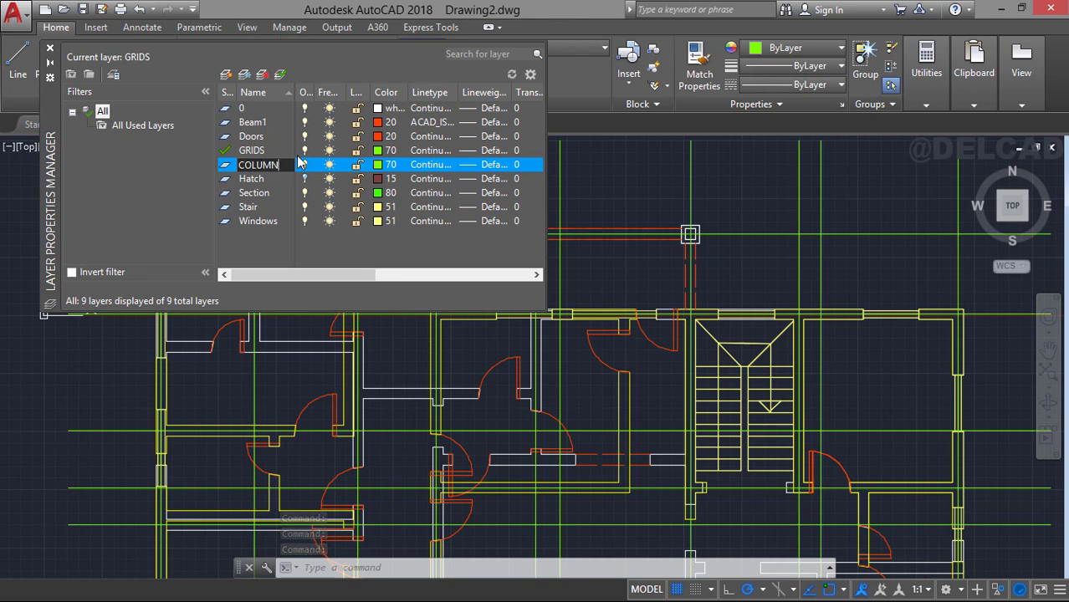
click(377, 167)
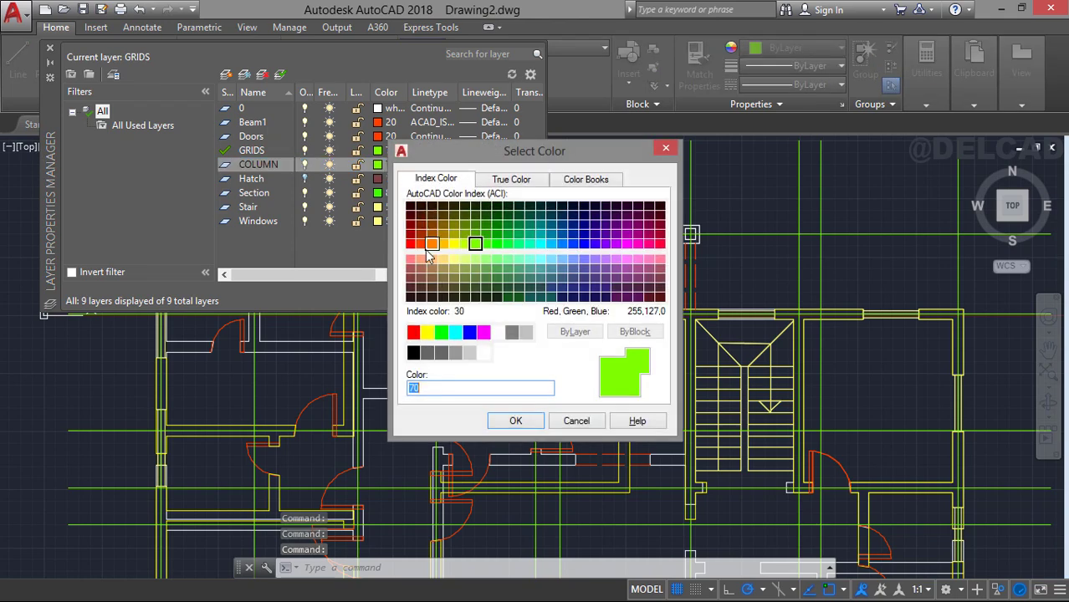
click(421, 245)
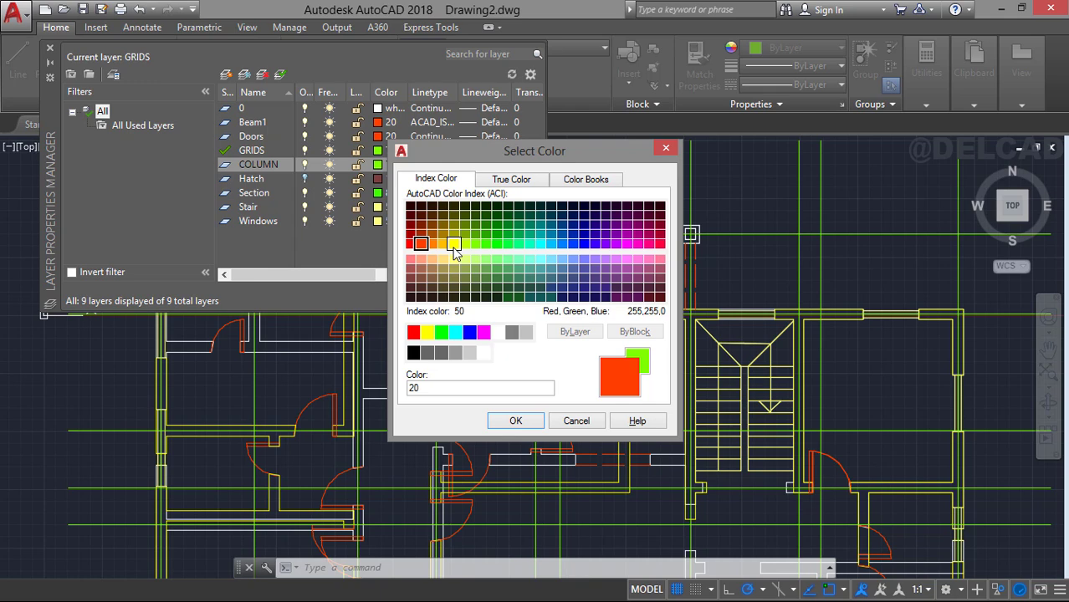
click(515, 421)
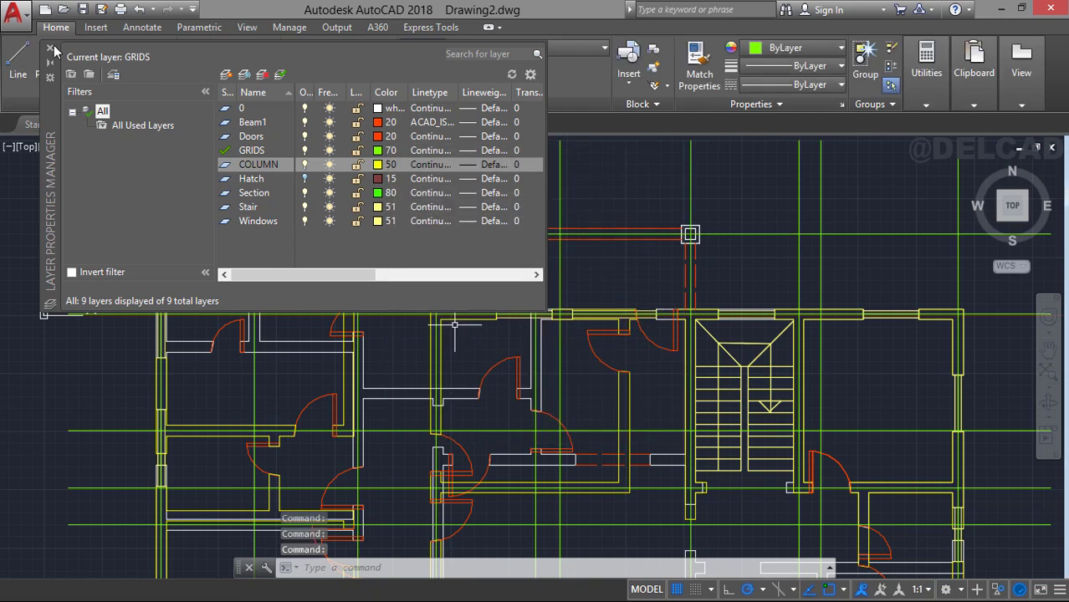
click(51, 50)
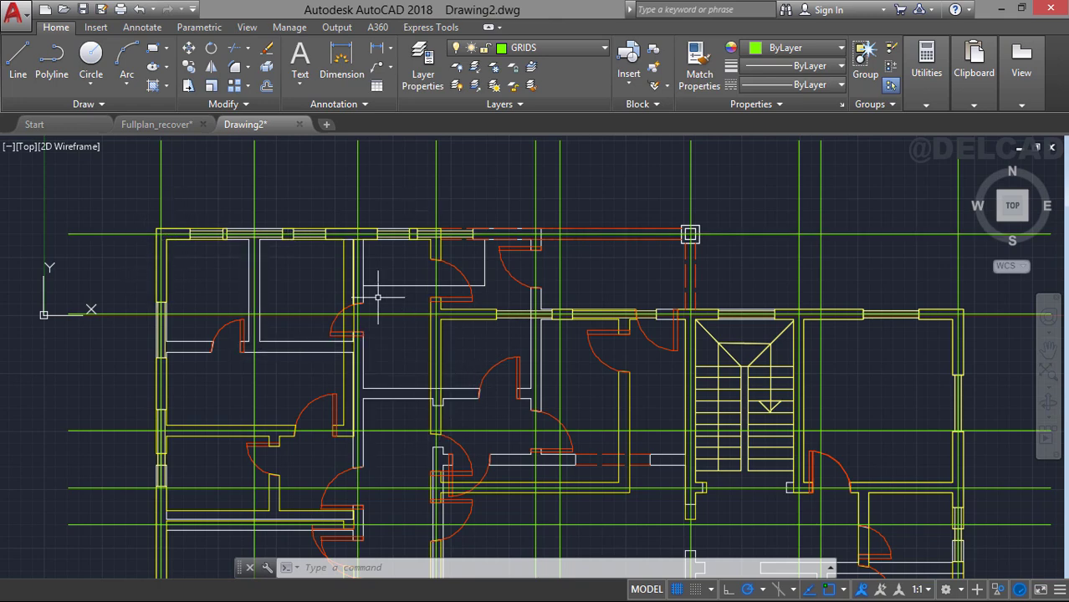
Create a layer named DONUT with index colour 20.
click(422, 77)
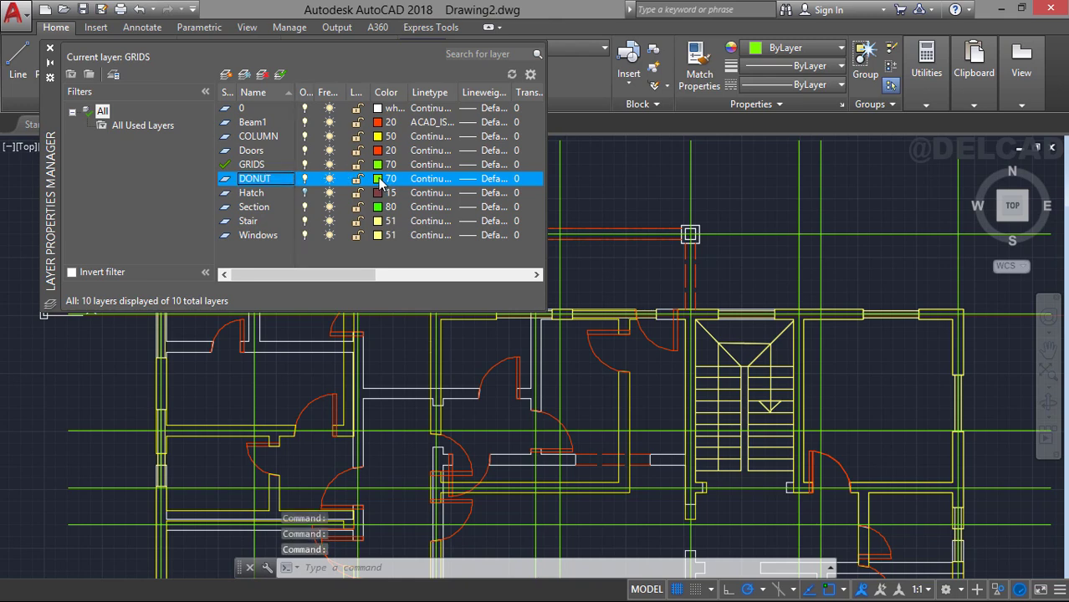
click(379, 179)
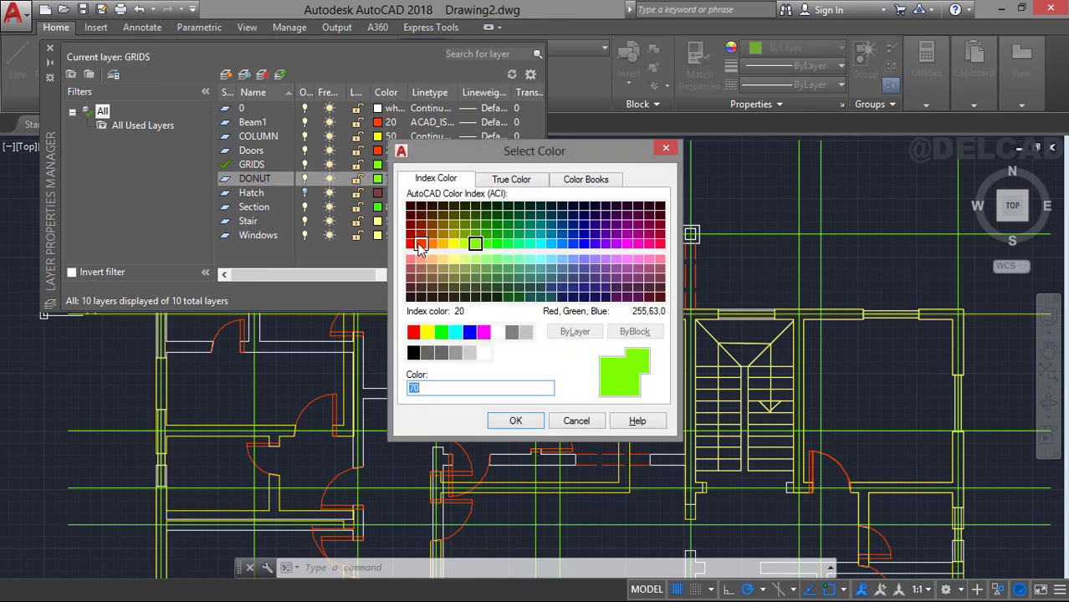
click(419, 245)
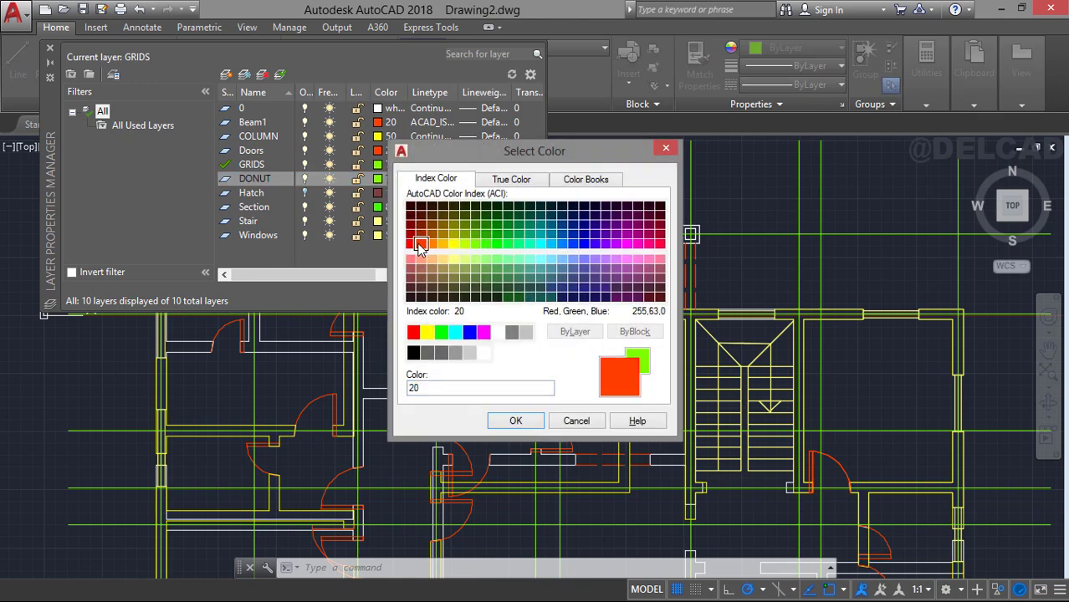
click(511, 421)
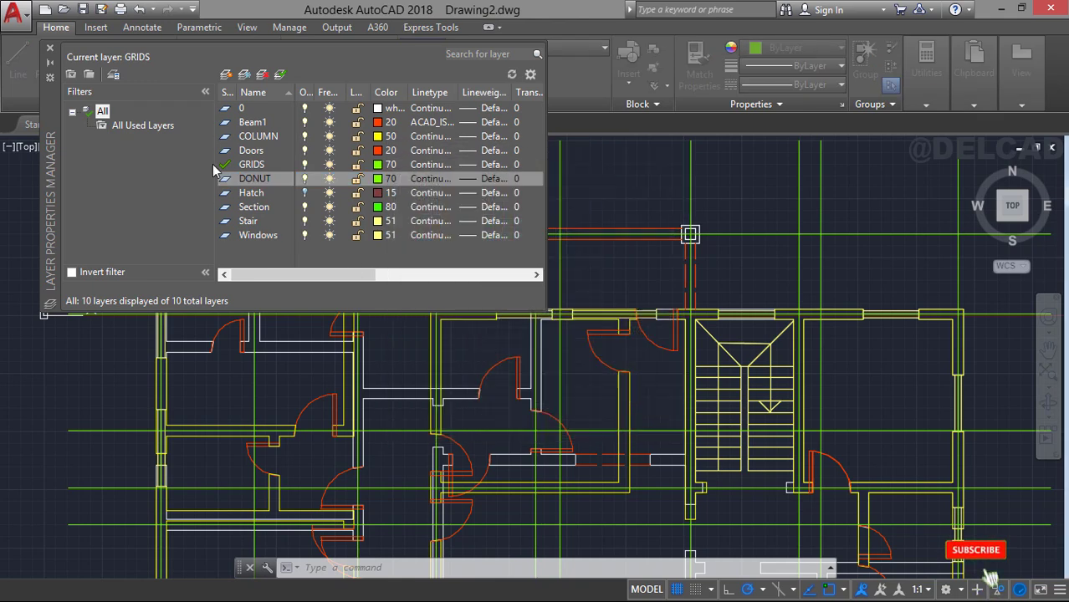
click(49, 50)
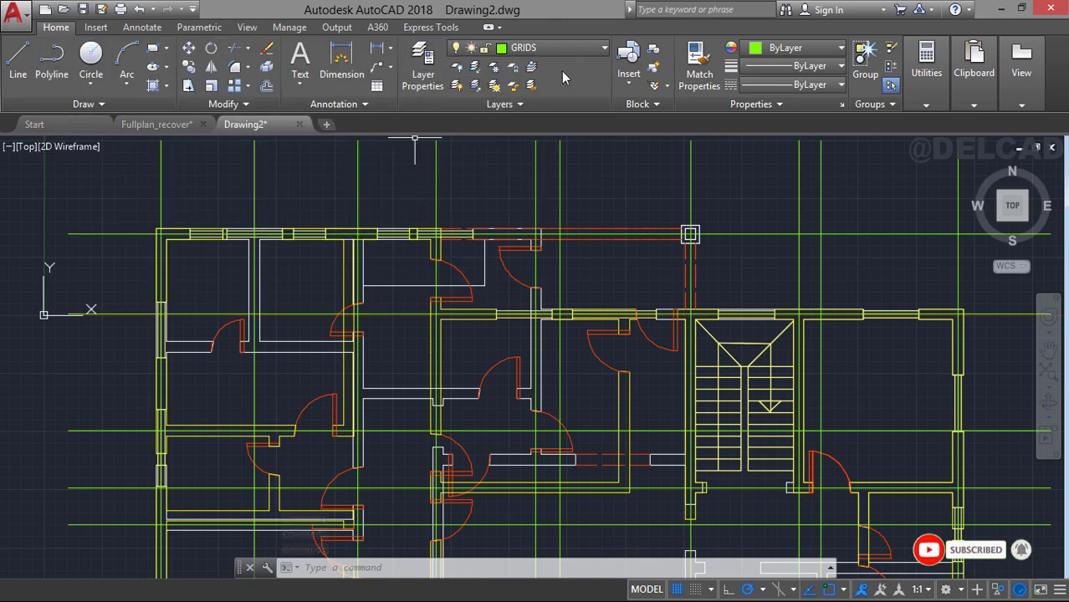
Make DONUT the current layer and set up a Donut with inside diameter 400 and outside diameter 500.
click(556, 48)
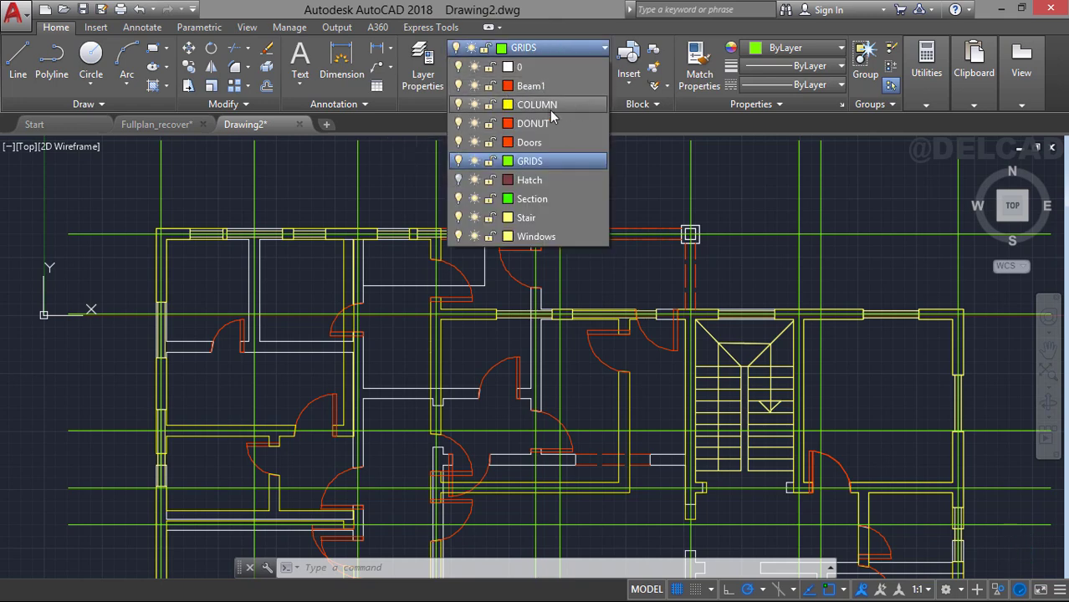
click(535, 124)
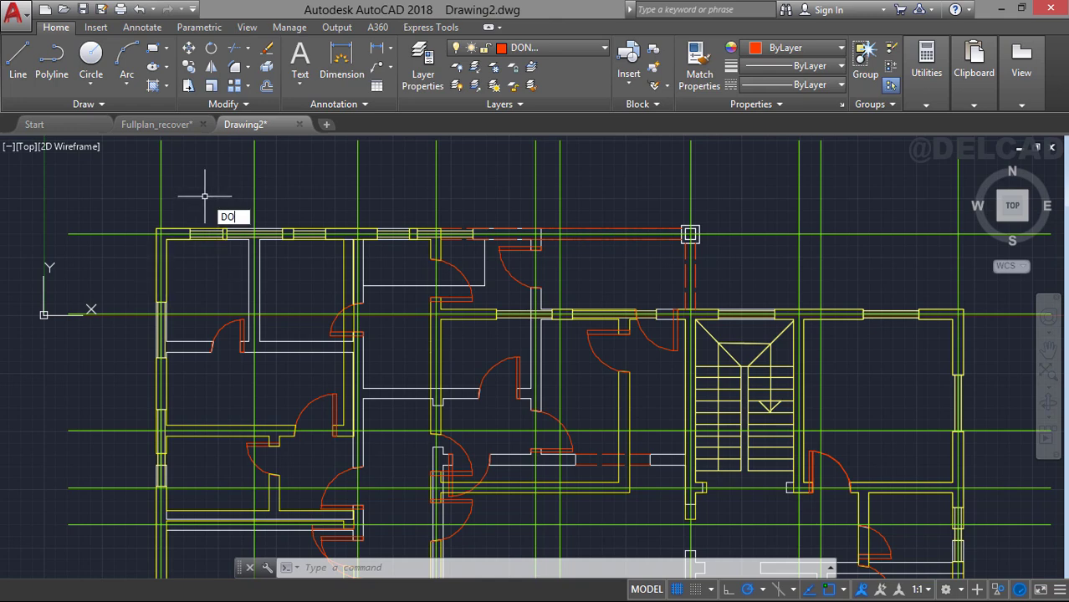
key(Return)
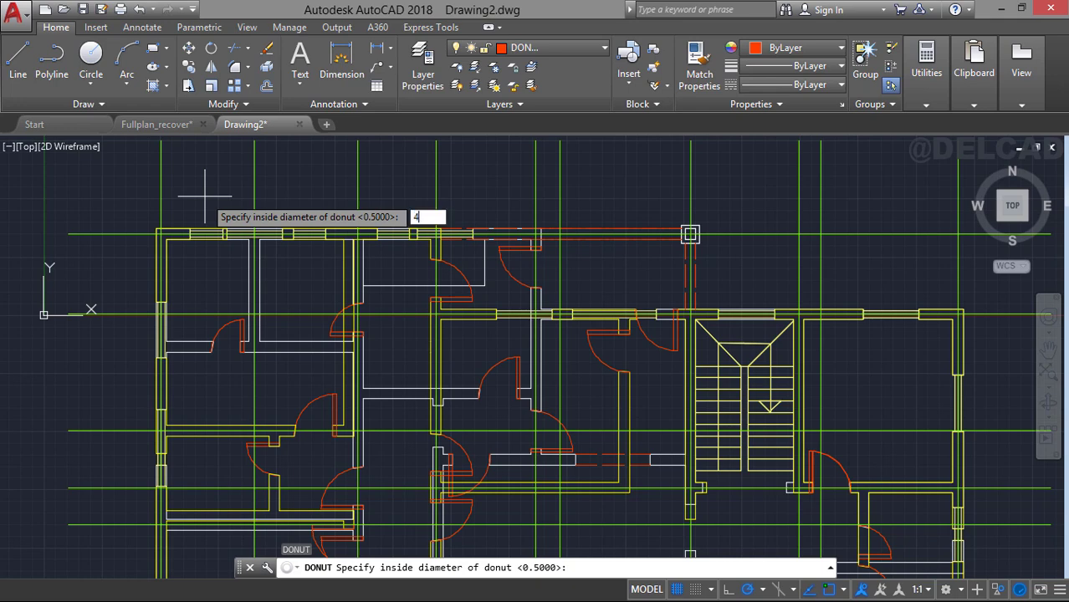
key(Return)
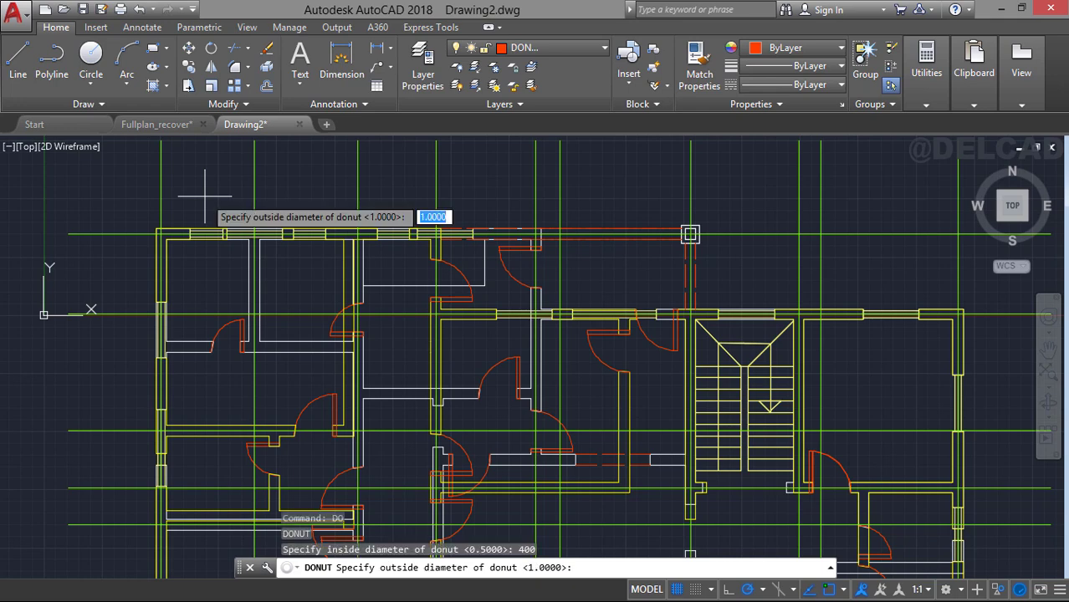
key(Return)
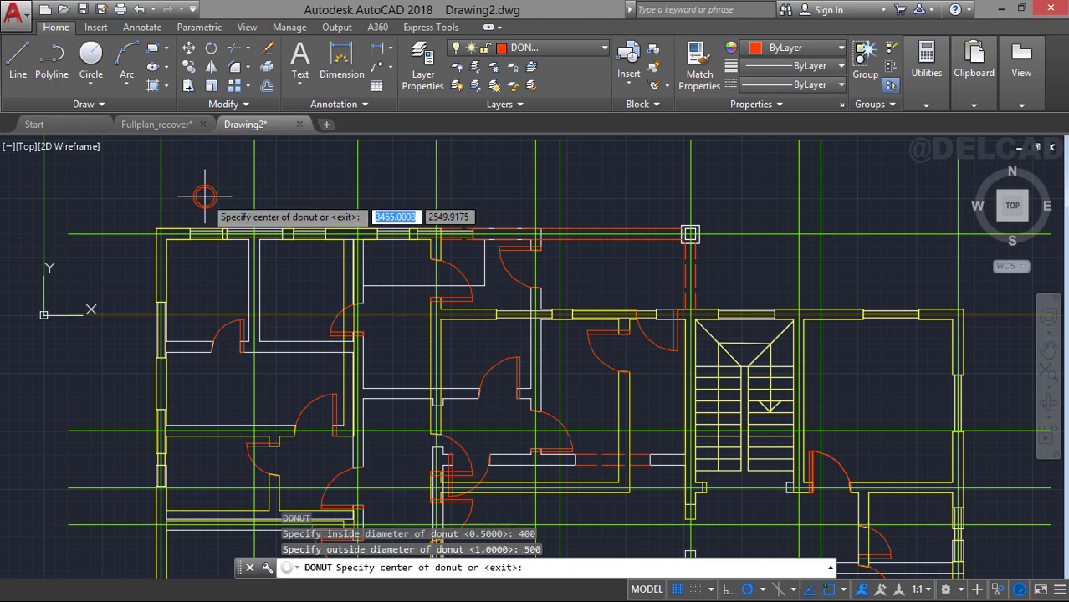
Place donuts on the uppermost horizontal grid line at the plan's upper-left outer corner and the third vertical grid line.
middle_drag(155, 225, 246, 234)
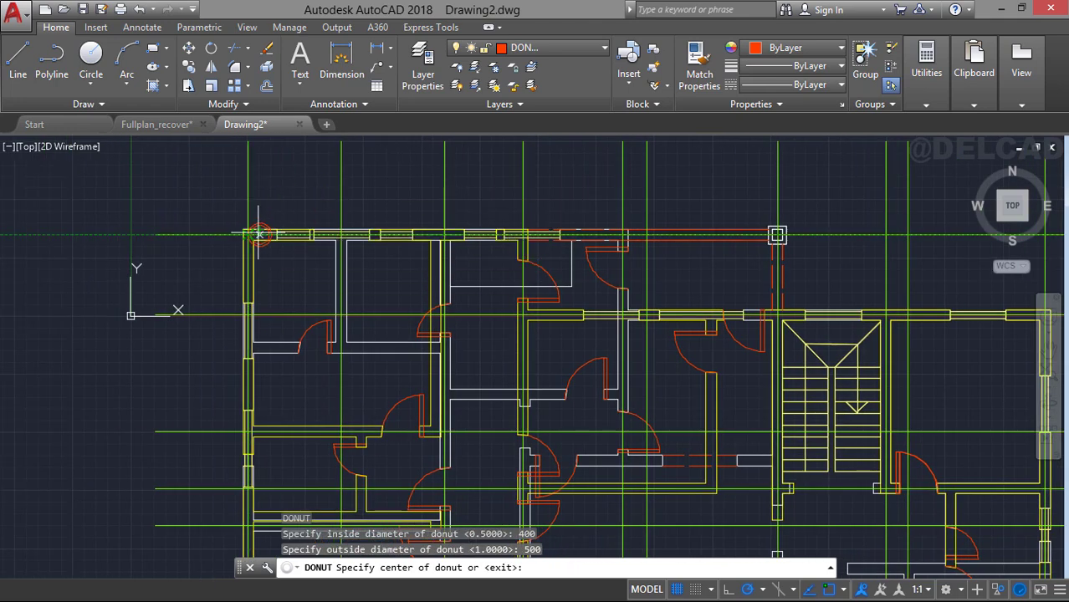
scroll(253, 240, up, 2)
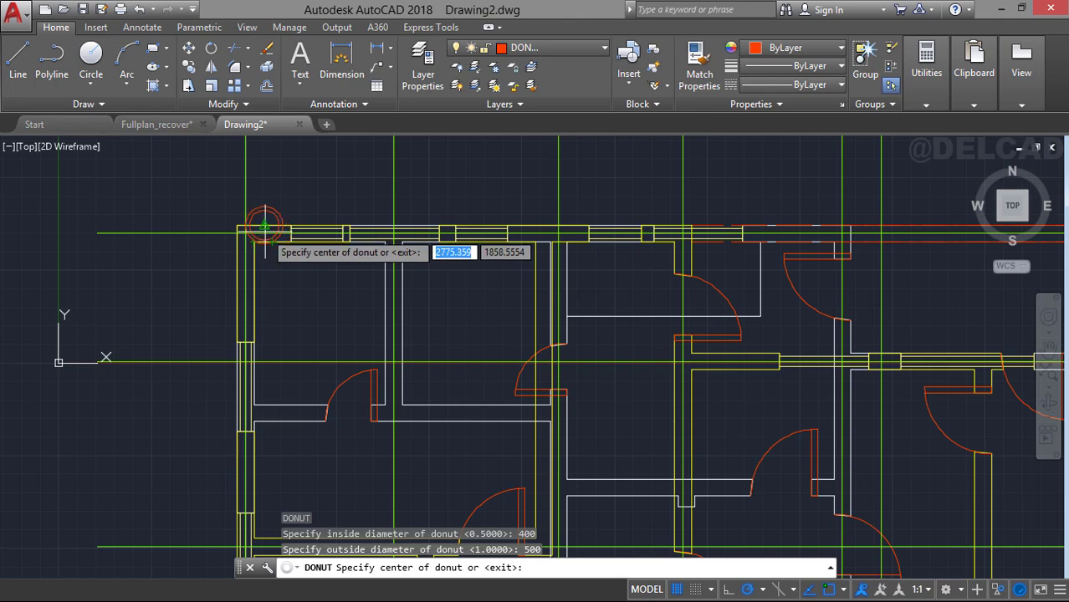
scroll(265, 224, up, 2)
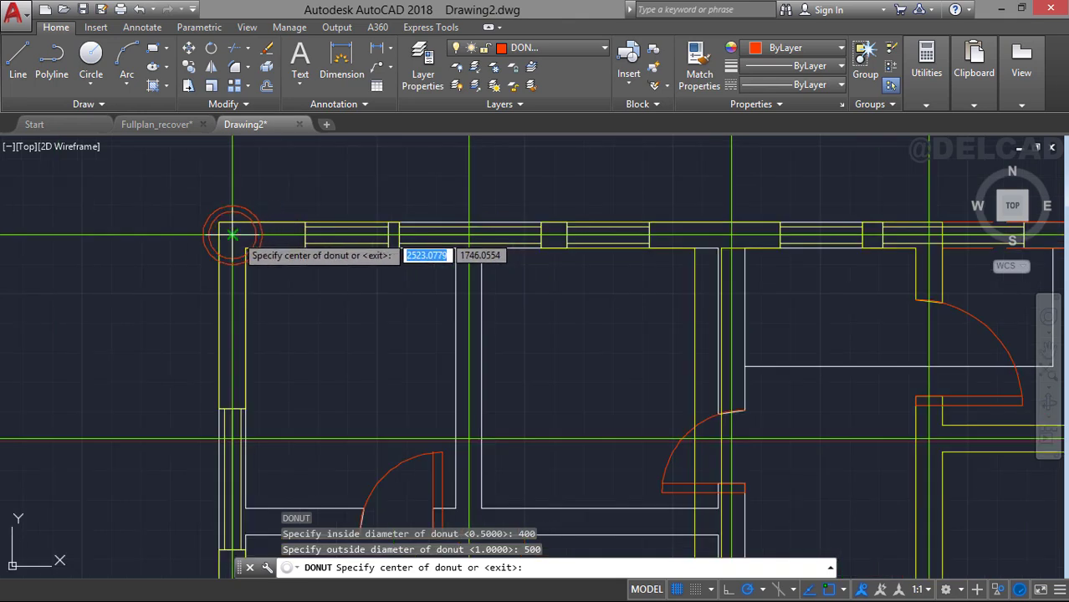
scroll(239, 237, down, 2)
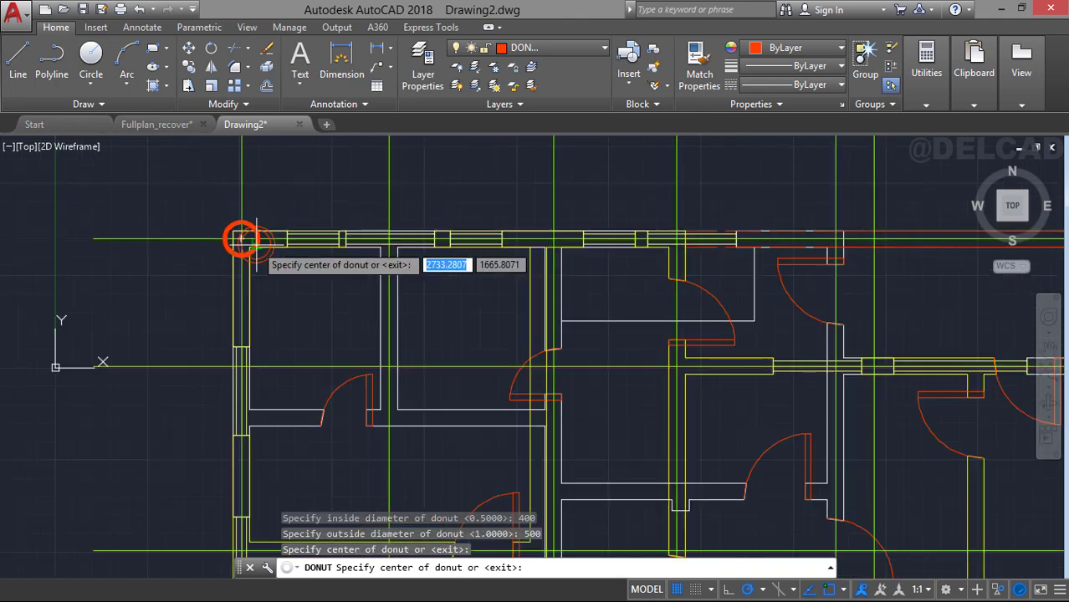
click(242, 239)
middle_drag(445, 263, 386, 267)
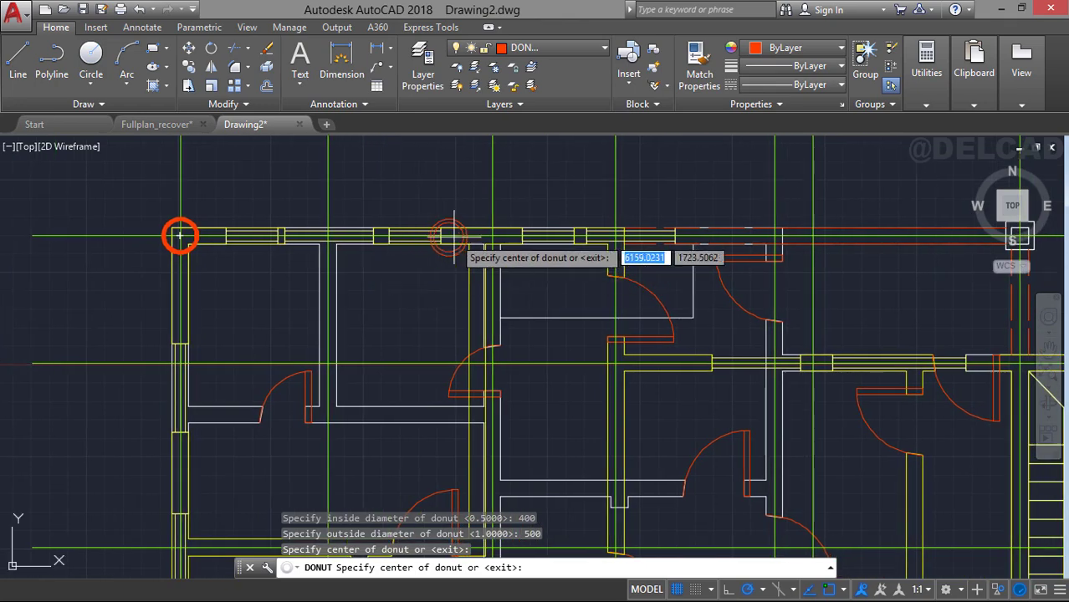
click(491, 237)
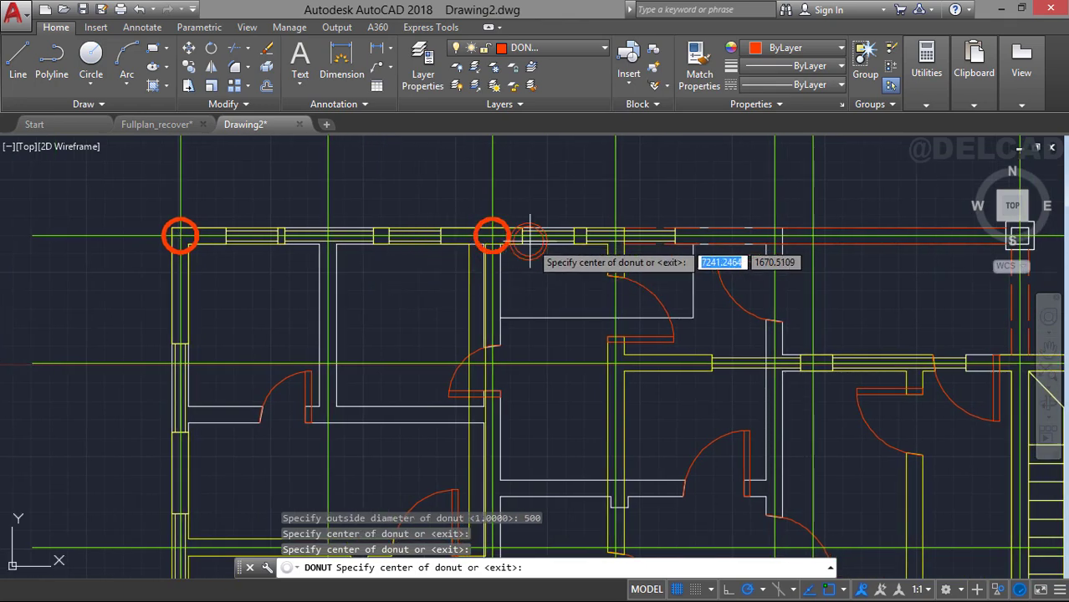
Place donuts along the uppermost horizontal grid line at the fourth and fifth vertical grid lines and at the square corner column.
middle_drag(535, 240, 342, 239)
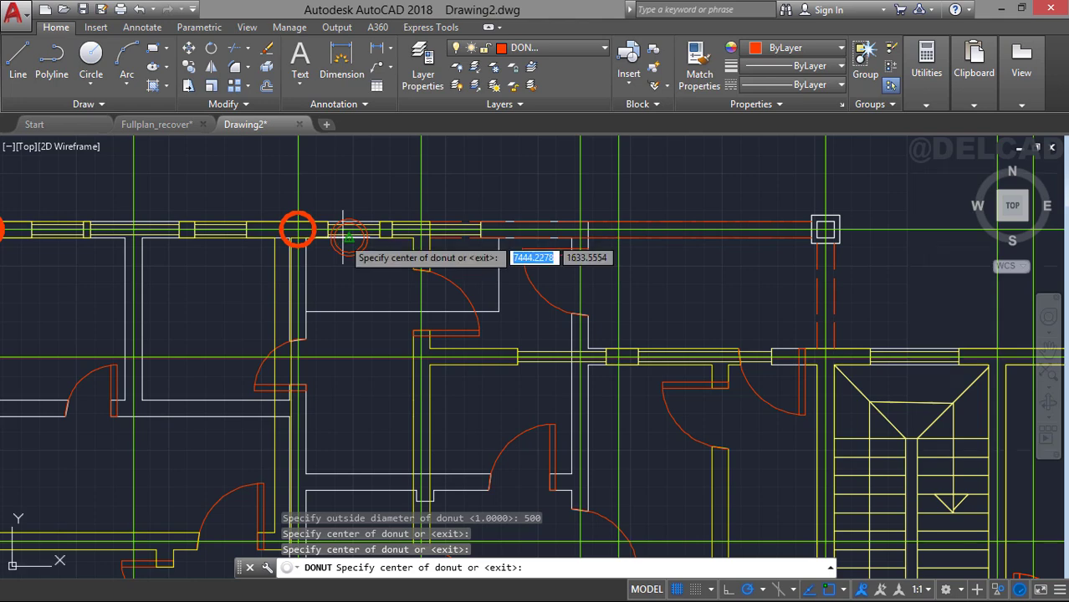
scroll(410, 225, up, 2)
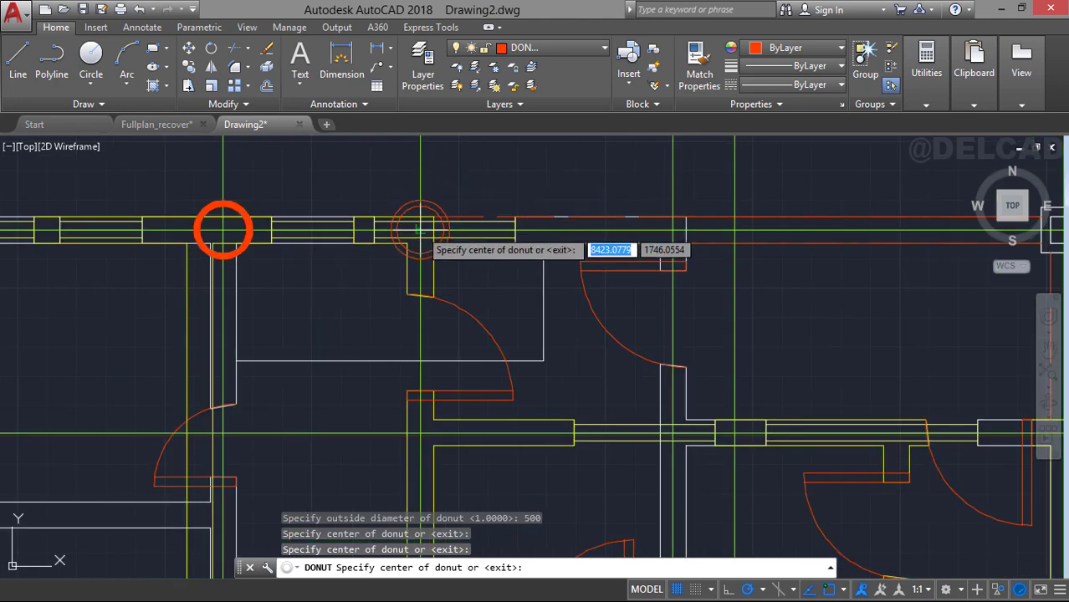
scroll(444, 230, down, 2)
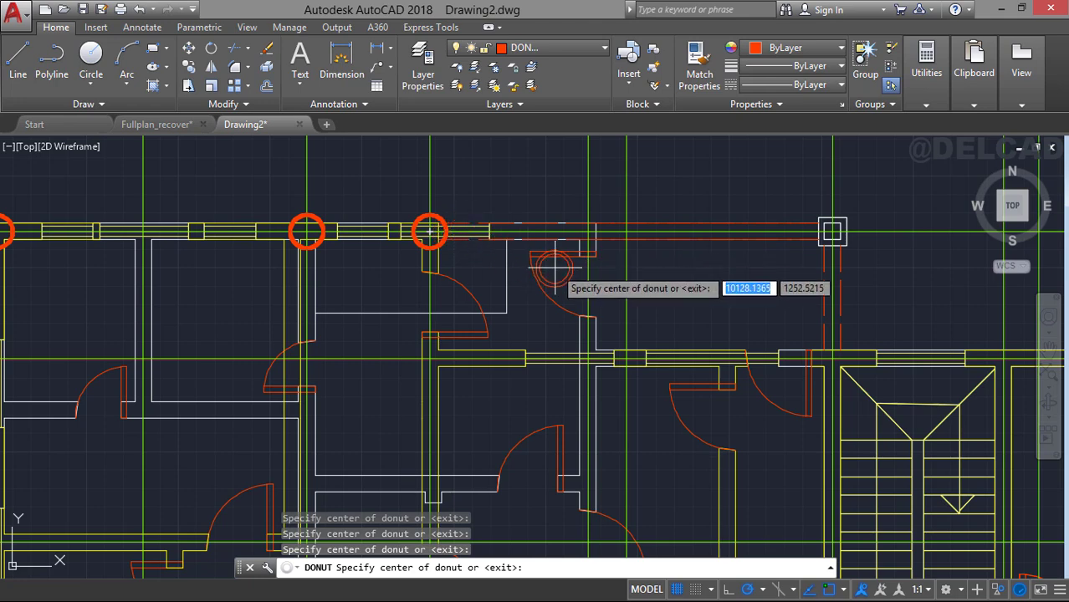
middle_drag(554, 267, 455, 245)
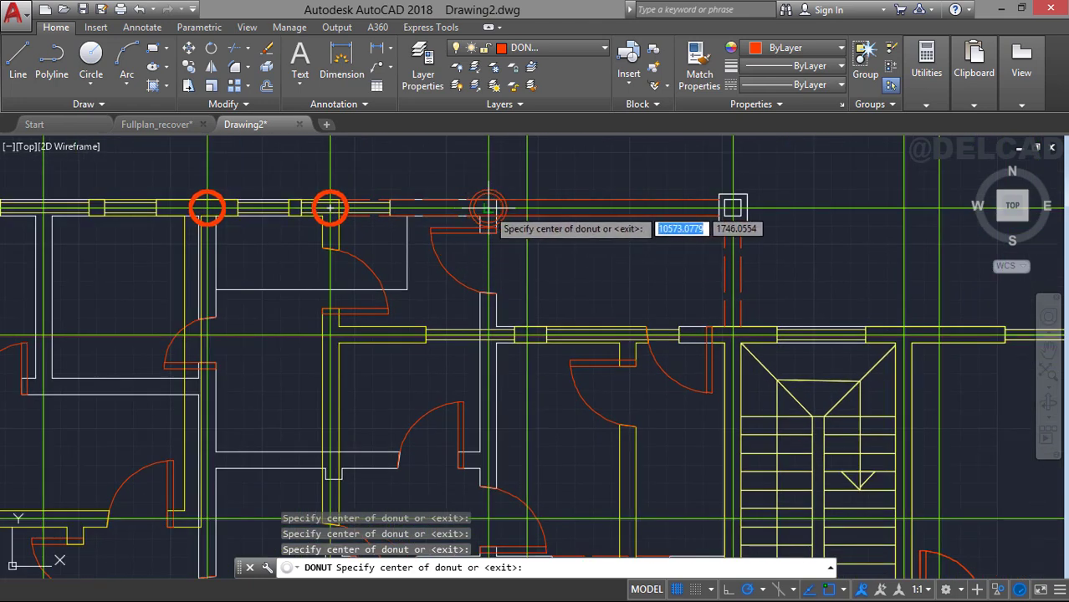
middle_drag(594, 234, 669, 270)
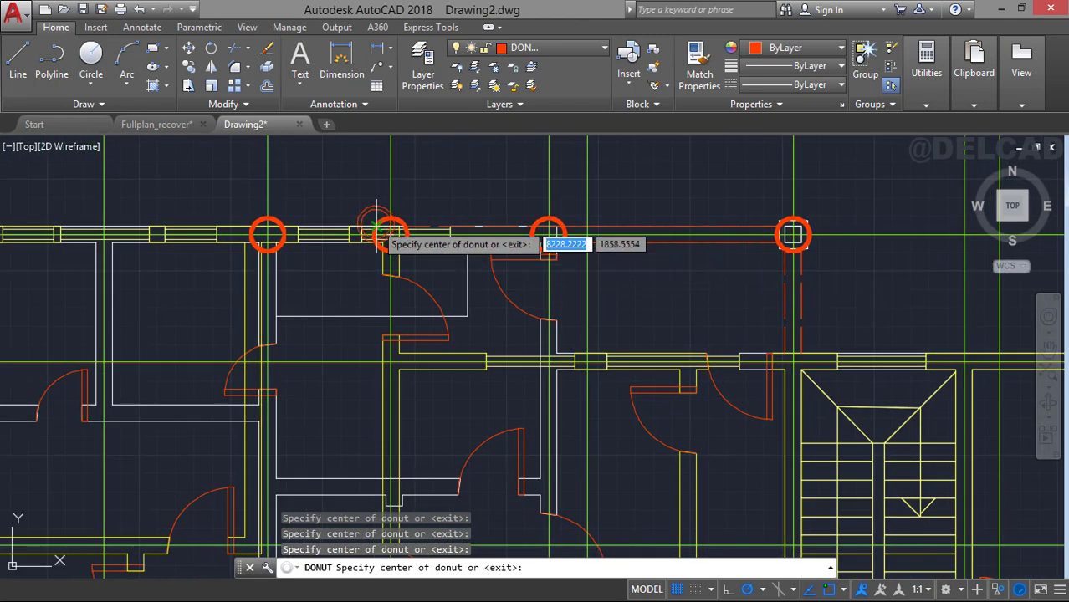
Erase the donut where the uppermost horizontal grid line meets the fourth vertical grid line.
key(Escape)
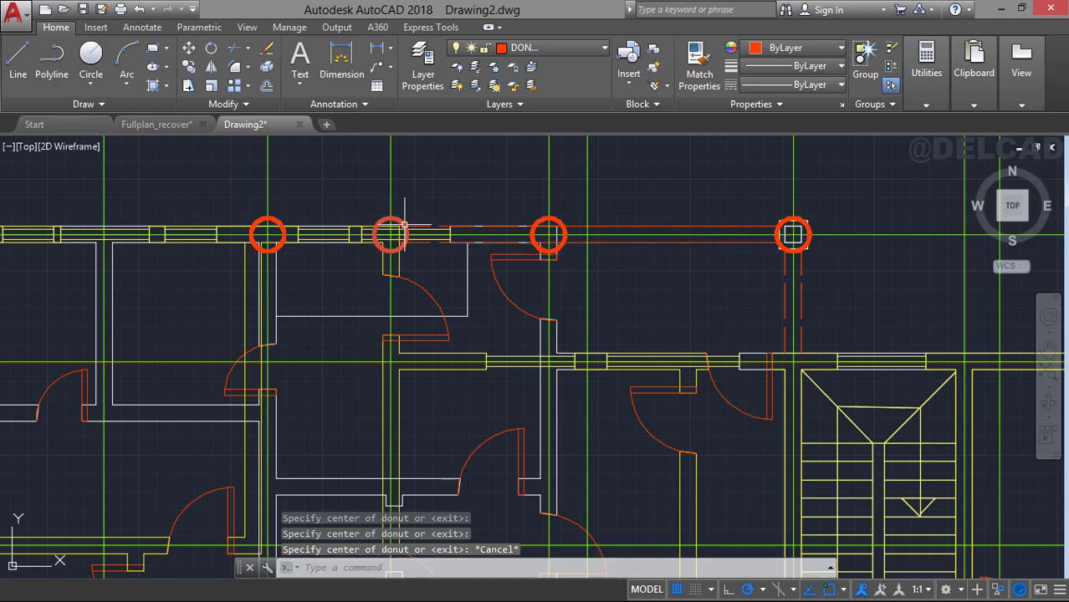
key(Delete)
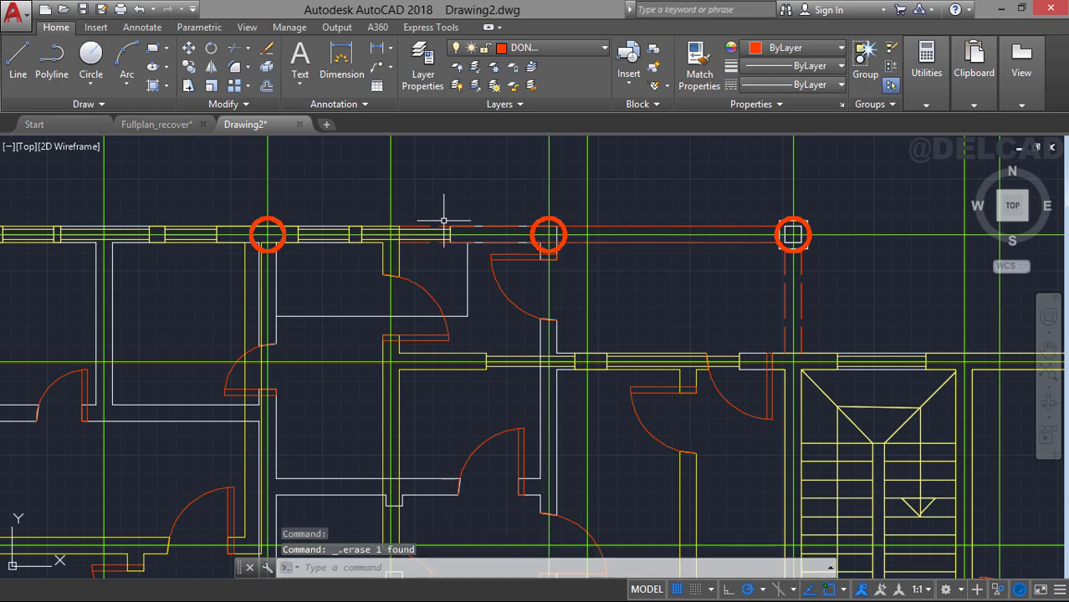
Restart Donut with diameters 400 and 500 and mark the third horizontal grid line at the left outer wall and third vertical grid line.
text(DONUT)
key(Return)
key(Return)
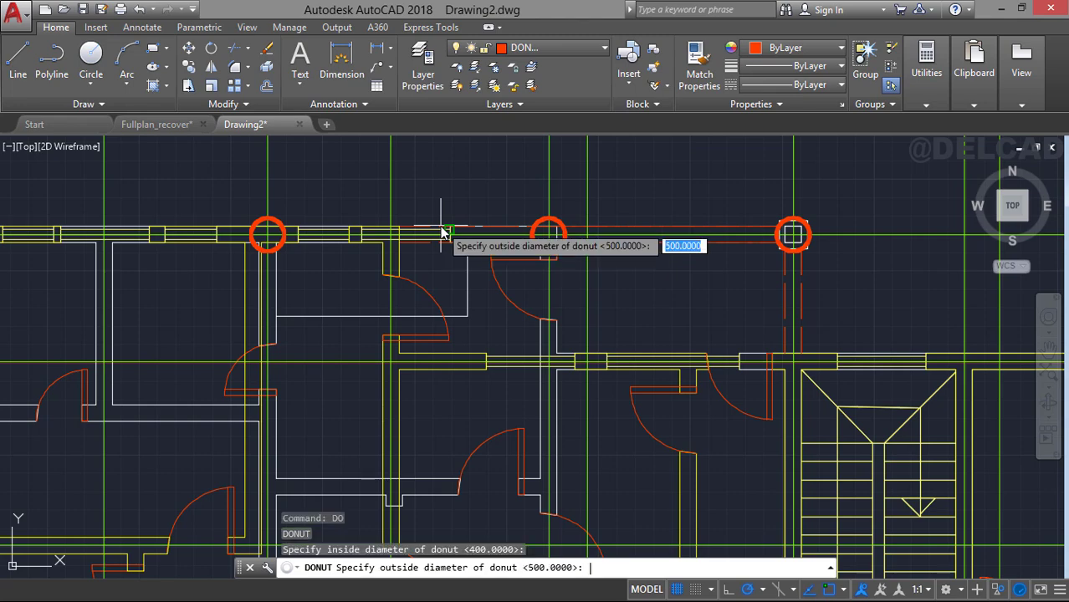
key(Return)
middle_drag(452, 299, 560, 245)
mouse_move(395, 314)
middle_down()
mouse_move(411, 249)
mouse_move(434, 235)
middle_up()
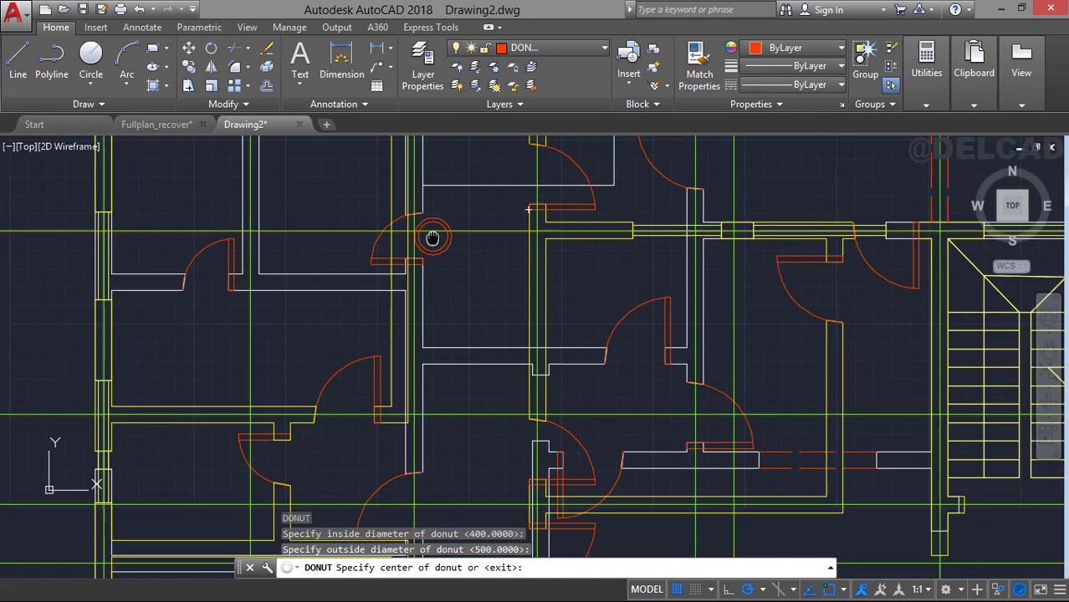
middle_drag(341, 321, 417, 266)
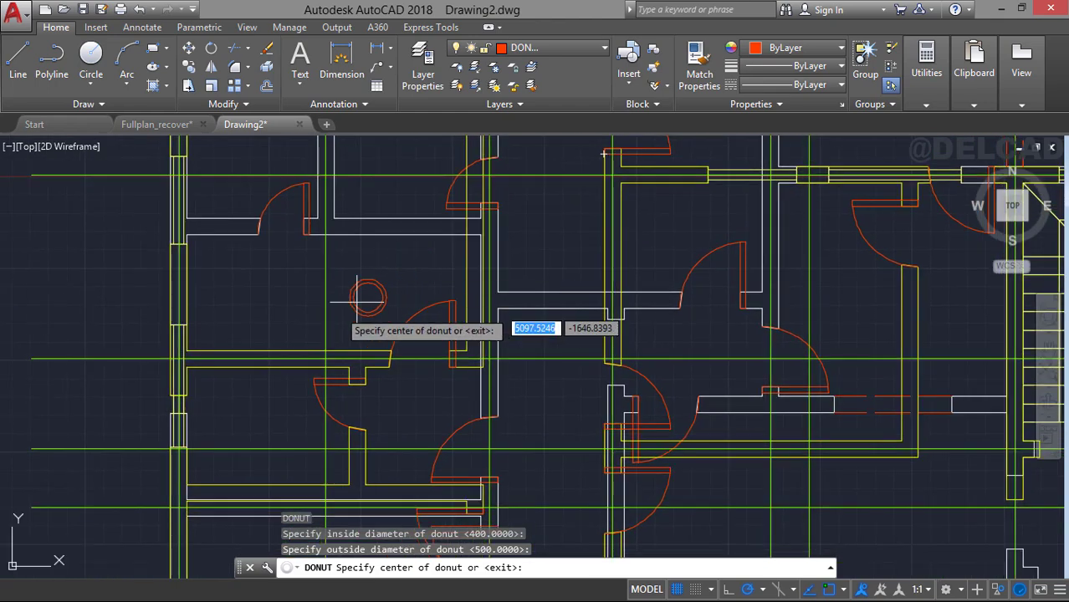
click(177, 358)
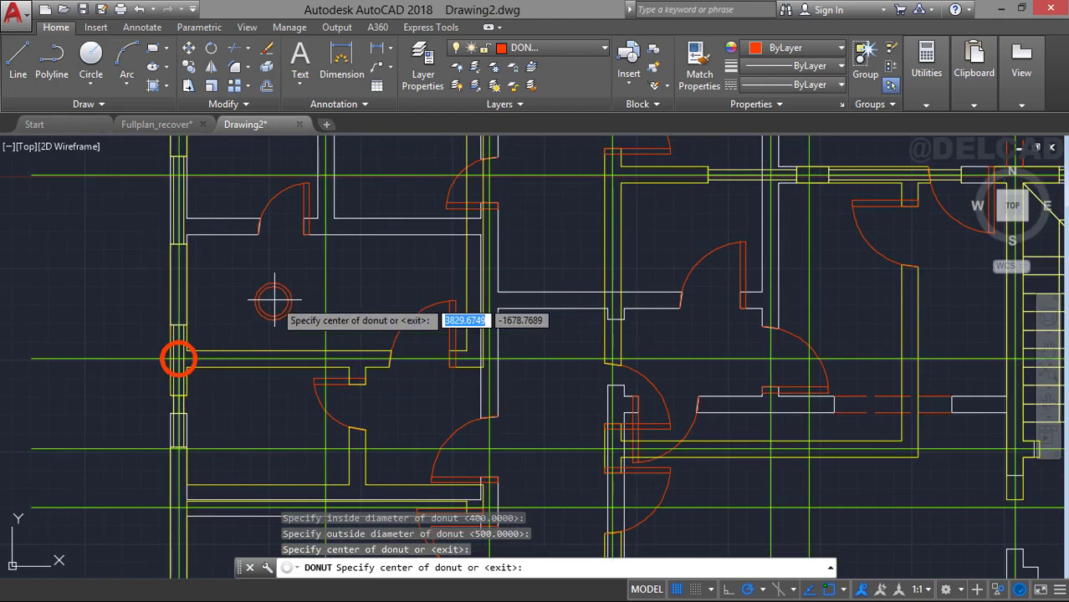
middle_drag(272, 297, 207, 313)
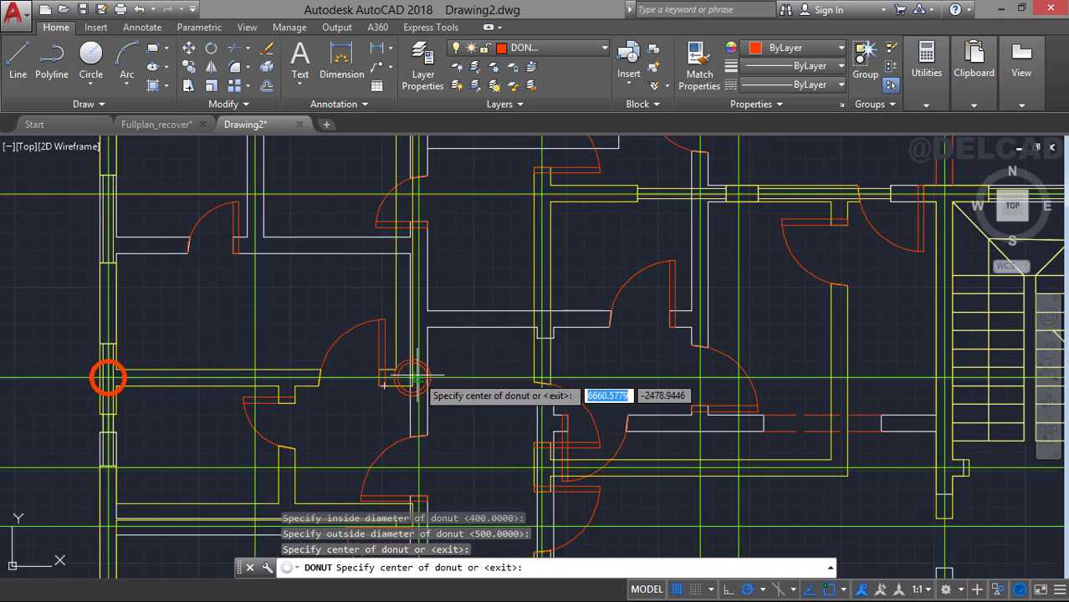
Place donuts on the second horizontal grid line at the fifth vertical grid line and both upper corners of the stairwell.
middle_drag(410, 289, 204, 348)
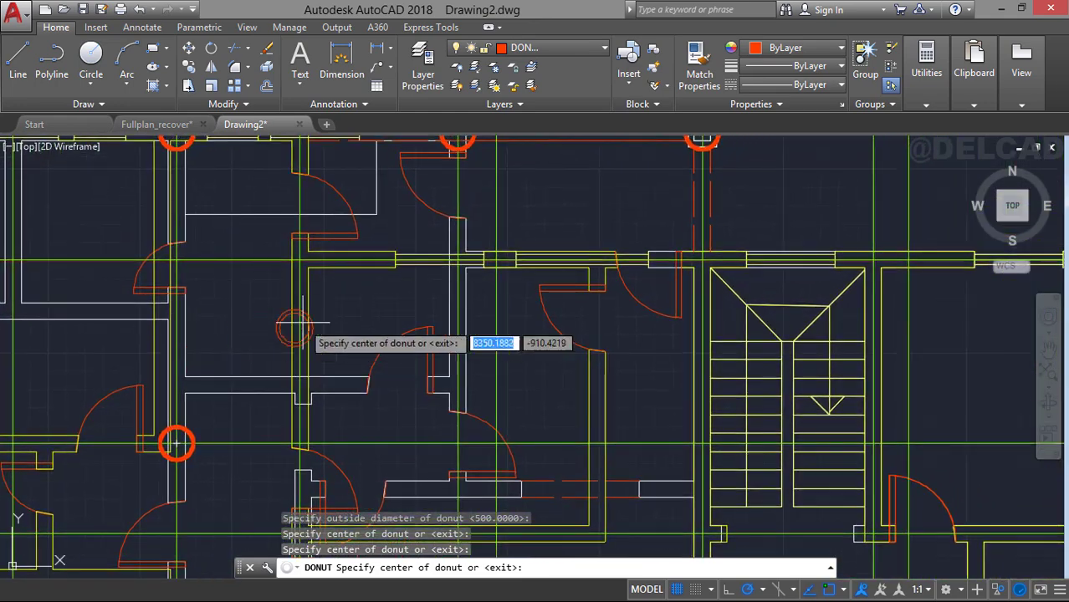
scroll(453, 297, up, 5)
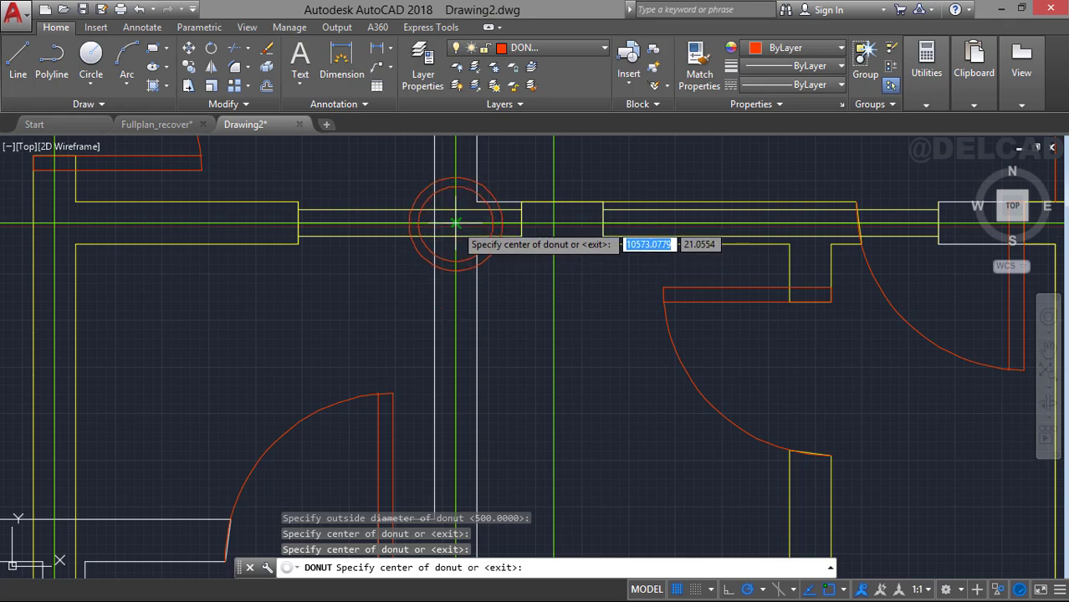
click(455, 223)
scroll(453, 232, down, 2)
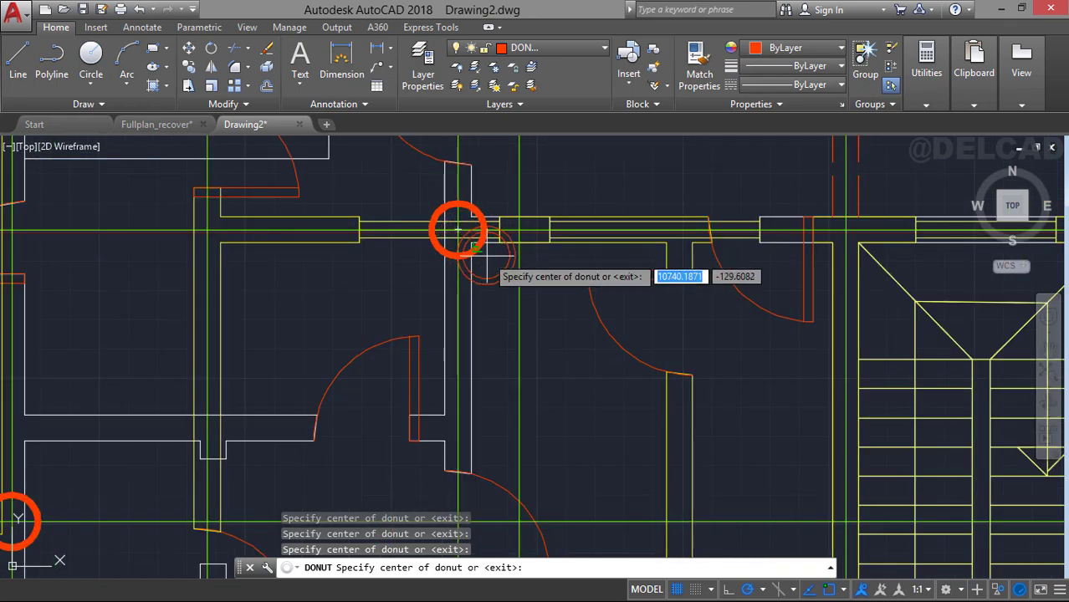
scroll(454, 232, down, 2)
middle_drag(477, 248, 297, 239)
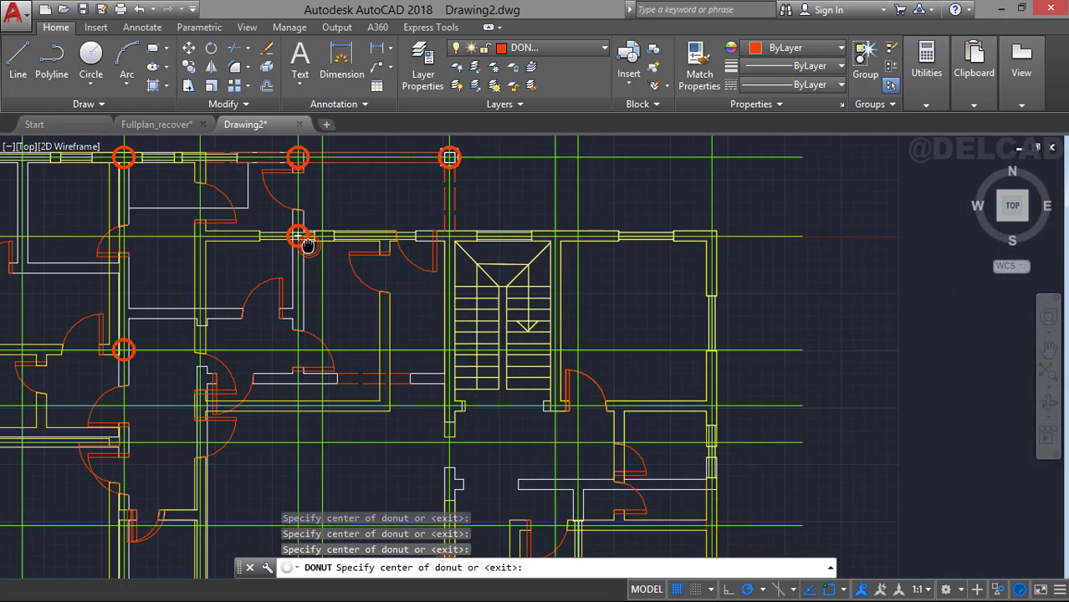
scroll(455, 272, up, 4)
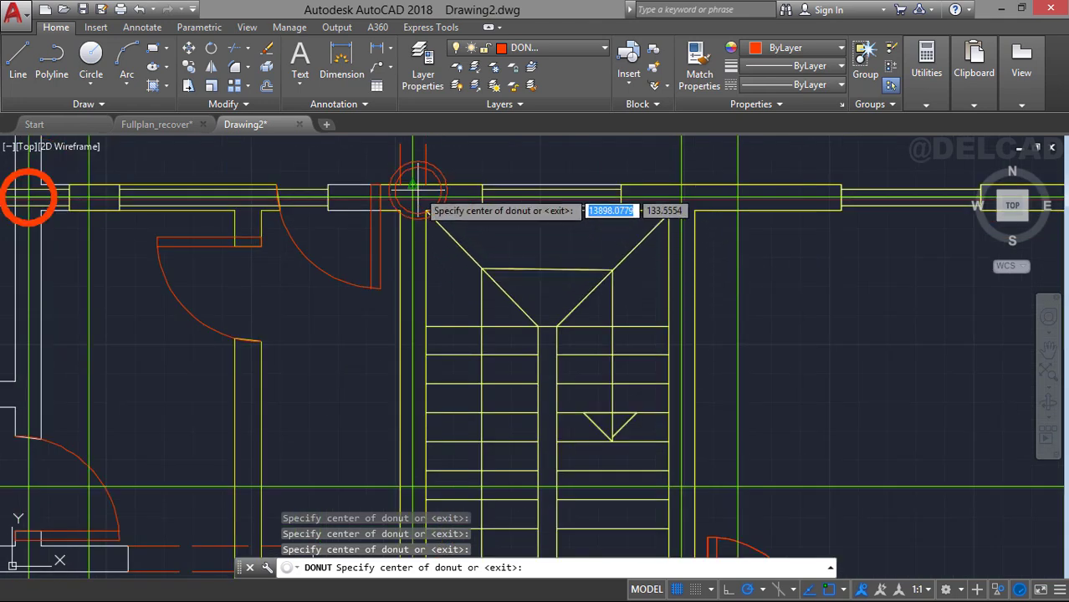
click(682, 196)
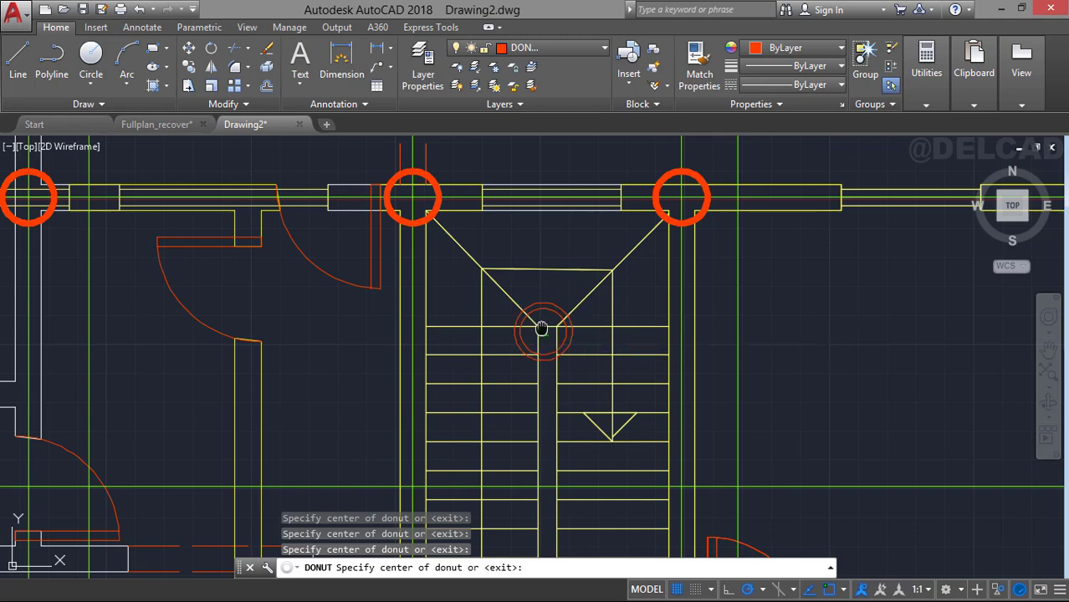
Place donuts at the two lower corners of the stairwell on the fourth horizontal grid line.
scroll(544, 330, down, 2)
middle_drag(506, 334, 484, 227)
middle_drag(455, 358, 460, 340)
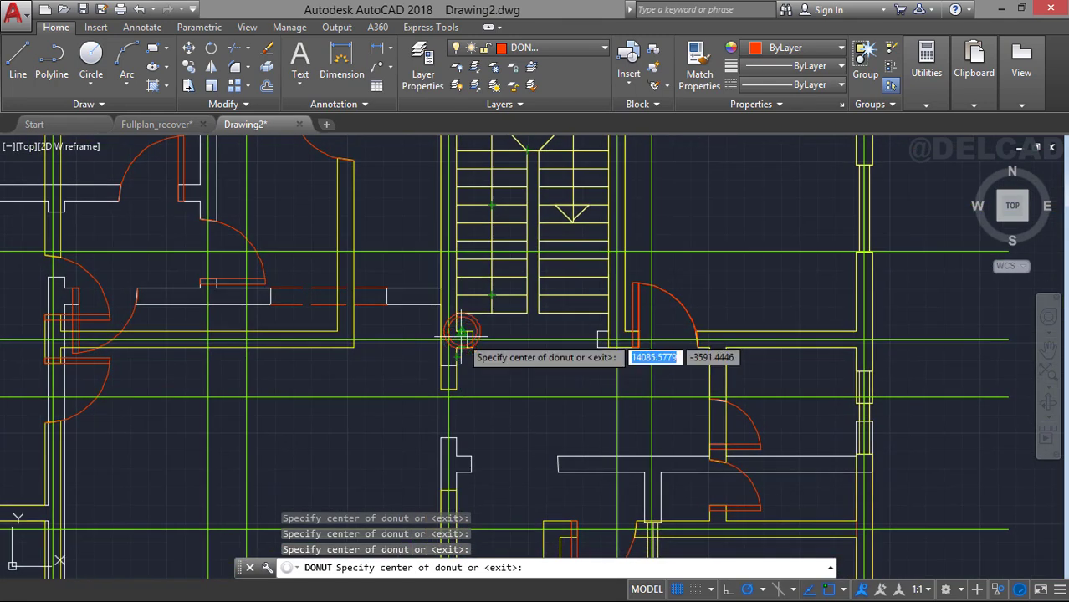
scroll(462, 340, up, 2)
click(438, 341)
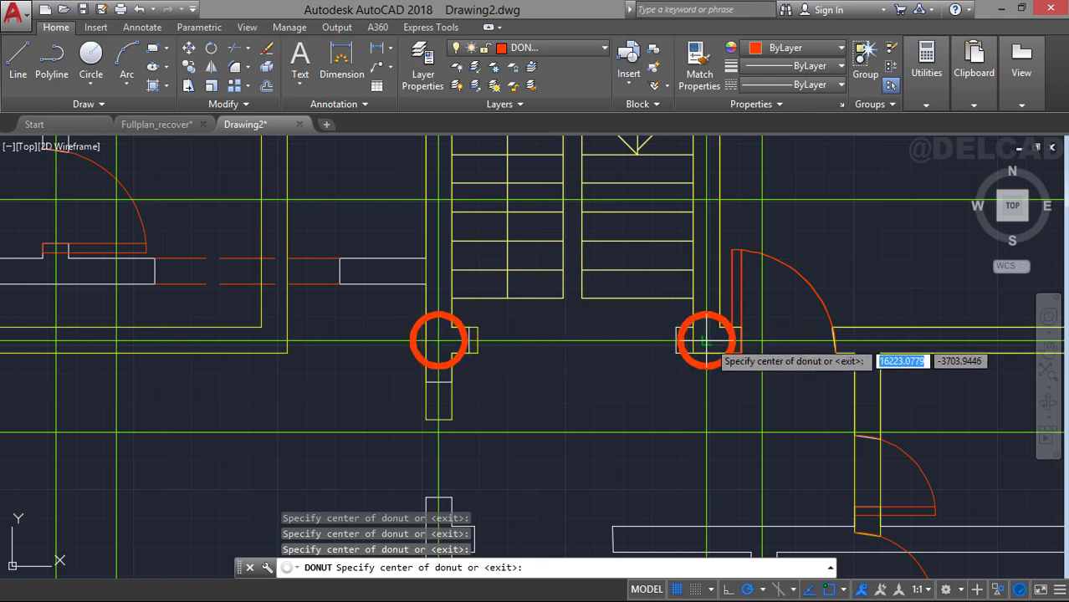
Place a donut at the outer corner of the room right of the stairwell, on the second horizontal grid line.
scroll(707, 340, down, 2)
mouse_move(706, 341)
middle_down()
mouse_move(544, 358)
mouse_move(513, 382)
middle_up()
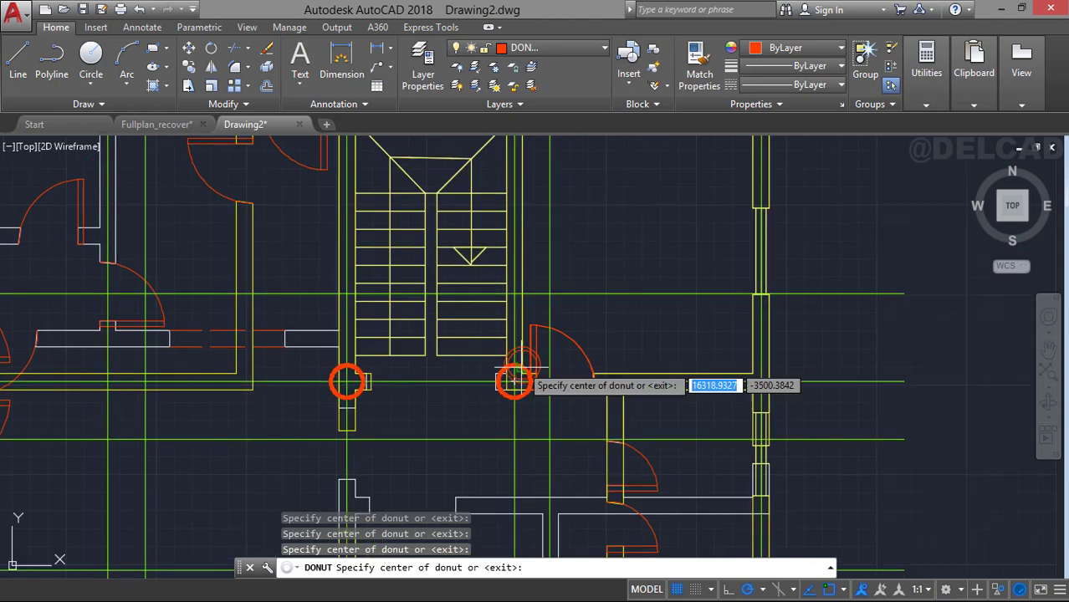
scroll(594, 262, down, 2)
mouse_move(653, 236)
middle_down()
mouse_move(622, 247)
mouse_move(571, 307)
middle_up()
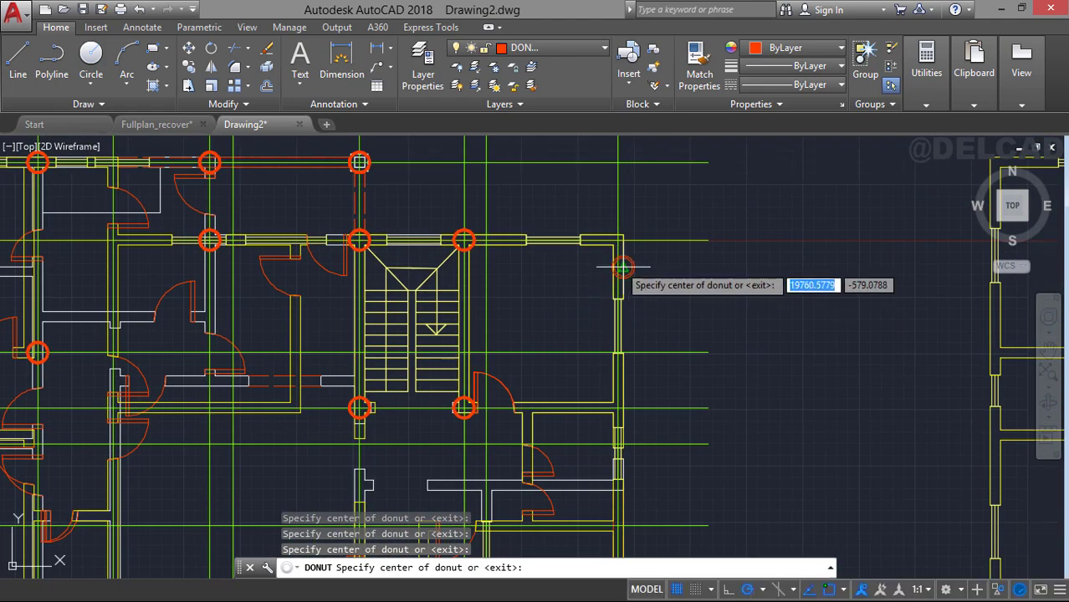
scroll(623, 267, up, 3)
click(614, 231)
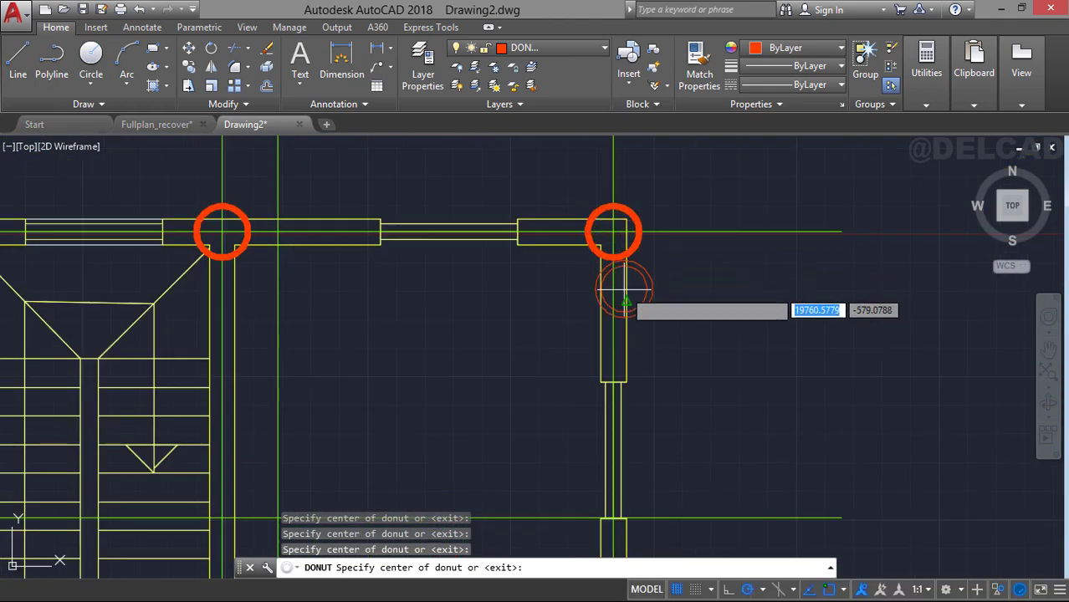
Place a donut on the right outer wall where it crosses the fourth horizontal grid line, level with the stairwell's lower corners.
scroll(625, 291, down, 2)
middle_drag(625, 370, 635, 228)
middle_drag(637, 328, 649, 282)
scroll(649, 289, down, 2)
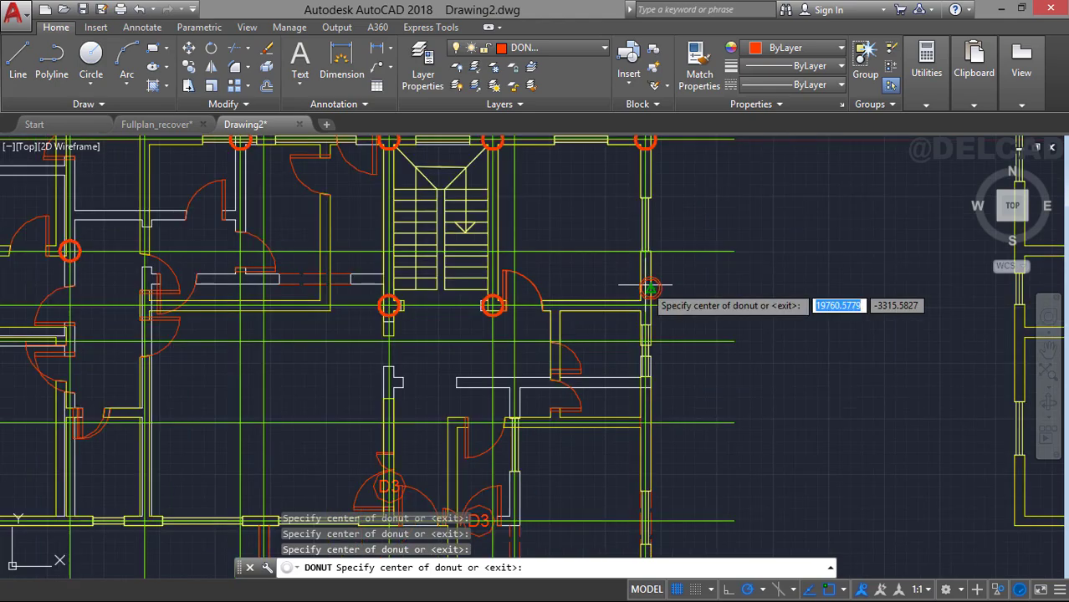
mouse_move(472, 297)
middle_down()
mouse_move(648, 353)
mouse_move(662, 383)
middle_up()
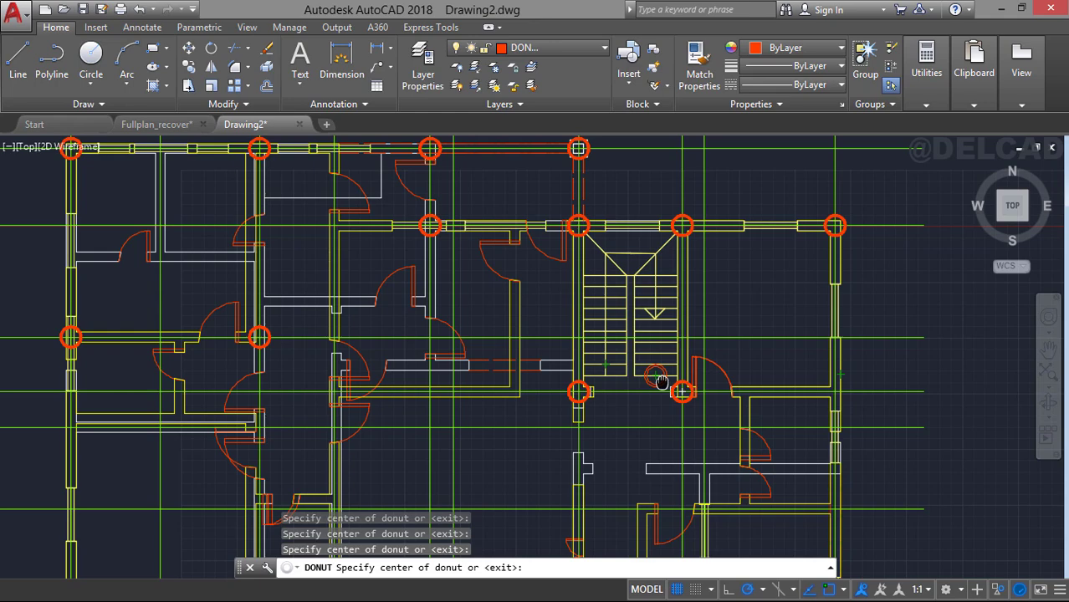
middle_drag(662, 383, 551, 347)
scroll(691, 361, up, 2)
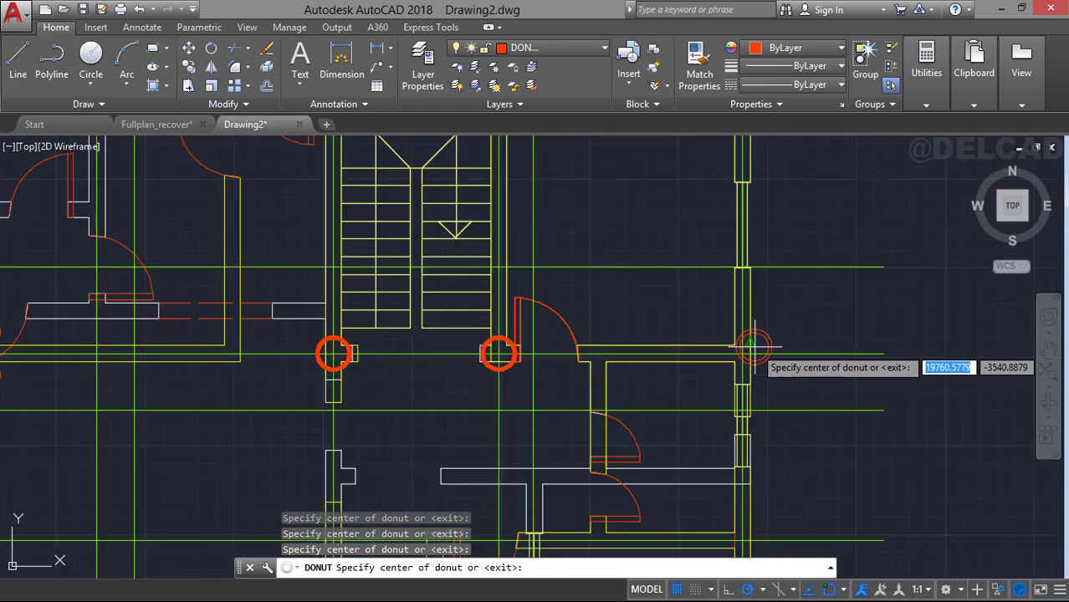
click(742, 354)
Place a donut on the right outer wall at the sixth horizontal grid line, where the inner wall below the two small doors meets it.
scroll(741, 354, down, 2)
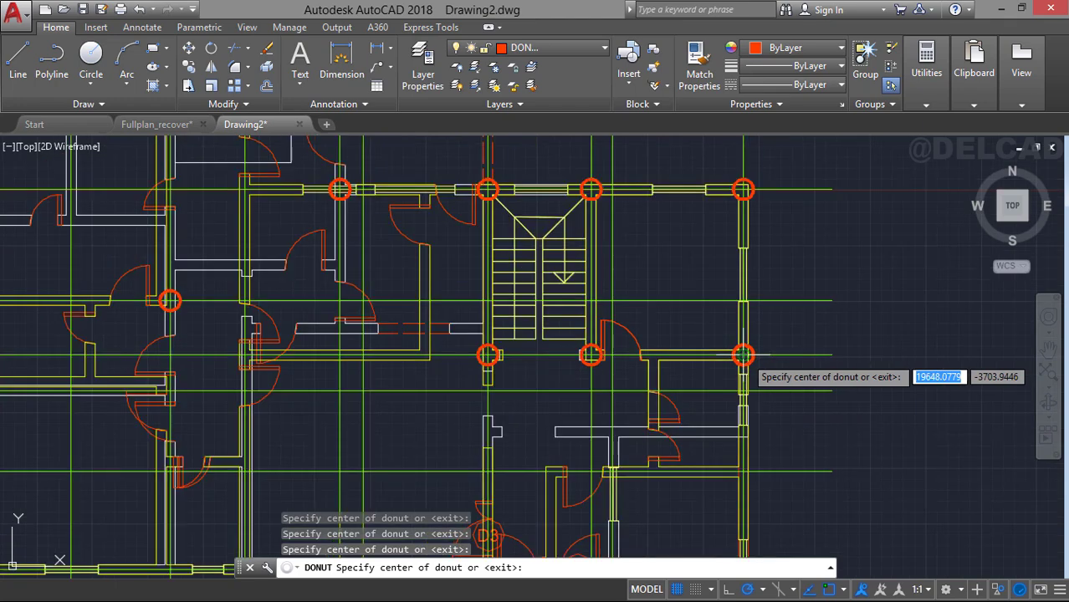
mouse_move(732, 420)
middle_down()
mouse_move(673, 280)
mouse_move(642, 264)
middle_up()
scroll(669, 320, up, 2)
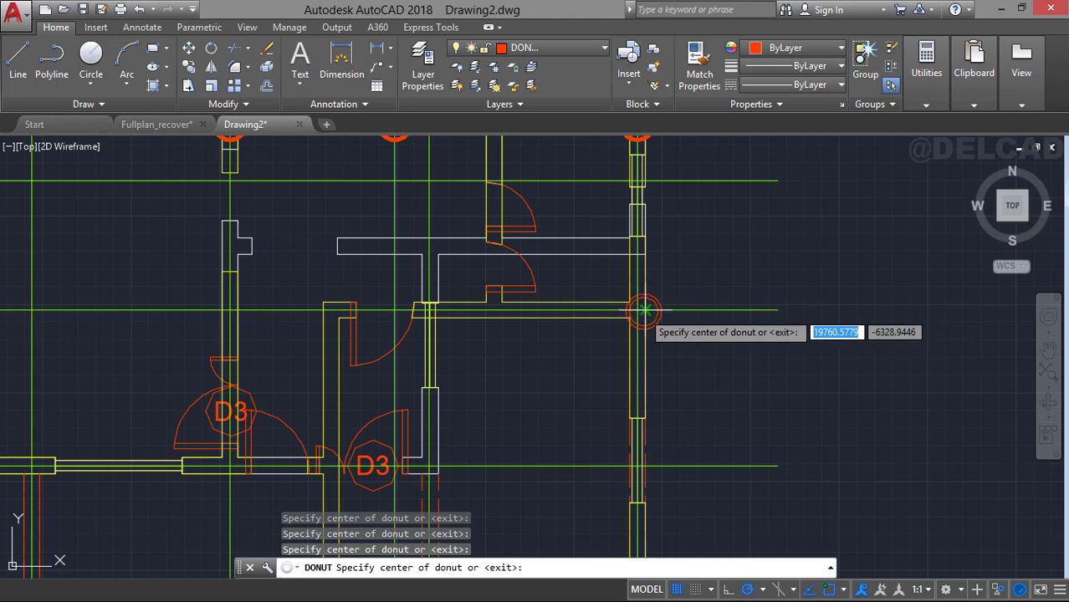
click(636, 310)
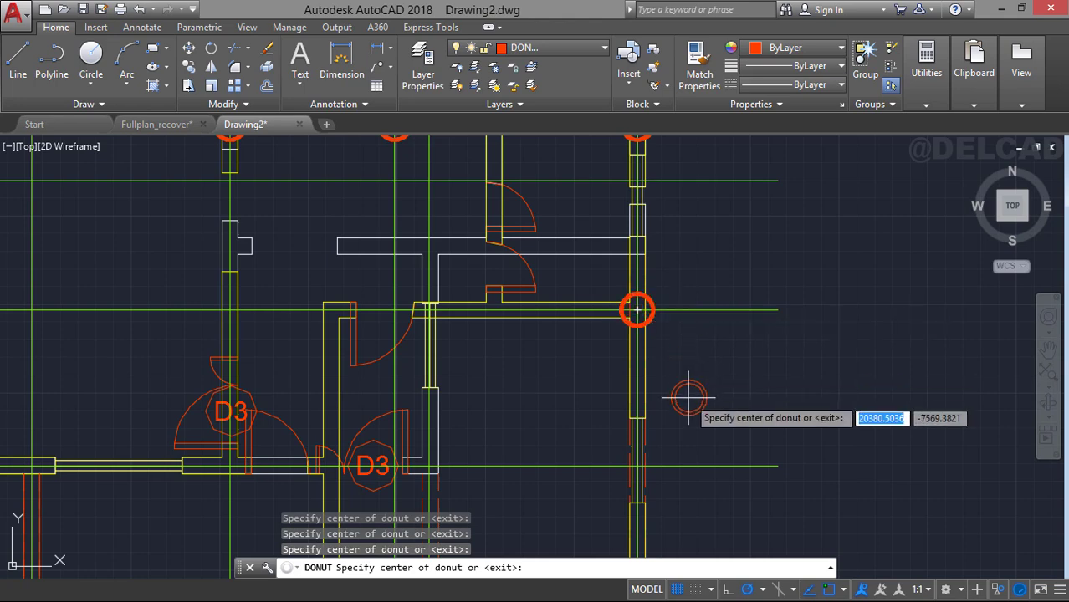
Place donuts on the lowest horizontal grid line at the building's lower-right corner and at the next square column to its left.
middle_drag(692, 389, 674, 269)
middle_drag(658, 408, 672, 304)
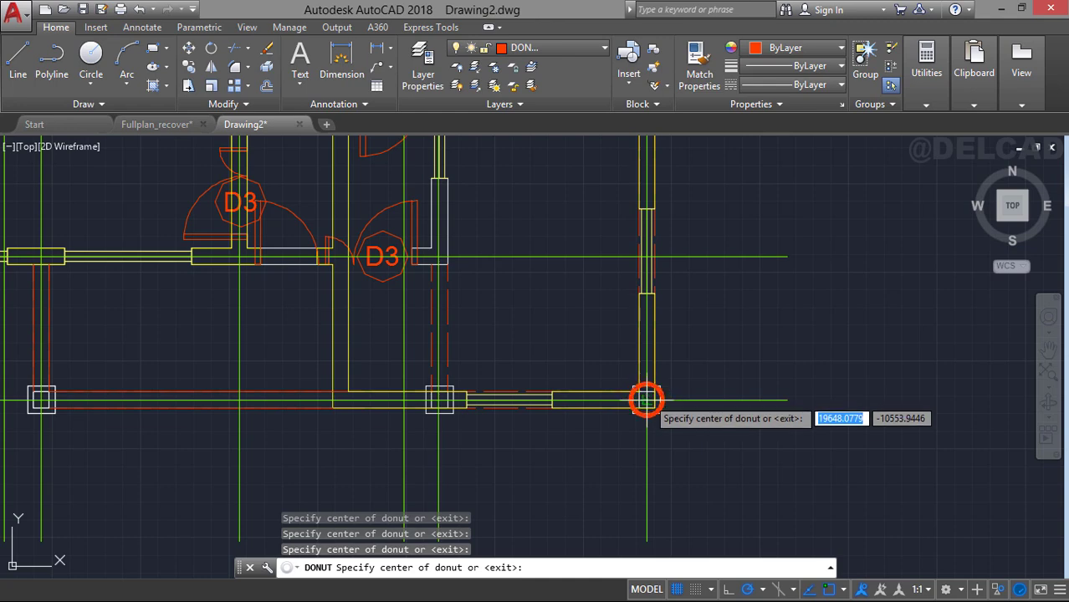
click(646, 401)
click(438, 400)
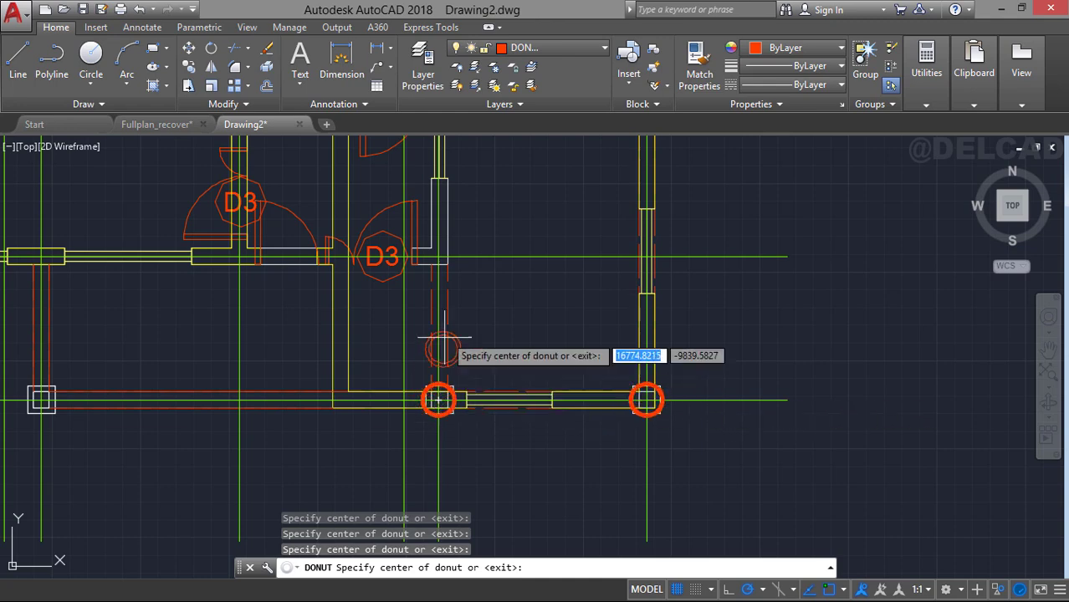
Place donuts at the two wall junctions beside the D3 doors on the next grid line up, and at the porch's lower-left column.
middle_drag(451, 311, 532, 398)
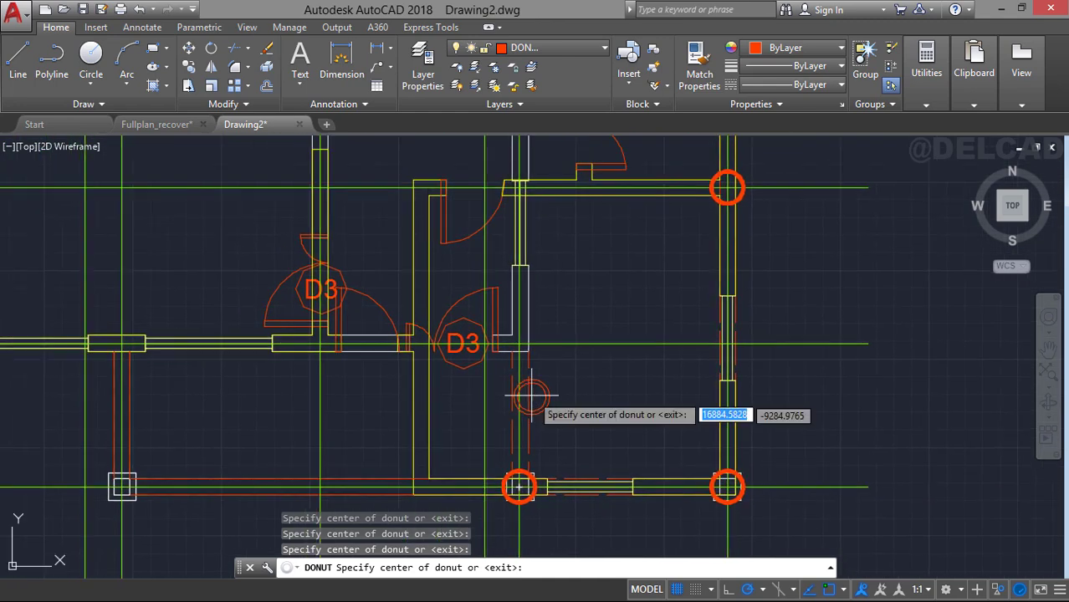
click(518, 343)
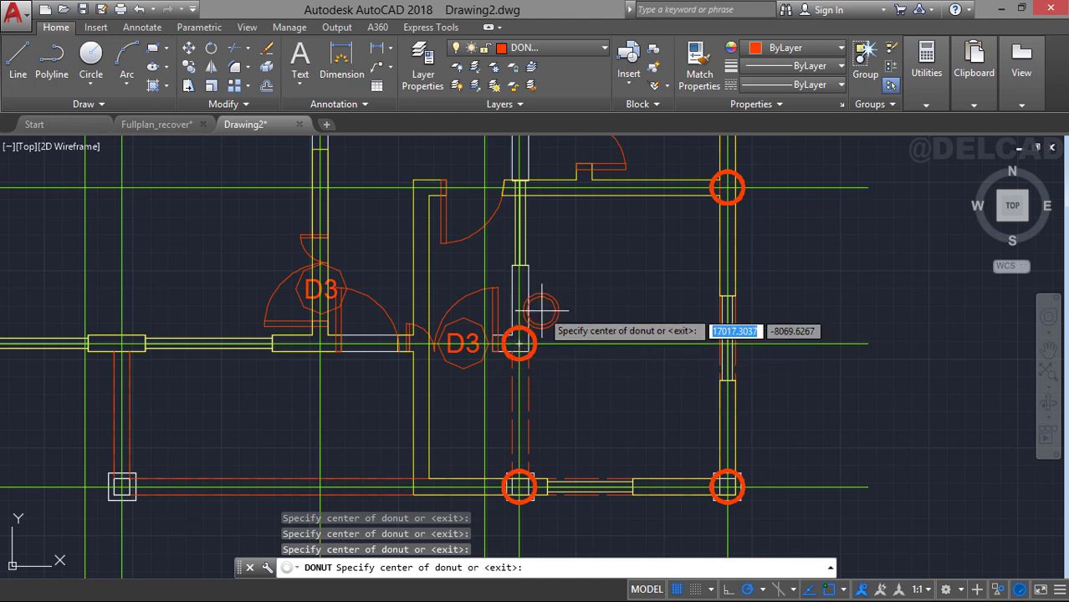
click(323, 342)
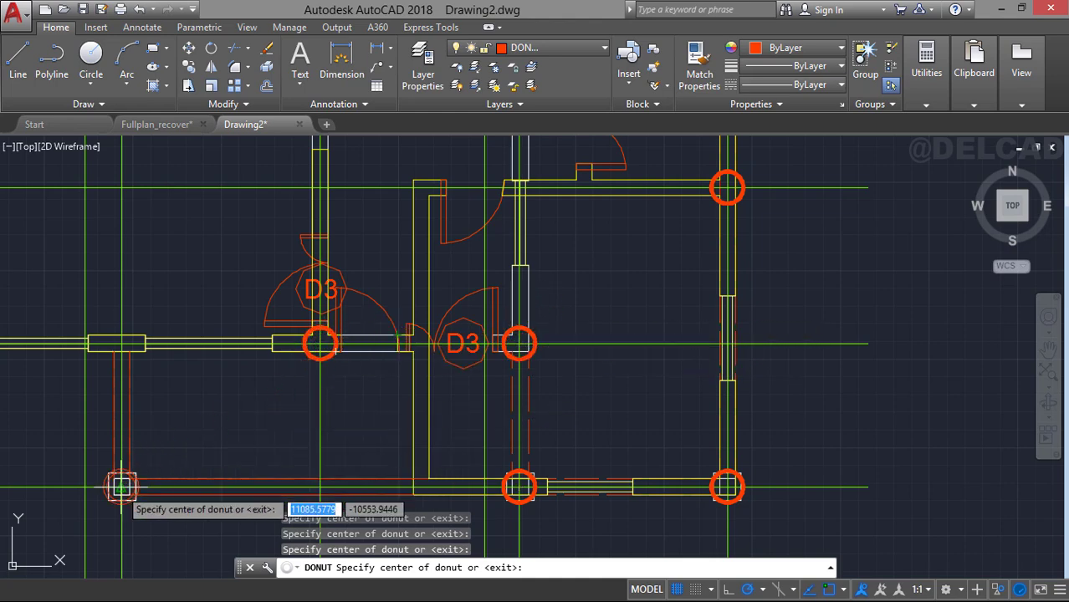
click(121, 486)
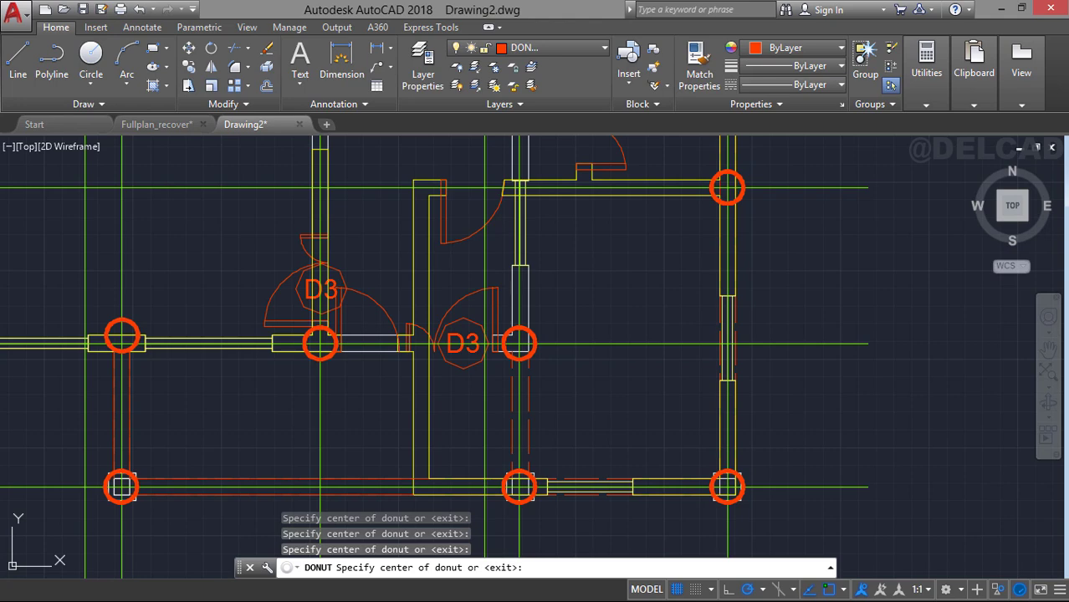
Delete the off-centre donut above the porch's lower-left column and place a 400/500 donut at the exact grid intersection there.
key(Escape)
click(130, 319)
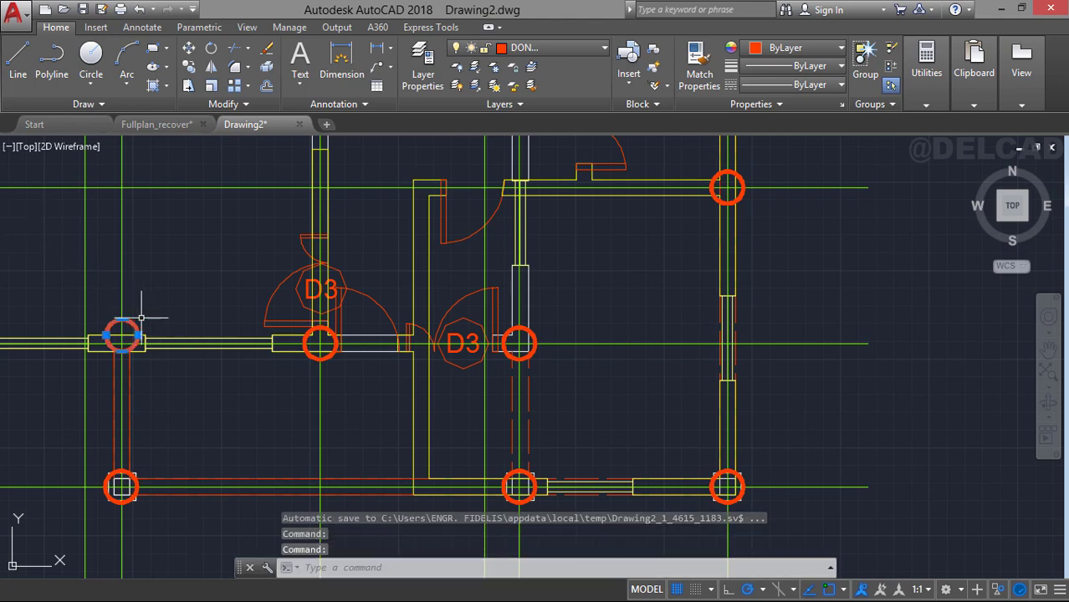
key(Delete)
key(Return)
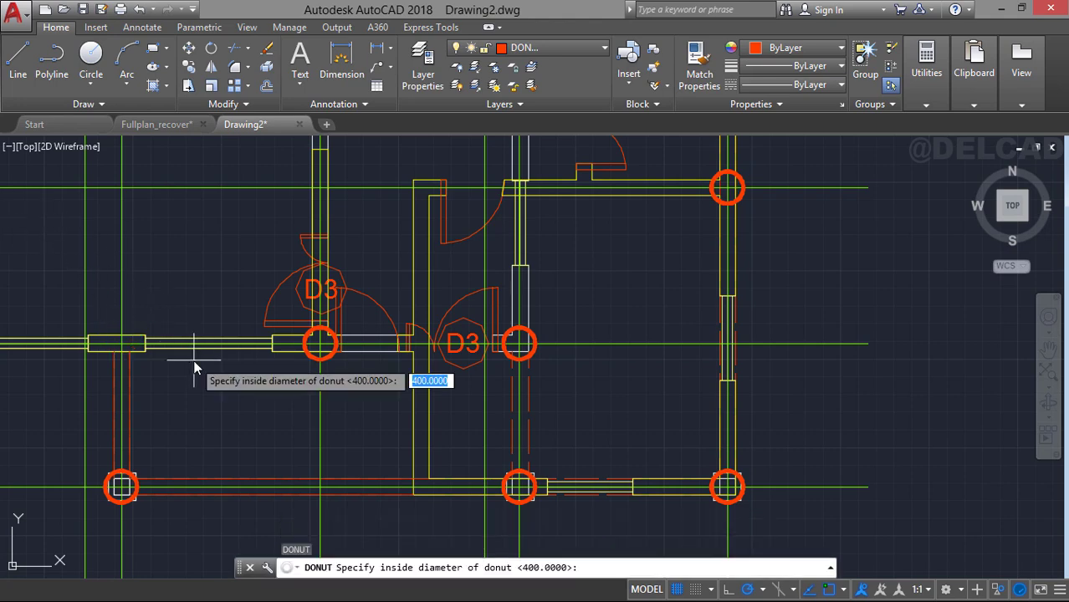
key(Return)
key(Return)
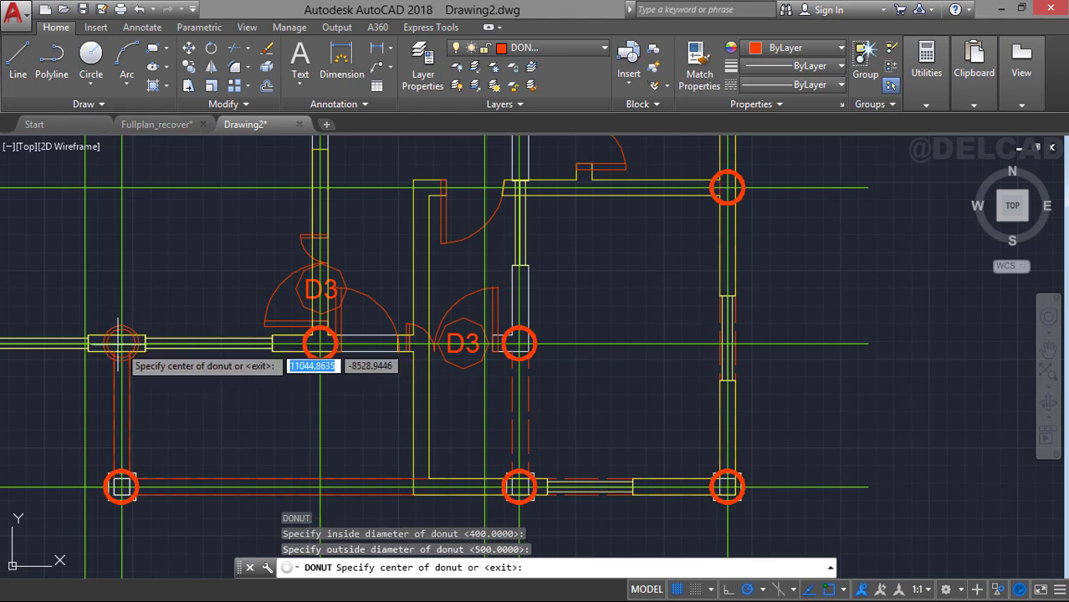
click(122, 343)
Place a donut where the sixth horizontal grid line meets the inner wall above the right D3 door, and end the placement.
mouse_move(406, 282)
middle_down()
mouse_move(381, 362)
mouse_move(346, 375)
middle_up()
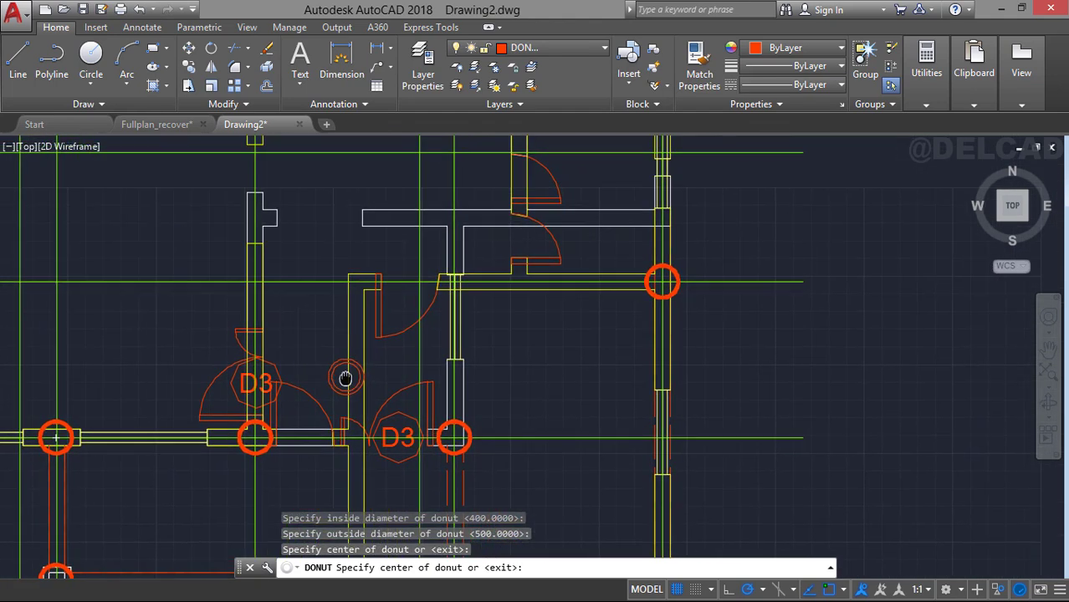
click(453, 281)
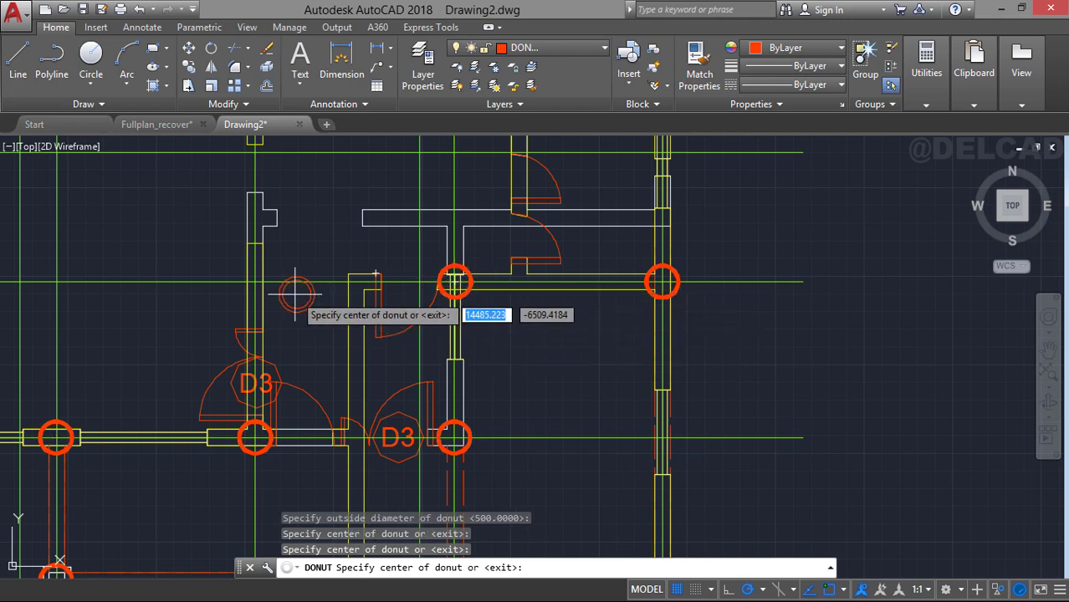
middle_drag(321, 272, 465, 380)
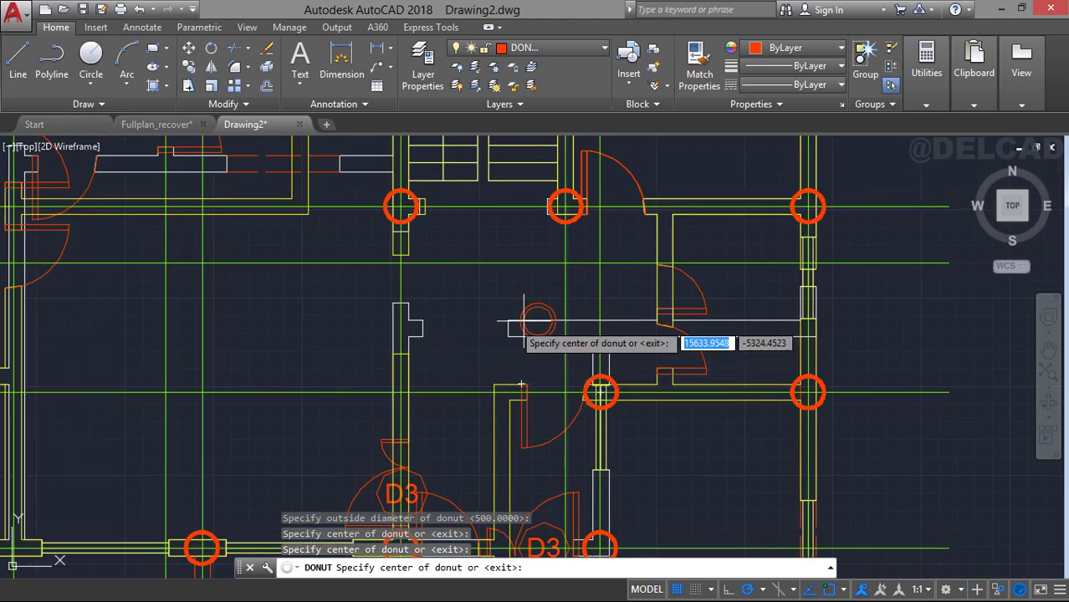
key(Escape)
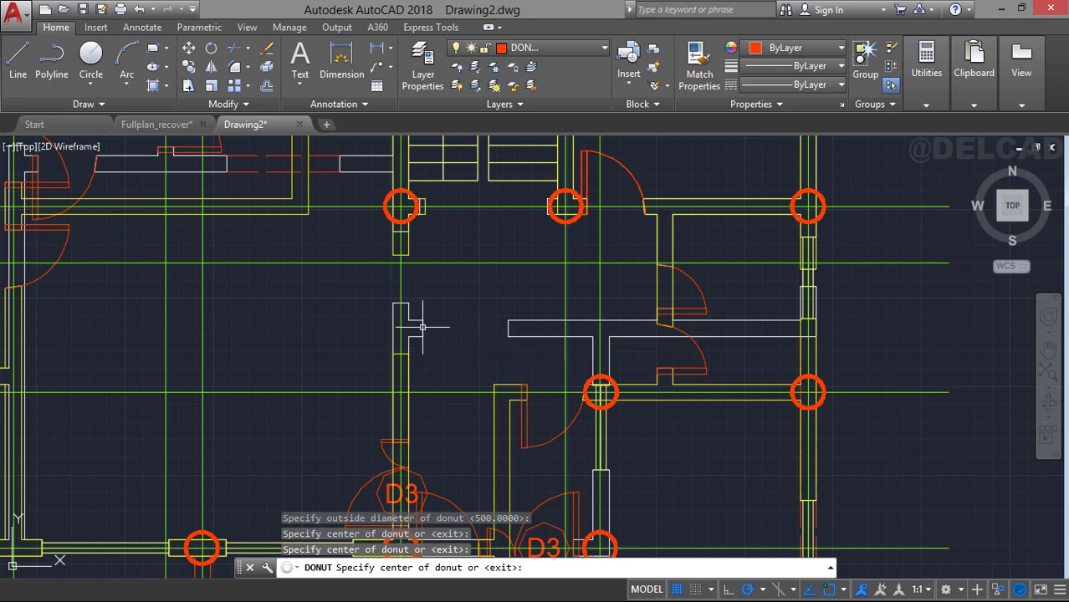
Copy the fifth horizontal grid line straight down to the middle of the short wall stub below the stairwell, using Mid Between 2 Points.
click(499, 262)
right_click(499, 262)
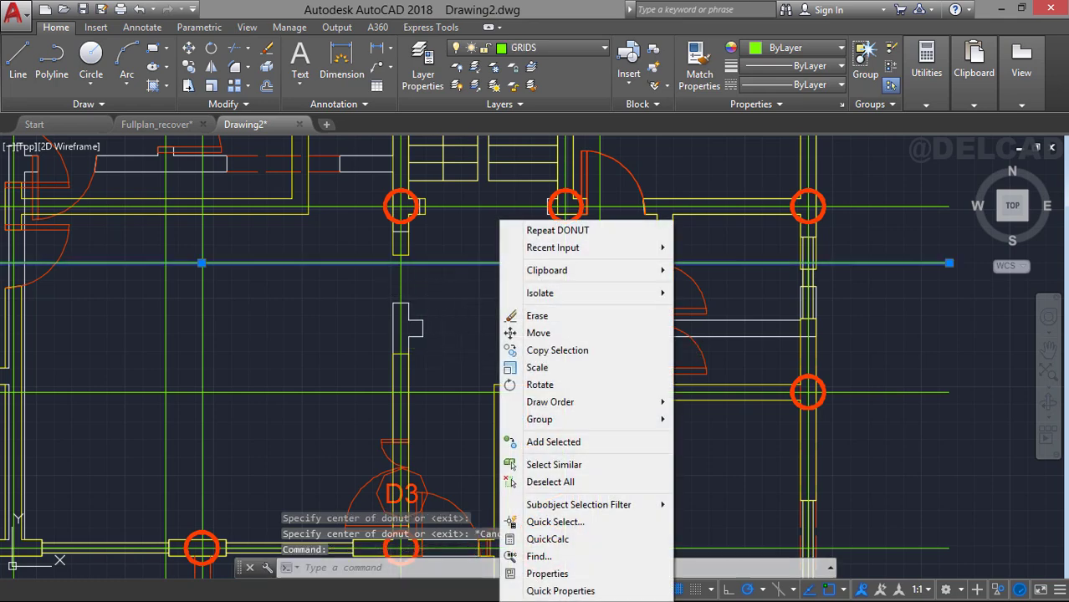
click(552, 351)
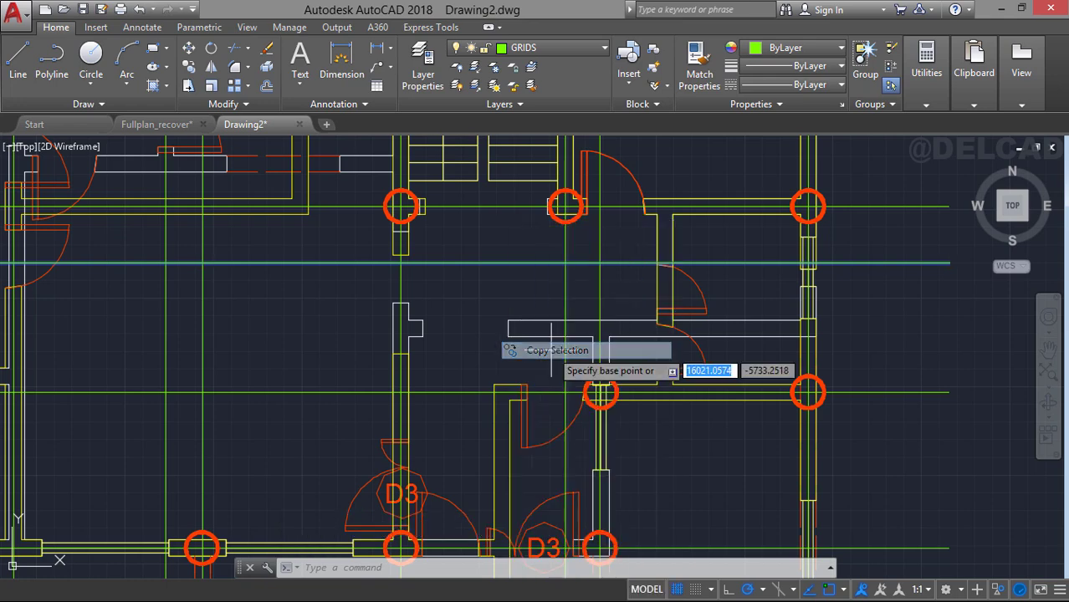
click(401, 262)
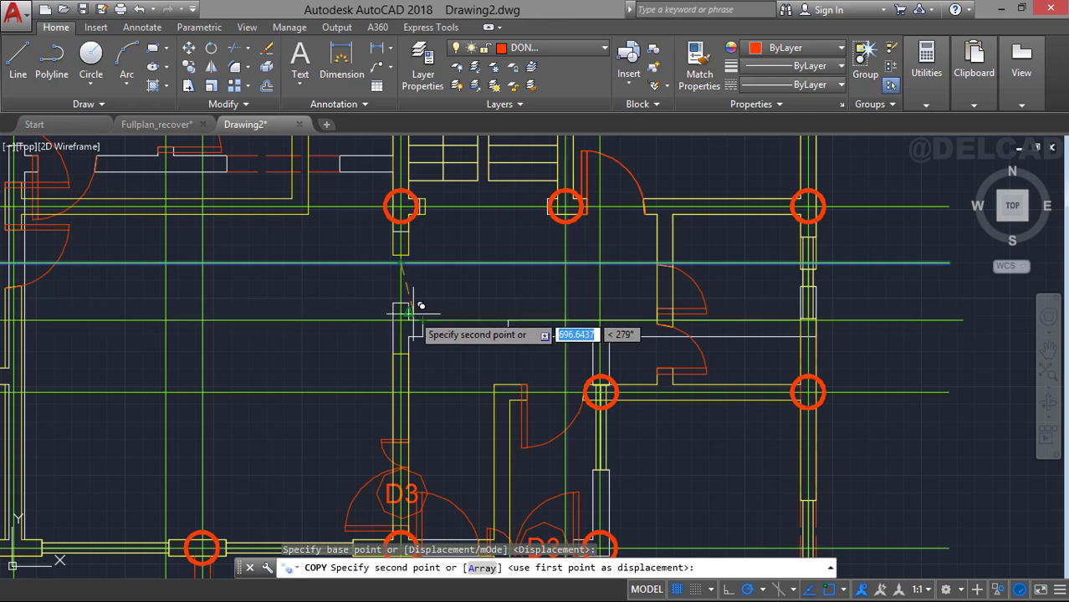
key(F8)
shift+right_click(409, 320)
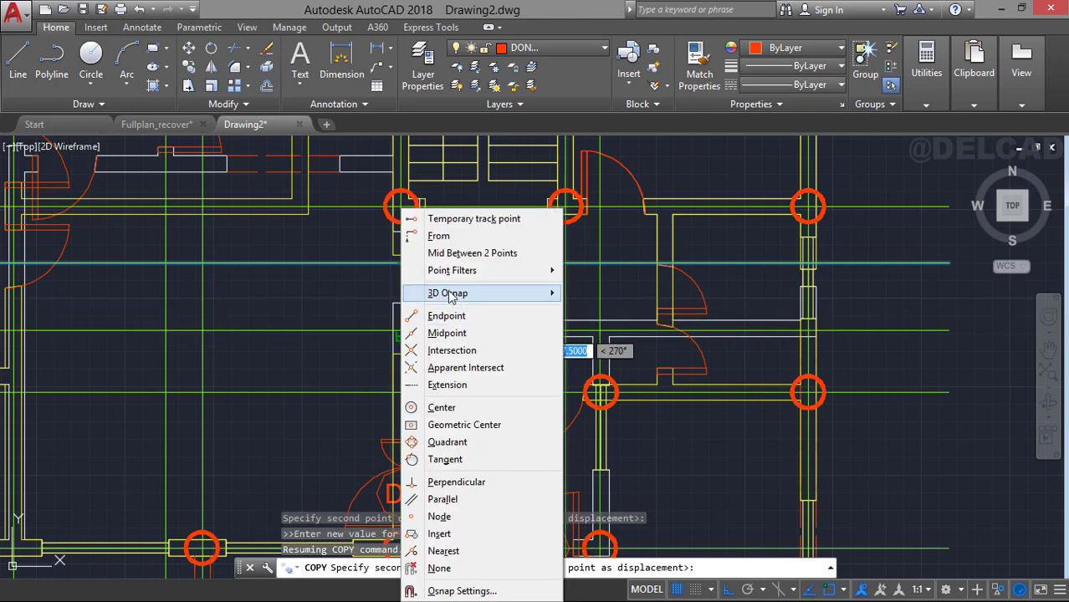
click(453, 248)
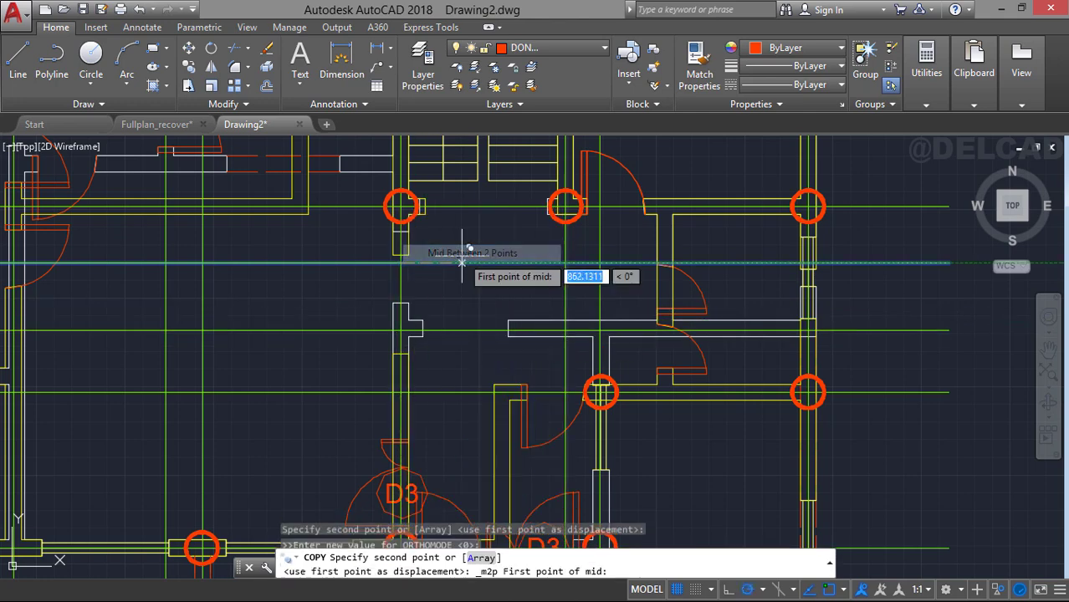
click(408, 320)
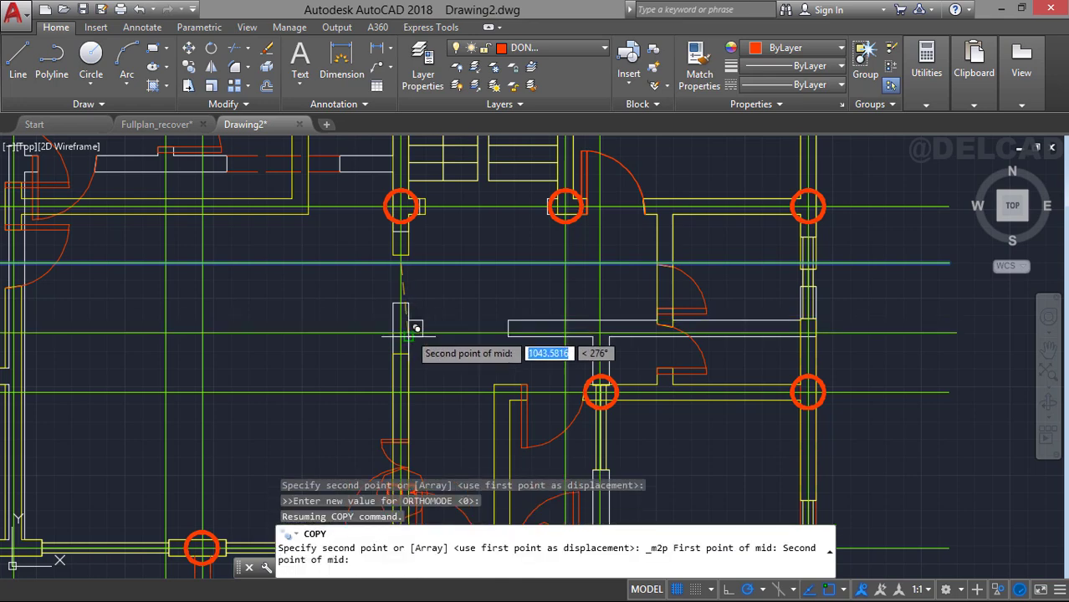
click(409, 330)
key(Escape)
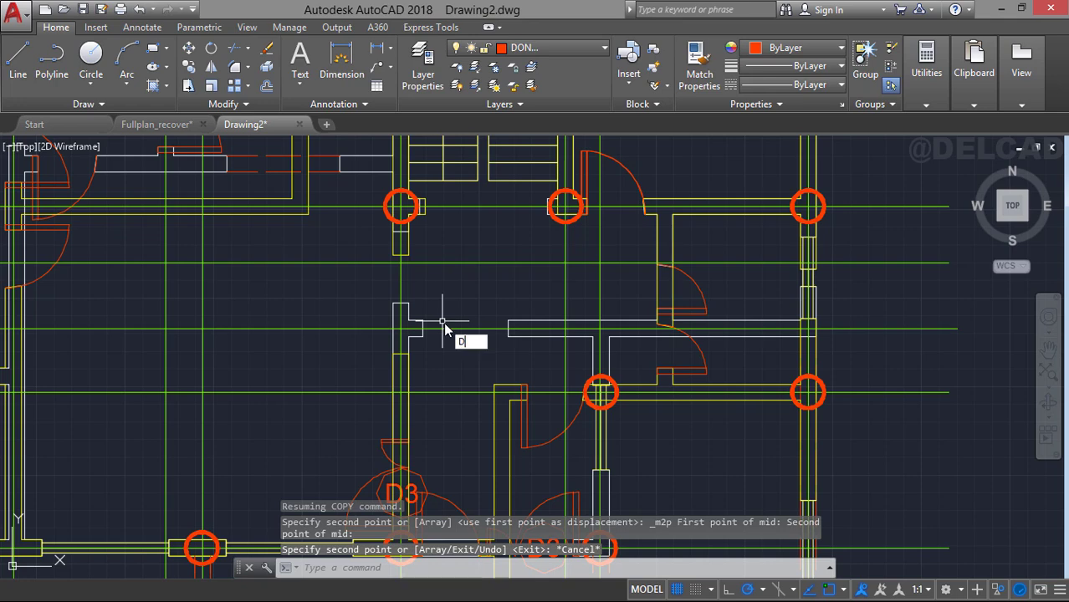
Place a 400/500 donut where the copied grid line crosses the wall at the stub below the stairwell.
text(O)
key(Return)
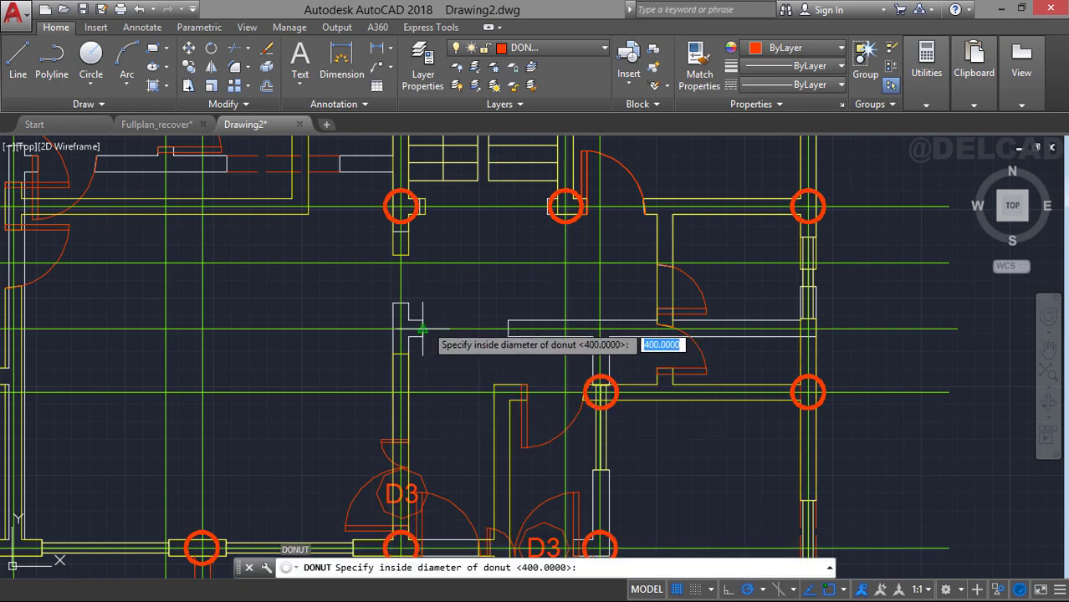
key(Return)
key(Return)
scroll(415, 320, up, 3)
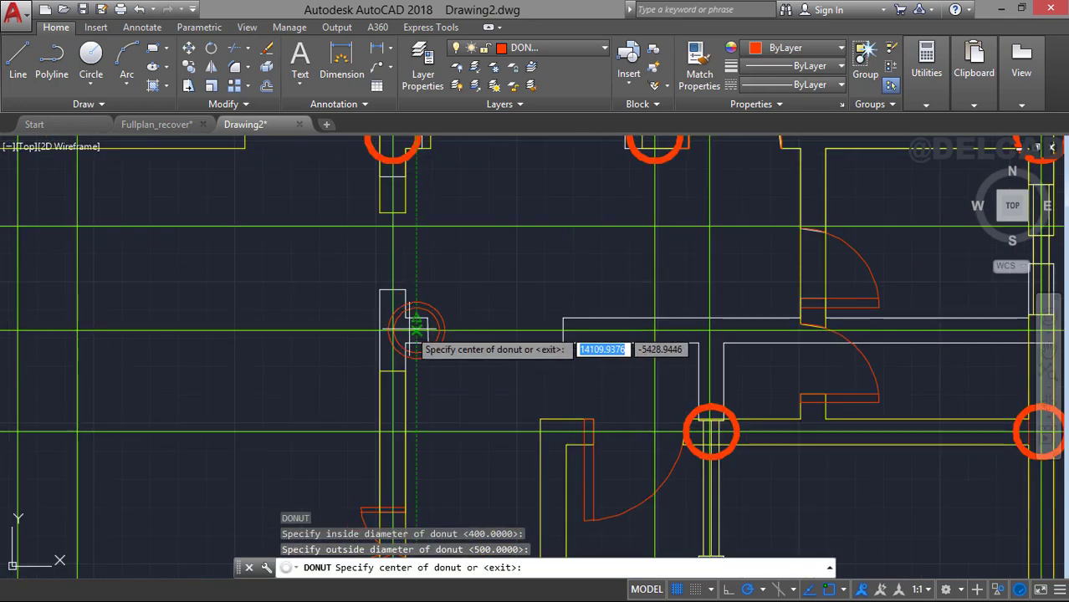
scroll(462, 312, down, 4)
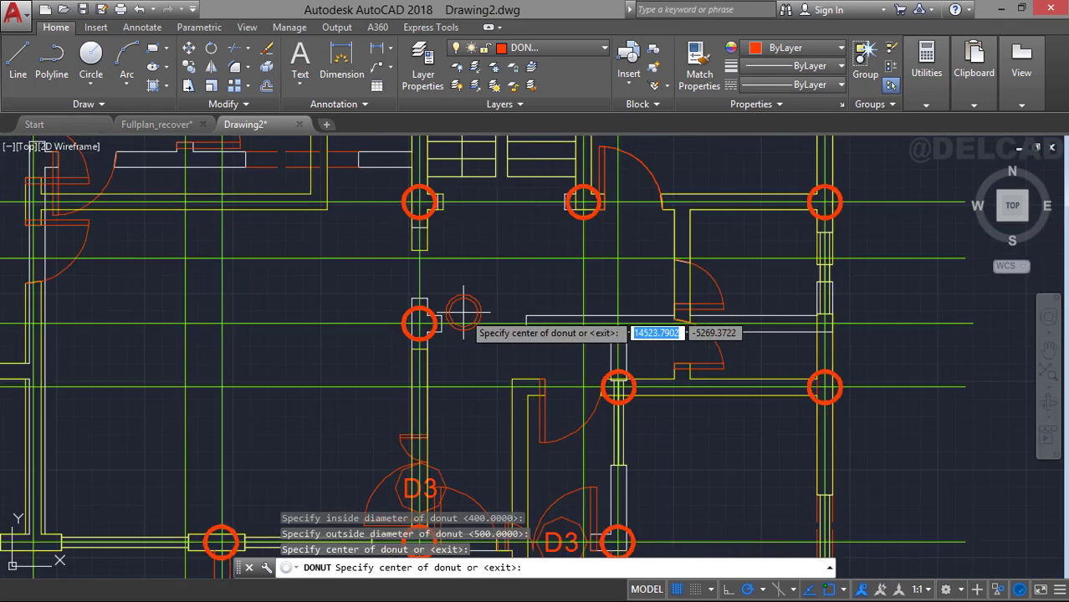
Place donuts along the lower outer wall at the two inner-wall junctions left of the porch and at the building's lower-left corner.
middle_drag(456, 312, 578, 295)
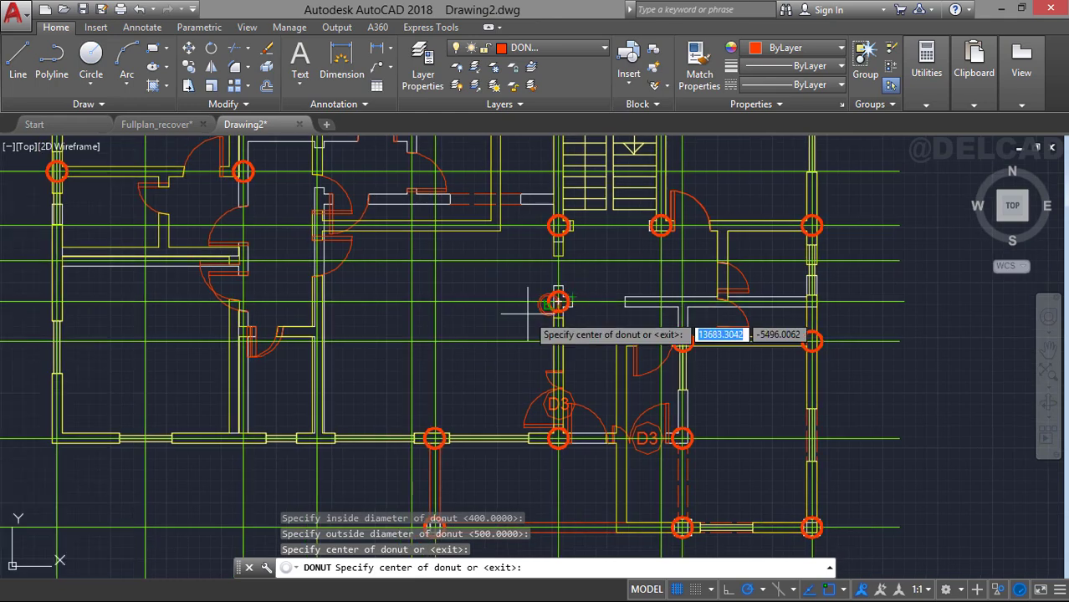
middle_drag(362, 389, 475, 331)
scroll(416, 382, up, 2)
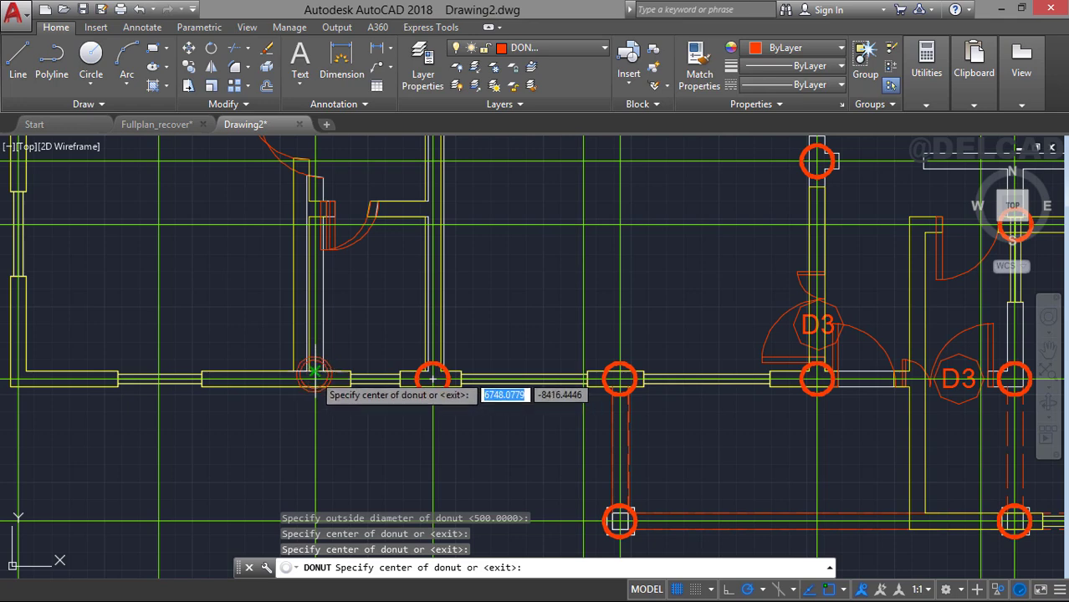
click(315, 373)
scroll(315, 374, down, 2)
middle_drag(245, 370, 378, 392)
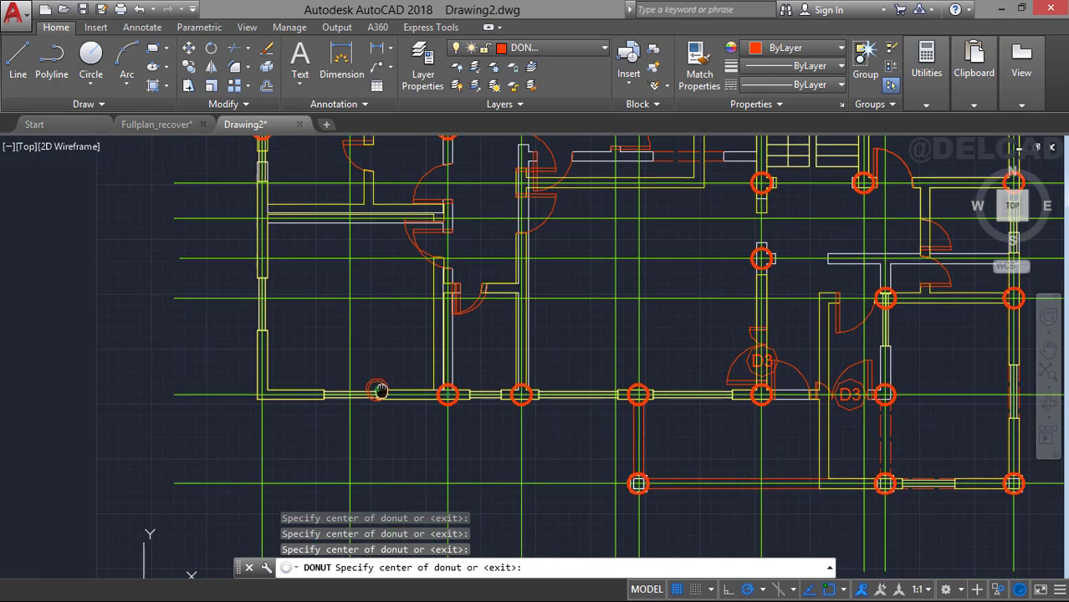
click(266, 393)
scroll(266, 394, up, 2)
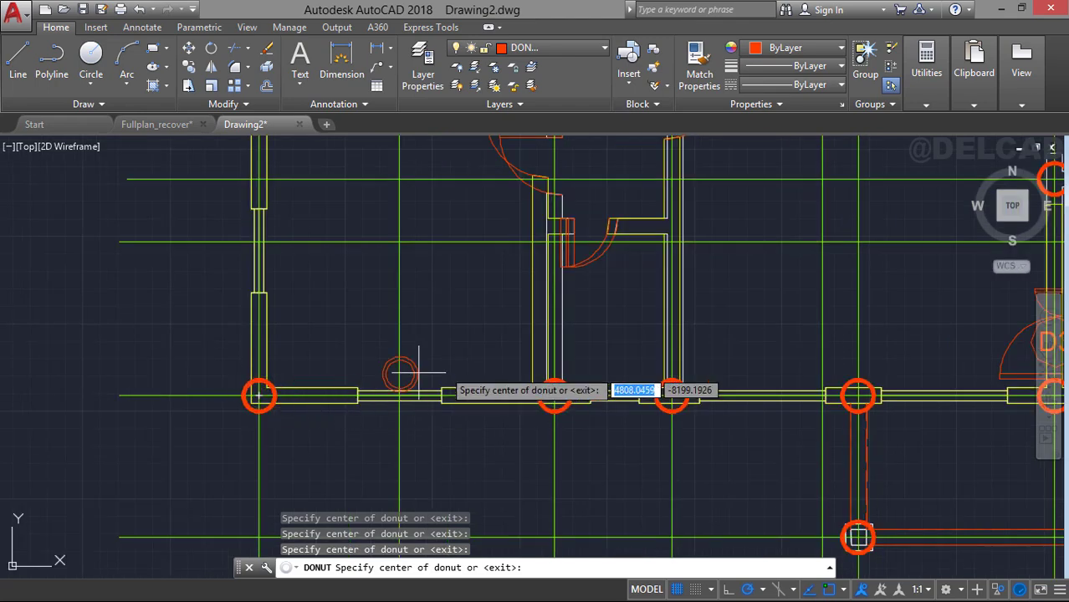
Place a donut on the seventh horizontal grid line at the inner wall beside the small room's door.
scroll(501, 357, down, 2)
scroll(468, 362, down, 2)
scroll(492, 336, up, 5)
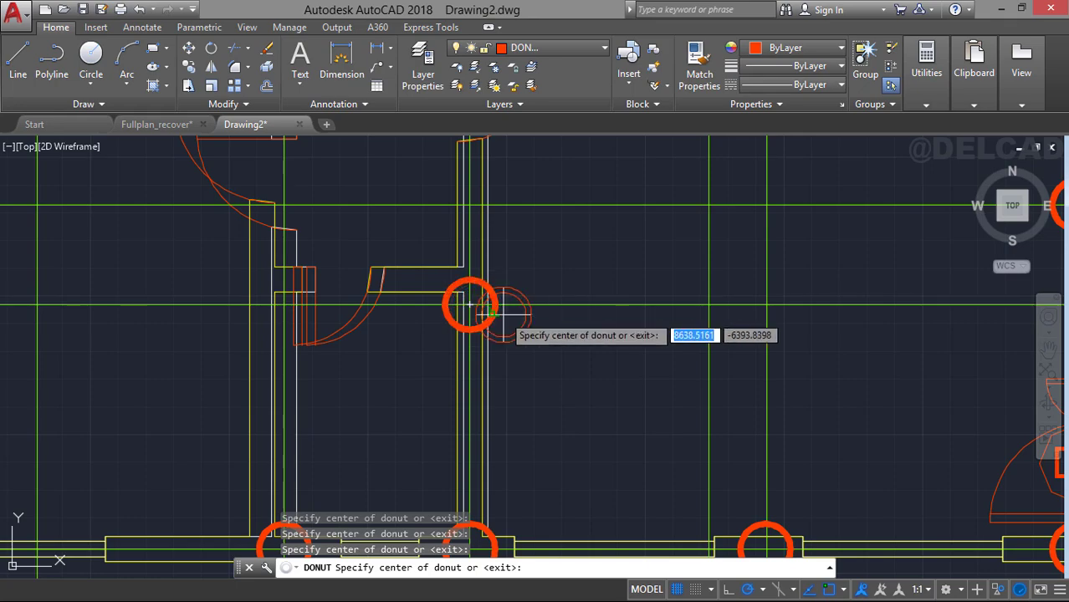
Place donuts on the fifth horizontal grid line at the left room's inner wall end and at the left outer wall.
scroll(470, 308, down, 5)
scroll(443, 356, up, 5)
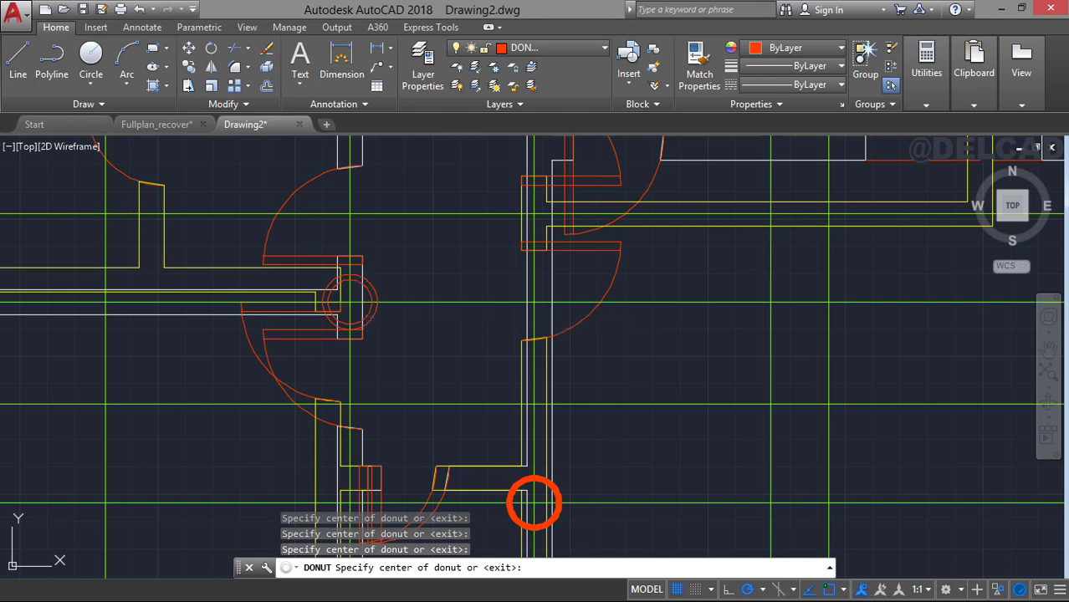
scroll(400, 301, down, 3)
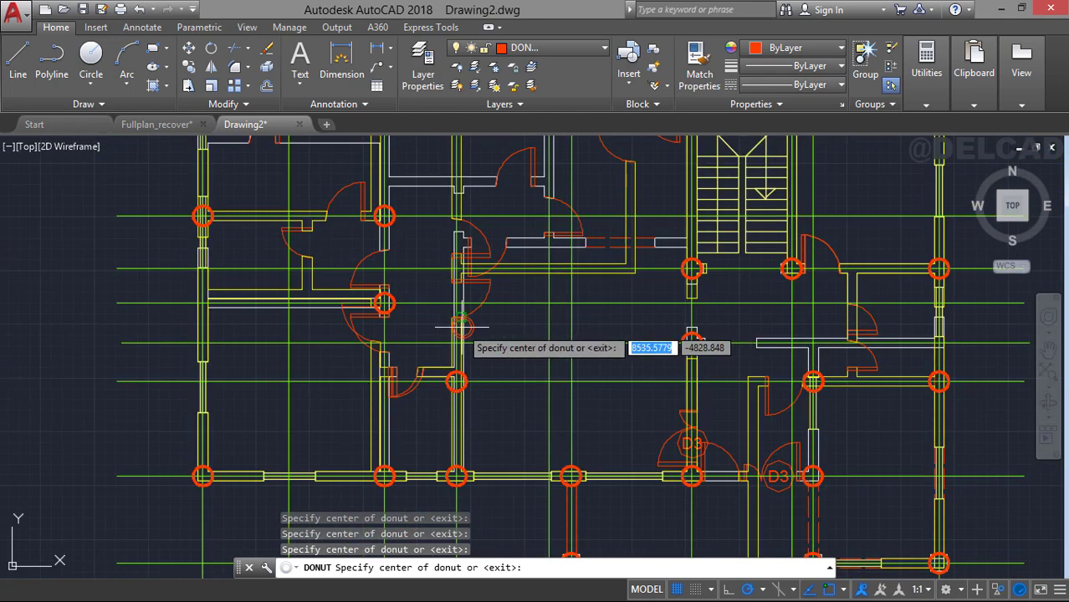
middle_drag(255, 292, 383, 311)
scroll(336, 321, up, 2)
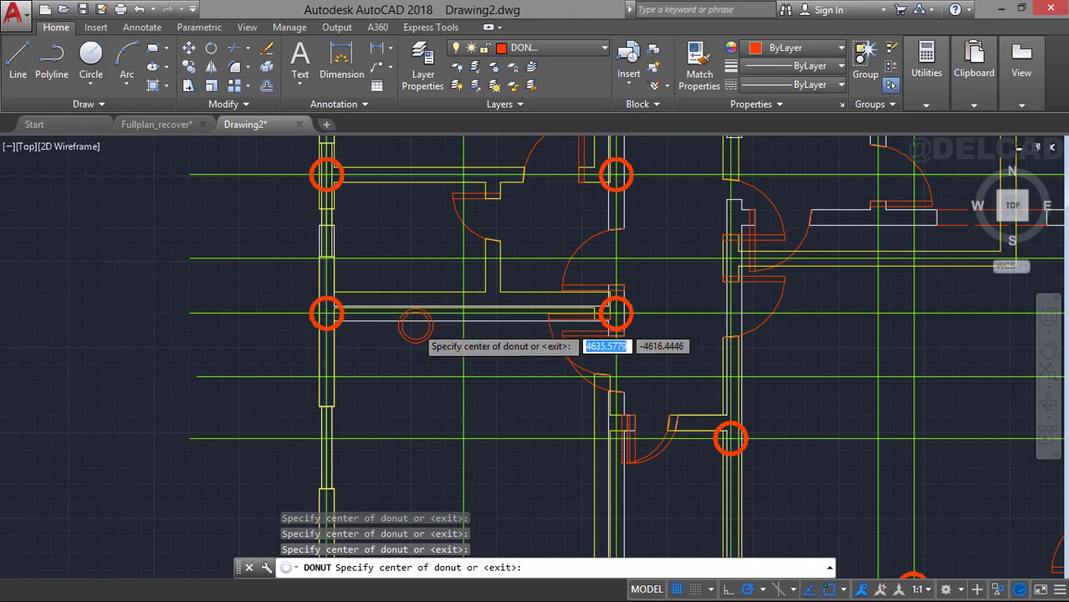
scroll(451, 324, down, 2)
Place a donut on the fourth horizontal grid line at the corridor's inner wall, level with the stairwell's lower corners.
mouse_move(481, 322)
middle_down()
mouse_move(318, 303)
mouse_move(252, 332)
middle_up()
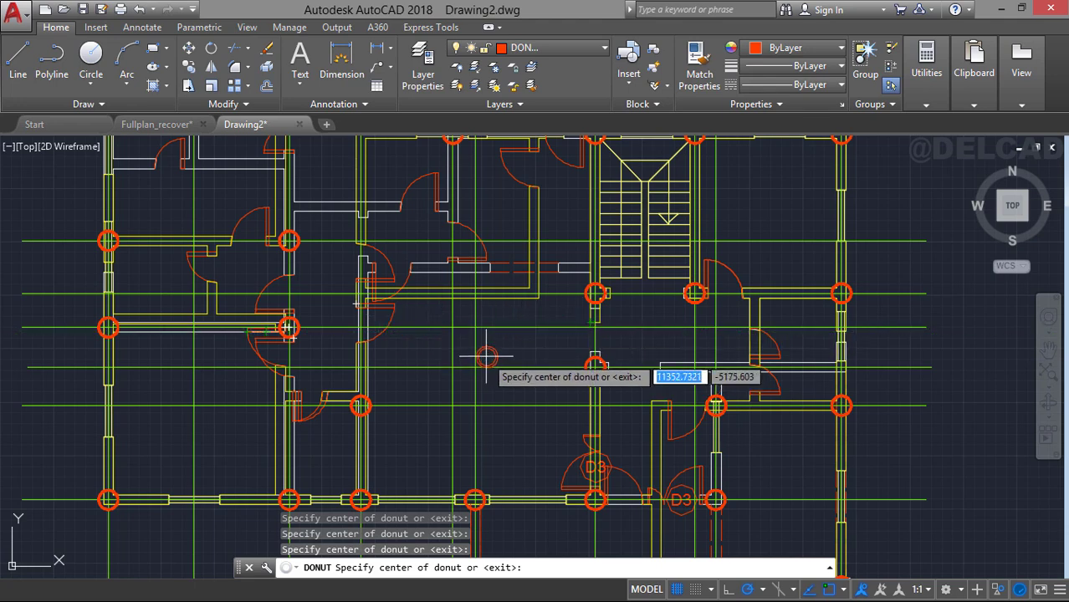
scroll(366, 322, up, 2)
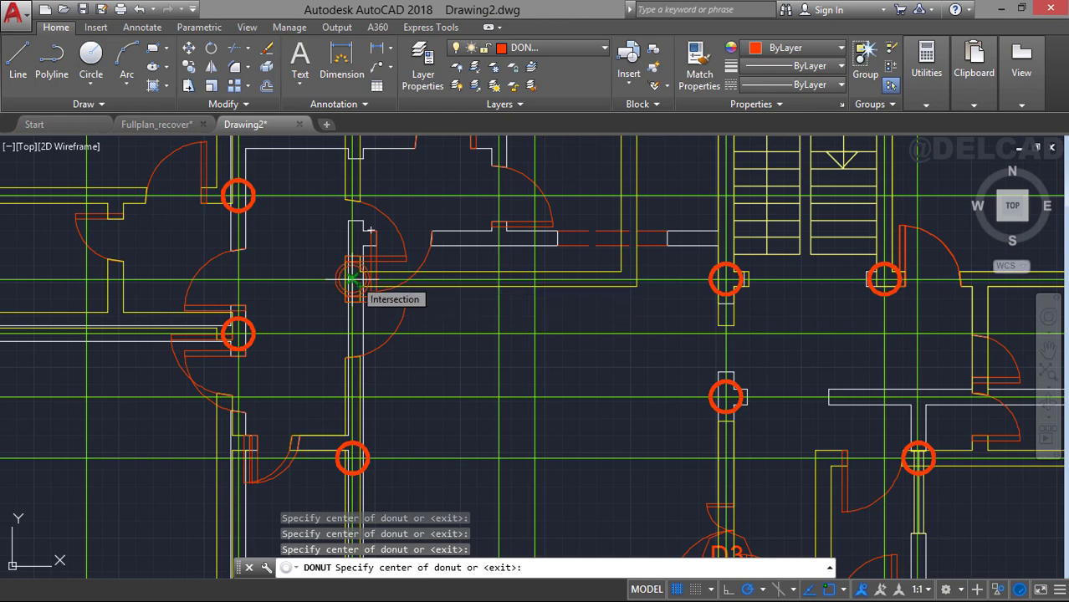
scroll(462, 303, down, 2)
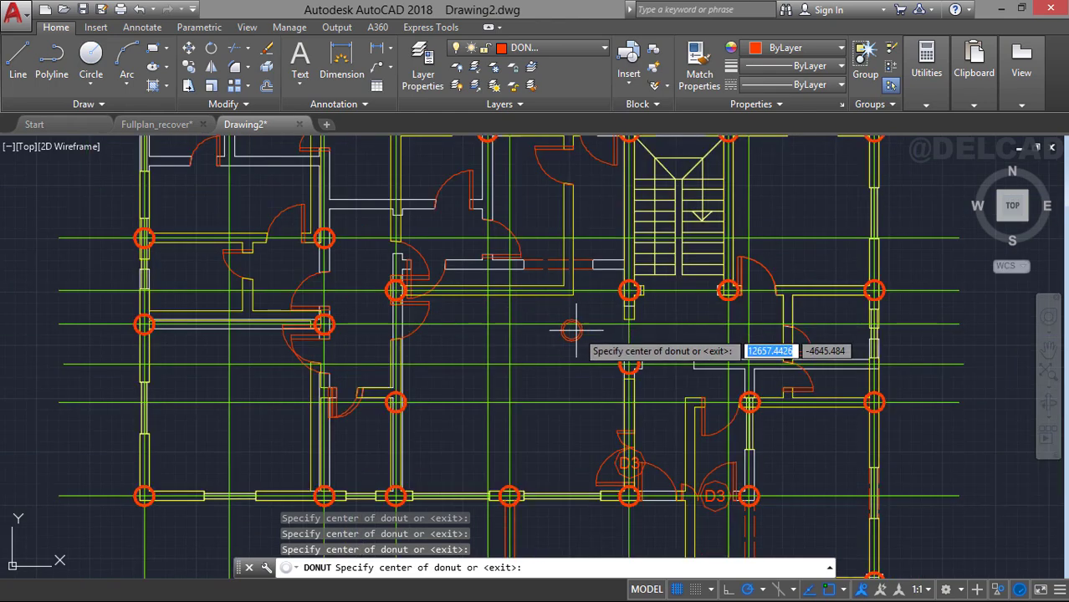
middle_drag(571, 330, 518, 426)
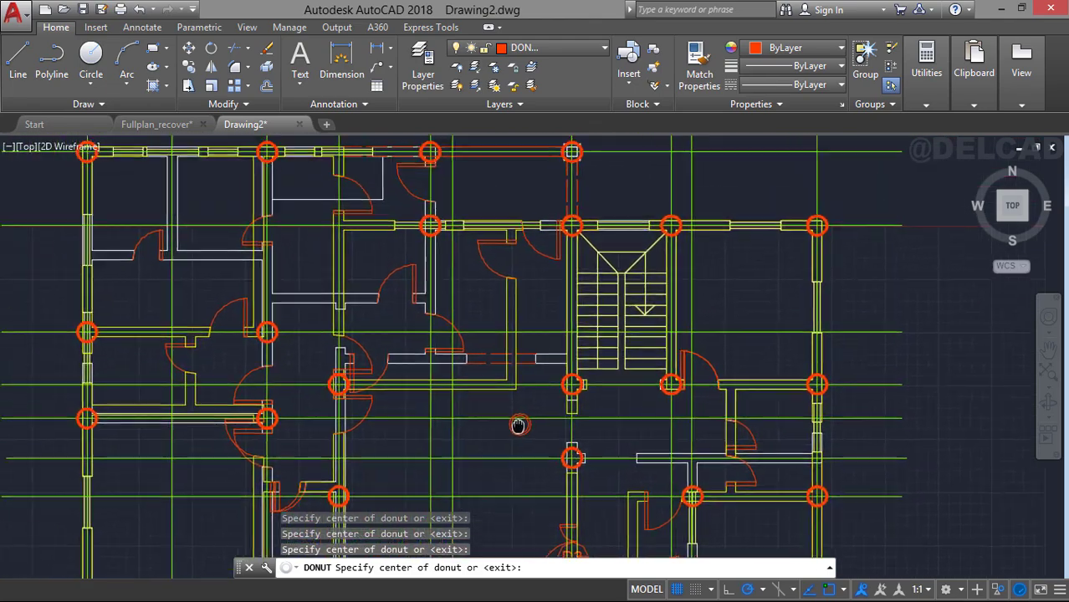
Examine the placed donuts across the overlaid ground floor plan for missed column positions and end the Donut command.
scroll(519, 425, down, 3)
scroll(509, 346, up, 3)
middle_drag(563, 358, 575, 407)
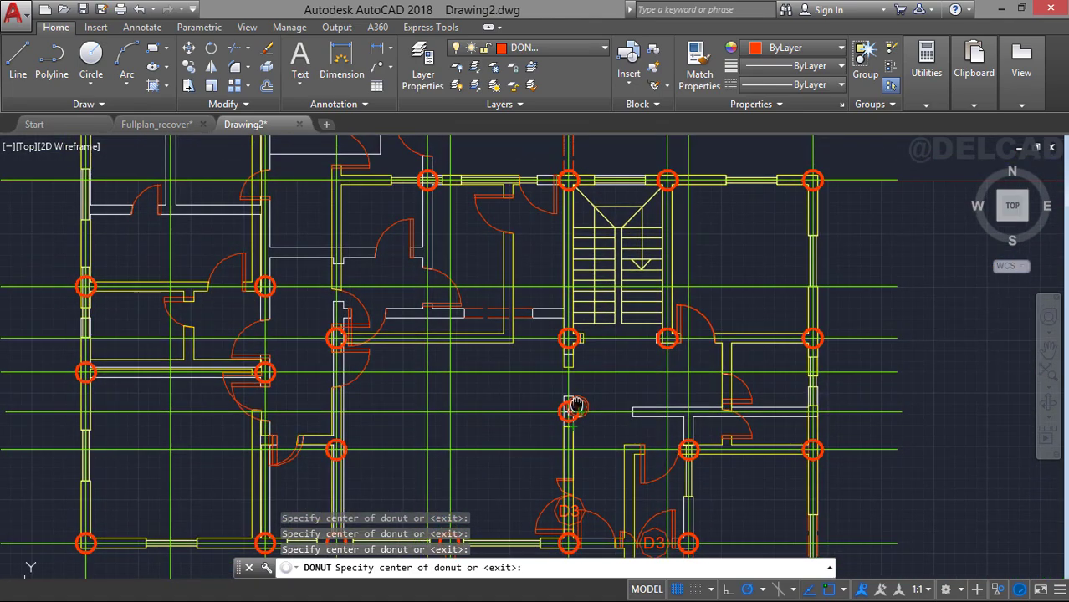
scroll(575, 406, down, 3)
middle_drag(549, 334, 448, 307)
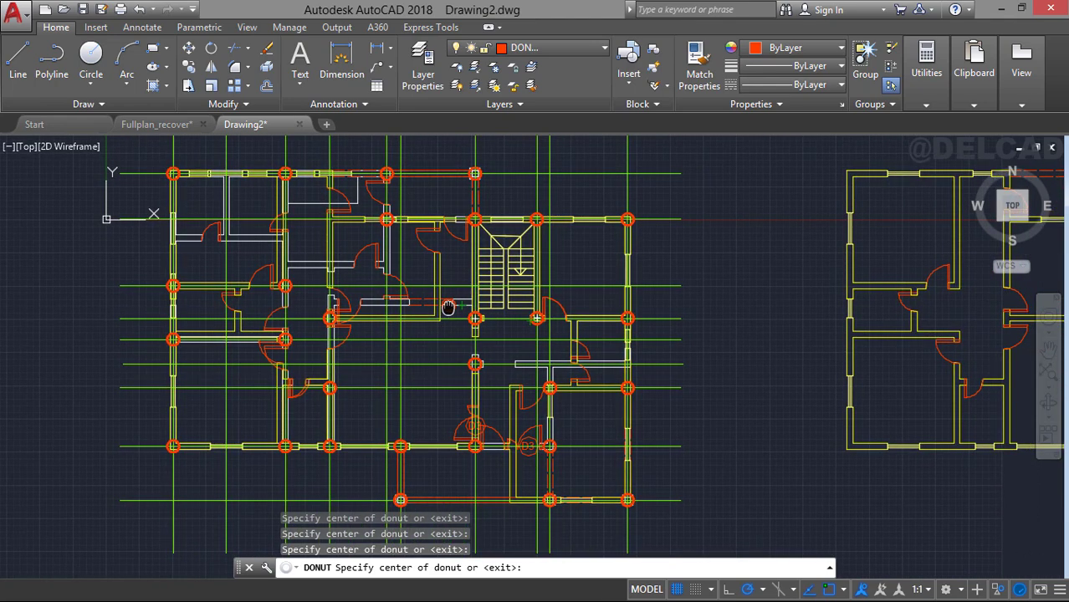
scroll(448, 308, down, 3)
middle_drag(477, 340, 465, 311)
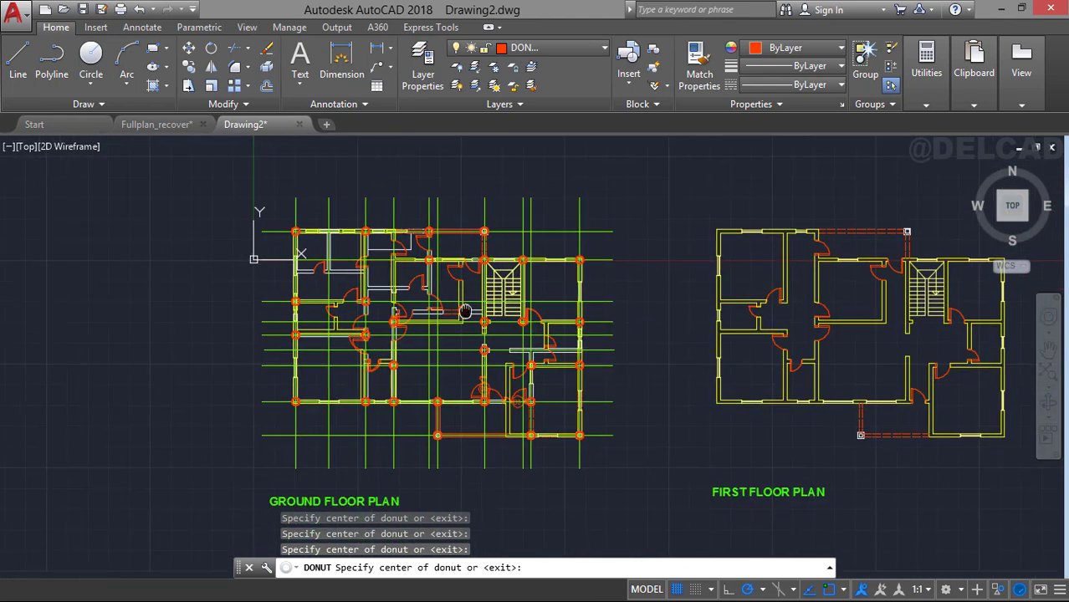
scroll(470, 311, up, 2)
key(Escape)
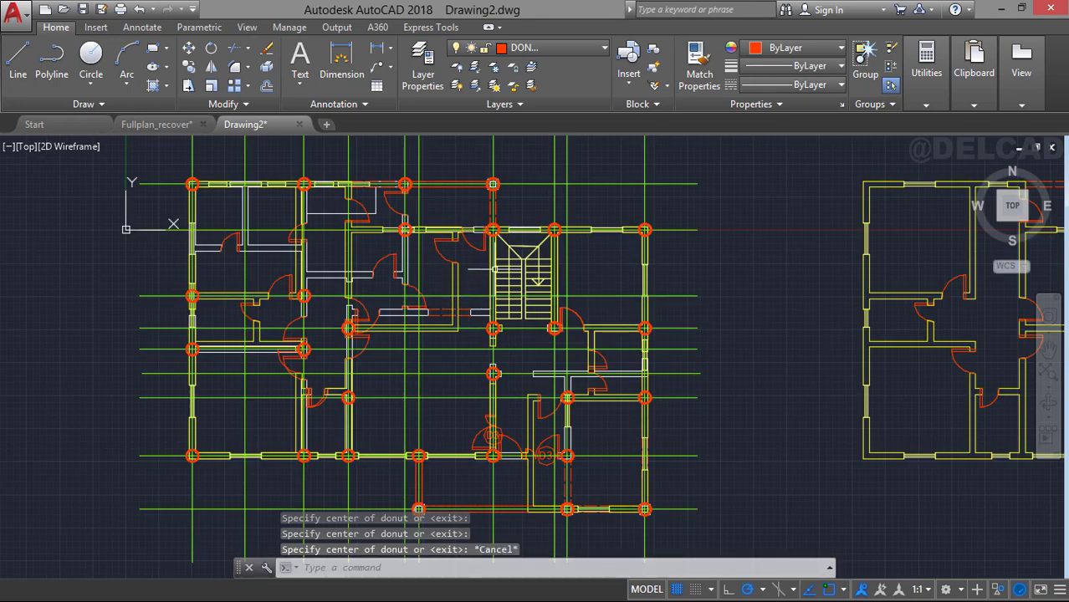
Turn off the floor plan layers, including Beam1, Windows, Doors, Stair and 0, while keeping the grid lines and donuts displayed.
click(555, 52)
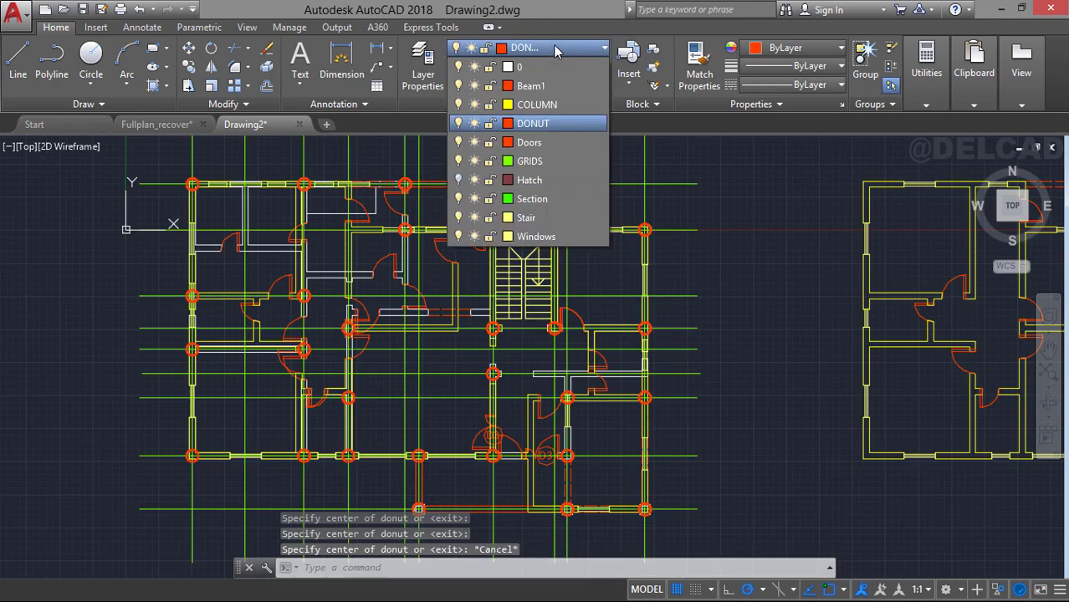
click(458, 86)
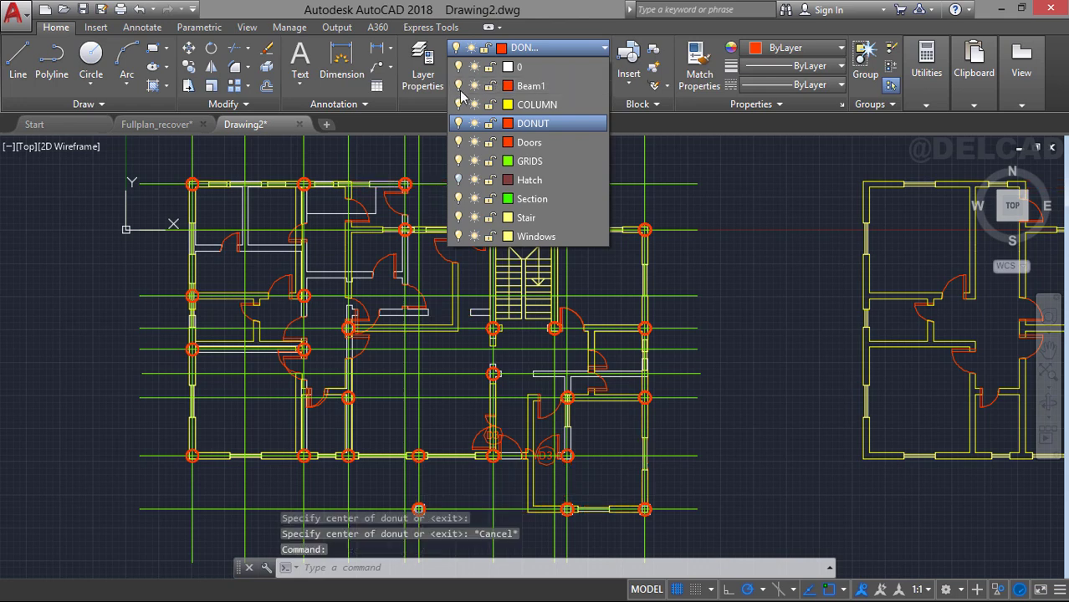
click(458, 238)
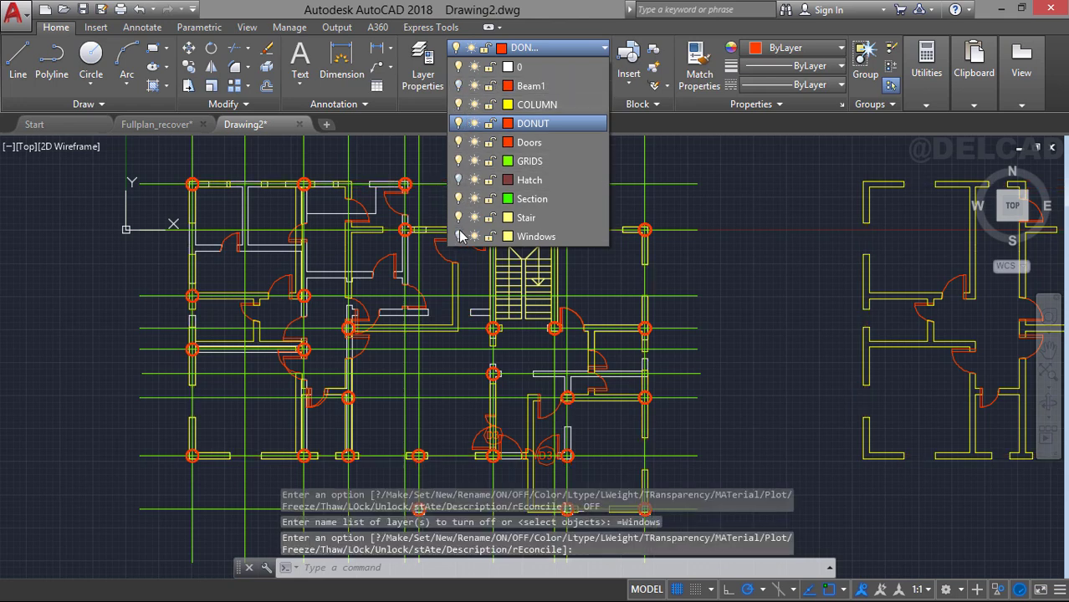
click(458, 143)
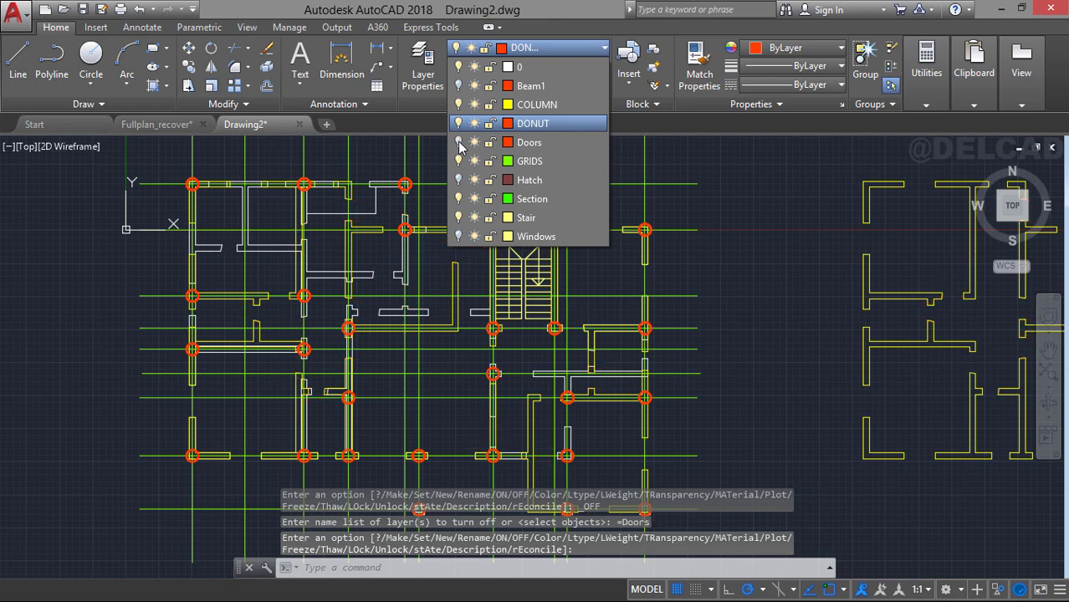
click(458, 68)
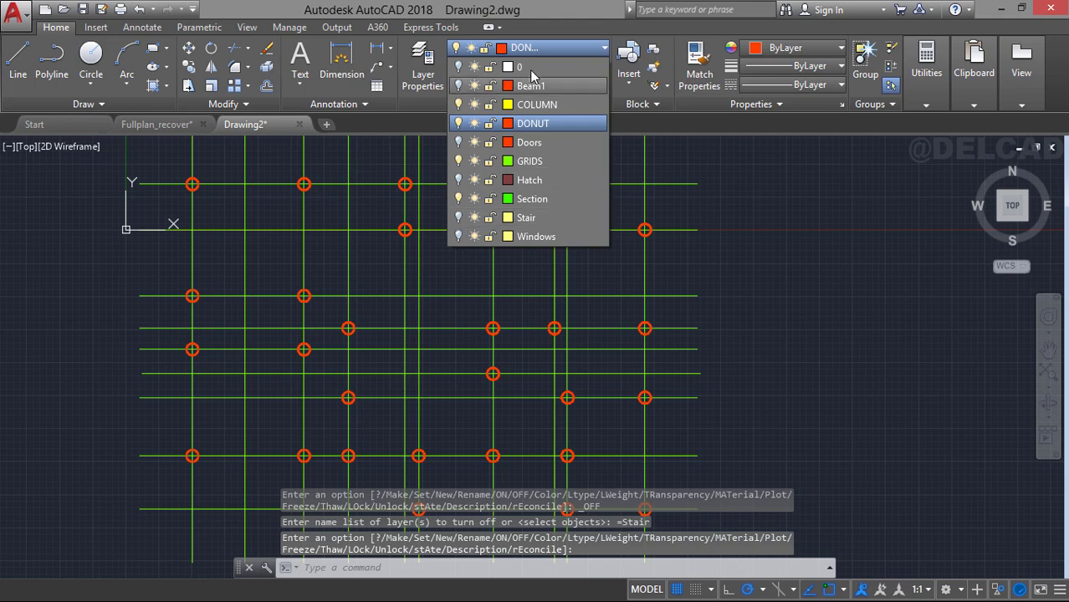
scroll(531, 254, down, 2)
middle_drag(541, 263, 490, 238)
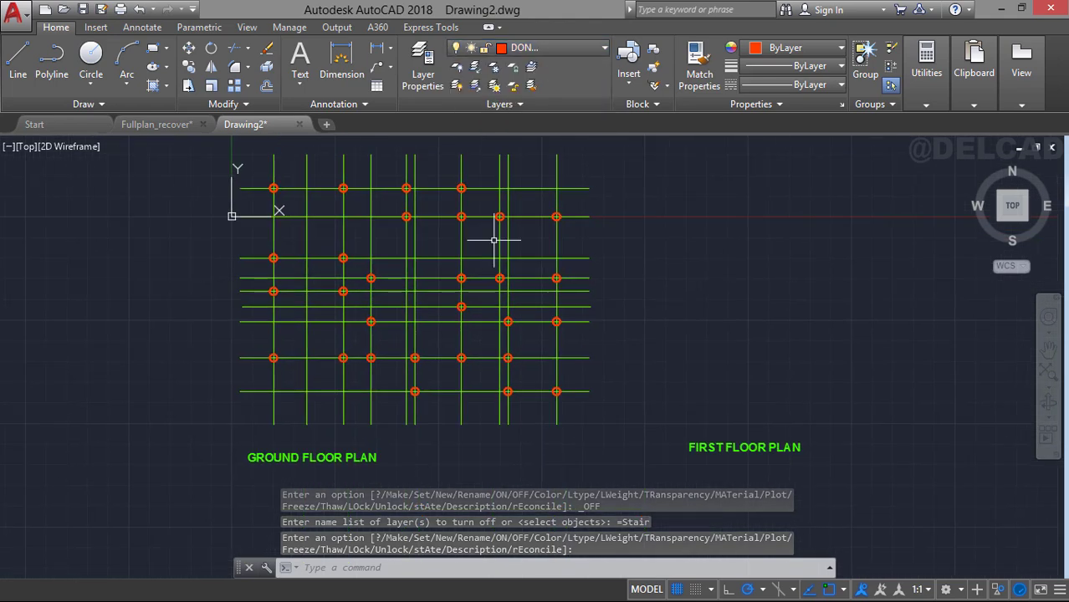
Relocate the UCS origin to the empty area below and to the left of the ground floor grid.
click(234, 212)
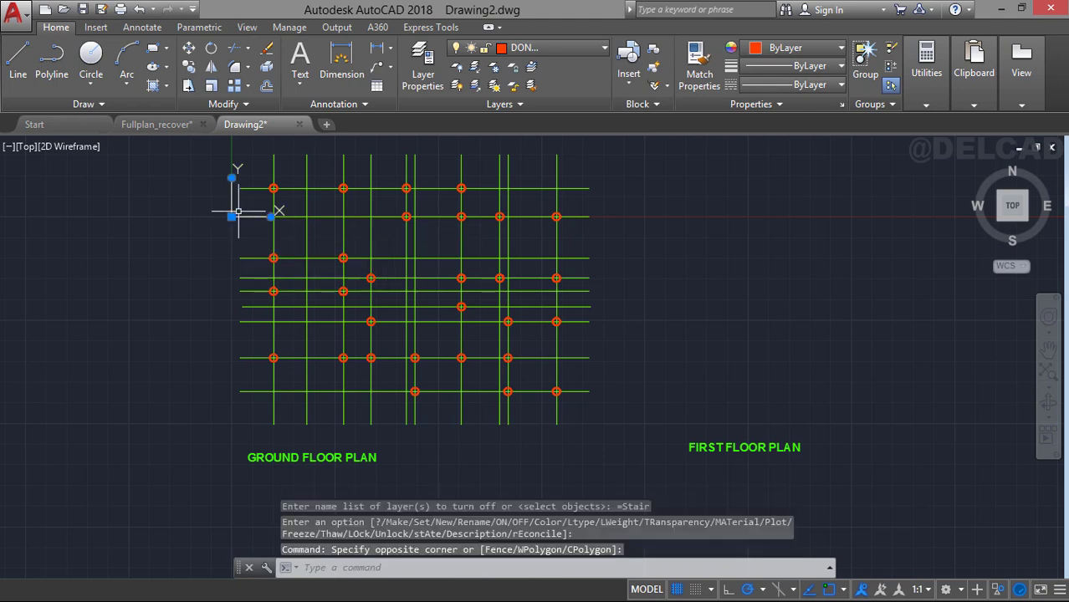
click(231, 216)
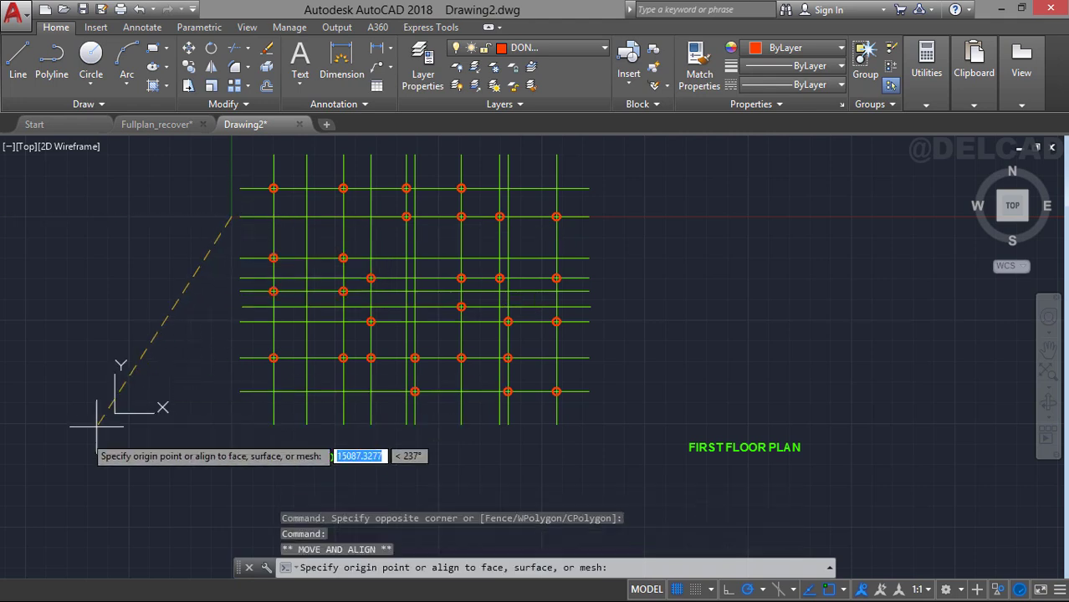
middle_drag(567, 356, 563, 386)
Copy all grid lines and donuts horizontally to the empty area on the right, near the FIRST FLOOR PLAN title.
click(205, 171)
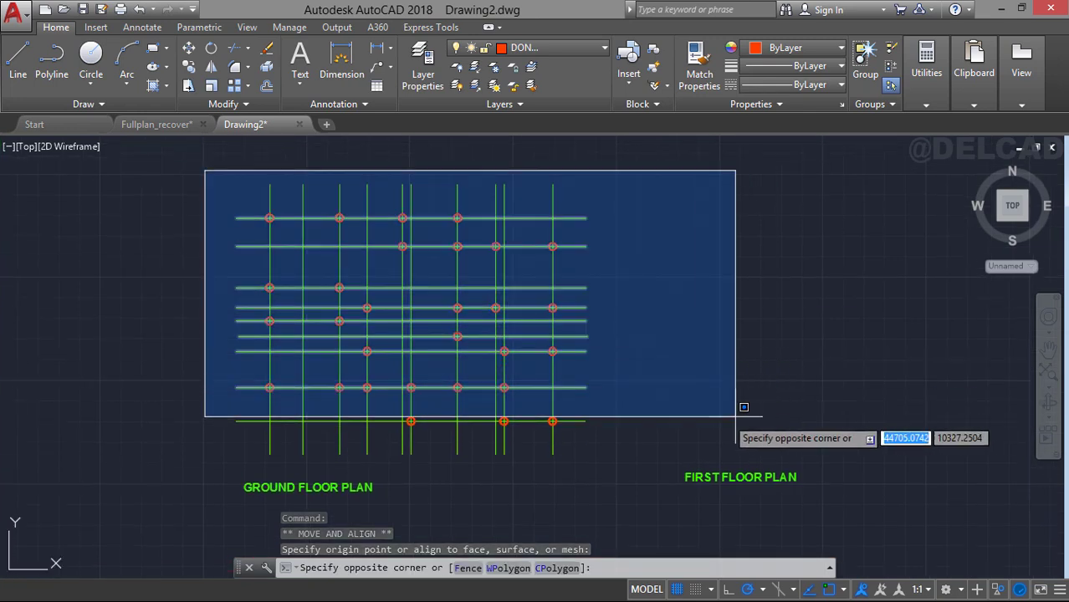
click(627, 467)
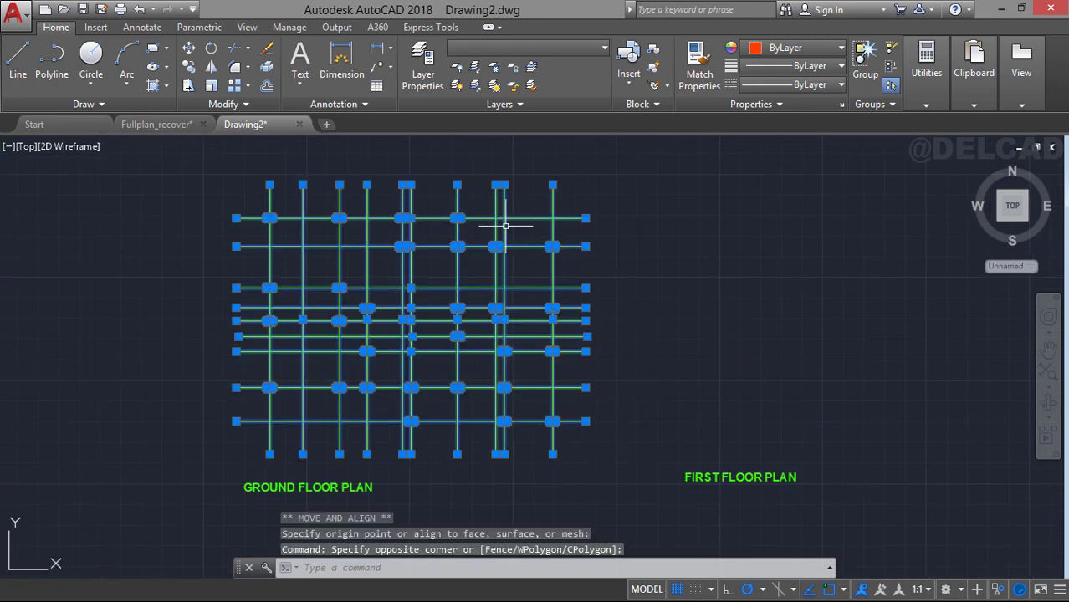
right_click(231, 178)
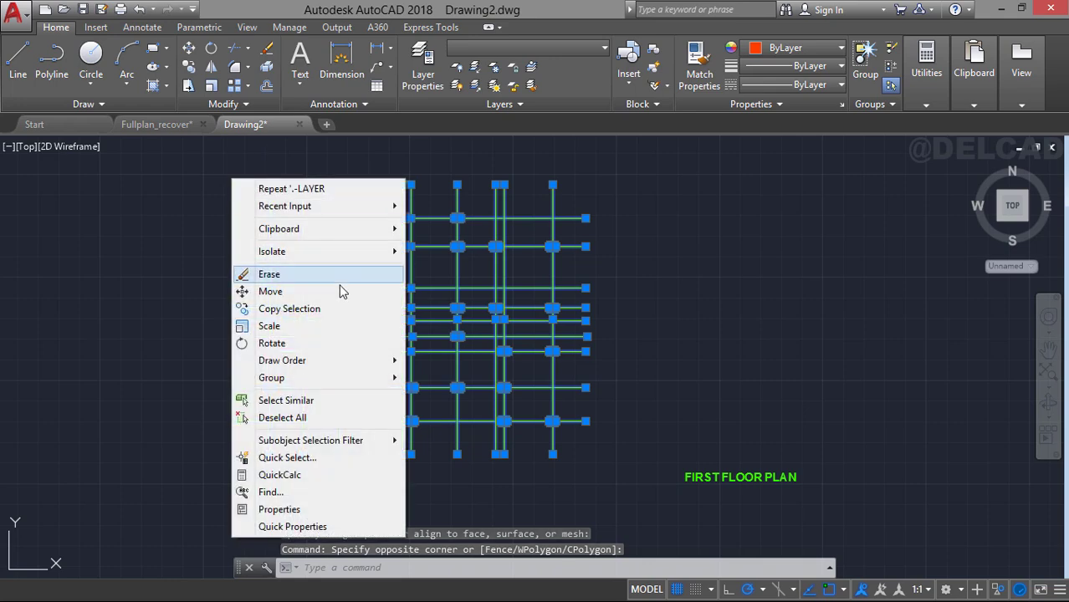
click(330, 311)
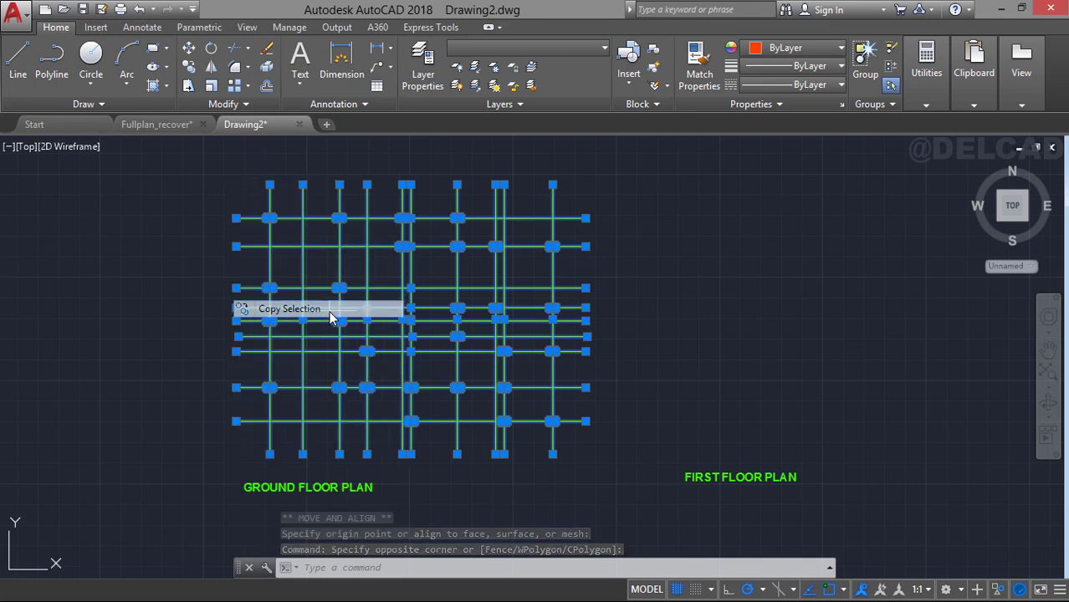
click(269, 184)
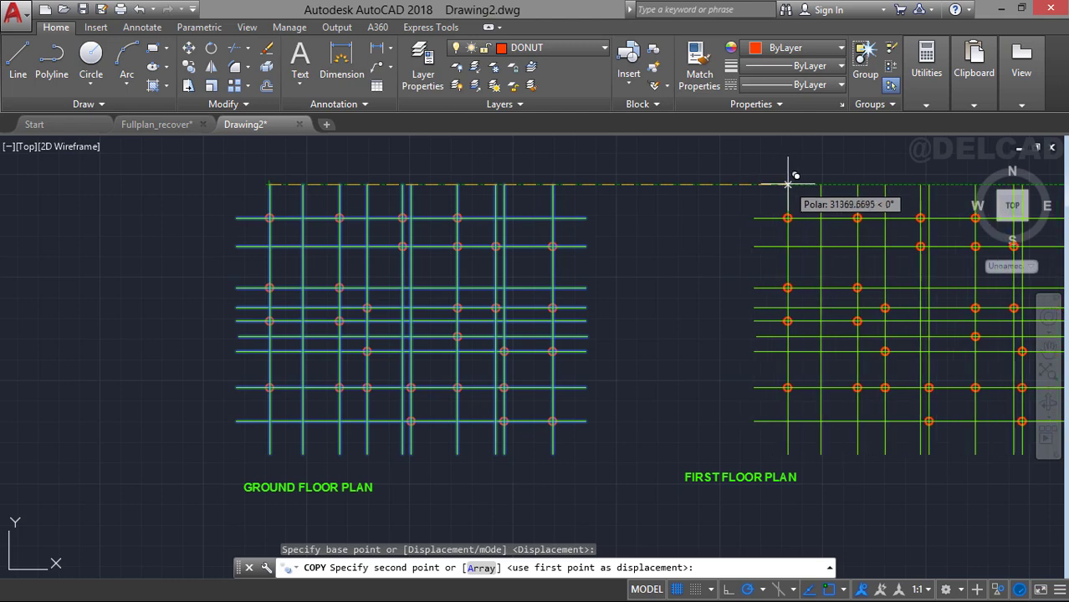
click(813, 182)
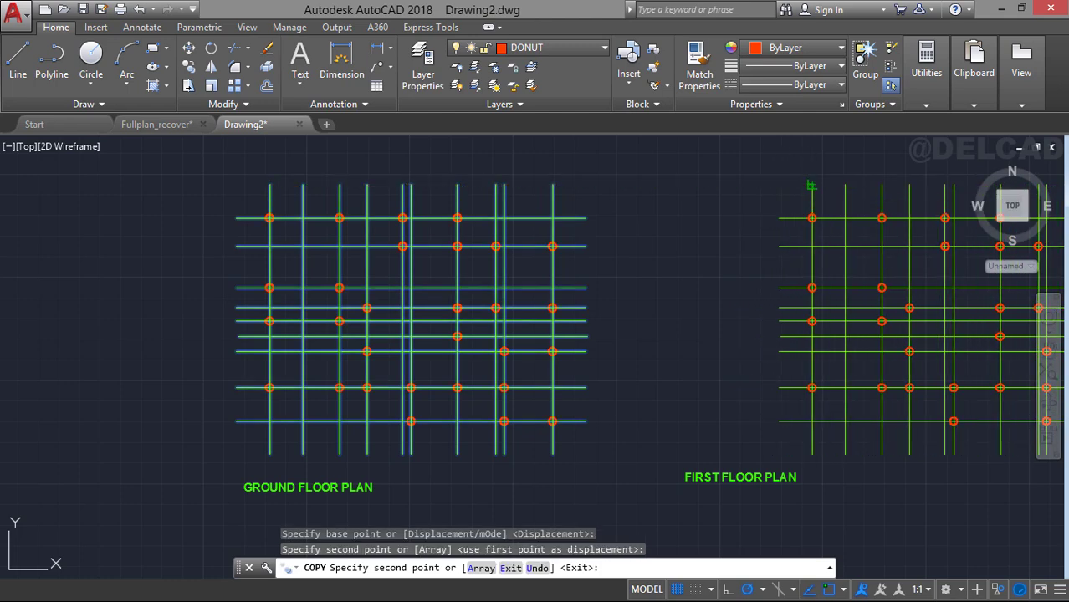
key(Escape)
scroll(695, 232, down, 2)
middle_drag(694, 231, 467, 226)
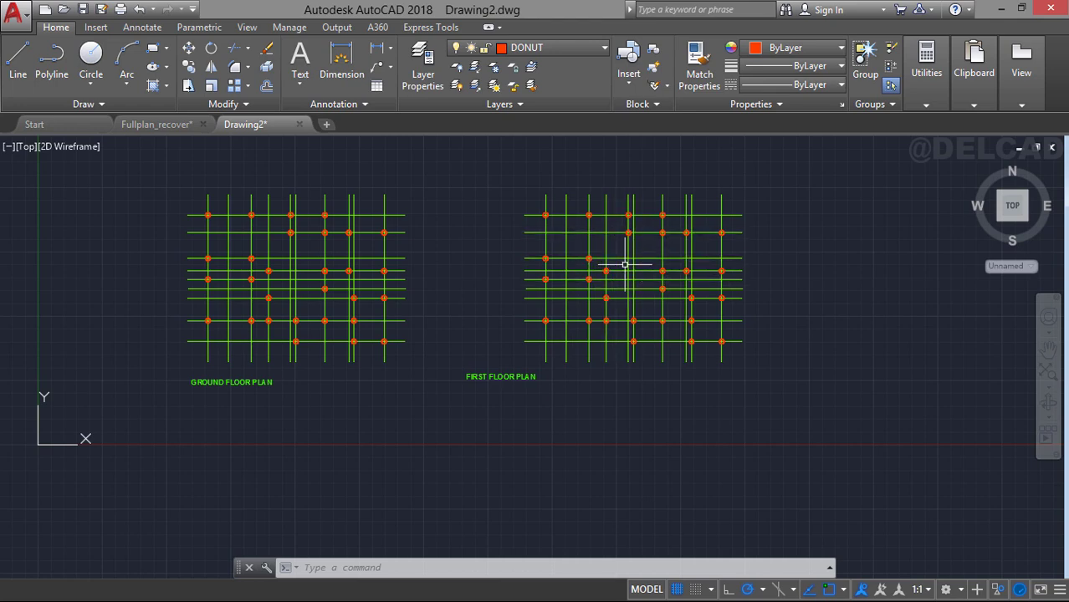
Offset the leftmost vertical line of the copied grid by 112.5 to both sides.
scroll(598, 251, up, 2)
middle_drag(599, 248, 559, 289)
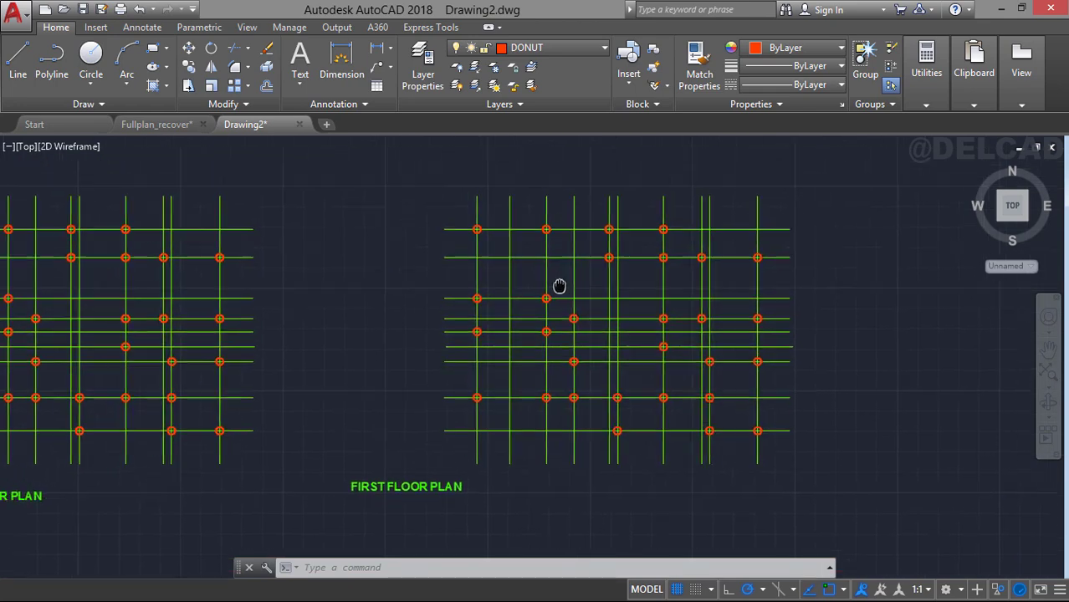
scroll(561, 284, up, 2)
mouse_move(663, 200)
middle_down()
mouse_move(639, 198)
mouse_move(590, 241)
middle_up()
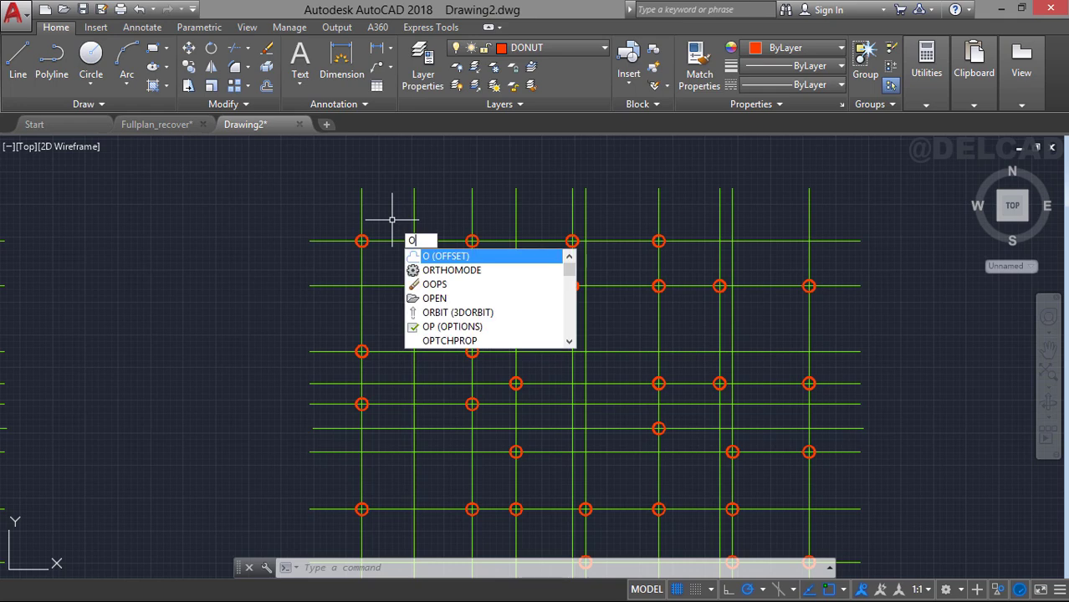
key(Return)
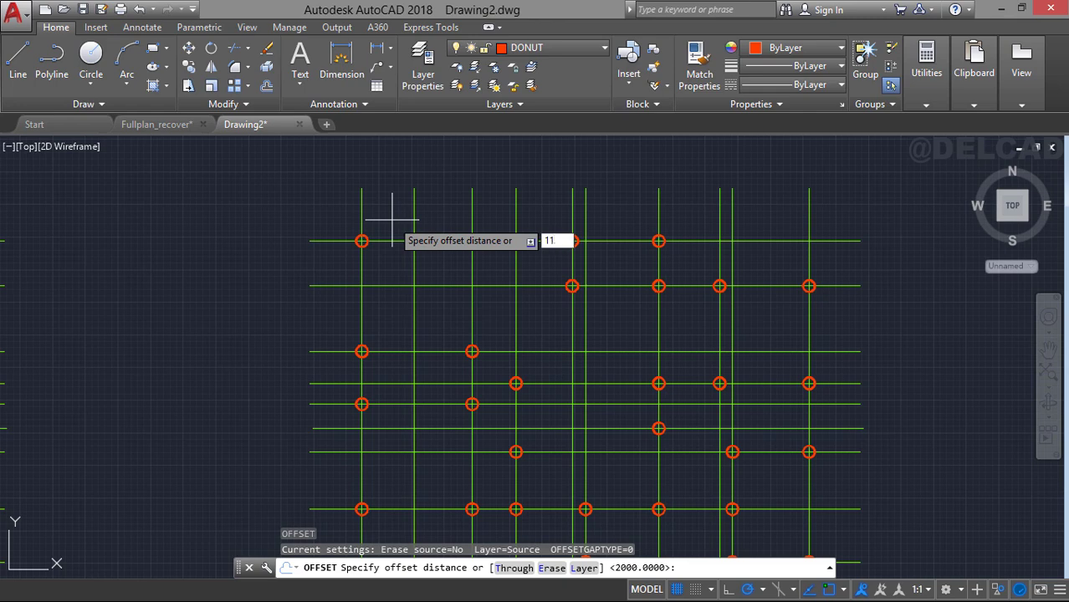
key(Return)
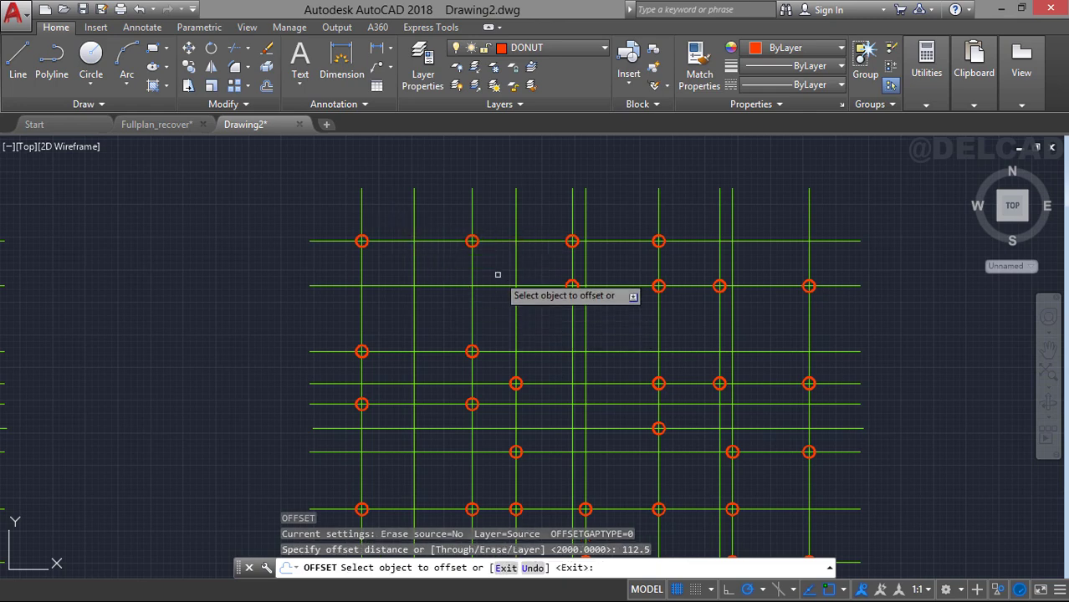
middle_drag(476, 253, 533, 282)
scroll(470, 246, up, 2)
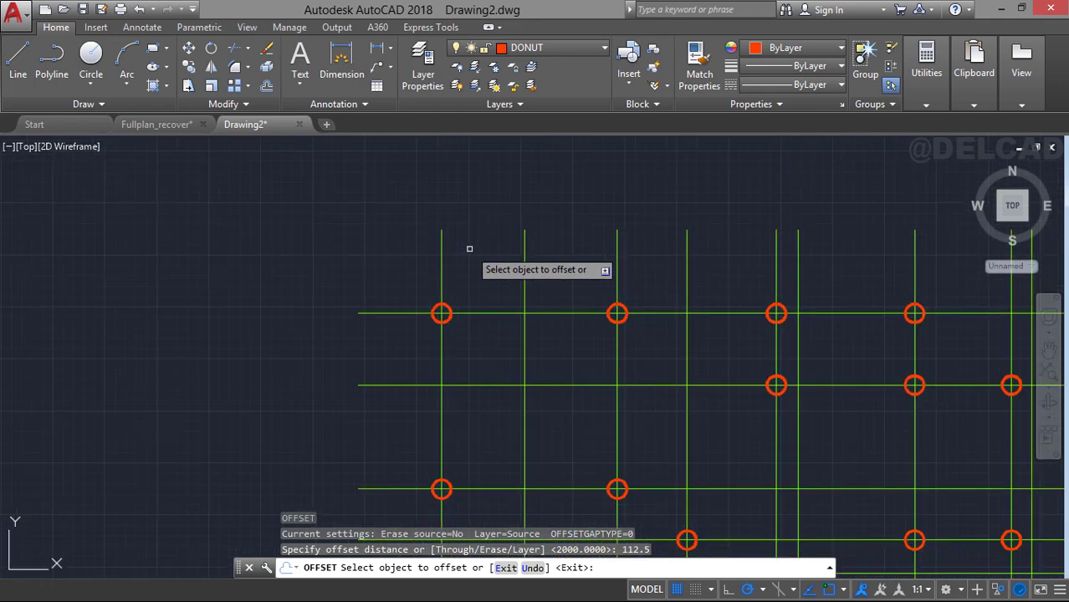
click(440, 255)
click(437, 246)
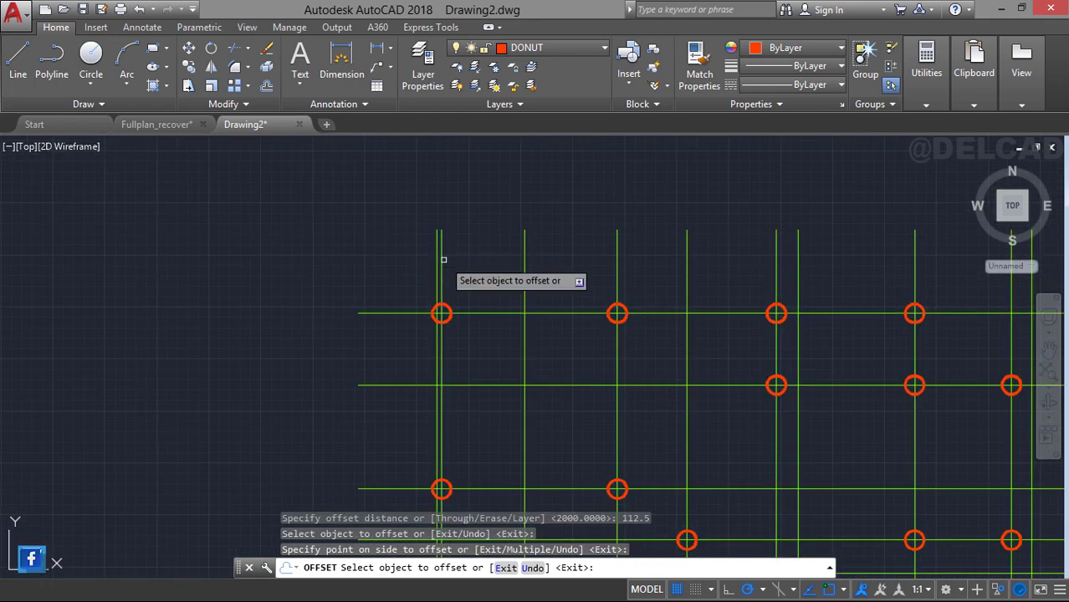
click(441, 266)
click(453, 267)
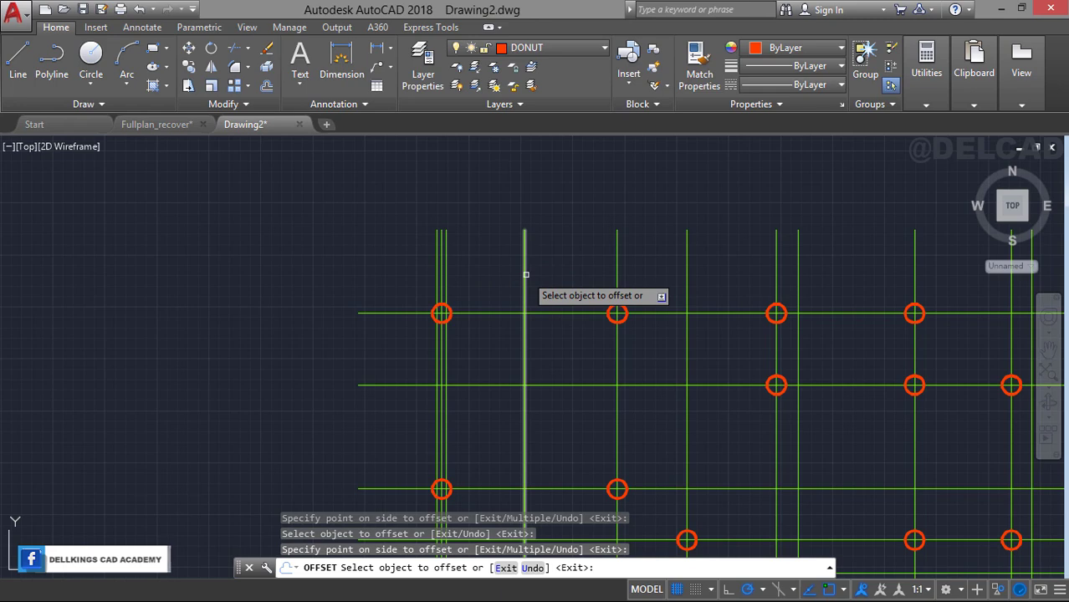
Offset the second, third and fourth vertical grid lines to both sides by the same 112.5 distance.
click(525, 273)
click(519, 269)
click(523, 267)
click(536, 268)
middle_drag(681, 269, 572, 269)
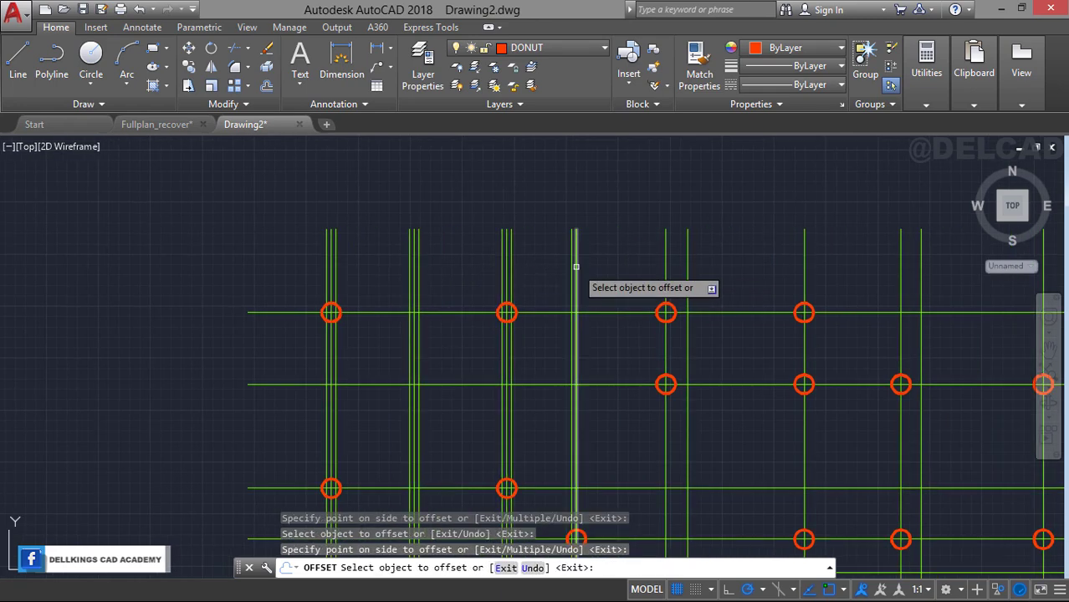
Offset the fifth, sixth and seventh vertical grid lines by 112.5 to both sides.
click(667, 274)
click(675, 274)
middle_drag(680, 271, 535, 267)
click(560, 270)
click(551, 273)
click(561, 275)
click(572, 274)
click(601, 265)
click(604, 267)
click(615, 269)
Offset the three rightmost vertical grid lines by 112.5 to both sides.
middle_drag(684, 273, 625, 265)
click(639, 266)
click(630, 267)
click(639, 268)
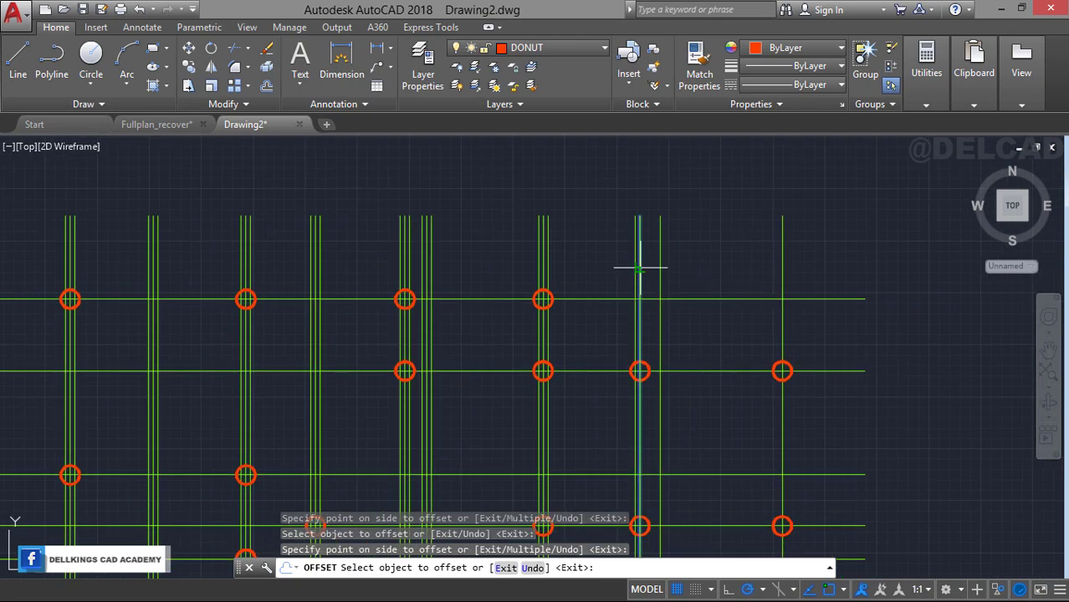
click(649, 269)
click(660, 272)
click(666, 274)
middle_drag(775, 289, 704, 215)
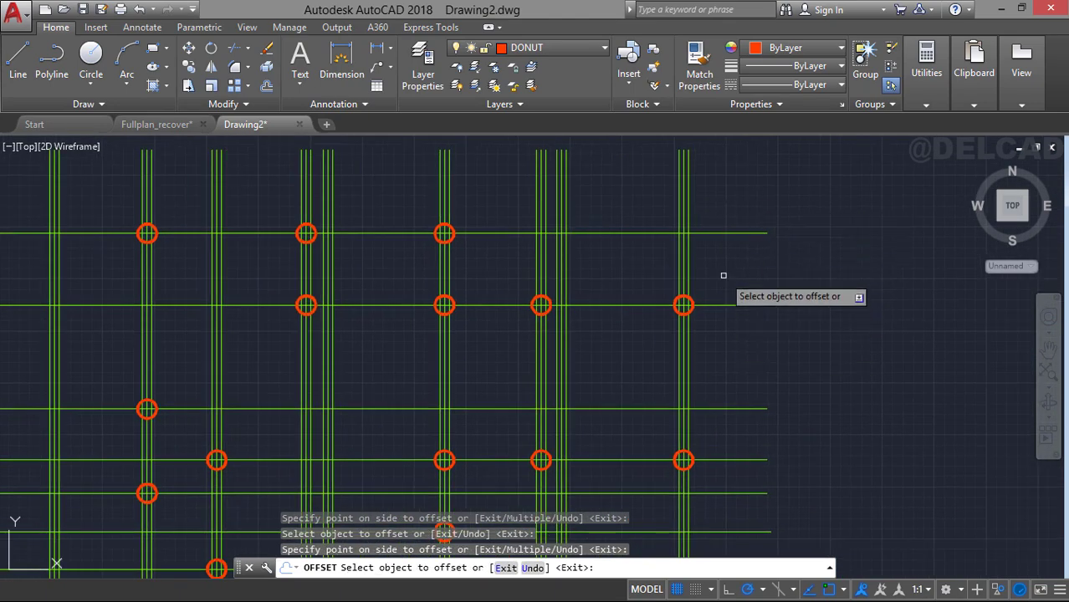
Offset the two uppermost horizontal grid lines by 112.5 above and below.
click(735, 233)
click(737, 226)
click(741, 233)
click(743, 243)
click(746, 304)
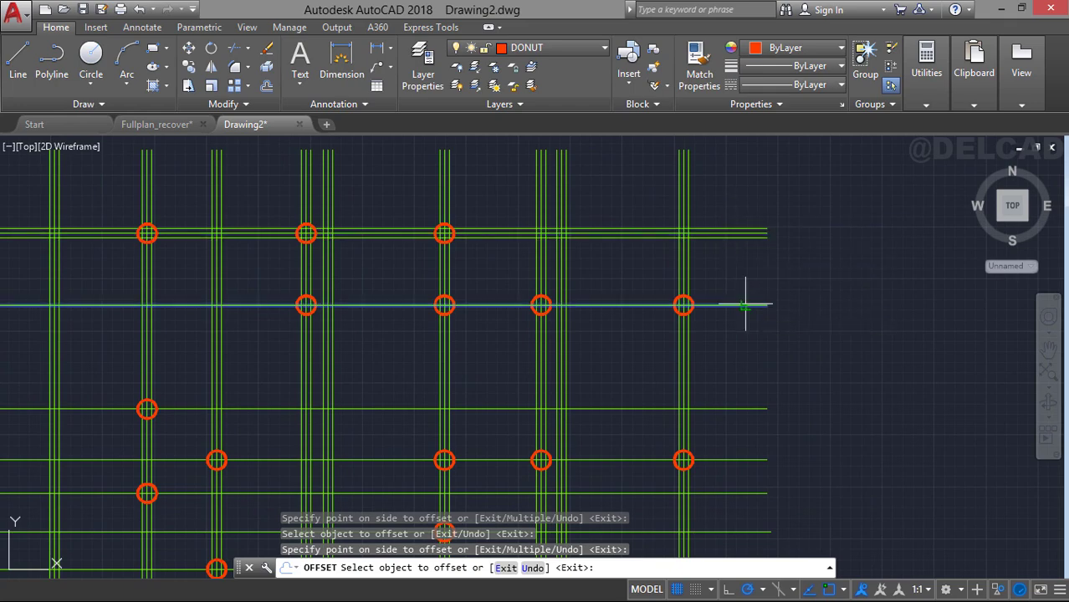
click(746, 297)
click(744, 305)
click(743, 326)
Offset the third to seventh horizontal grid lines by 112.5 above and below.
middle_drag(736, 318, 724, 290)
click(730, 317)
click(731, 328)
click(715, 293)
middle_drag(731, 340, 708, 261)
click(715, 284)
click(711, 292)
click(710, 302)
click(711, 313)
Offset the two lowest horizontal grid lines by 112.5 above and below and end the Offset command.
middle_drag(709, 378, 708, 329)
click(703, 345)
click(701, 339)
click(699, 429)
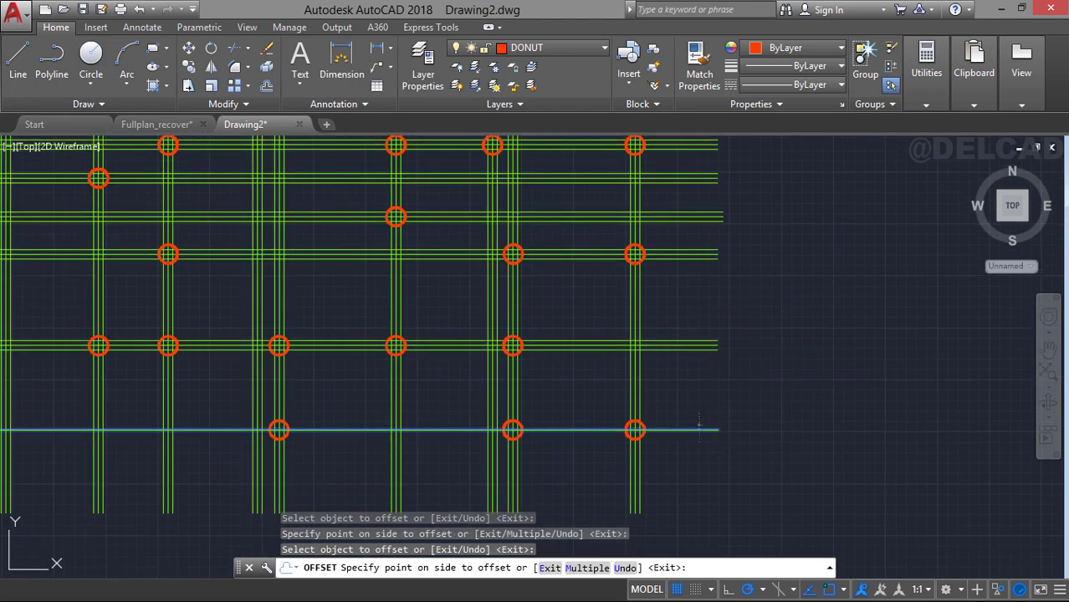
click(699, 421)
scroll(655, 348, down, 2)
mouse_move(620, 289)
middle_down()
mouse_move(658, 360)
mouse_move(707, 386)
mouse_move(714, 411)
middle_up()
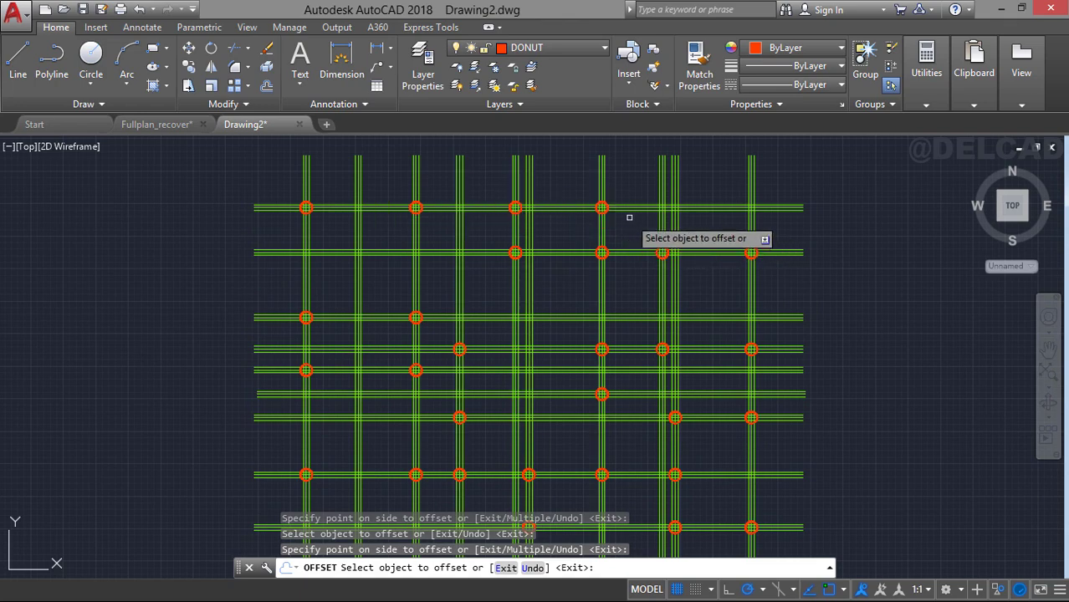
scroll(629, 216, up, 2)
mouse_move(524, 194)
middle_down()
mouse_move(618, 291)
mouse_move(527, 273)
middle_up()
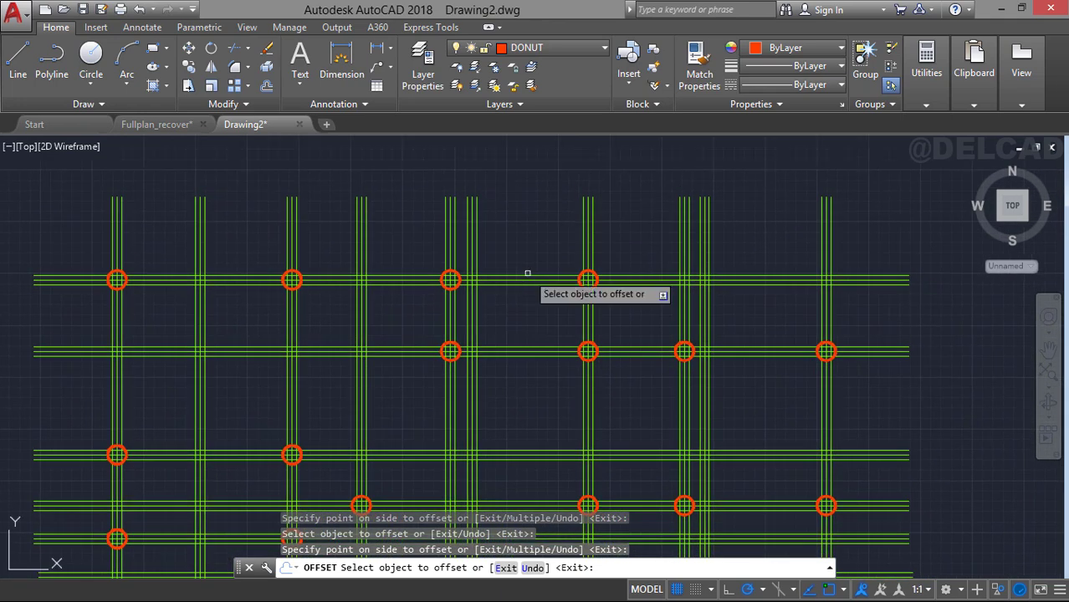
key(Escape)
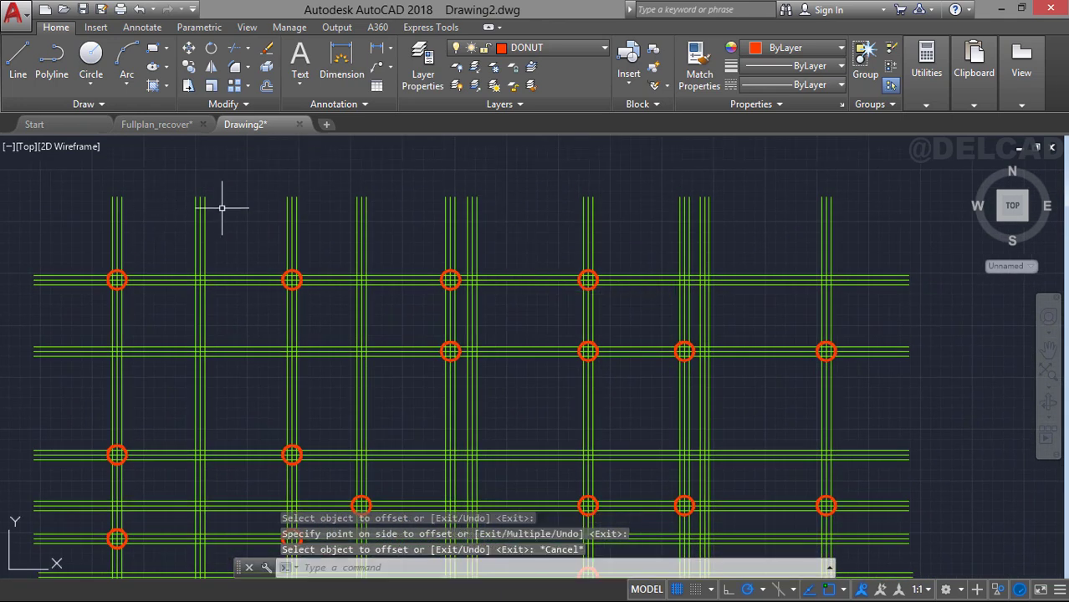
Select the original centre lines between the offset pairs, covering all vertical grid lines and the uppermost horizontal one.
middle_drag(221, 208, 344, 243)
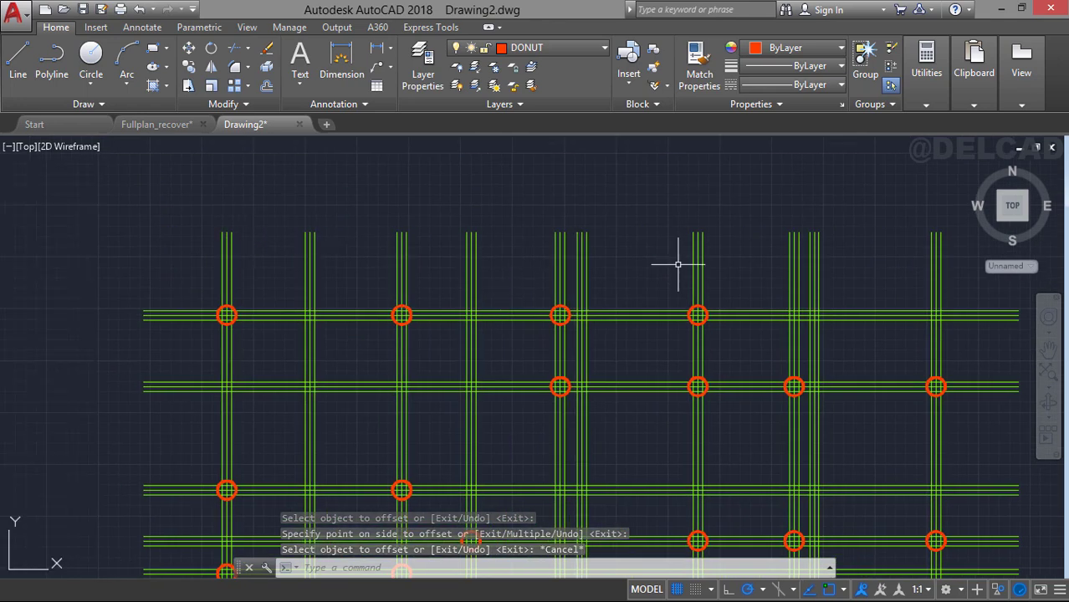
middle_drag(679, 261, 609, 253)
scroll(173, 226, up, 2)
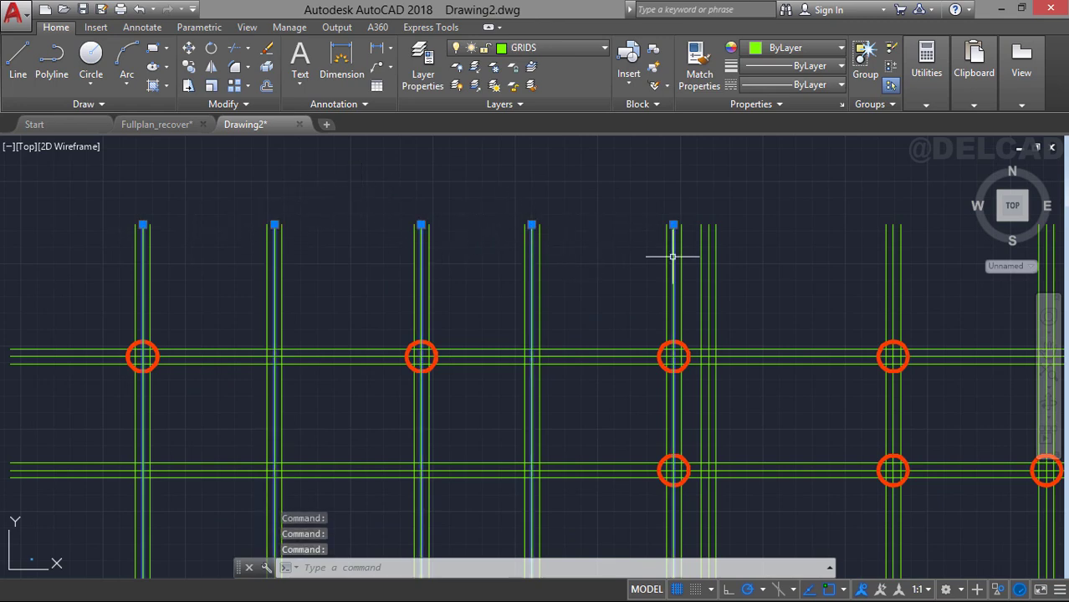
click(708, 261)
middle_drag(733, 267, 296, 239)
click(454, 236)
click(607, 235)
click(638, 234)
click(832, 273)
scroll(832, 274, down, 2)
scroll(899, 305, up, 2)
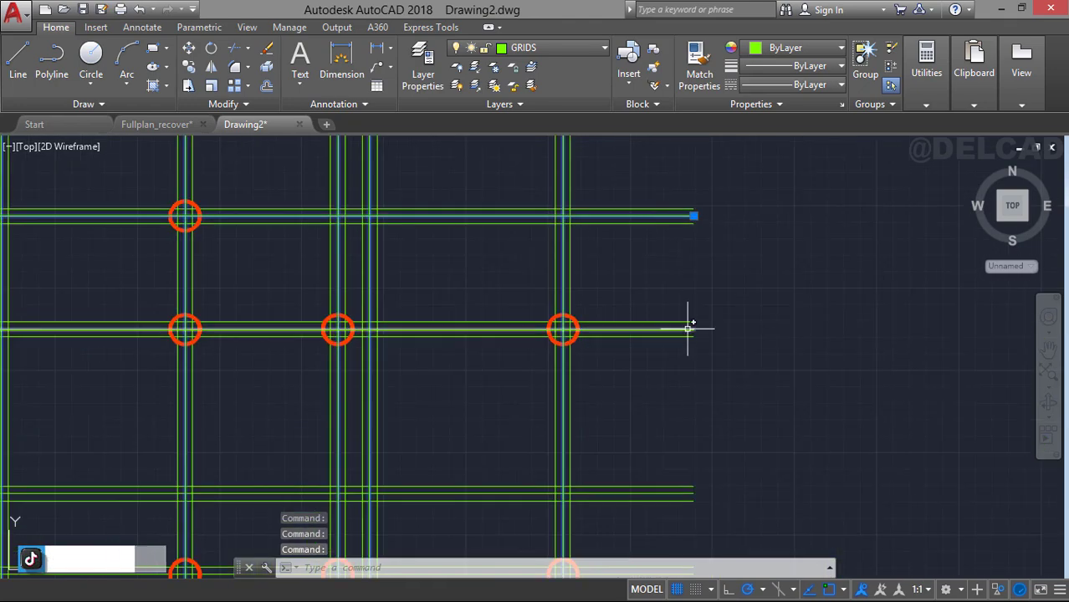
Move the centre grid lines horizontally out of the column layout into clear space to its right, keeping both sets aligned.
click(688, 329)
middle_drag(688, 352, 676, 241)
click(676, 383)
middle_drag(675, 407, 653, 274)
click(672, 375)
click(654, 280)
click(651, 341)
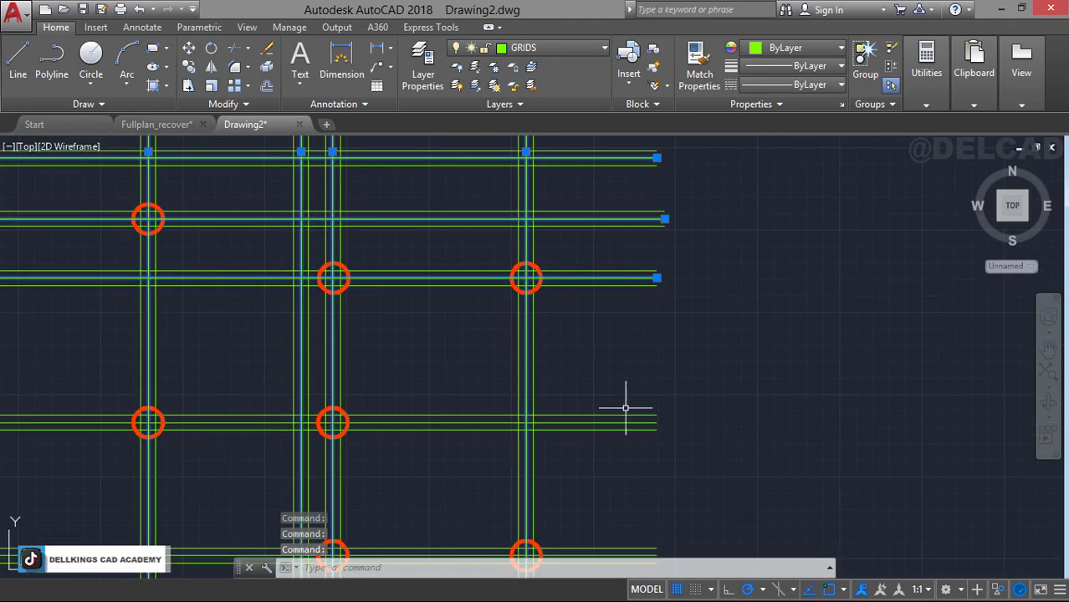
click(626, 422)
middle_drag(627, 494, 616, 367)
click(617, 429)
scroll(618, 418, down, 2)
middle_drag(619, 418, 666, 455)
mouse_move(554, 267)
middle_down()
mouse_move(733, 459)
mouse_move(728, 444)
middle_up()
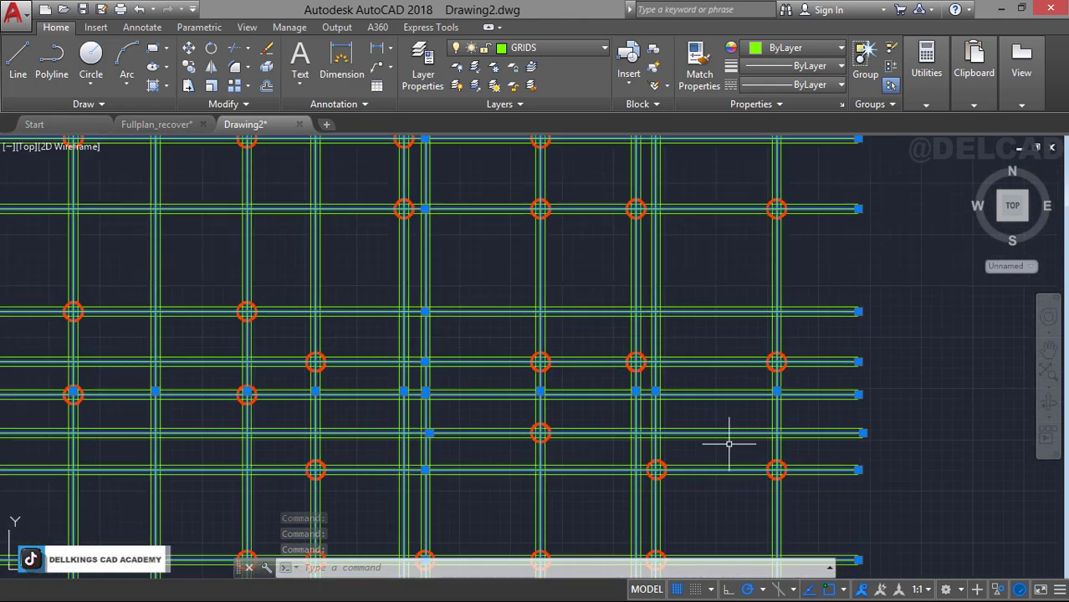
right_click(716, 245)
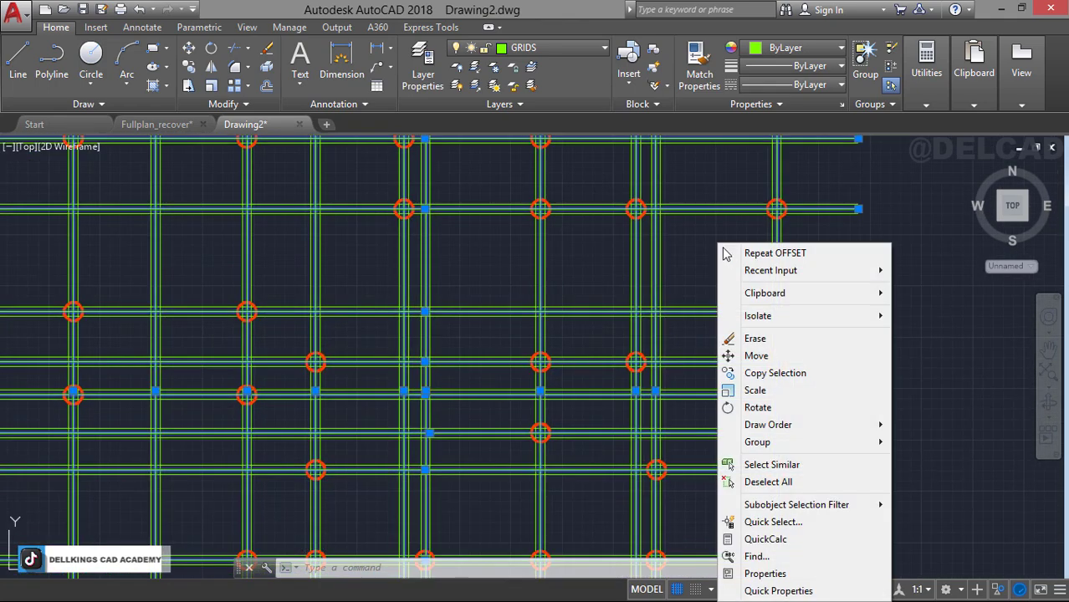
click(757, 356)
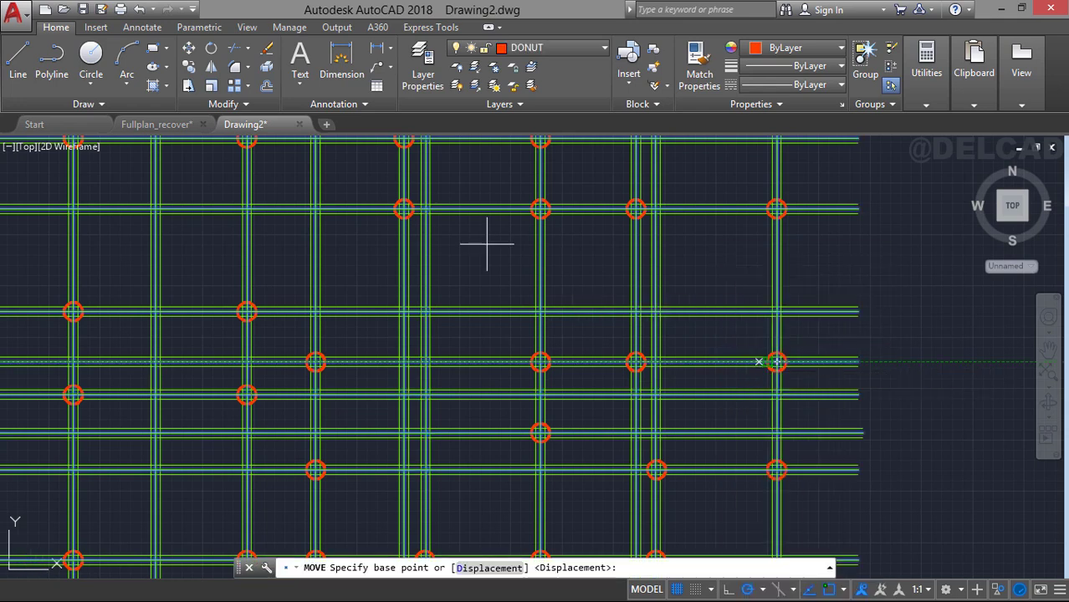
scroll(477, 247, up, 3)
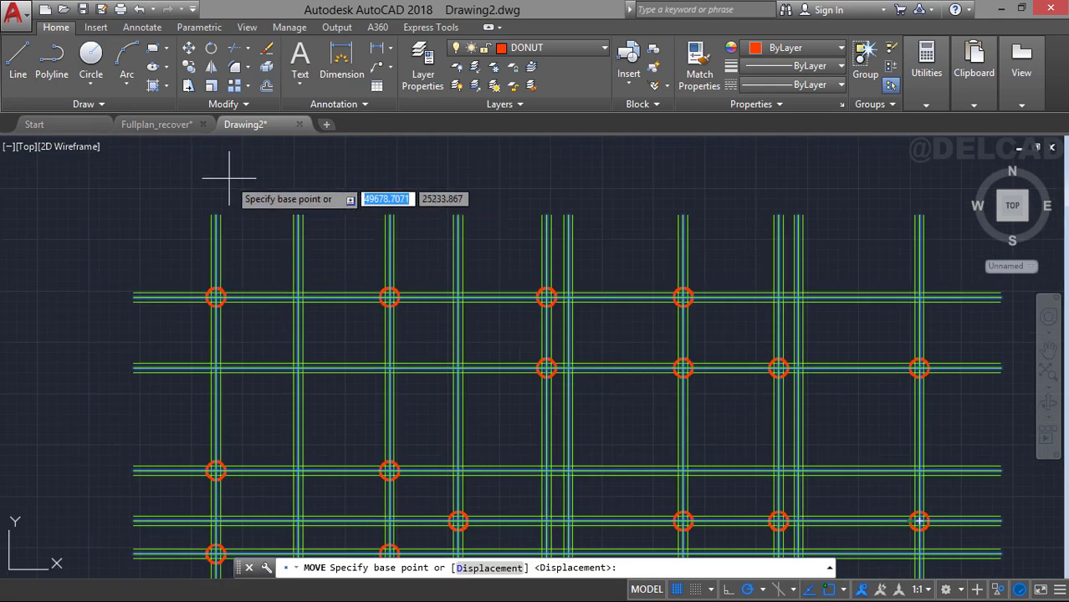
scroll(210, 192, up, 2)
click(209, 223)
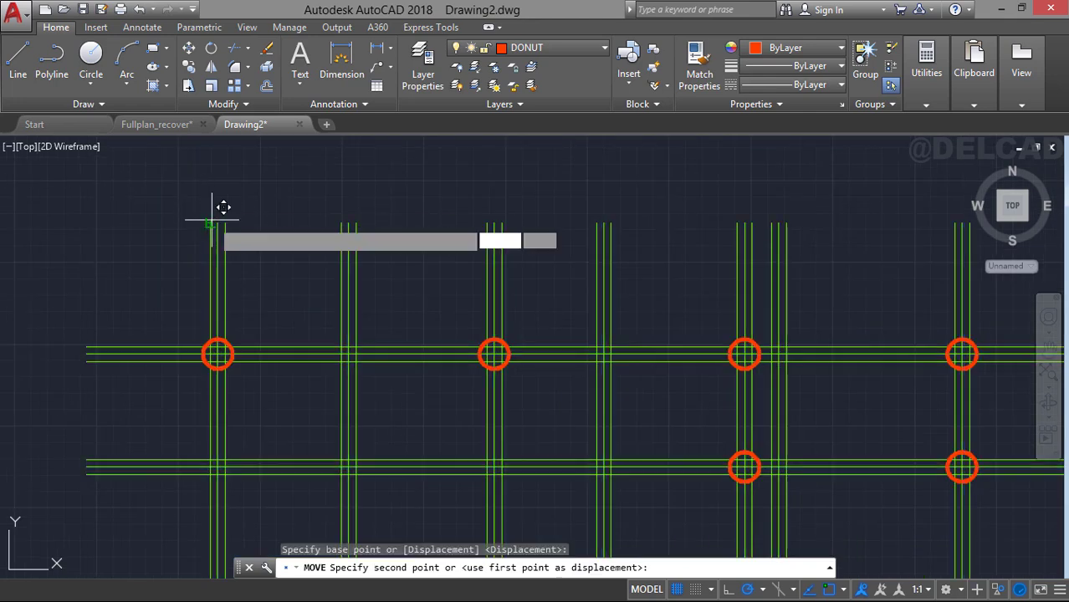
scroll(221, 206, down, 4)
middle_drag(452, 231, 124, 168)
middle_drag(509, 162, 501, 205)
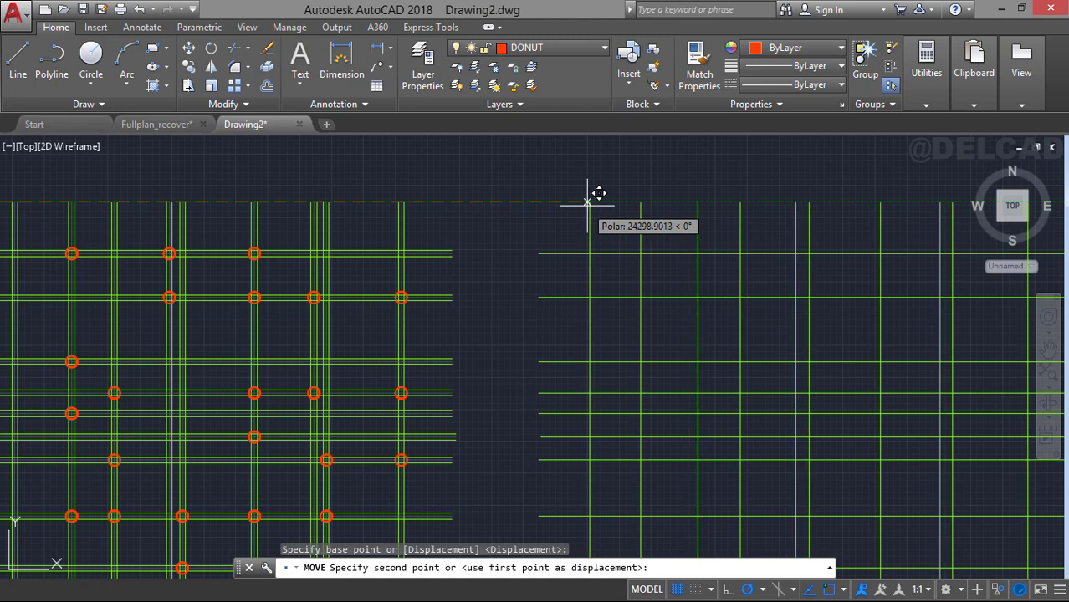
click(658, 203)
scroll(444, 219, down, 2)
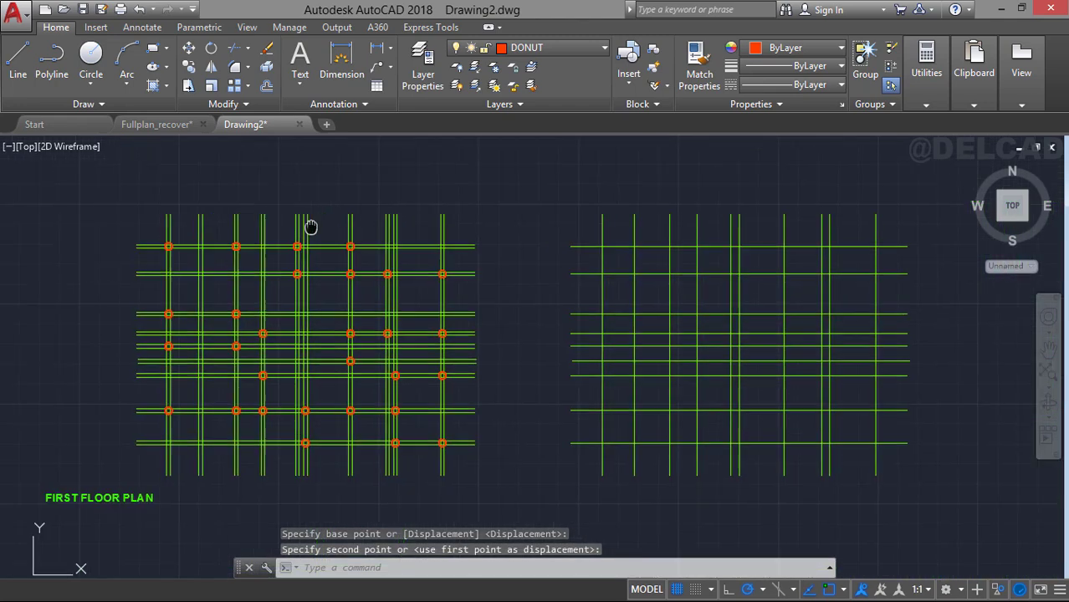
Make COLUMN the current layer.
scroll(420, 237, up, 4)
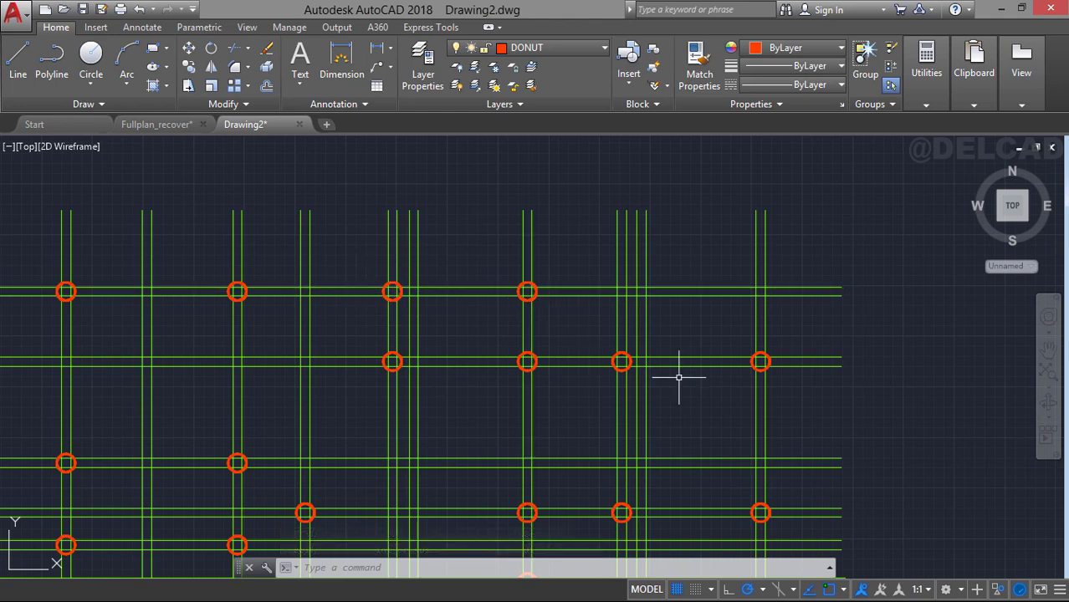
click(559, 52)
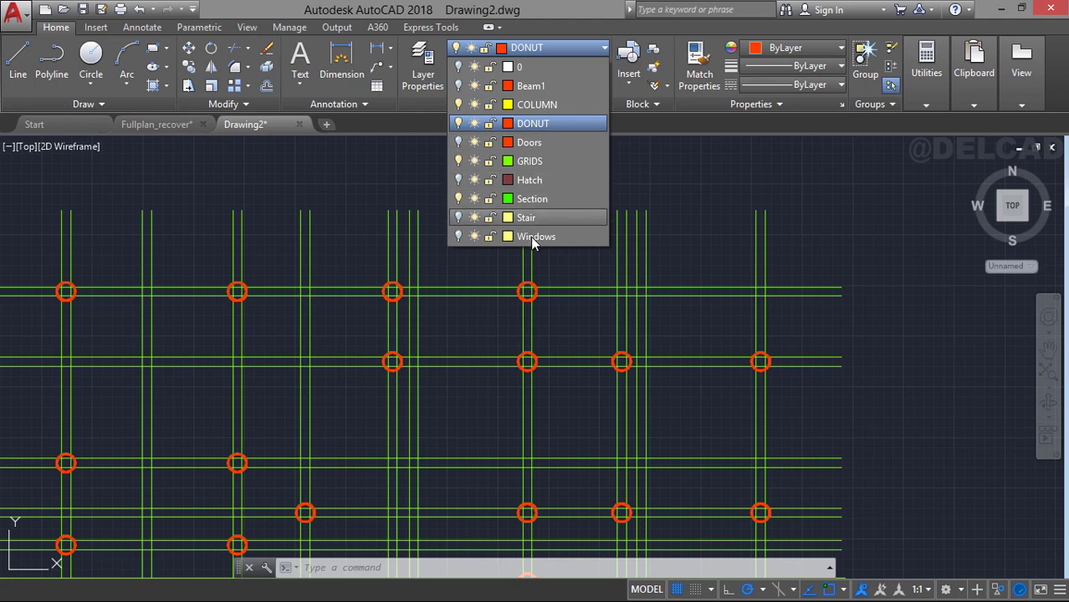
click(542, 109)
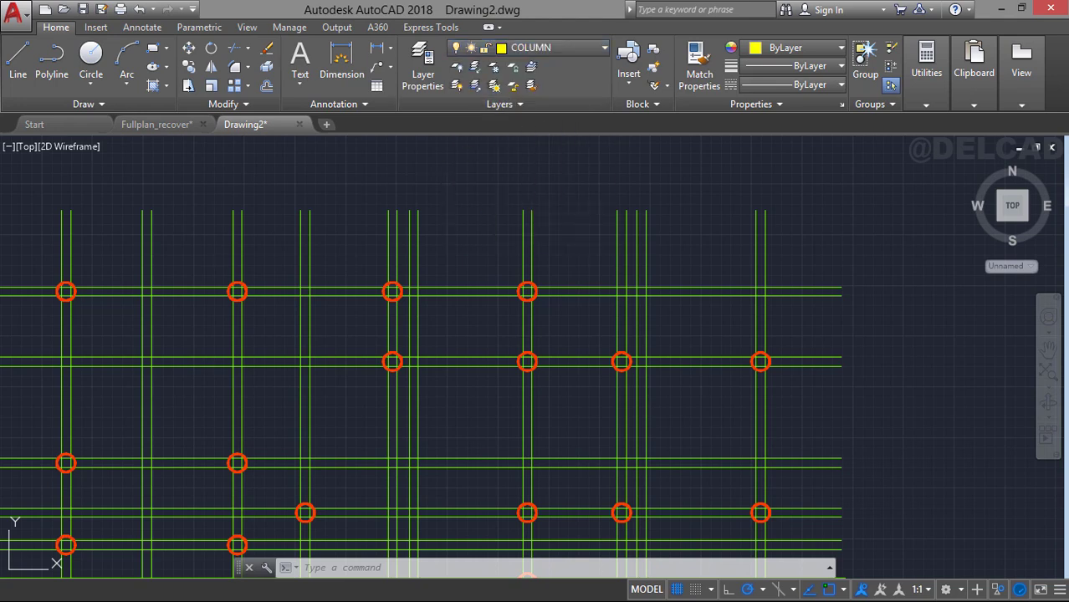
Hatch the four donut-marked column squares in the top grid row as separate ANGLE hatches at scale 1.
mouse_move(393, 190)
middle_down()
mouse_move(610, 210)
mouse_move(563, 170)
middle_up()
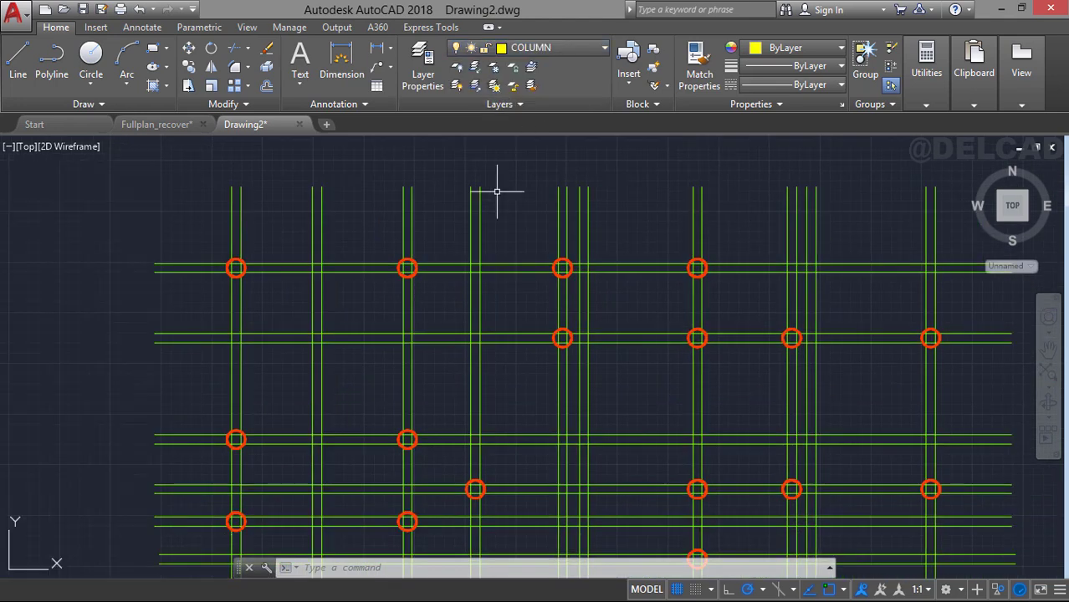
scroll(270, 274, up, 2)
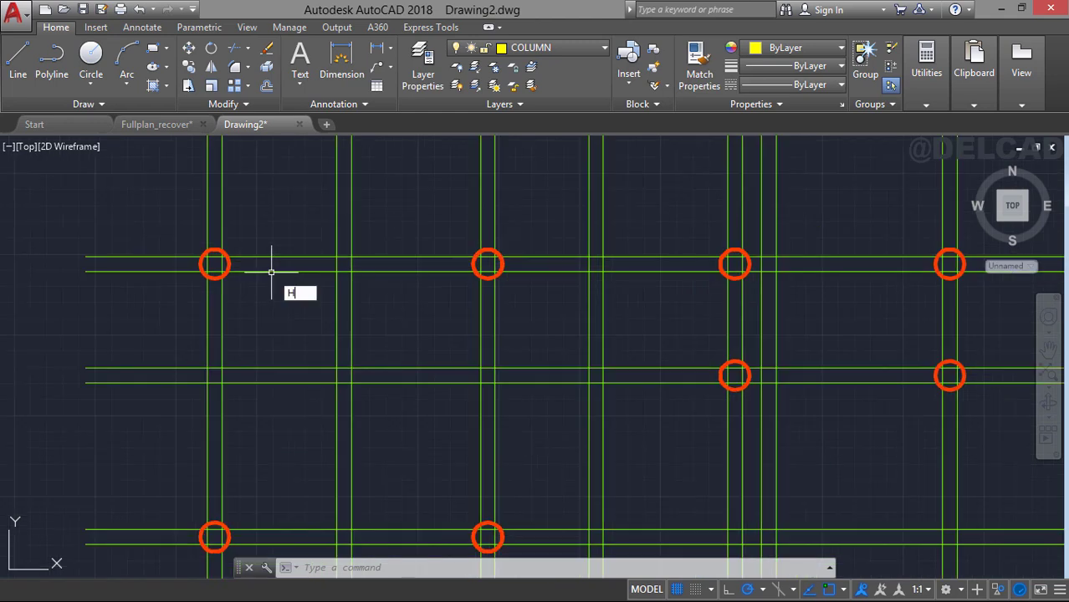
key(Return)
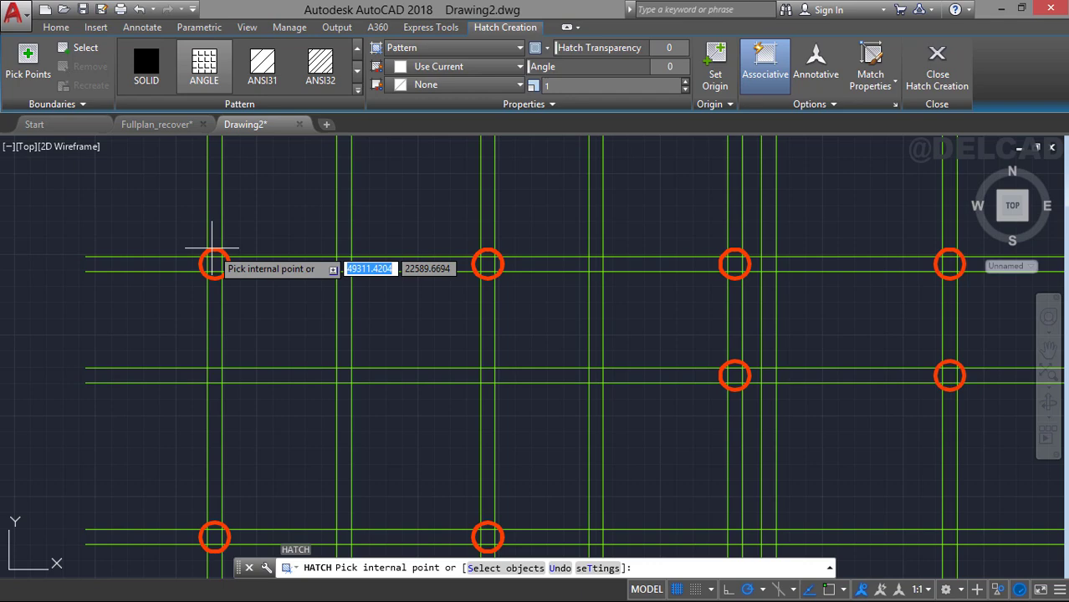
click(842, 104)
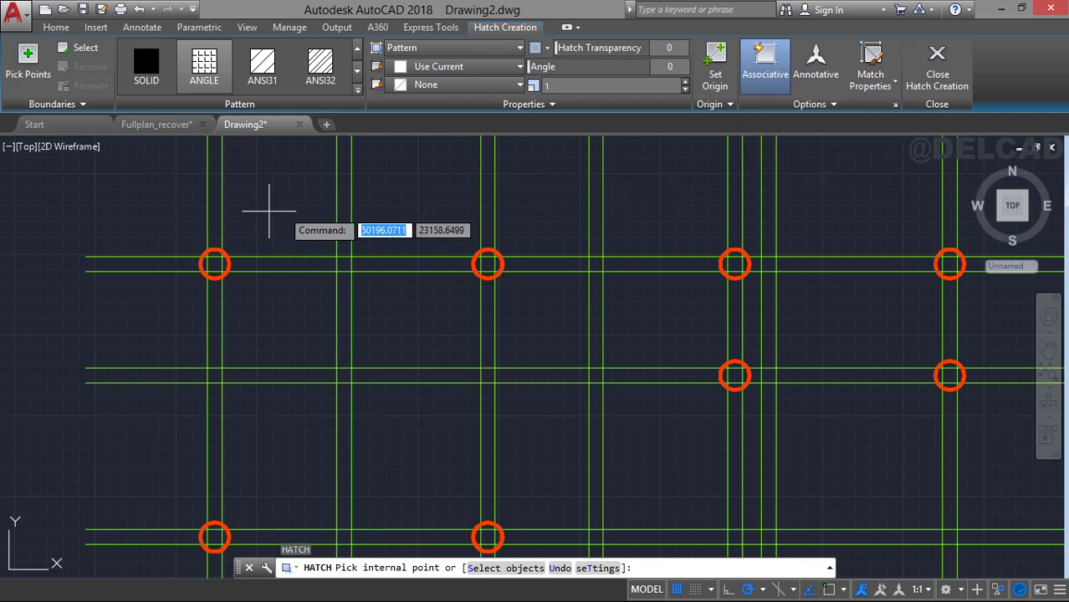
click(840, 105)
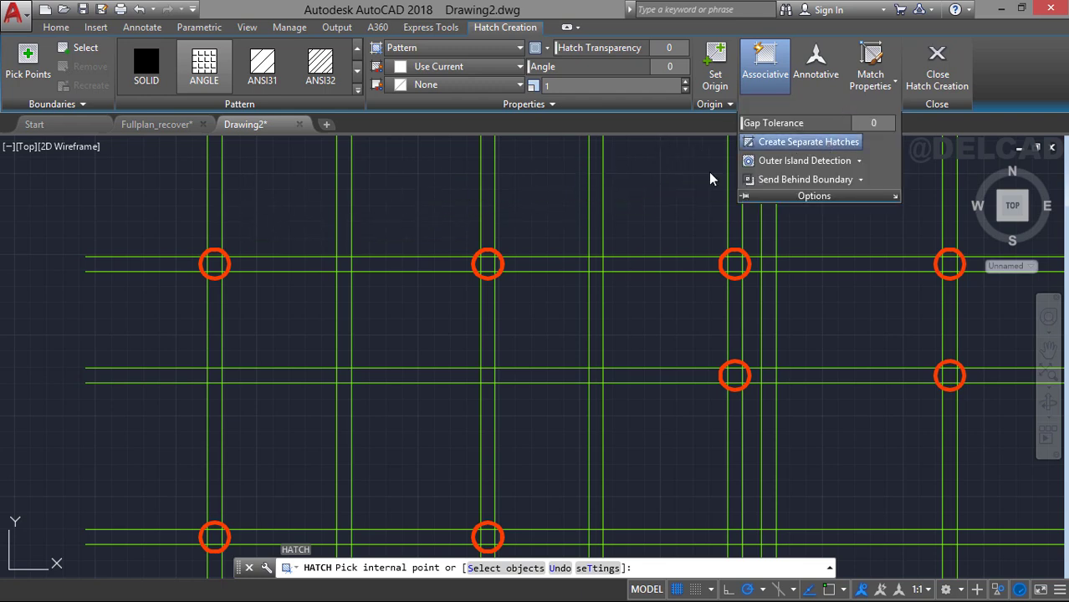
click(214, 264)
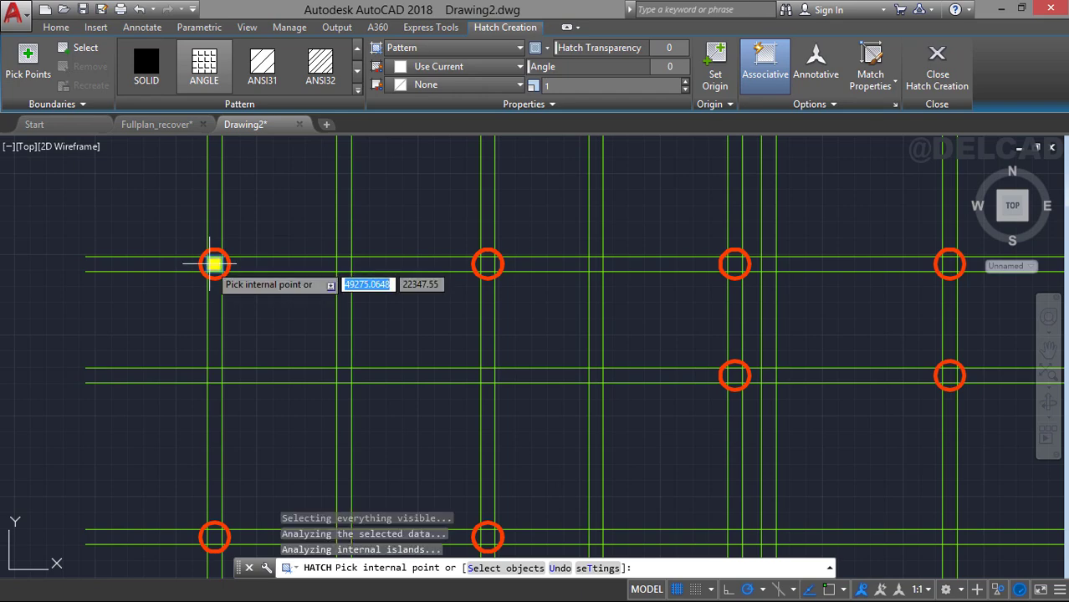
click(487, 264)
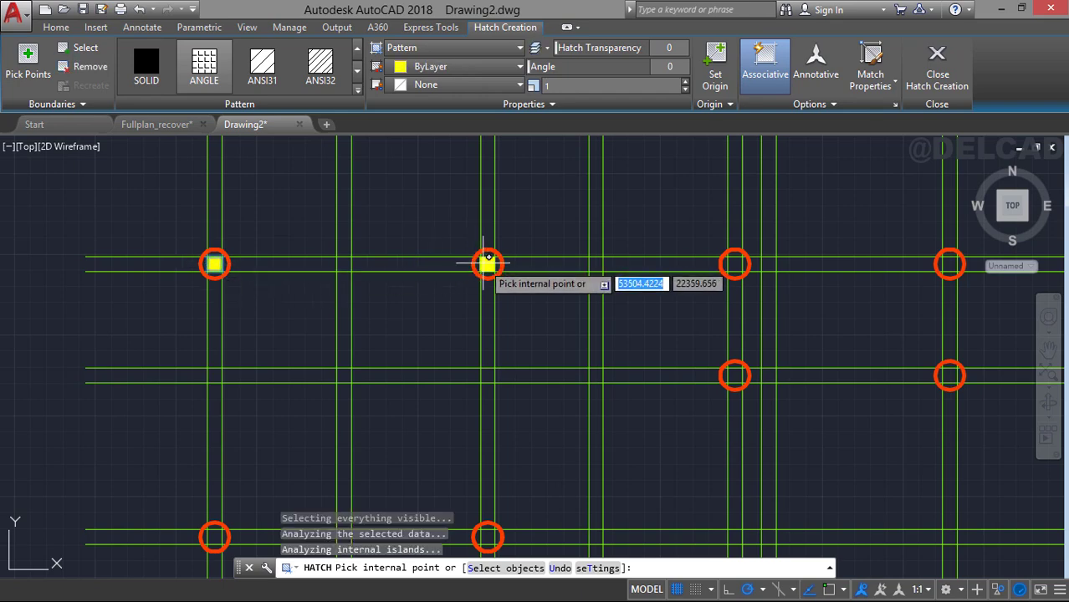
click(735, 264)
scroll(736, 266, down, 2)
click(716, 244)
Hatch the four donut-marked column squares in the second grid row and the four in the fourth row.
click(582, 313)
click(717, 313)
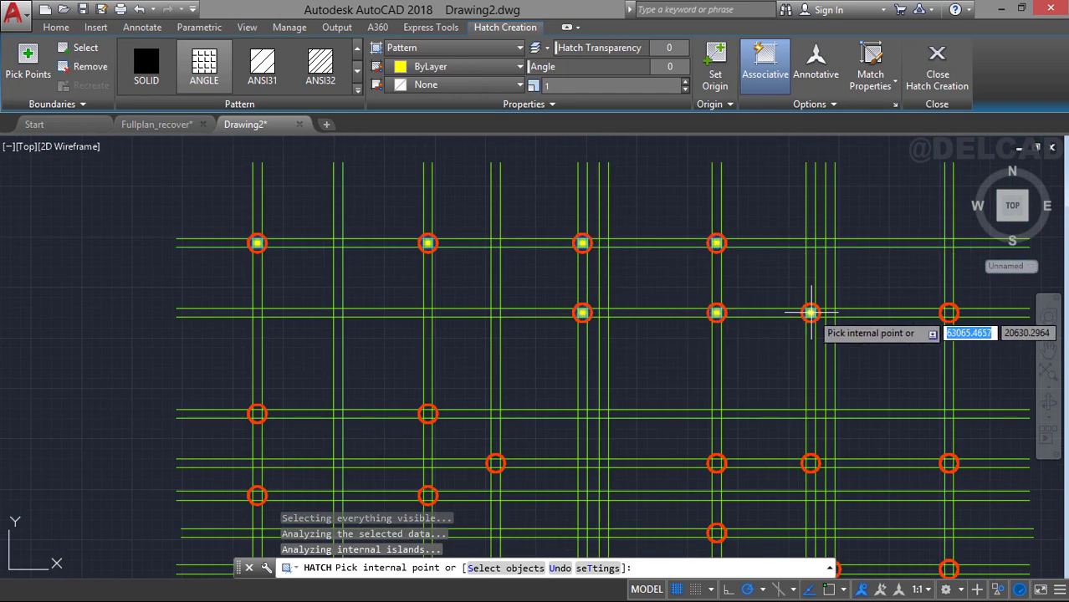
click(810, 313)
click(948, 313)
middle_drag(948, 313, 833, 267)
click(833, 418)
click(695, 417)
click(601, 417)
click(380, 417)
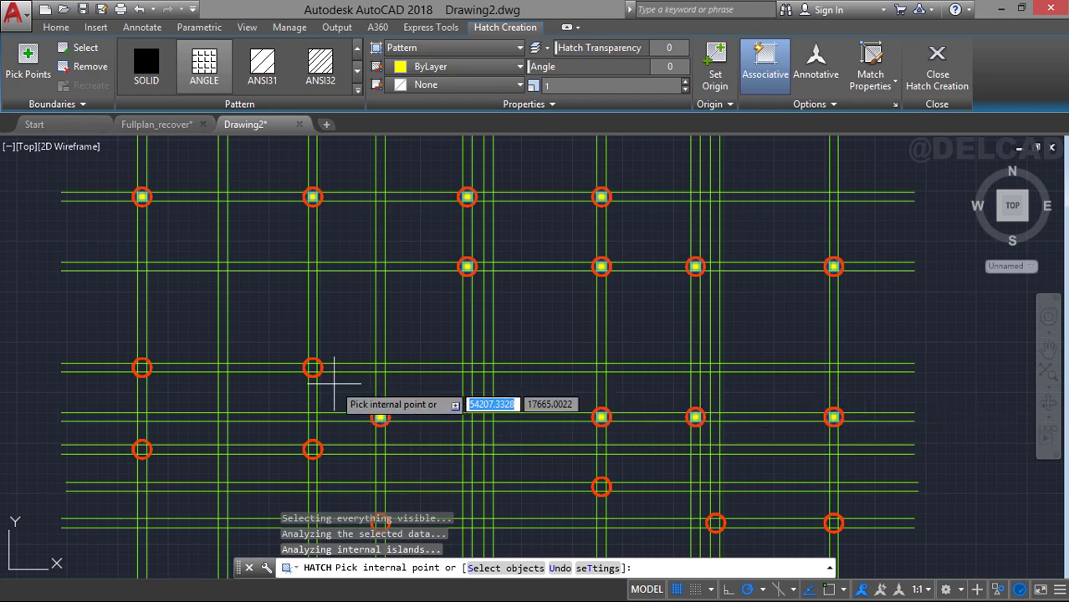
Hatch the donut-marked column squares in the third, fifth, sixth and seventh grid rows.
click(312, 368)
middle_drag(332, 370, 398, 253)
click(210, 250)
click(209, 332)
click(380, 333)
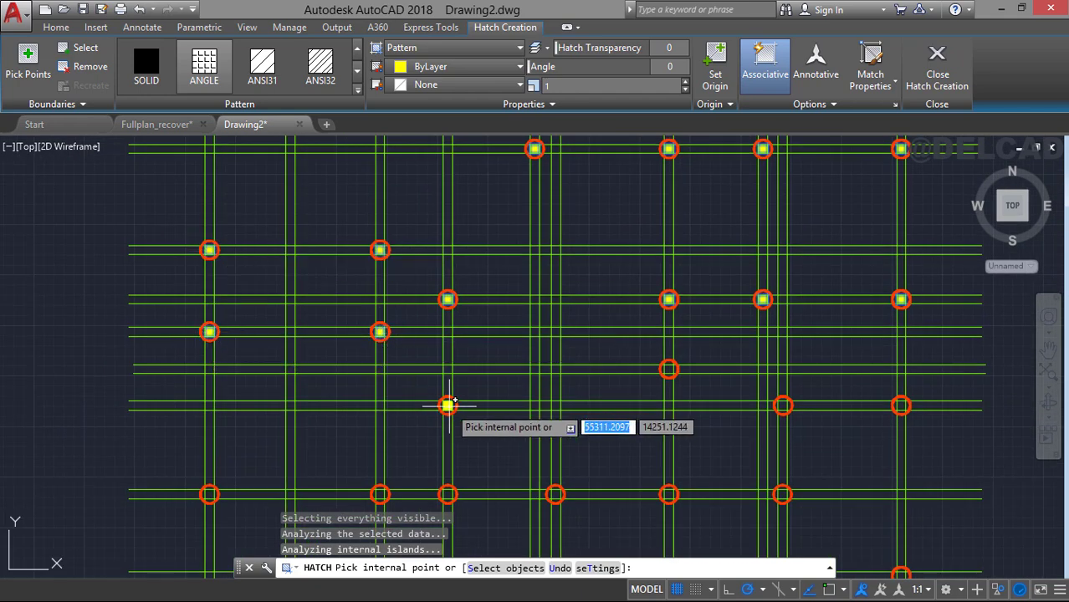
click(447, 406)
click(668, 370)
click(783, 405)
click(900, 406)
Hatch all donut-marked column squares in the two lowest grid rows and end the hatch command.
middle_drag(900, 406, 845, 290)
click(154, 378)
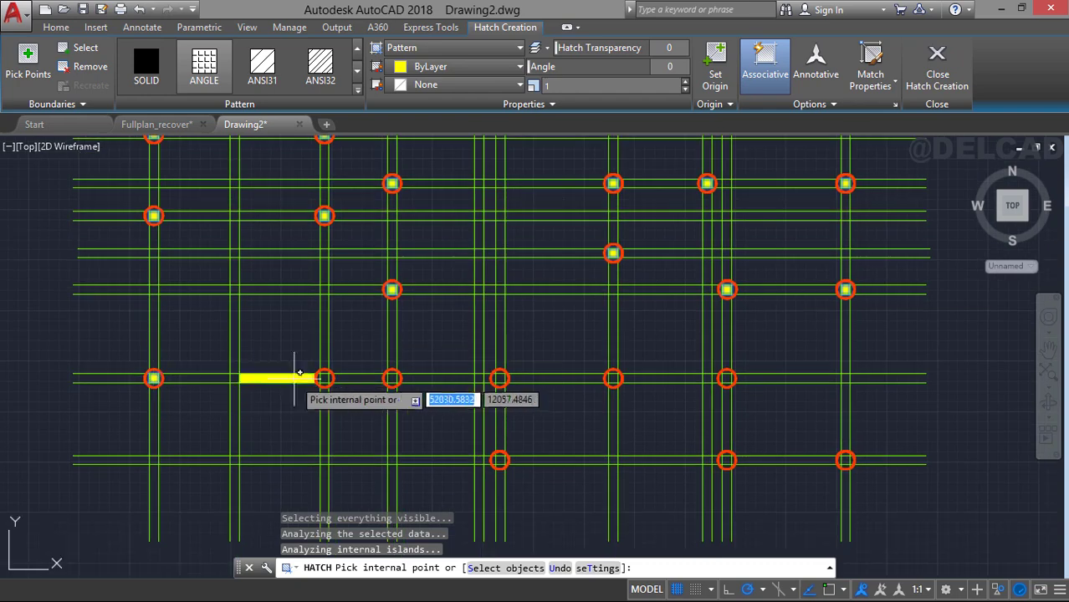
click(324, 378)
click(392, 378)
click(499, 378)
click(500, 460)
click(613, 378)
click(727, 378)
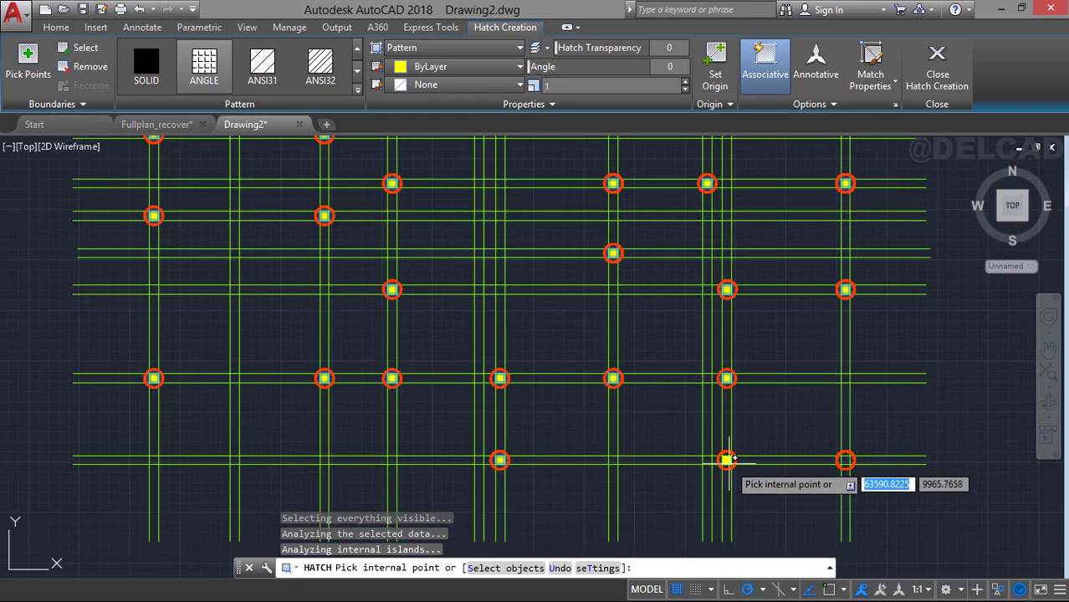
click(727, 460)
key(Escape)
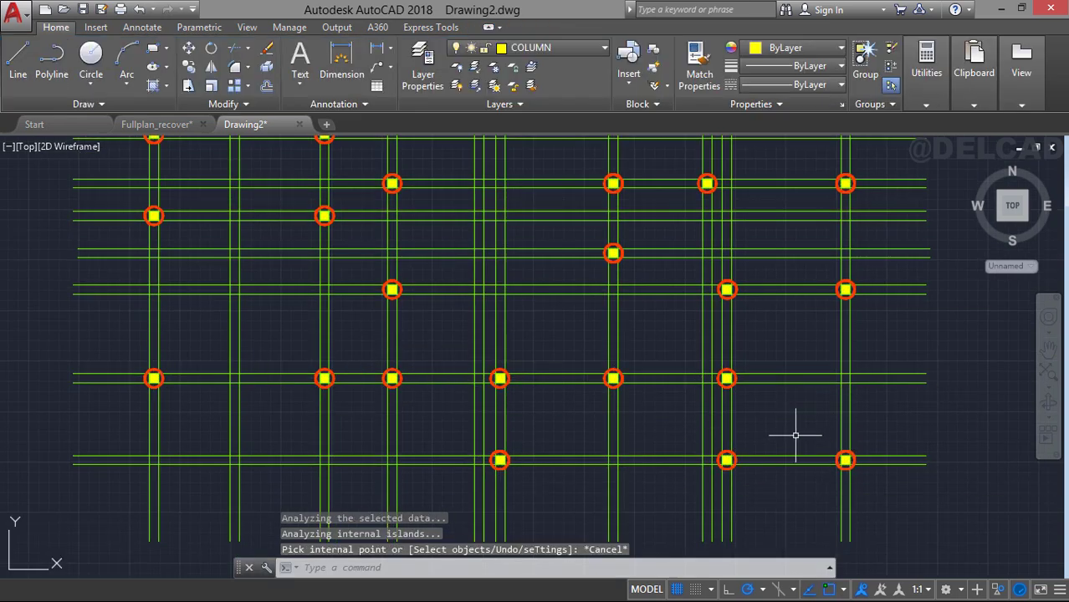
Delete all the donut markers around the columns, using Select Similar on one of them.
scroll(782, 426, down, 2)
mouse_move(768, 420)
middle_down()
mouse_move(527, 391)
mouse_move(557, 418)
middle_up()
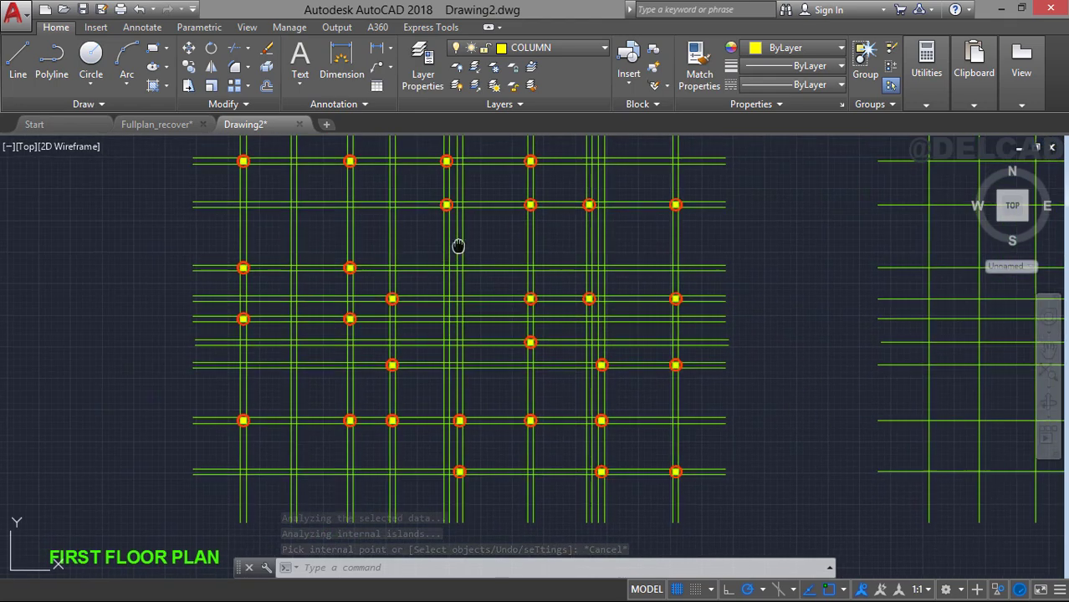
mouse_move(456, 244)
middle_down()
mouse_move(470, 280)
mouse_move(428, 277)
mouse_move(427, 303)
middle_up()
scroll(429, 304, up, 3)
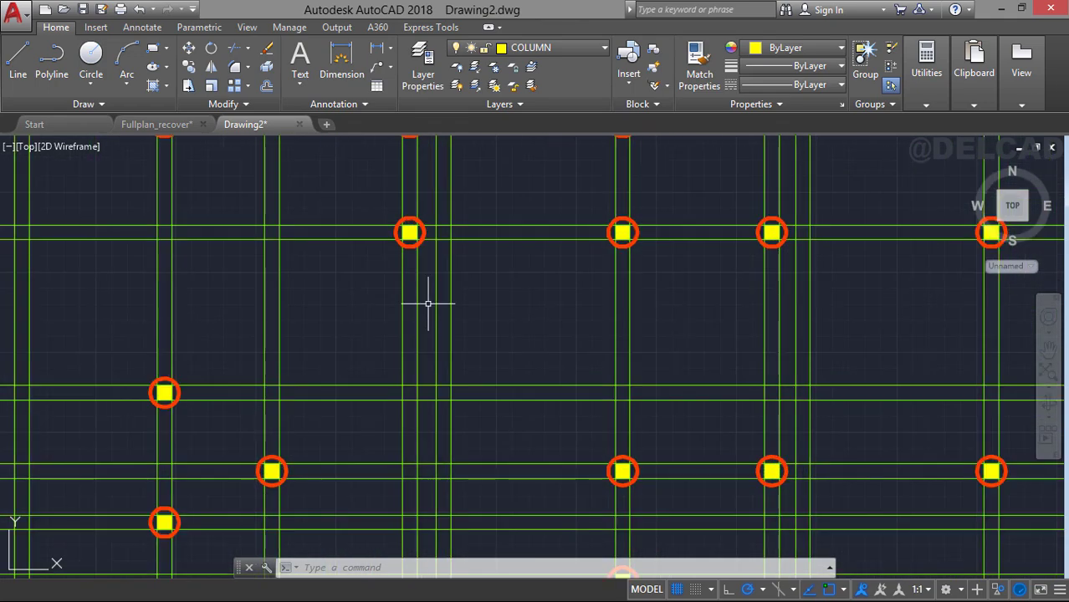
scroll(429, 304, down, 3)
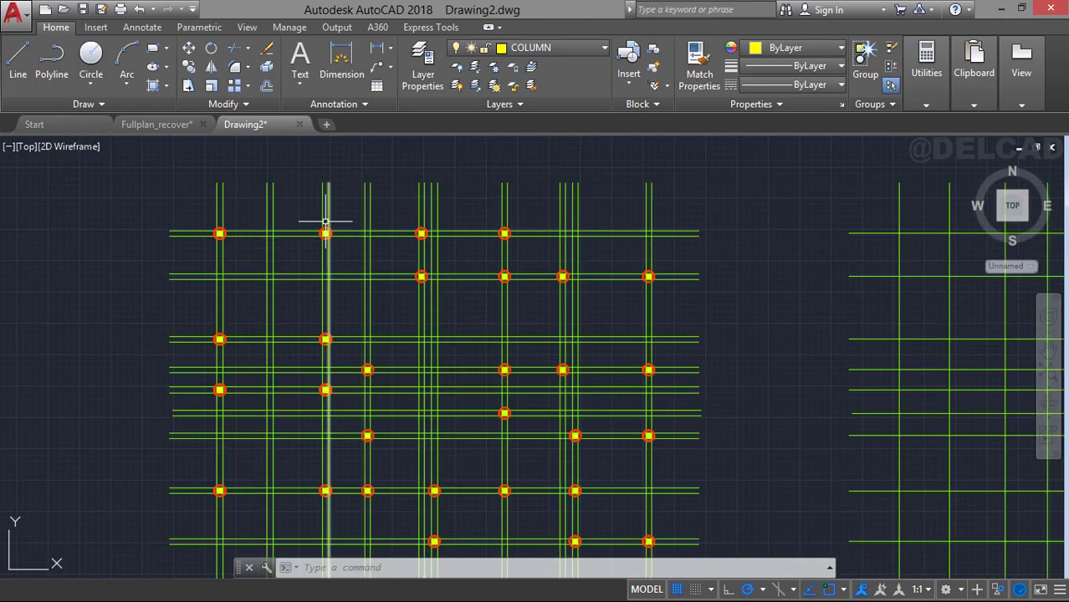
scroll(322, 222, up, 2)
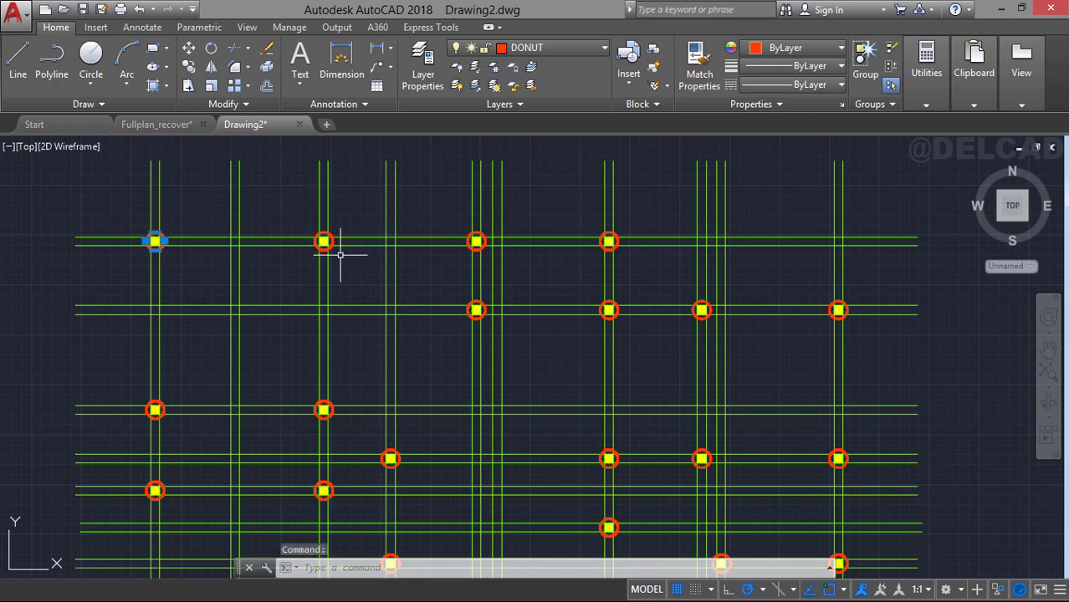
right_click(347, 208)
click(418, 463)
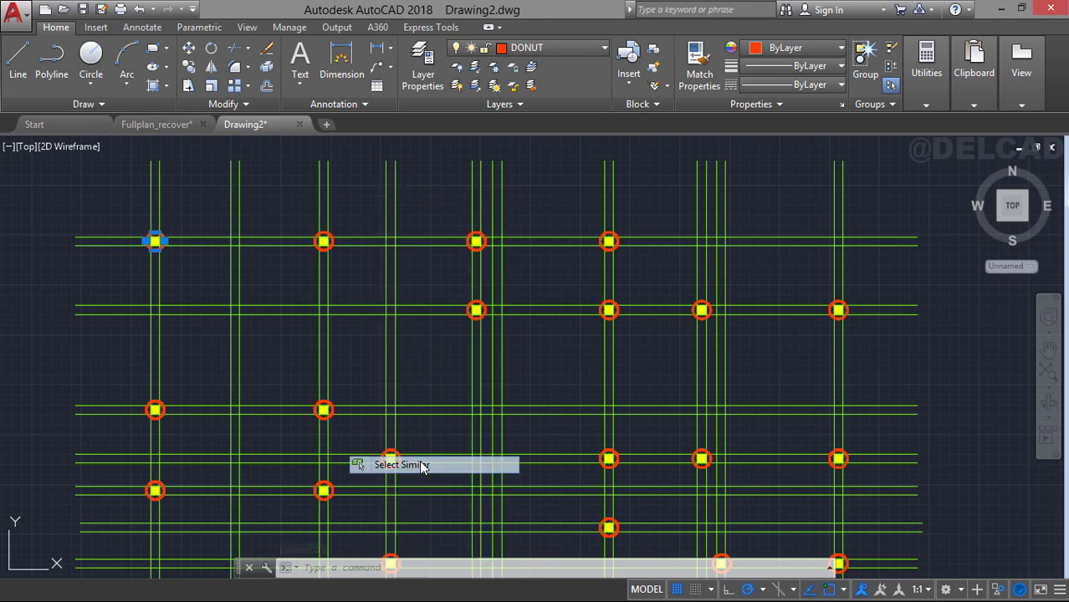
key(Delete)
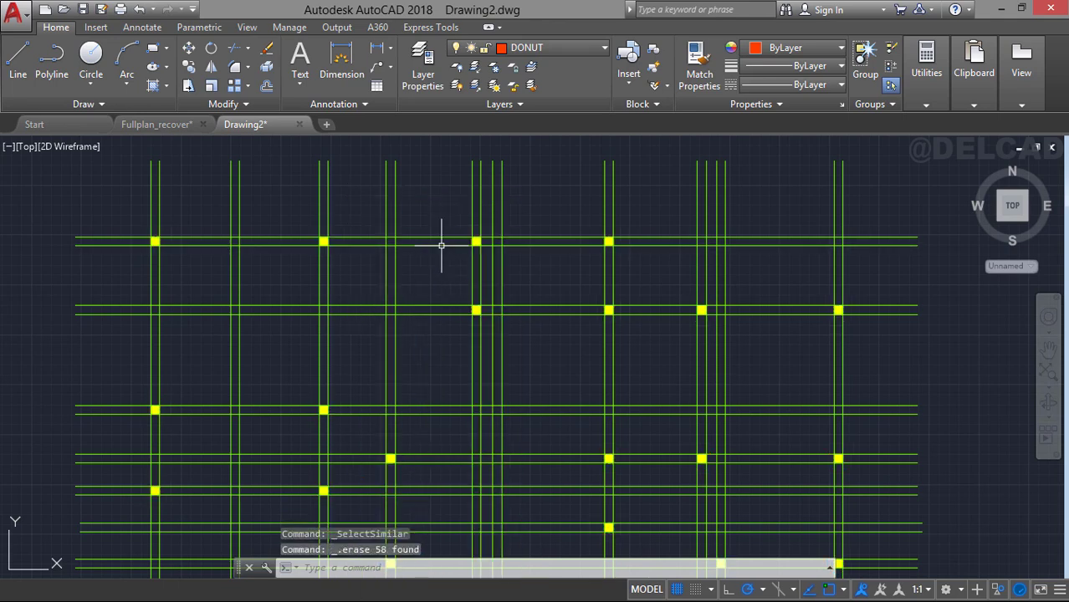
Delete the column plan's horizontal grid lines and its vertical grid lines except the leftmost pair, keeping the hatched columns.
scroll(476, 243, down, 2)
middle_drag(477, 240, 339, 197)
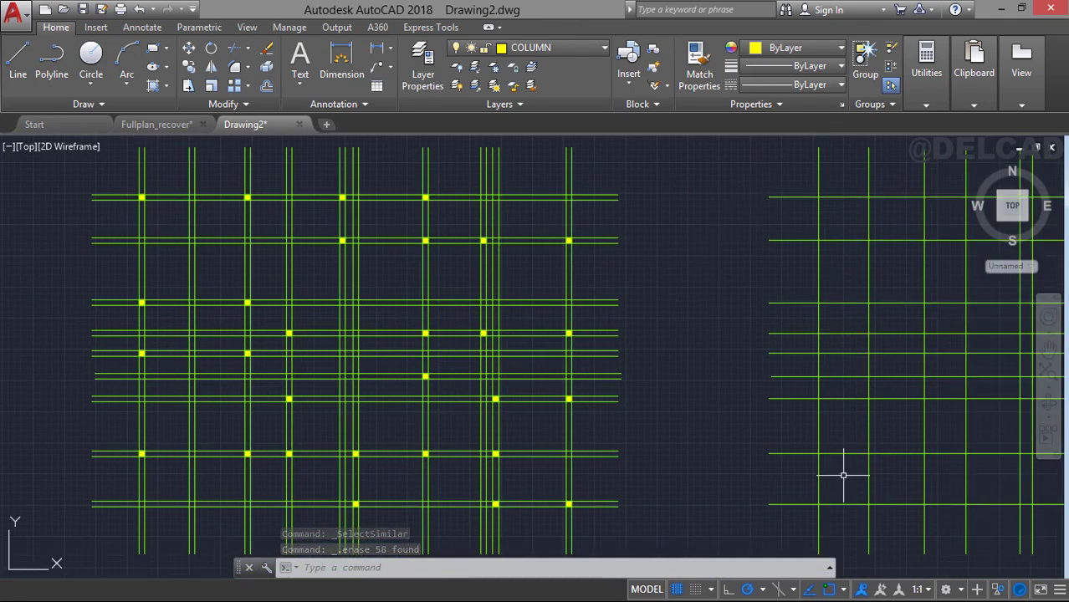
click(173, 139)
click(632, 191)
click(613, 174)
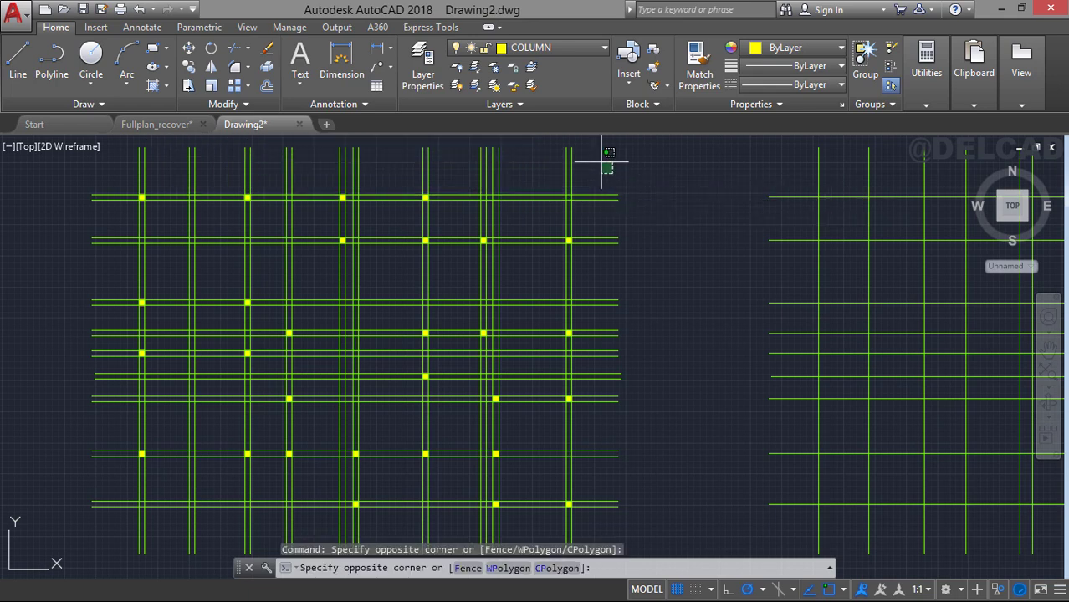
click(181, 139)
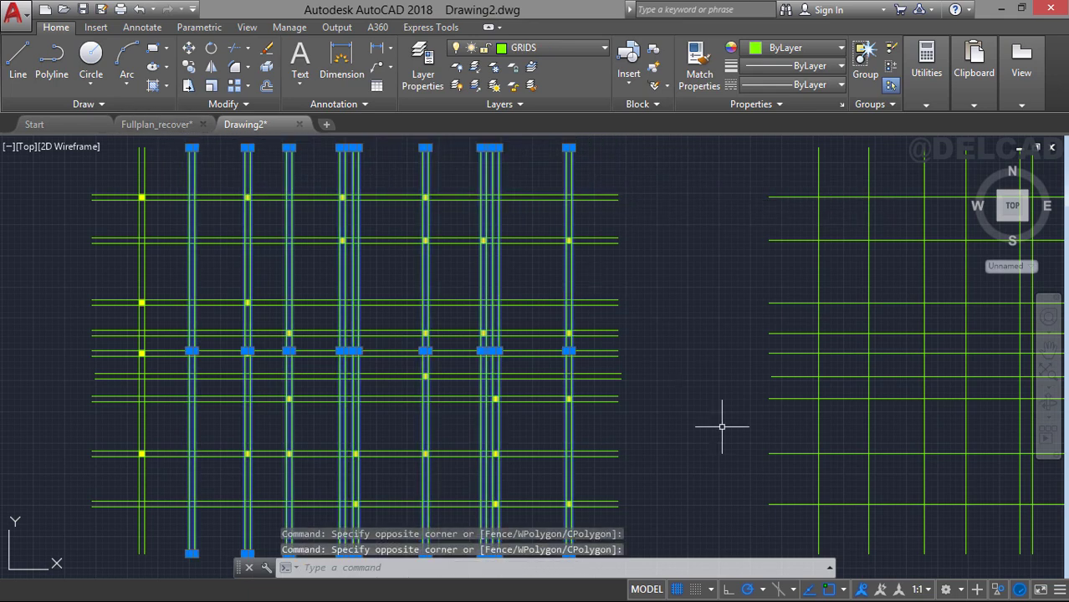
click(644, 512)
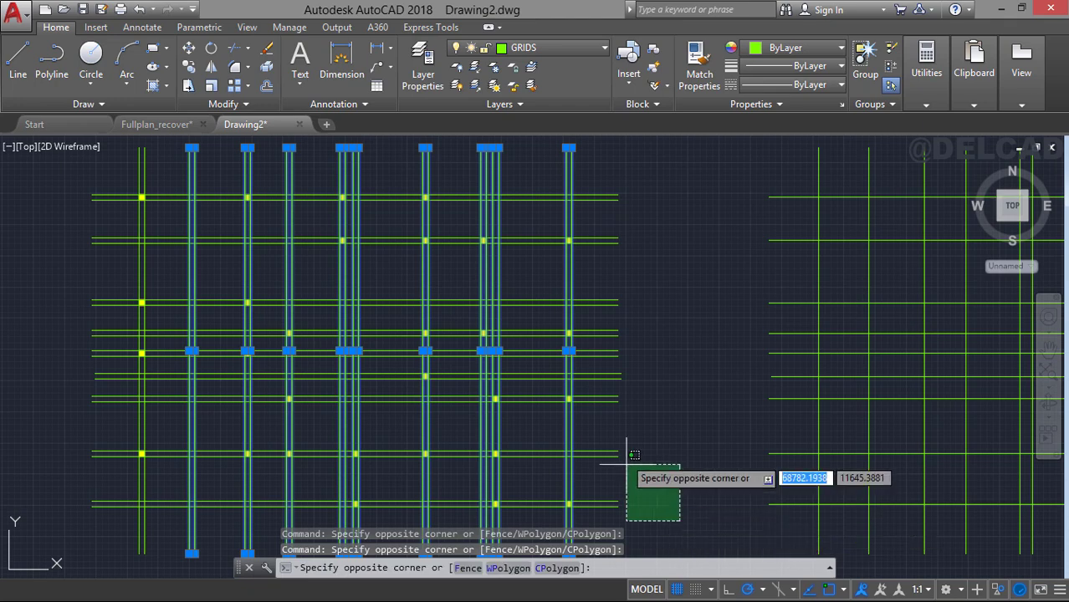
click(599, 179)
key(Delete)
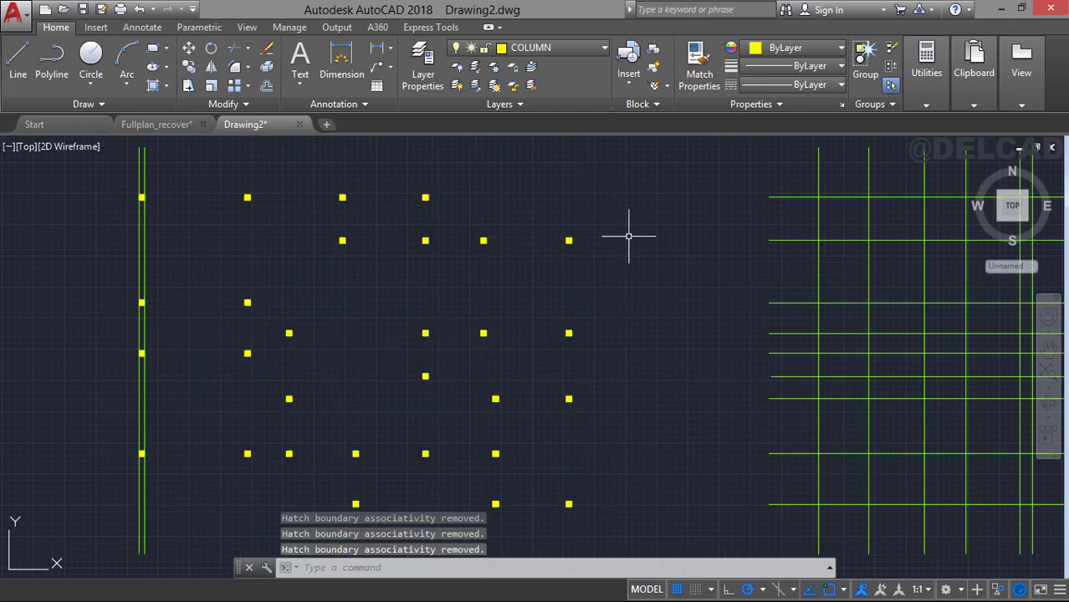
Move the separate grid onto the columns, from its leftmost vertical line's upper end to the midpoint between the leftmost line pair's upper ends.
scroll(638, 256, down, 2)
mouse_move(644, 260)
middle_down()
mouse_move(477, 253)
mouse_move(451, 272)
middle_up()
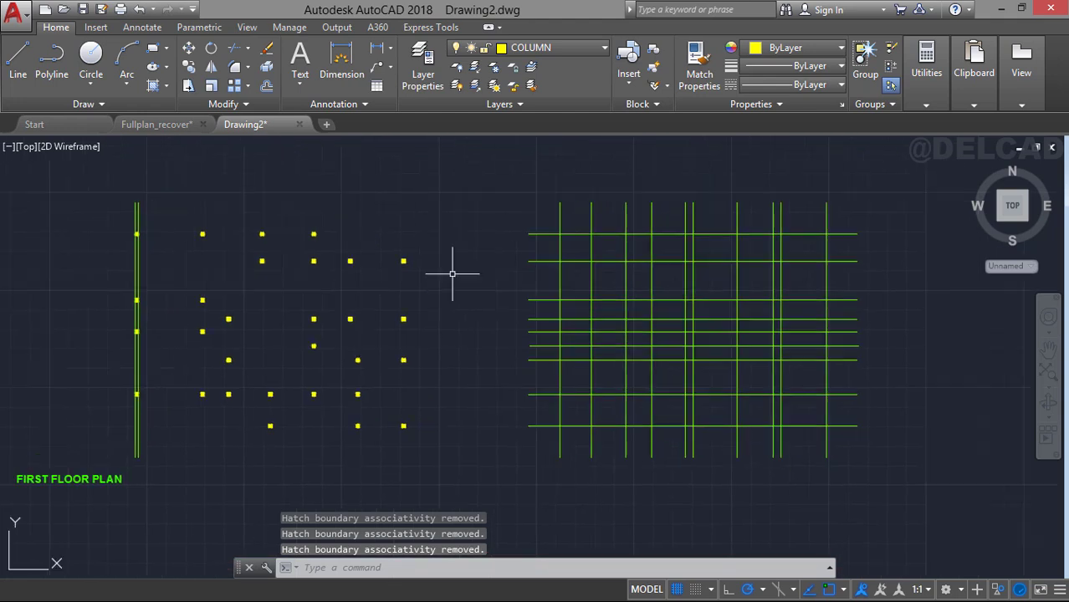
click(514, 177)
click(906, 488)
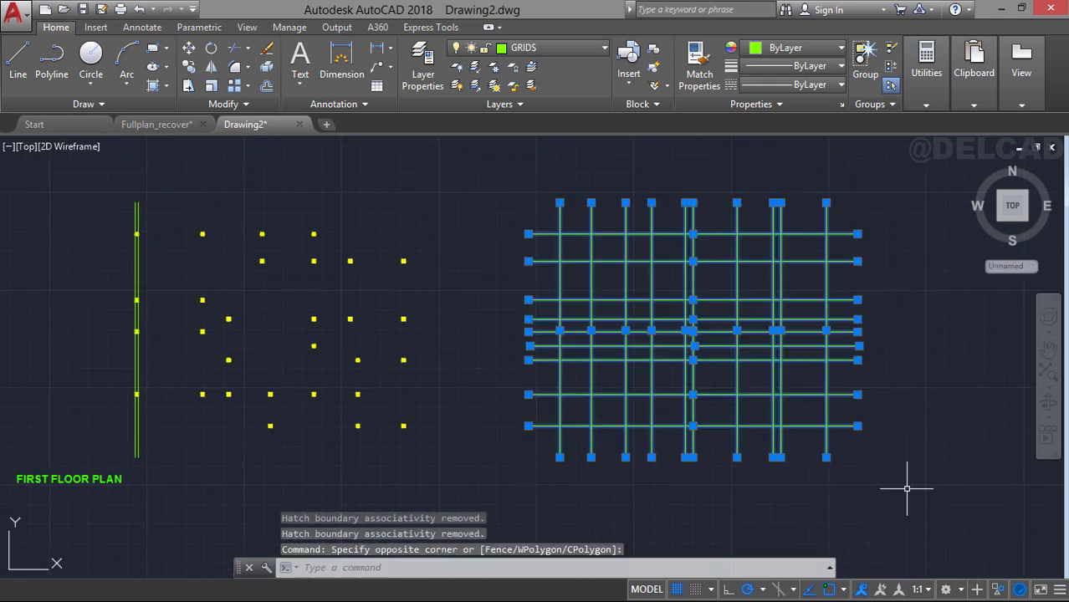
right_click(512, 199)
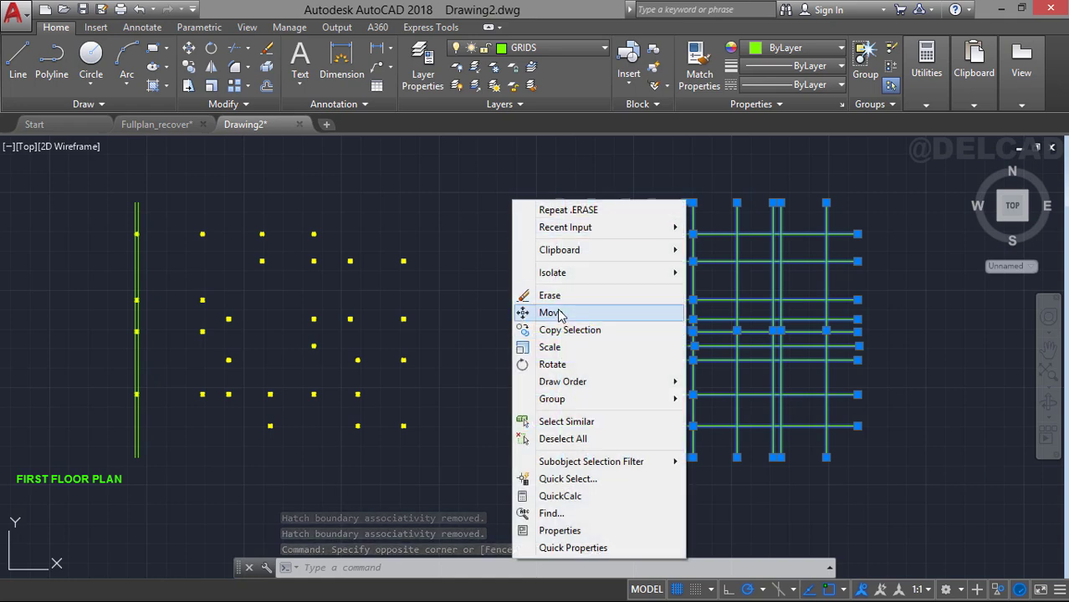
click(559, 313)
scroll(572, 209, up, 2)
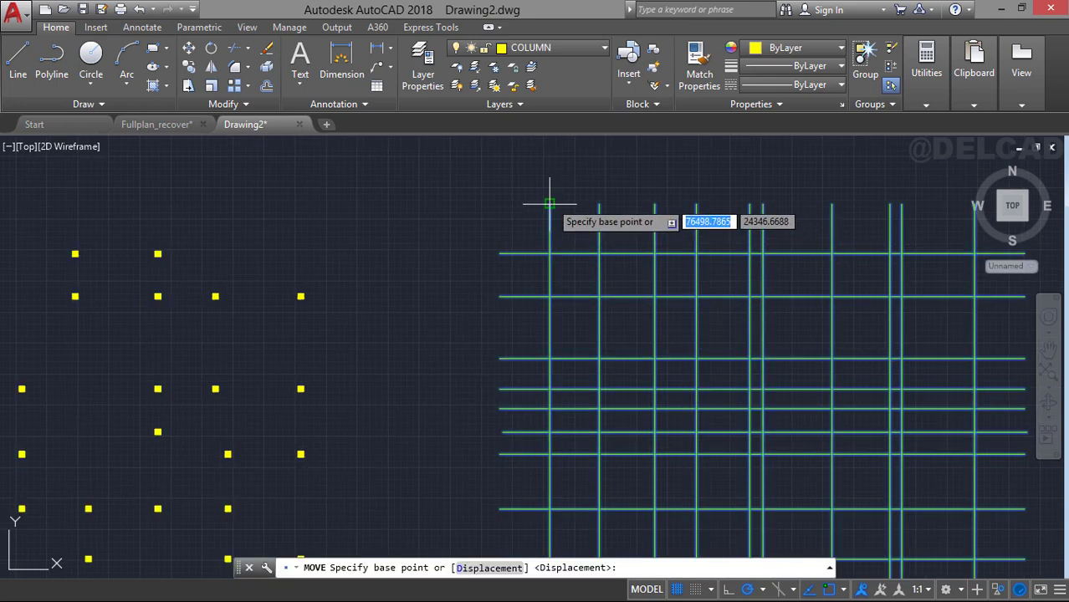
click(550, 204)
middle_drag(451, 215, 774, 218)
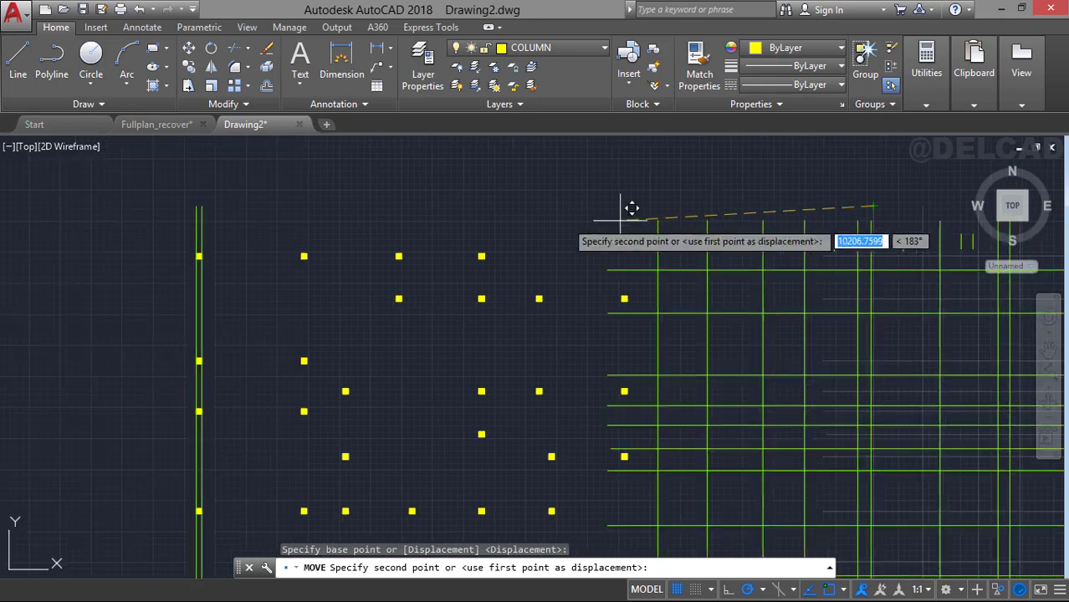
scroll(461, 215, up, 5)
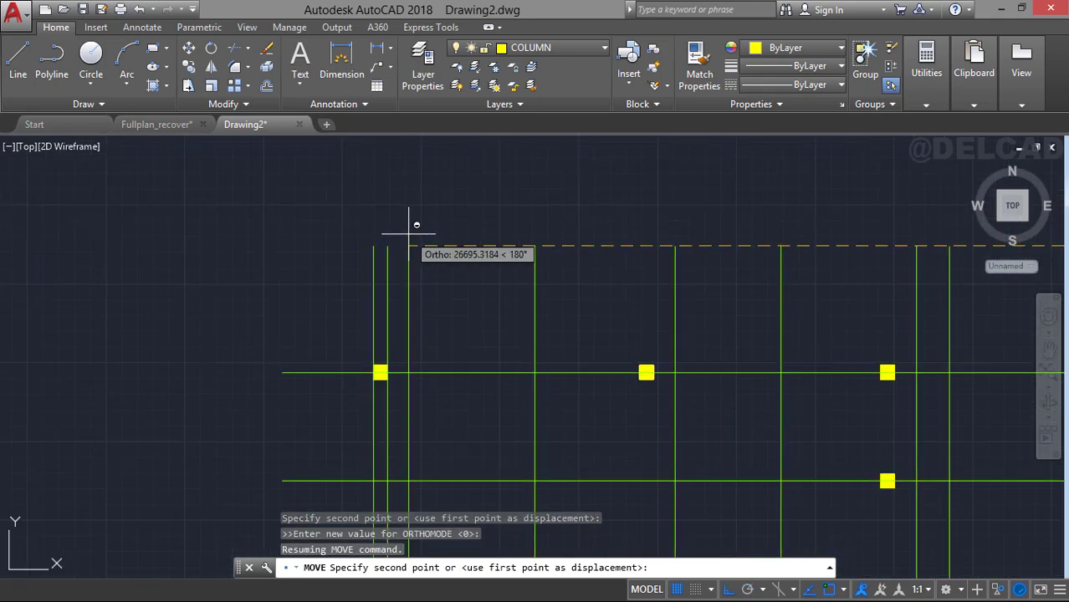
shift+right_click(413, 215)
click(467, 253)
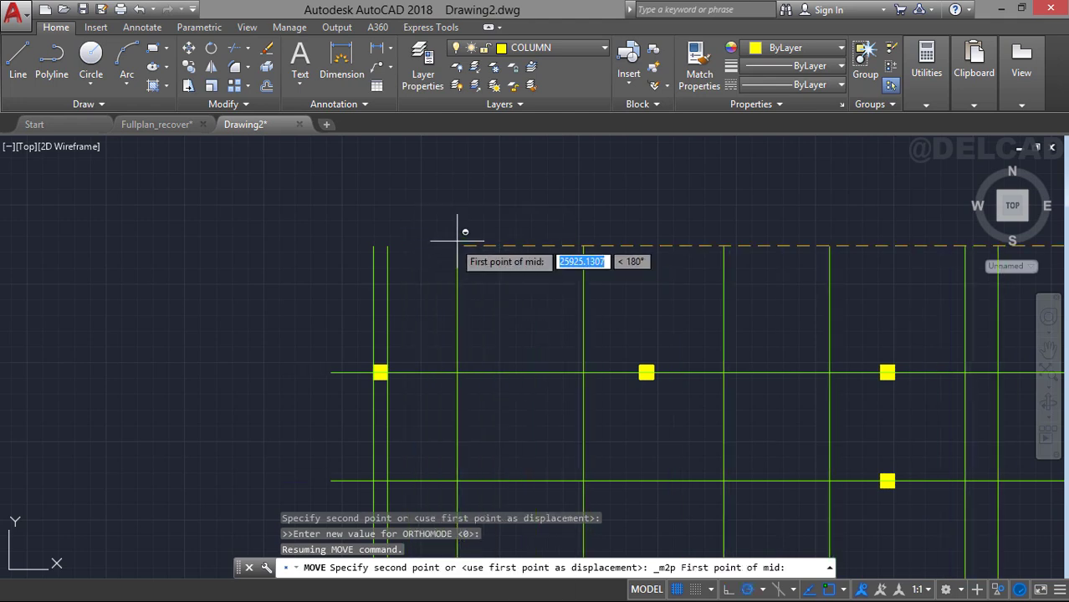
click(374, 245)
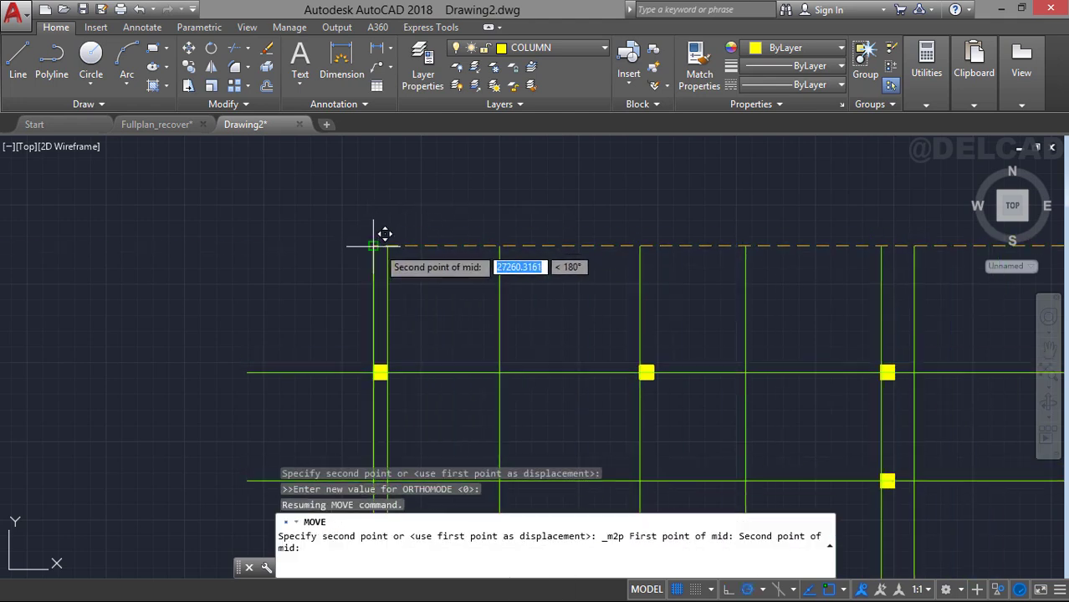
click(388, 245)
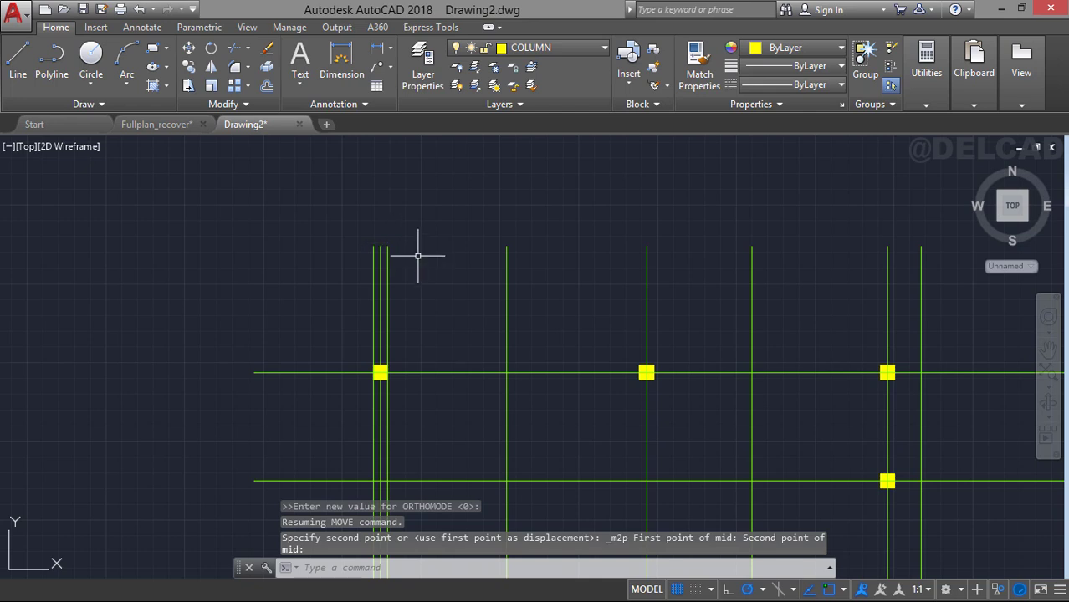
Delete the two offset lines flanking the leftmost column line and the second vertical grid line, which carries no columns.
click(385, 276)
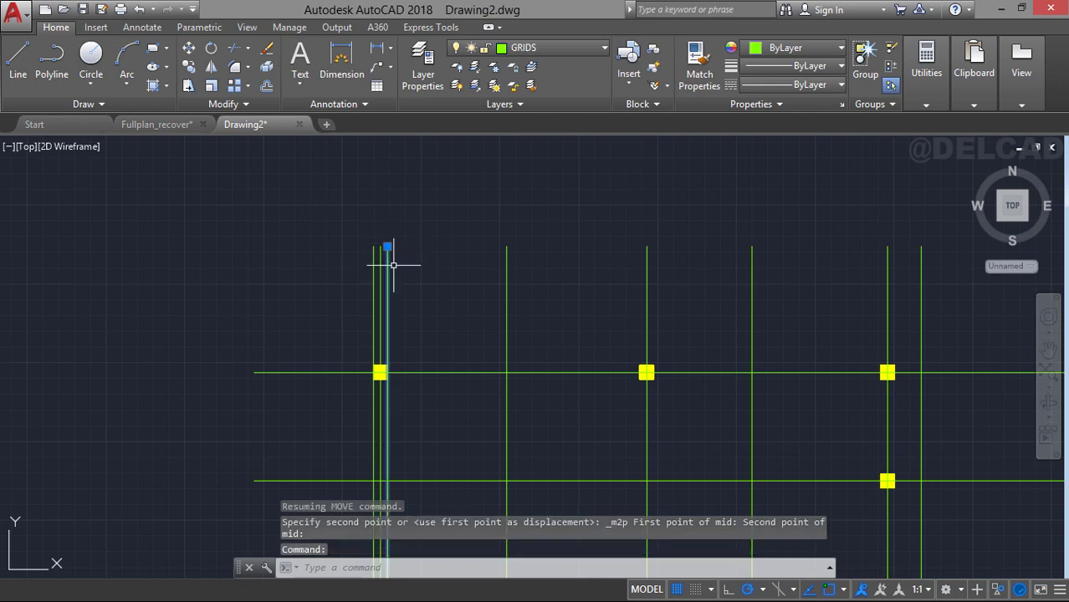
key(Delete)
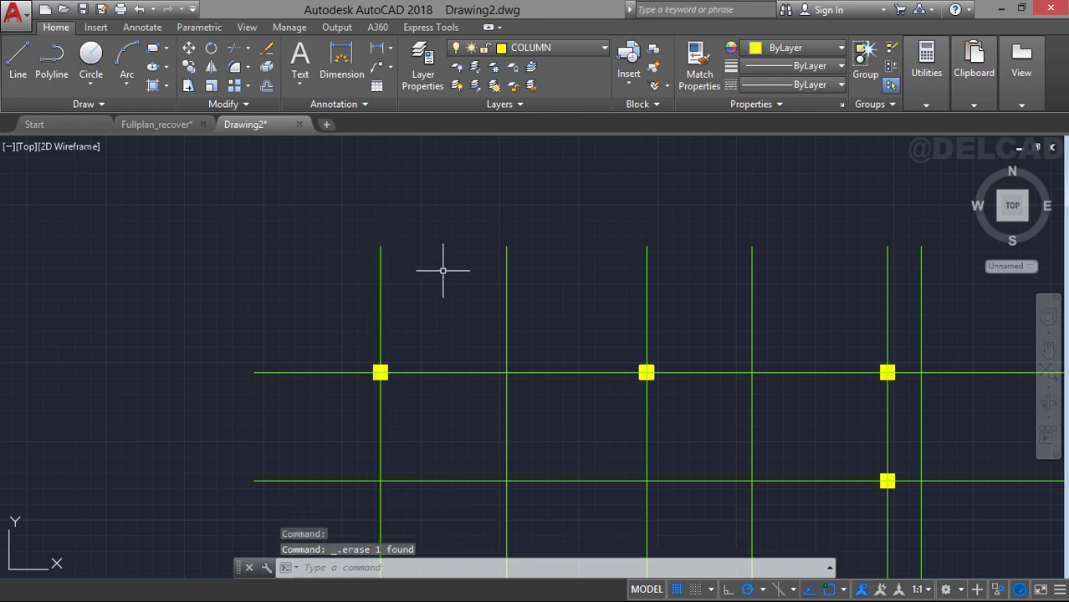
scroll(441, 274, down, 5)
mouse_move(520, 274)
middle_down()
mouse_move(473, 276)
mouse_move(420, 222)
middle_up()
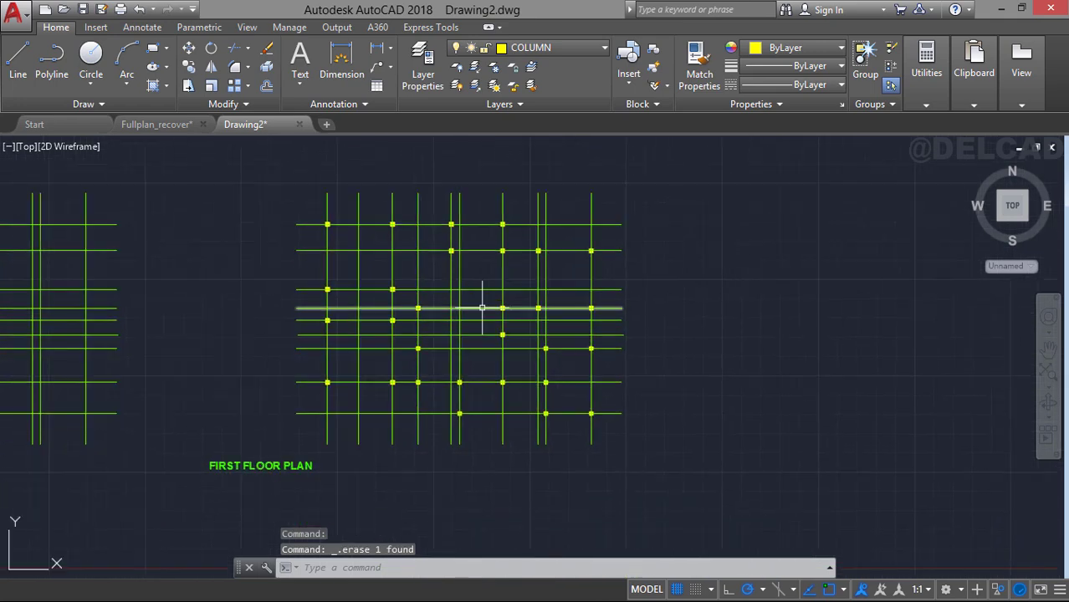
scroll(485, 306, up, 2)
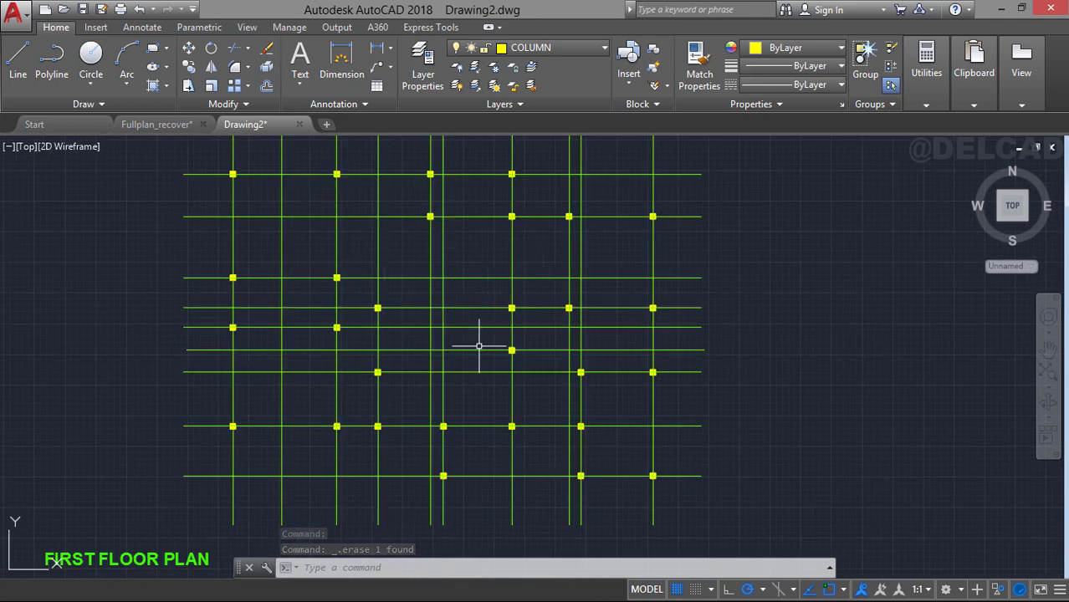
middle_drag(459, 333, 498, 347)
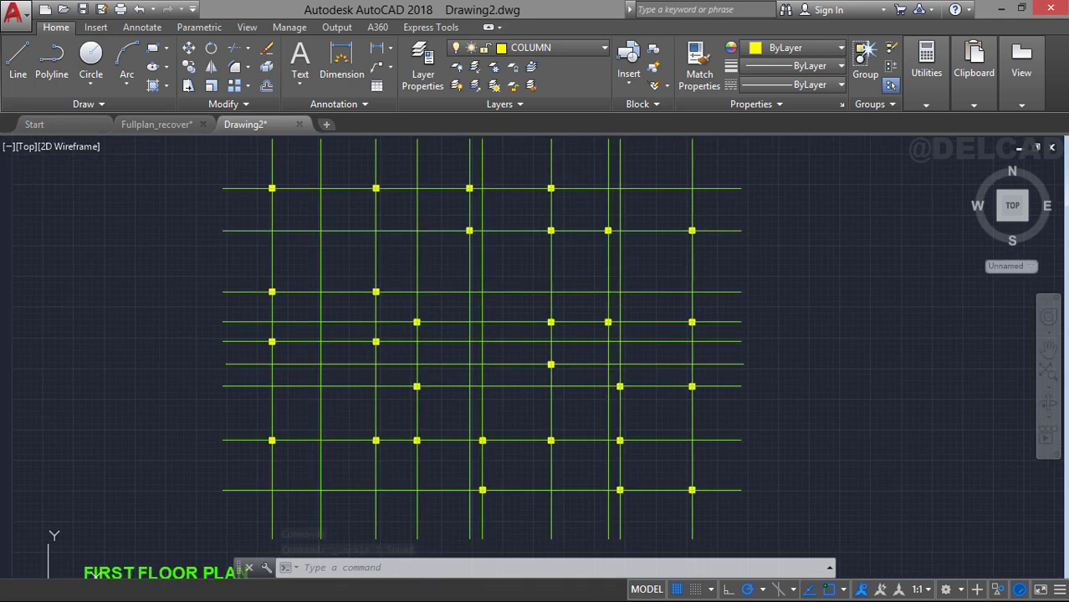
click(325, 264)
click(311, 256)
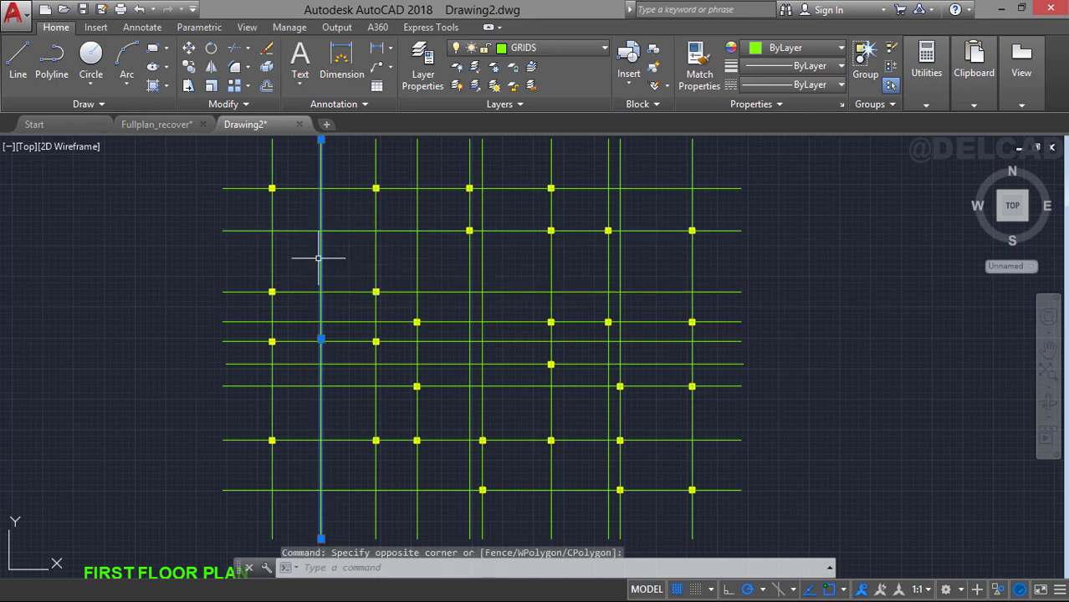
key(Delete)
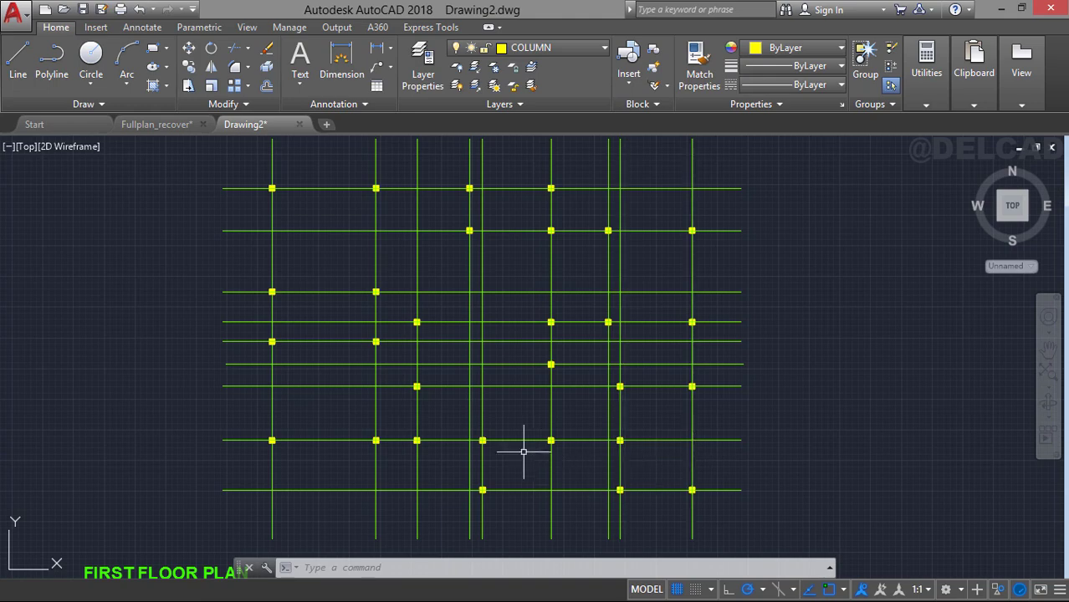
Delete the entire grid above the GROUND FLOOR PLAN title.
mouse_move(392, 296)
middle_down()
mouse_move(586, 305)
mouse_move(517, 286)
mouse_move(617, 282)
middle_up()
scroll(577, 305, down, 2)
click(23, 183)
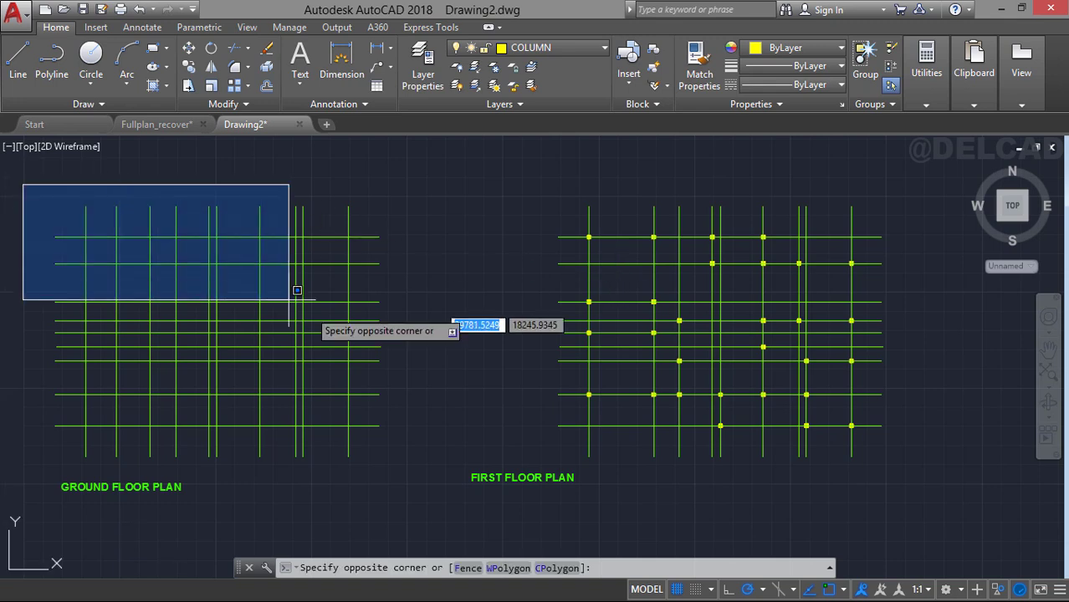
click(391, 463)
key(Delete)
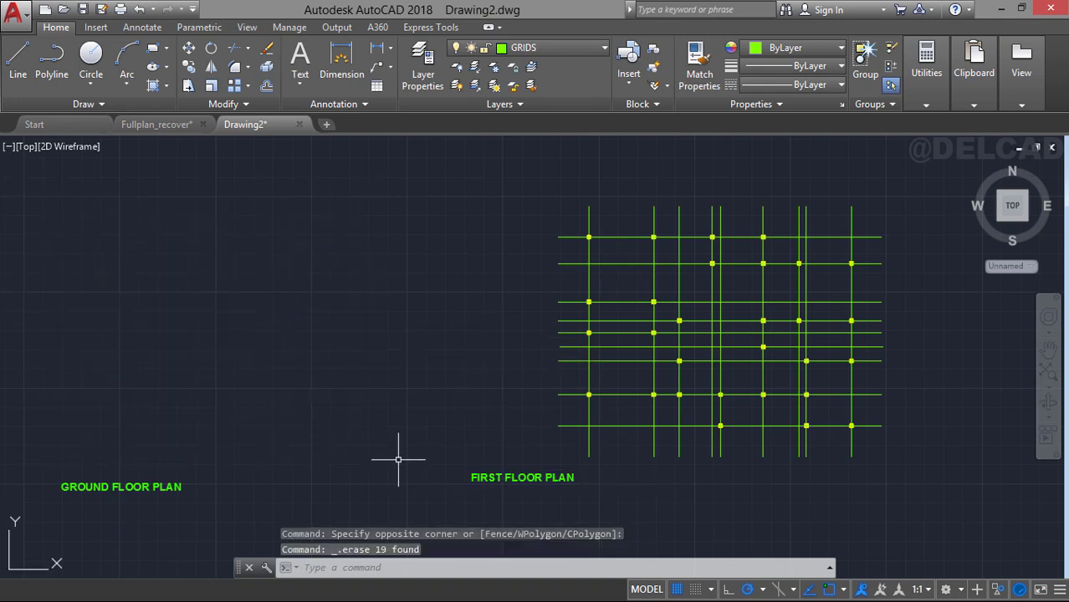
click(551, 47)
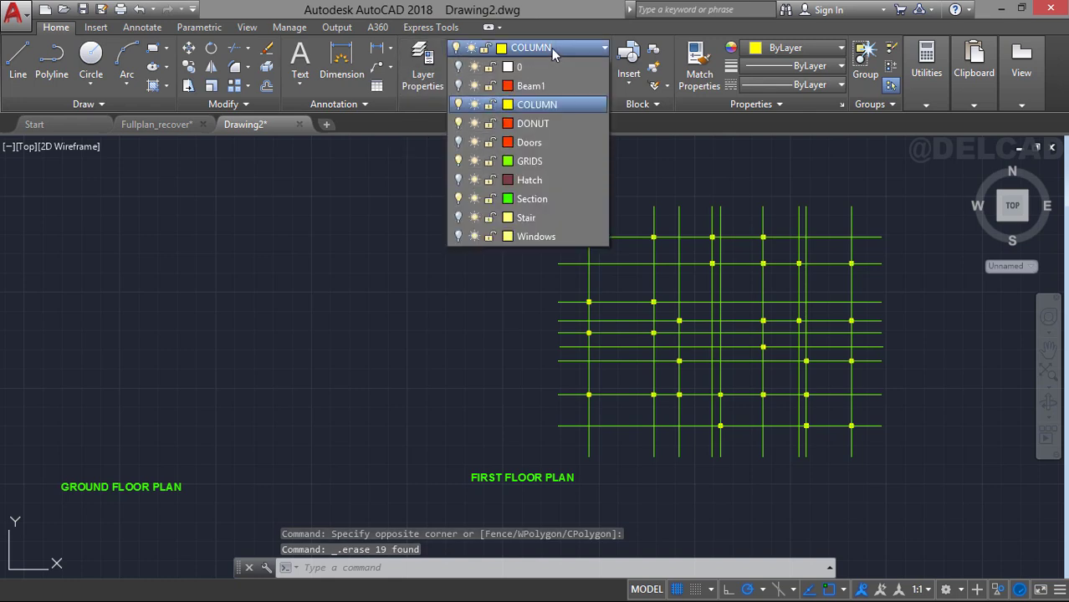
click(459, 68)
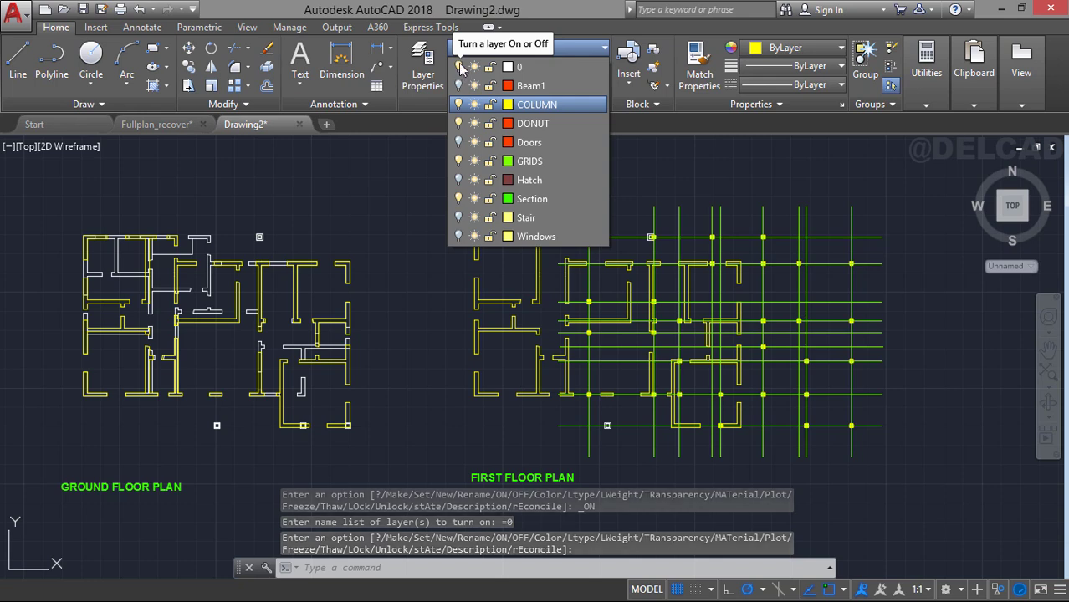
click(459, 69)
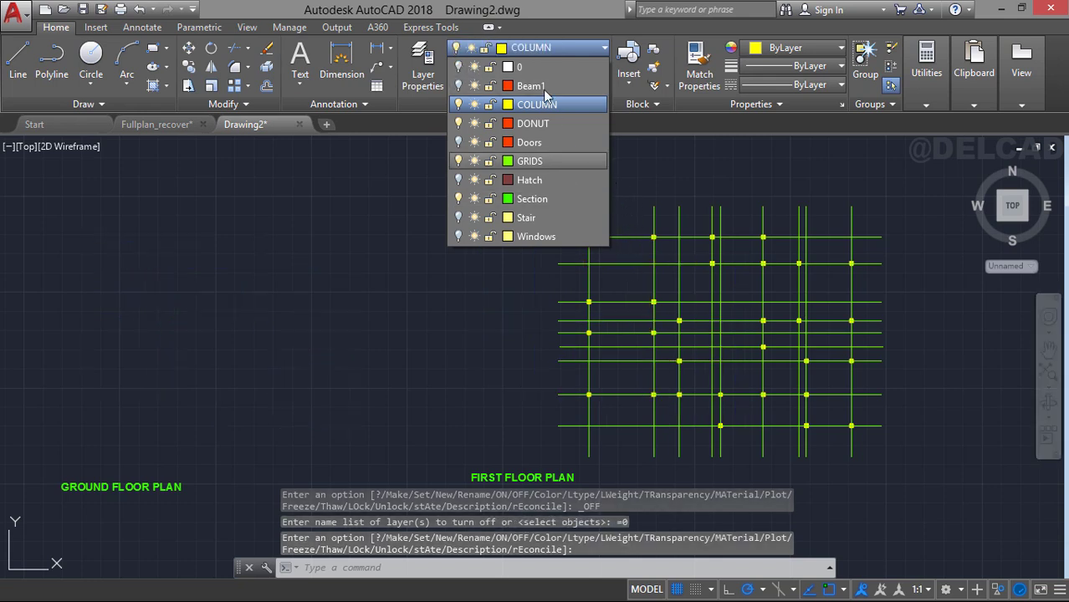
click(562, 44)
Move the column grid together with its hatched columns horizontally to the right, clear of the first floor plan.
click(511, 172)
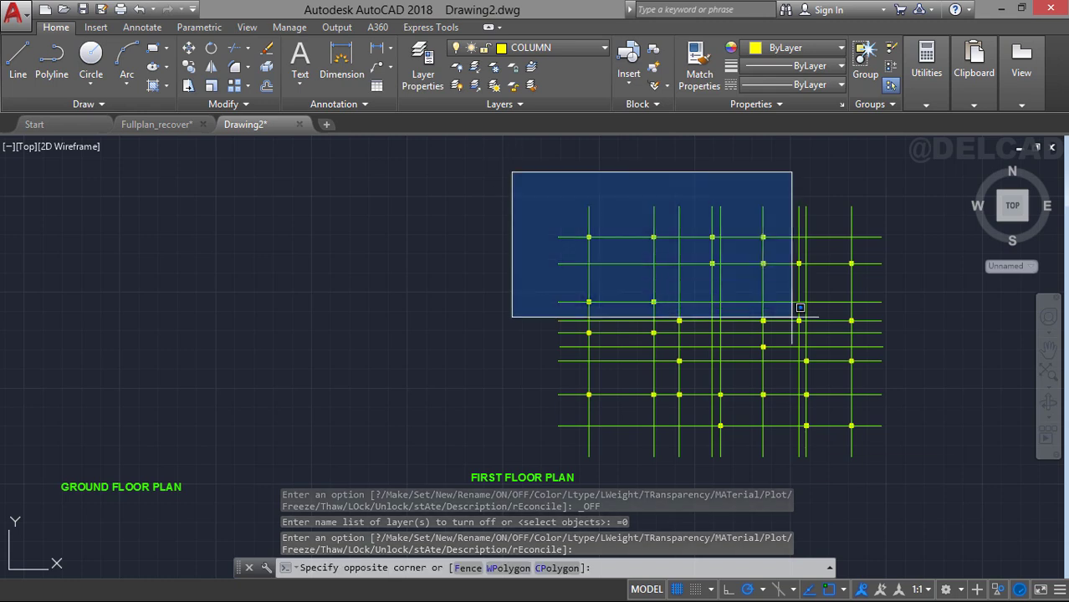
click(932, 461)
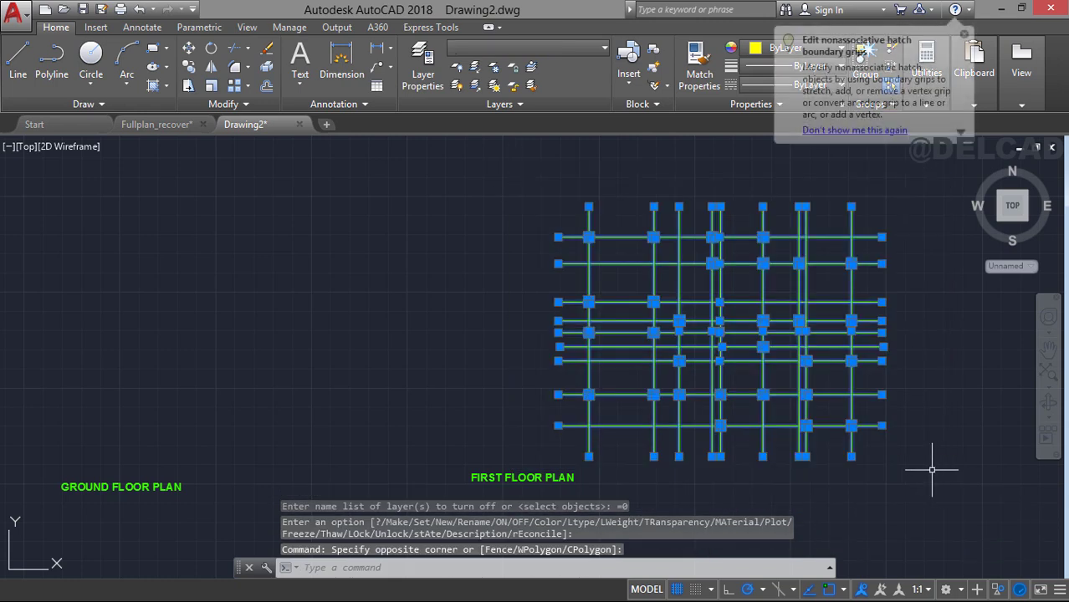
text(M)
key(Return)
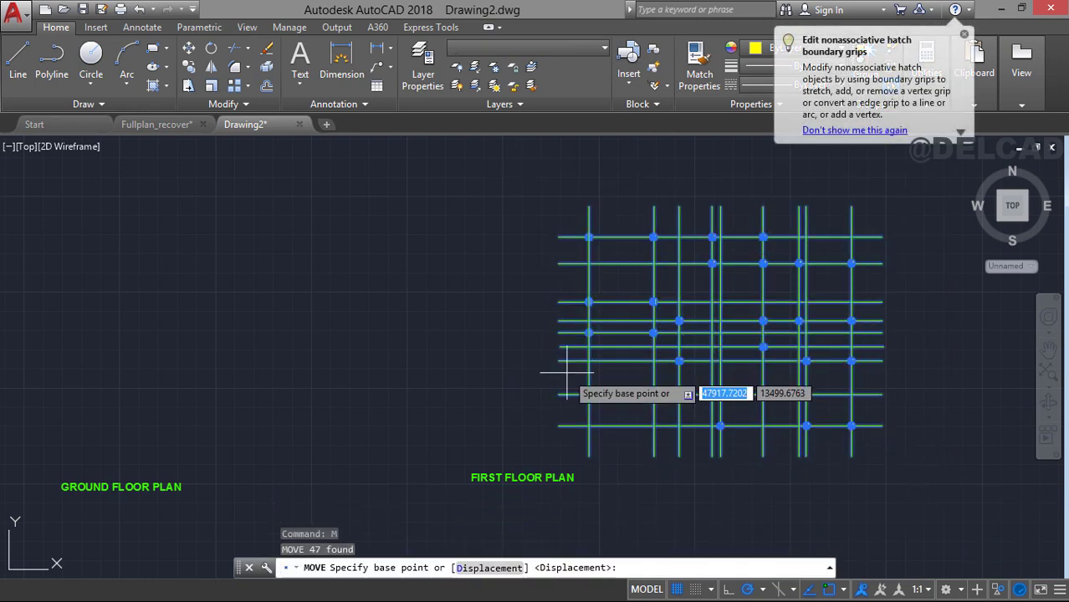
click(392, 198)
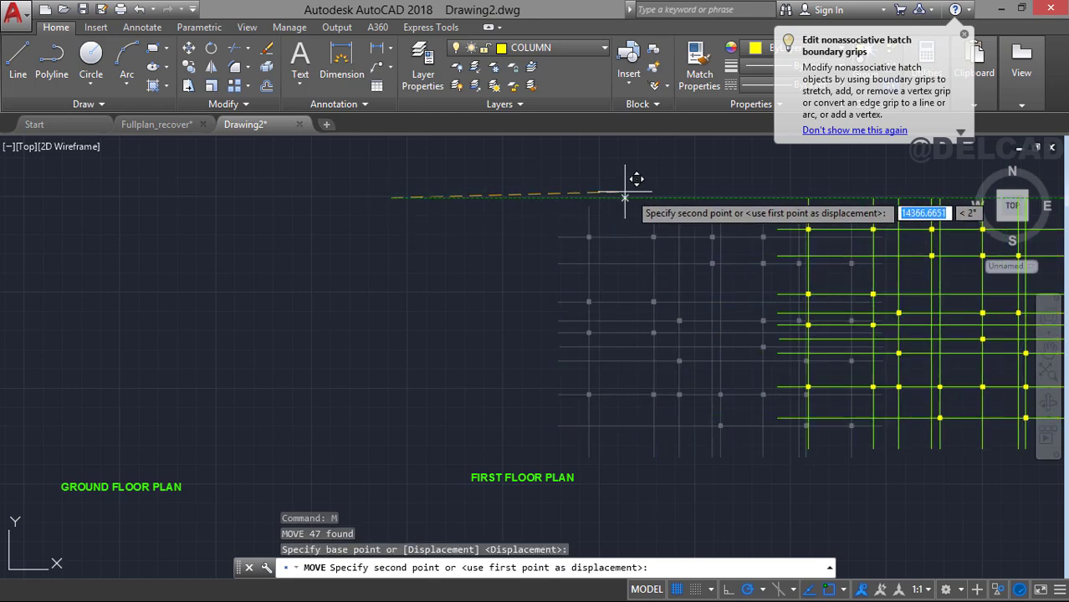
click(745, 194)
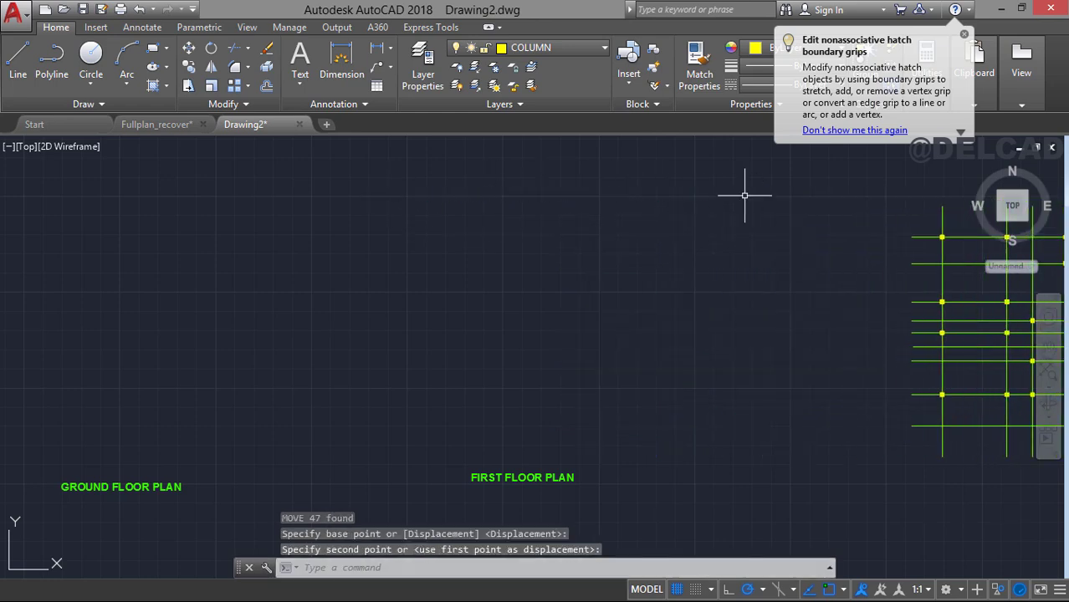
Turn on the layers 0, Beam1, Doors, Stair and Windows.
click(555, 49)
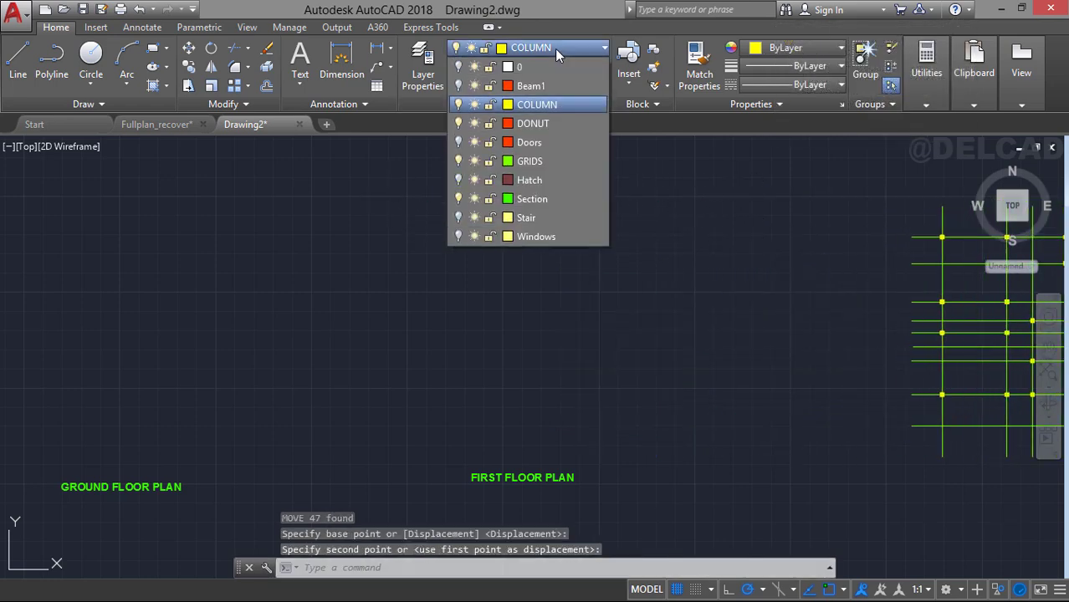
click(459, 68)
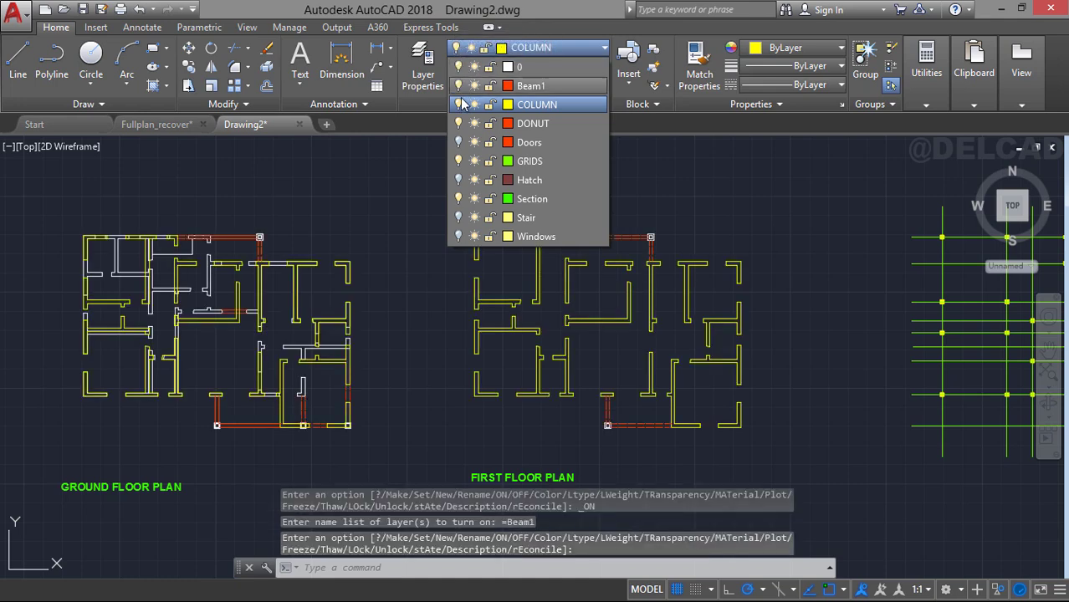
click(458, 143)
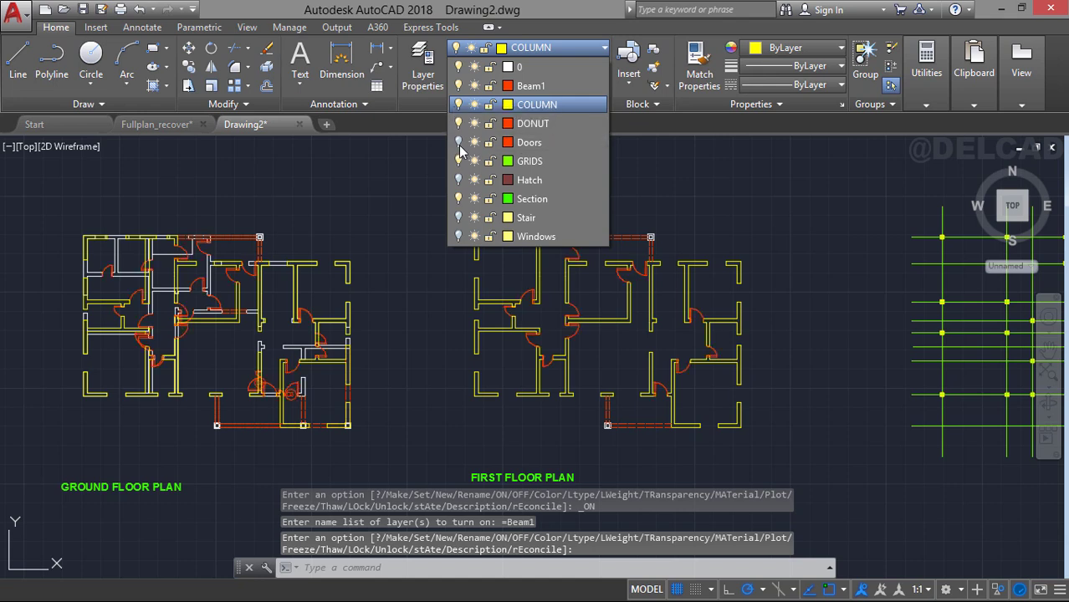
click(458, 217)
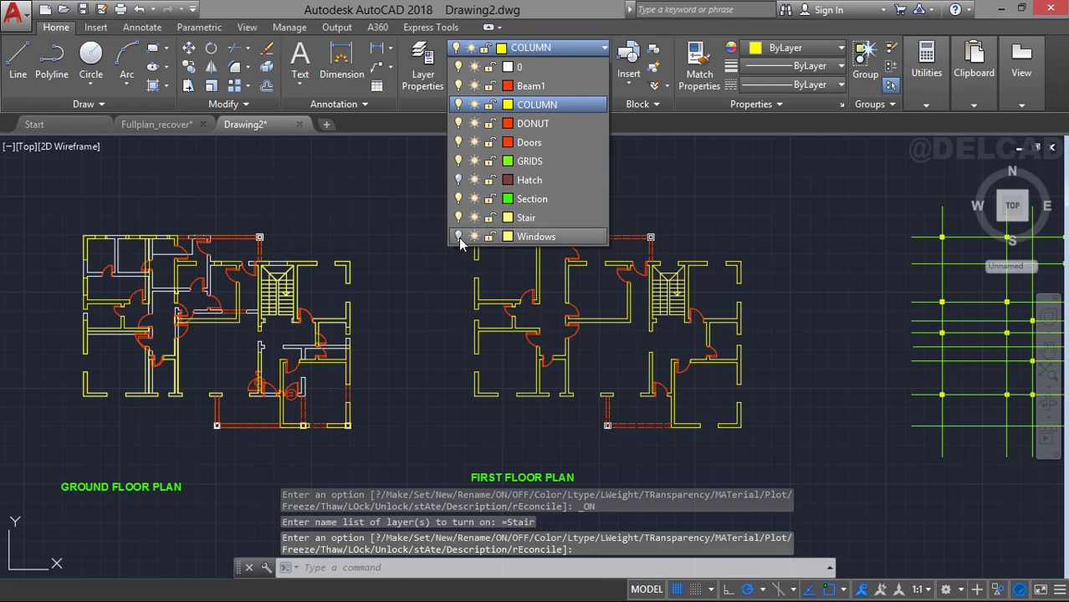
click(458, 237)
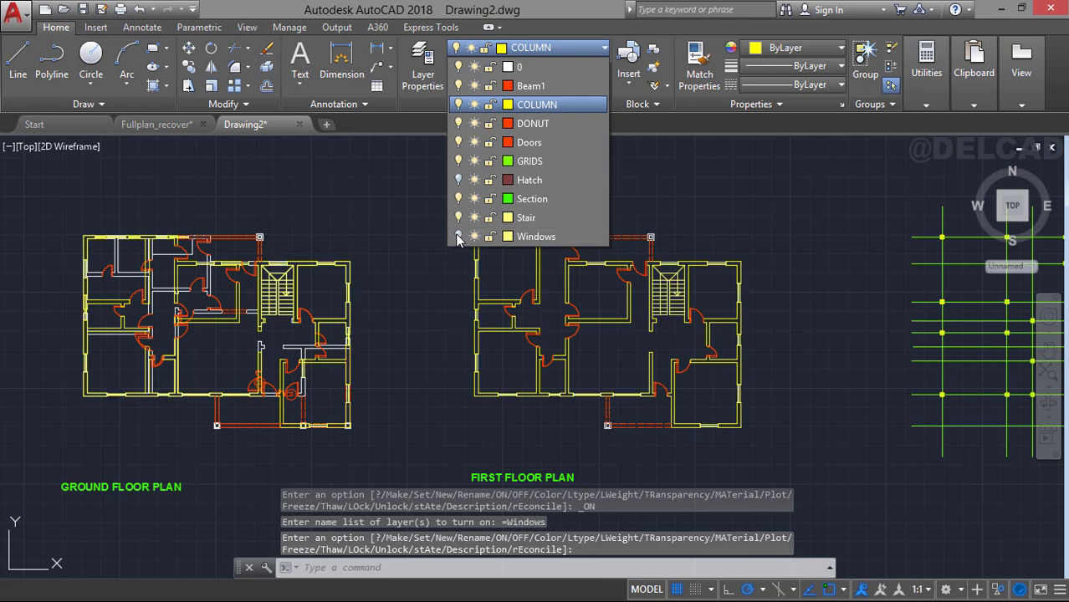
click(442, 289)
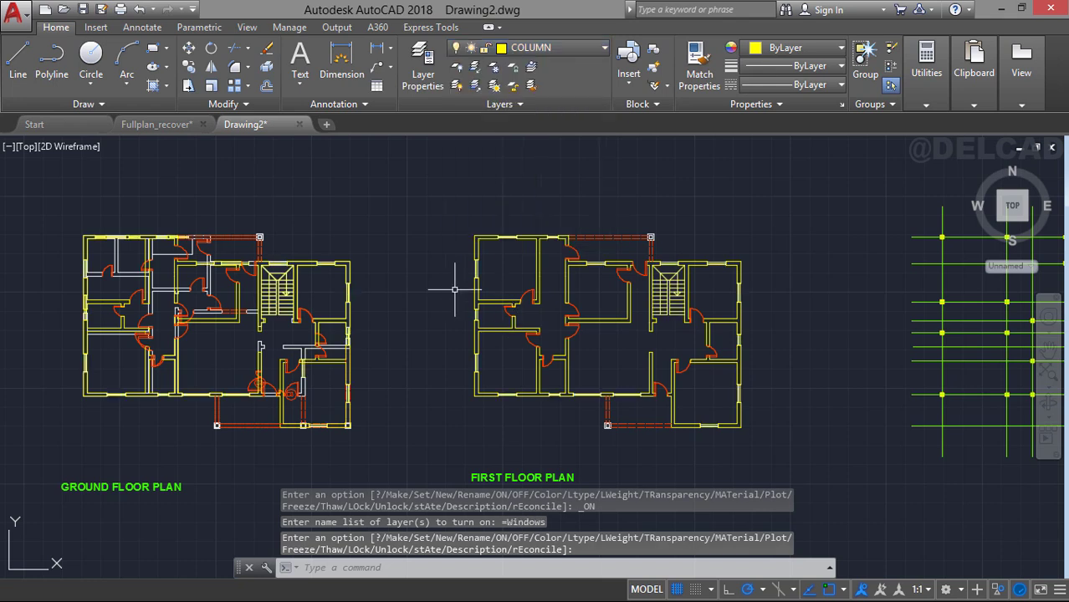
Delete the whole first floor plan drawing, keeping its title and the ground floor plan.
click(430, 203)
click(769, 453)
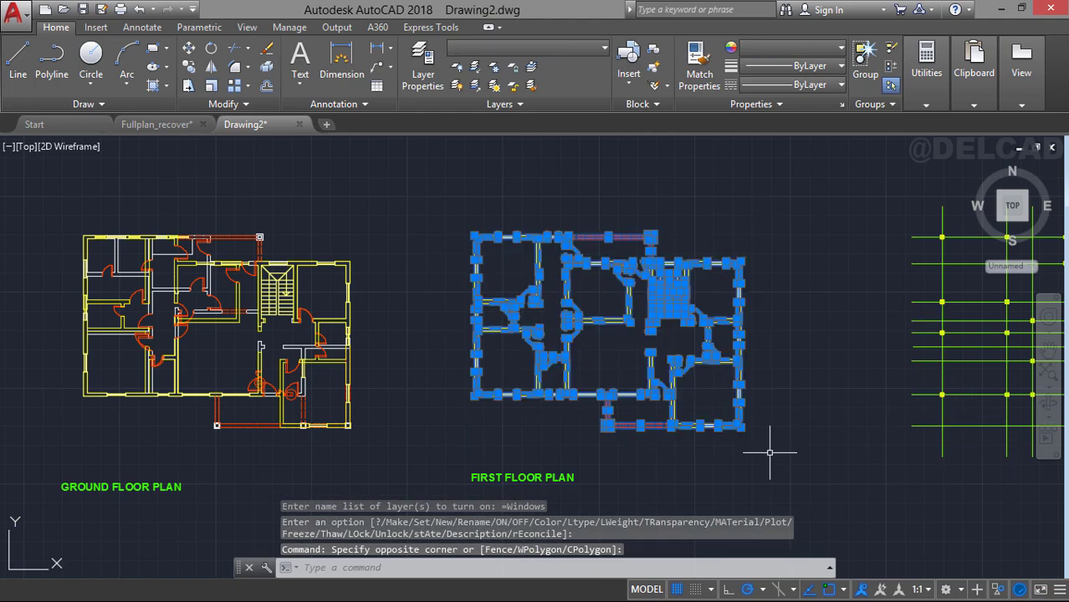
key(Delete)
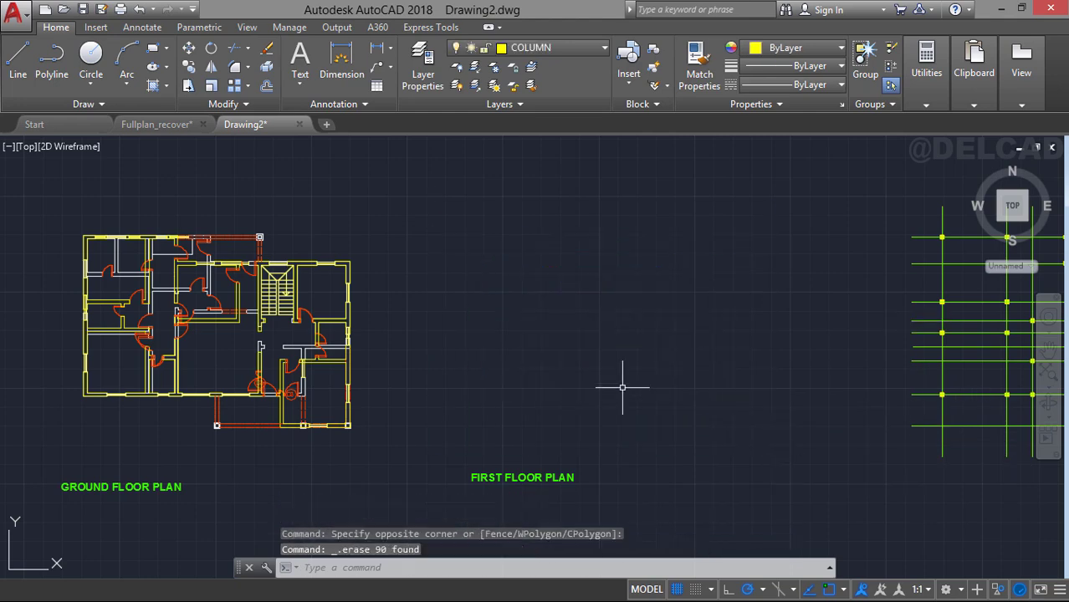
middle_drag(446, 363, 578, 371)
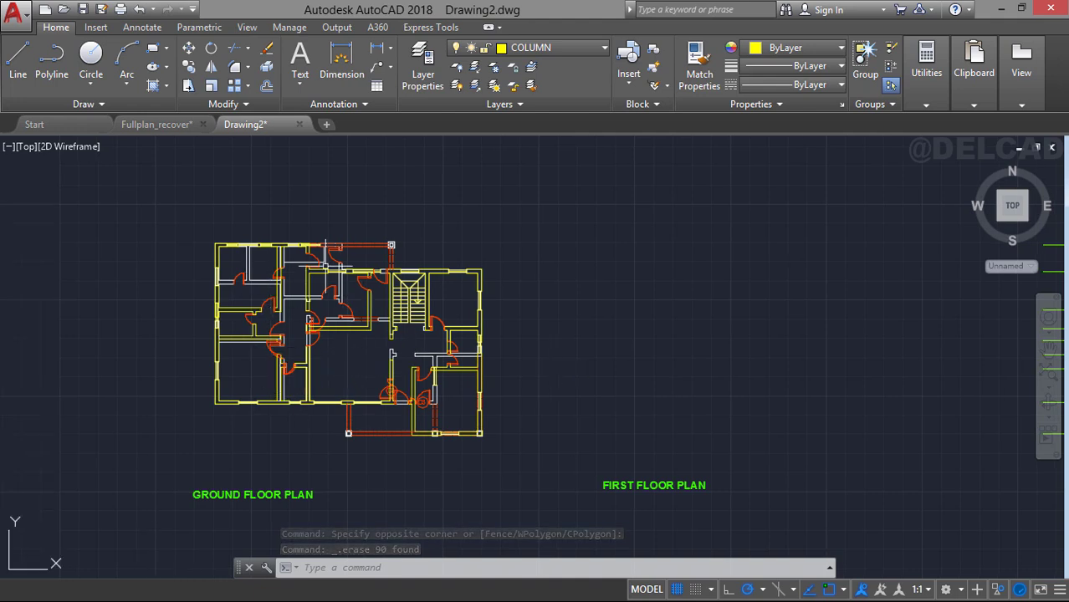
Move the column grid with its hatched columns horizontally back toward the ground floor plan, so it sits above the FIRST FLOOR PLAN title.
scroll(352, 354, up, 2)
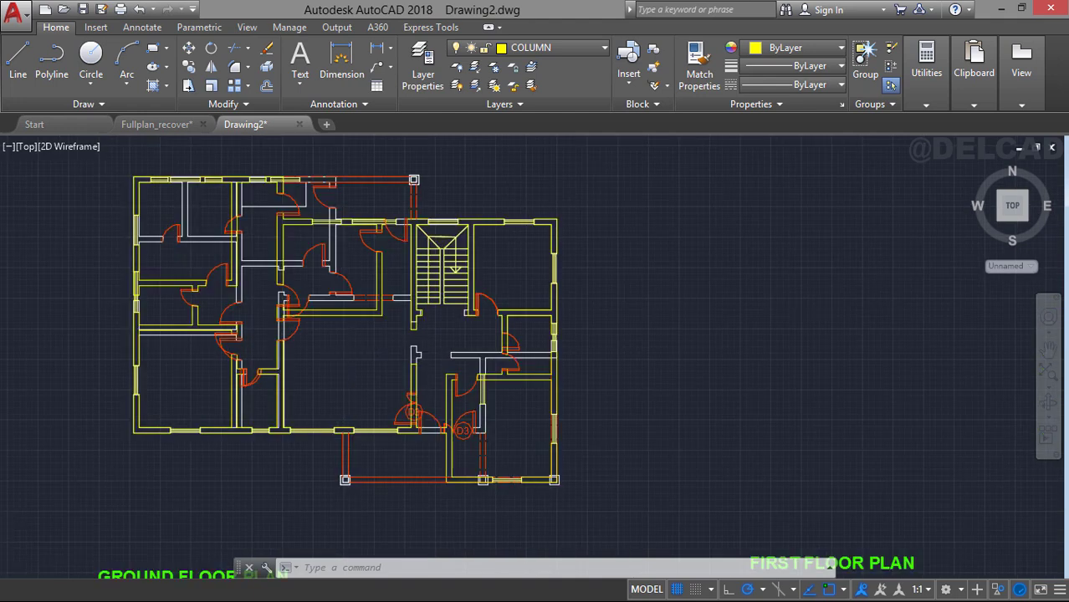
scroll(351, 353, down, 3)
scroll(632, 306, down, 3)
scroll(610, 303, down, 2)
click(715, 241)
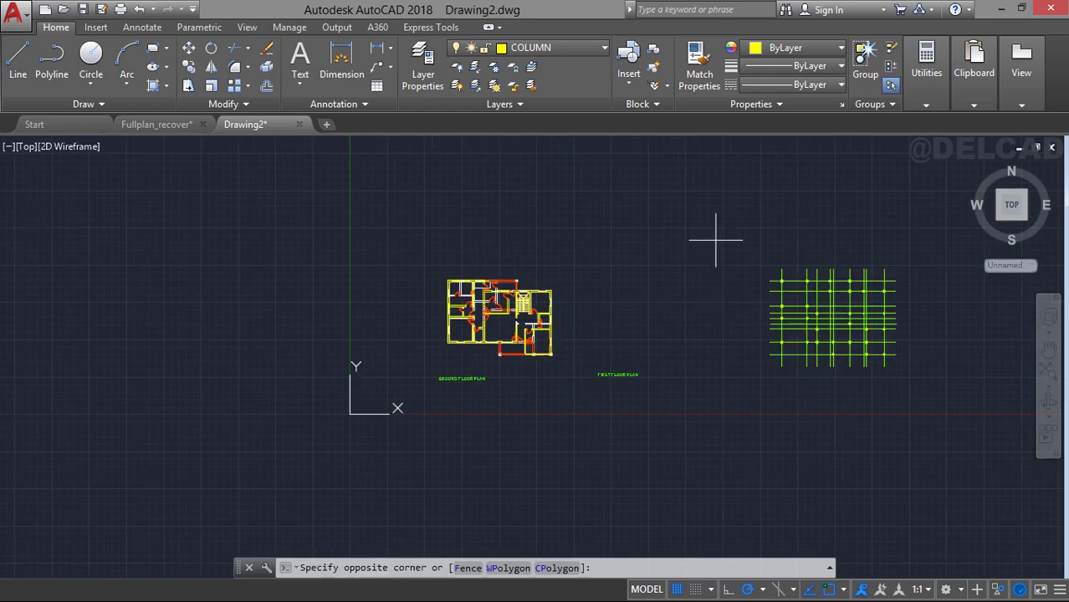
click(942, 389)
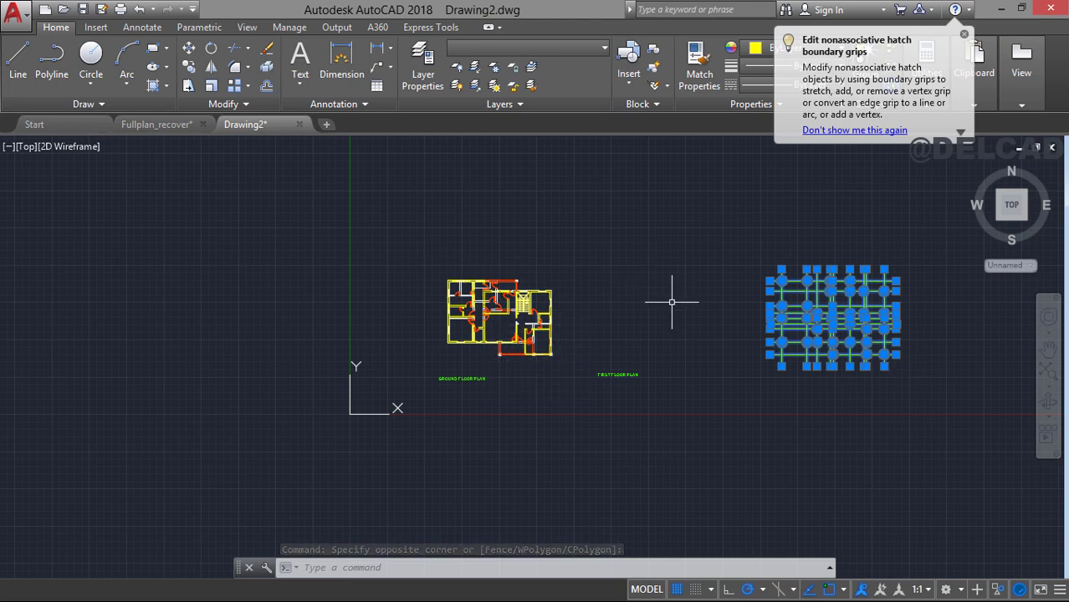
text(M)
key(Return)
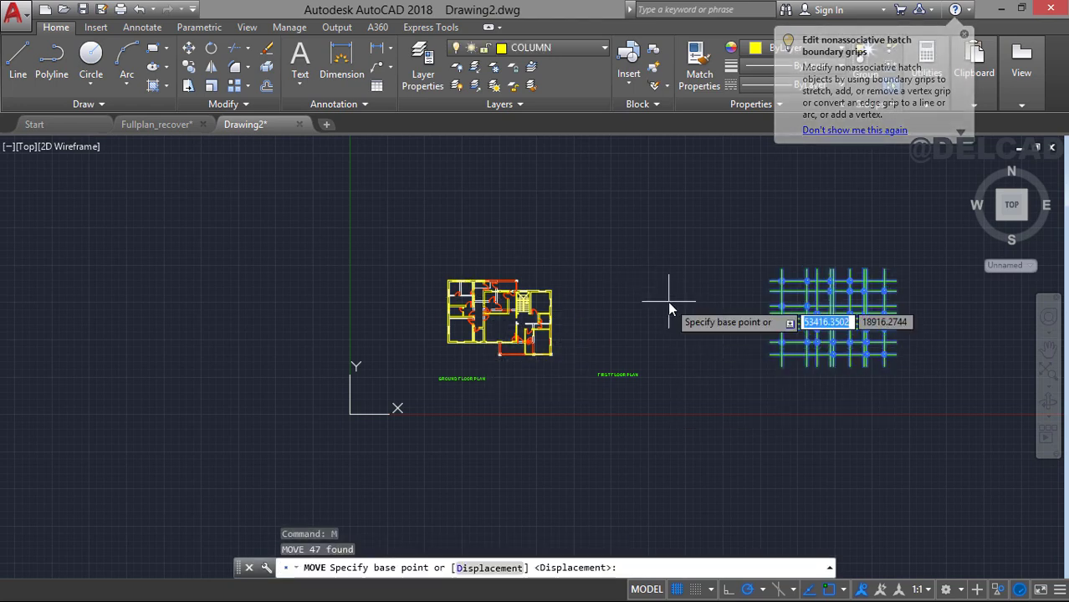
click(696, 219)
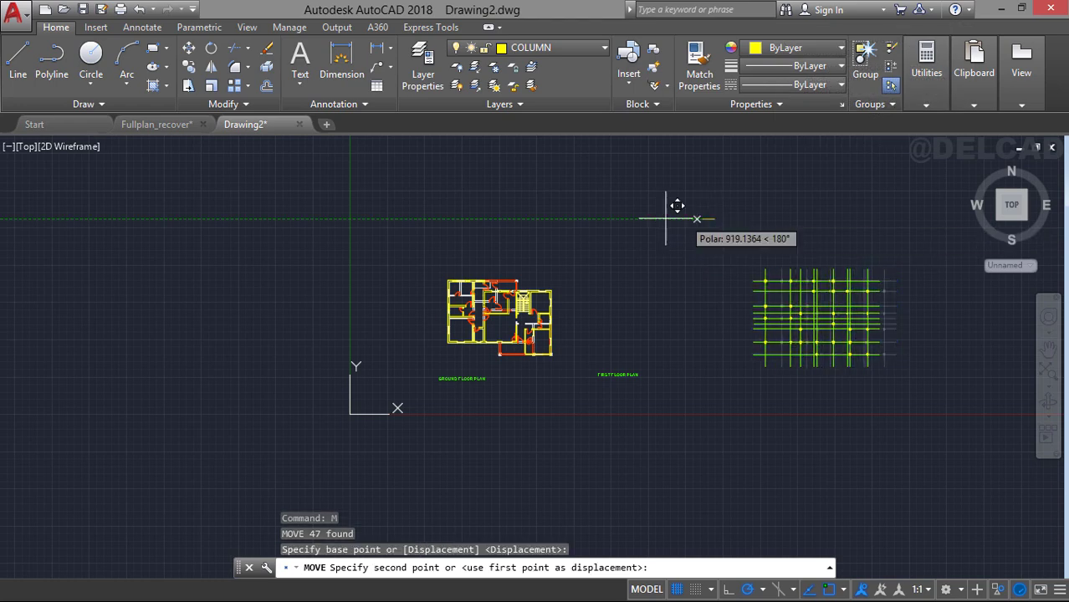
click(558, 221)
scroll(647, 320, up, 4)
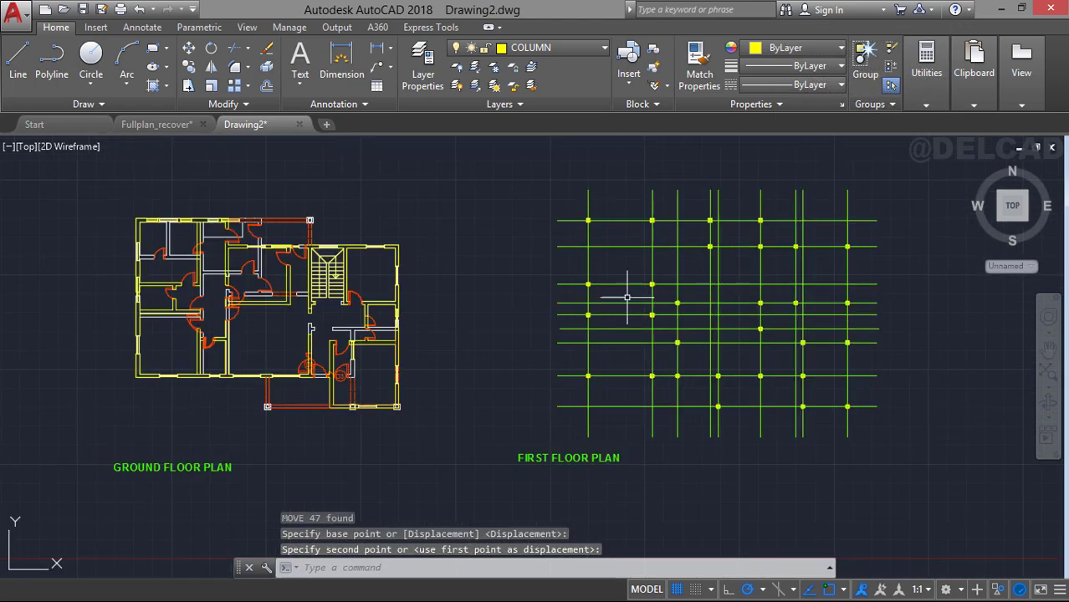
Copy the column grid from its leftmost vertical and second horizontal line intersection onto the ground floor plan, at the midpoint between the left outer wall's faces.
click(517, 169)
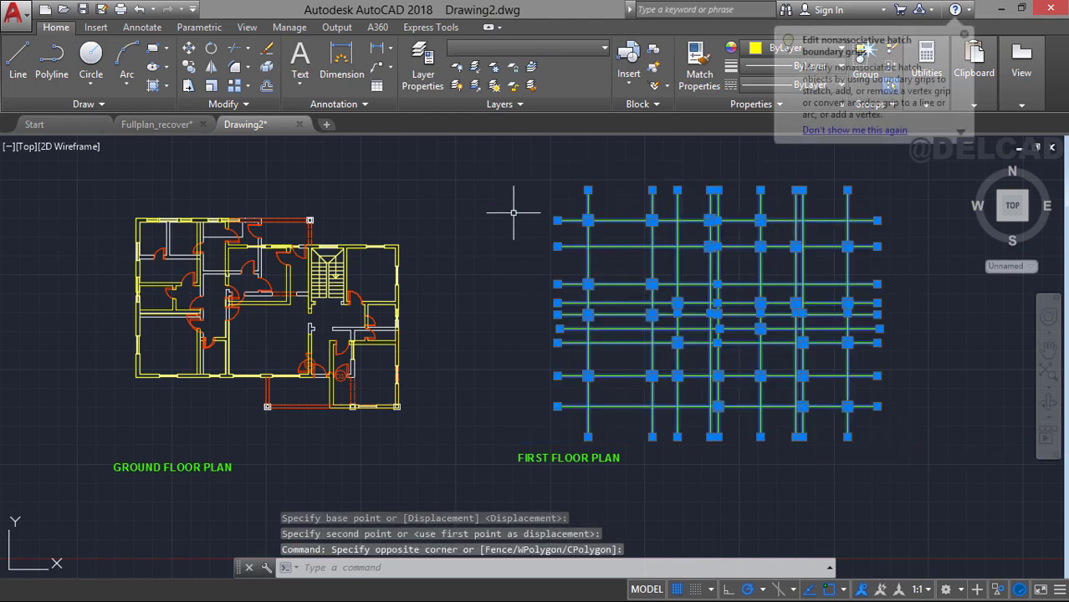
scroll(470, 229, up, 2)
middle_drag(470, 229, 549, 234)
scroll(556, 232, down, 3)
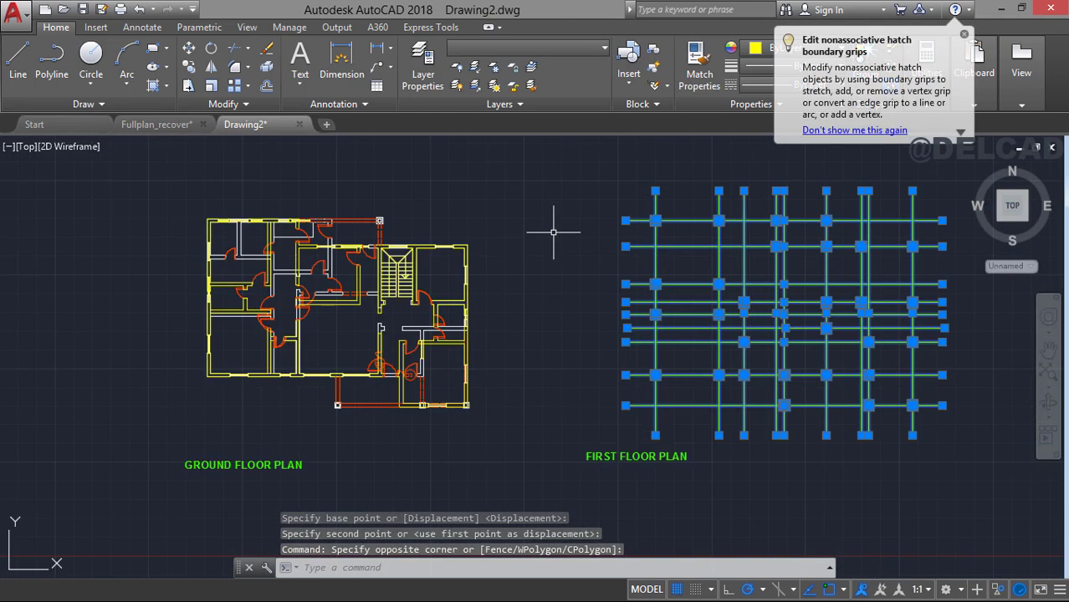
scroll(623, 255, up, 3)
right_click(629, 251)
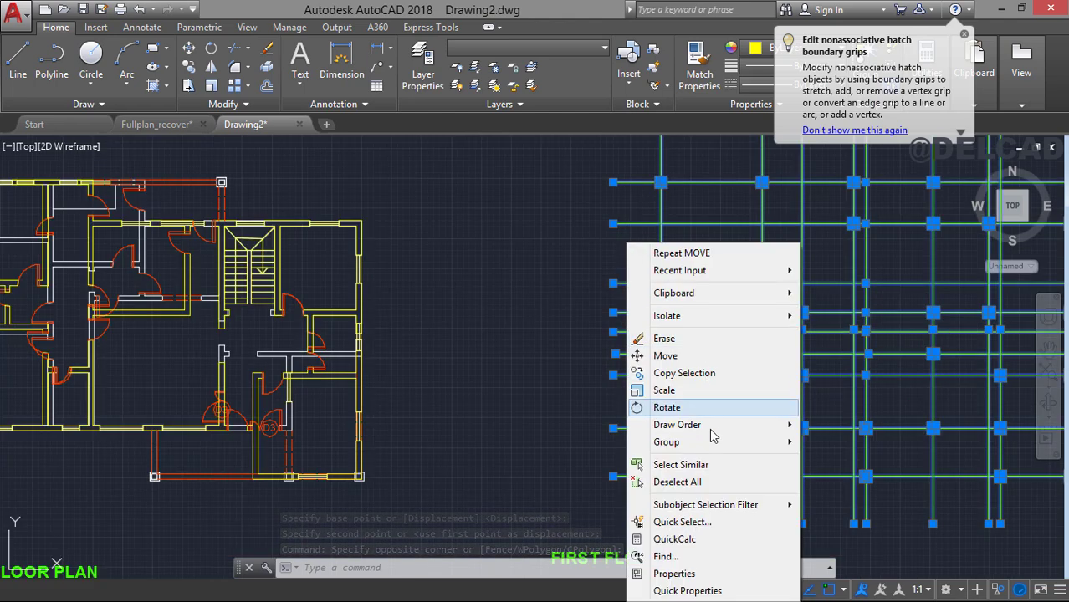
click(683, 373)
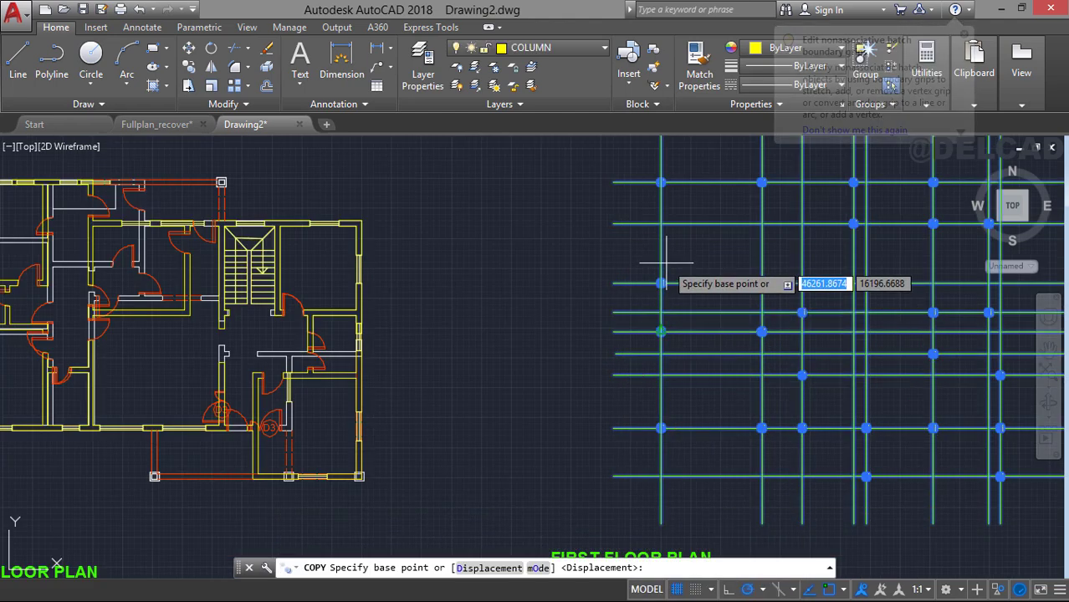
scroll(678, 275, up, 2)
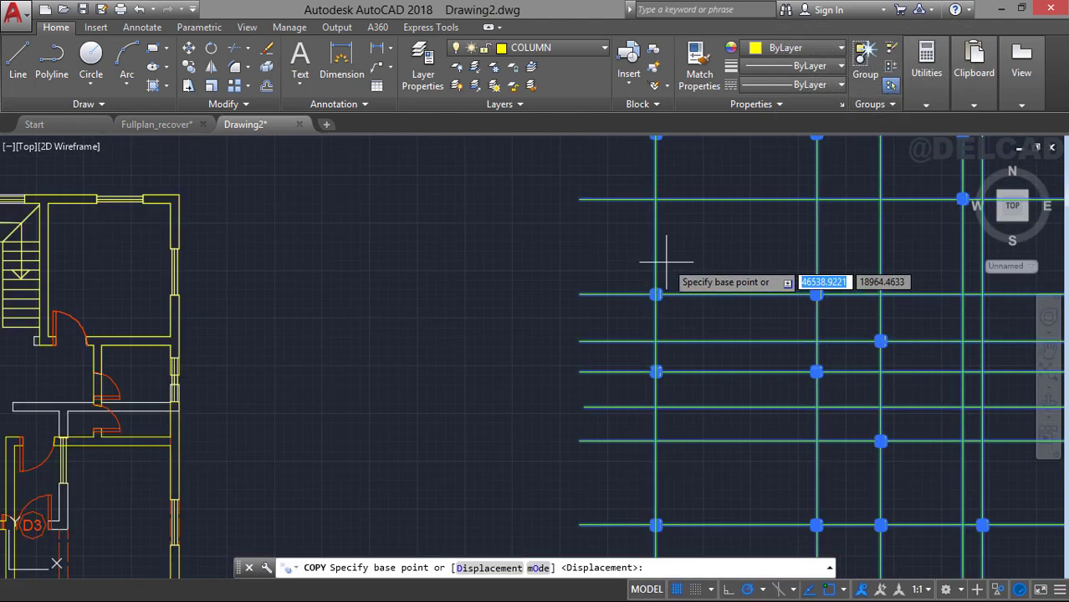
click(656, 199)
scroll(510, 200, down, 2)
scroll(510, 202, down, 2)
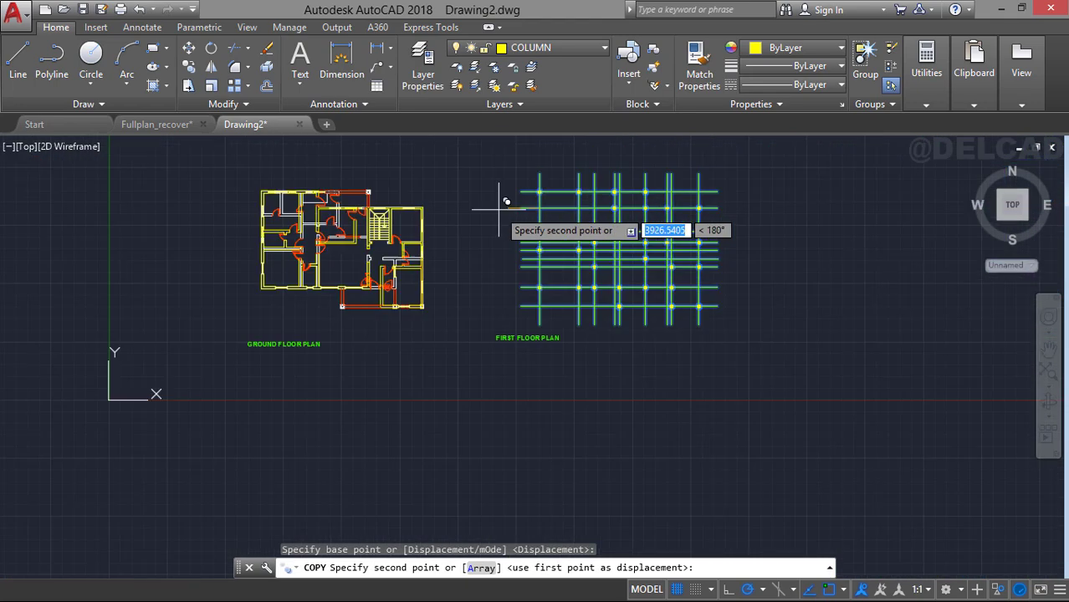
middle_drag(473, 226, 665, 226)
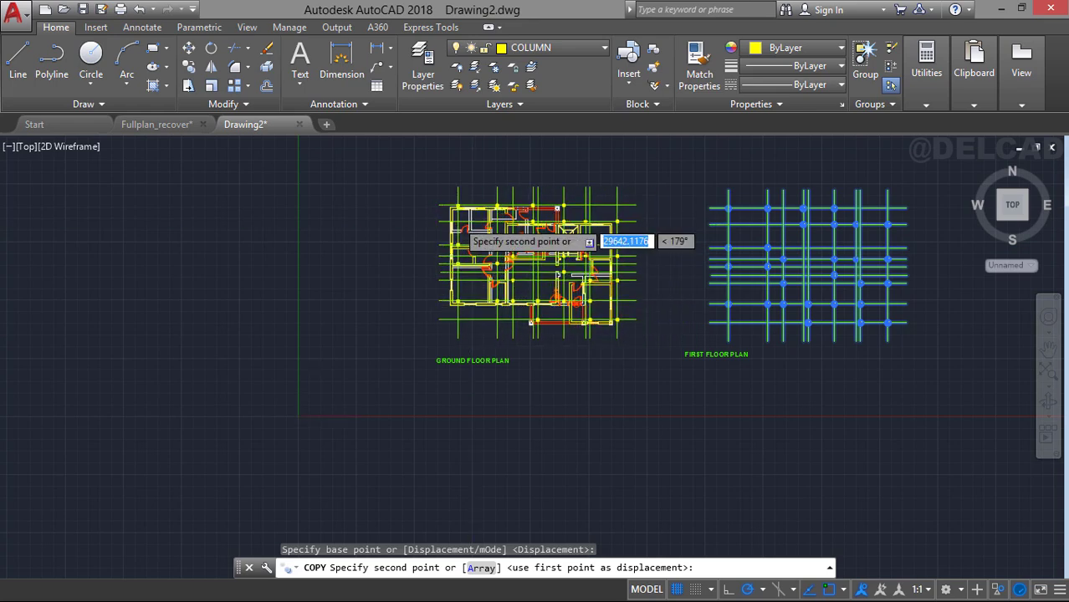
scroll(466, 214, up, 5)
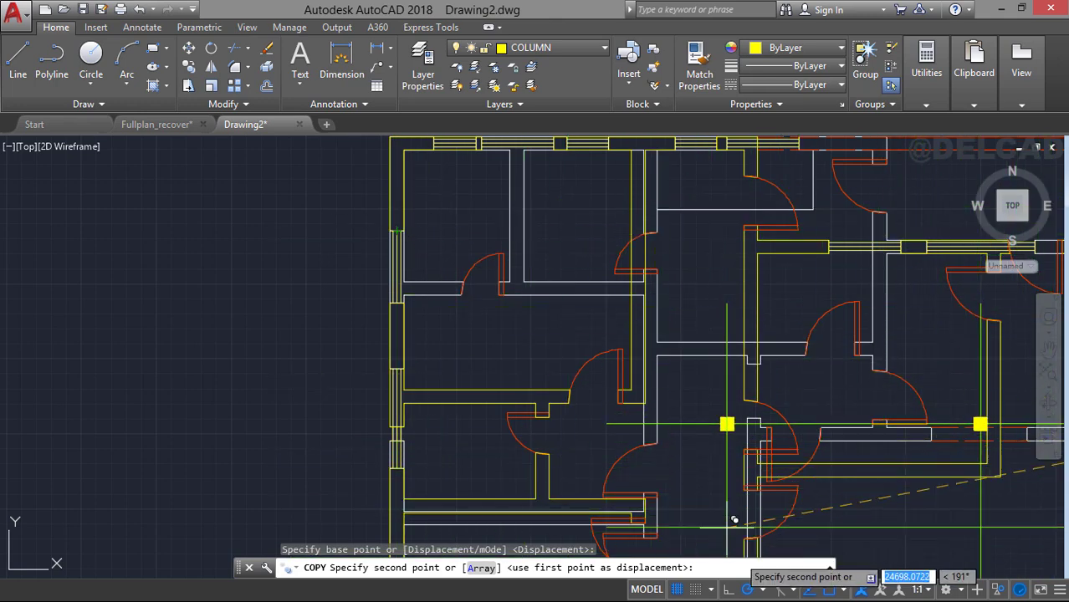
click(728, 590)
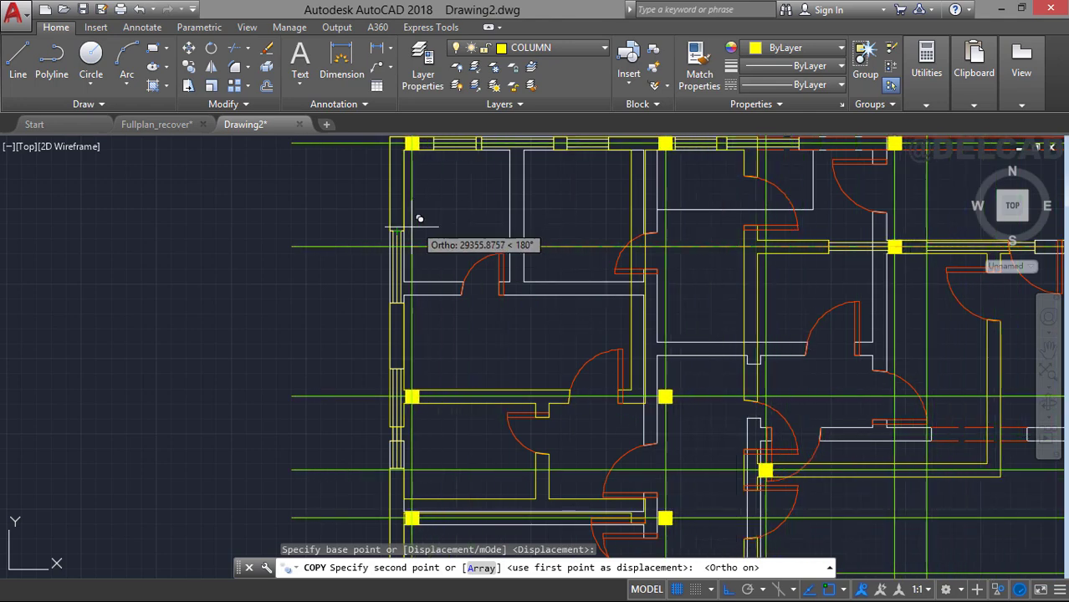
scroll(405, 220, up, 4)
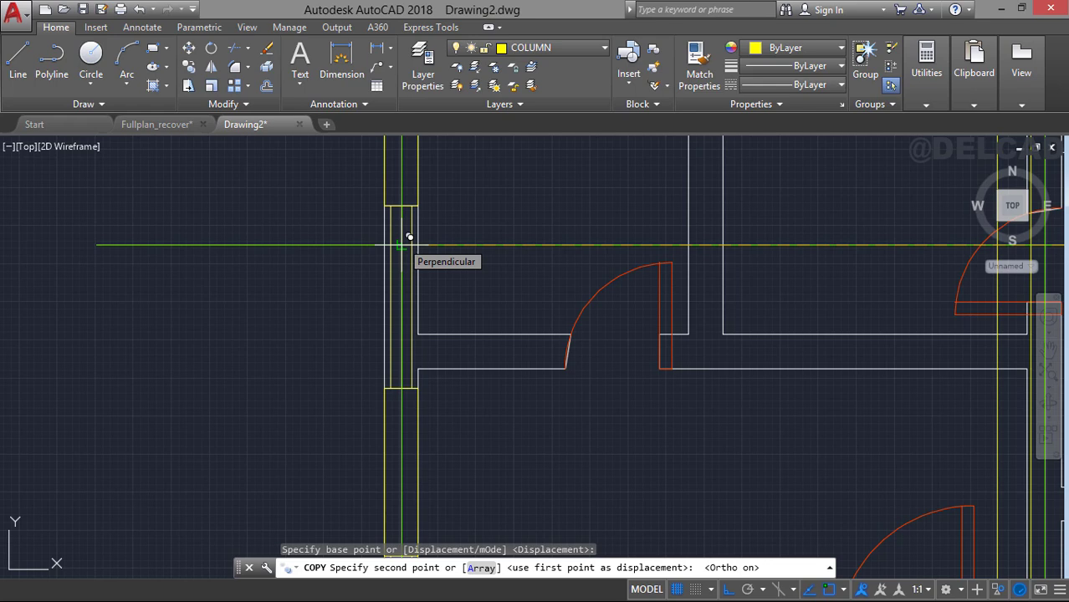
shift+right_click(402, 246)
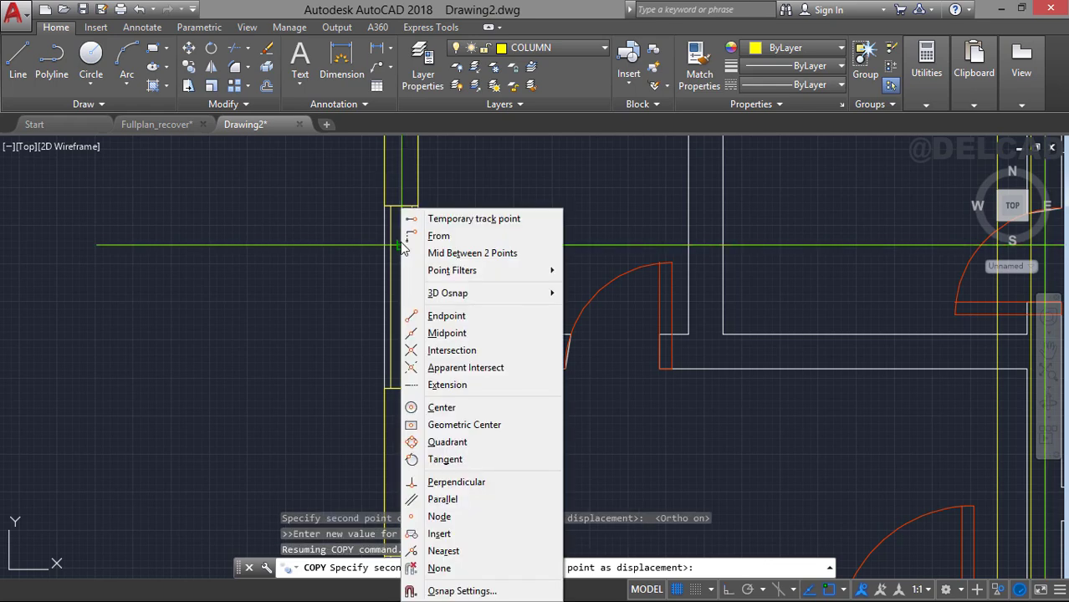
click(448, 252)
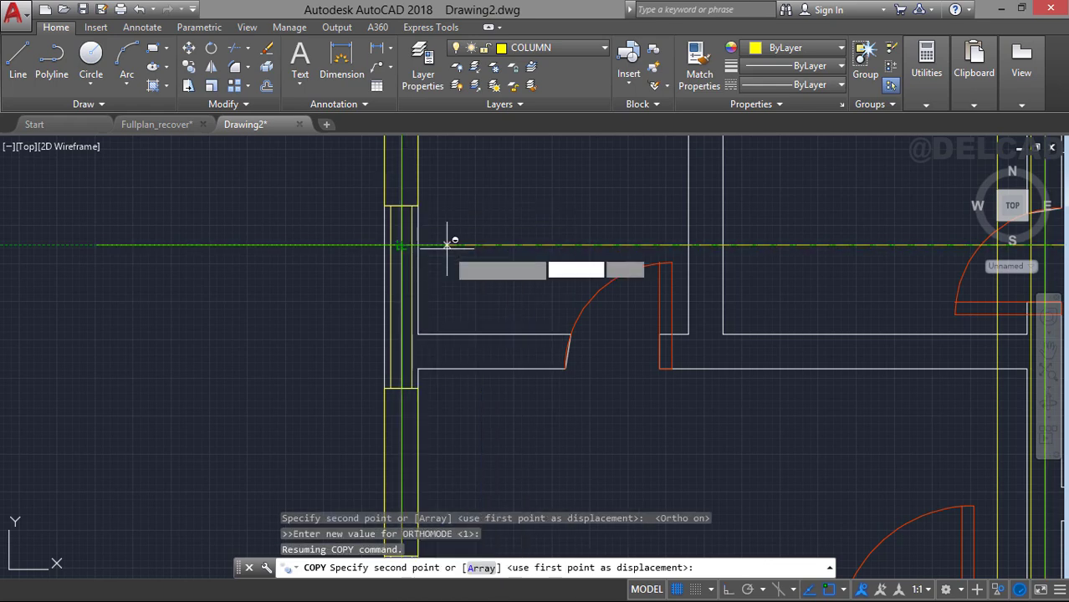
click(393, 237)
click(423, 240)
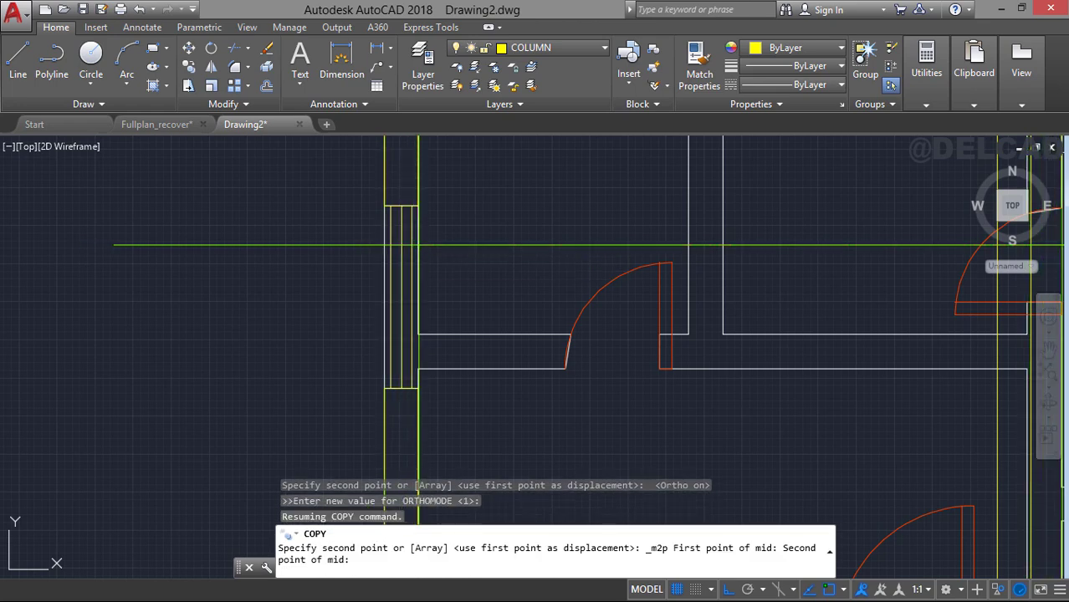
key(Escape)
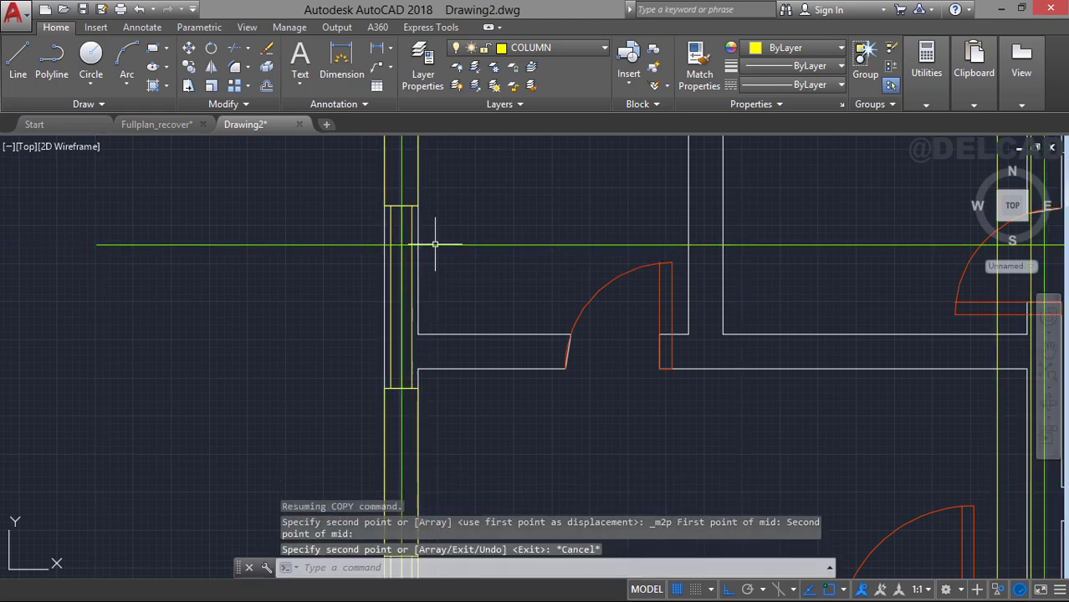
Examine how the copied columns and grid lines sit on the walls, stair and porch corners of the ground floor plan.
click(1047, 374)
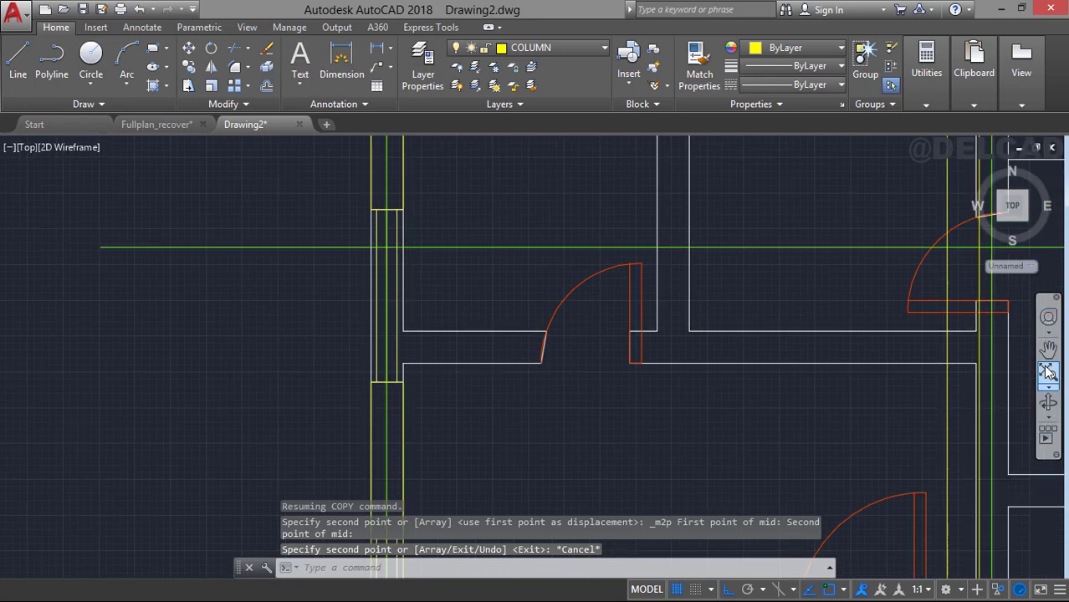
middle_drag(425, 291, 690, 258)
scroll(524, 265, up, 2)
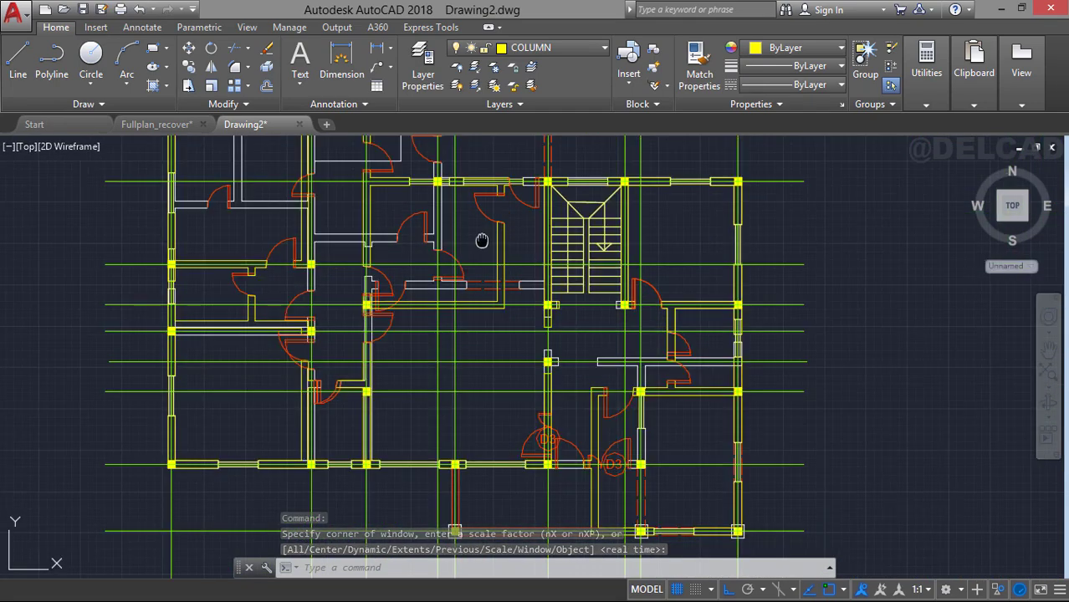
middle_drag(483, 240, 520, 293)
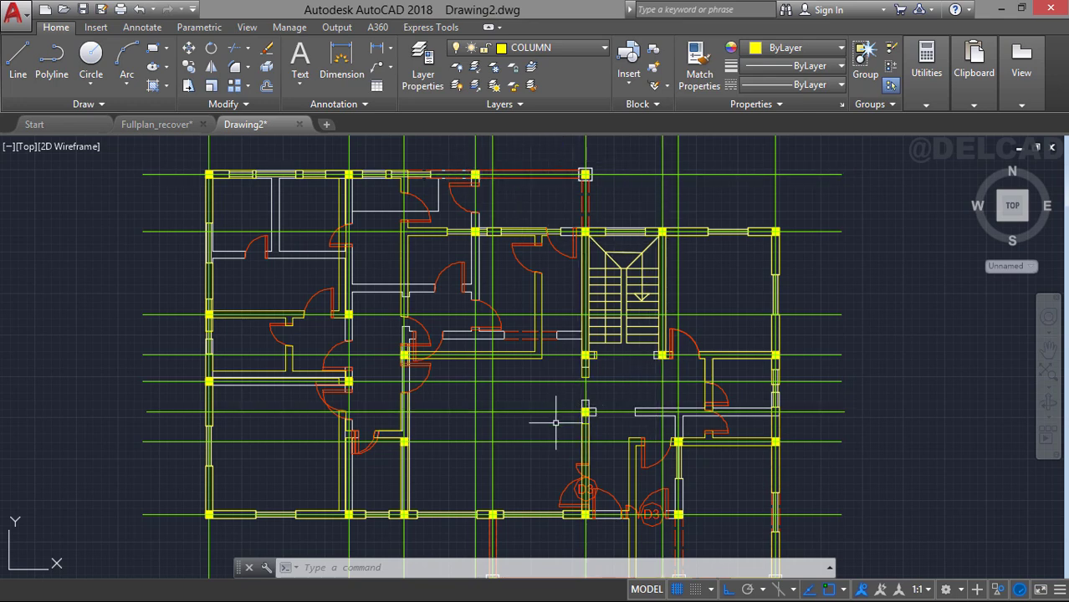
middle_drag(677, 501, 668, 390)
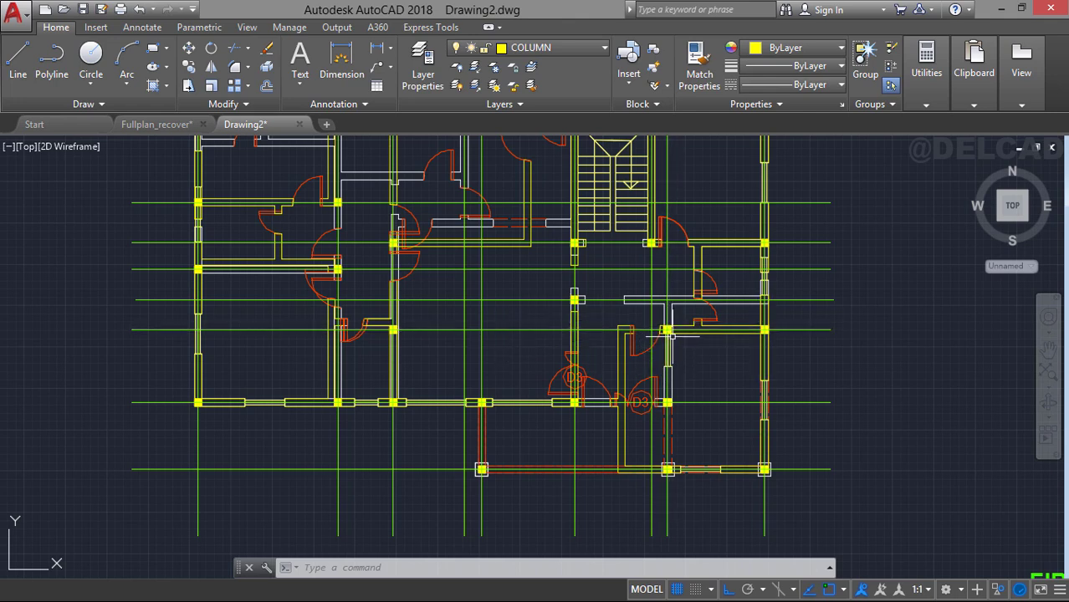
middle_drag(399, 323, 366, 385)
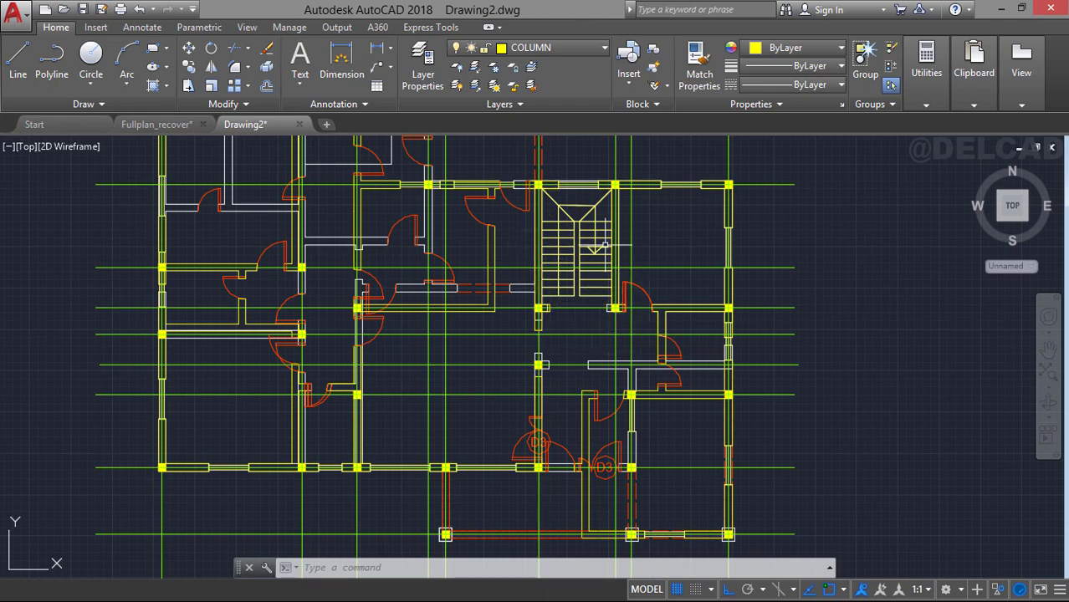
scroll(608, 246, down, 1)
Change the FIRST FLOOR PLAN title below the separate column grid to COLUMN LAYOUT.
middle_drag(623, 244, 242, 264)
middle_drag(826, 245, 671, 221)
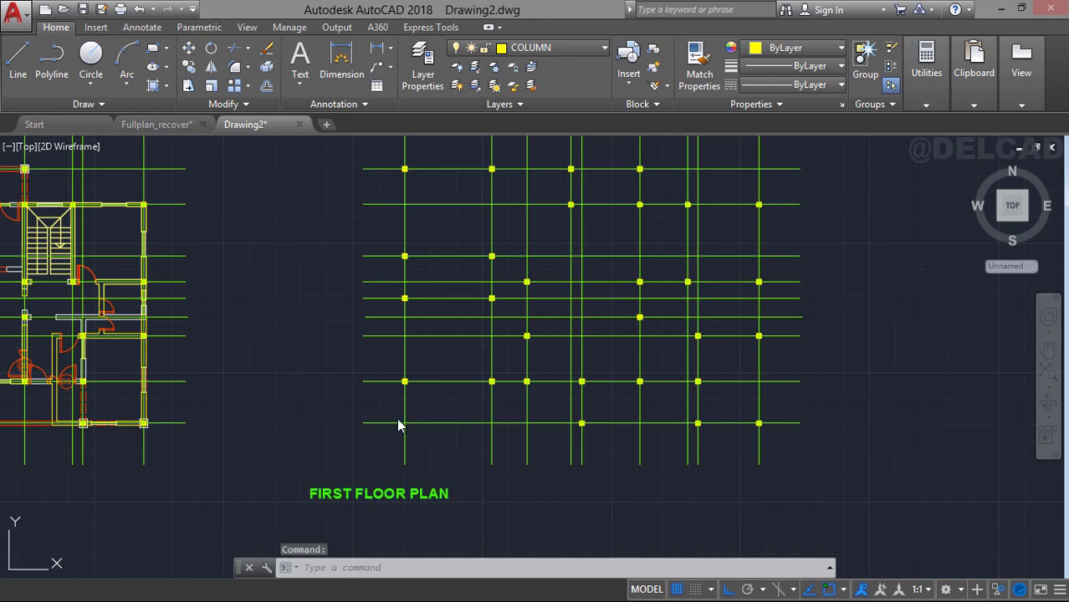
double_click(391, 493)
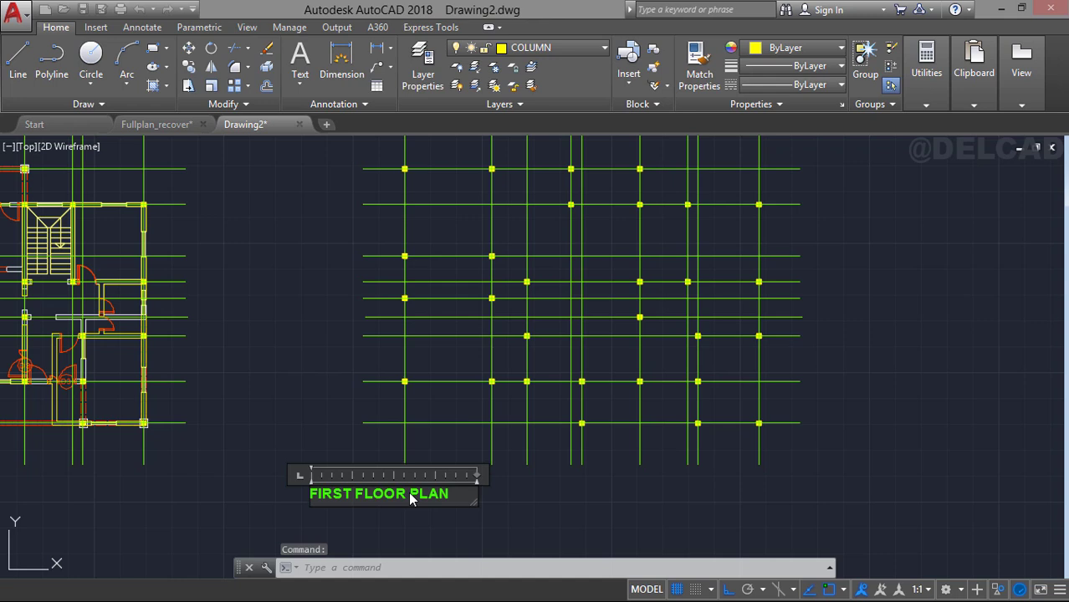
double_click(408, 491)
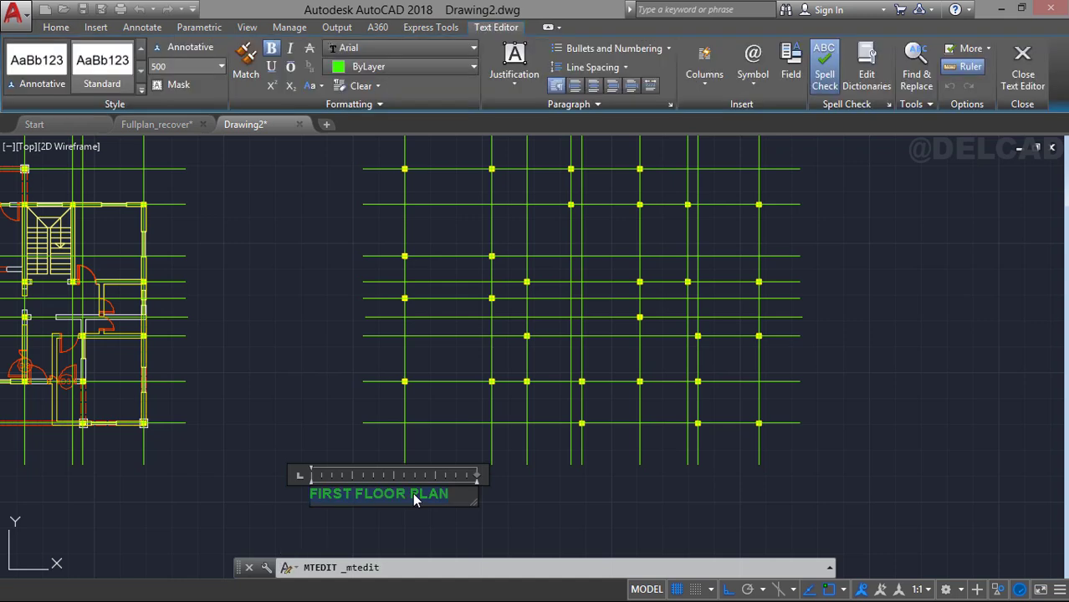
text(COLUMN LA)
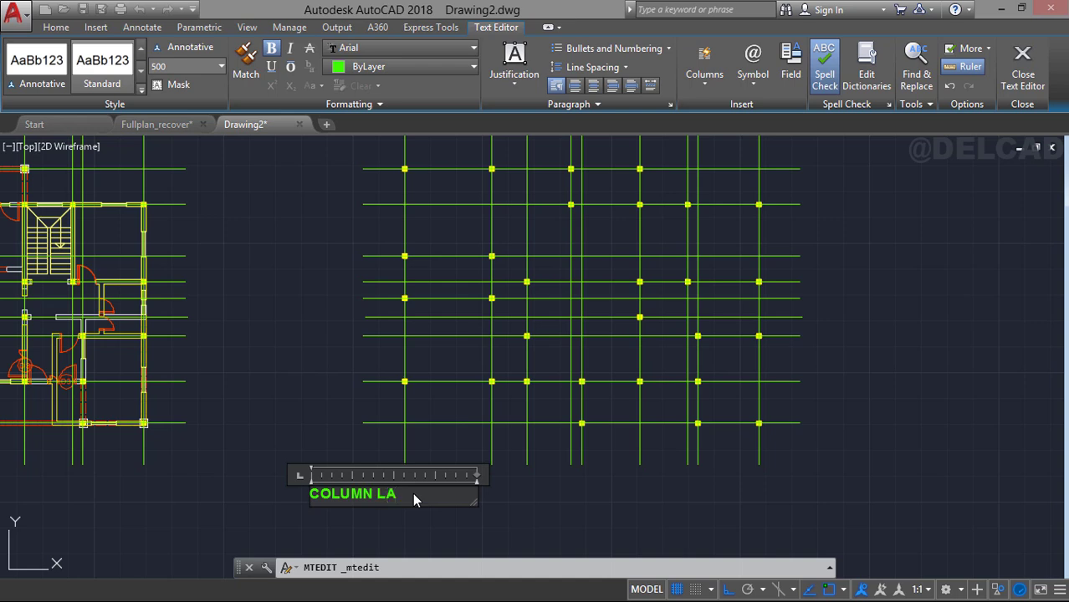
text(YOUT)
key(ctrl+Return)
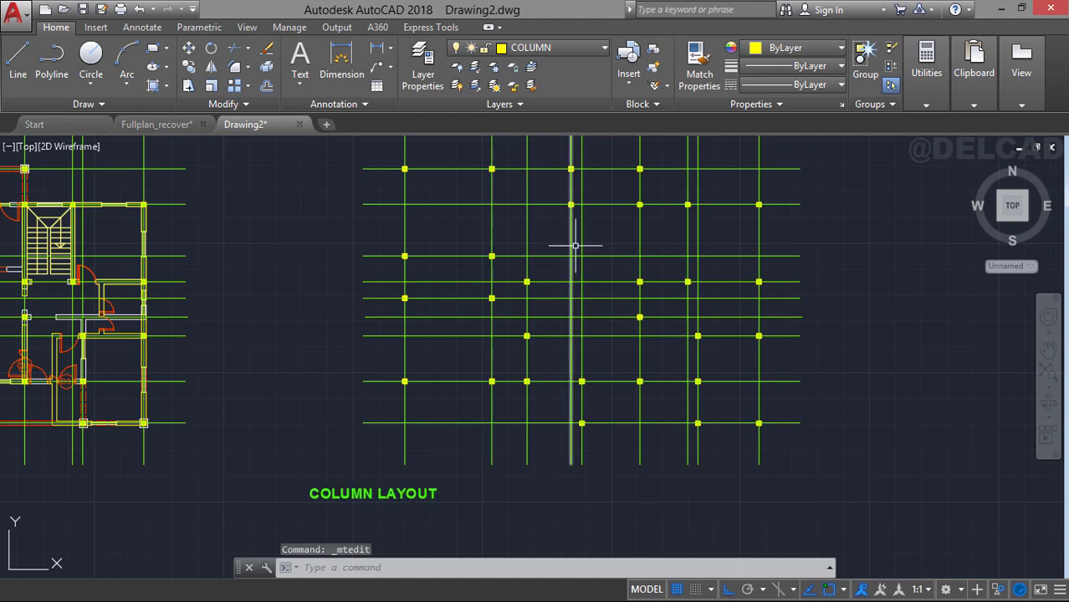
Create a new layer named "AXIS BAL." in the layer properties.
scroll(636, 252, up, 2)
scroll(634, 239, down, 2)
mouse_move(625, 230)
middle_down()
mouse_move(580, 296)
mouse_move(608, 331)
middle_up()
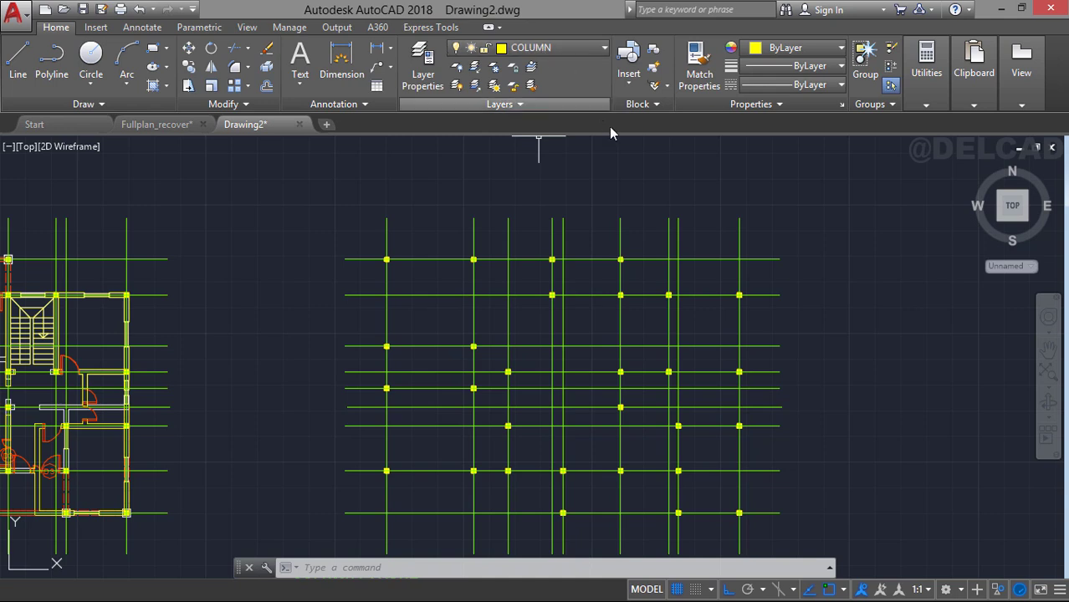
click(553, 48)
click(555, 52)
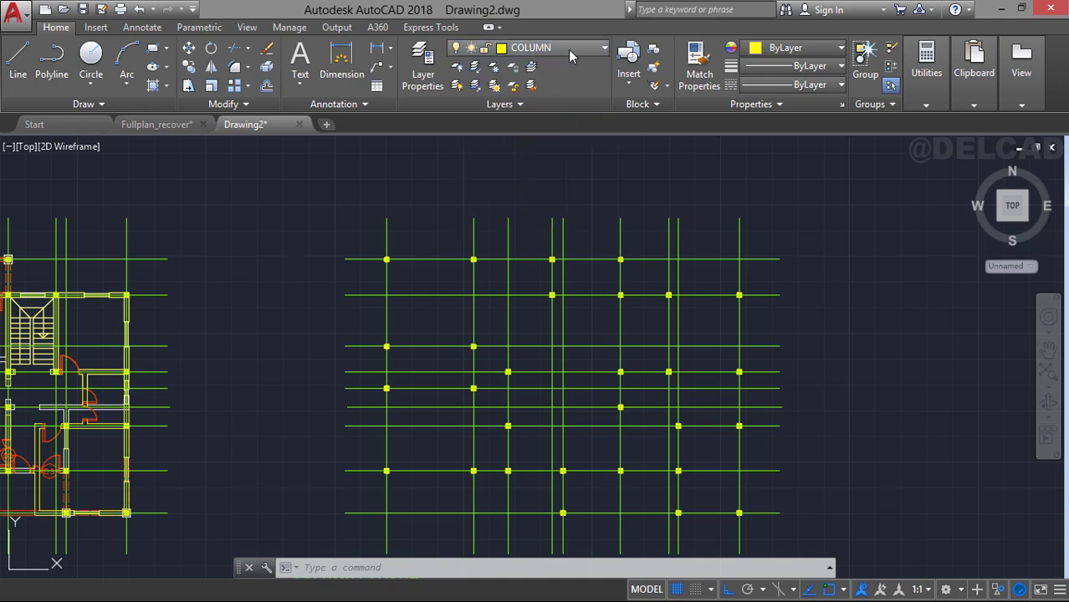
click(422, 74)
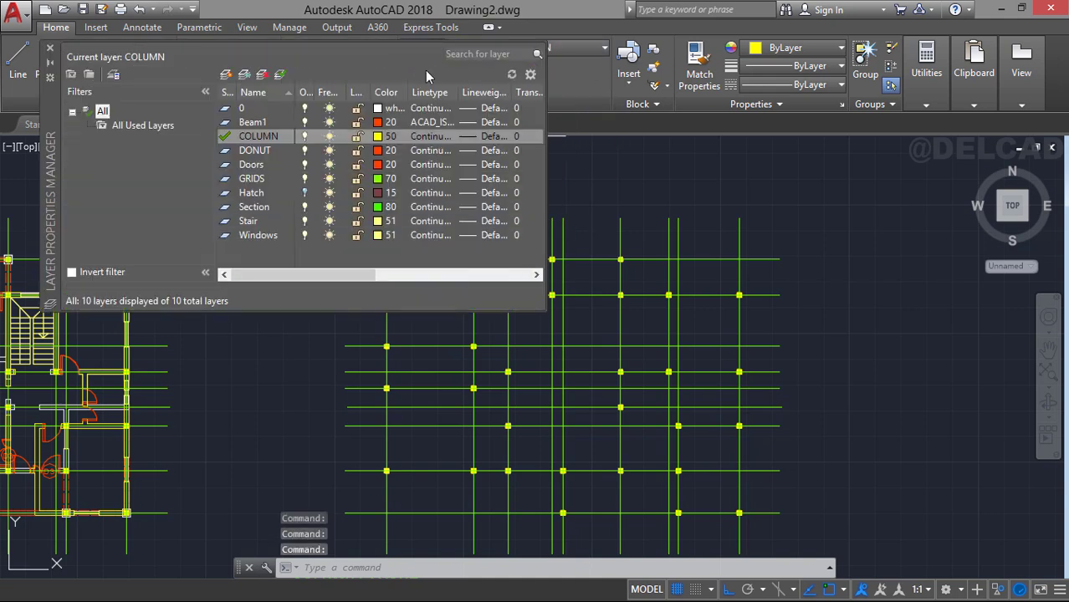
click(226, 75)
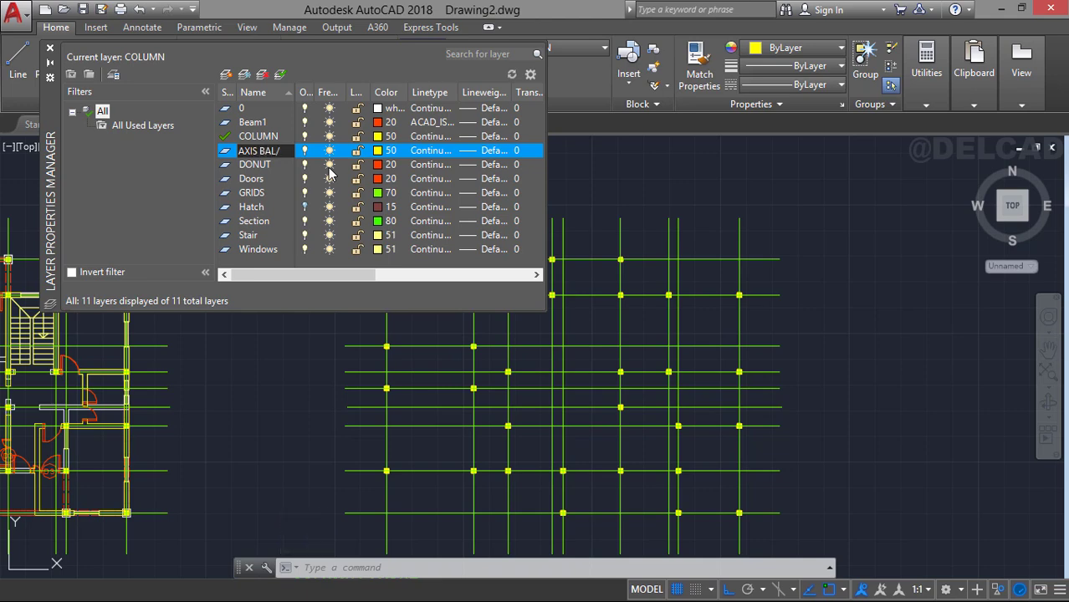
text(AXIS BAL.)
key(Return)
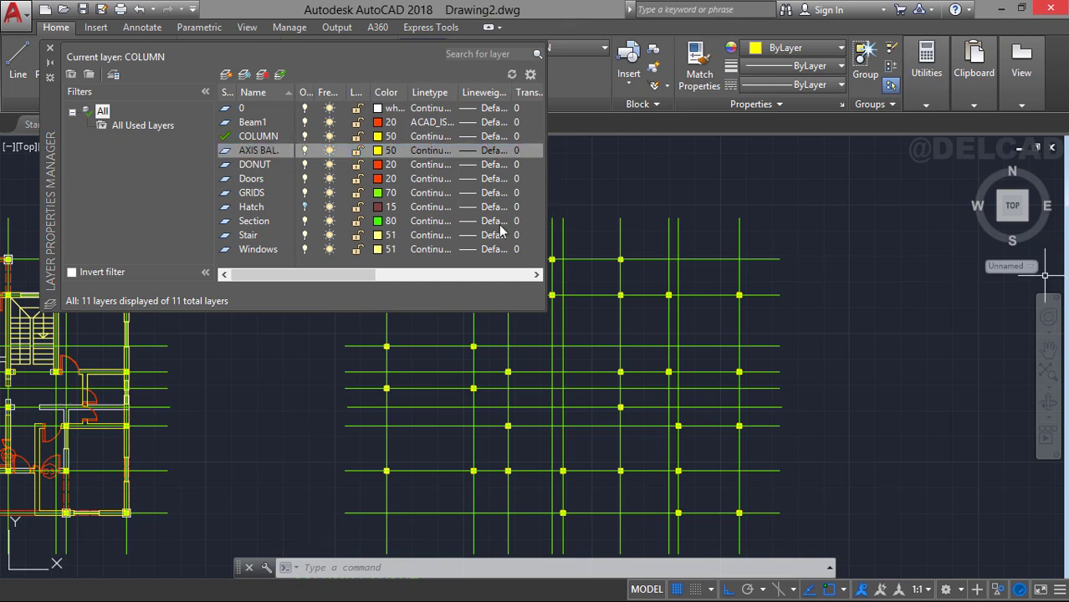
Set the AXIS BAL. layer's colour to index colour 140 and close the layer properties.
click(385, 157)
click(381, 151)
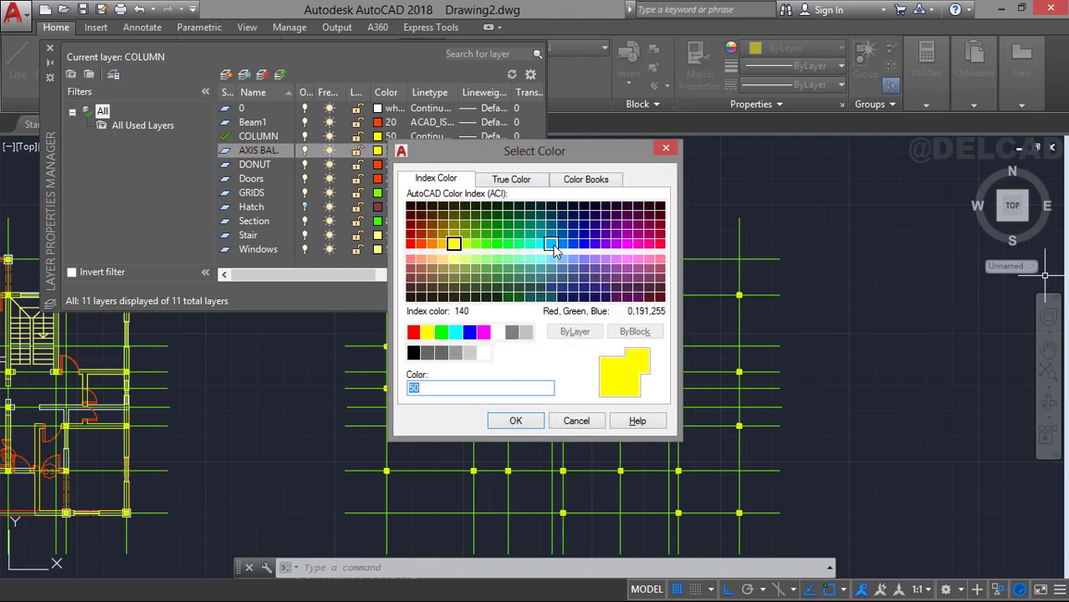
click(552, 244)
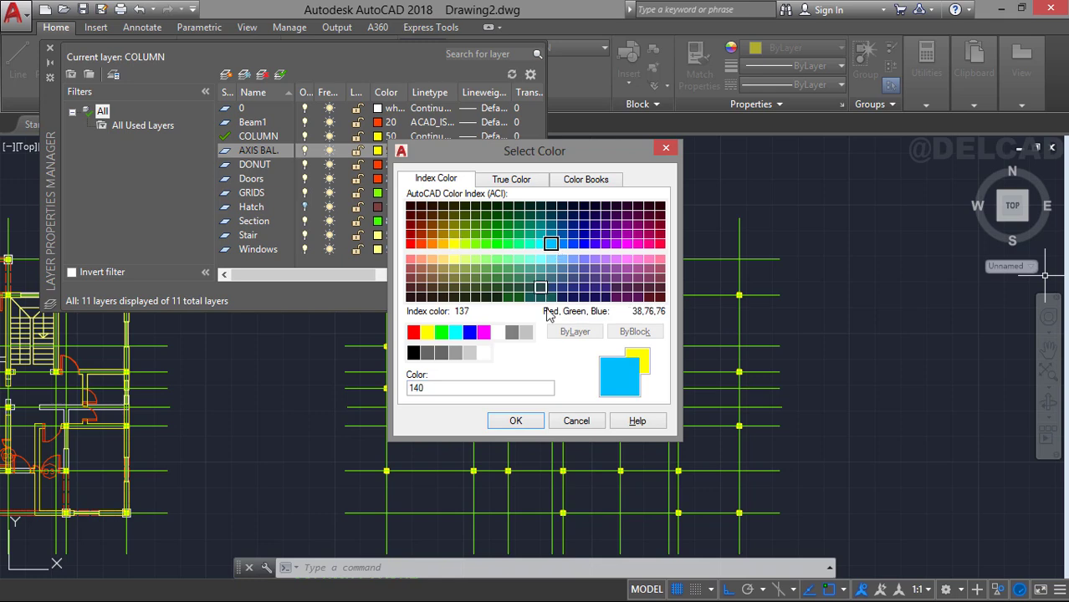
click(516, 421)
click(51, 51)
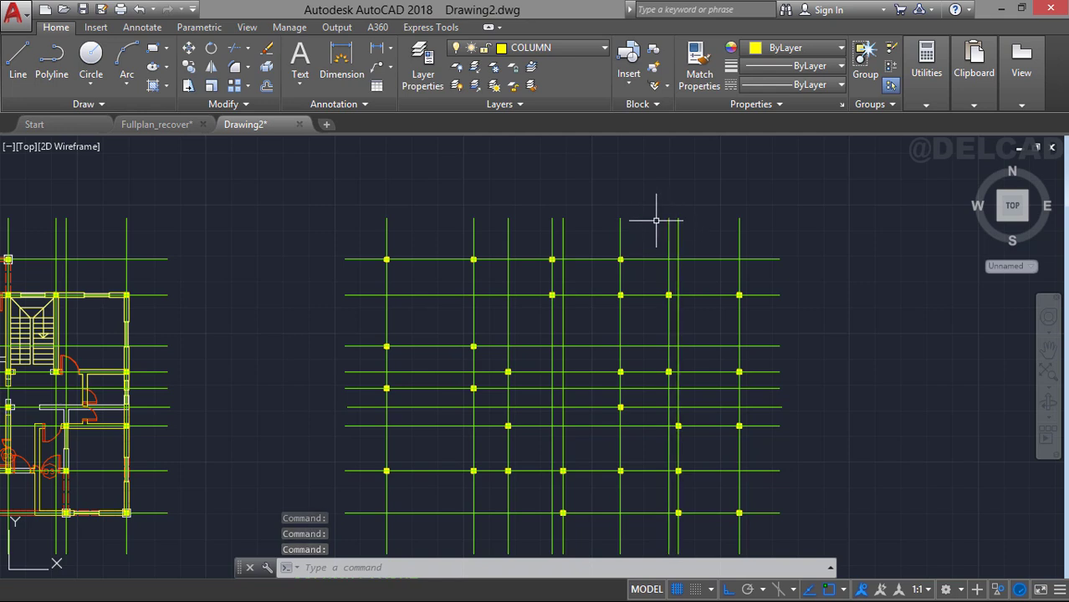
Change the GRIDS layer's colour to white, index colour 7.
click(558, 50)
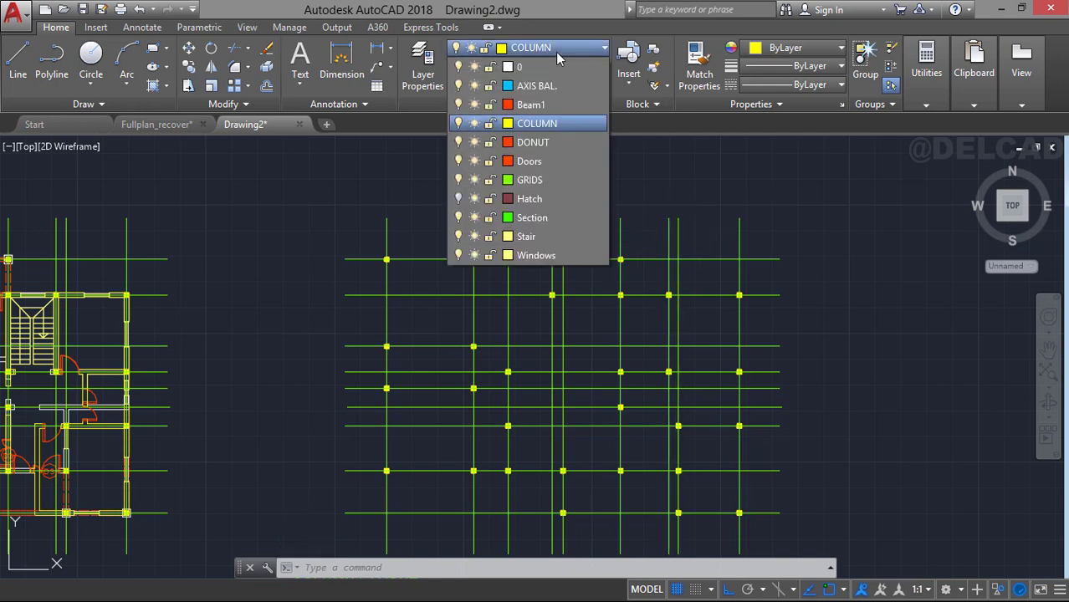
click(511, 180)
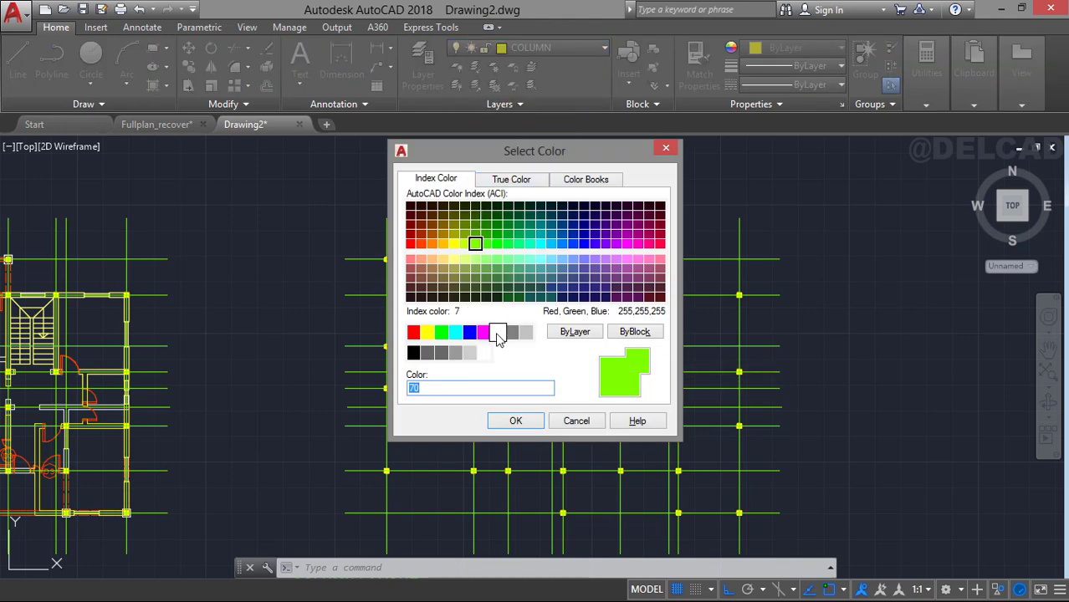
click(497, 334)
click(515, 422)
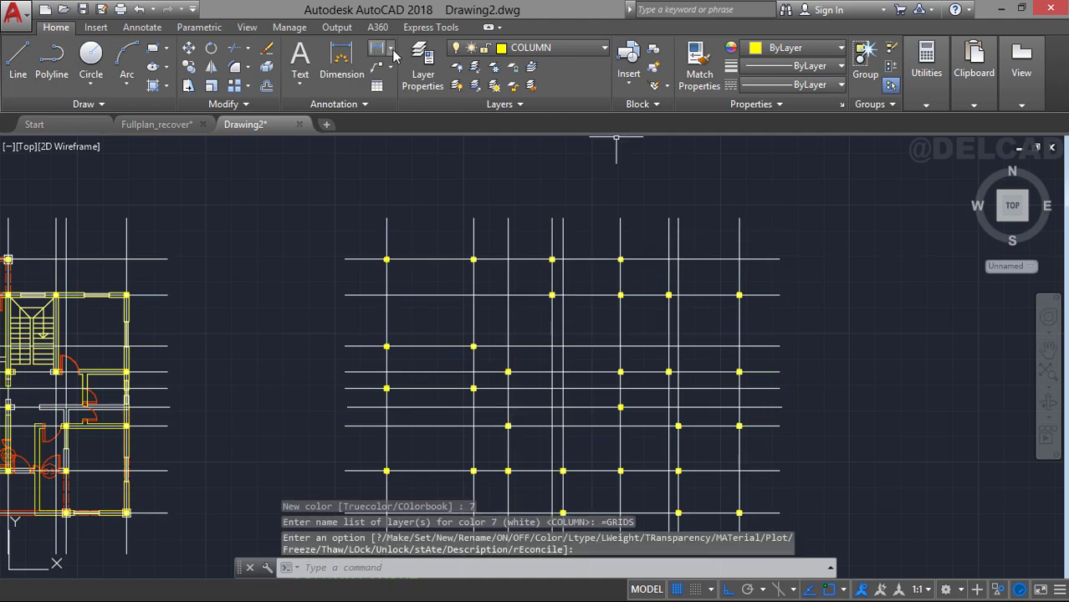
Load the CENTER linetype from acadiso.lin, assign it to the GRIDS layer and close the layer properties.
click(422, 63)
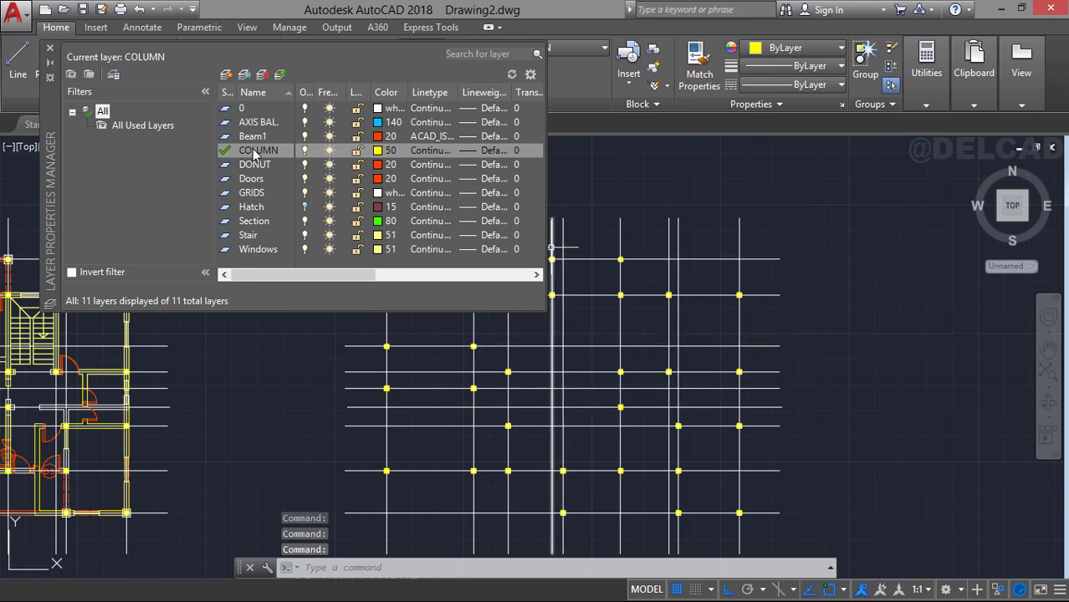
double_click(252, 193)
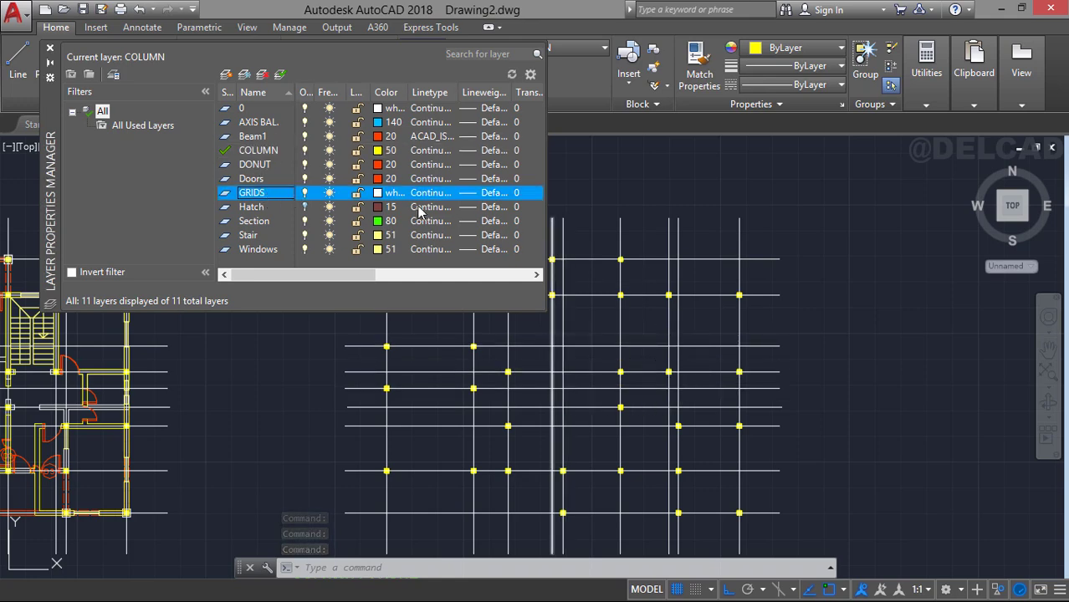
click(456, 197)
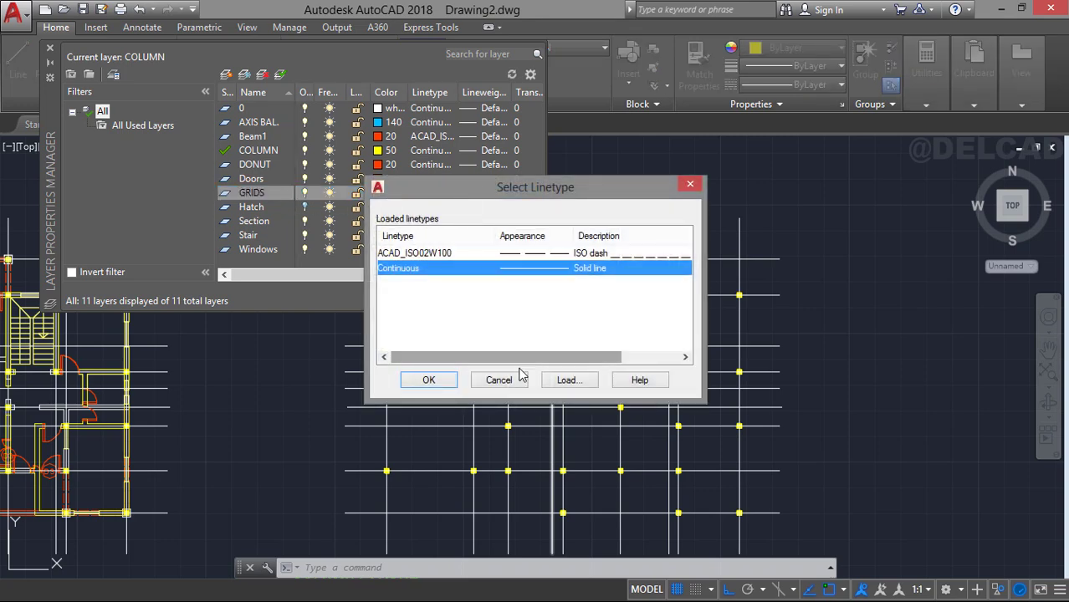
click(568, 380)
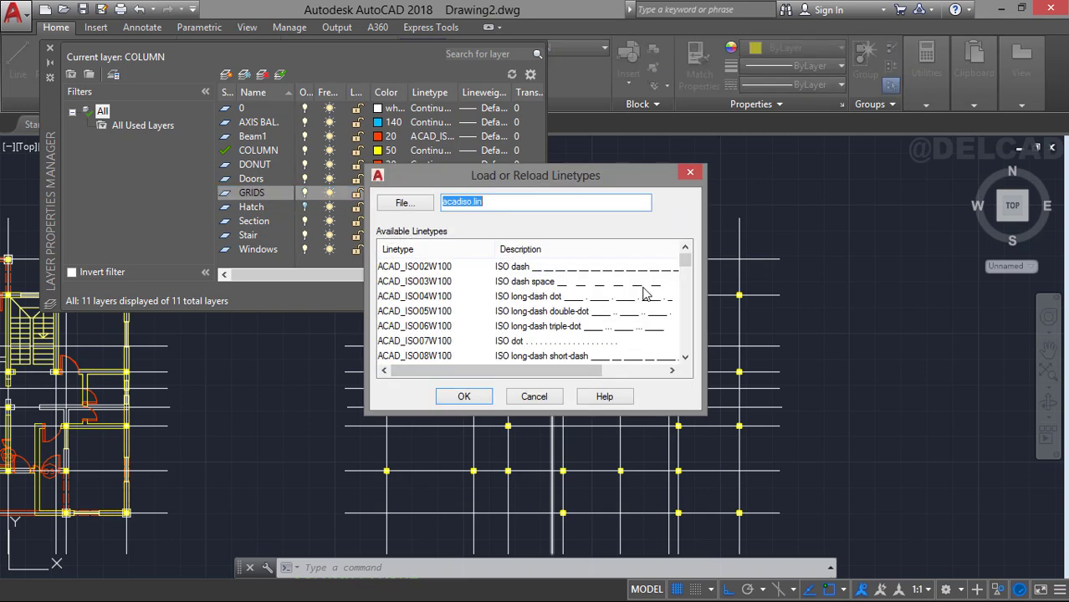
scroll(684, 276, down, 2)
drag(684, 276, 684, 285)
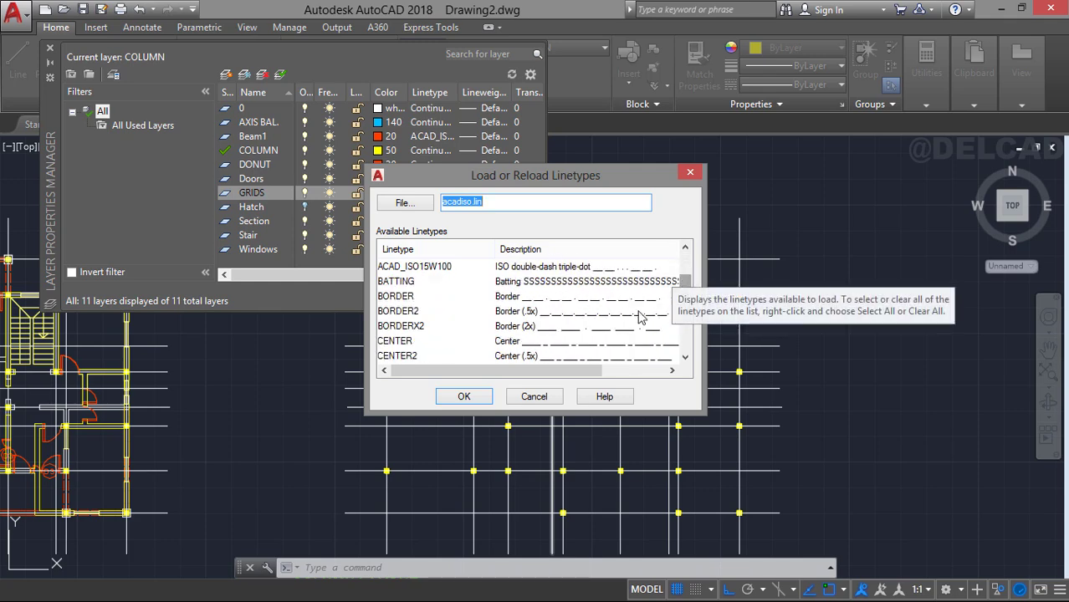
click(608, 340)
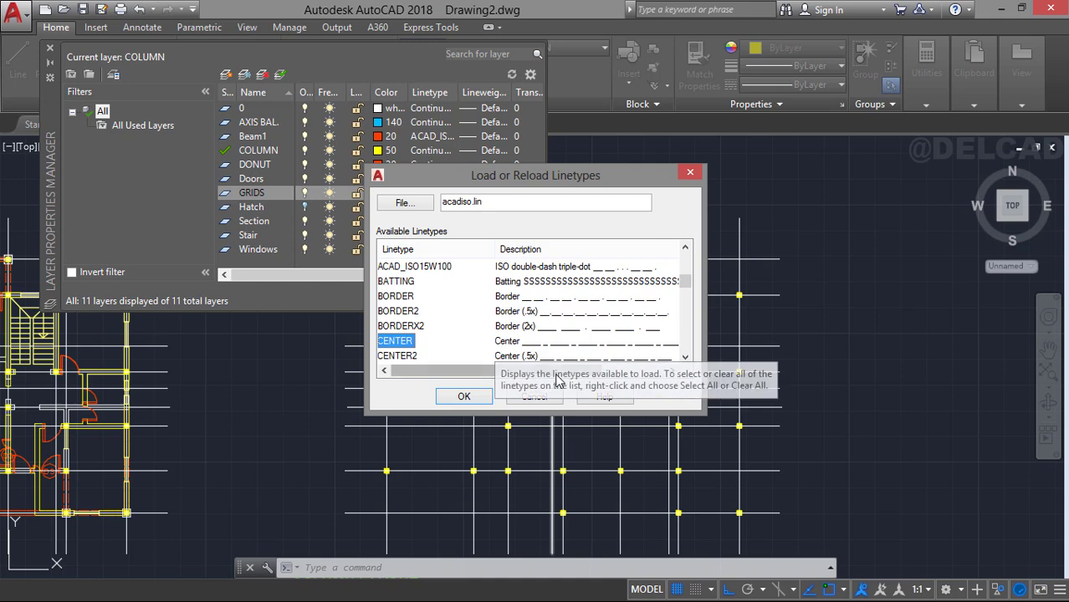
click(488, 399)
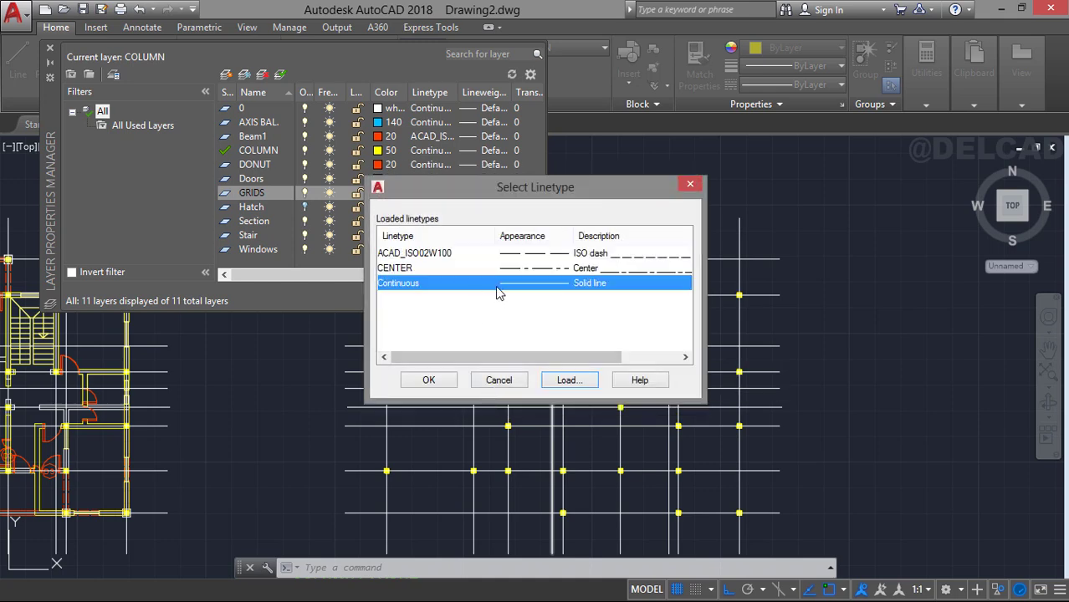
click(545, 268)
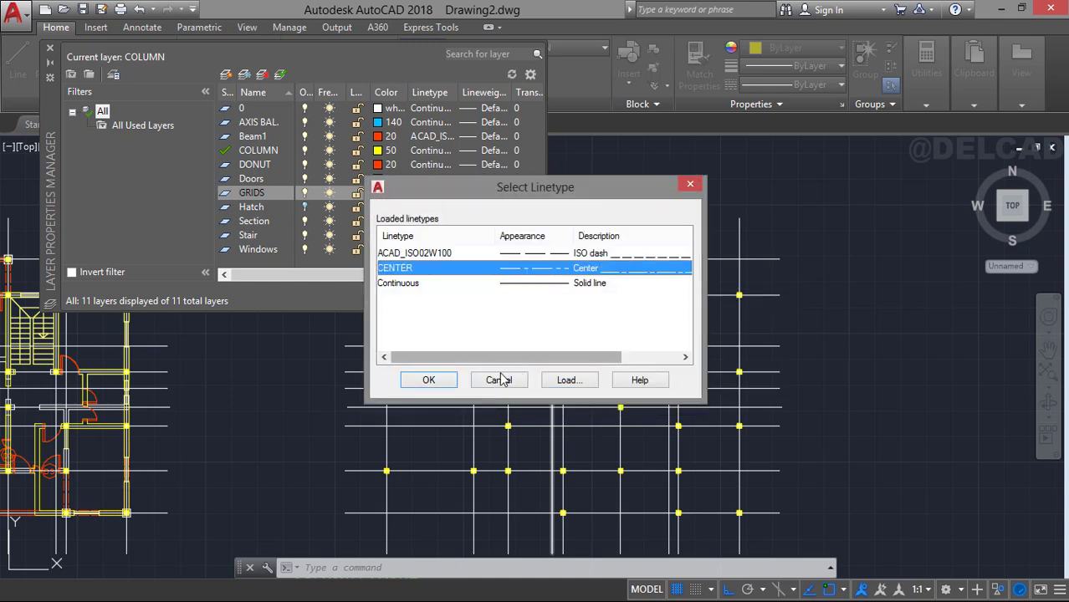
click(428, 379)
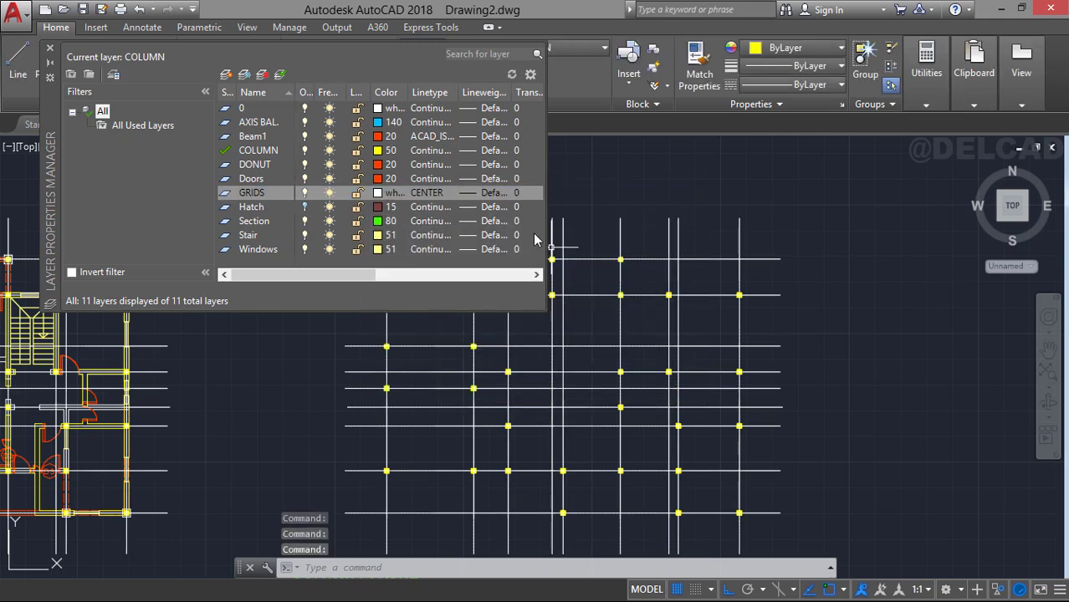
click(49, 50)
Set the linetype scale of all vertical and horizontal grid lines in the separate column layout to 20.
scroll(498, 259, up, 2)
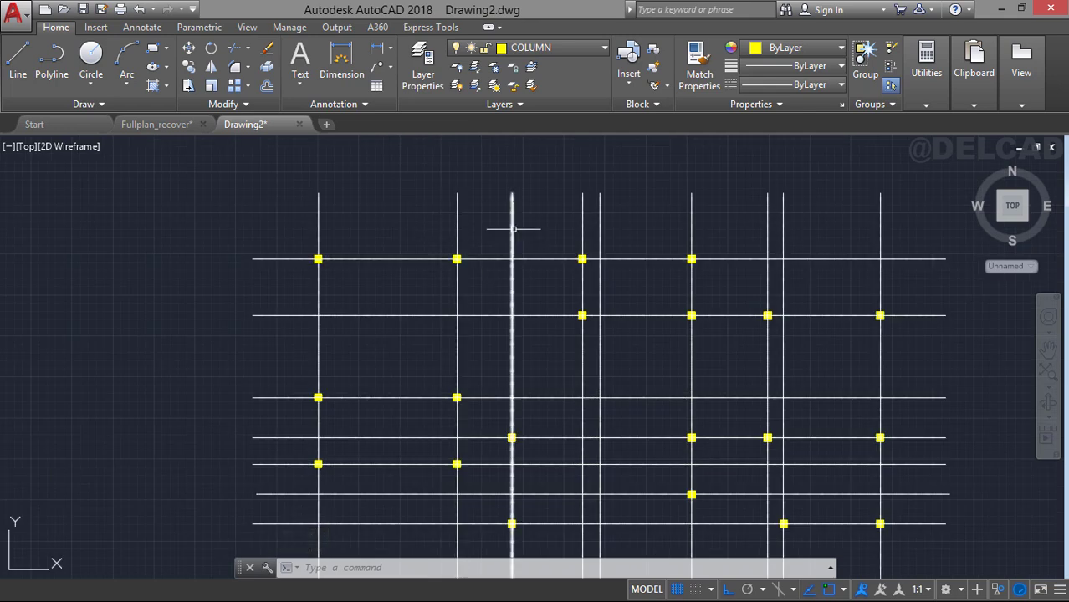
scroll(508, 227, down, 3)
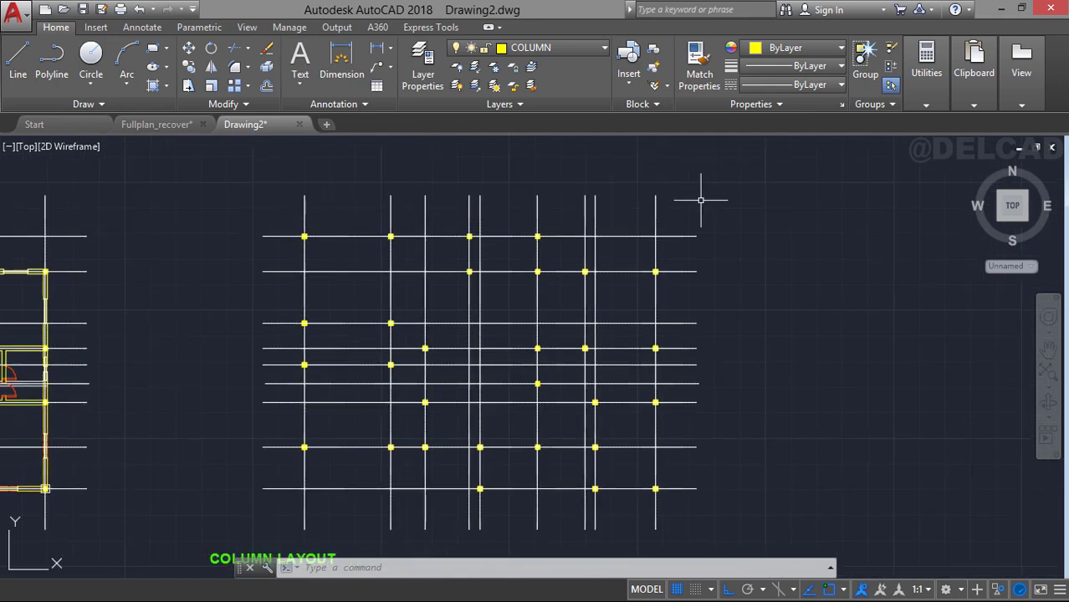
click(701, 200)
click(286, 164)
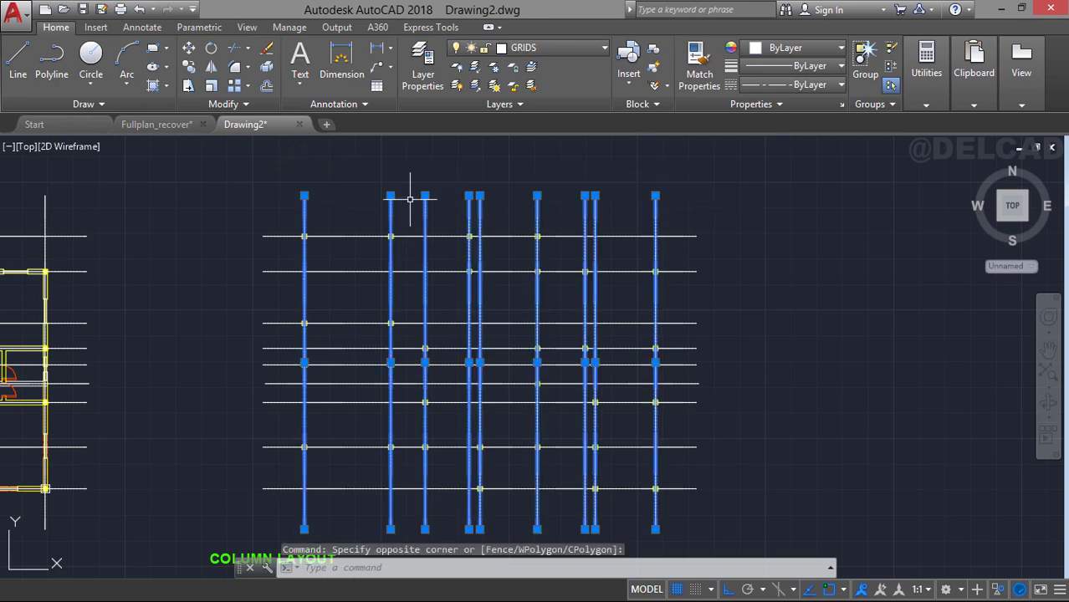
click(725, 499)
click(685, 221)
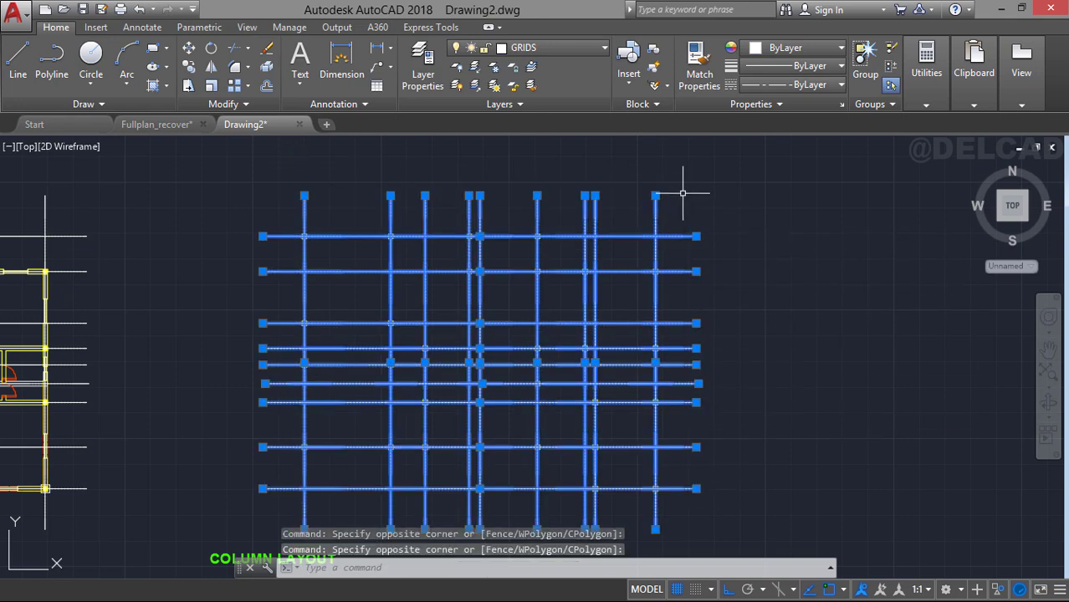
right_click(682, 193)
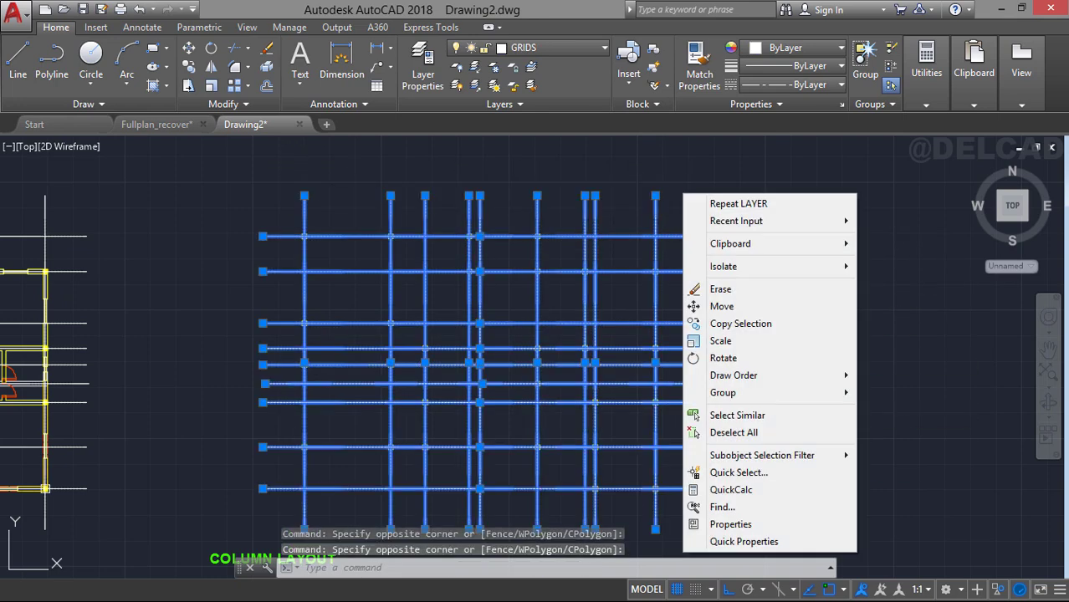
click(730, 525)
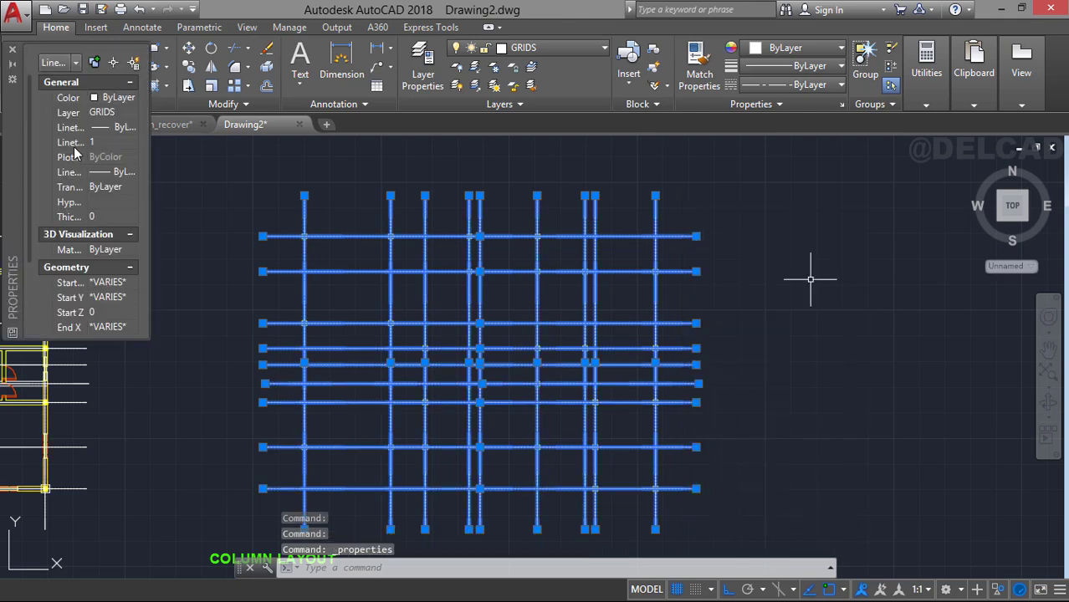
click(106, 141)
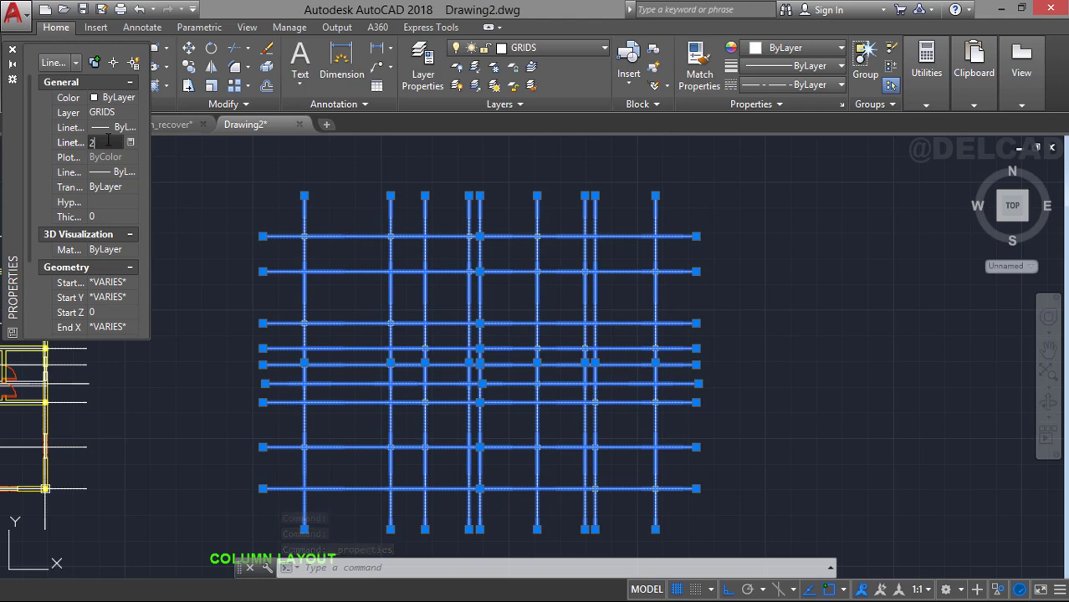
text(20)
key(Return)
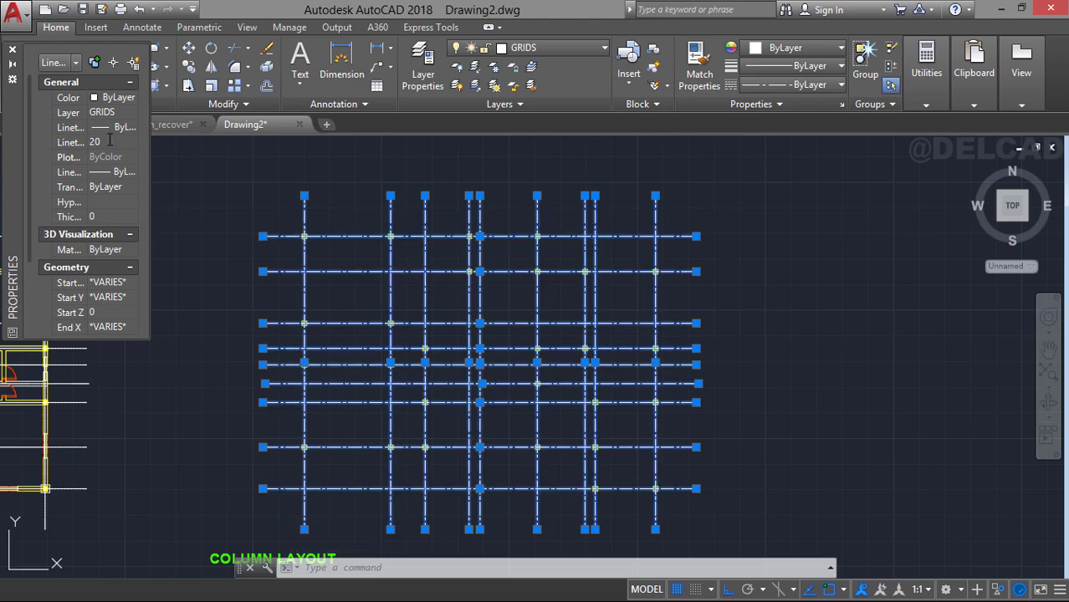
Raise the selected grid lines' linetype scale to 30, close their properties and clear the selection.
click(111, 143)
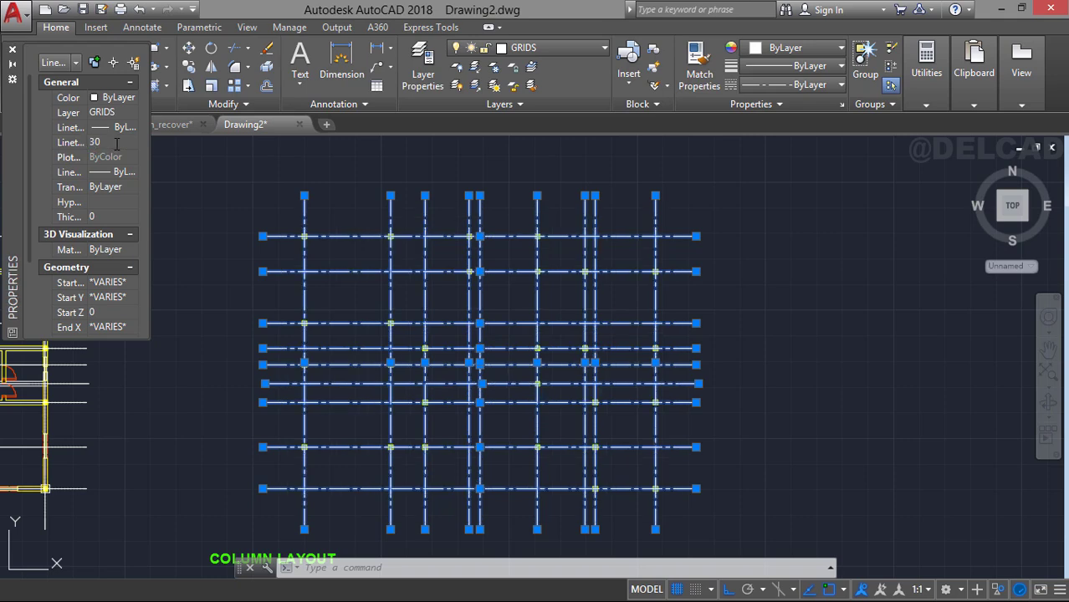
click(11, 51)
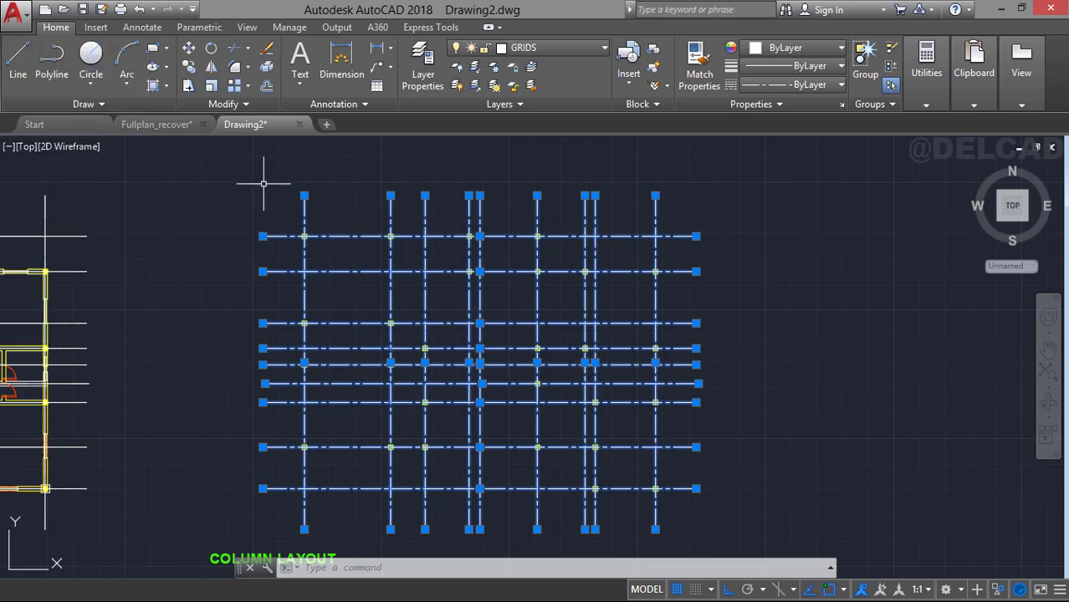
key(Escape)
Examine how the rescaled centre linetype looks on the grid lines and columns across the column layout.
scroll(579, 266, up, 2)
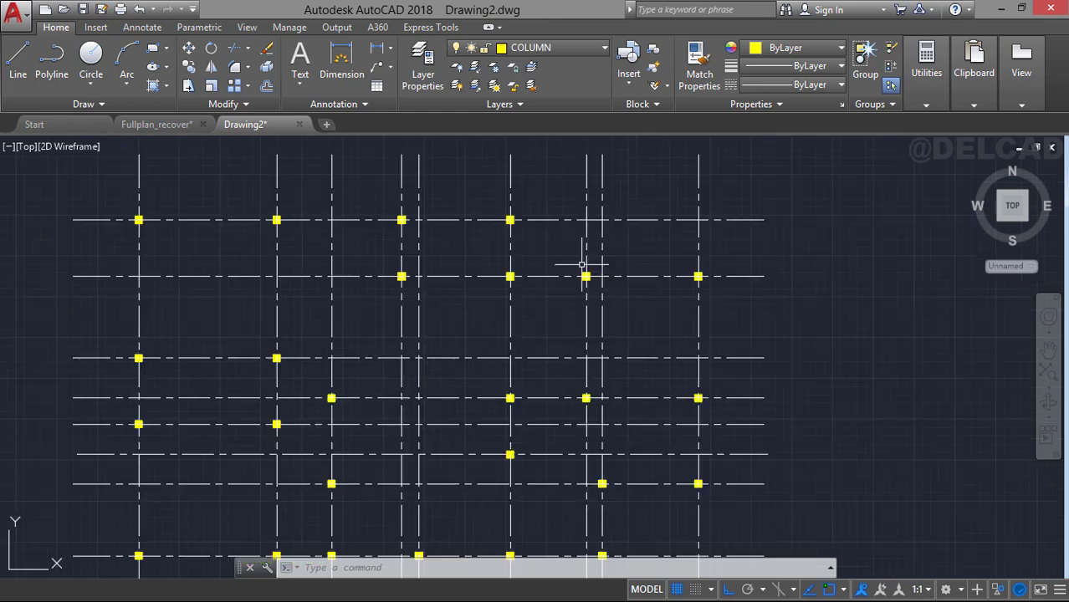
scroll(539, 308, down, 2)
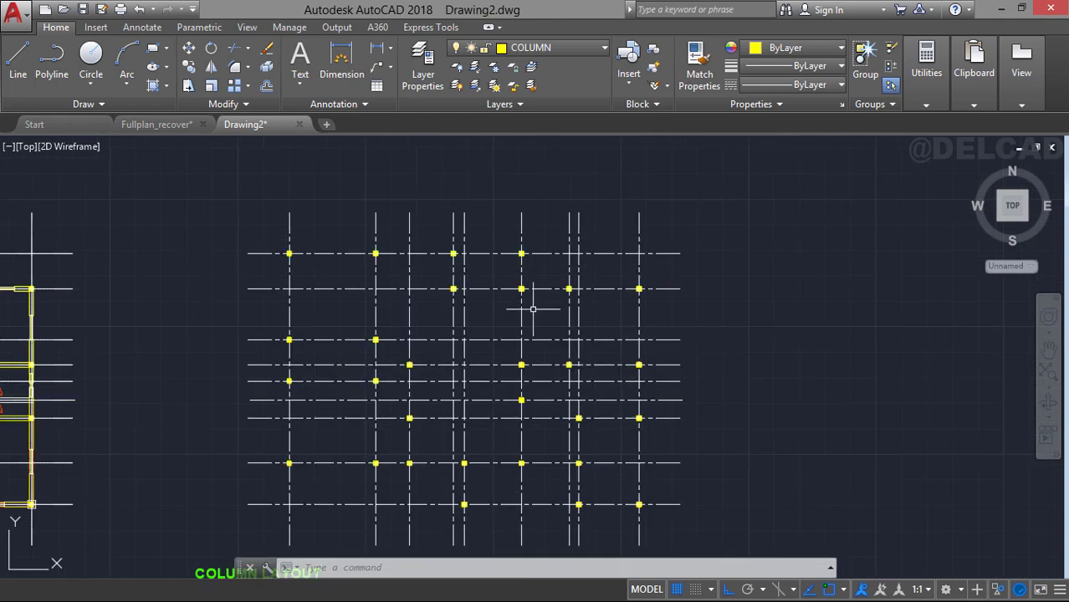
mouse_move(400, 303)
middle_down()
mouse_move(375, 249)
mouse_move(410, 288)
middle_up()
scroll(410, 288, up, 2)
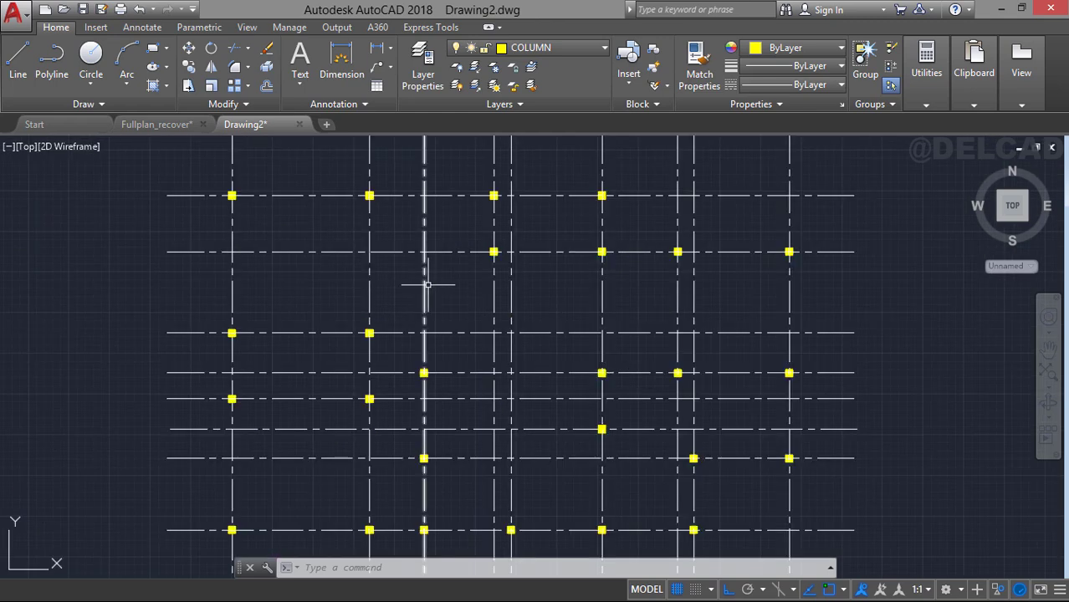
scroll(420, 367, down, 2)
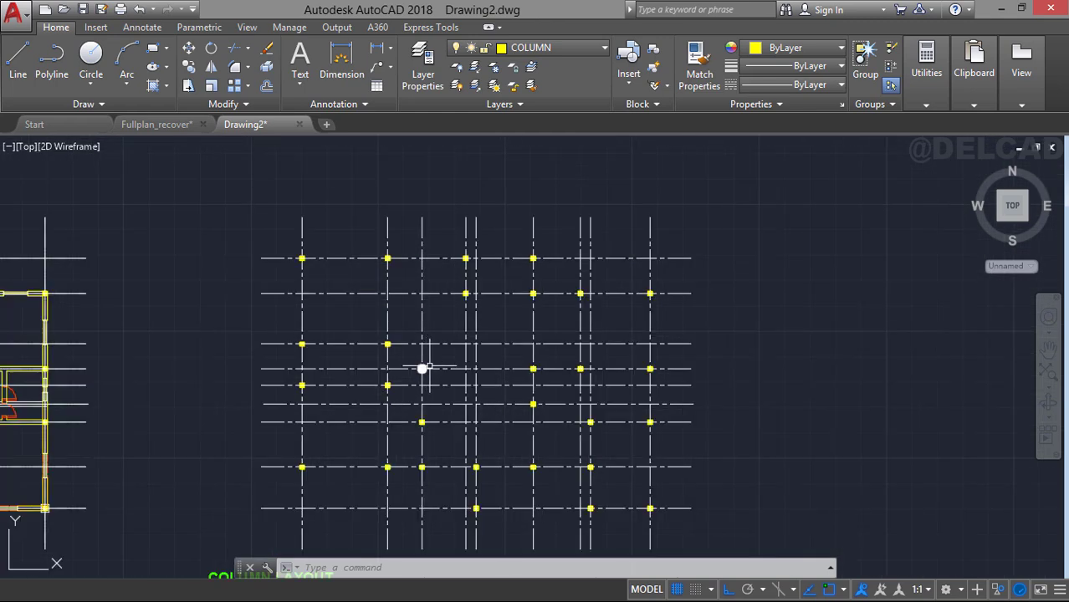
middle_drag(420, 367, 440, 341)
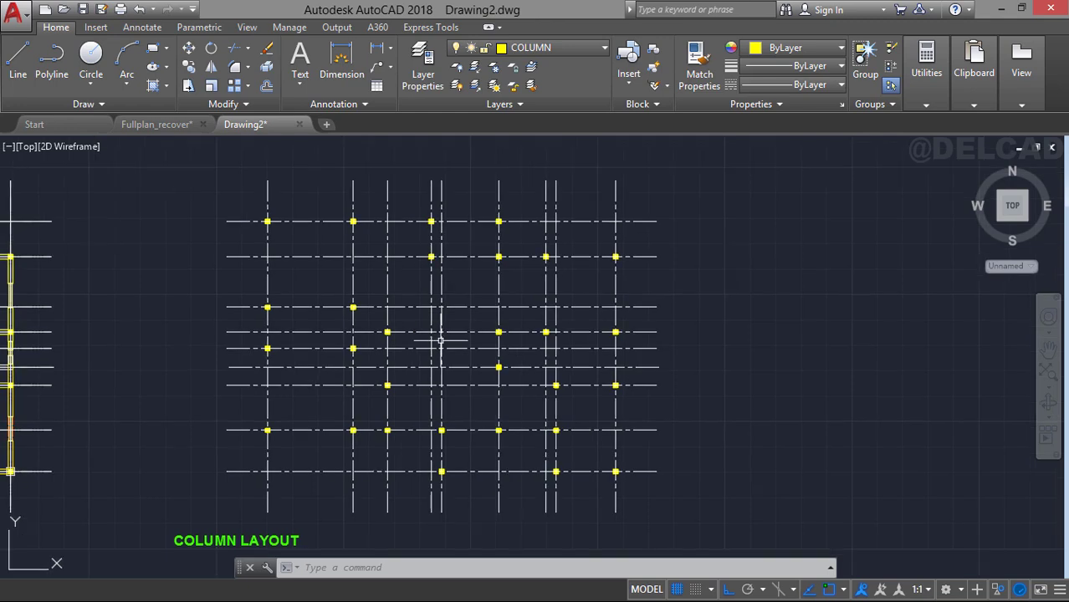
middle_drag(425, 294, 447, 338)
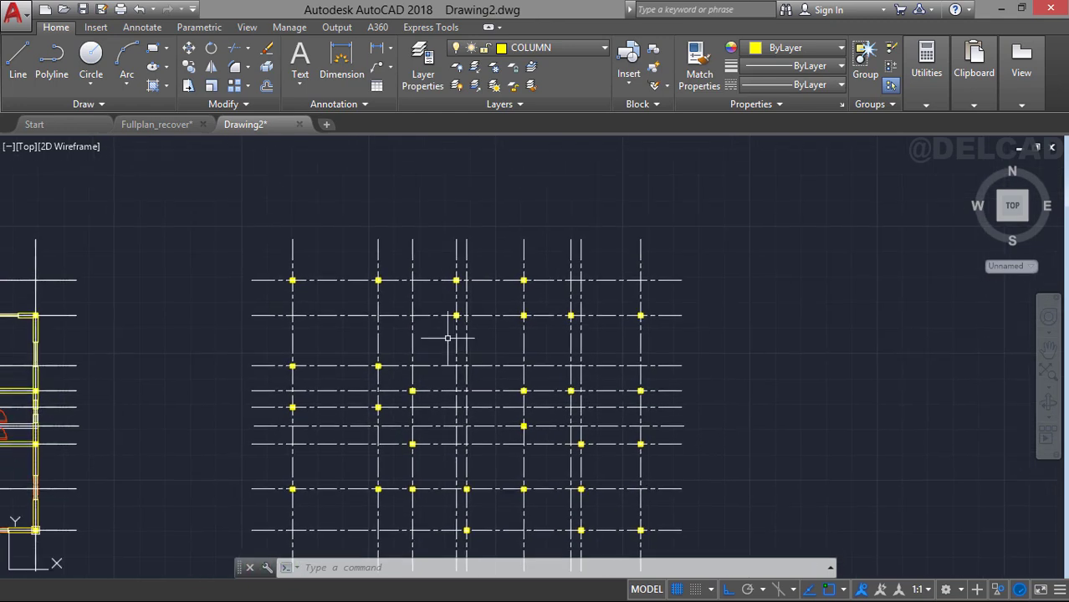
Make AXIS BAL. the current layer and draw a circle of radius 500 above the grid in the column layout.
click(559, 52)
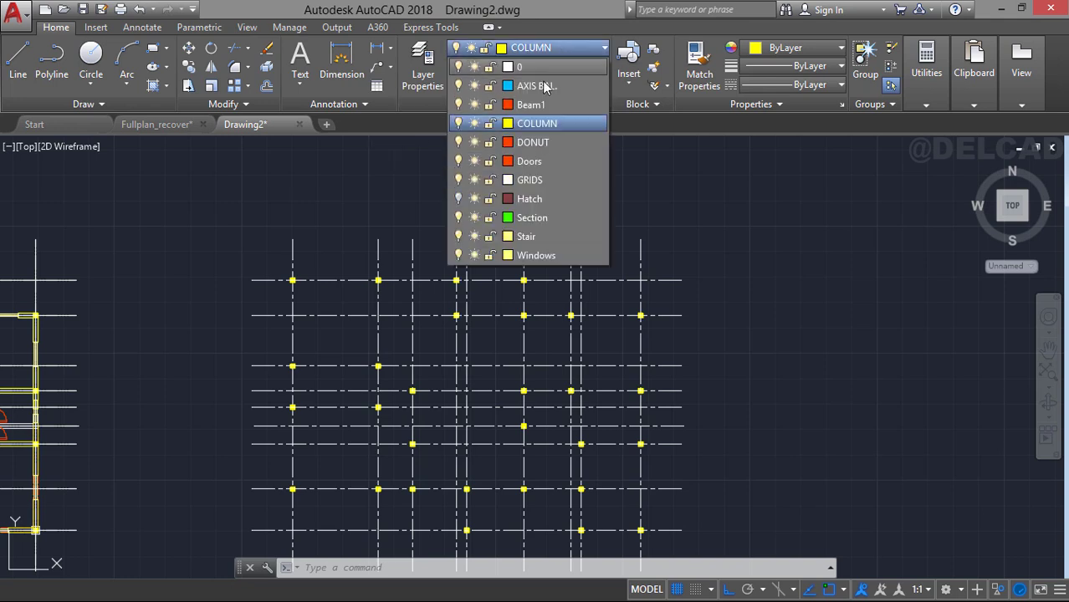
click(536, 87)
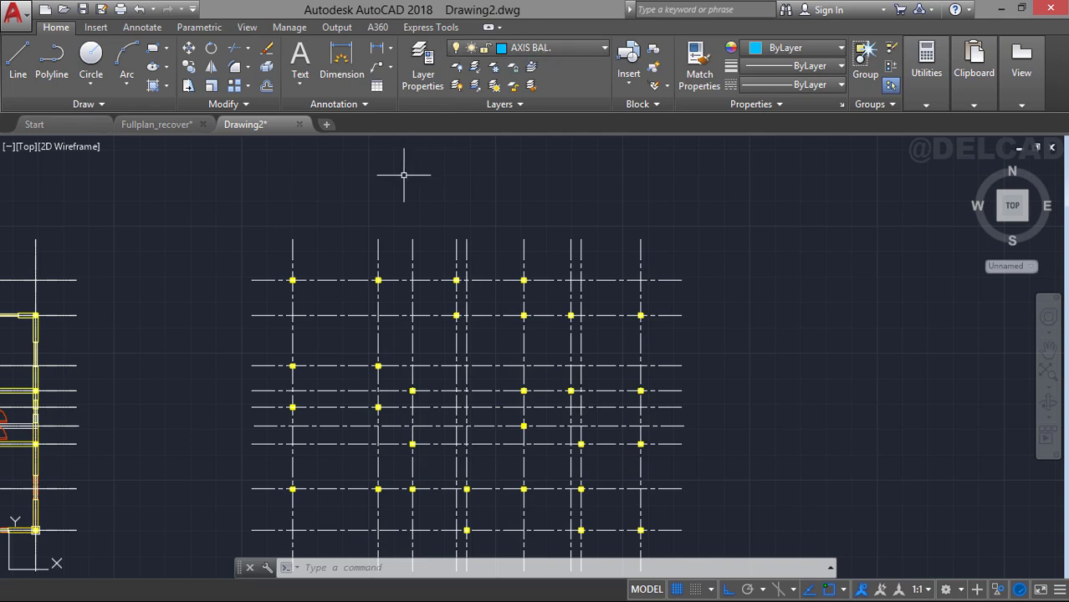
click(91, 55)
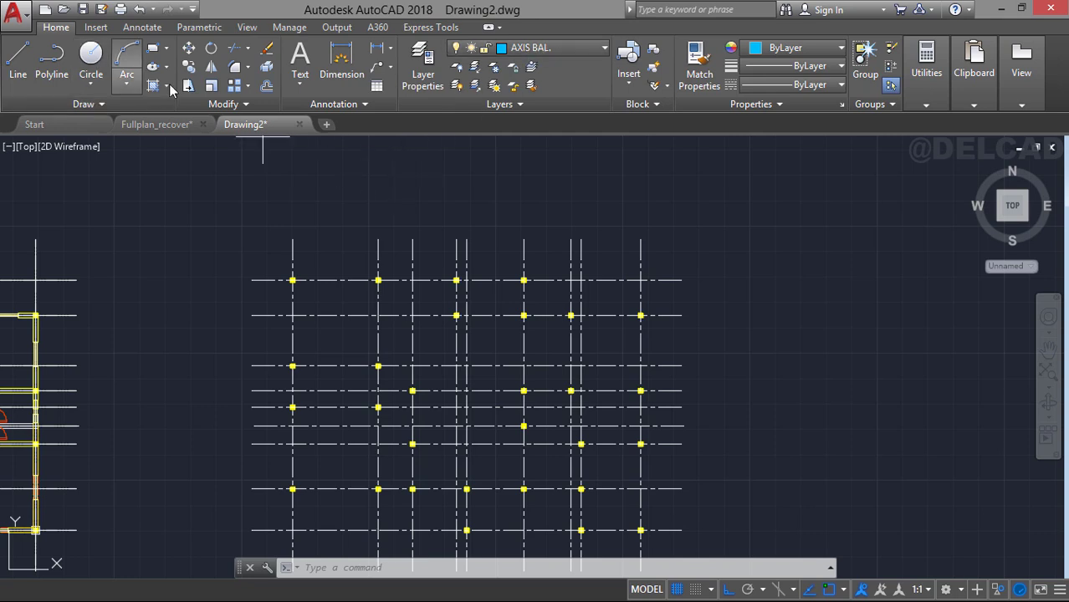
click(371, 175)
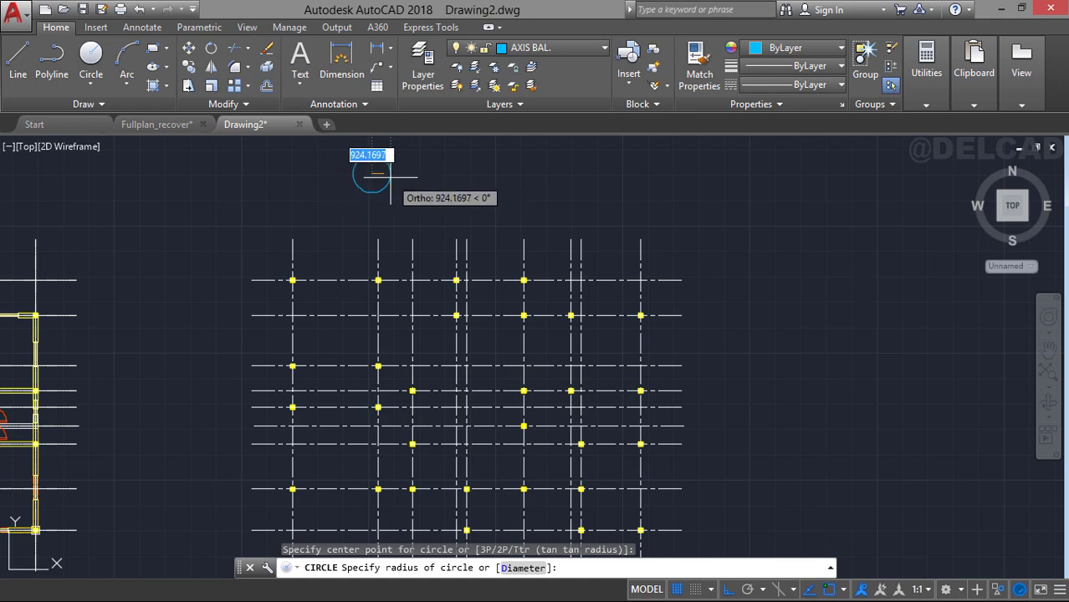
text(500)
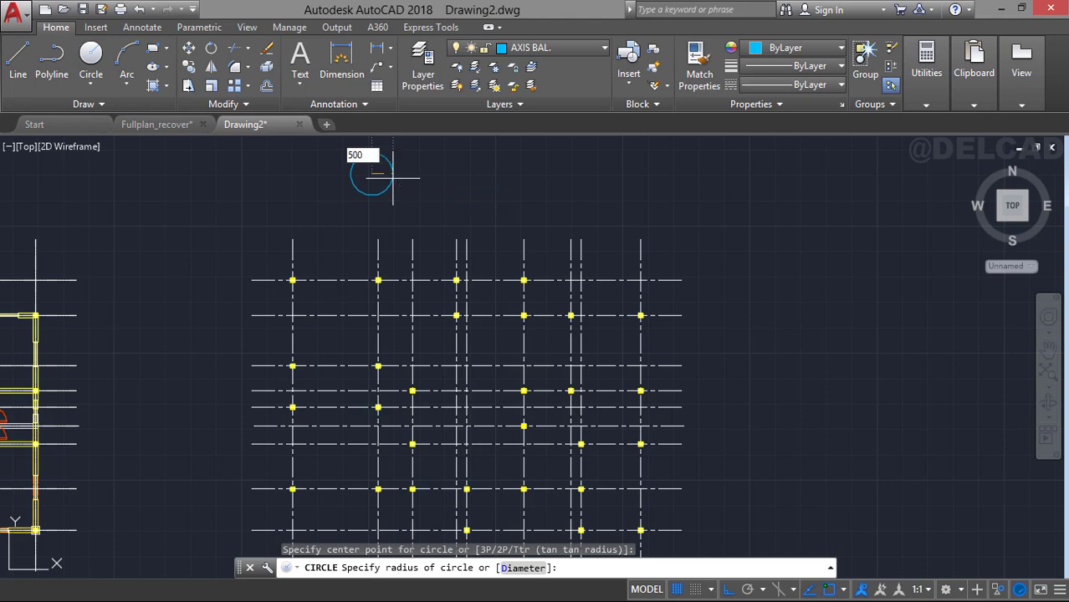
key(Return)
Add a multiline text "A" with a height of 500 beside the new circle.
scroll(384, 180, up, 2)
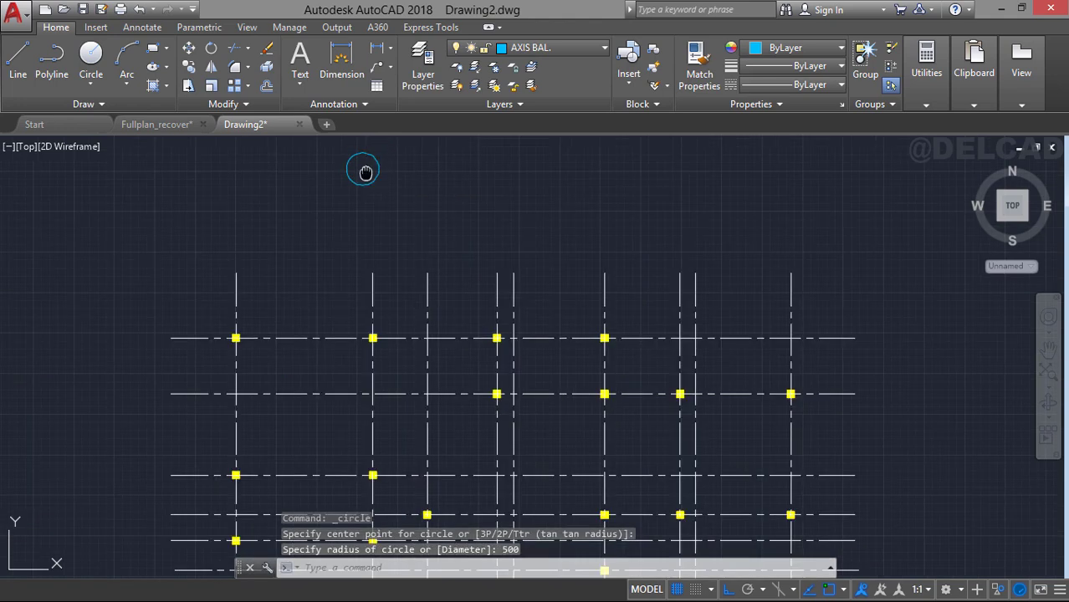
middle_drag(366, 171, 396, 217)
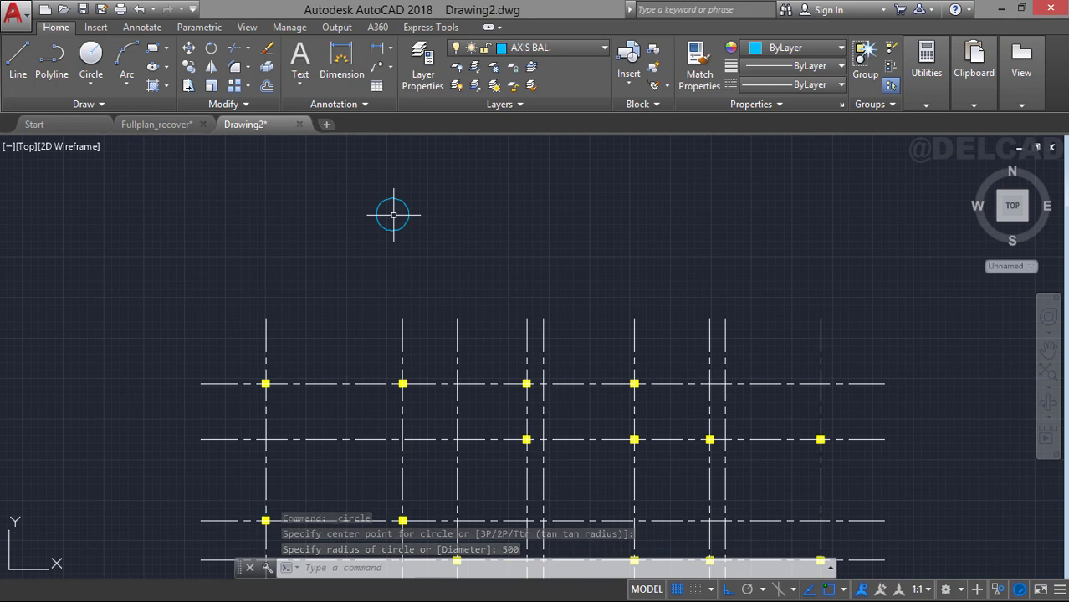
text(MT)
key(Return)
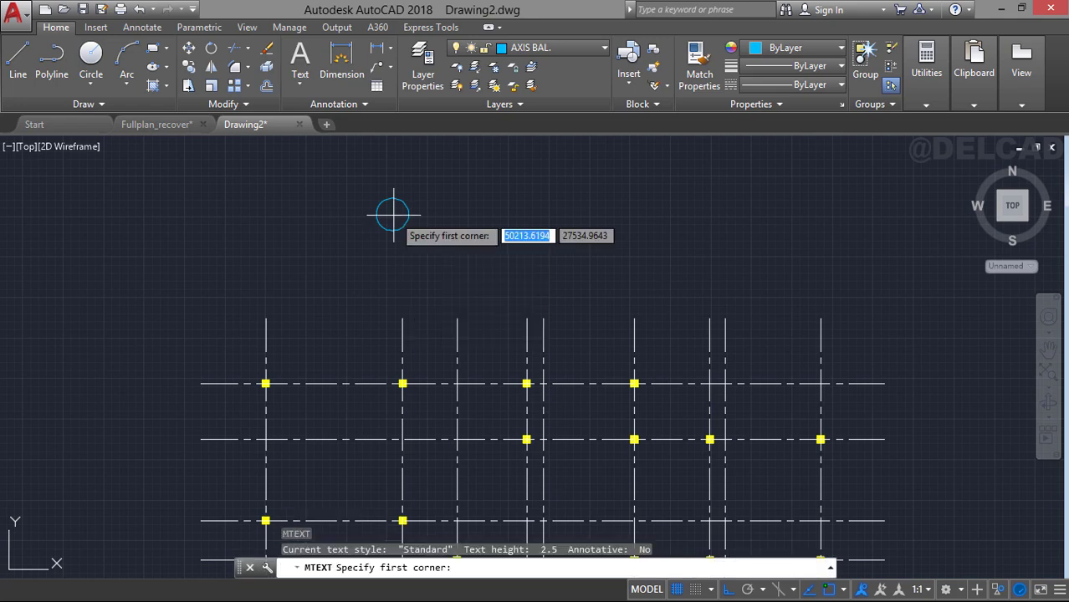
click(492, 194)
click(551, 227)
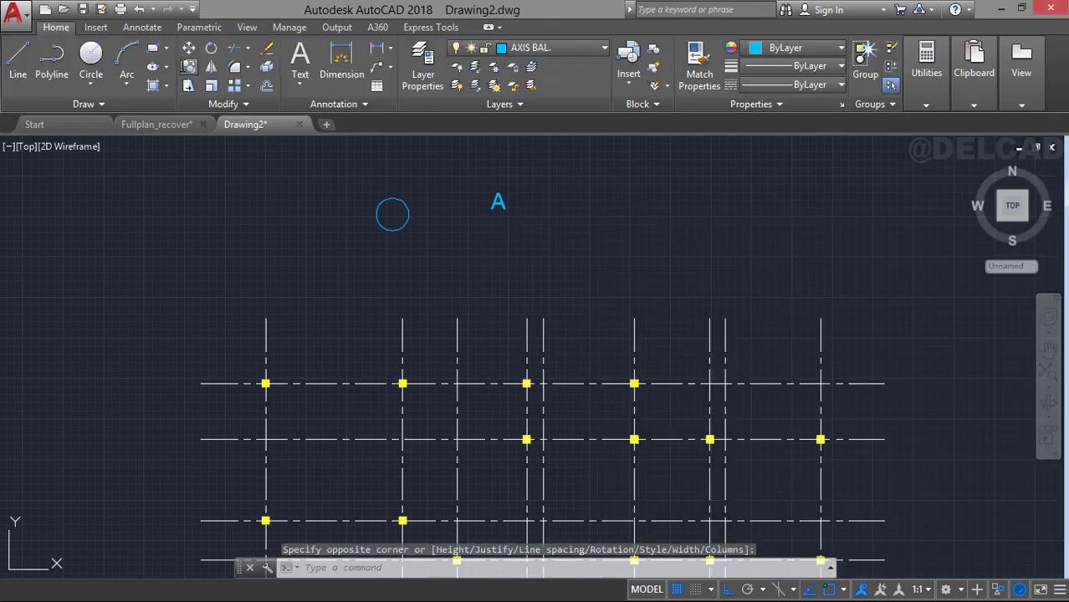
Move the letter A diagonally into the centre of the circle to complete the axis balloon.
click(487, 170)
click(519, 226)
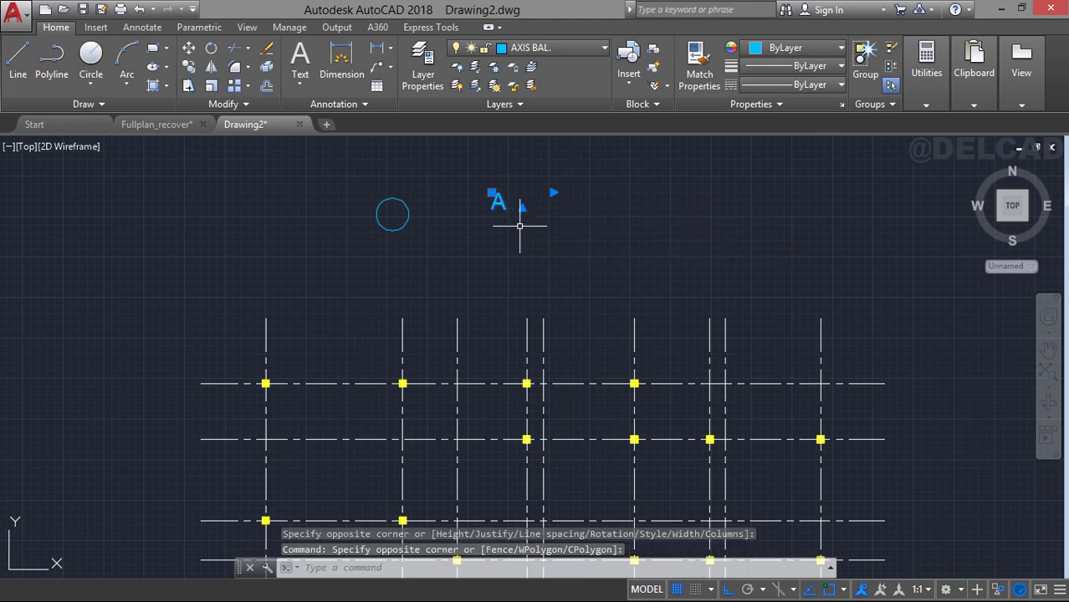
right_click(520, 219)
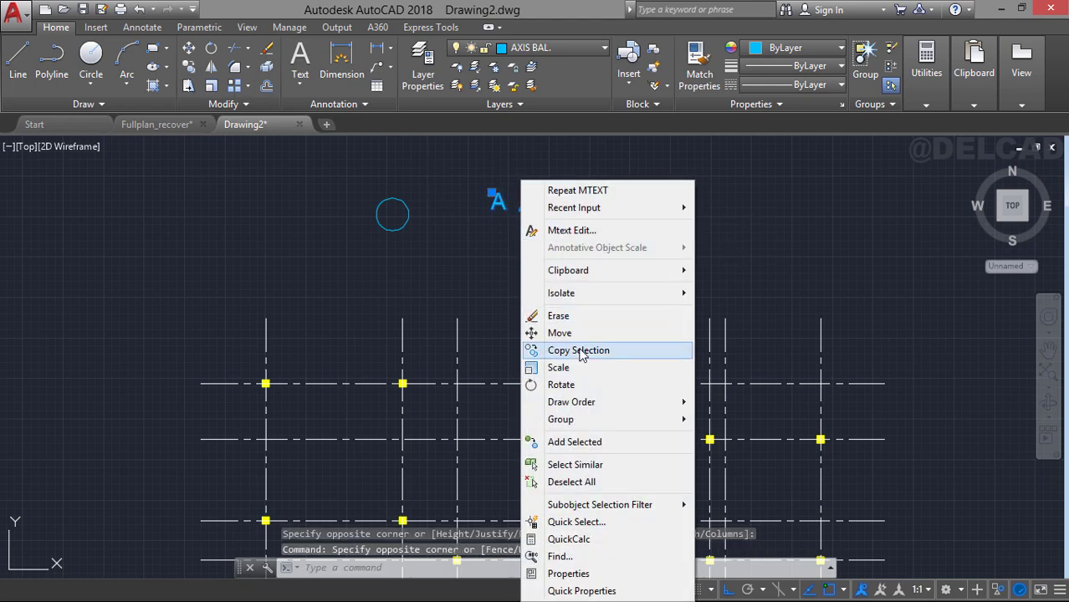
click(569, 333)
scroll(498, 199, up, 2)
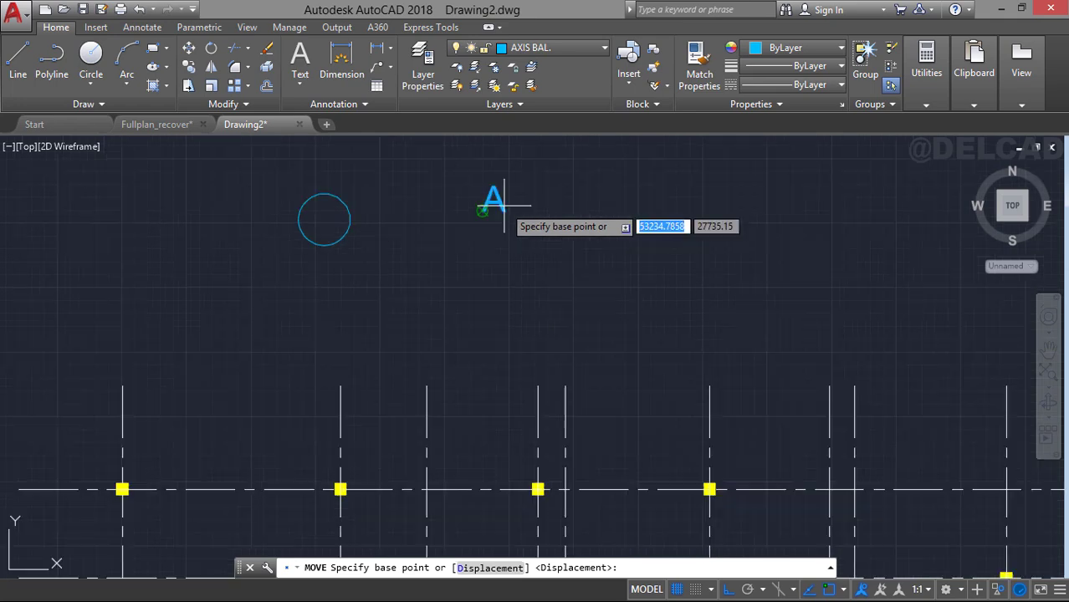
click(497, 199)
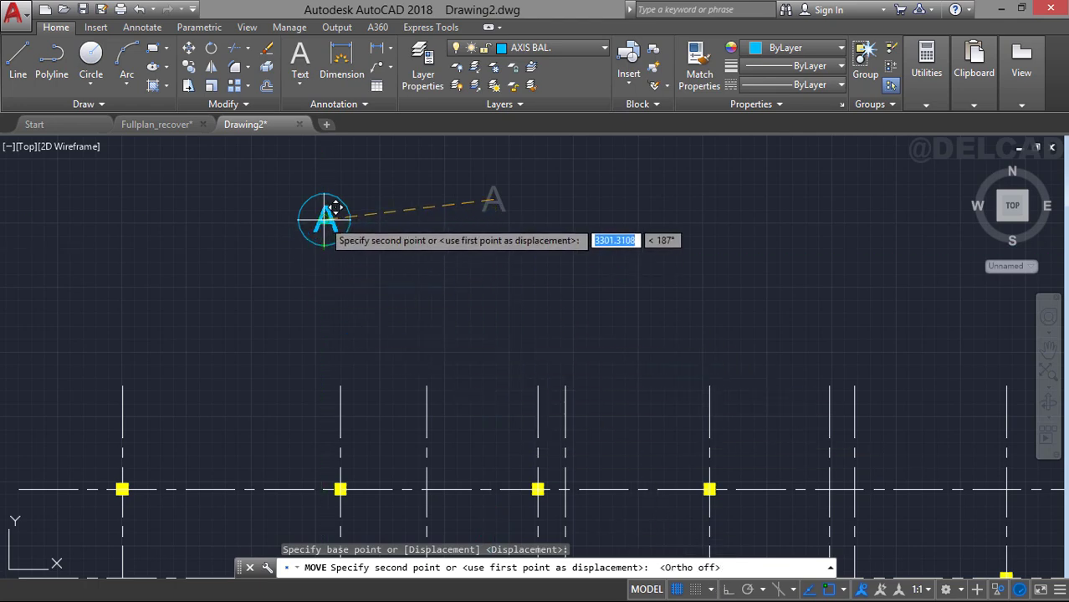
click(333, 206)
Copy the A balloon by its bottom quadrant onto the upper ends of the first six vertical grid lines.
scroll(358, 242, down, 2)
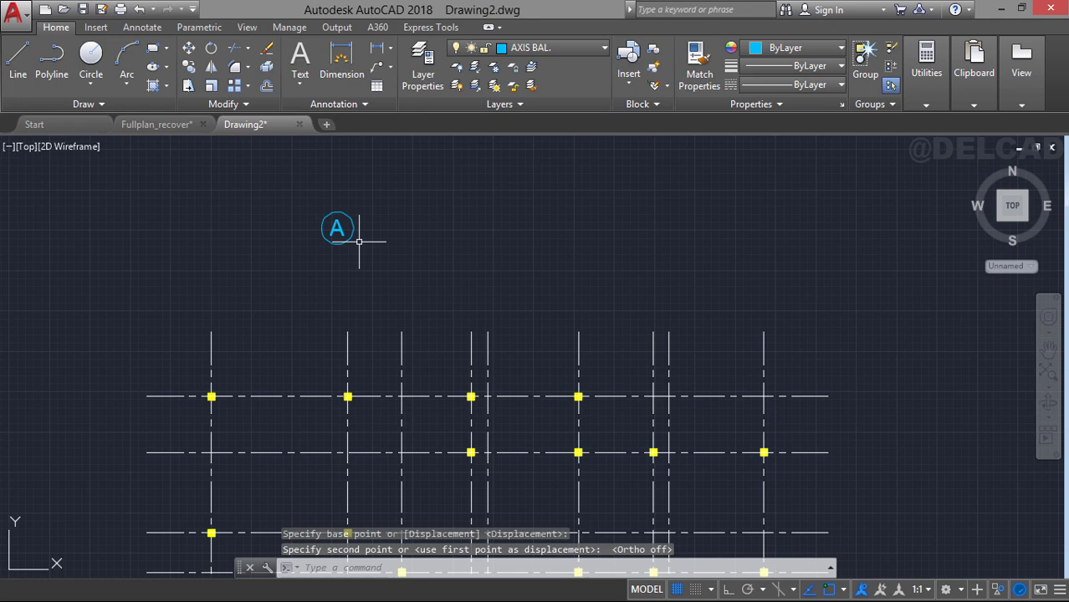
click(287, 191)
click(442, 301)
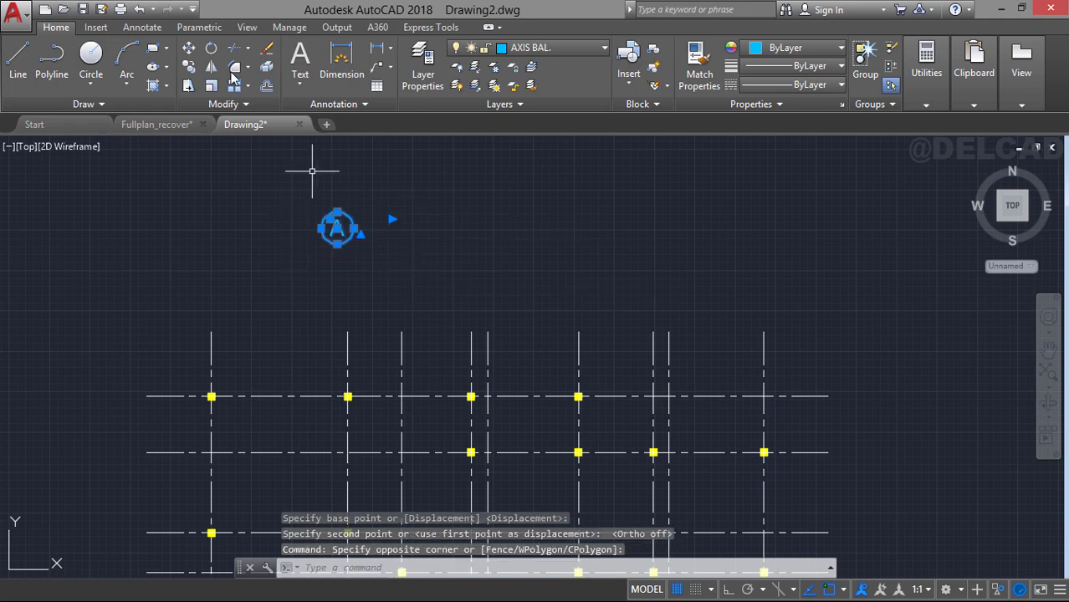
right_click(342, 255)
click(468, 373)
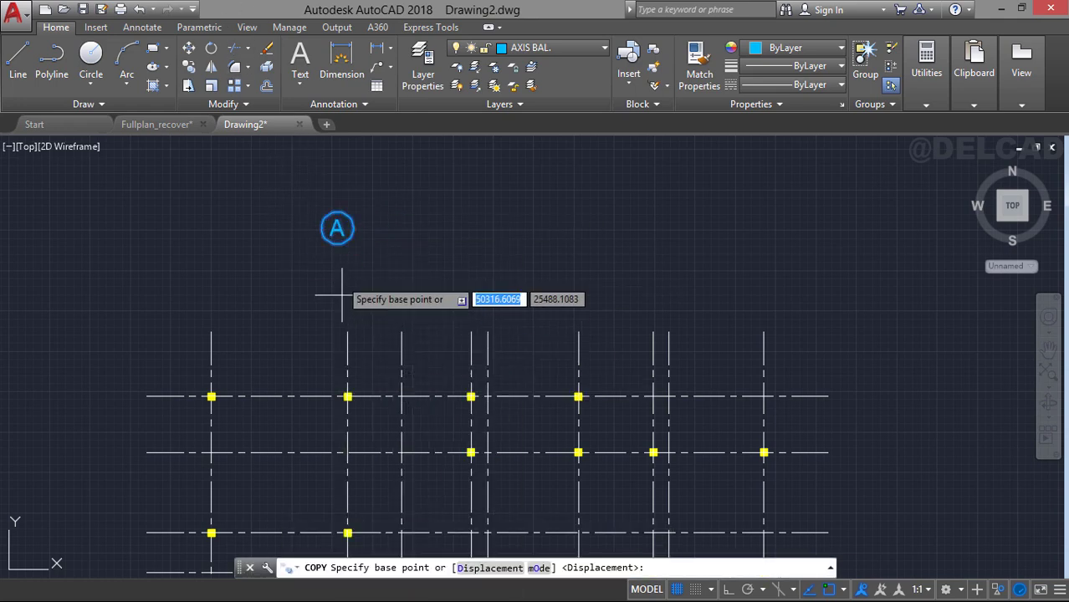
scroll(337, 243, up, 2)
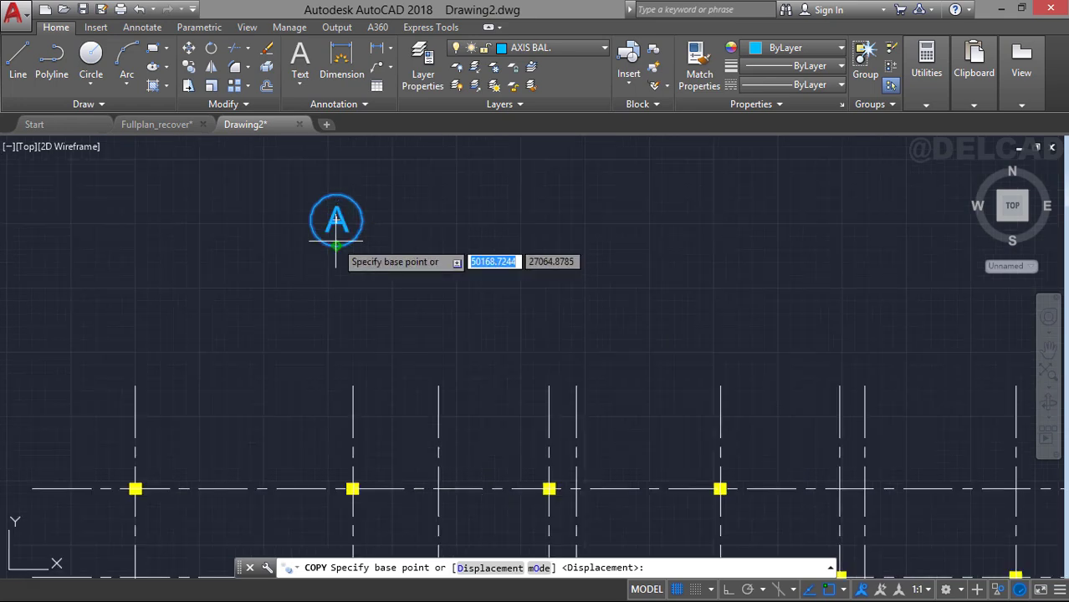
click(843, 590)
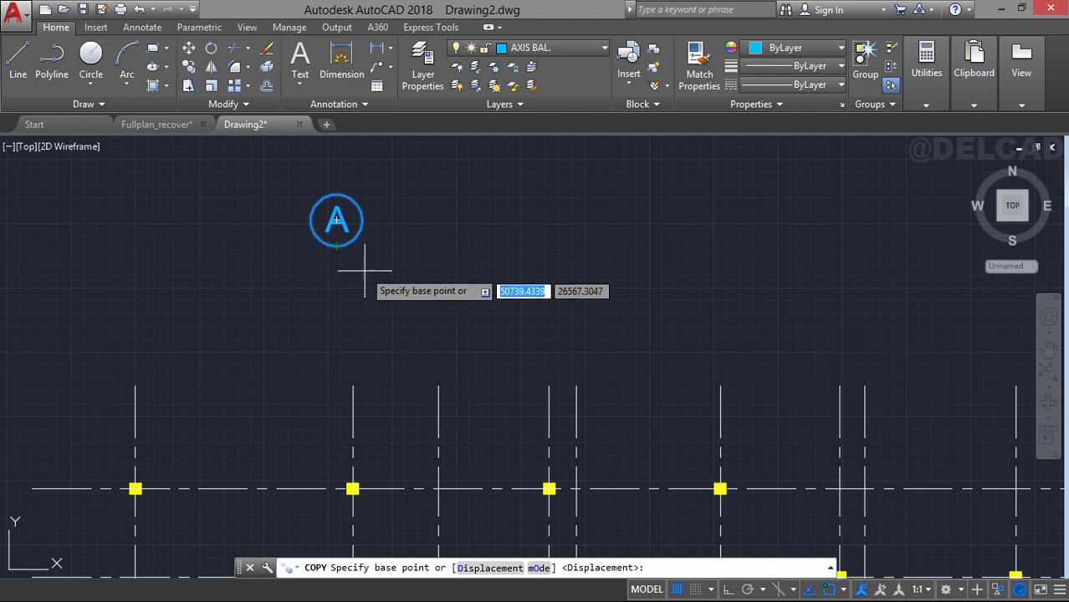
click(336, 251)
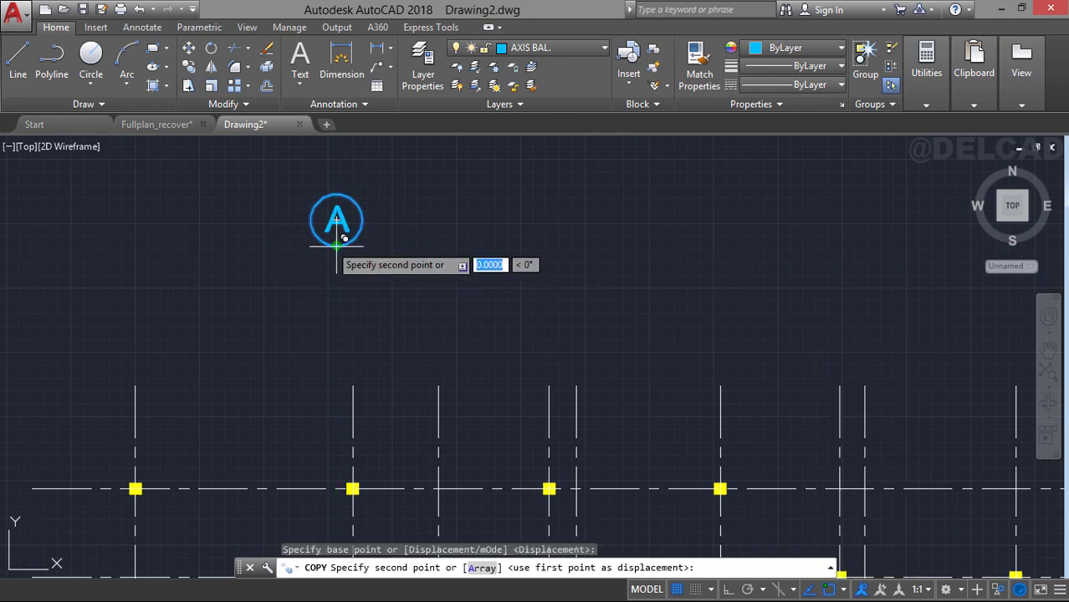
click(135, 386)
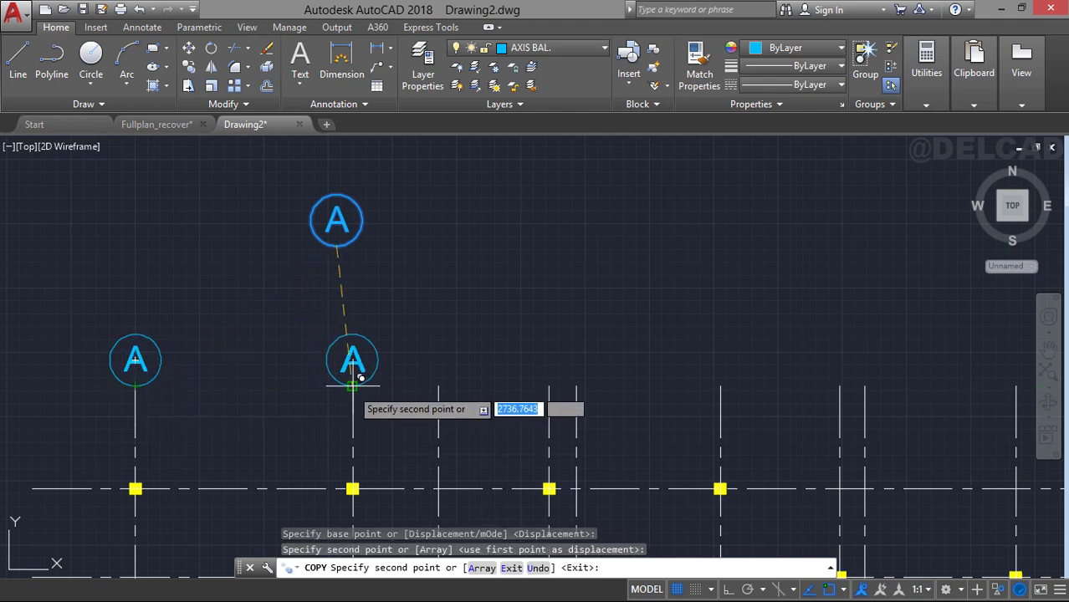
click(352, 385)
click(439, 386)
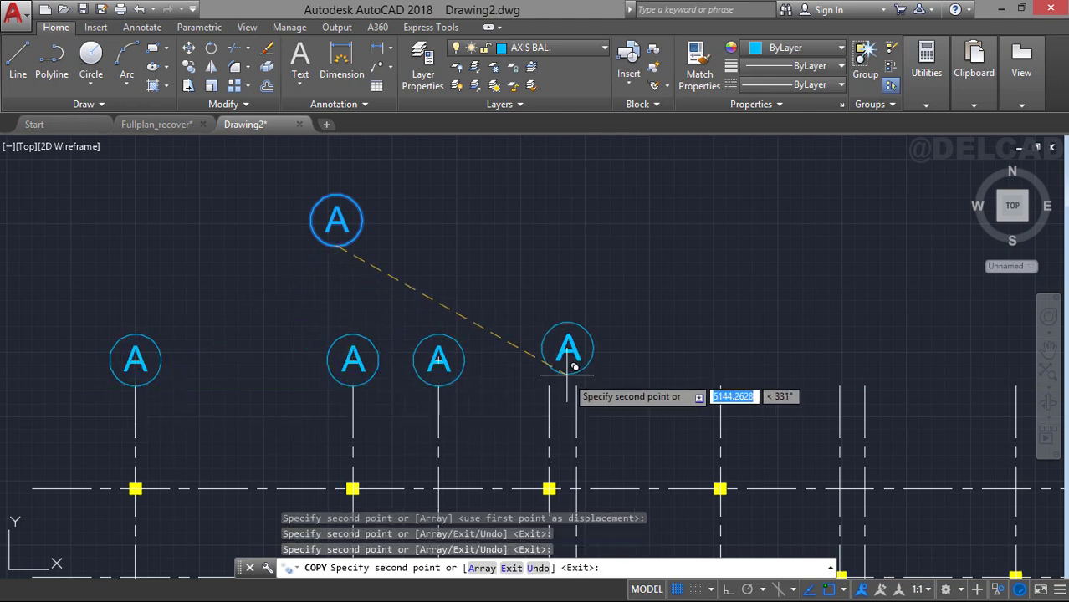
click(549, 386)
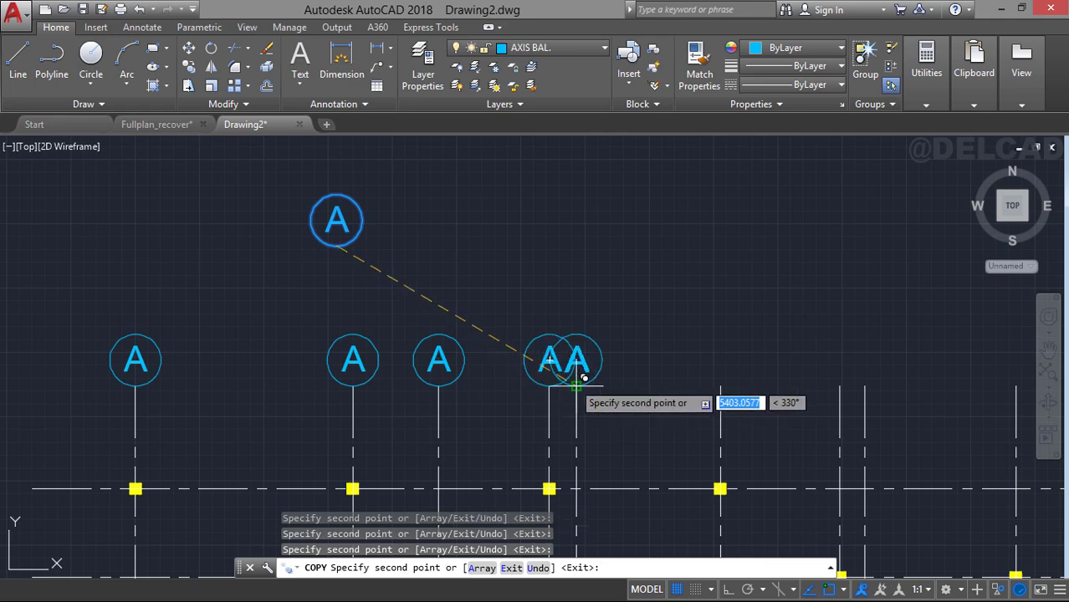
click(576, 386)
click(720, 386)
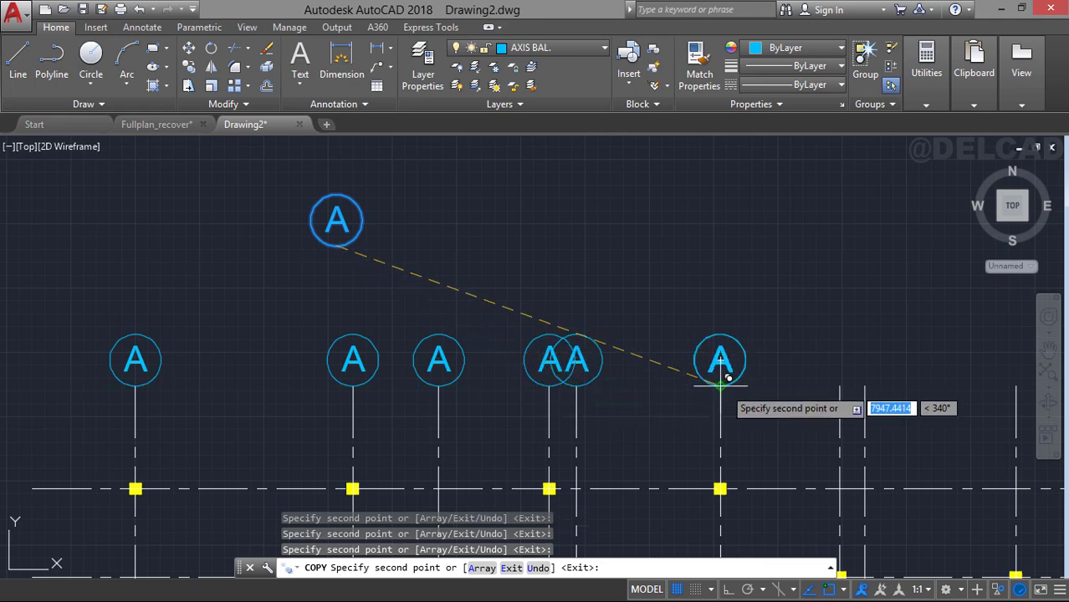
Place balloon copies on the upper ends of the last three vertical grid lines and finish copying.
middle_drag(664, 373, 457, 338)
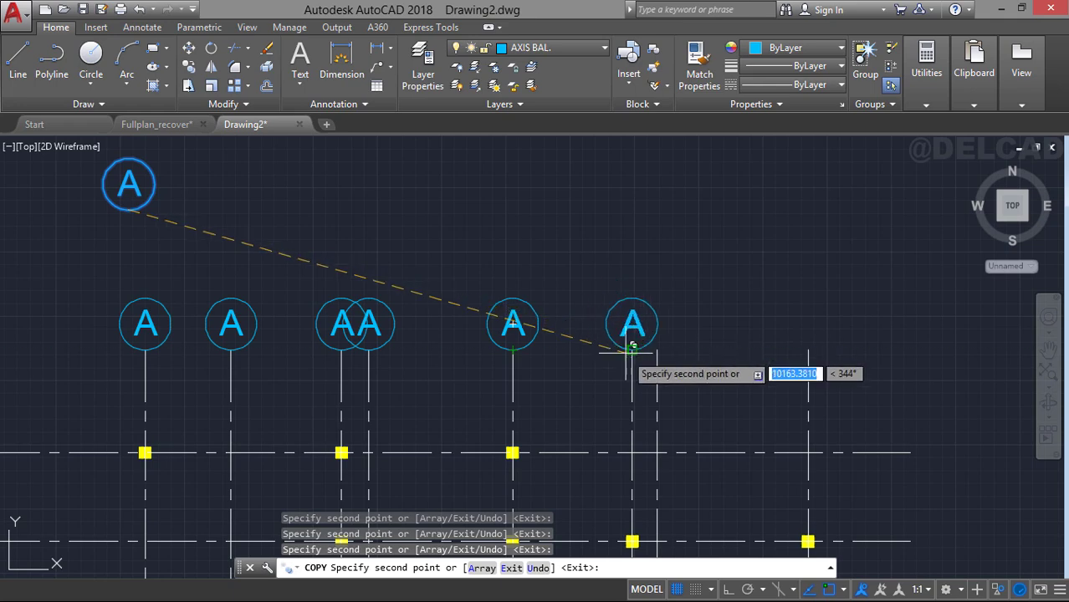
click(632, 349)
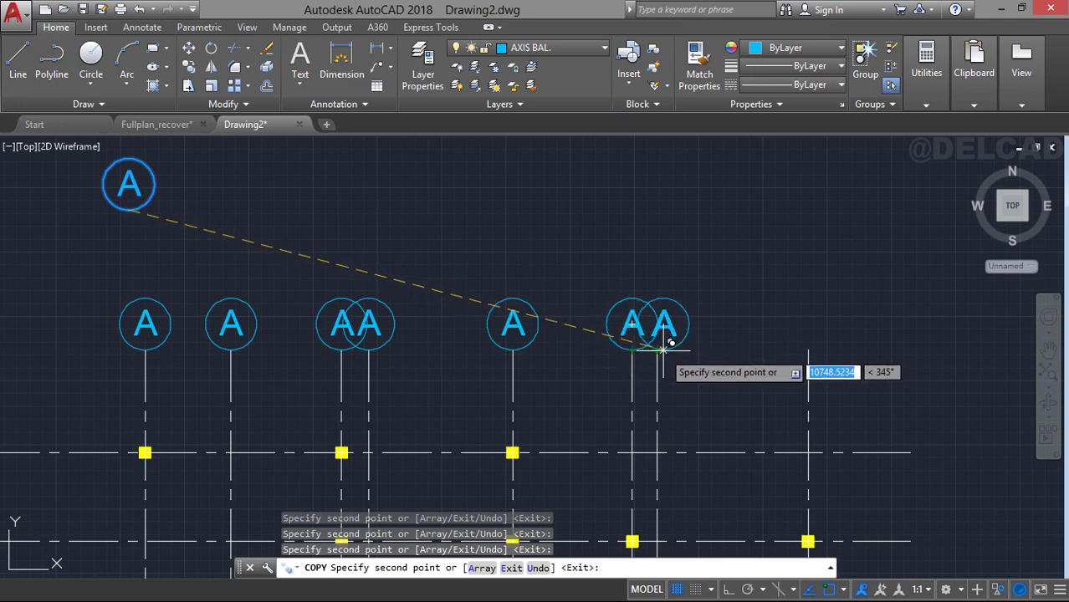
click(657, 349)
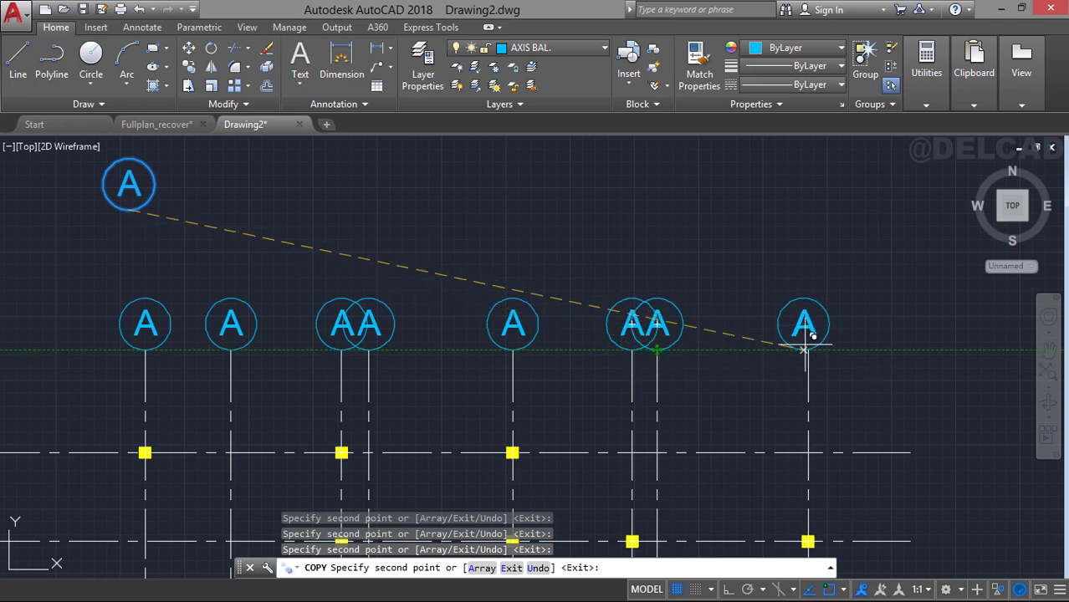
click(808, 350)
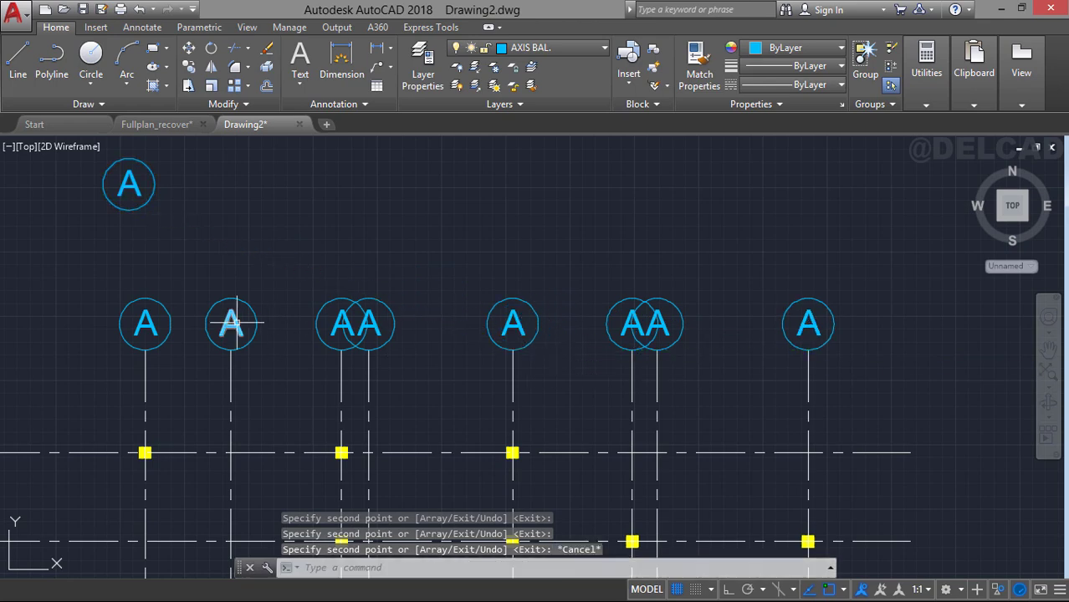
key(Escape)
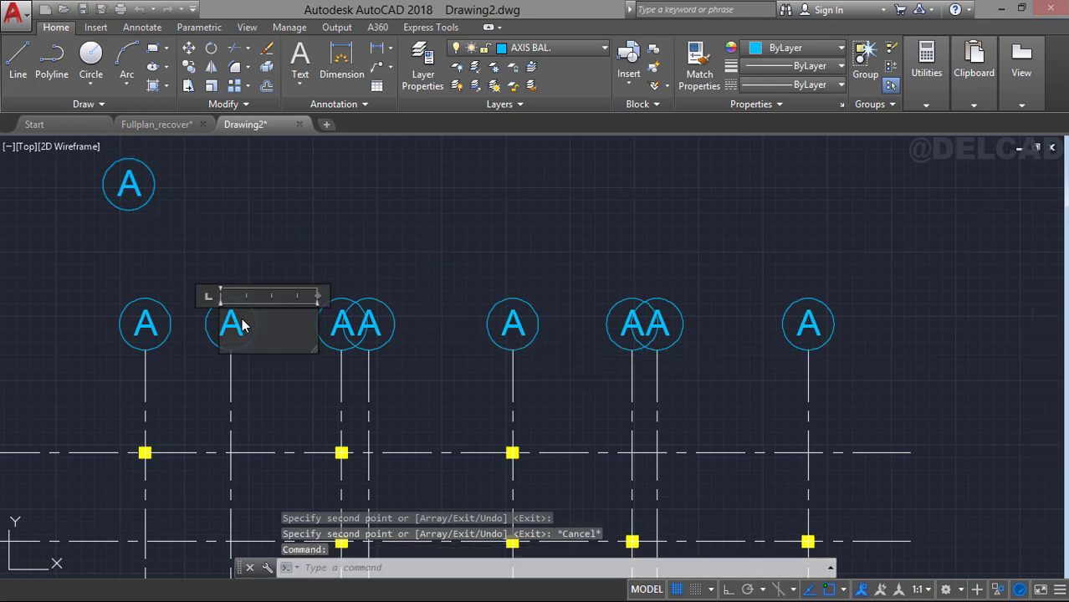
Relabel the balloons on the third, fourth and fifth vertical grid lines as B, C and D.
text(B)
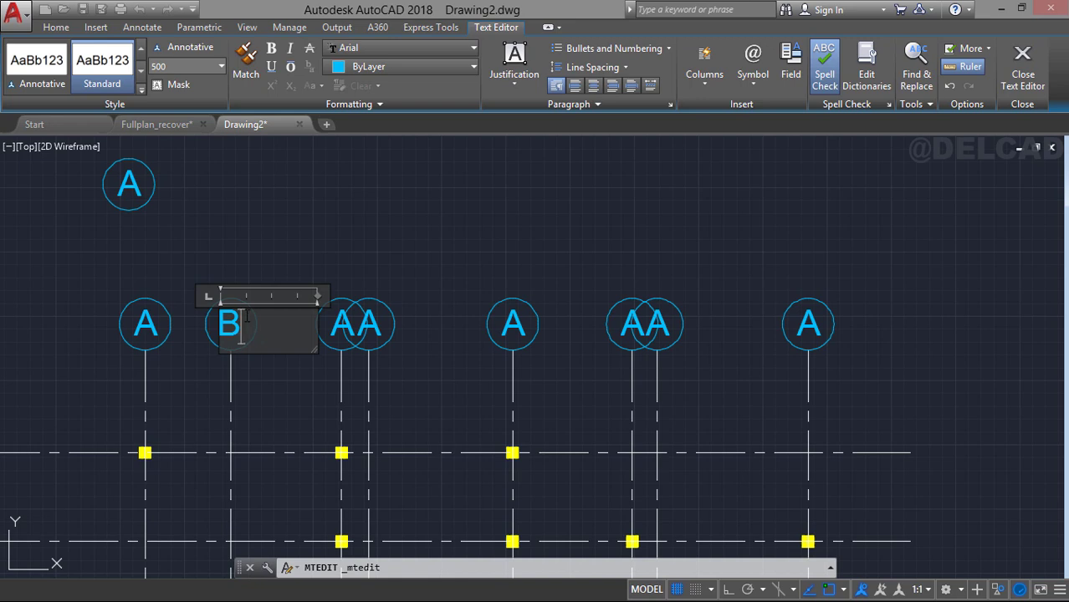
key(ctrl+Return)
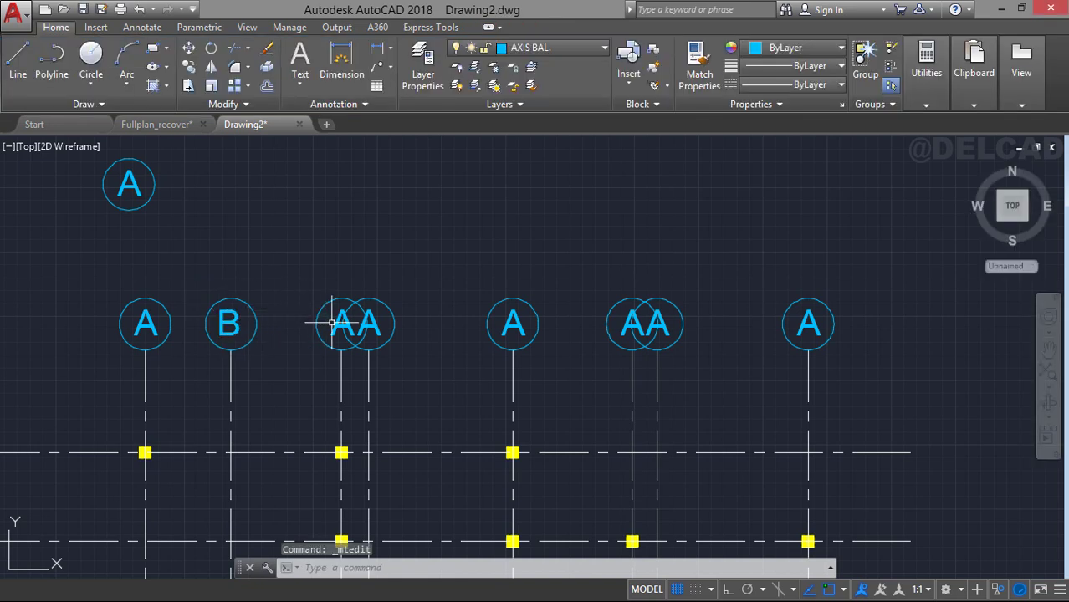
double_click(332, 322)
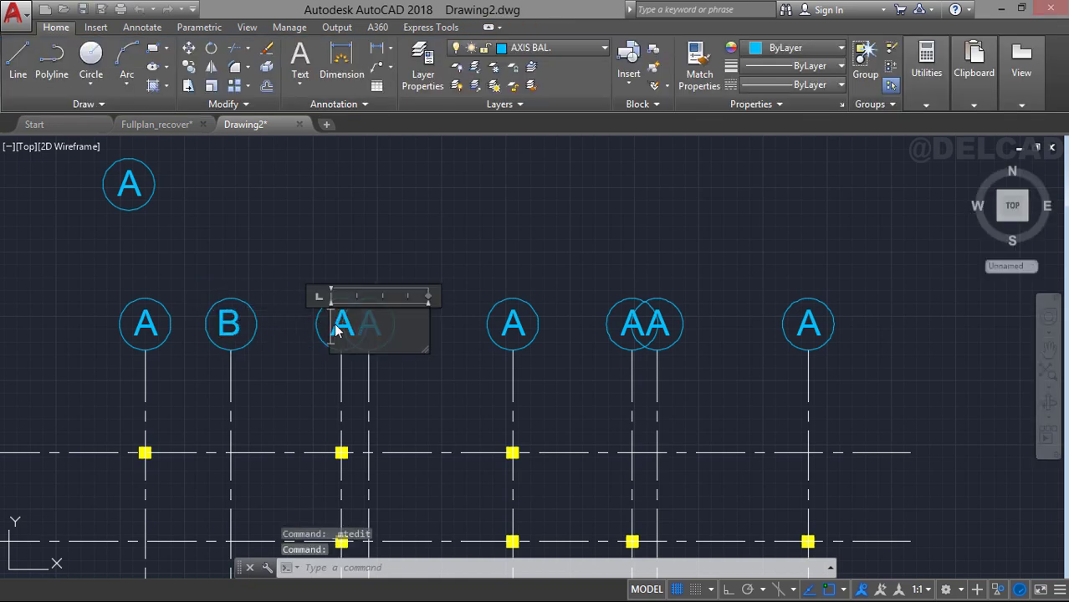
text(C)
key(ctrl+Return)
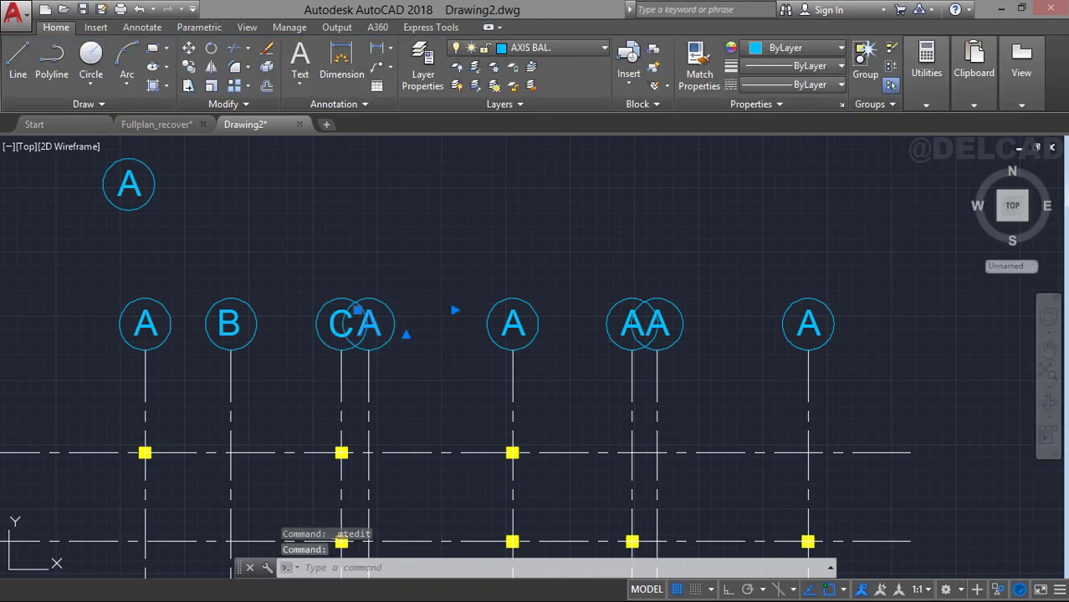
double_click(375, 329)
text(D)
key(ctrl+Return)
Relabel the balloons on the sixth and seventh vertical grid lines as E and F.
double_click(502, 324)
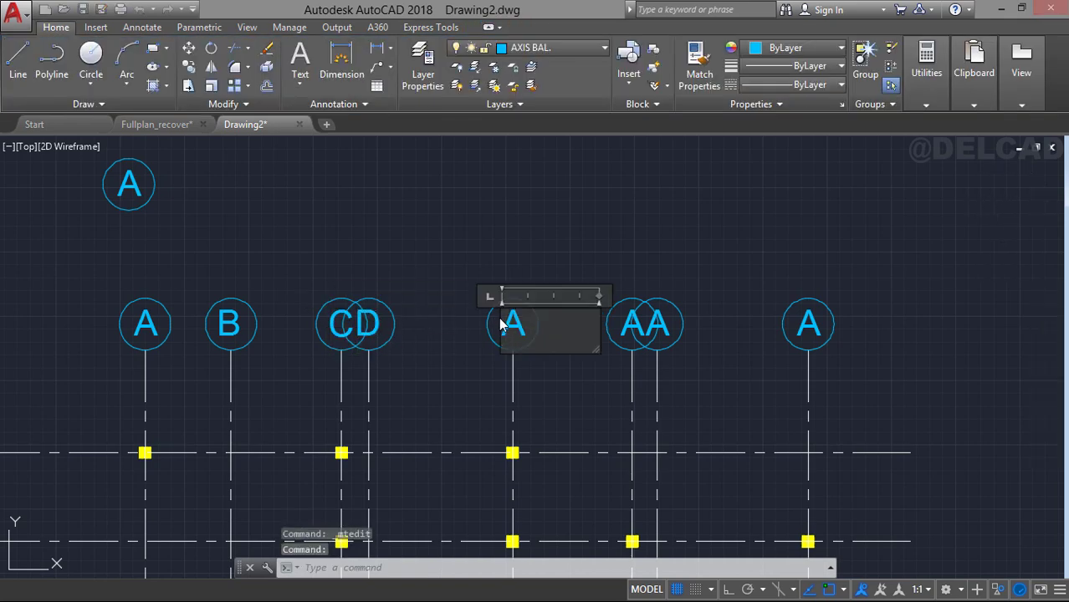
text(E)
key(ctrl+Return)
double_click(629, 324)
text(F)
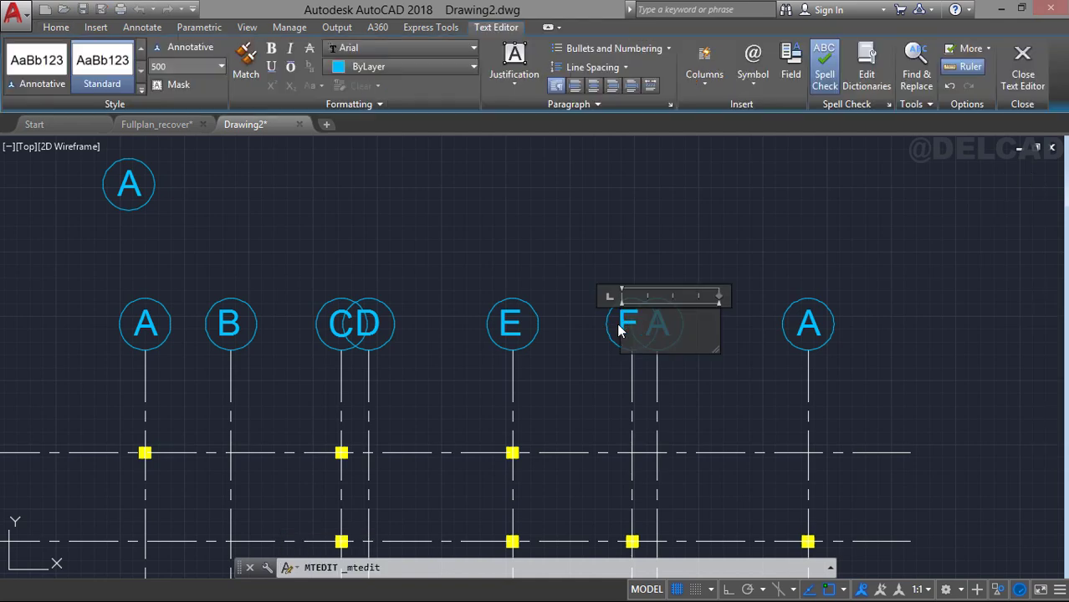
key(ctrl+Return)
double_click(658, 325)
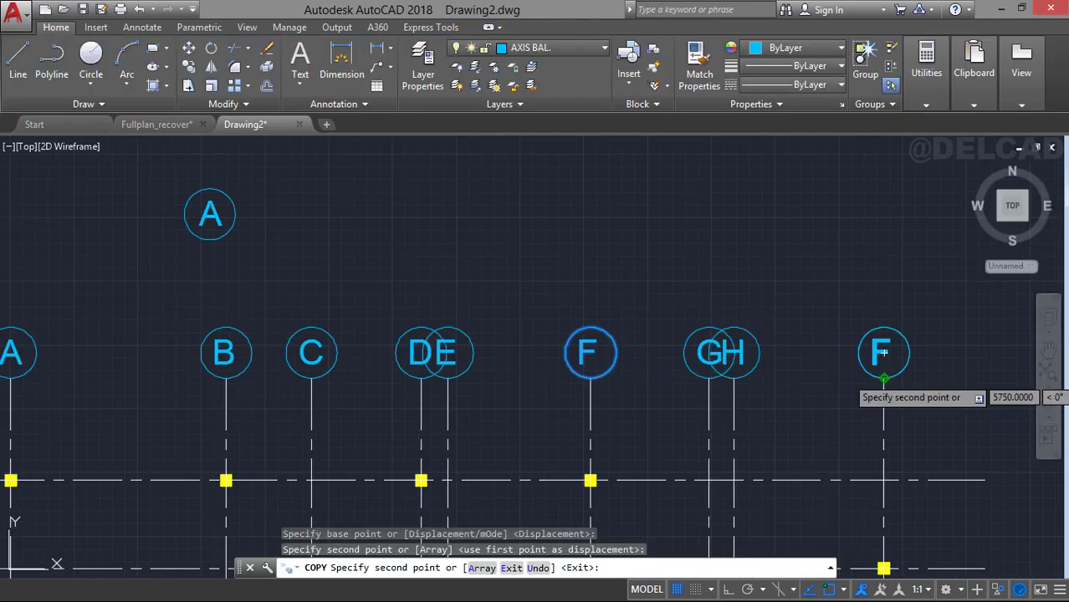
Finish copying the F balloon onto the last vertical grid line and relabel that copy as I.
key(Escape)
click(875, 353)
double_click(878, 353)
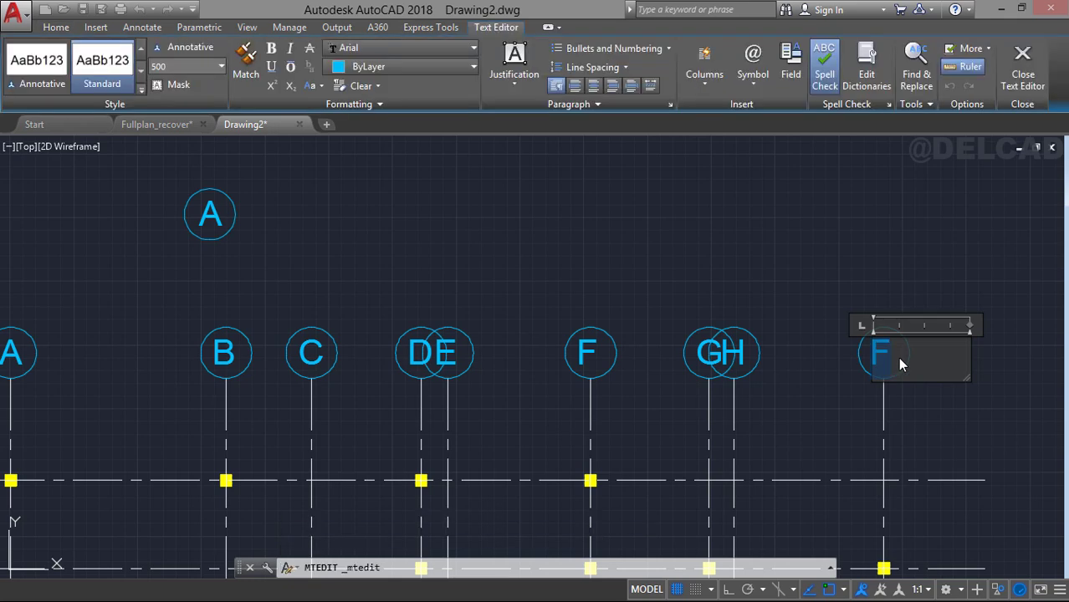
text(I)
click(842, 360)
Copy the whole row of lettered balloons A to I straight down onto the lower ends of the vertical grid lines.
scroll(105, 427, down, 2)
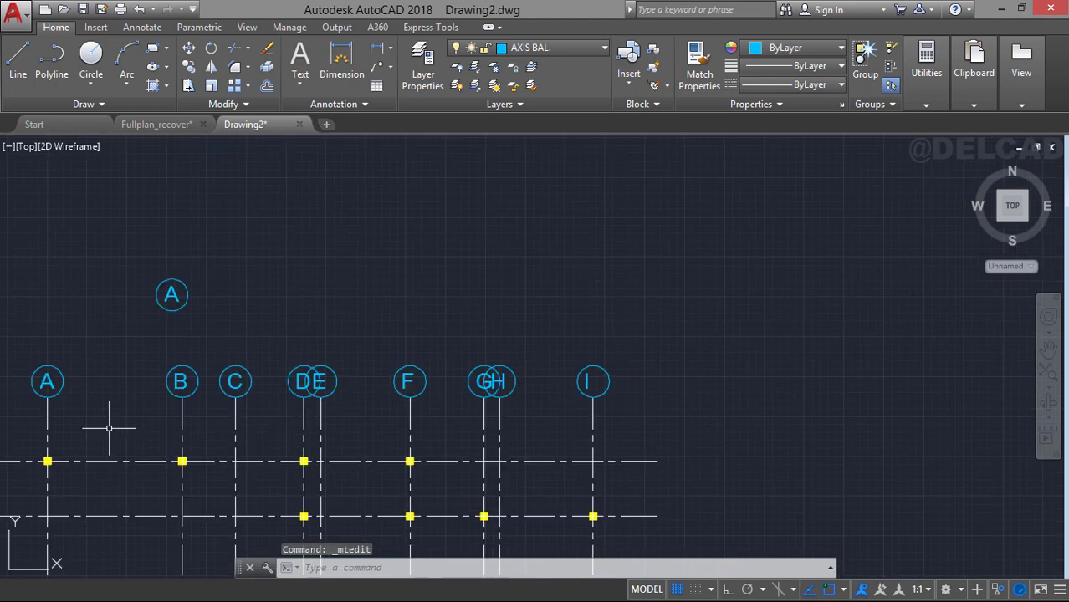
mouse_move(134, 397)
middle_down()
mouse_move(171, 366)
mouse_move(213, 296)
mouse_move(216, 266)
middle_up()
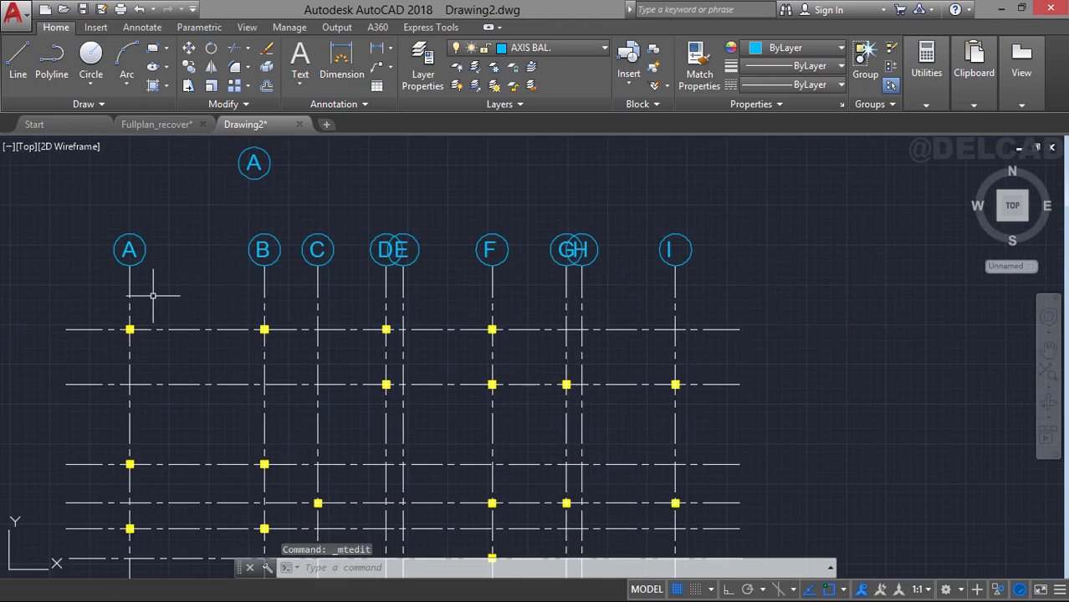
click(98, 227)
click(725, 278)
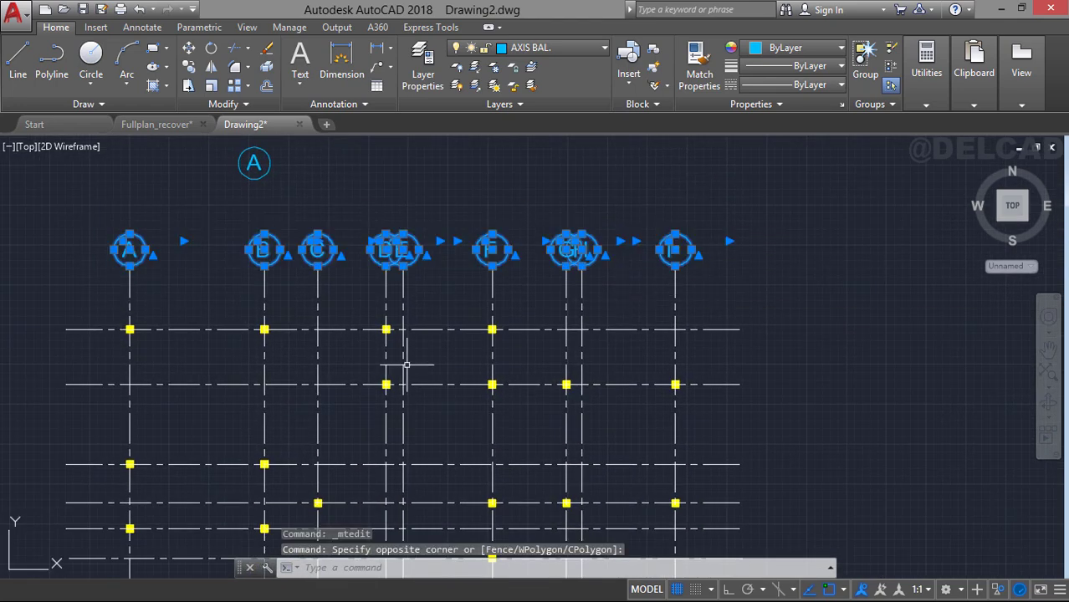
mouse_move(191, 388)
middle_down()
mouse_move(236, 255)
mouse_move(271, 335)
middle_up()
right_click(233, 244)
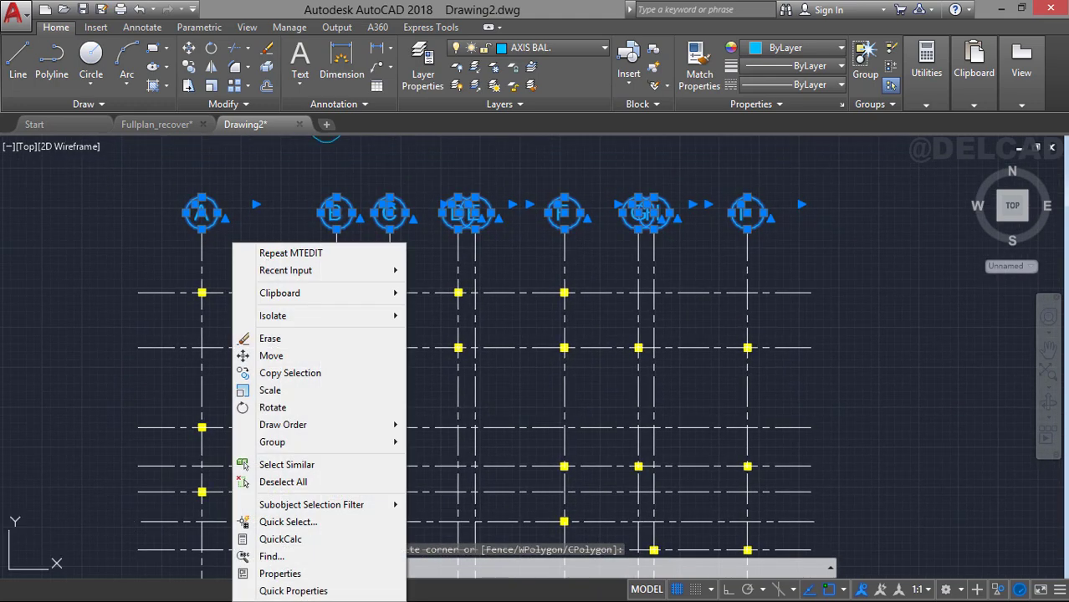
click(317, 374)
scroll(233, 258, up, 2)
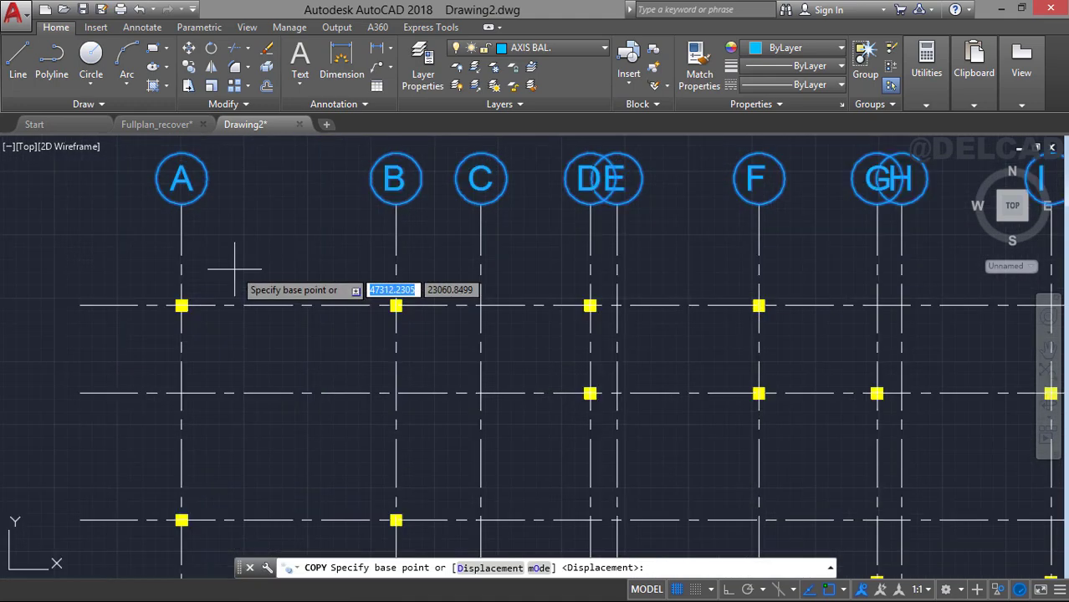
click(181, 173)
scroll(179, 148, down, 4)
middle_drag(243, 262, 271, 160)
click(219, 368)
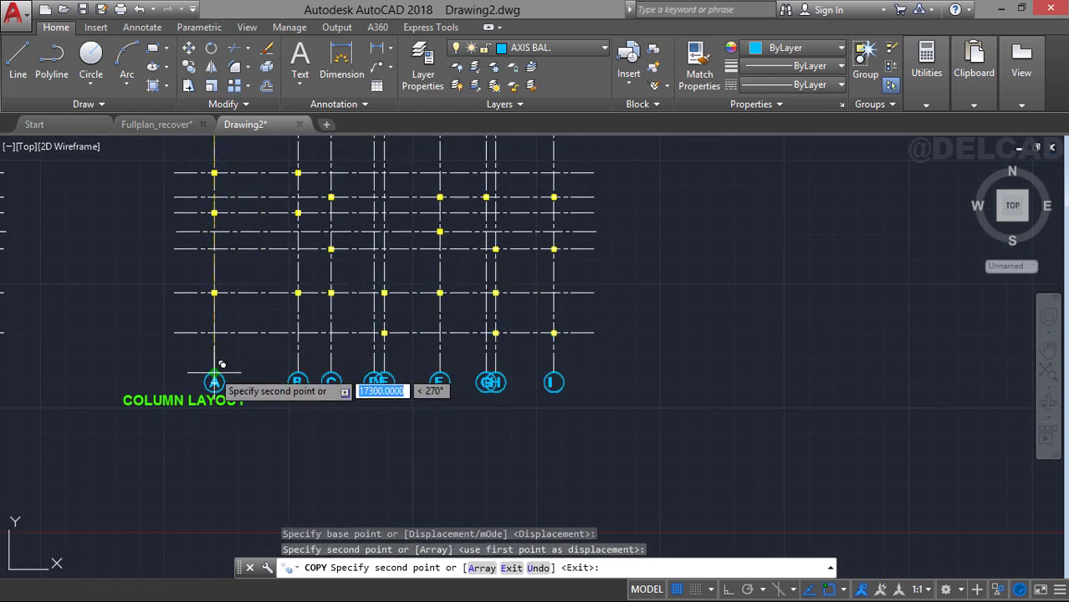
key(Escape)
Copy the upper A balloon by its right quadrant onto the left ends of the first four horizontal grid lines.
mouse_move(226, 305)
middle_down()
mouse_move(276, 337)
mouse_move(292, 413)
middle_up()
middle_drag(288, 205, 360, 289)
click(313, 211)
click(361, 235)
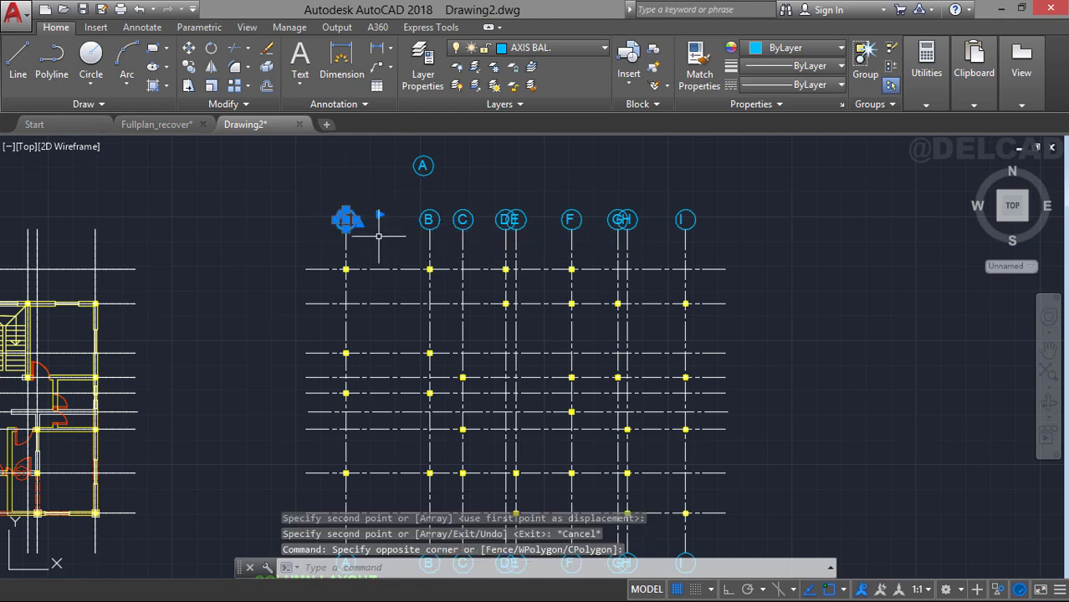
scroll(373, 269, up, 2)
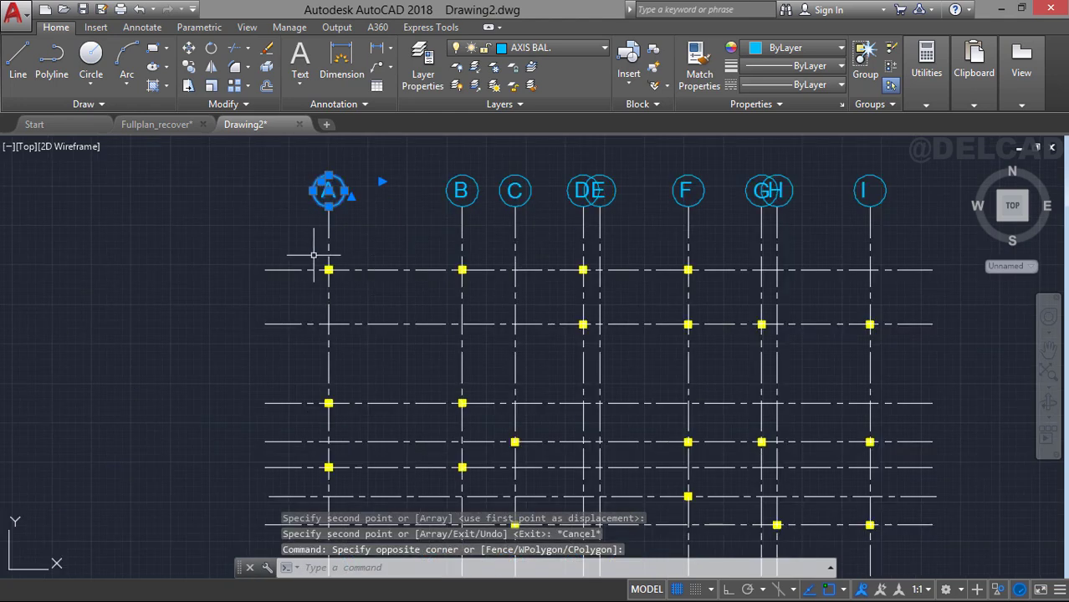
right_click(356, 240)
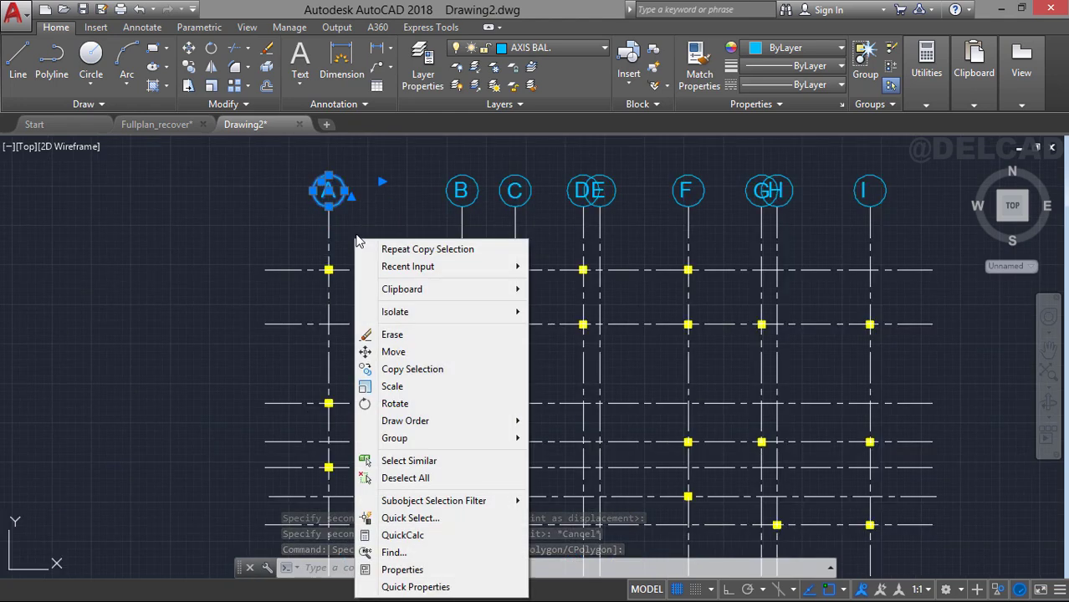
click(425, 369)
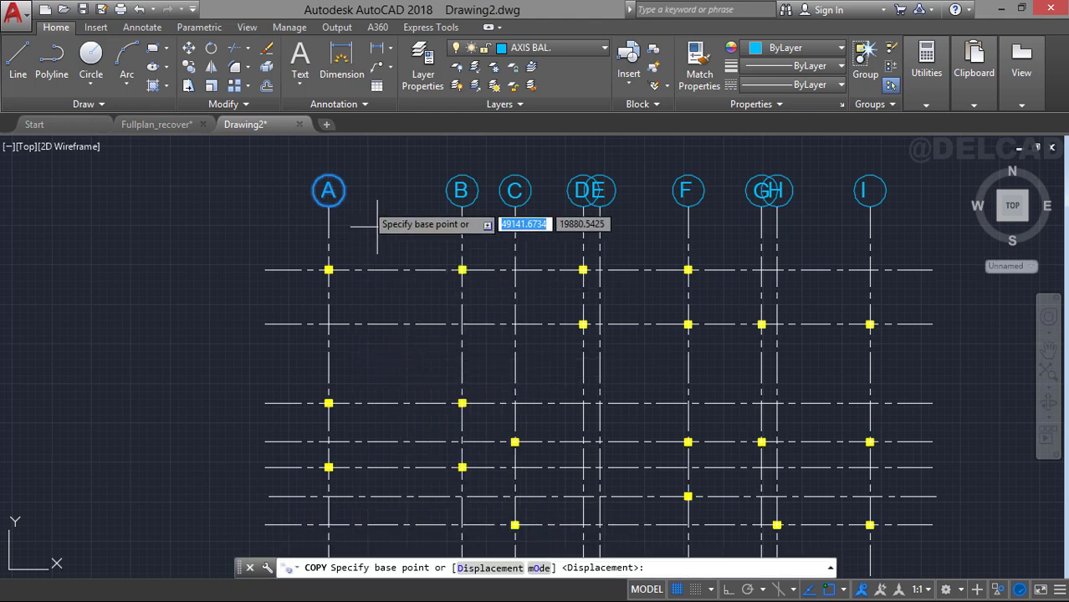
click(327, 191)
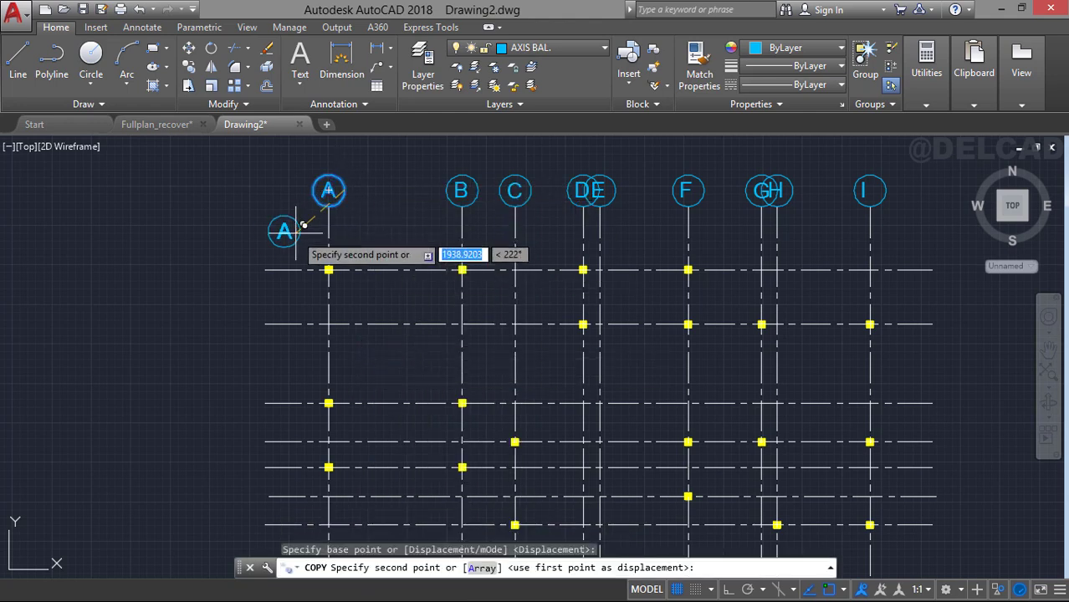
click(266, 268)
click(265, 324)
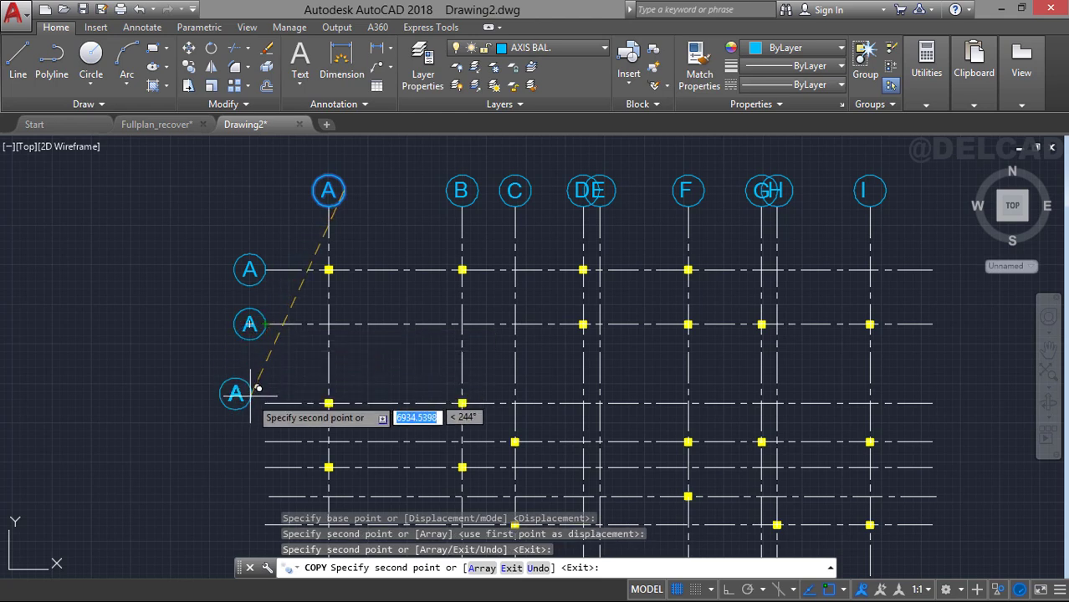
click(264, 403)
middle_drag(264, 403, 260, 277)
click(262, 316)
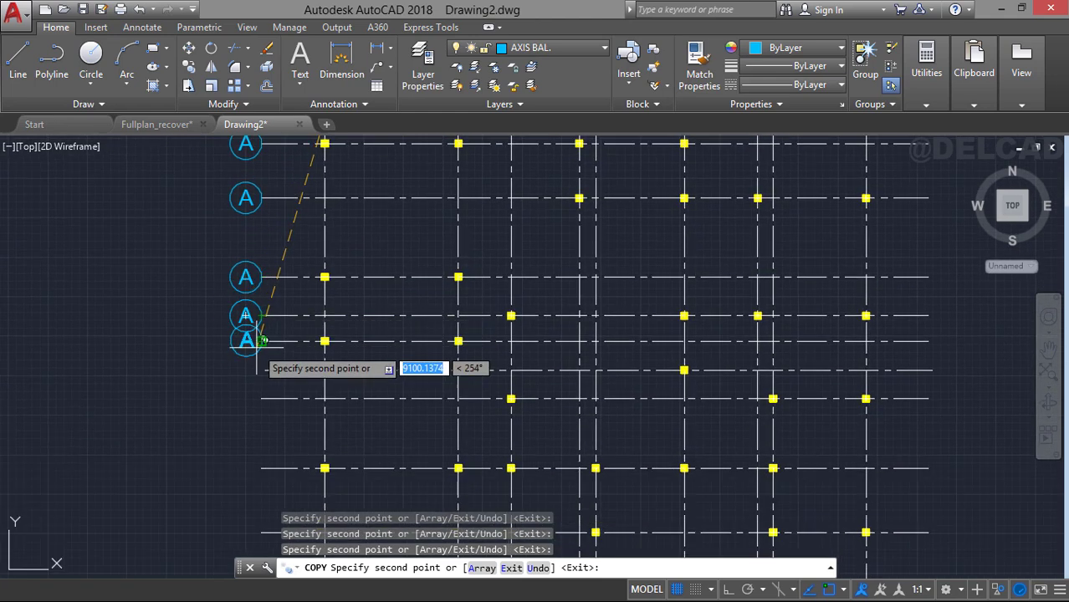
Place balloon copies on the left ends of the remaining five horizontal grid lines and finish copying.
click(262, 341)
click(262, 370)
click(262, 399)
click(262, 468)
middle_drag(259, 456, 256, 363)
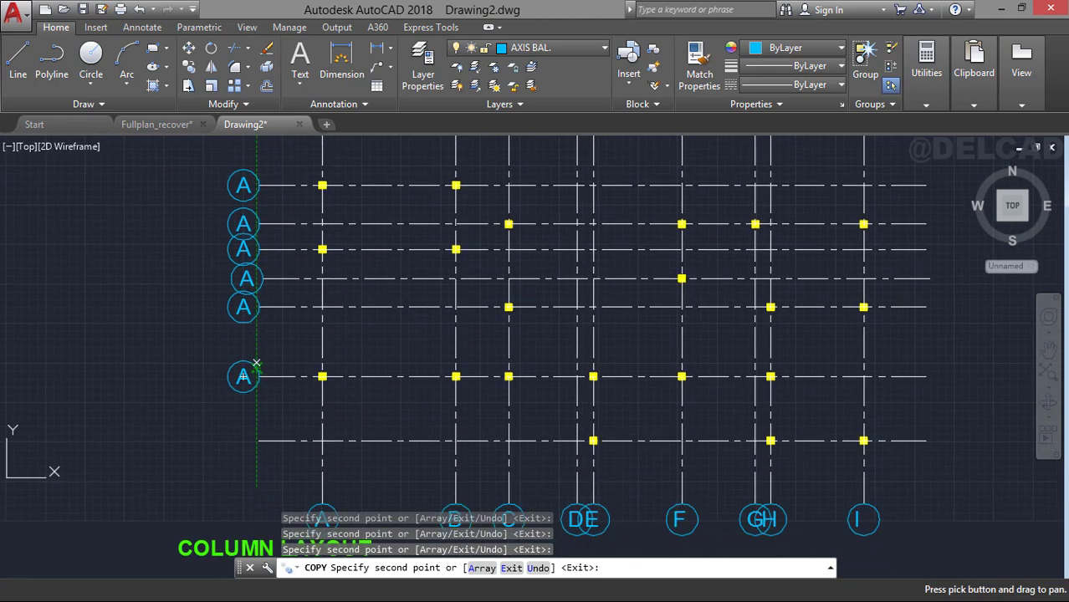
click(258, 440)
key(Escape)
Relabel the balloons on the first three horizontal grid lines as 1, 2 and 3.
middle_drag(265, 298, 262, 418)
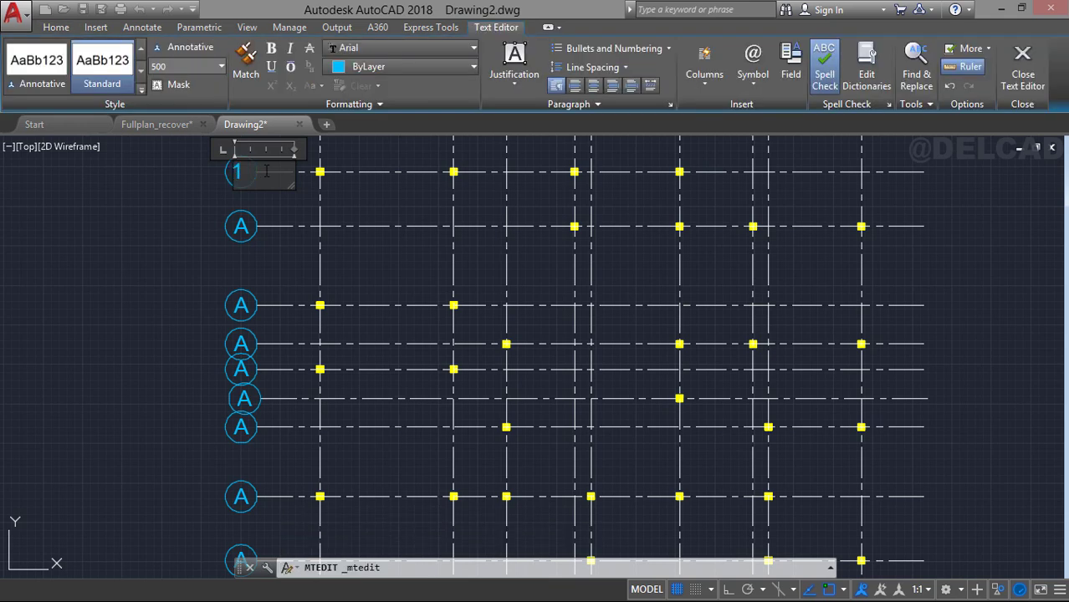
key(Escape)
double_click(242, 224)
key(BackSpace)
text(2)
key(Escape)
double_click(243, 310)
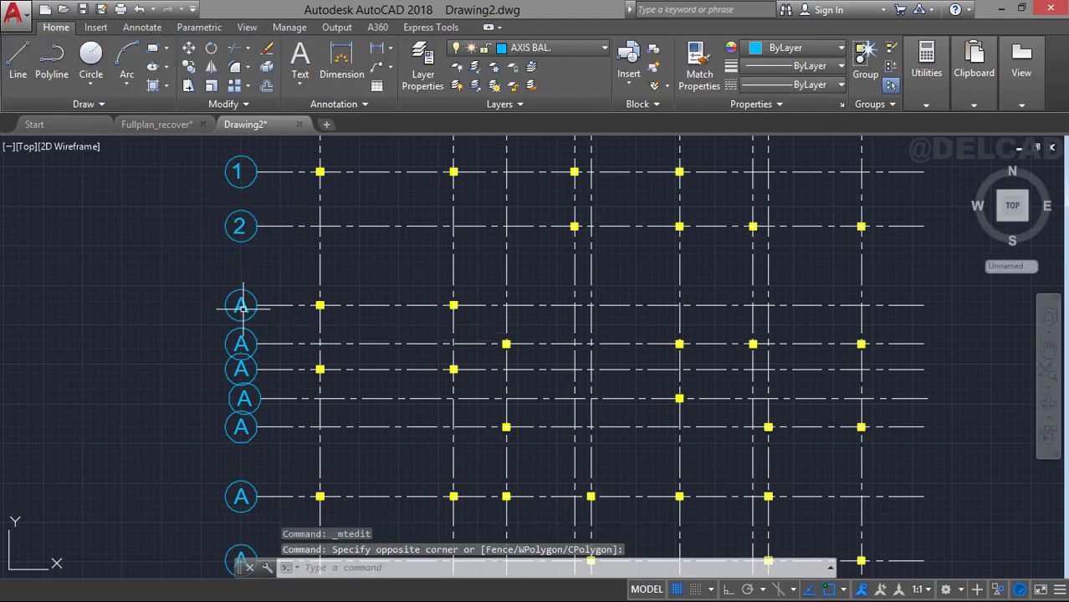
double_click(242, 307)
key(BackSpace)
text(3)
key(Escape)
Relabel the balloons on the fourth, fifth and sixth horizontal grid lines as 4, 5 and 6.
double_click(241, 343)
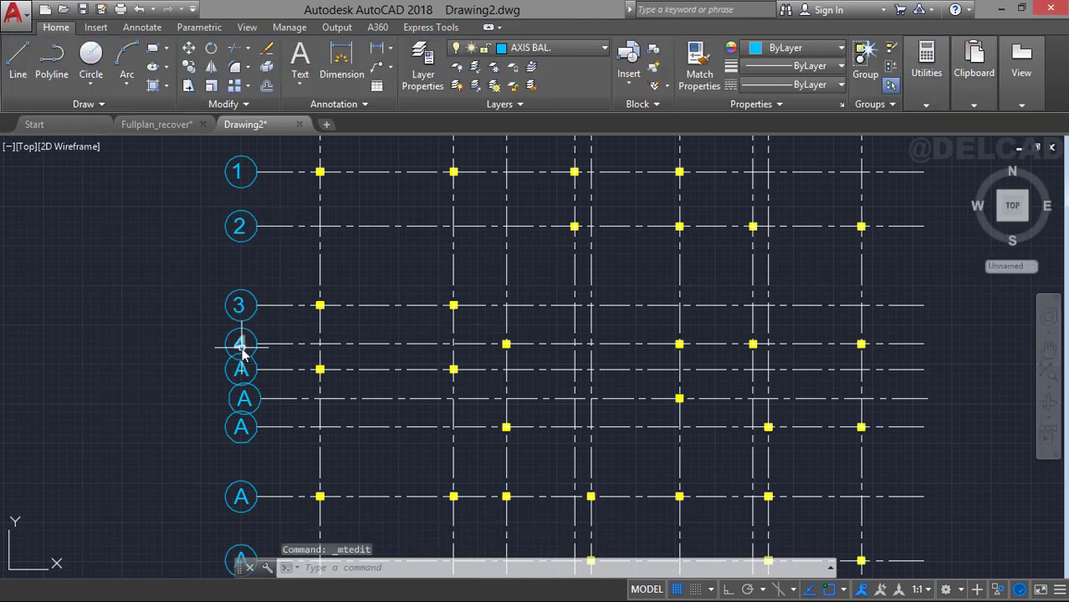
double_click(242, 368)
text(5)
key(Escape)
double_click(243, 398)
text(6)
key(Escape)
Relabel the balloons on the last three horizontal grid lines as 7, 8 and 9.
double_click(241, 427)
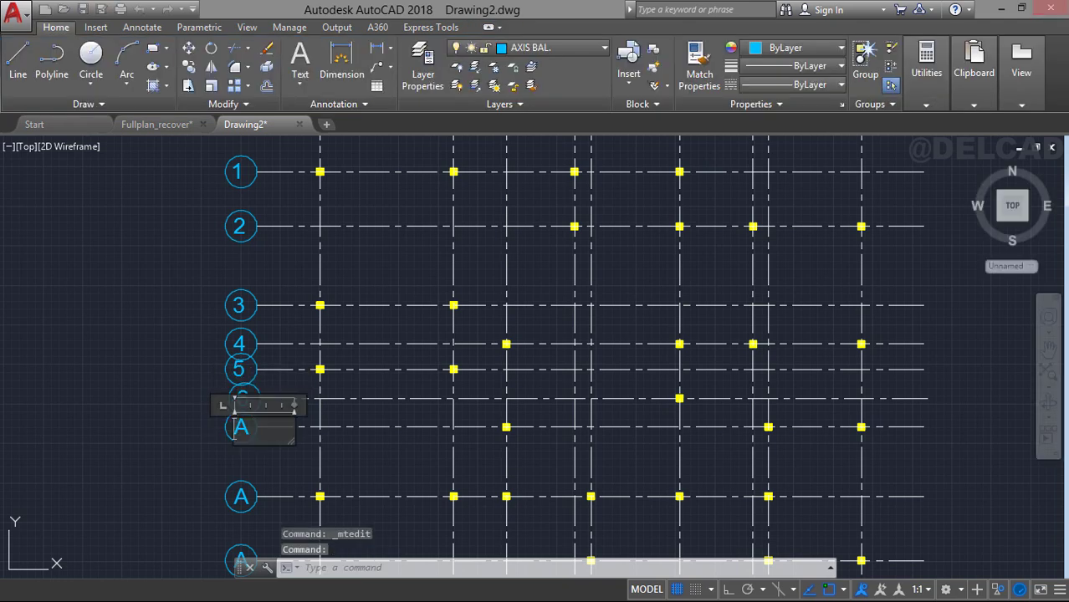
text(7)
key(Escape)
double_click(241, 496)
text(8)
key(Escape)
middle_drag(238, 493, 197, 335)
click(201, 402)
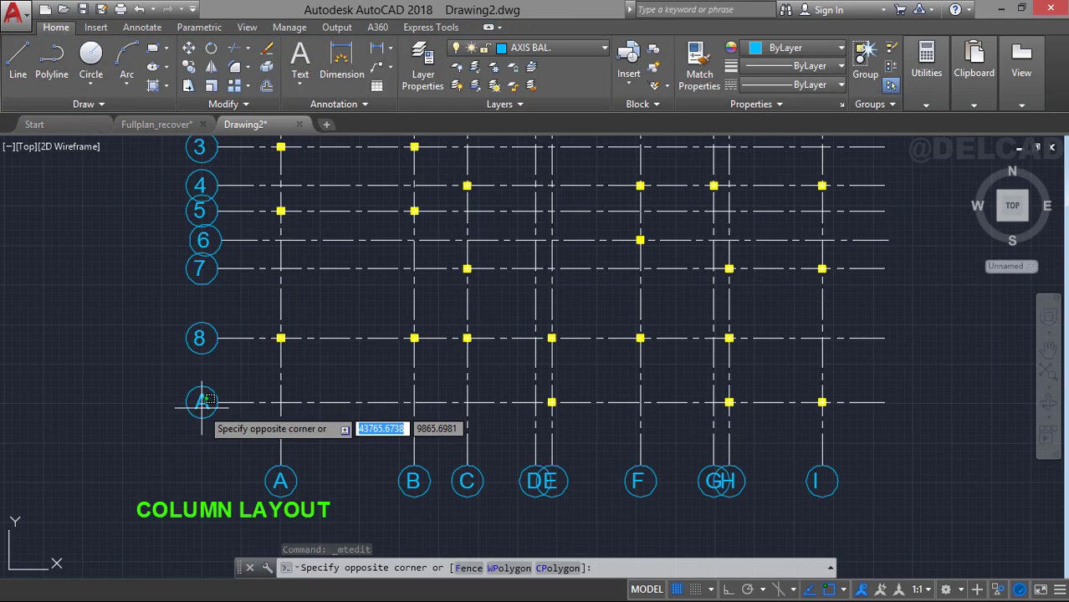
click(206, 400)
double_click(202, 402)
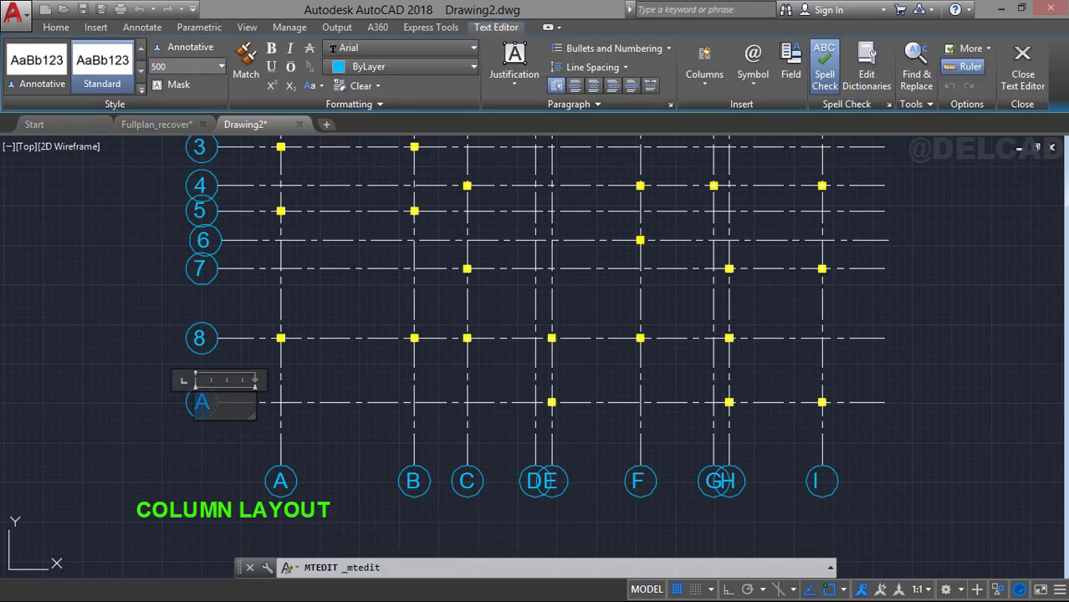
text(9)
key(Escape)
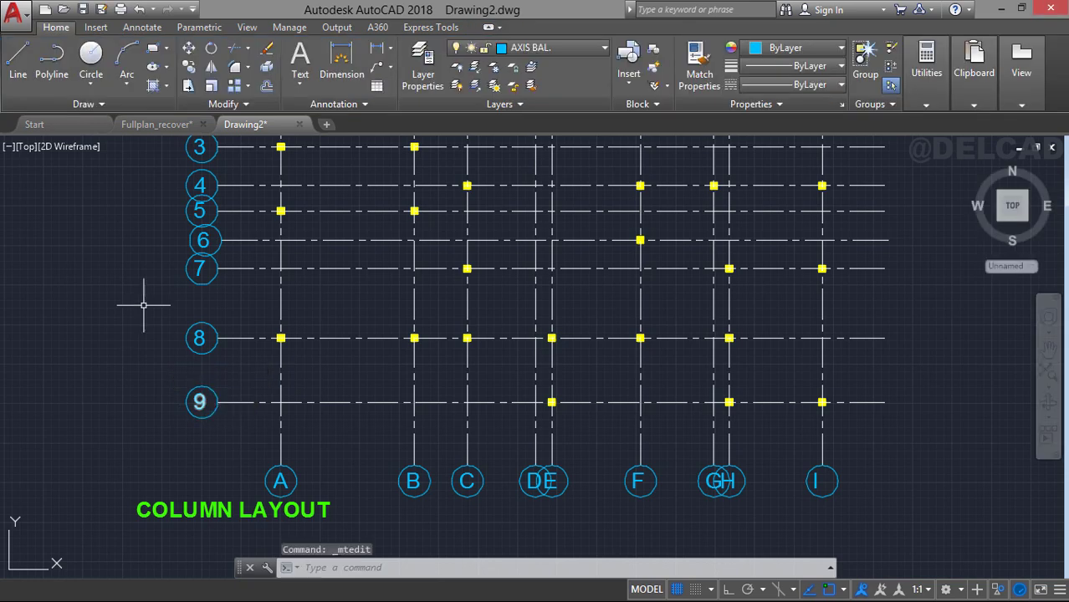
Copy the column of numbered balloons 1 to 9 horizontally onto the right ends of the horizontal grid lines.
scroll(84, 298, down, 1)
middle_drag(171, 281, 274, 306)
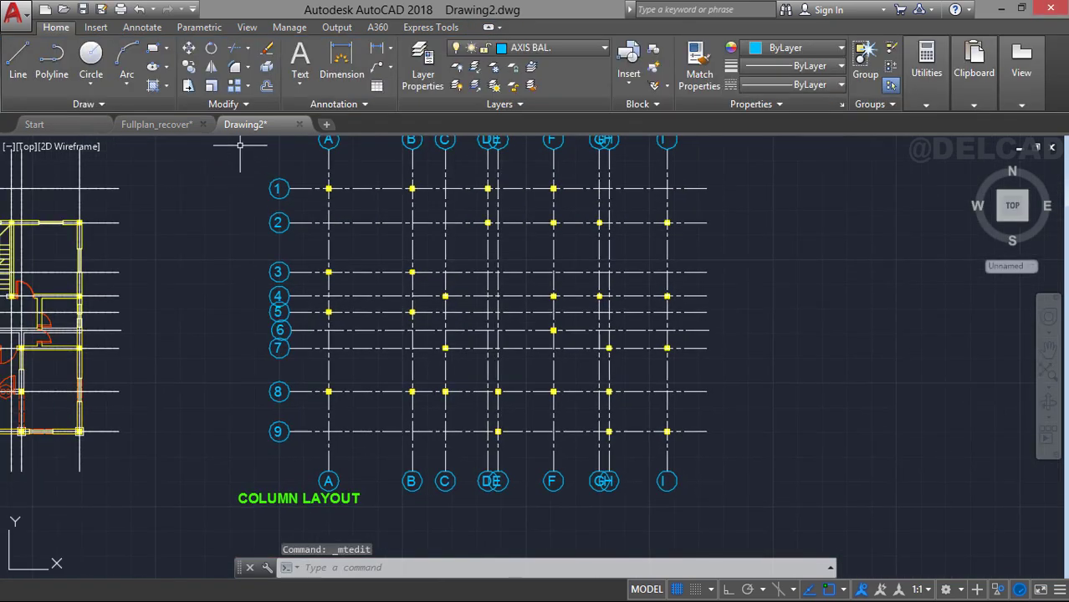
click(255, 178)
click(300, 444)
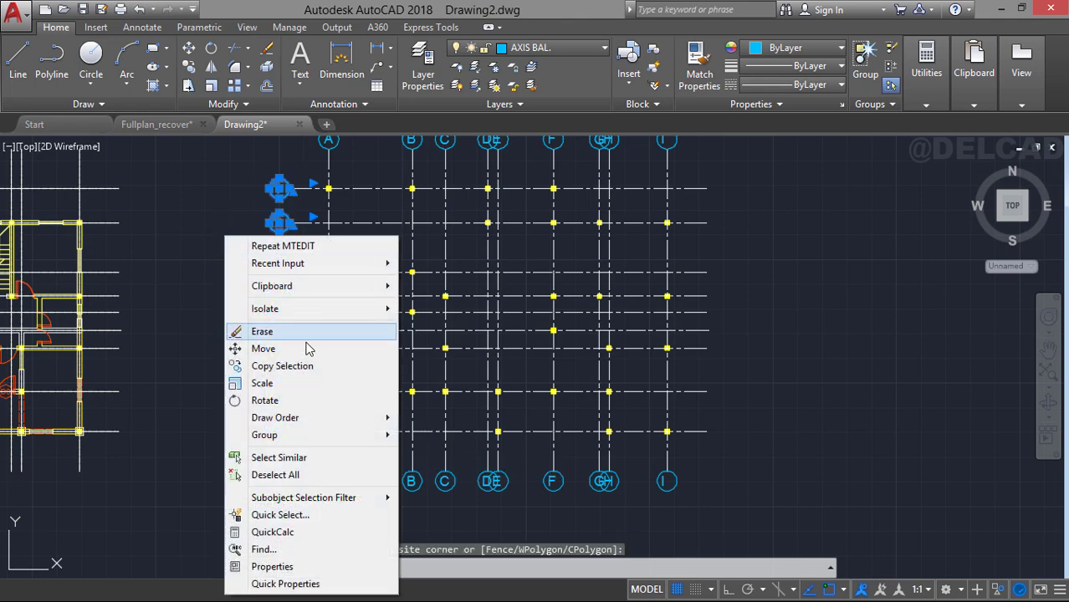
click(305, 365)
scroll(270, 183, up, 2)
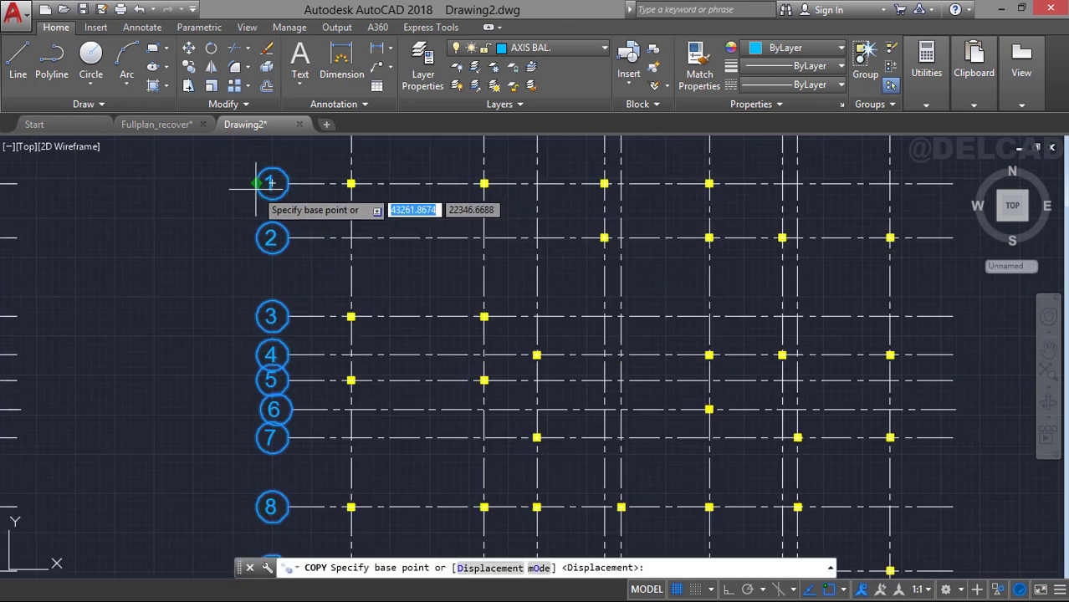
click(270, 183)
middle_drag(379, 217, 60, 256)
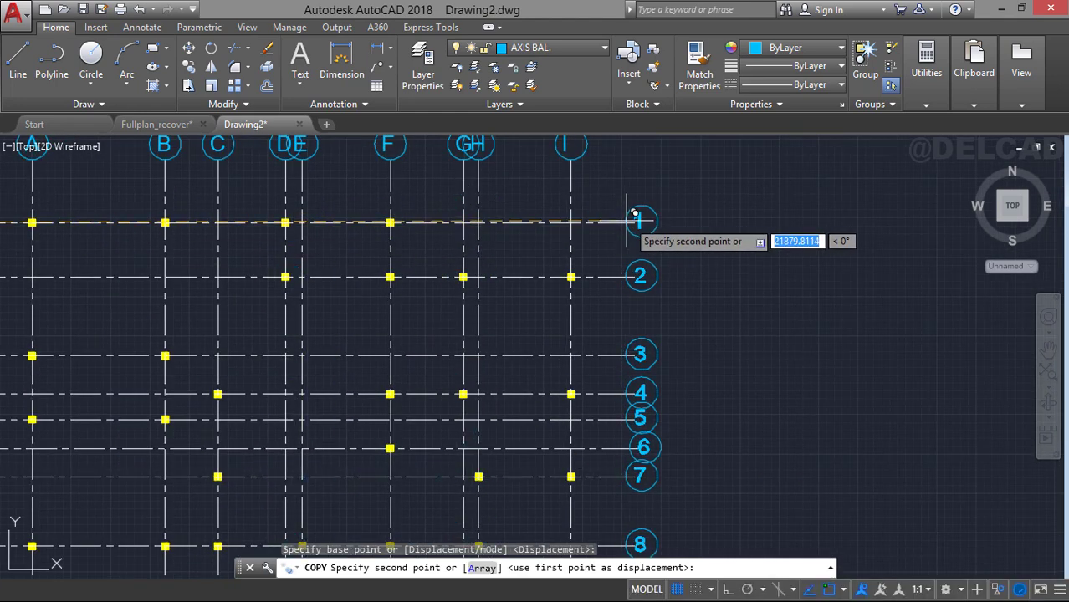
click(633, 220)
scroll(633, 219, down, 2)
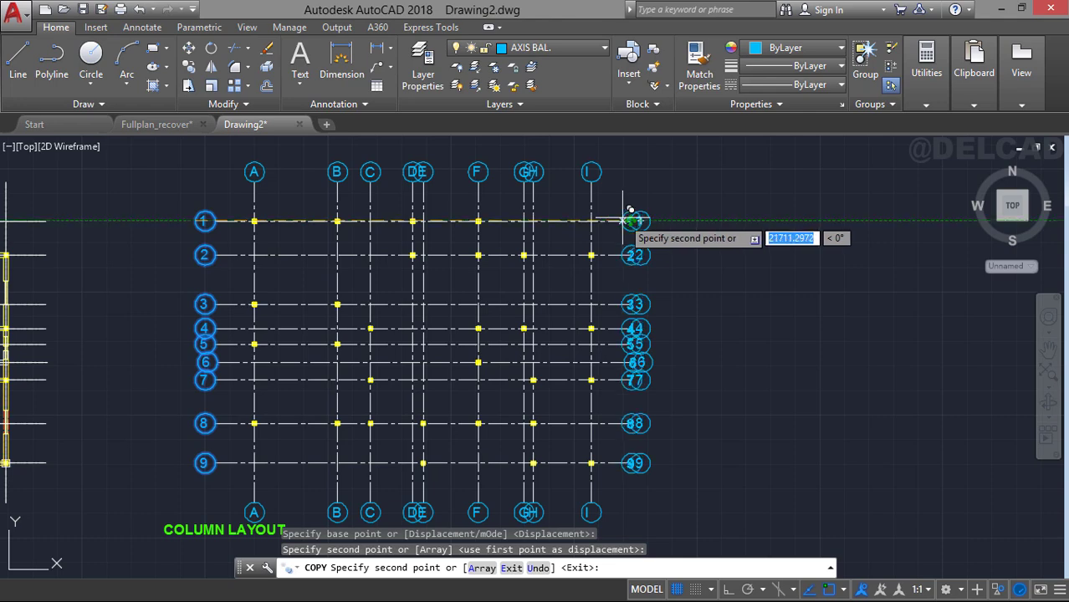
key(Escape)
Move the COLUMN LAYOUT title below the bottom row of balloons, near the middle of the grid.
middle_drag(357, 315, 358, 277)
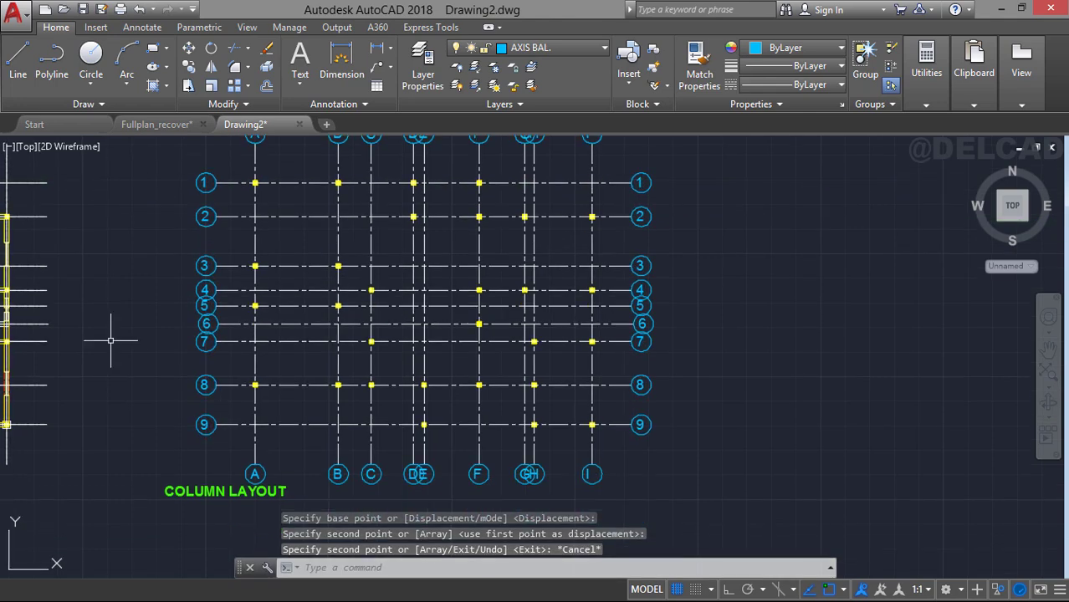
middle_drag(431, 250, 460, 193)
click(226, 434)
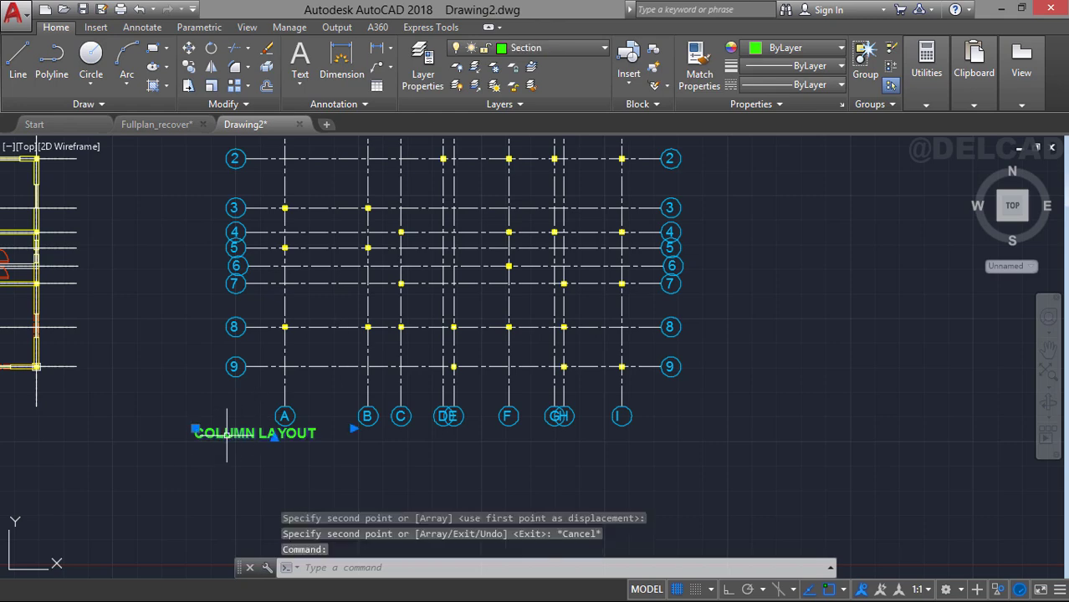
key(Return)
click(255, 445)
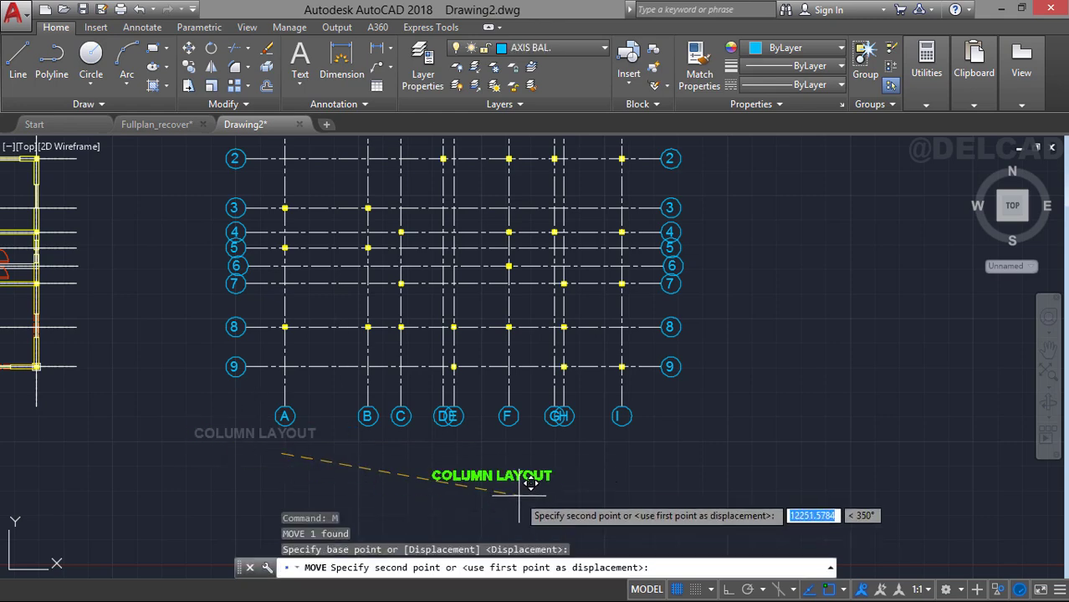
middle_drag(486, 365, 472, 423)
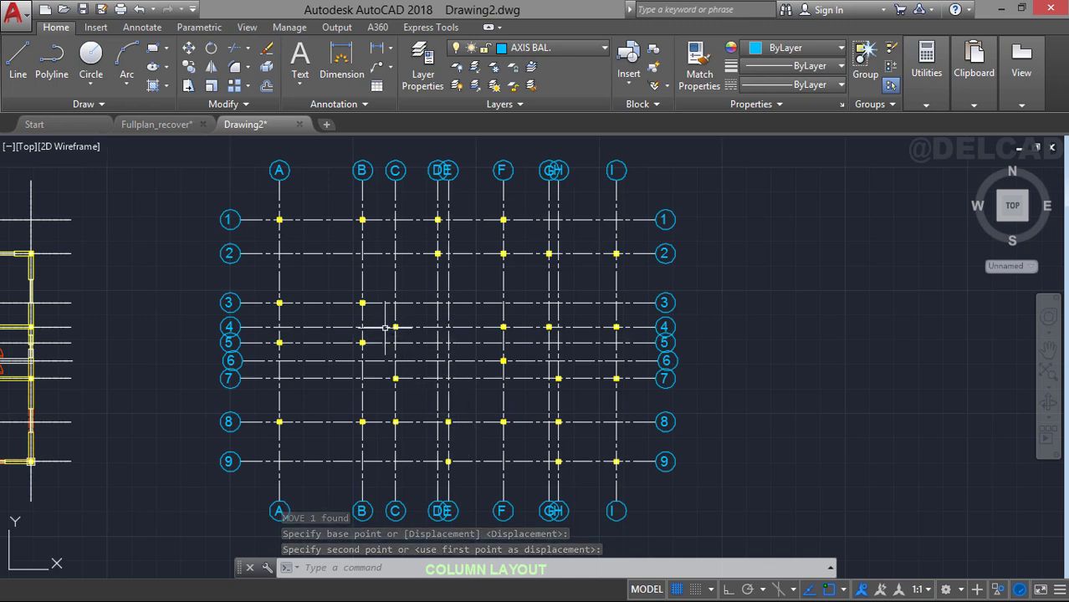
Create a layer named DIM. with colour 160 and make it the current layer.
click(424, 77)
click(226, 76)
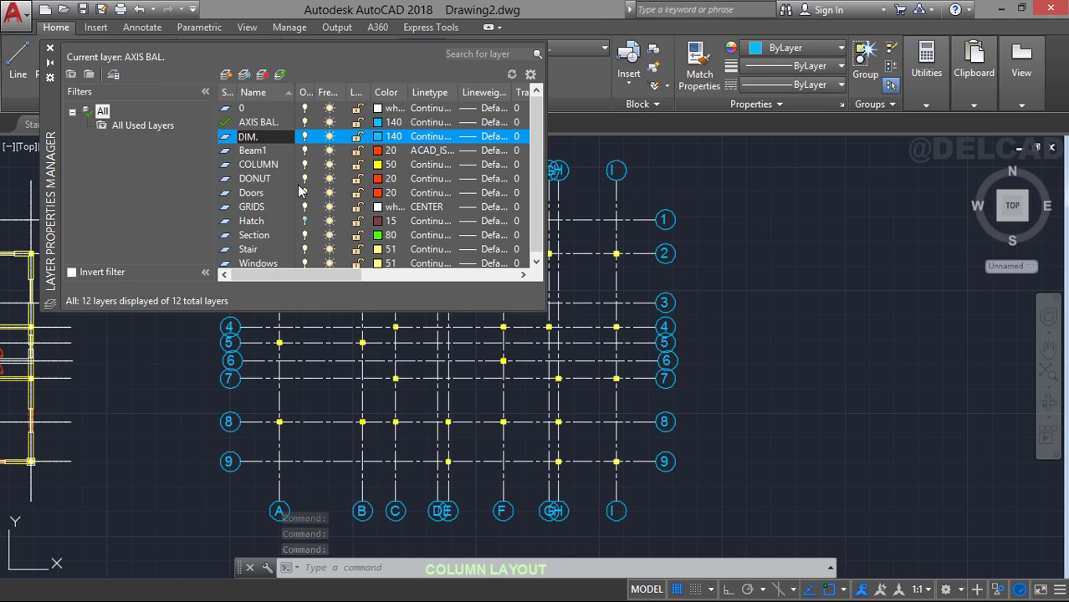
click(378, 137)
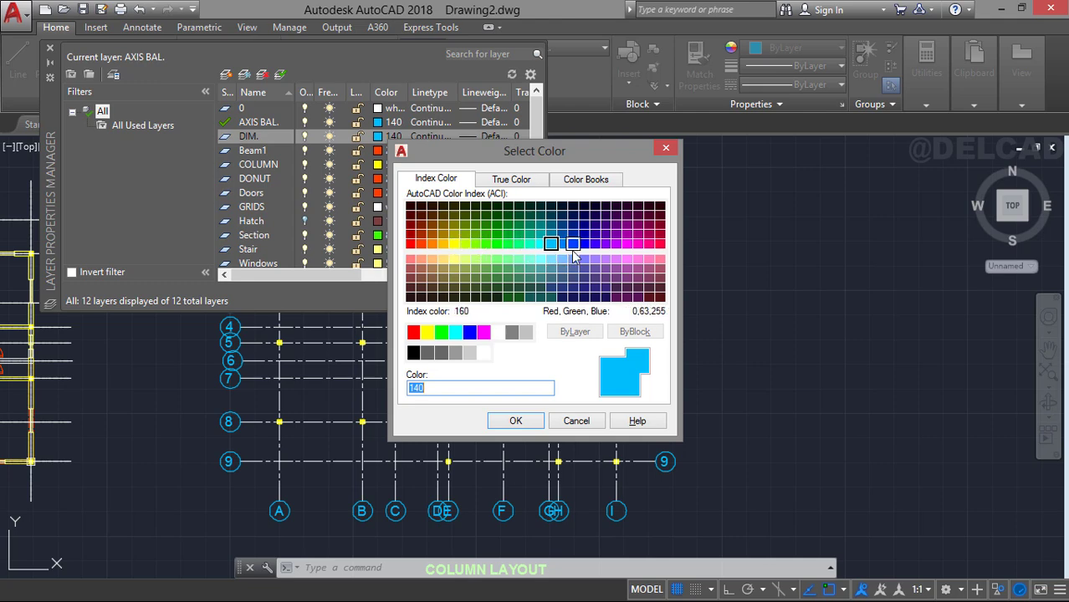
click(572, 244)
click(515, 421)
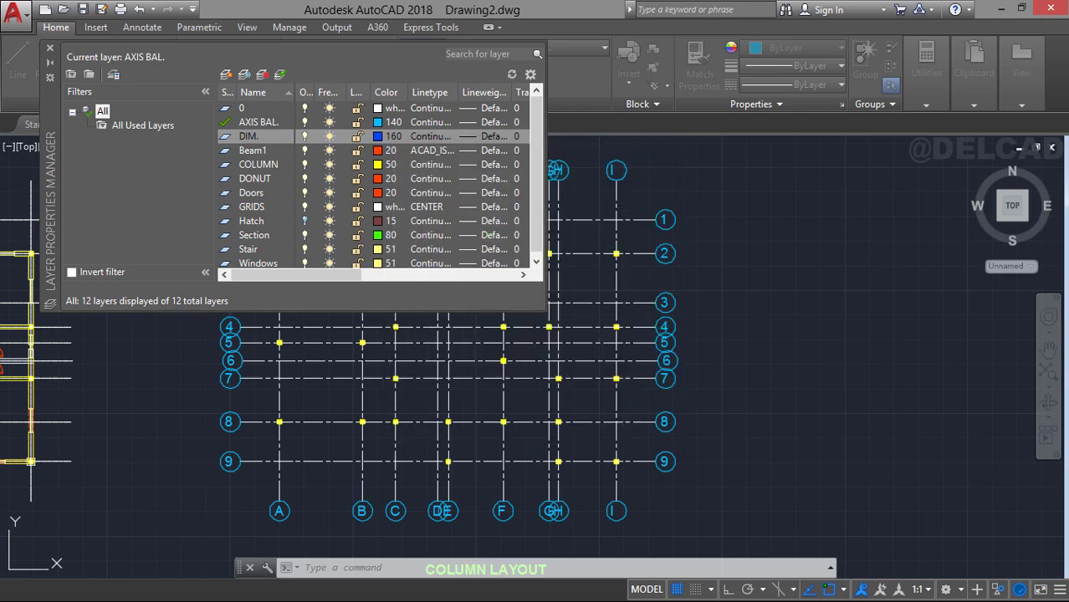
click(49, 50)
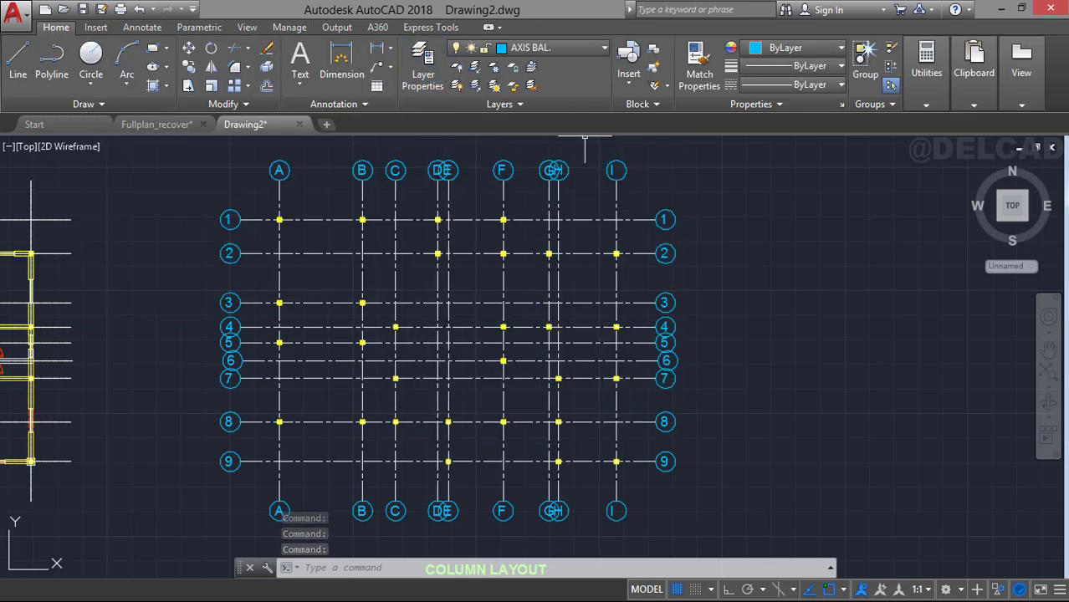
click(535, 49)
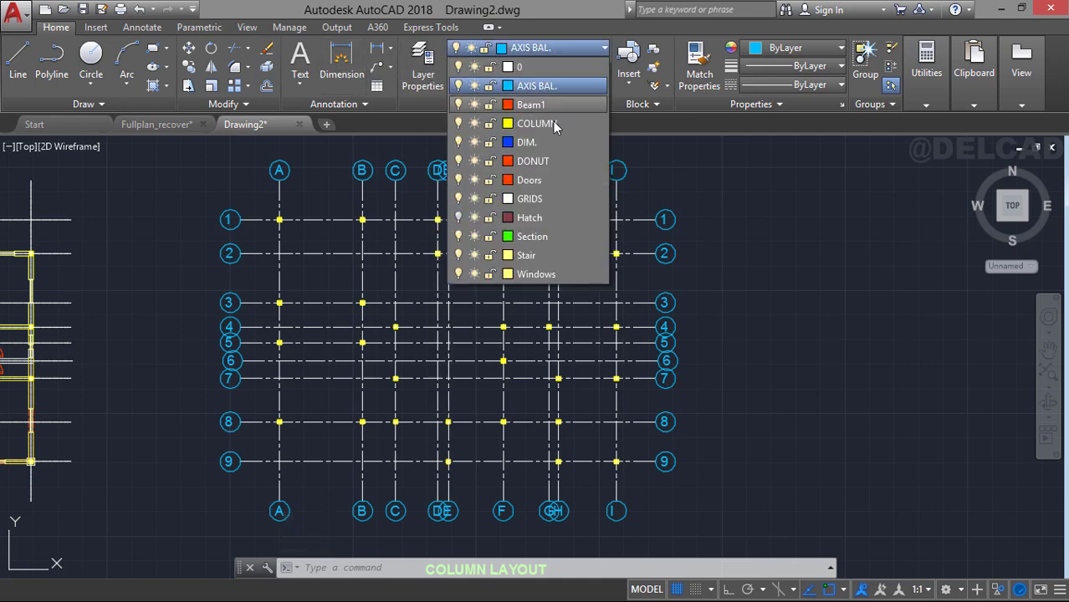
click(552, 142)
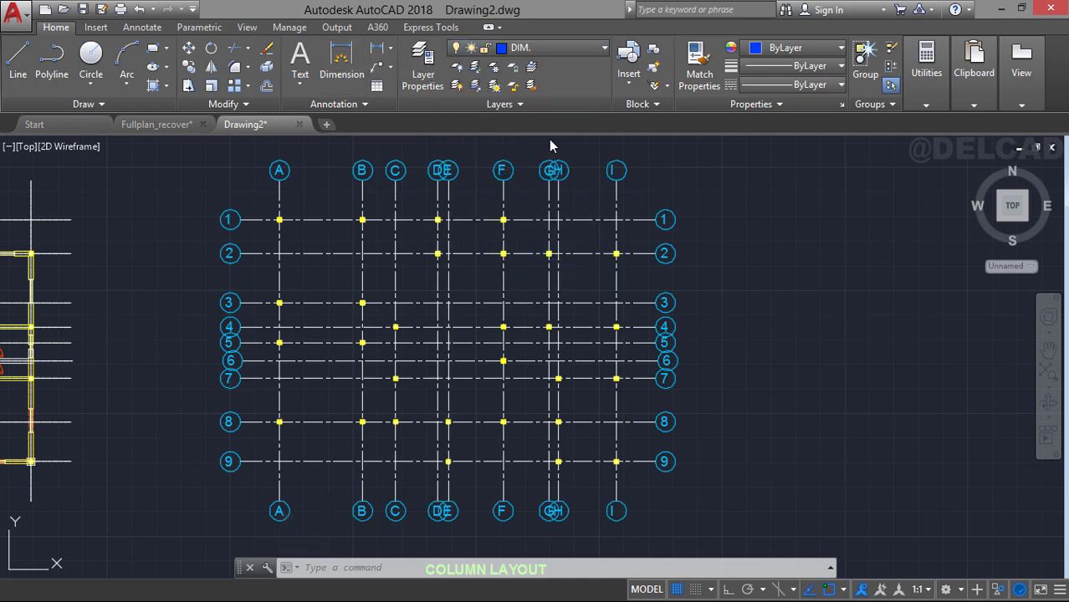
click(376, 52)
scroll(317, 199, up, 2)
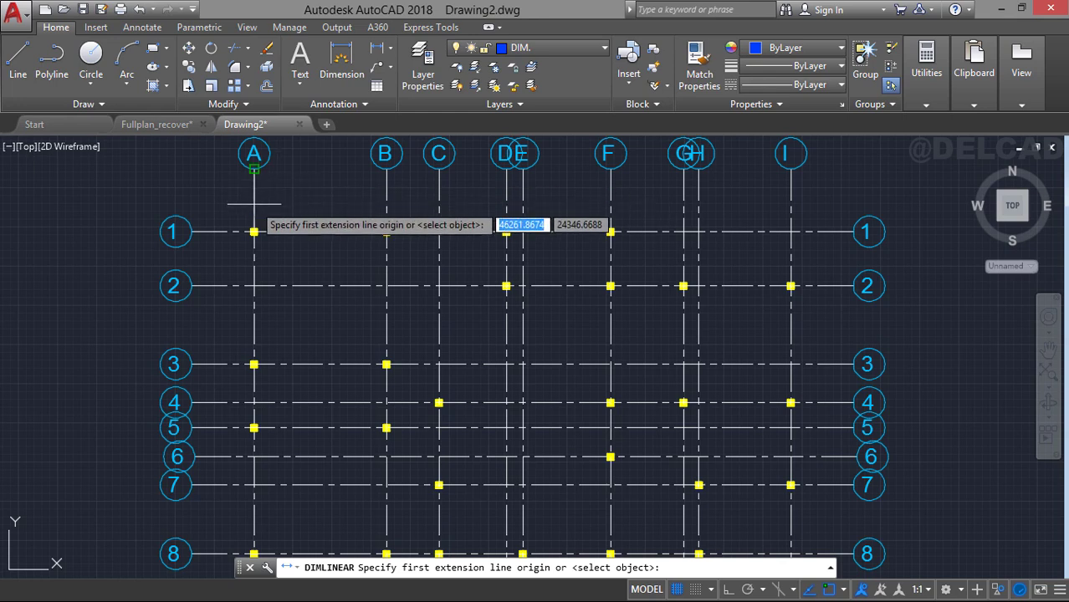
click(254, 167)
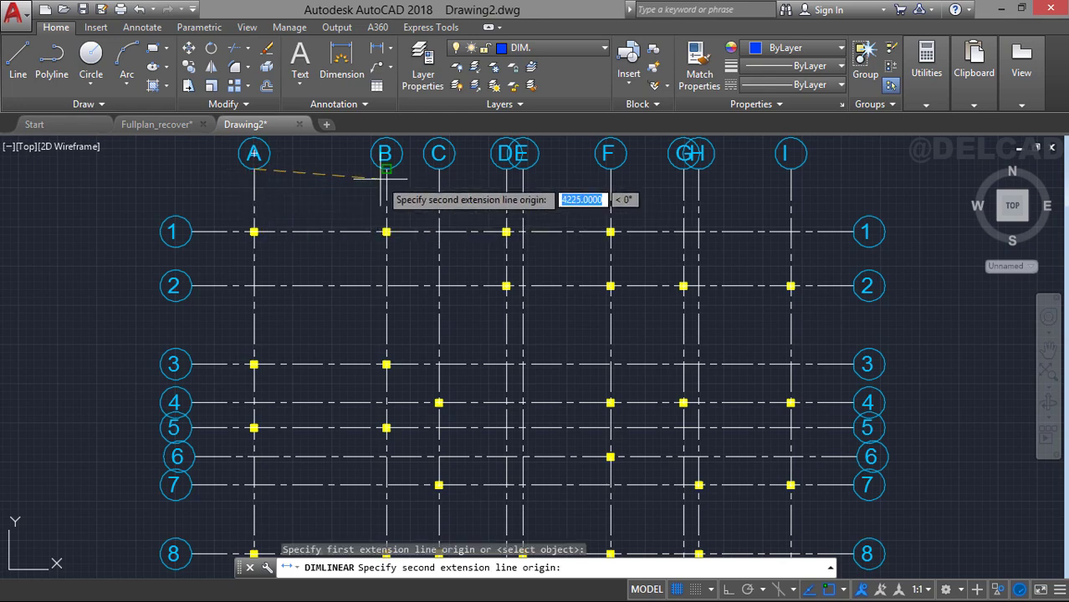
click(386, 170)
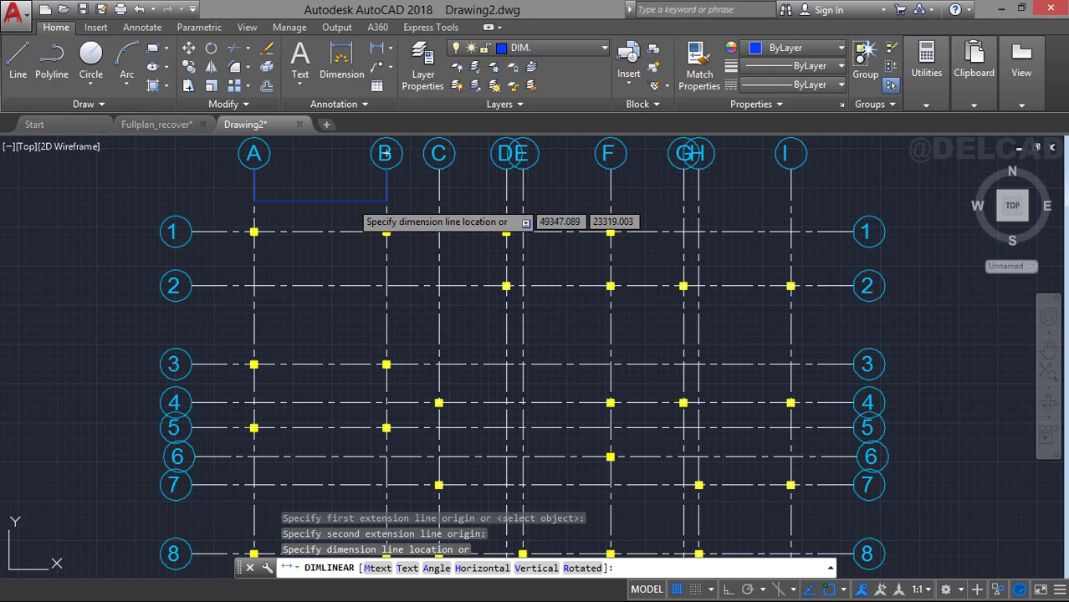
key(Escape)
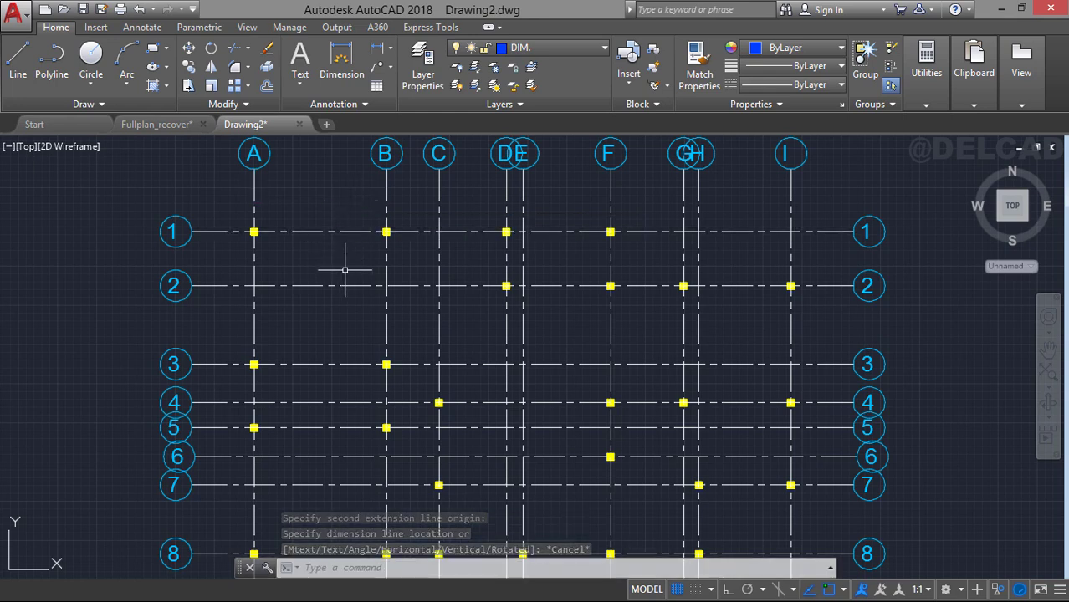
Modify the Standard dimension style so its dimension lines use ByLayer for colour, linetype and lineweight.
text(D)
key(Return)
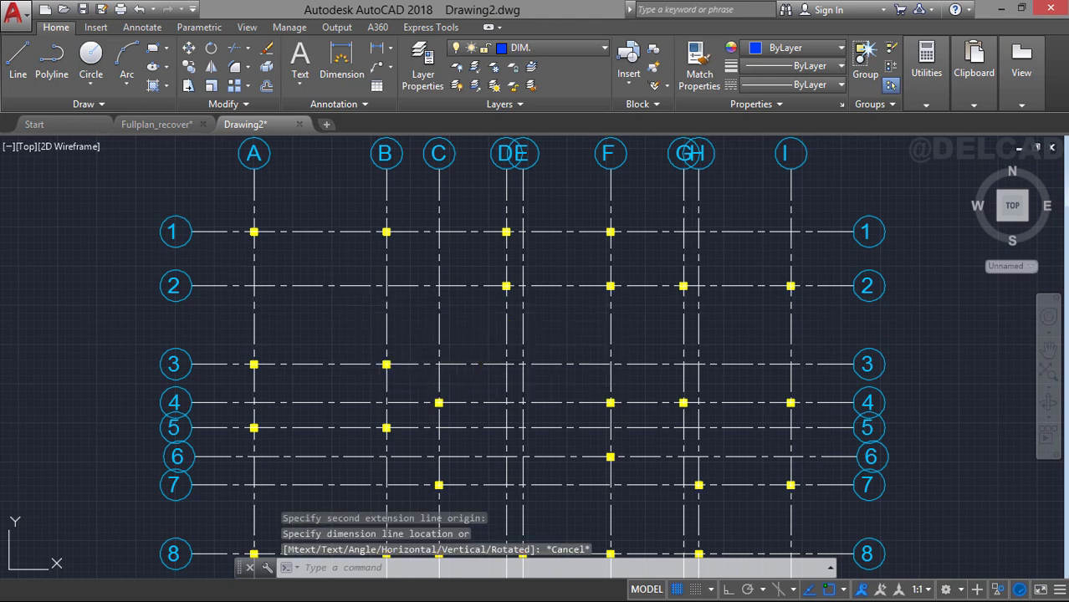
click(379, 250)
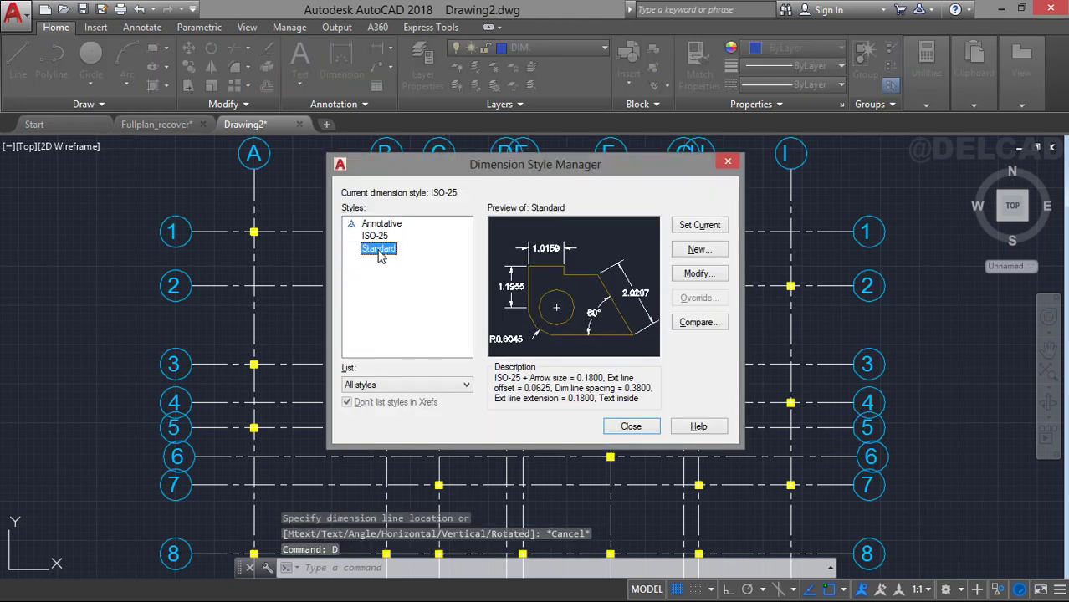
click(700, 275)
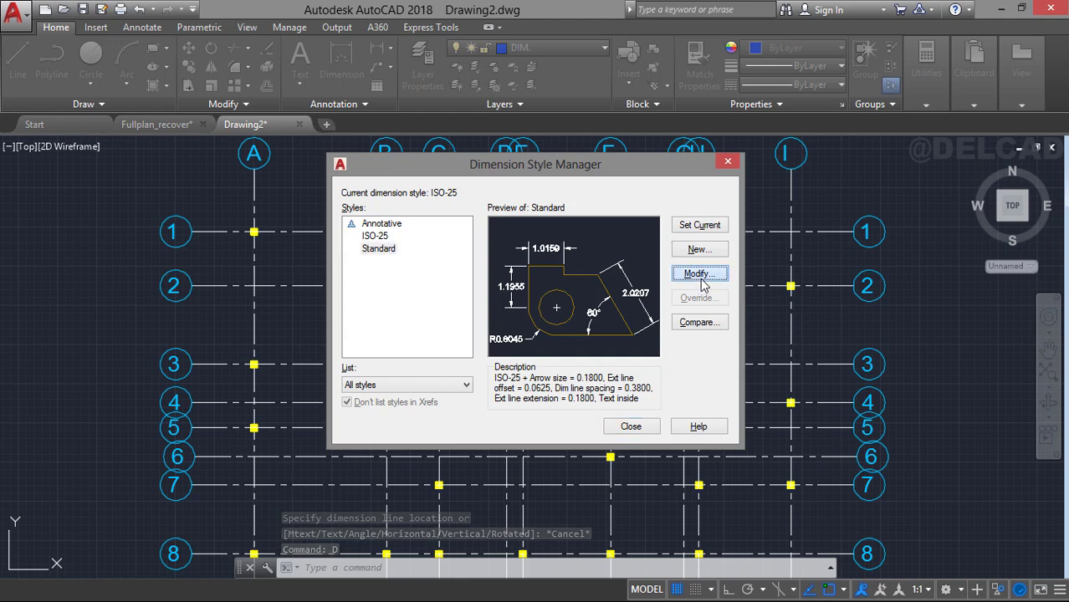
click(333, 123)
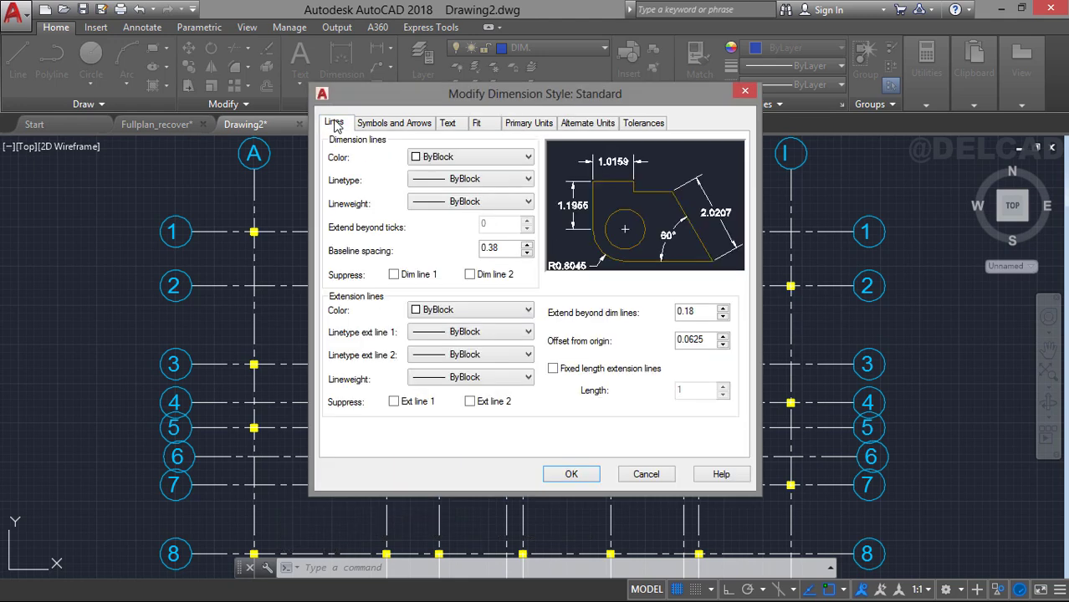
click(447, 158)
click(443, 185)
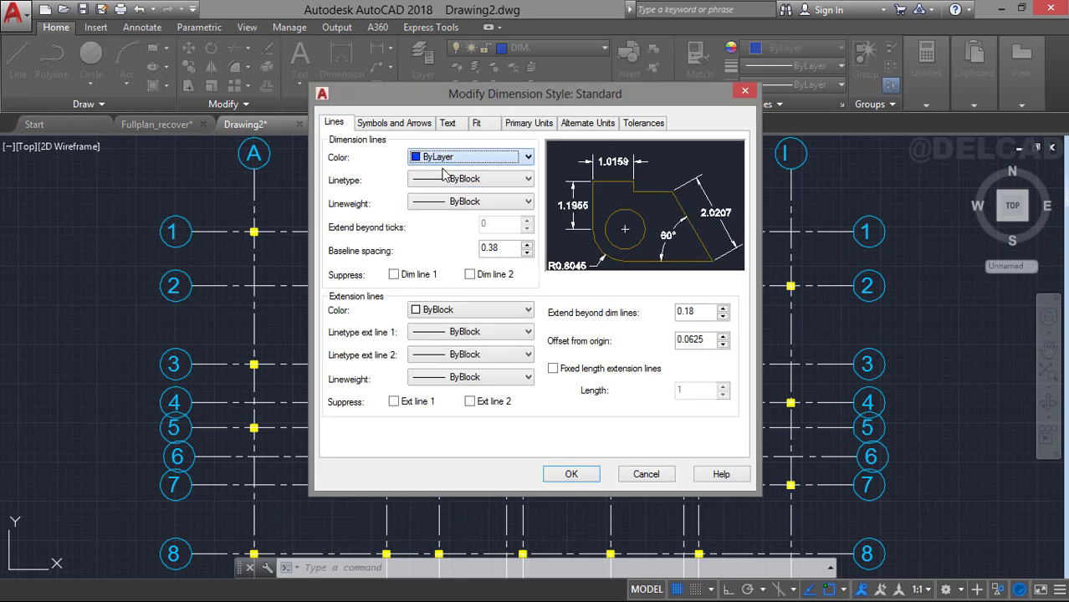
click(464, 179)
click(464, 195)
click(477, 203)
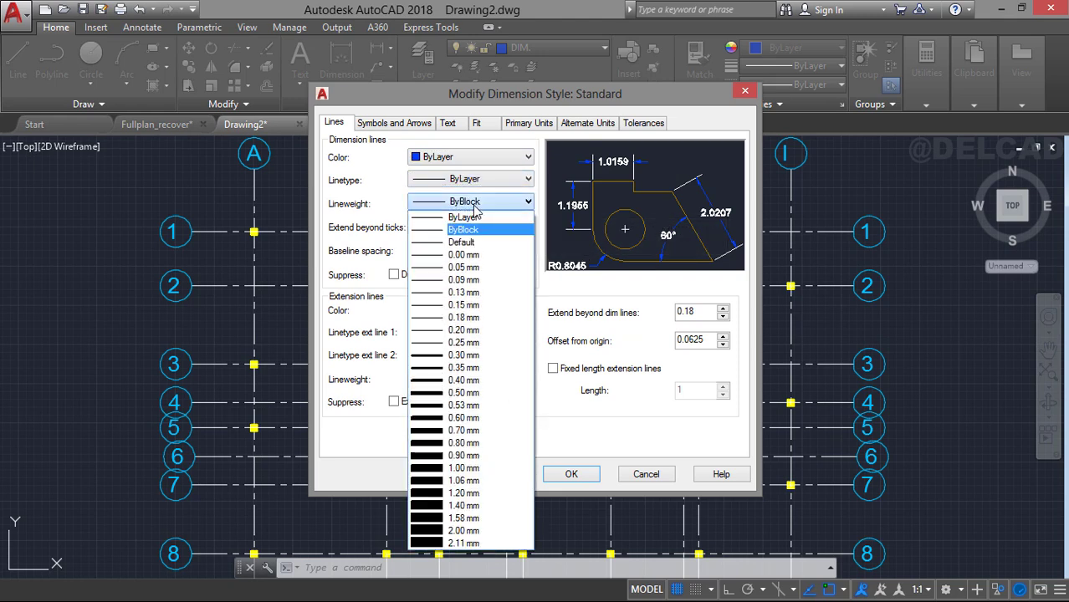
click(472, 216)
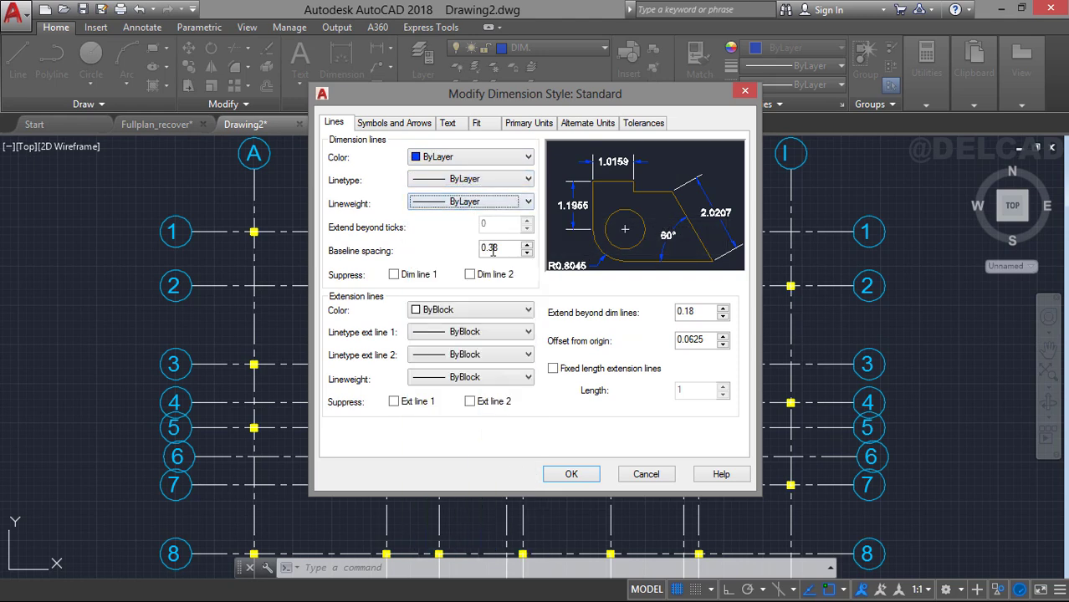
Set the extension lines to ByLayer colour, linetypes and lineweight, fixed length, extending 100 beyond dimension lines and offset 100 from the origin.
click(490, 310)
click(473, 338)
click(466, 311)
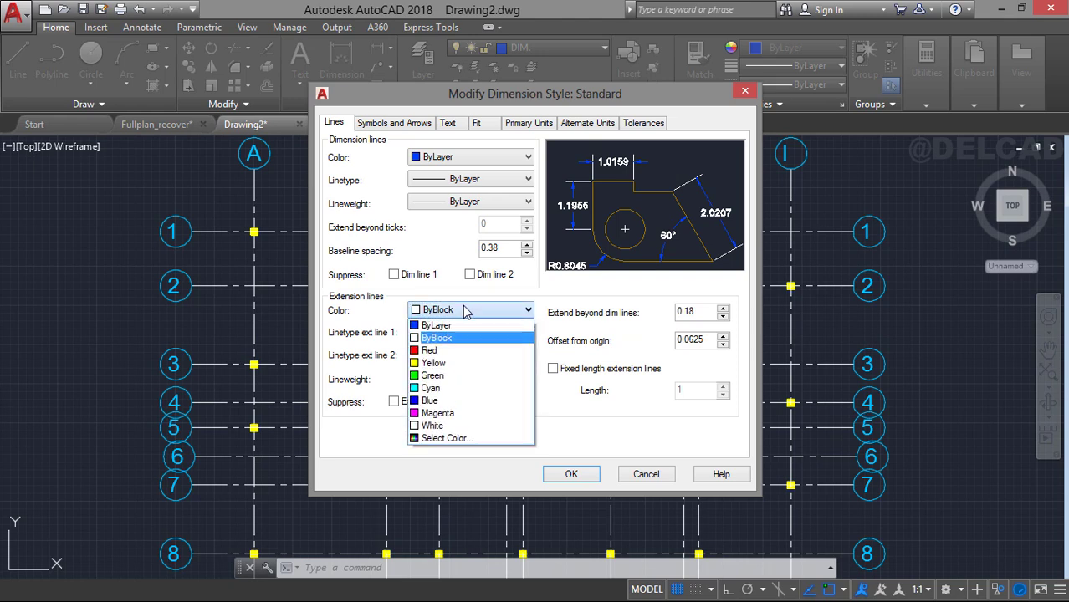
click(464, 325)
click(473, 332)
click(472, 346)
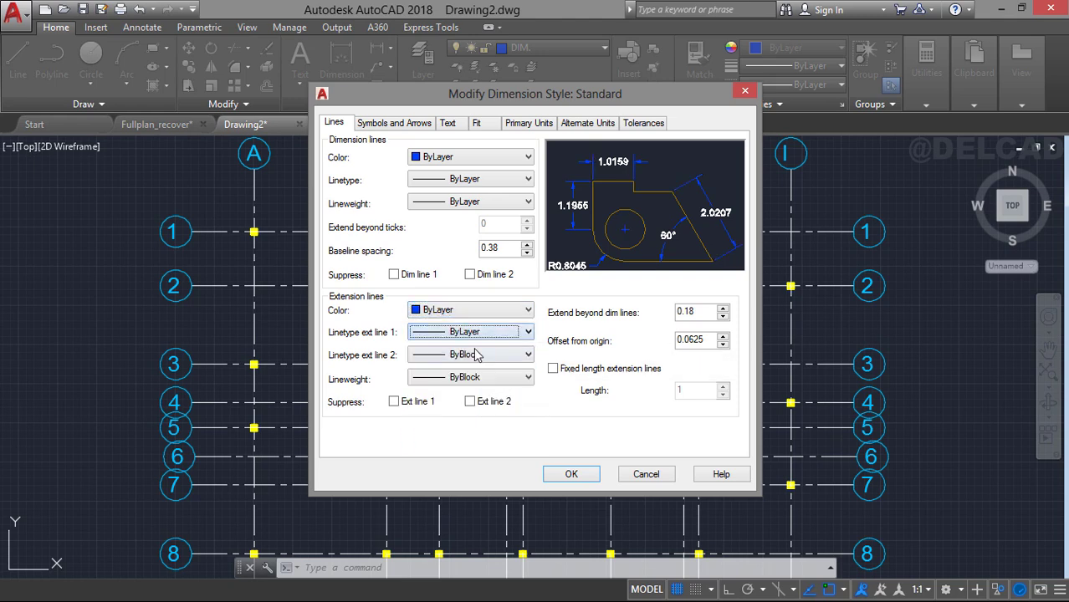
click(474, 355)
click(465, 365)
click(472, 378)
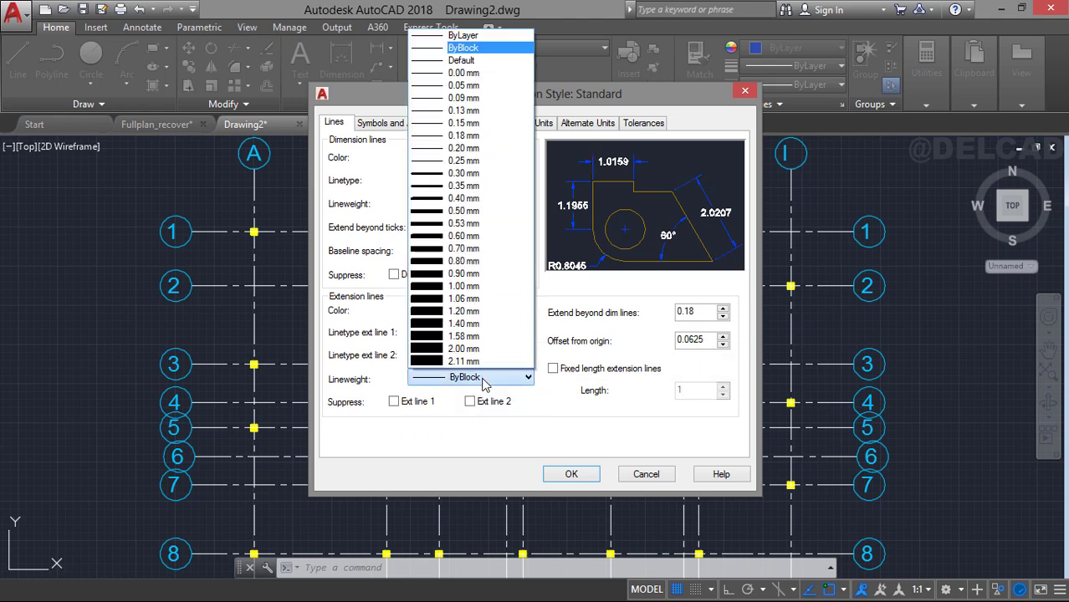
click(465, 50)
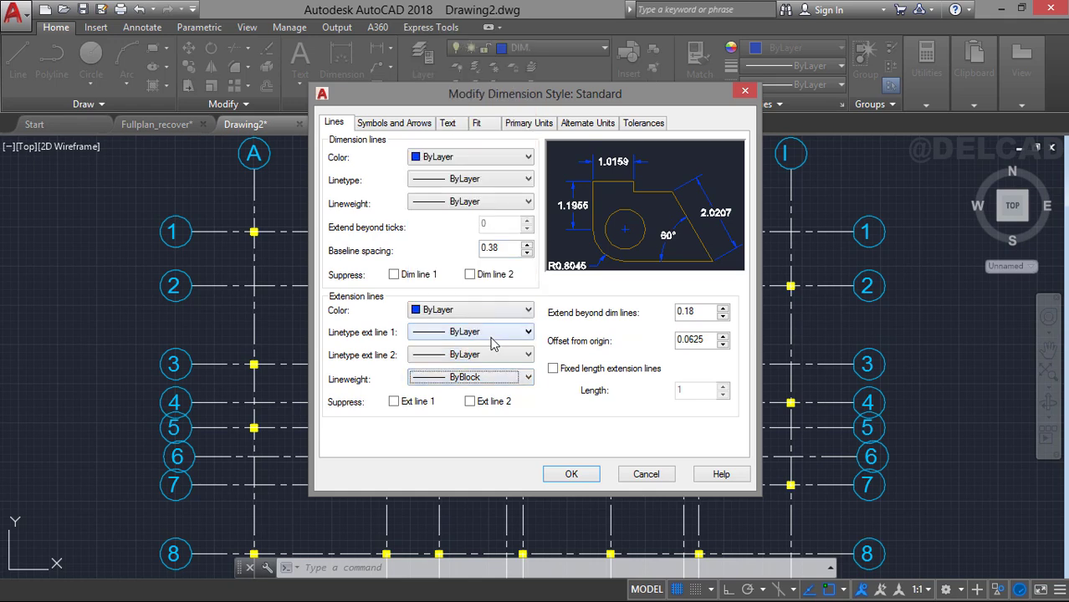
click(482, 378)
click(485, 34)
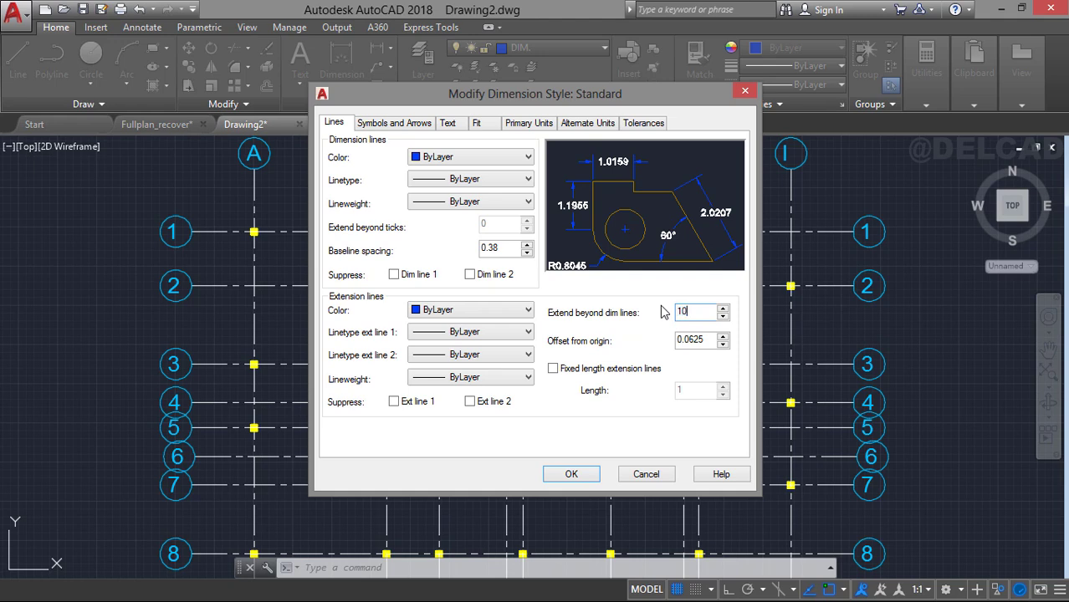
drag(702, 341, 658, 338)
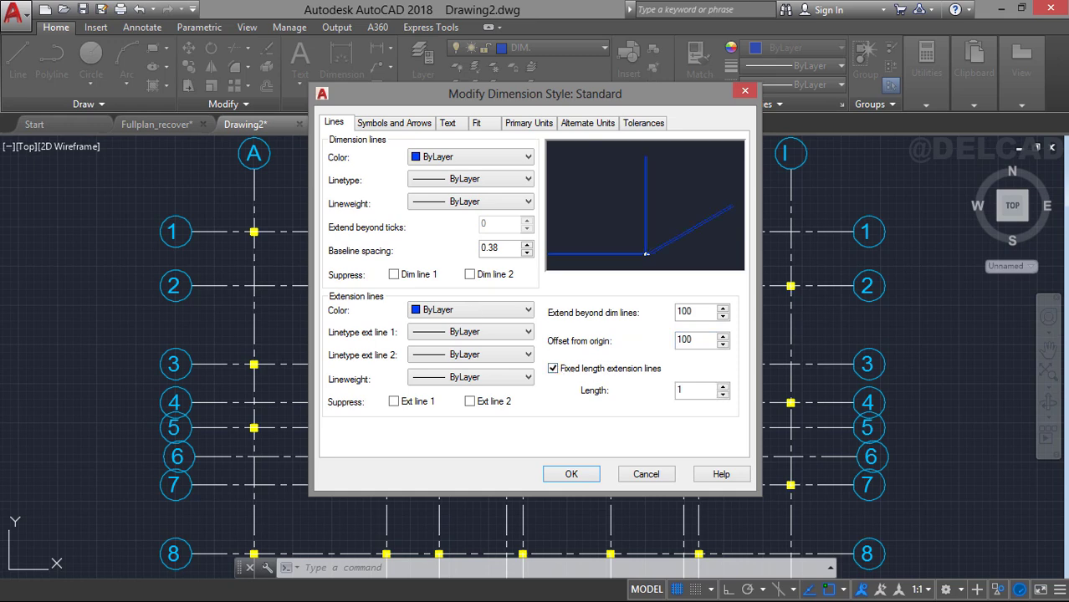
Set both arrowheads to Architectural tick with an arrow size of 100 and a centre mark size of 90.
click(396, 125)
click(411, 174)
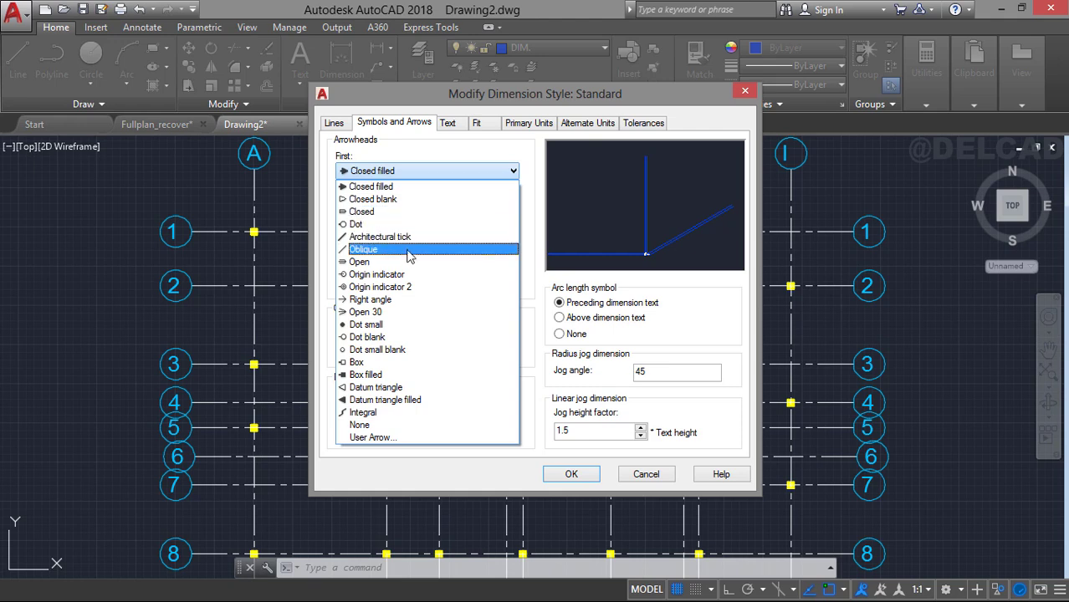
click(406, 237)
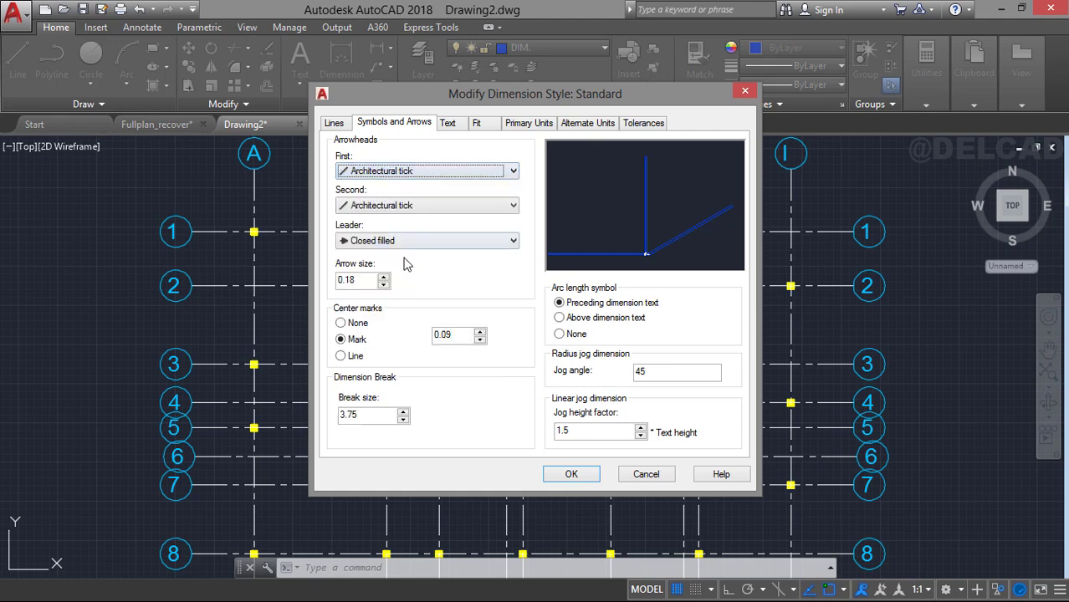
click(366, 279)
text(100)
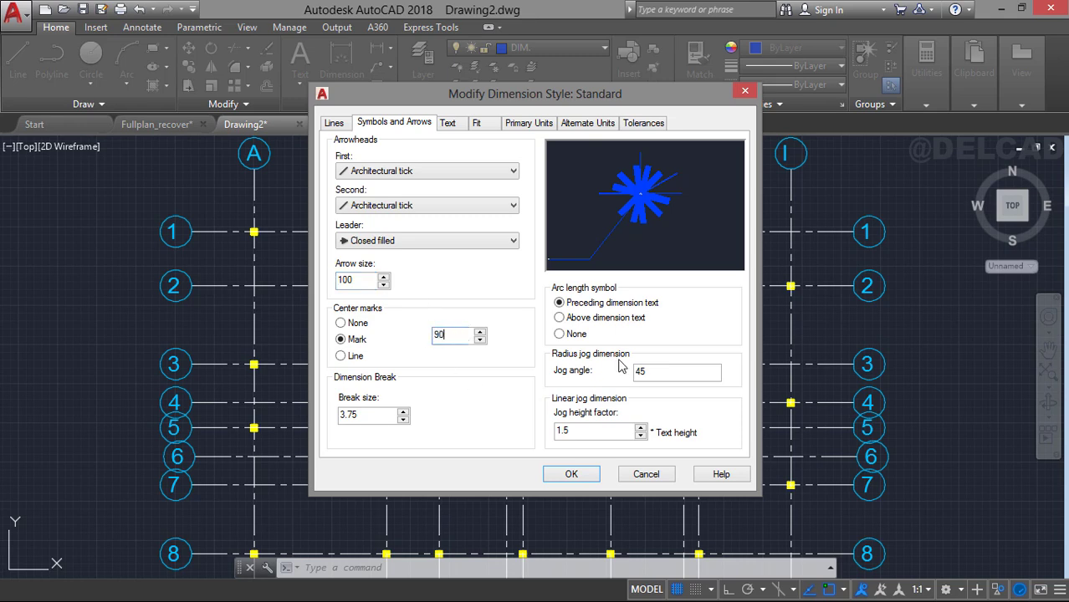
Set the dimension text to ByLayer colour, height 100, aligned with the dimension line and offset 90 from it.
click(448, 124)
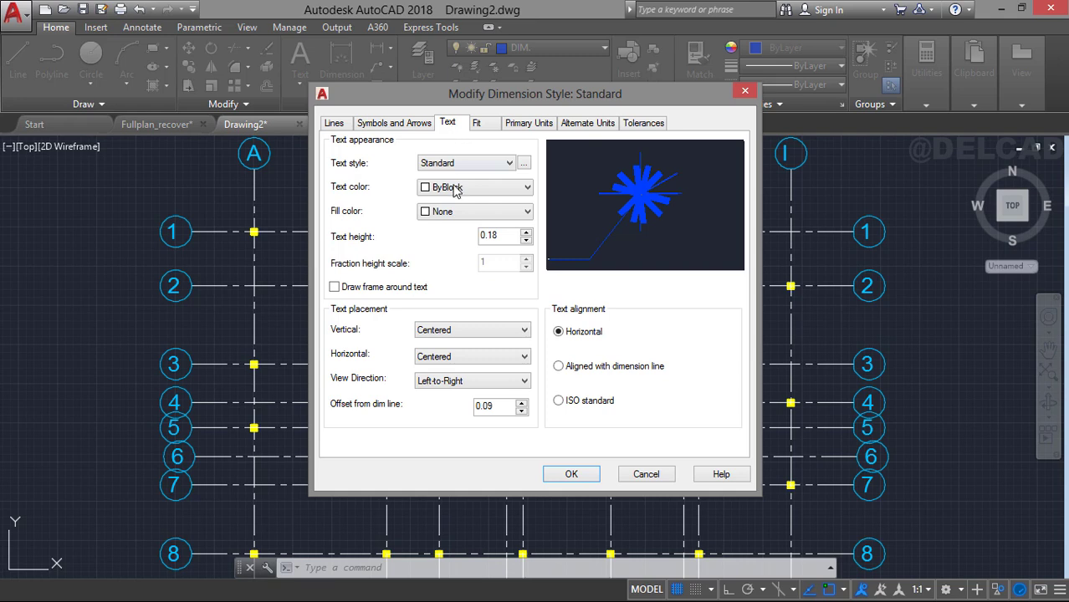
click(456, 189)
click(458, 210)
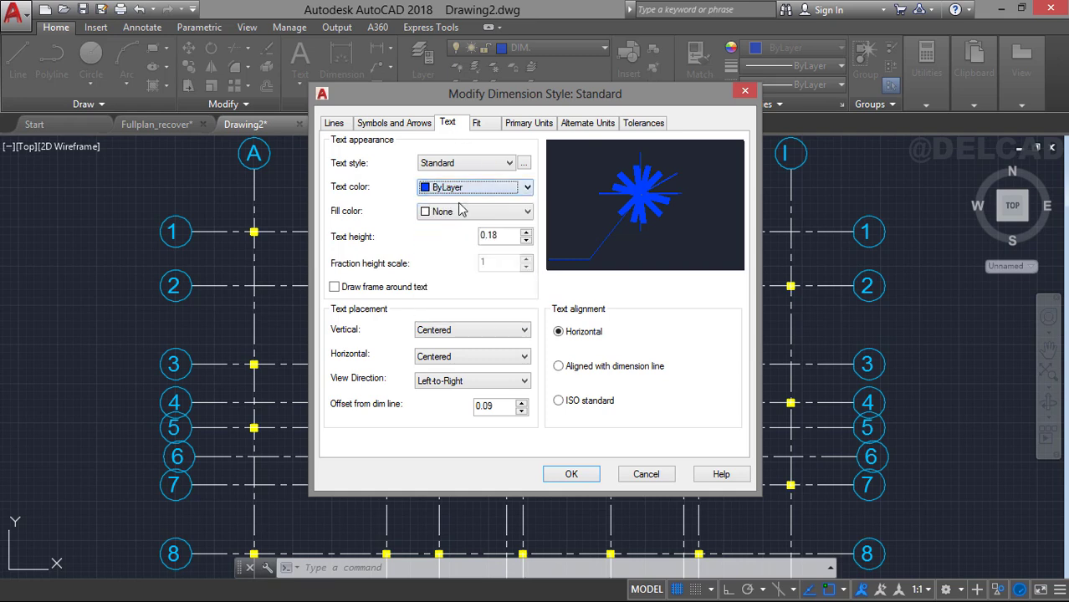
drag(499, 237, 471, 243)
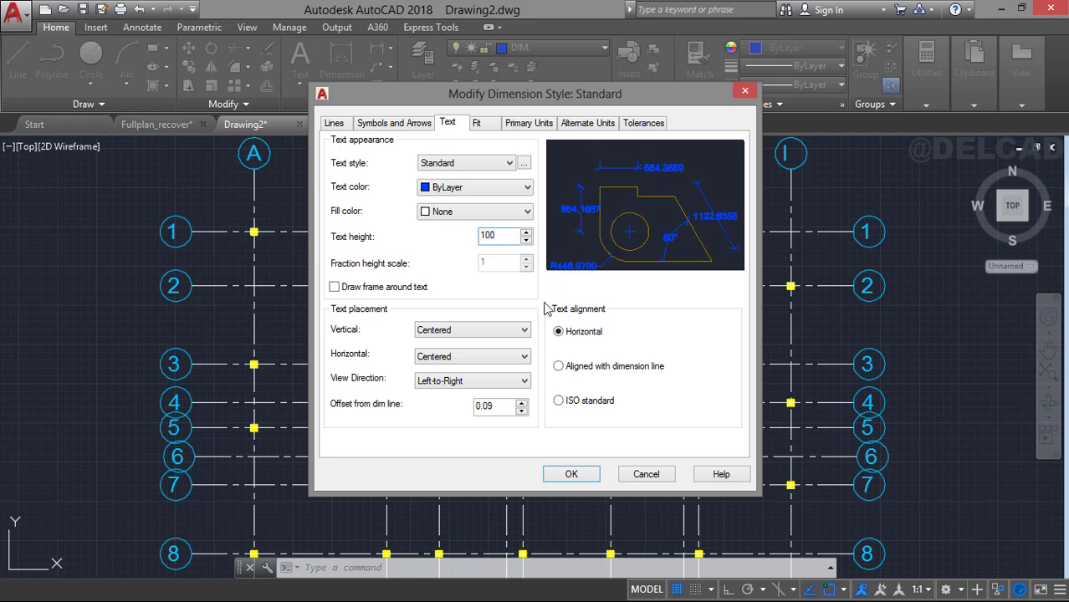
click(559, 367)
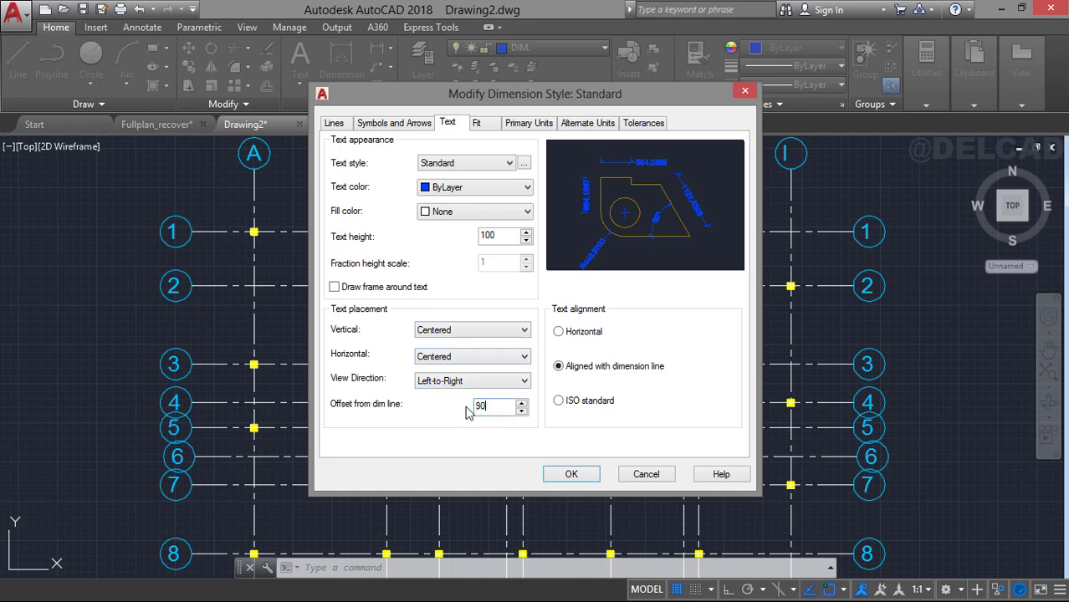
Set the overall dimension scale to 2 and the linear precision to 0, and accept the changes to the Standard style.
click(495, 130)
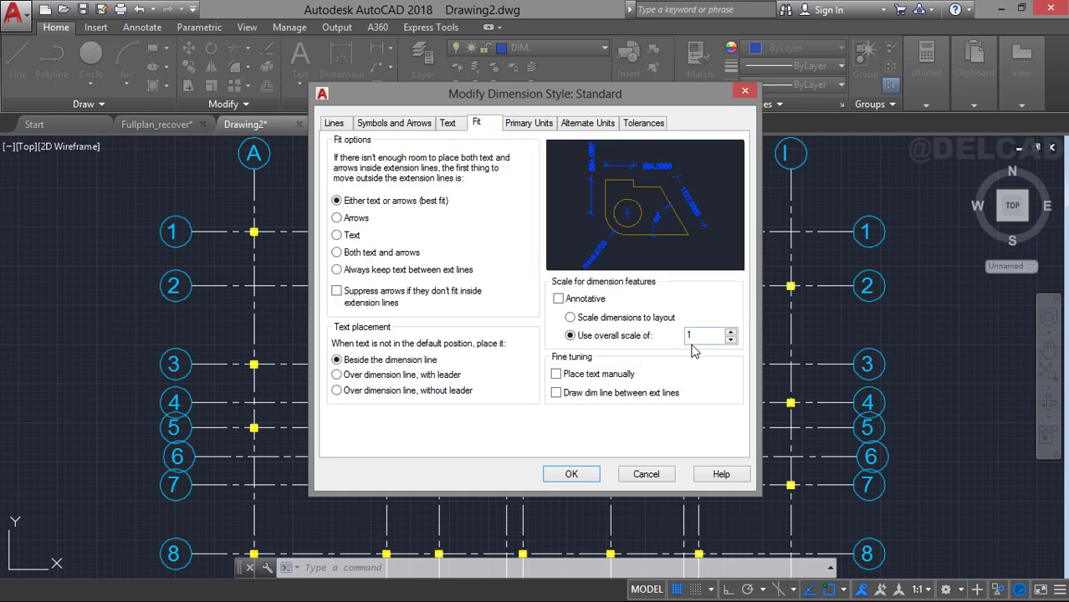
text(2)
click(526, 124)
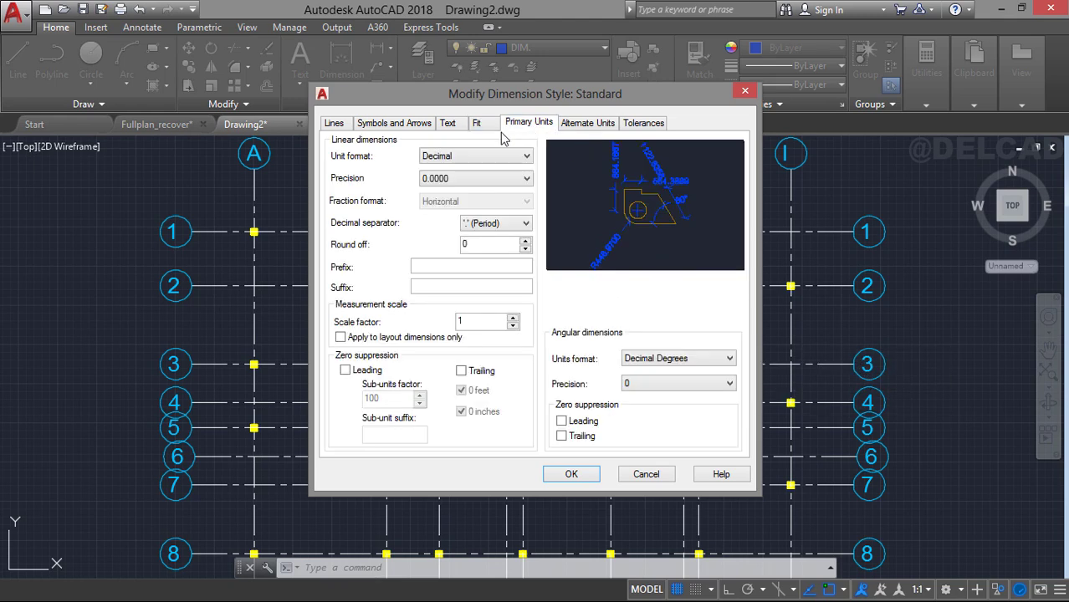
click(449, 179)
click(433, 202)
click(435, 179)
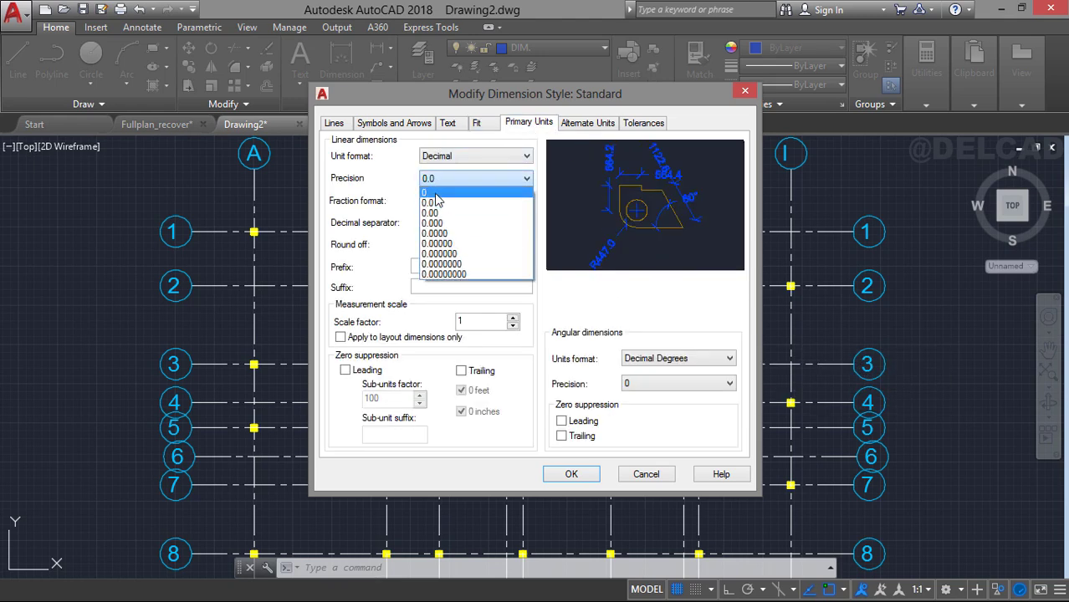
click(435, 194)
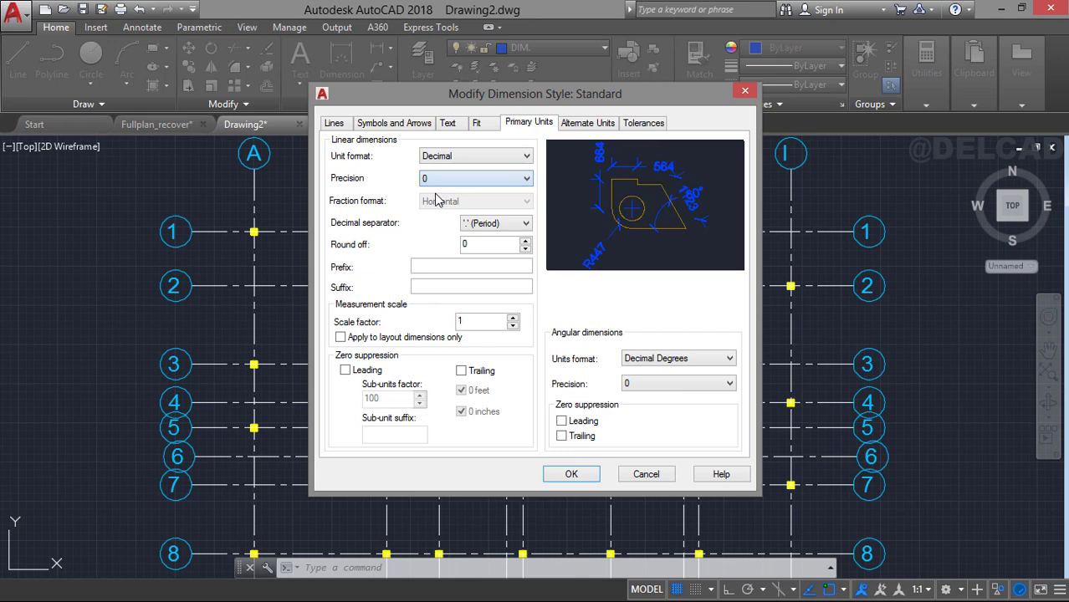
click(590, 474)
click(381, 251)
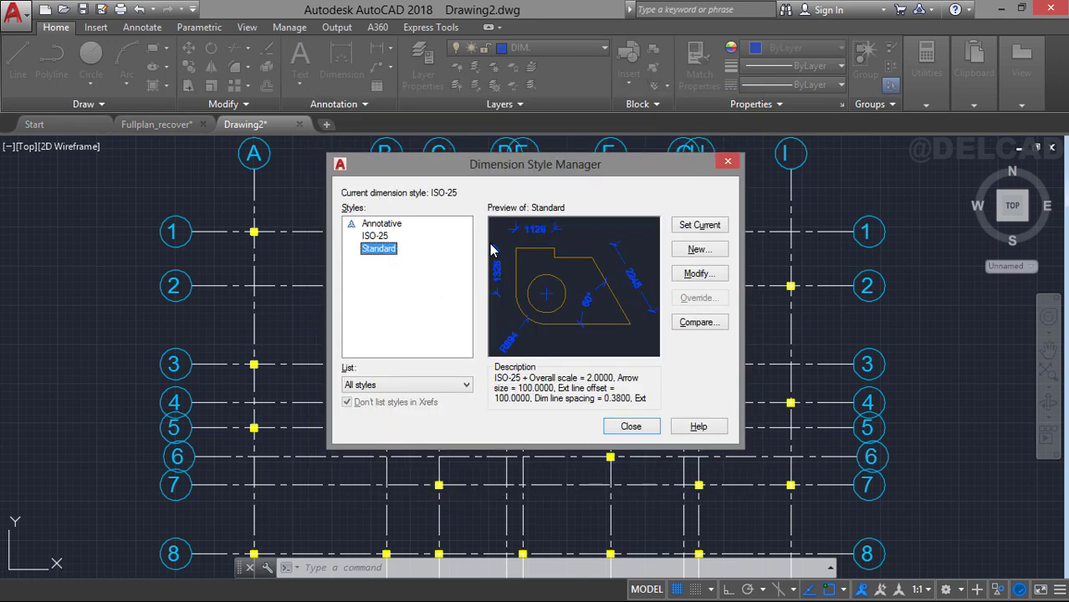
Make Standard the current dimension style and place a linear dimension between grids A and B just below their upper balloons.
click(701, 226)
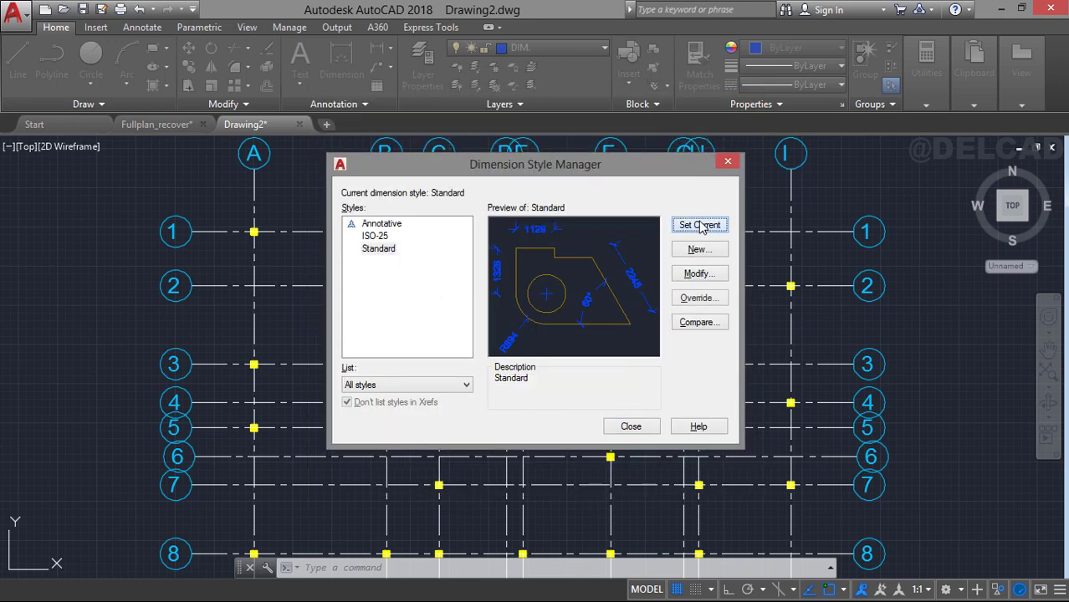
click(652, 429)
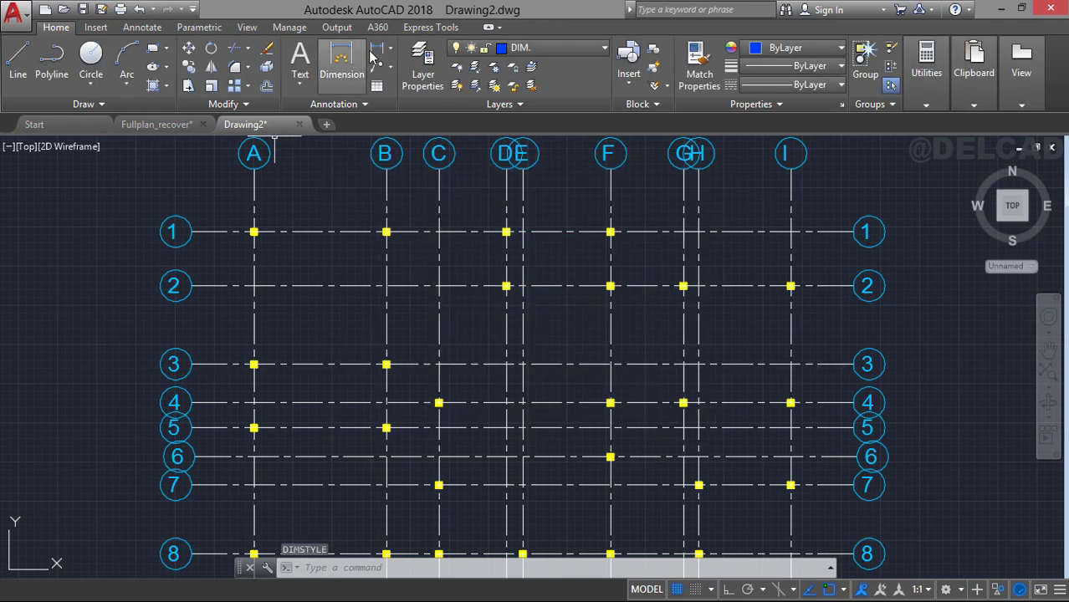
click(373, 53)
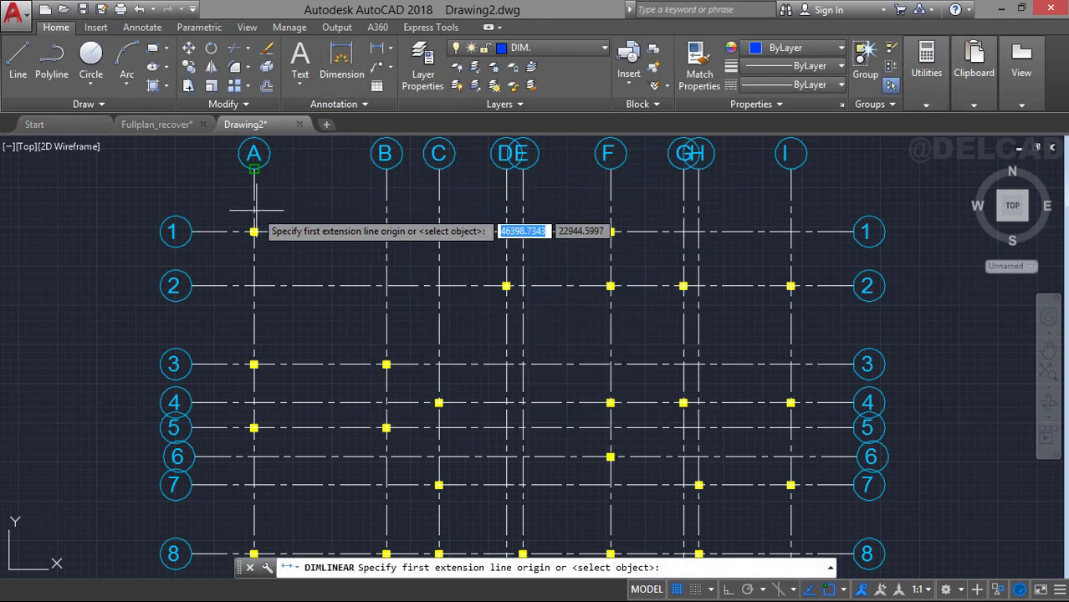
click(253, 166)
click(385, 166)
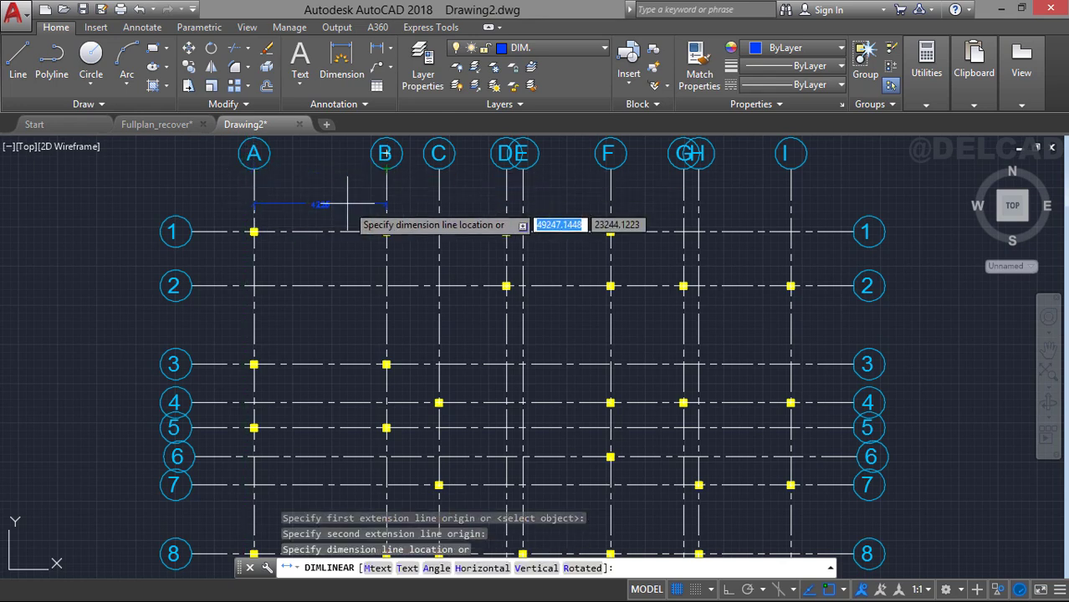
click(334, 197)
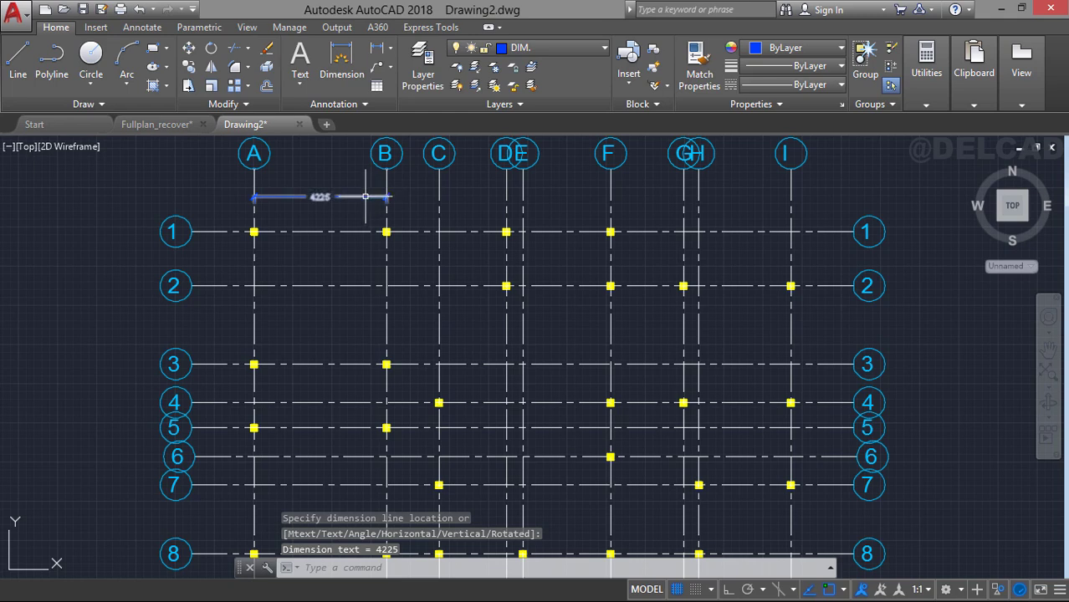
click(365, 196)
key(Escape)
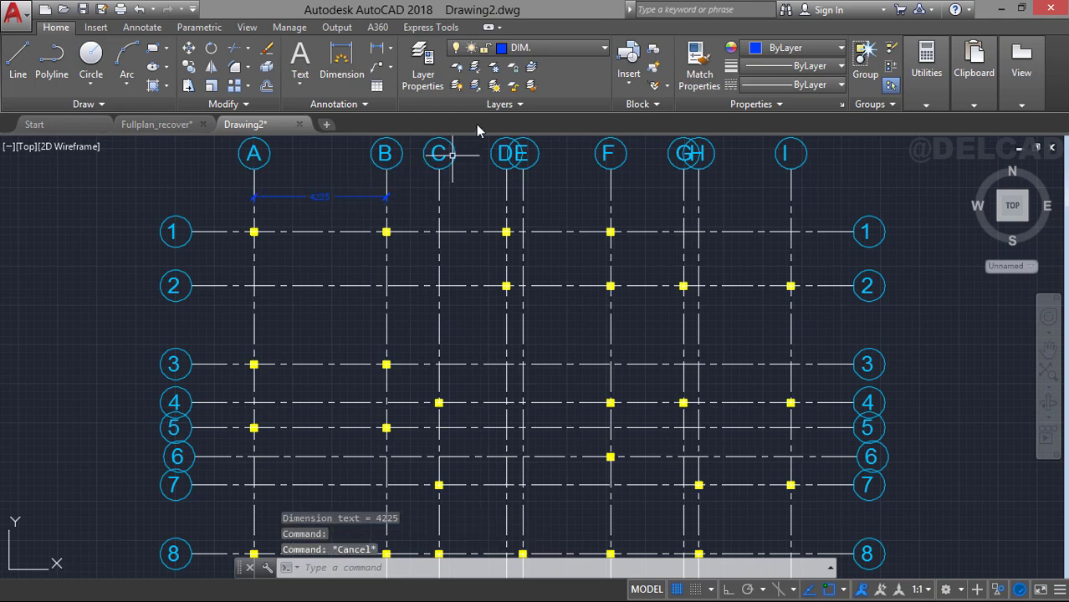
Change the colour of the DIM. layer to yellow, index colour 50.
click(540, 49)
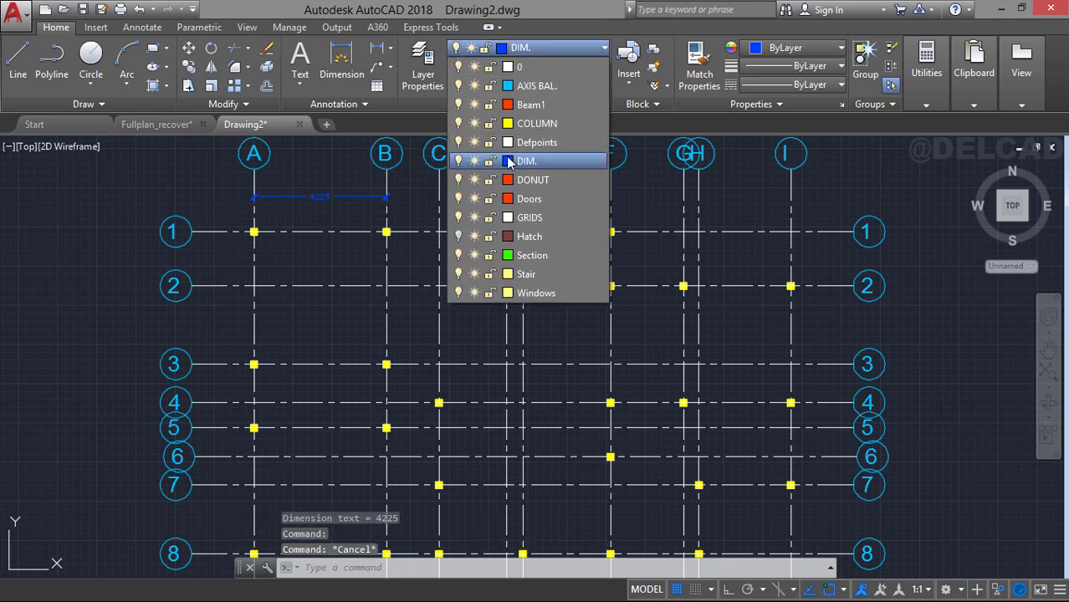
click(508, 160)
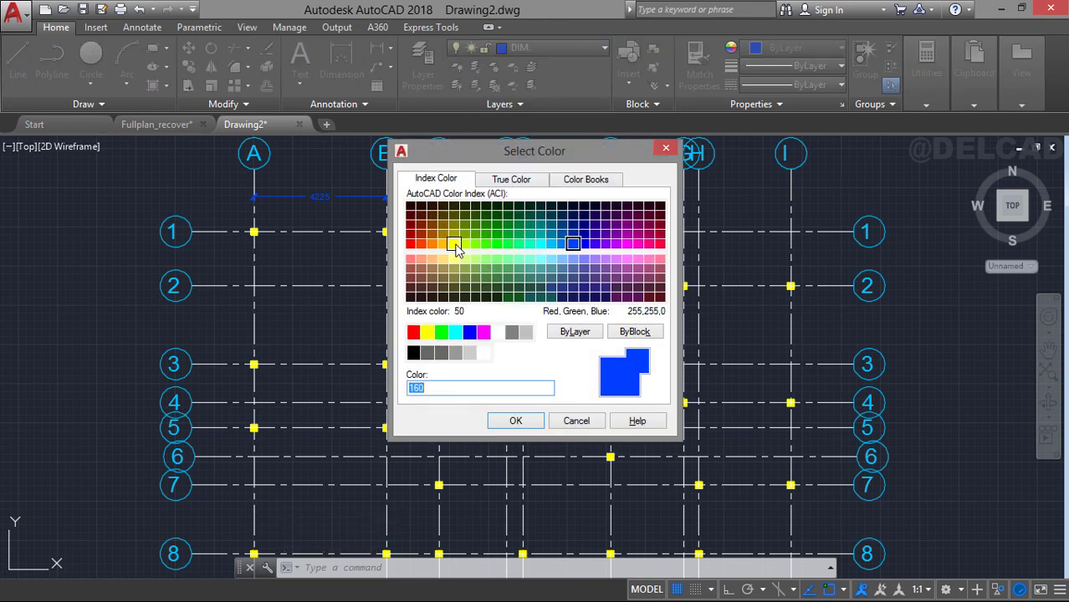
click(454, 245)
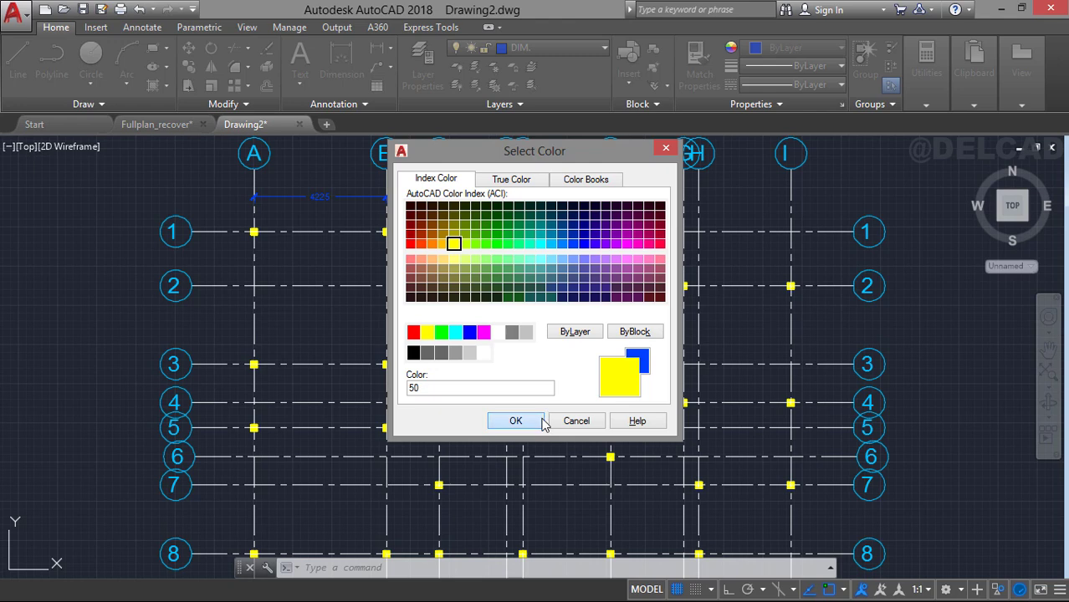
click(516, 420)
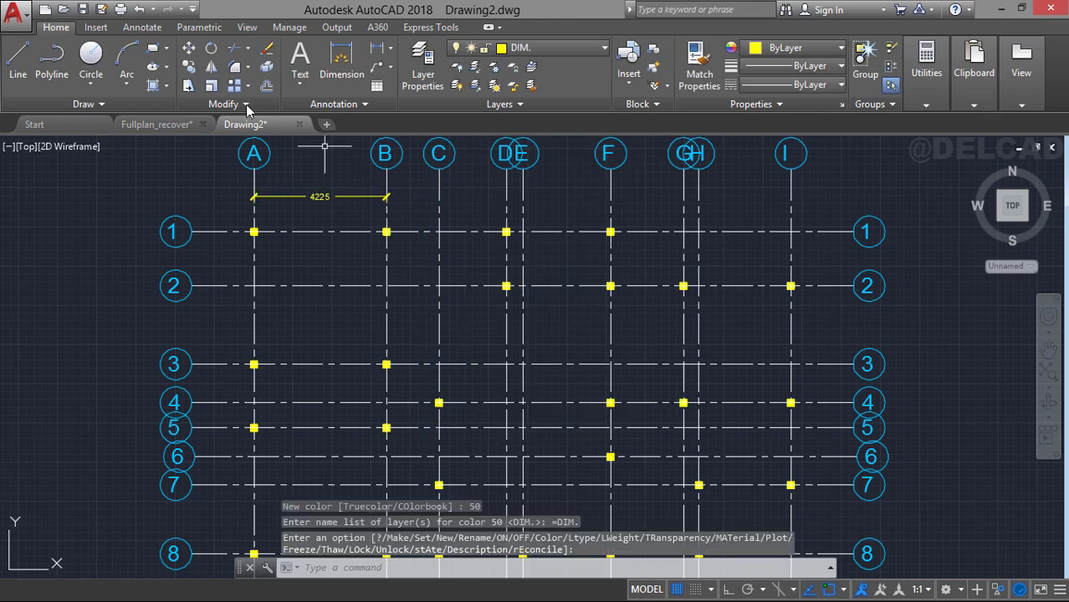
Continue the upper A–B dimension in a chain to grids D, F, G and I.
click(142, 27)
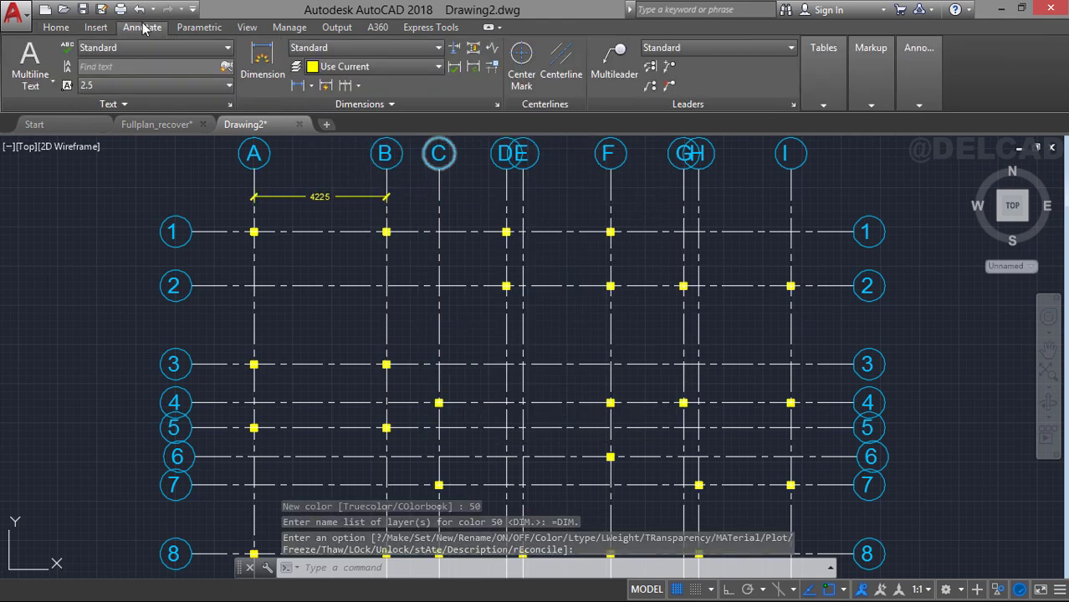
click(358, 85)
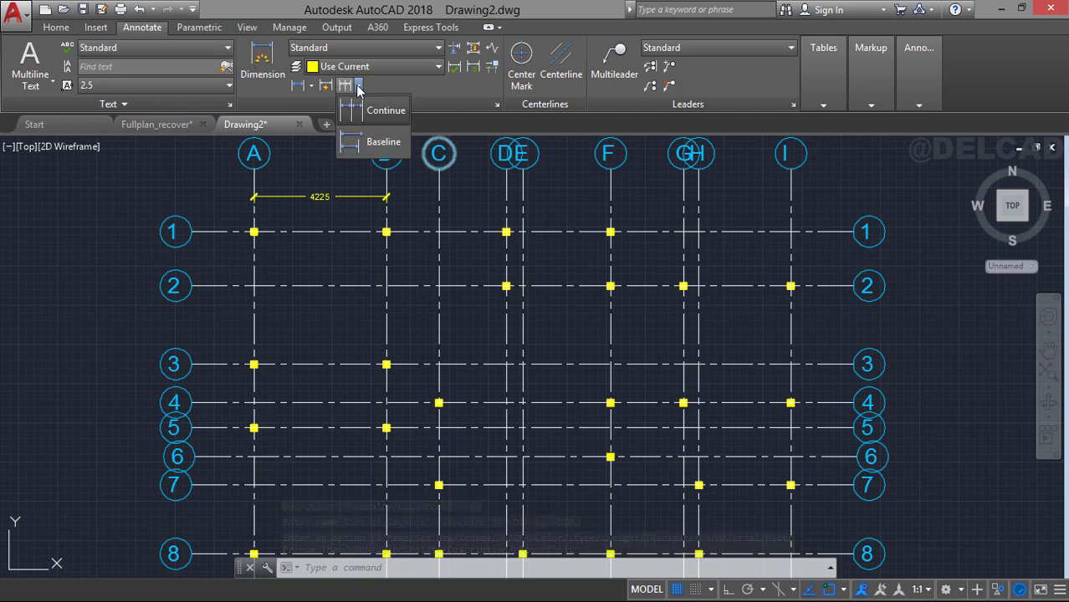
click(381, 112)
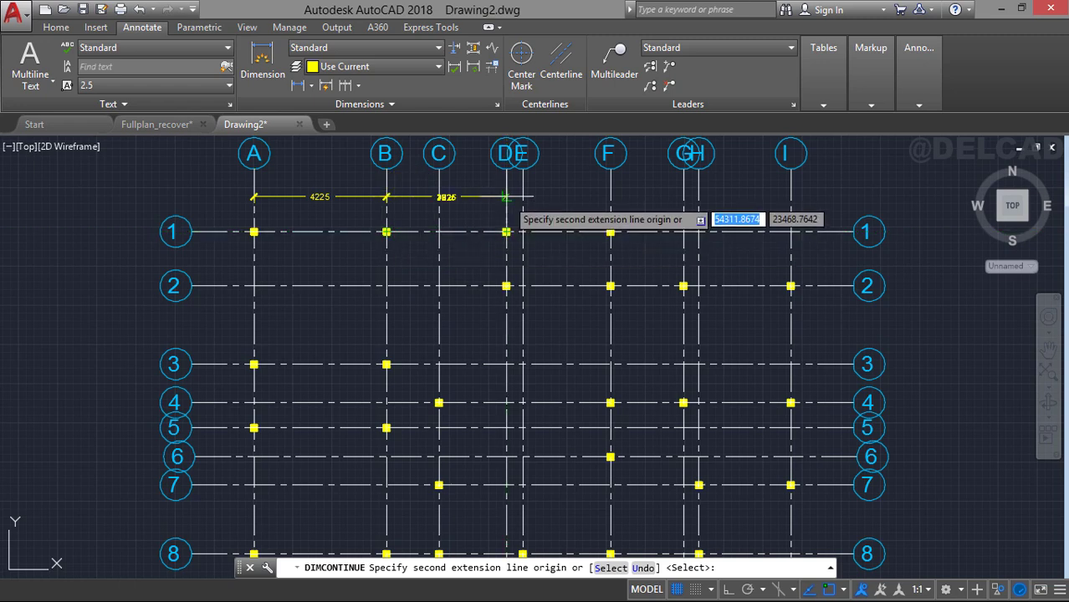
click(506, 231)
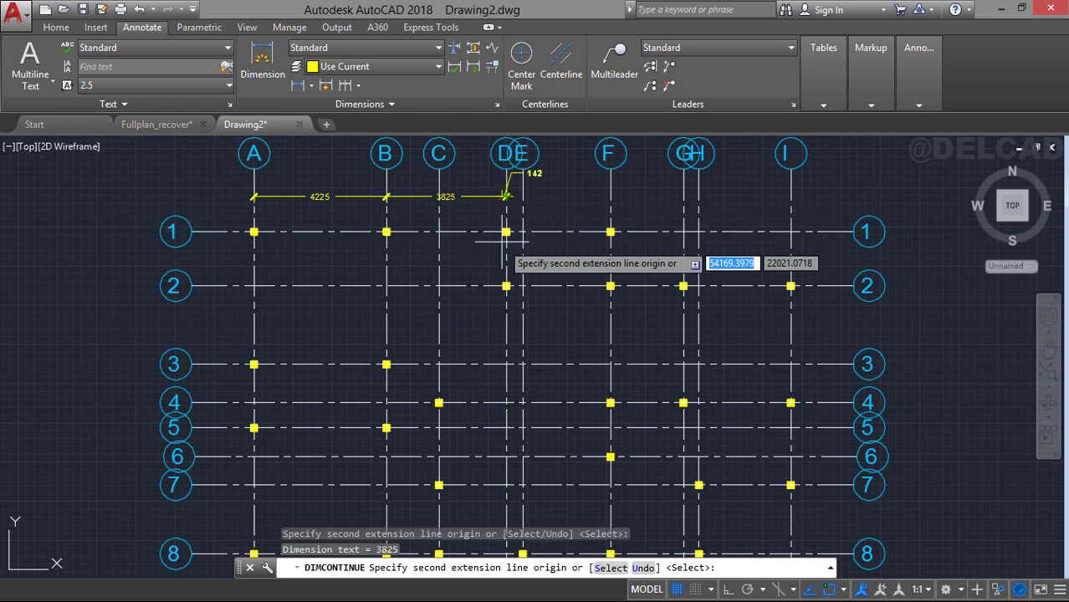
click(610, 196)
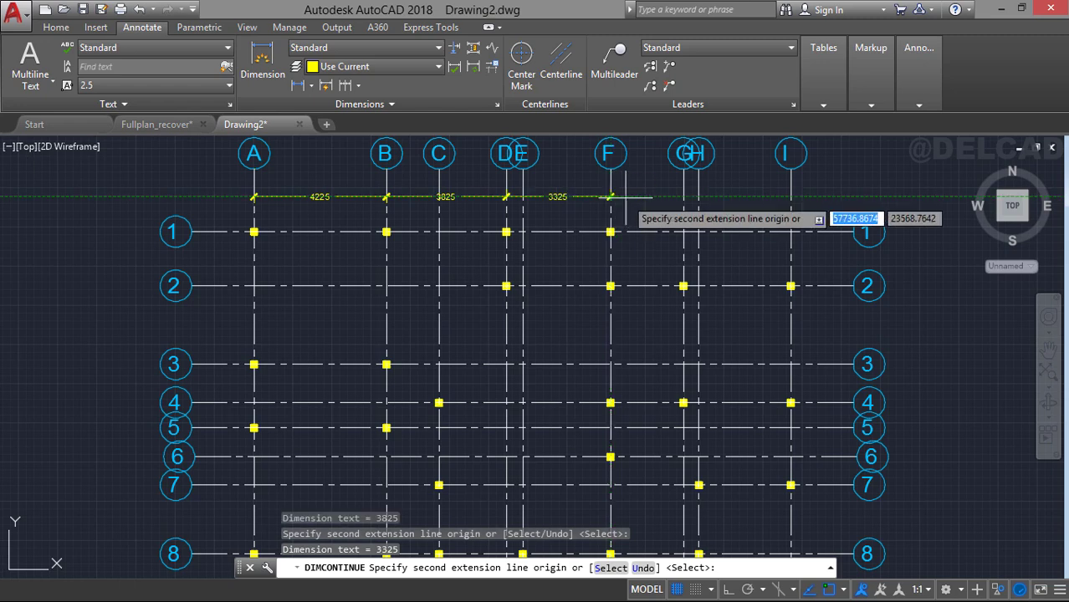
click(683, 197)
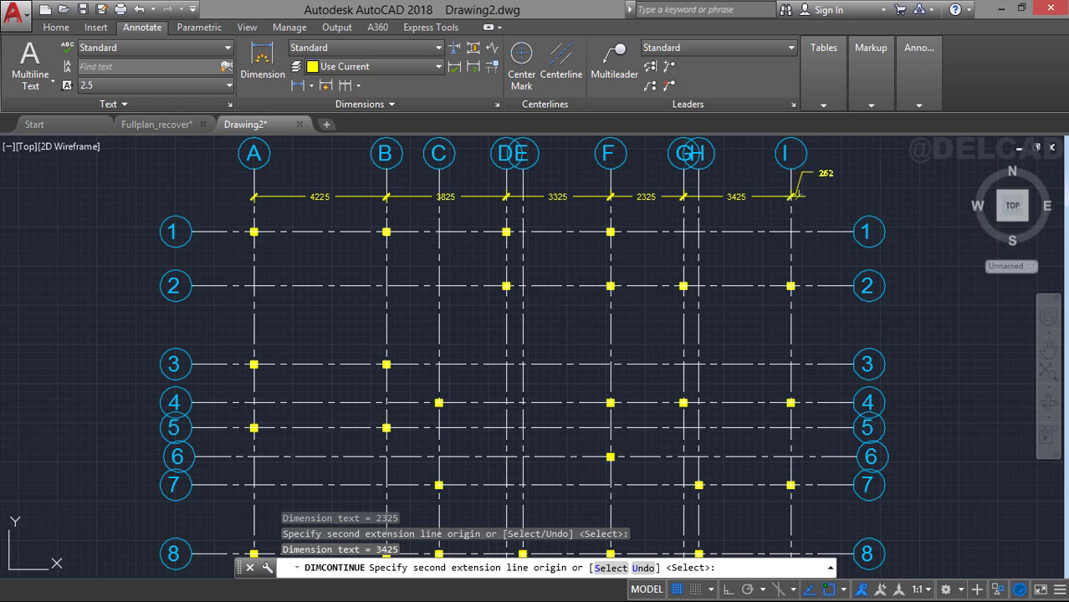
click(791, 196)
key(Return)
Place a linear dimension between grids A and B below grid 9, just above the lower balloons.
middle_drag(695, 270, 688, 167)
middle_drag(626, 327, 622, 278)
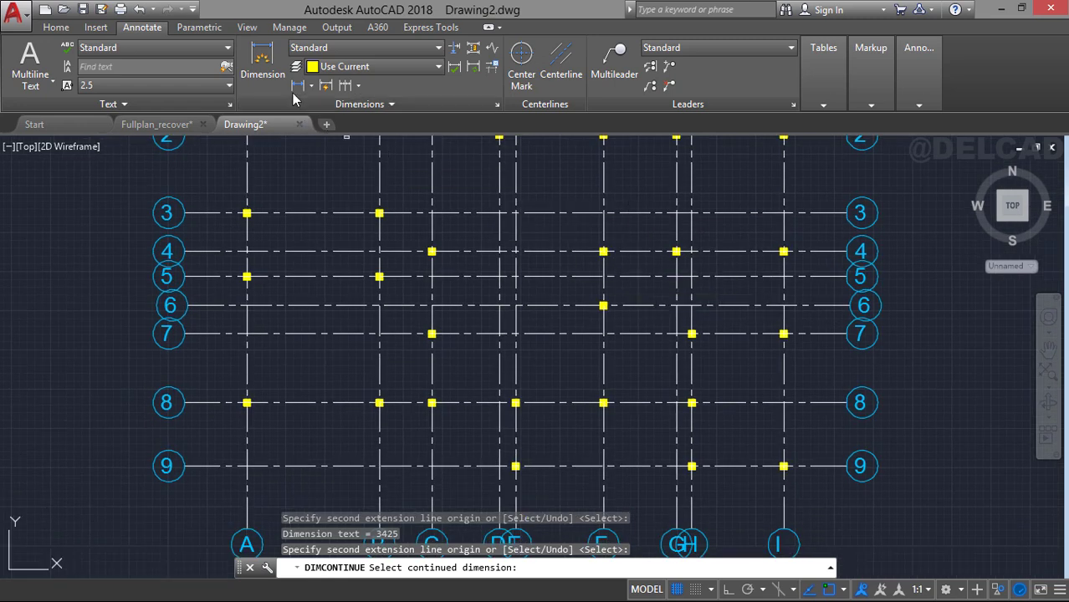
click(297, 85)
middle_drag(322, 458, 324, 440)
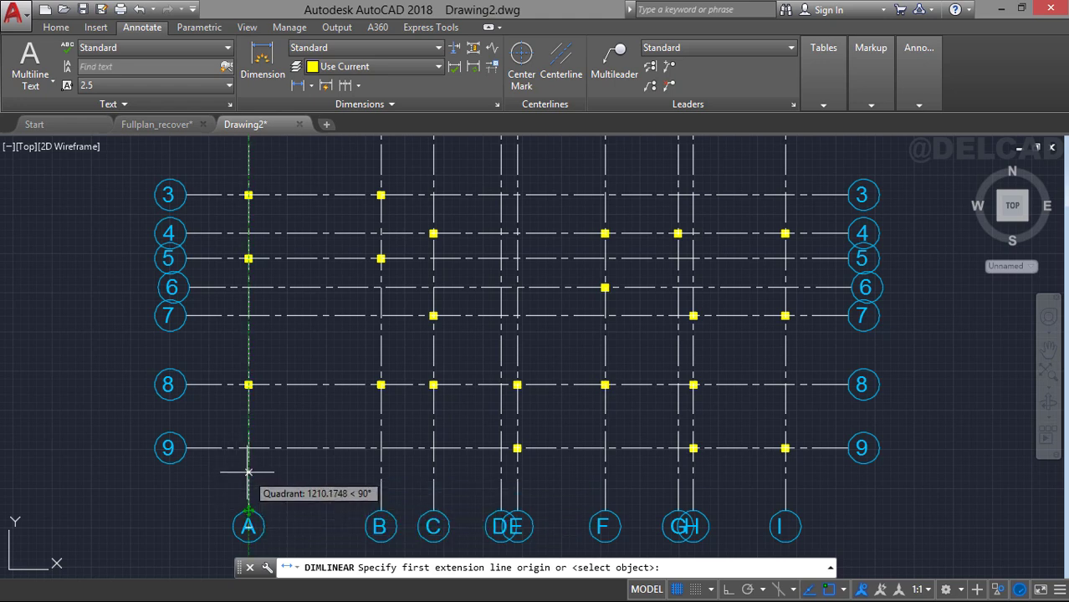
click(248, 470)
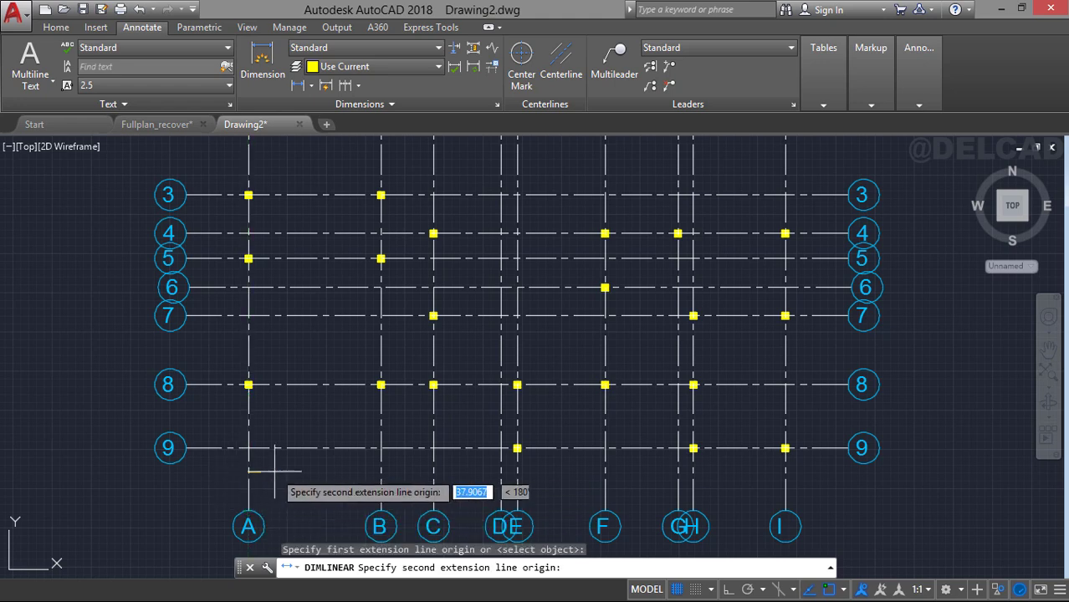
click(380, 472)
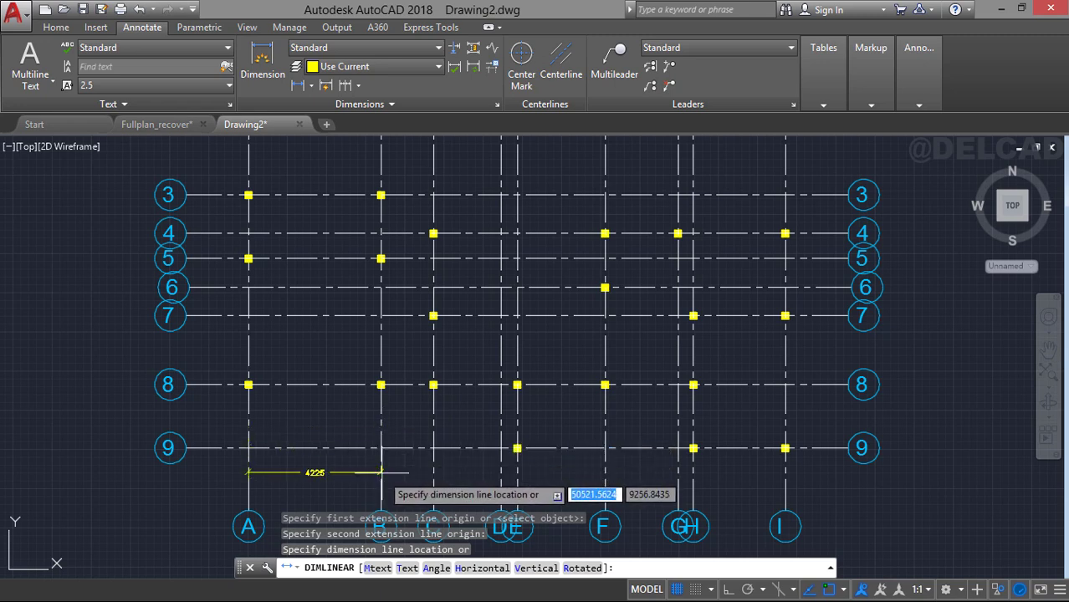
click(380, 473)
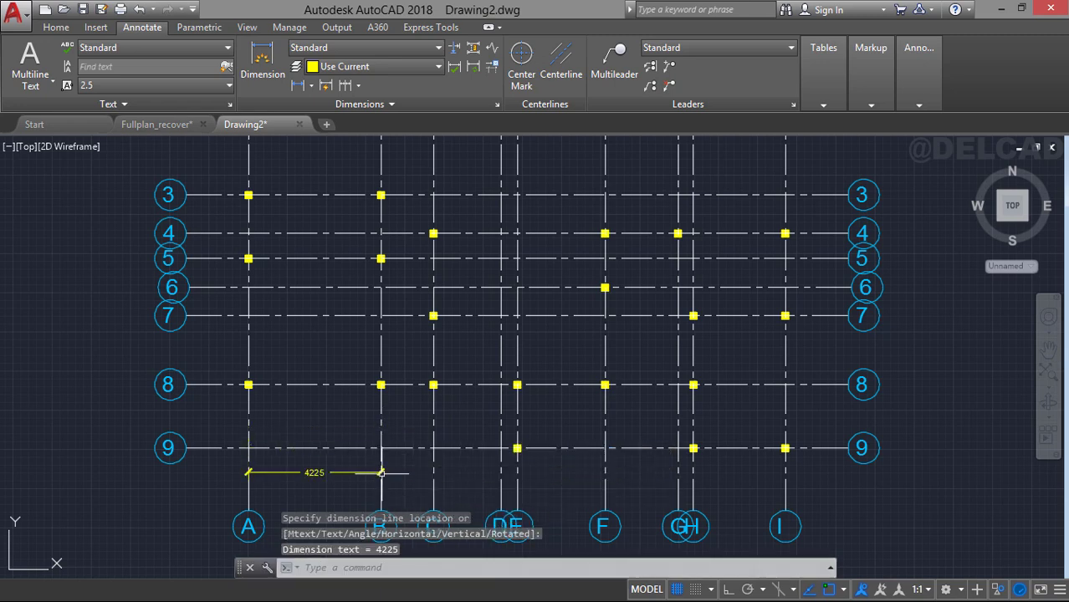
Continue the lower A–B dimension in a chain to grids C, E, F, H and I, and end the command.
click(346, 86)
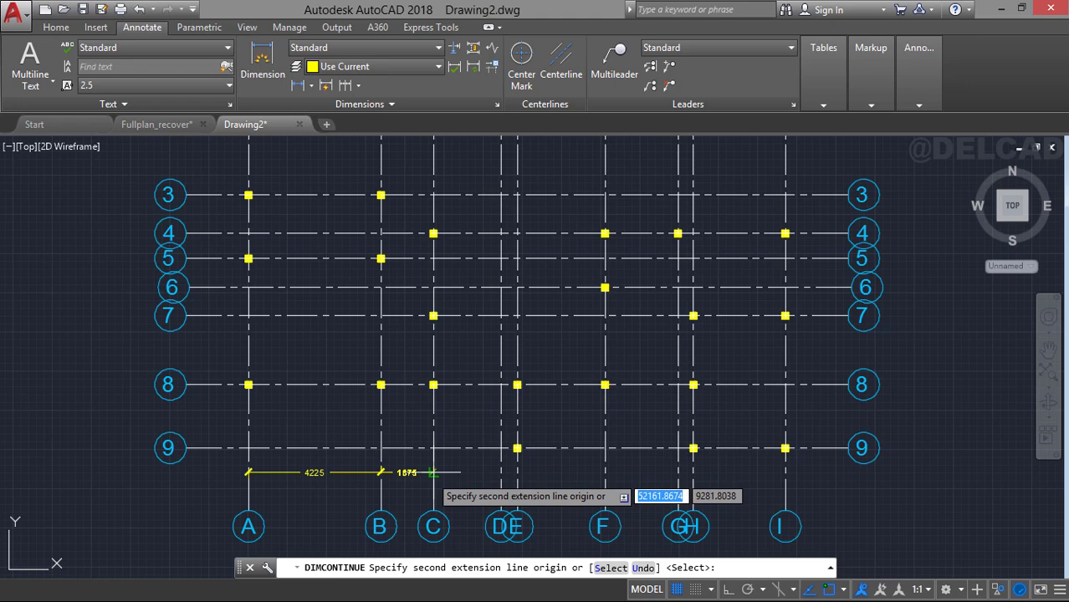
click(432, 472)
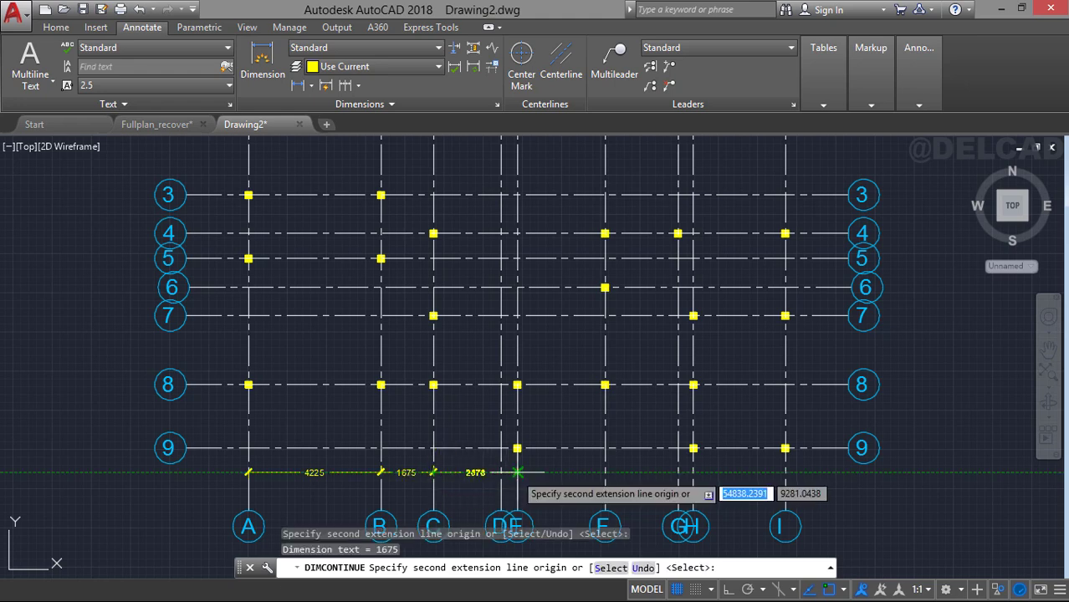
click(517, 472)
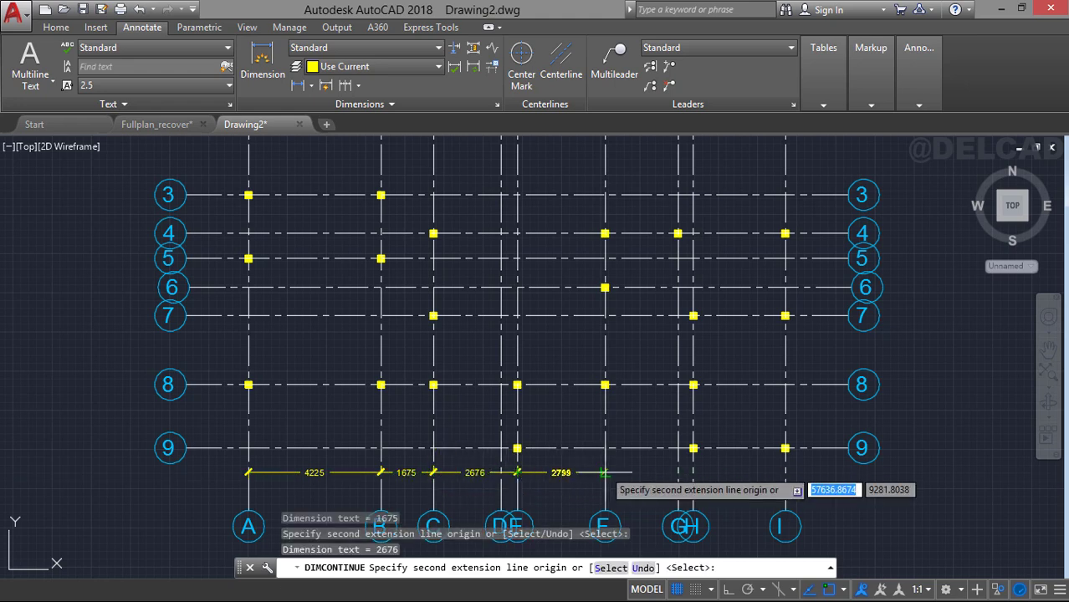
click(604, 473)
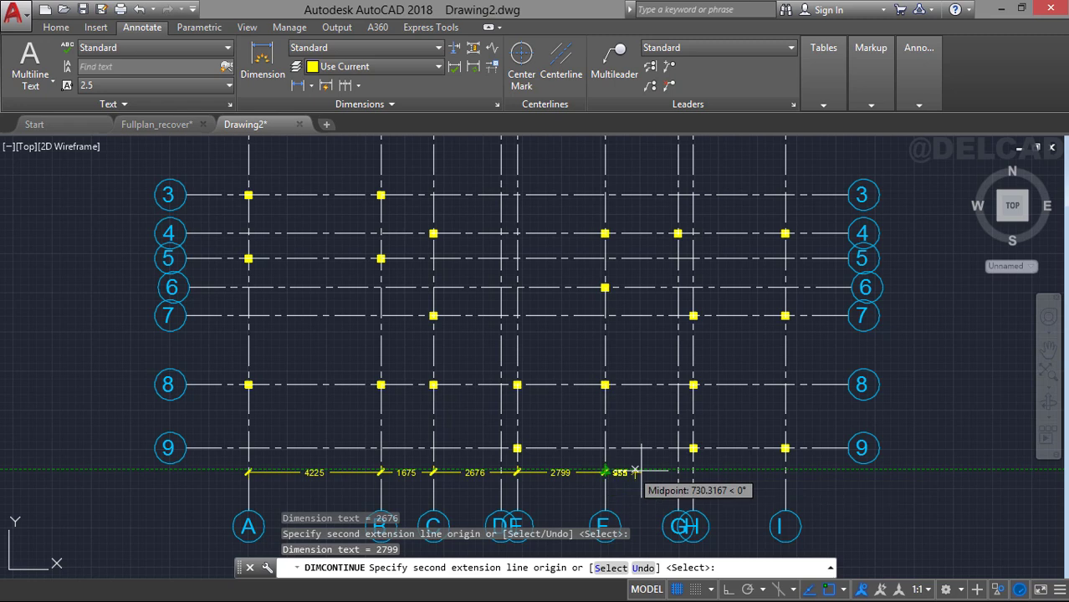
click(693, 473)
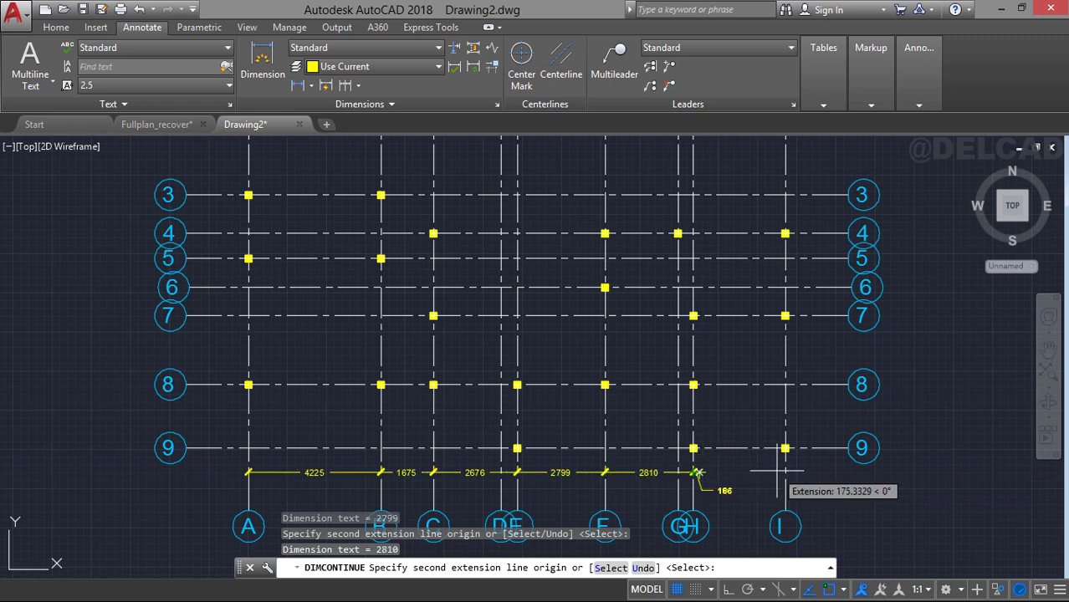
click(785, 472)
key(Return)
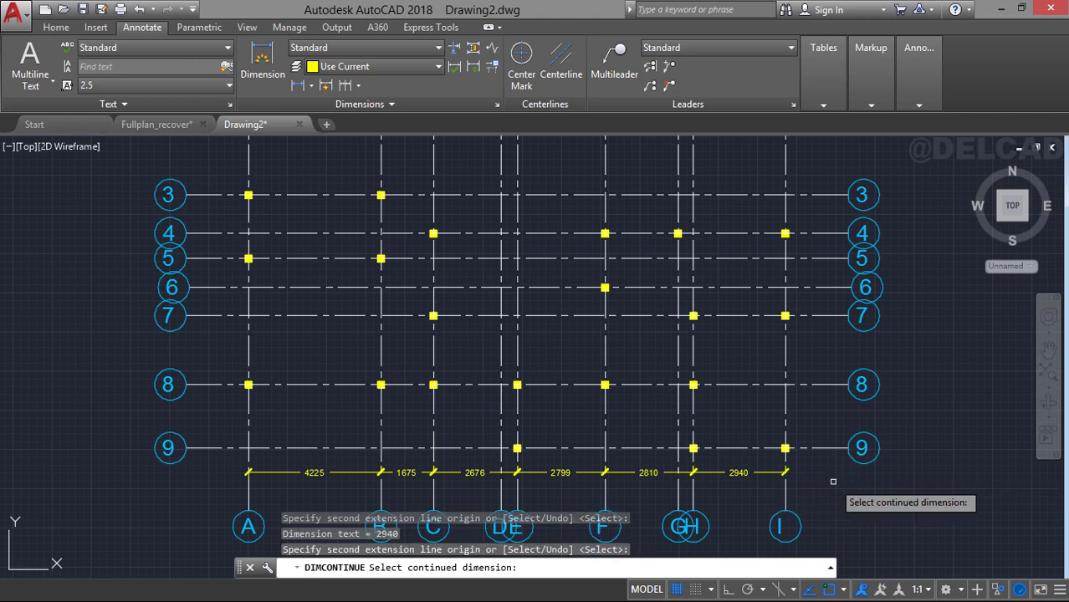
mouse_move(807, 451)
middle_down()
mouse_move(809, 468)
mouse_move(692, 486)
middle_up()
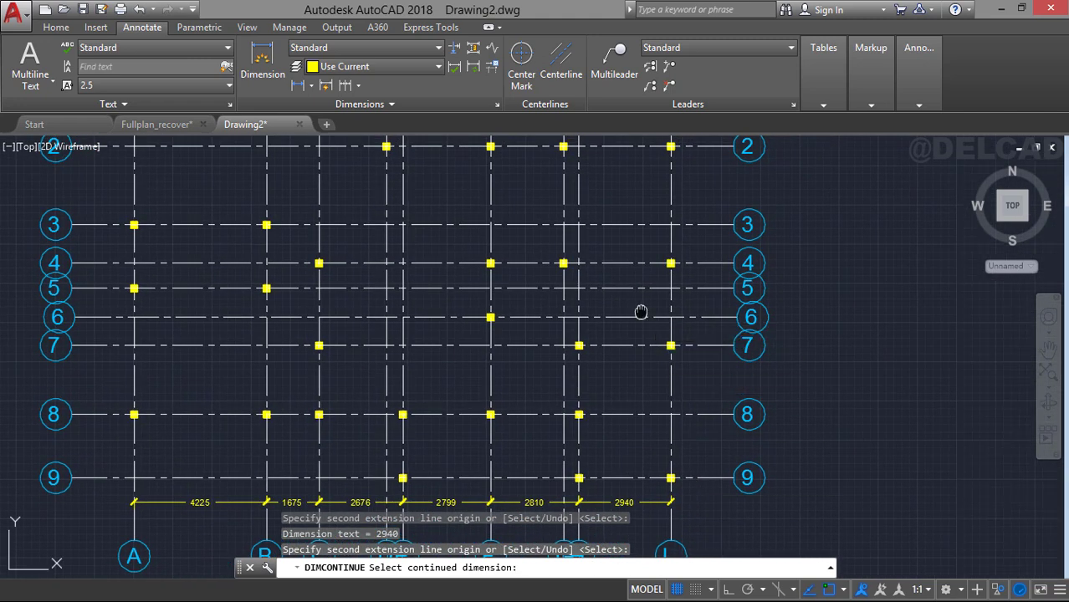
middle_drag(641, 312, 623, 340)
key(Escape)
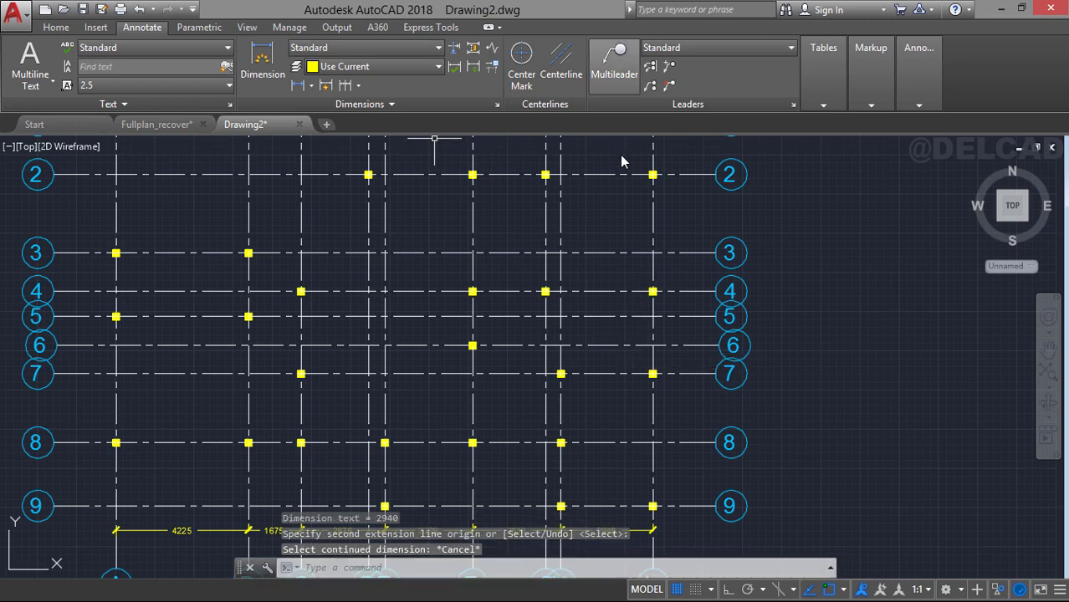
middle_drag(631, 190, 638, 226)
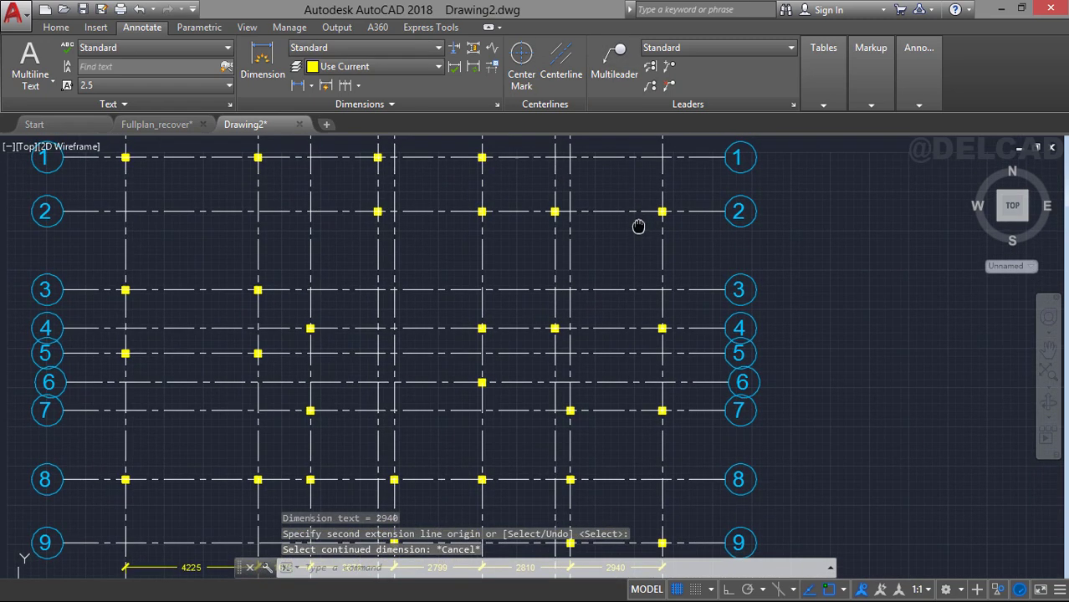
click(299, 86)
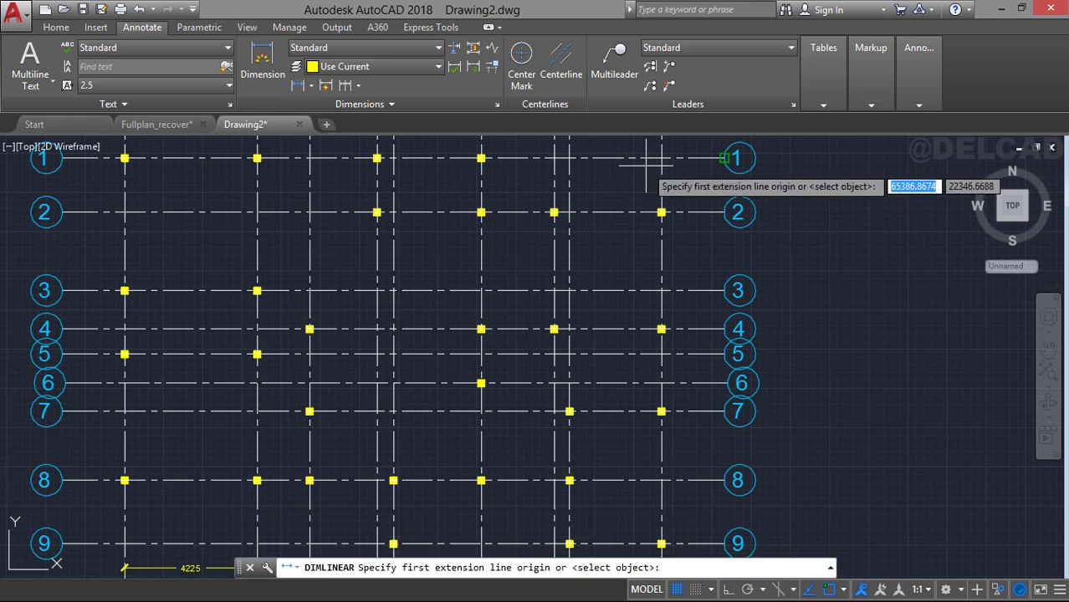
middle_drag(647, 160, 651, 180)
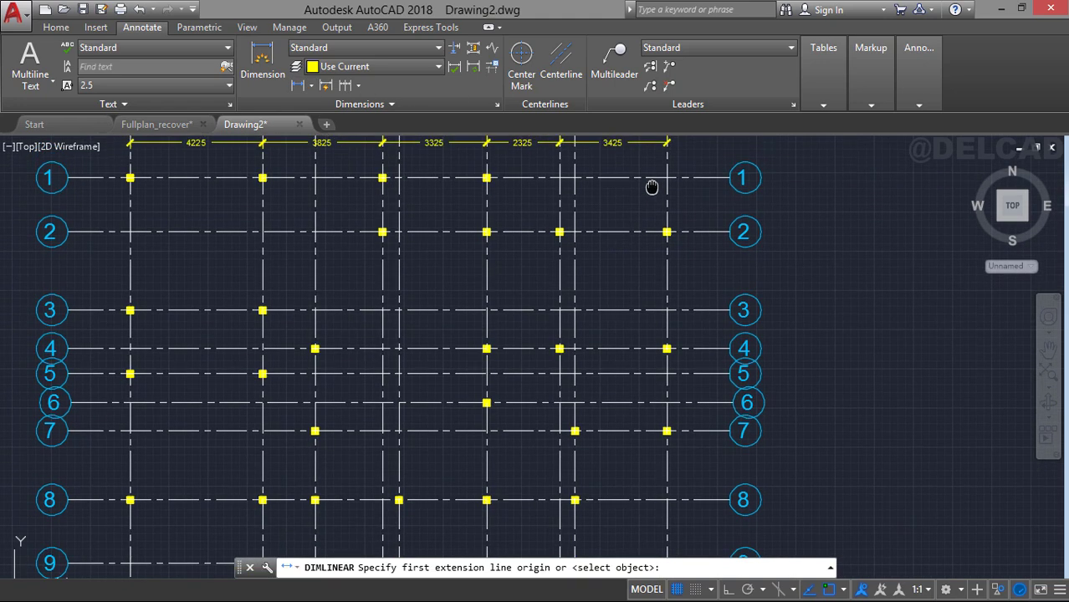
click(723, 233)
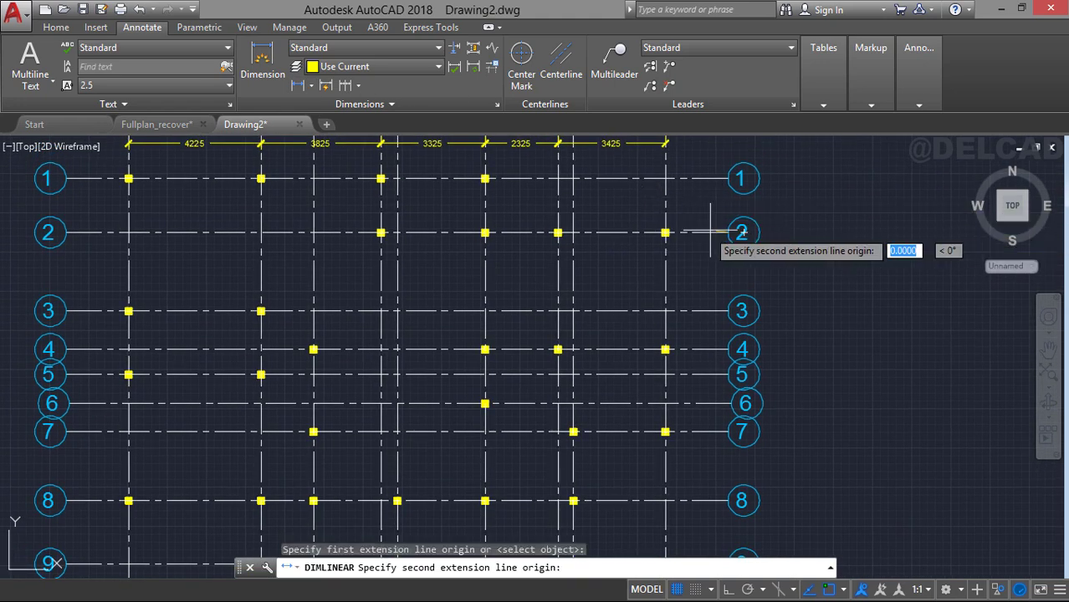
click(730, 232)
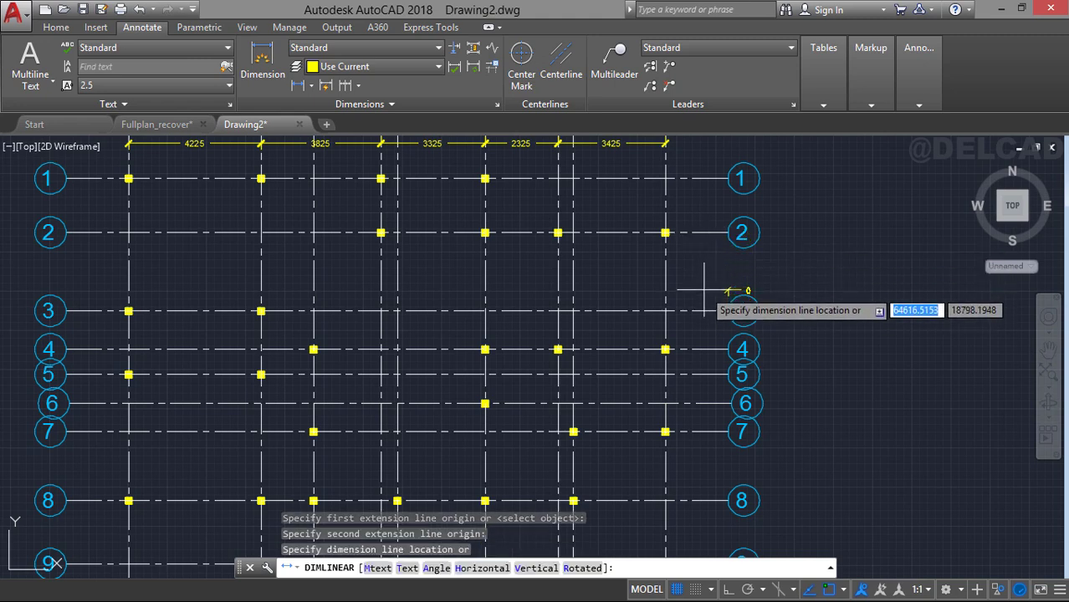
key(Escape)
Place a linear dimension between grids 2 and 3 at the right-hand balloons and shift its dimension line slightly inward from them.
key(Return)
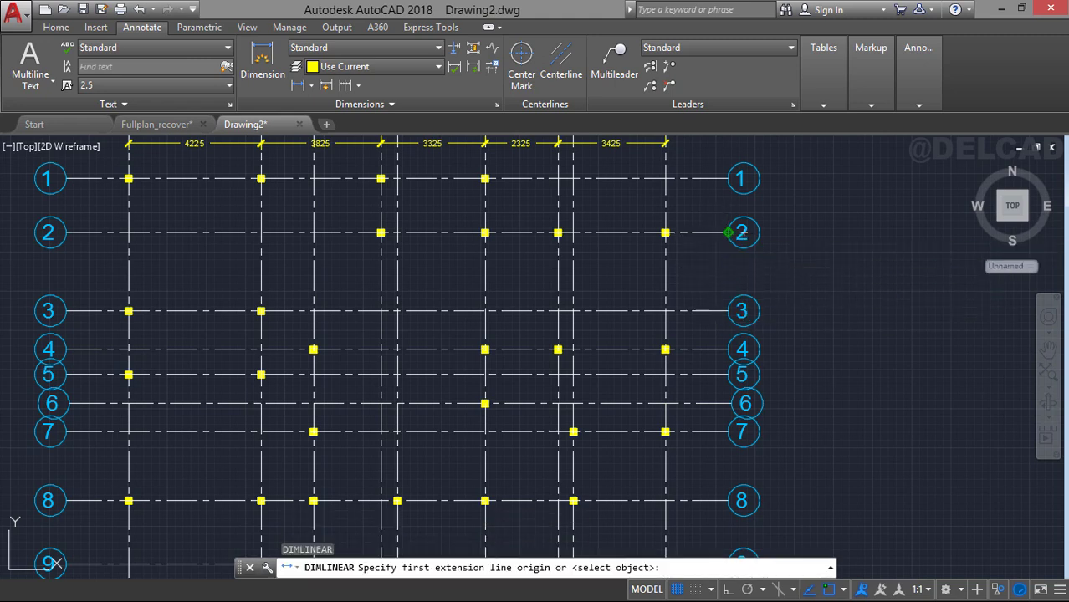
click(733, 233)
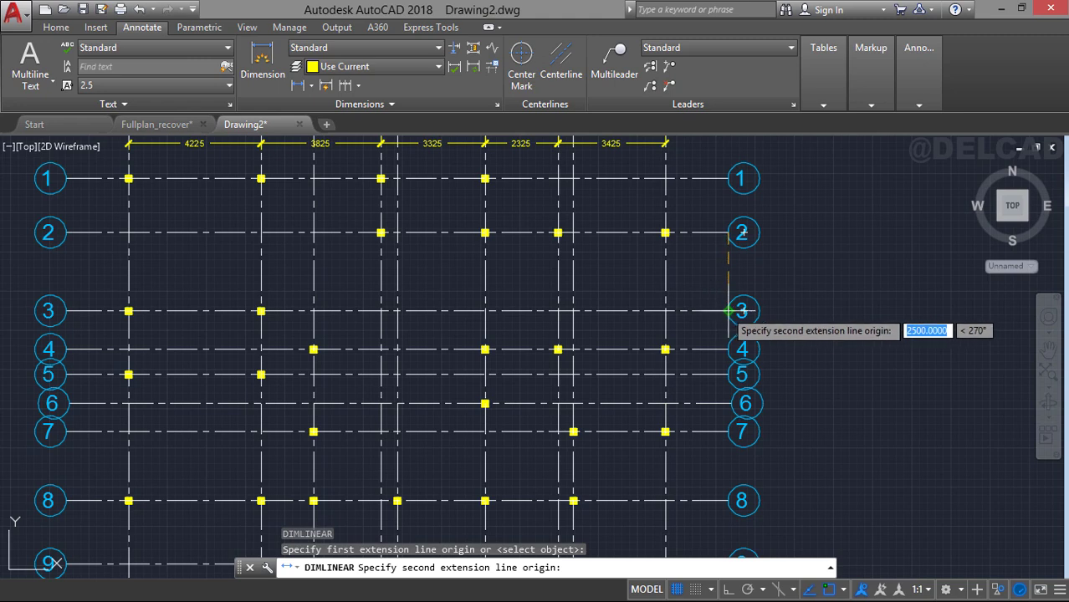
click(729, 311)
click(727, 299)
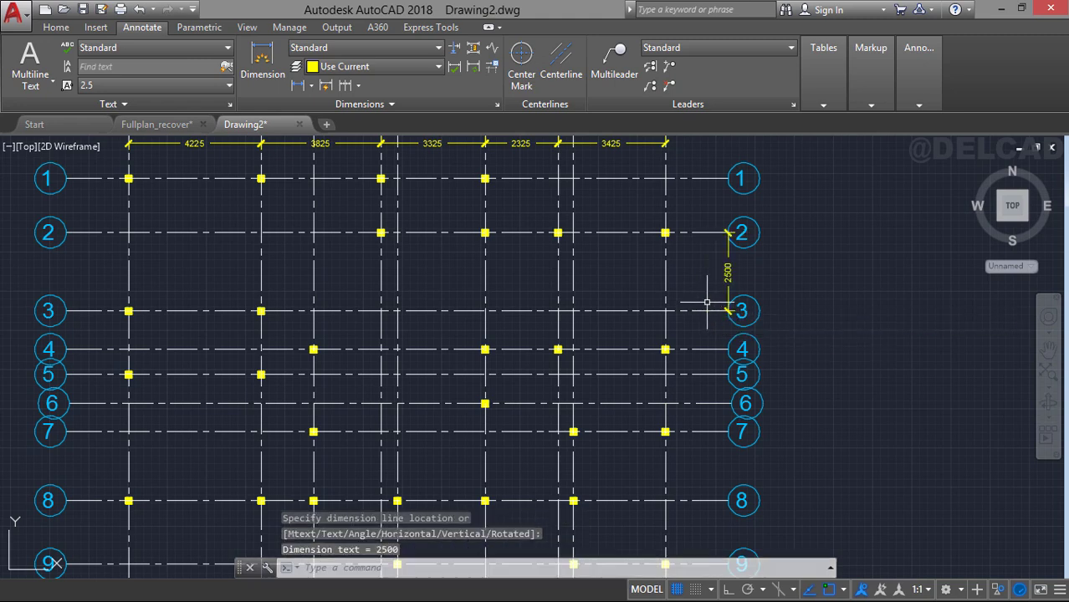
click(727, 259)
click(728, 233)
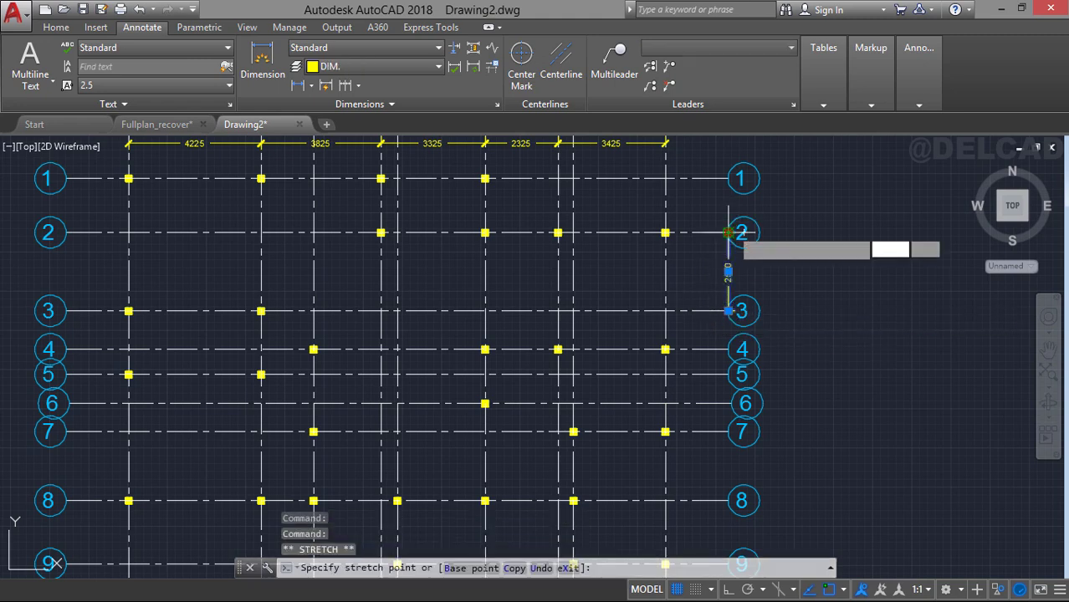
click(715, 232)
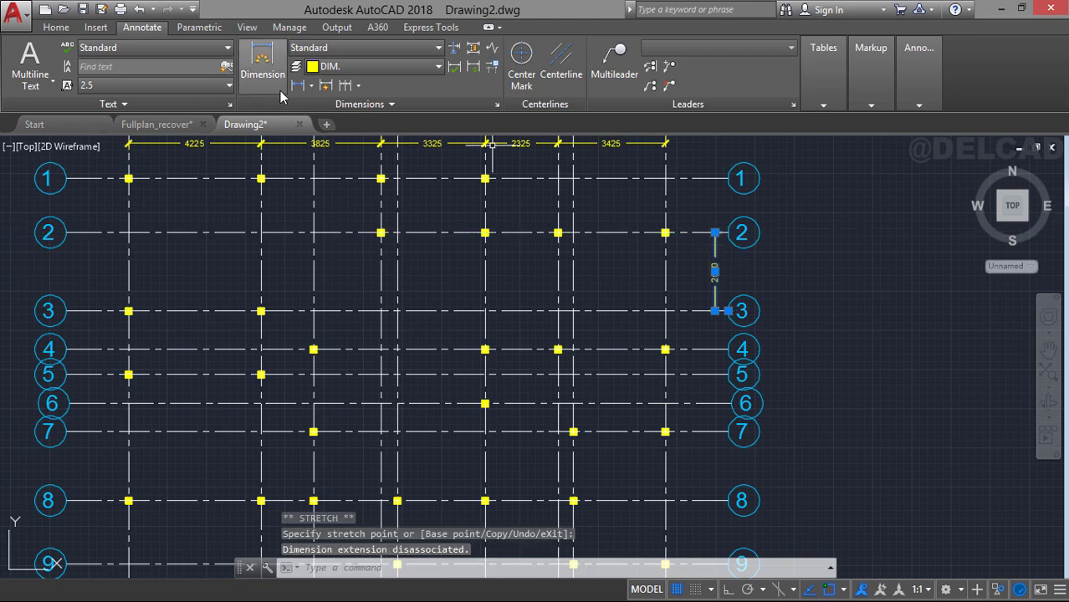
Continue the right-hand 2–3 dimension in a chain to grids 4, 7, 8 and 9, and end the command.
text(dco)
key(Return)
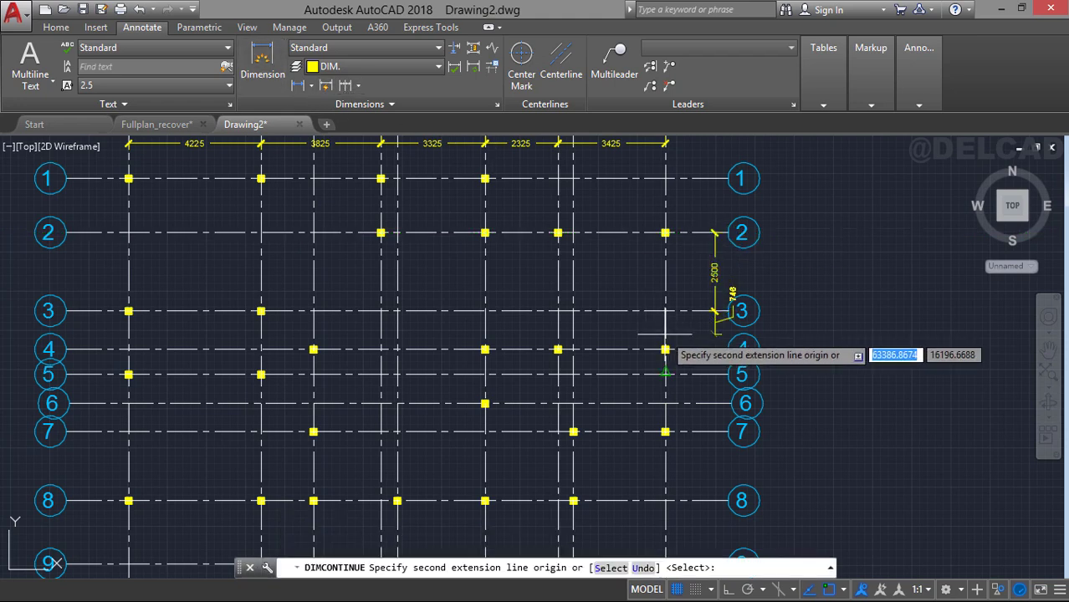
click(716, 350)
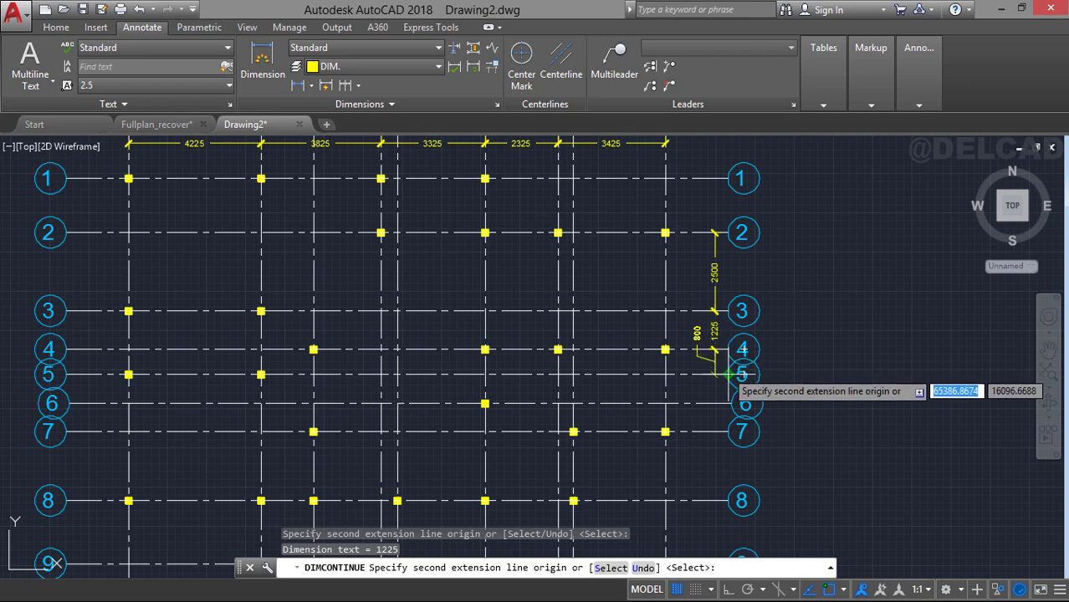
click(727, 431)
middle_drag(728, 431, 703, 328)
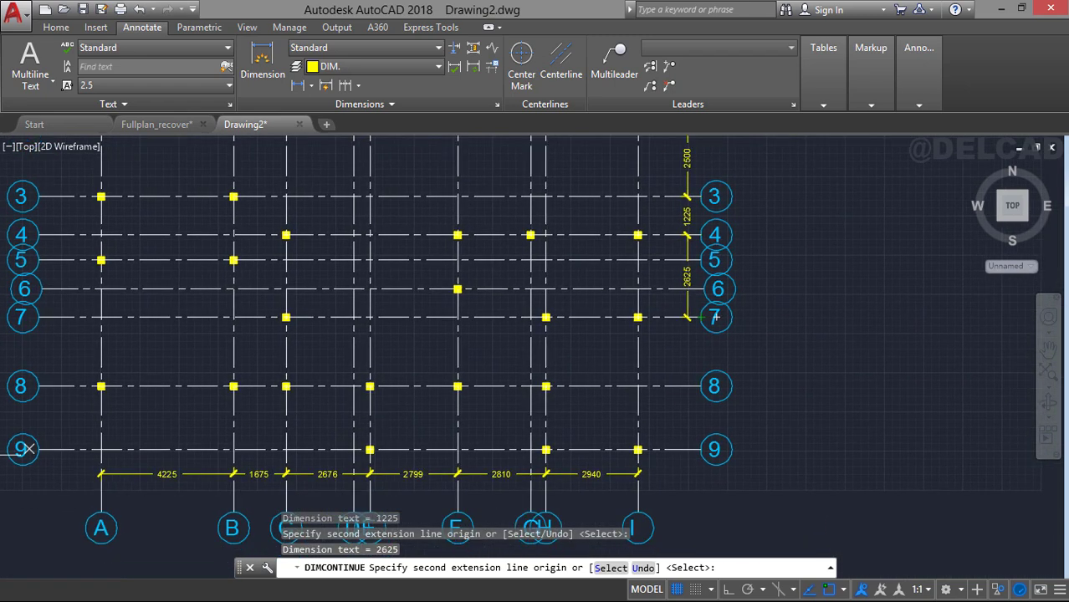
click(702, 386)
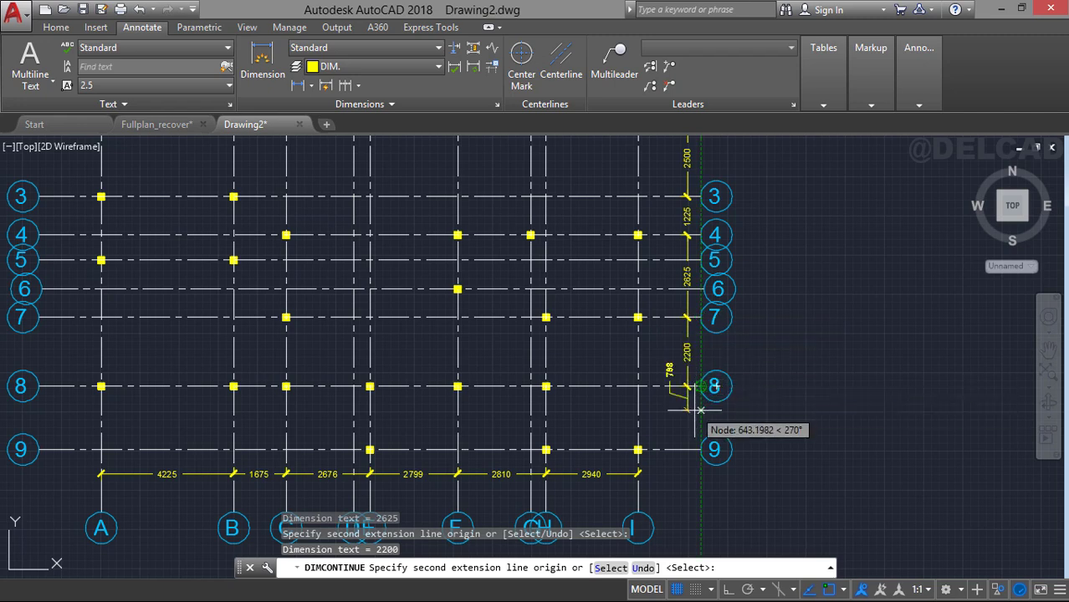
click(701, 449)
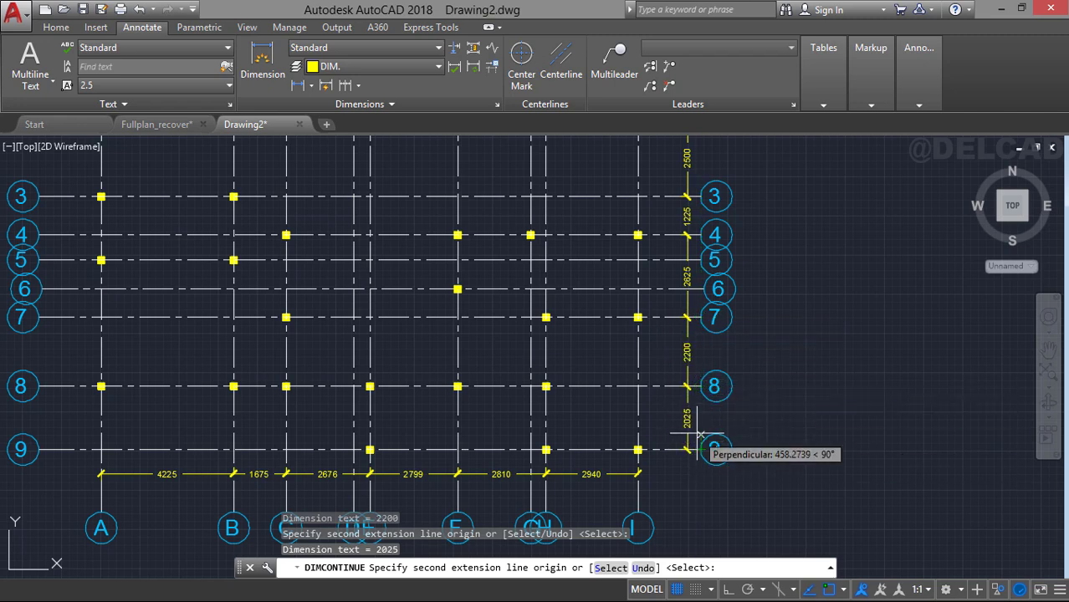
key(Escape)
Place a linear dimension between grids 3 and 5 on the left side of the layout, between the balloons and grid A.
mouse_move(52, 222)
middle_down()
mouse_move(186, 263)
mouse_move(199, 279)
middle_up()
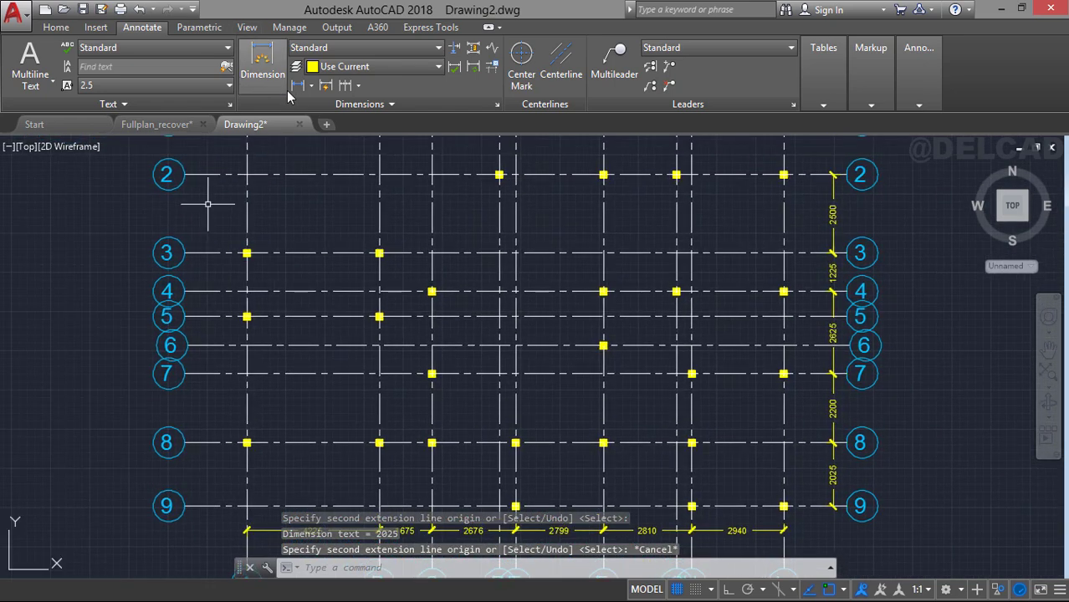
click(297, 87)
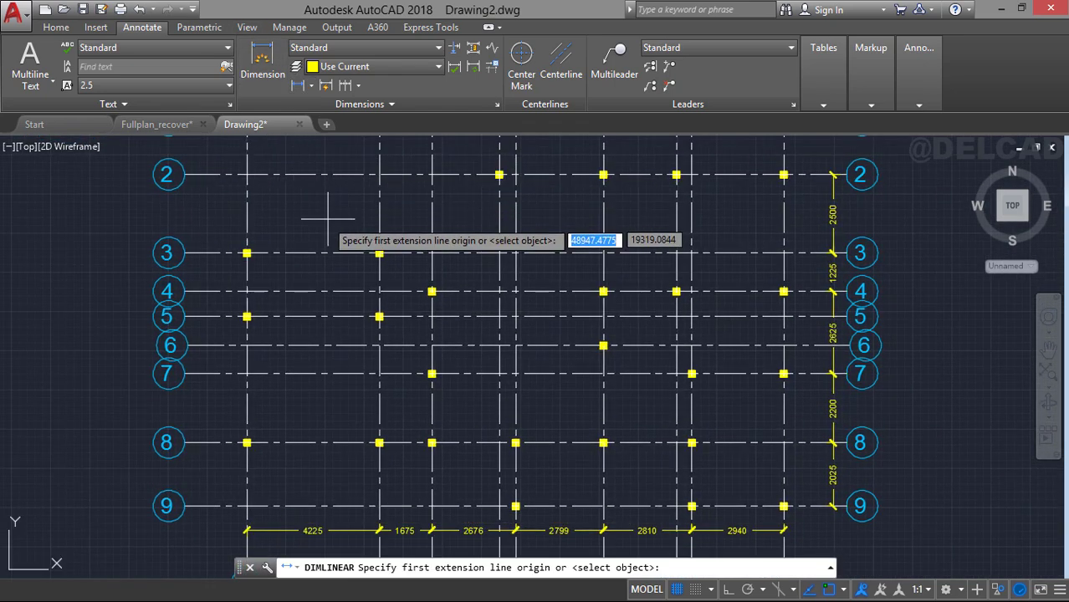
click(213, 252)
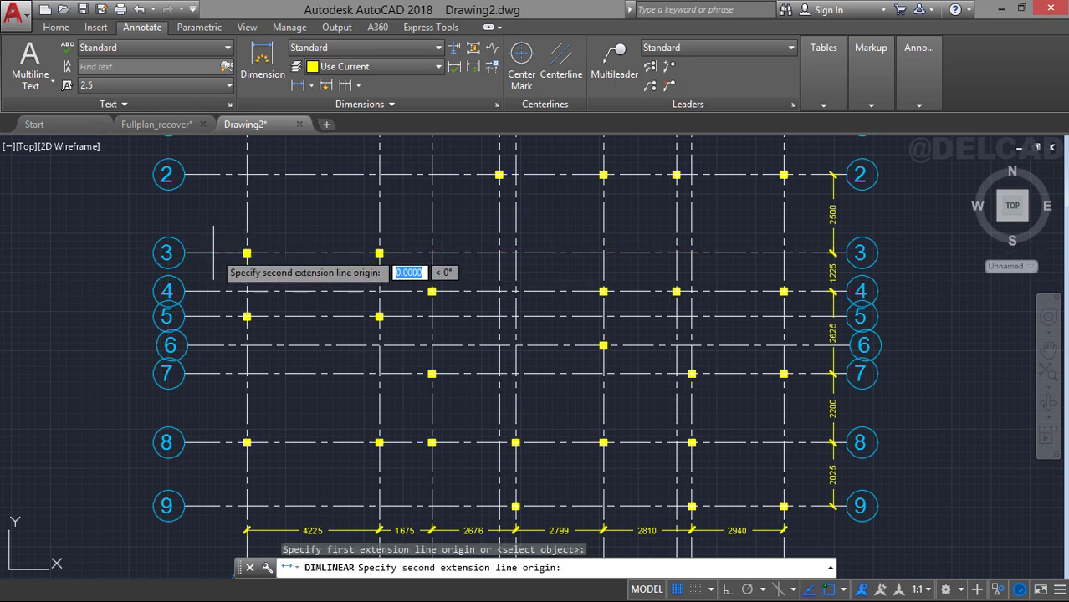
click(212, 316)
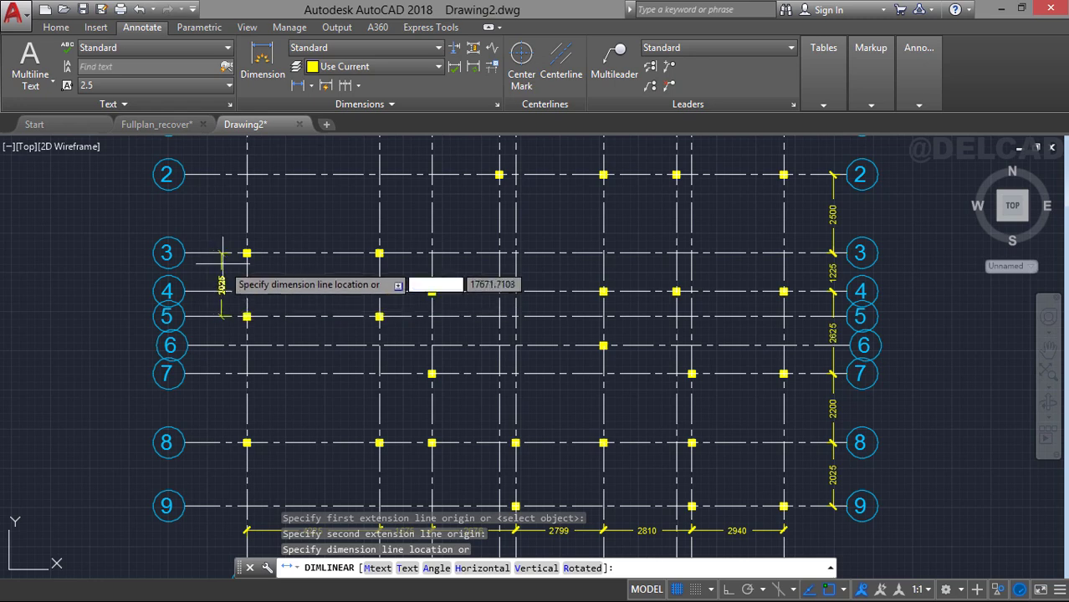
click(212, 317)
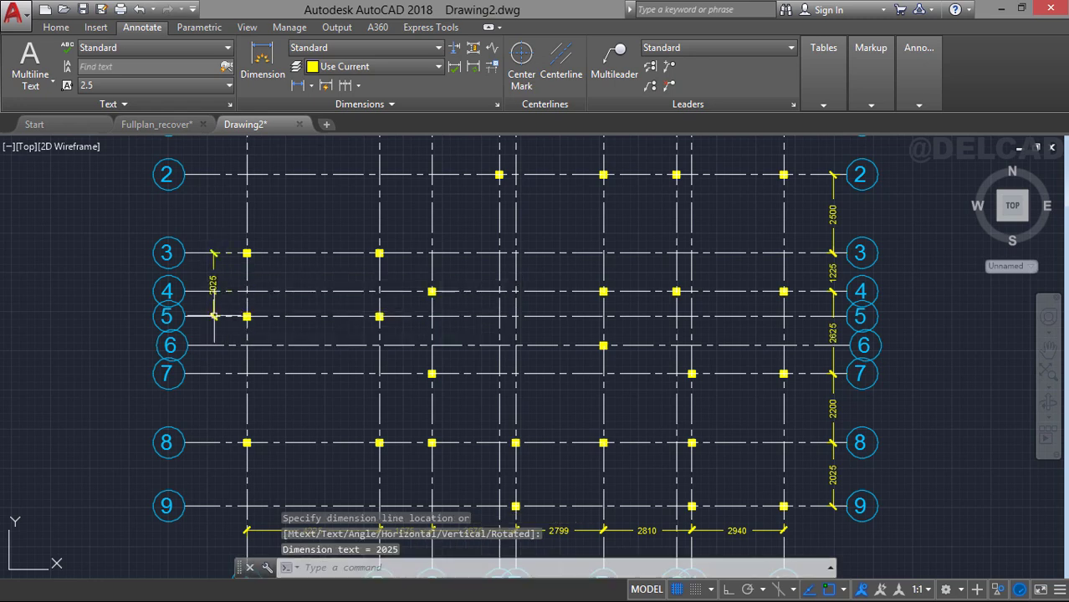
Continue the left-hand 3–5 dimension in a chain to grids 8 and 9.
click(344, 85)
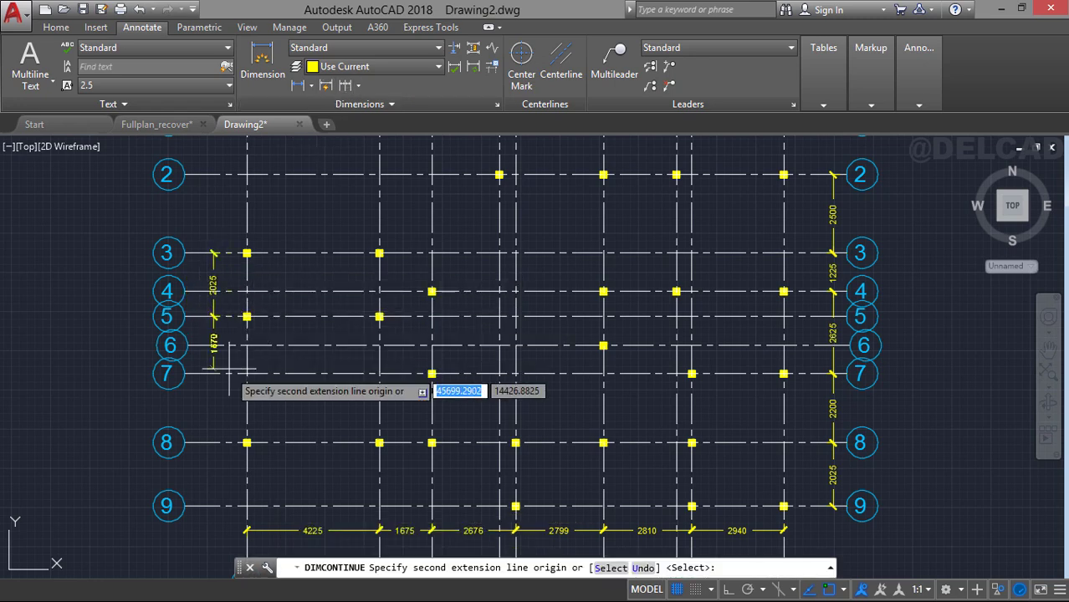
click(212, 444)
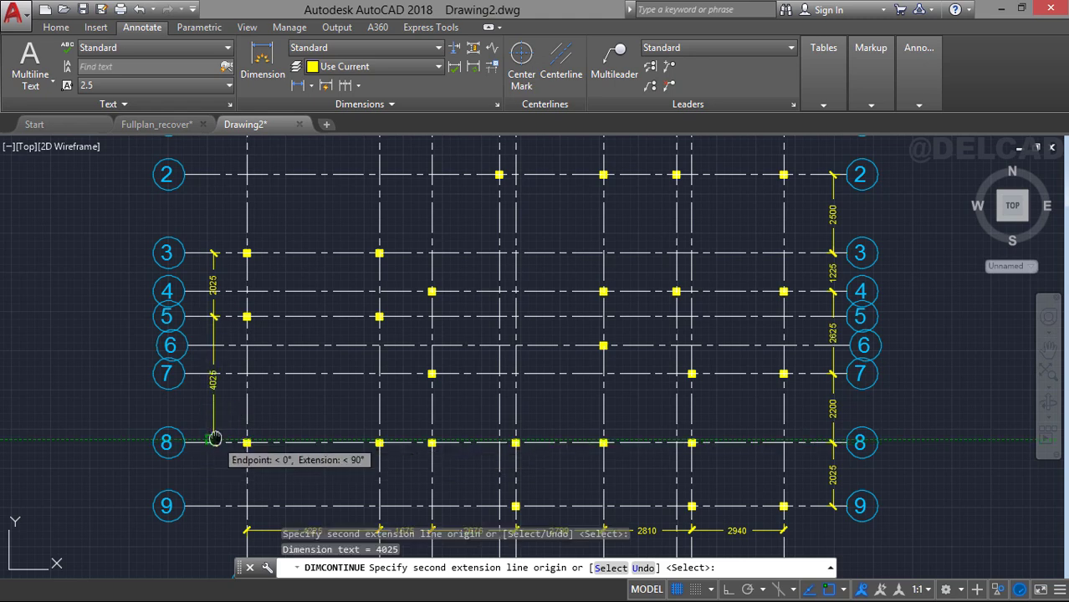
mouse_move(212, 441)
middle_down()
mouse_move(193, 341)
mouse_move(192, 381)
middle_up()
click(192, 444)
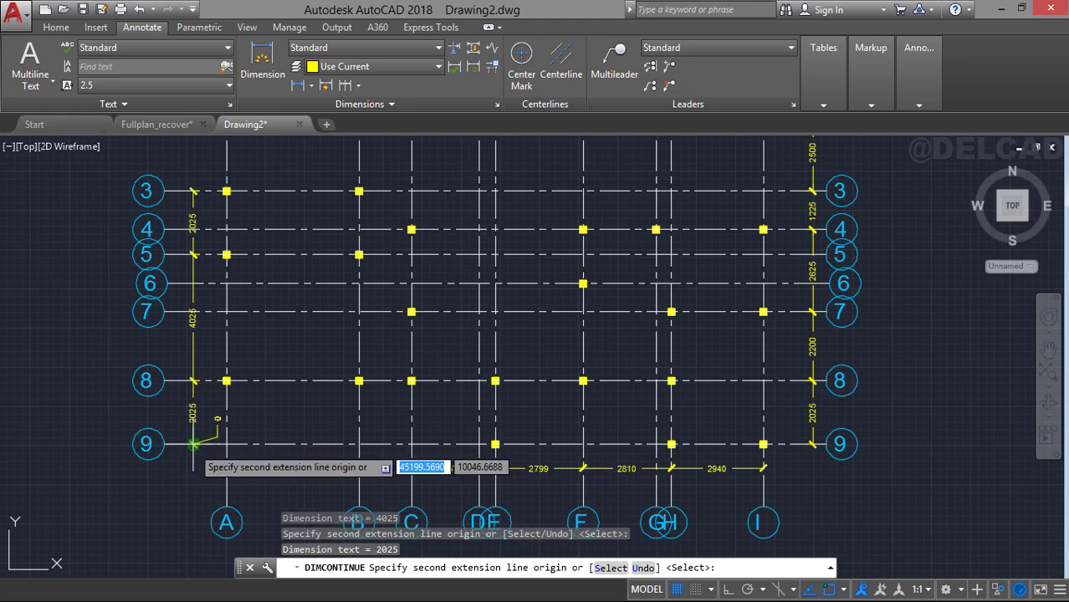
key(Return)
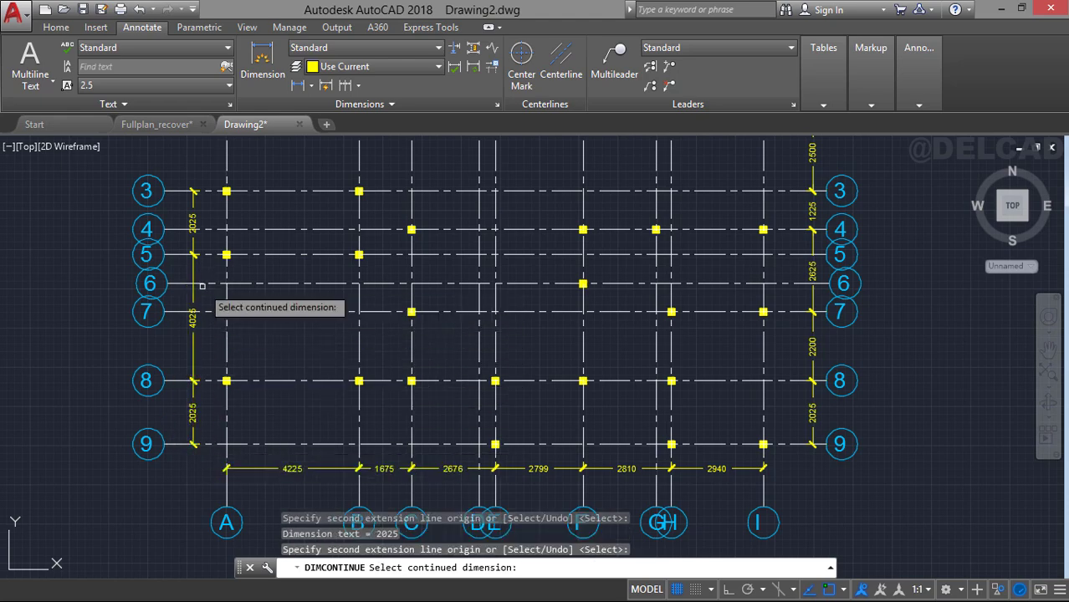
Place a linear dimension between grids 3 and 1 on the left side, in line with the existing left-hand dimension chain.
middle_drag(202, 248, 209, 424)
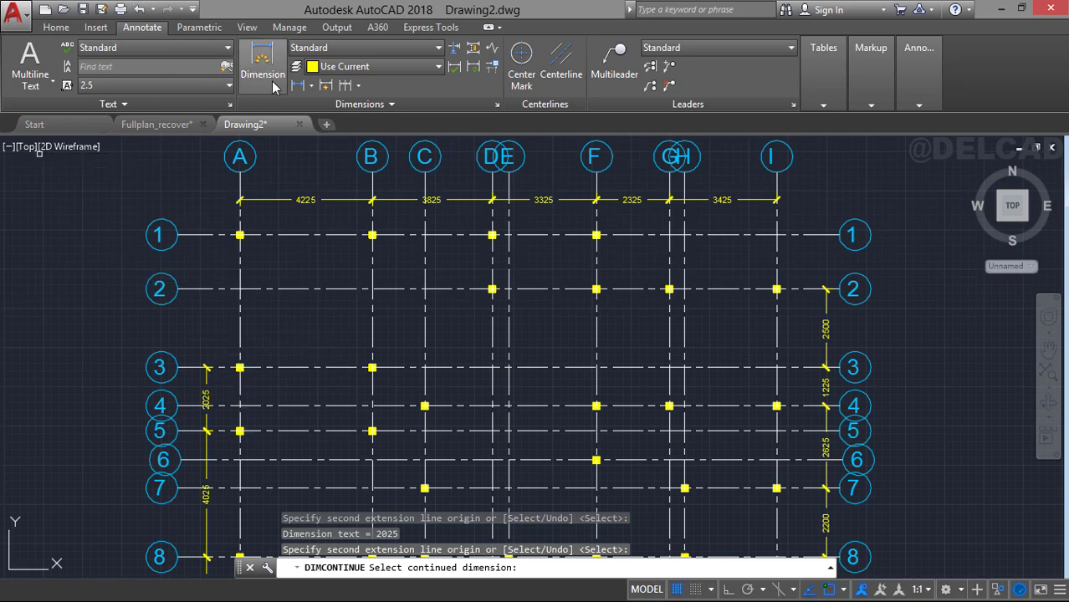
click(297, 86)
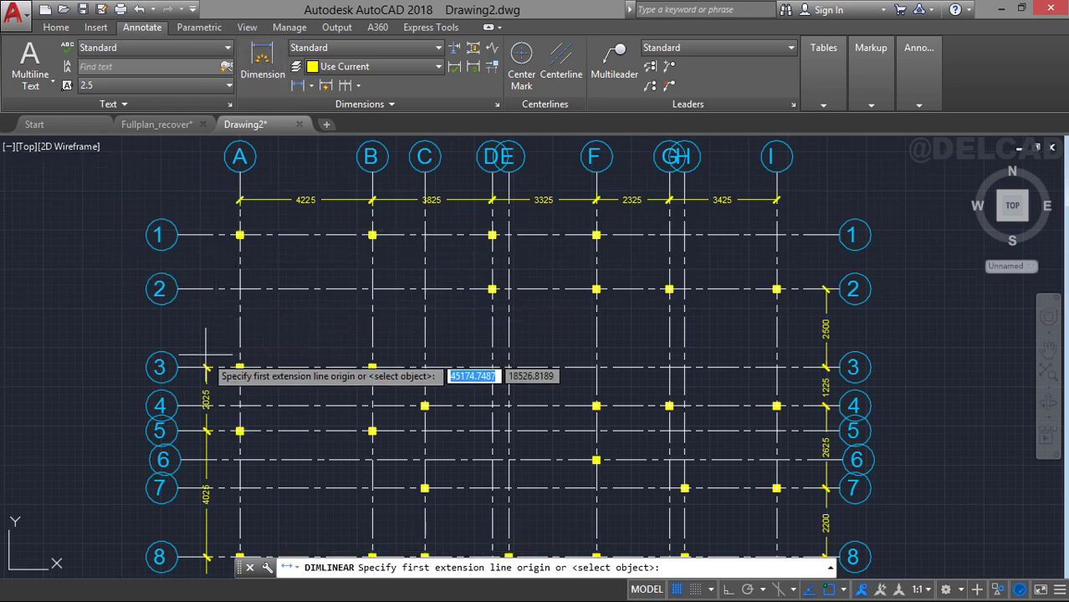
click(207, 367)
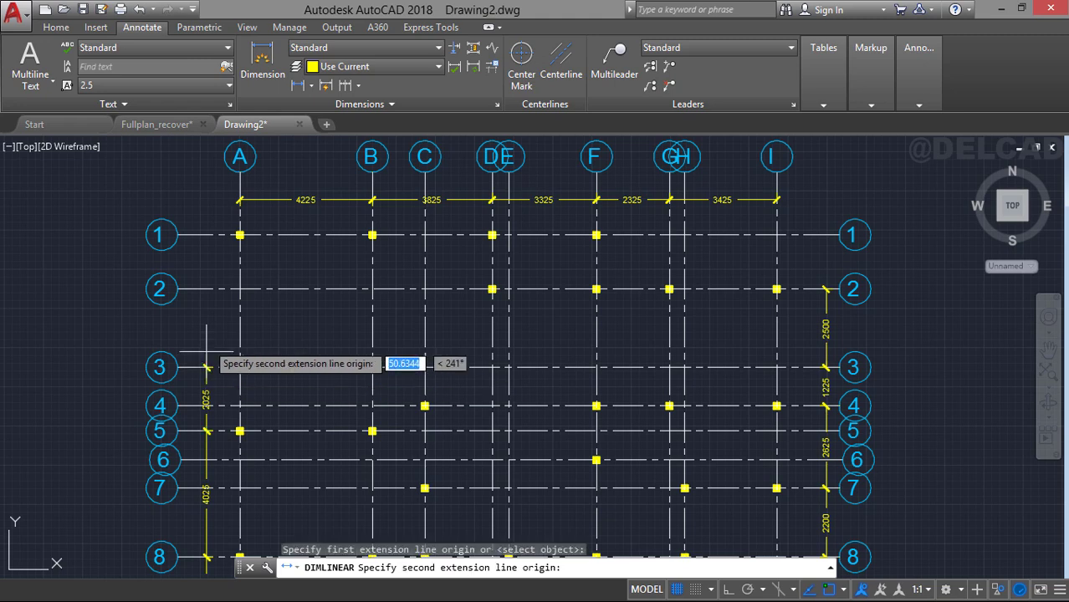
click(206, 235)
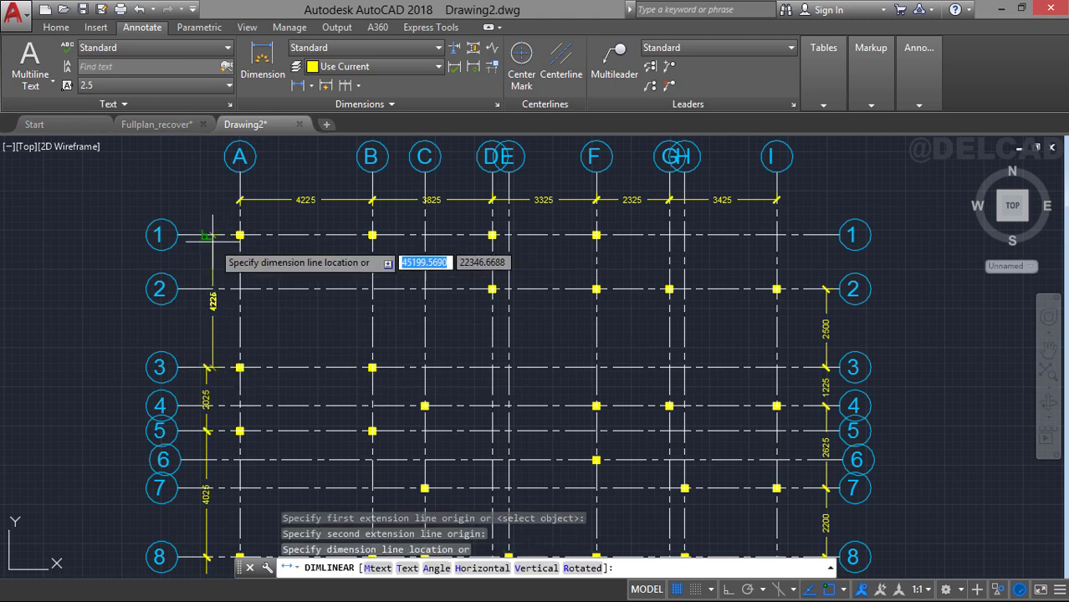
click(207, 255)
scroll(281, 249, down, 4)
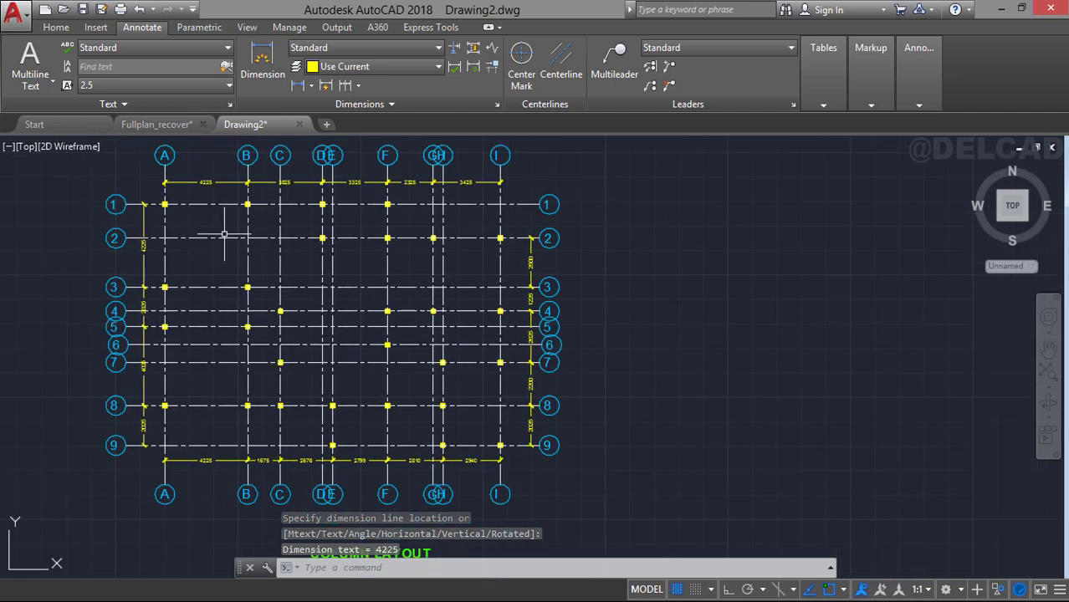
mouse_move(347, 305)
middle_down()
mouse_move(459, 303)
mouse_move(410, 311)
mouse_move(496, 322)
middle_up()
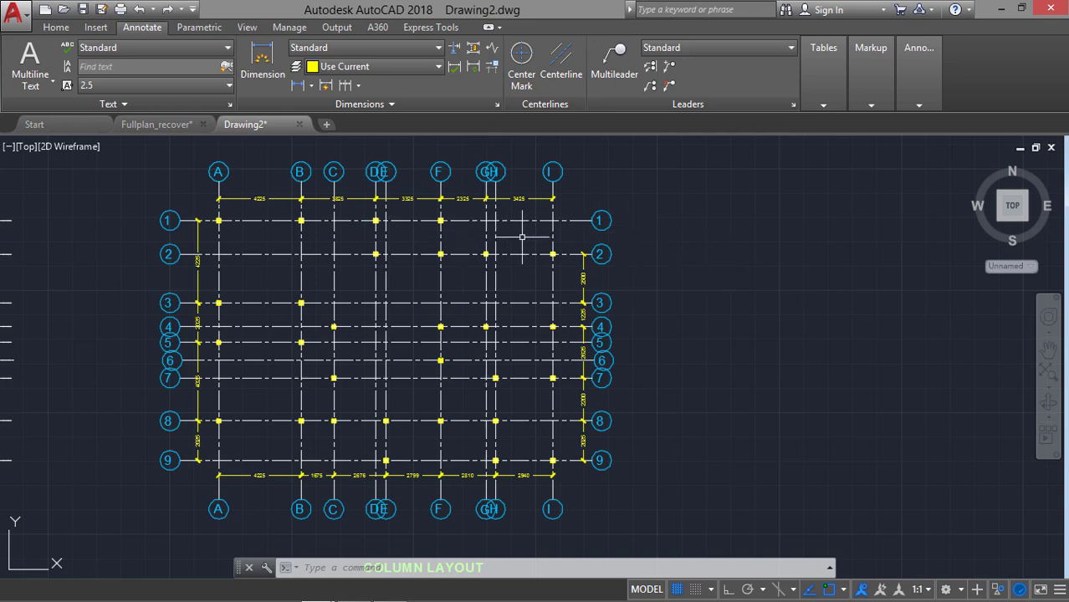
middle_drag(473, 290, 541, 303)
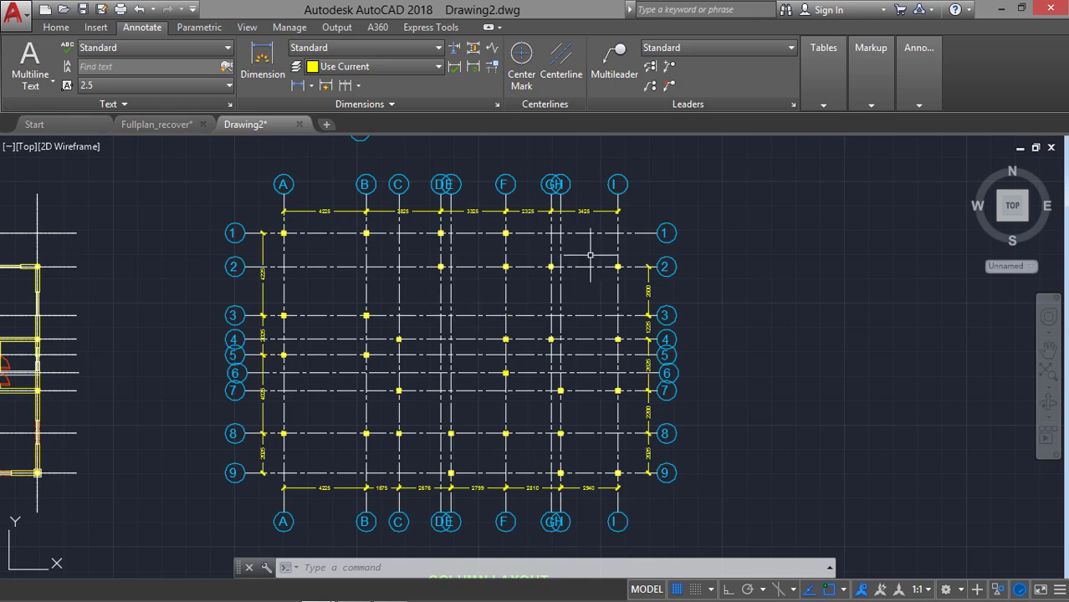
click(1050, 374)
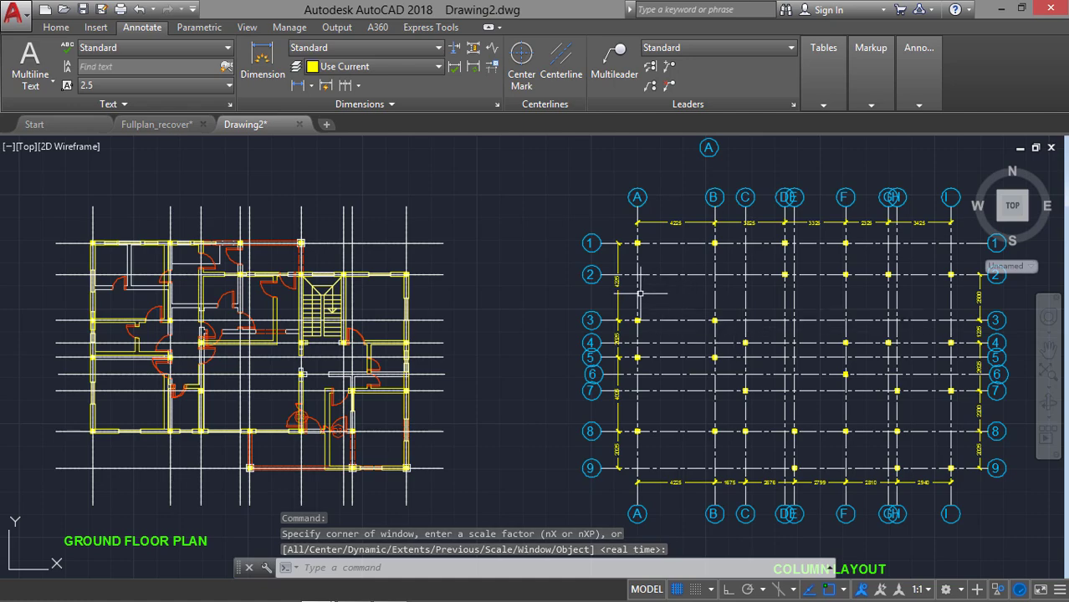
scroll(660, 299, down, 2)
scroll(605, 310, up, 2)
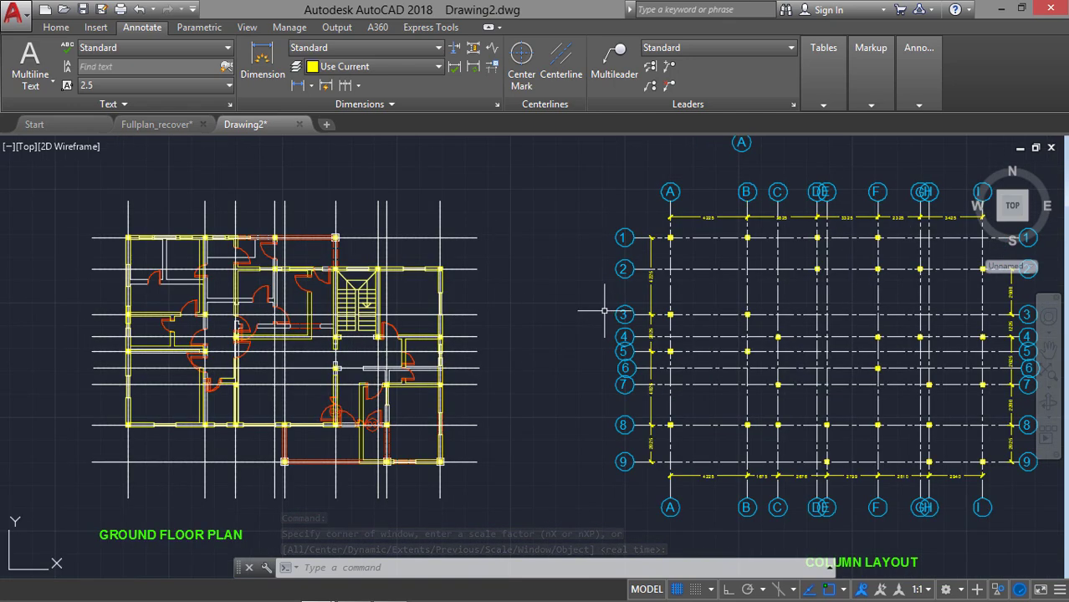